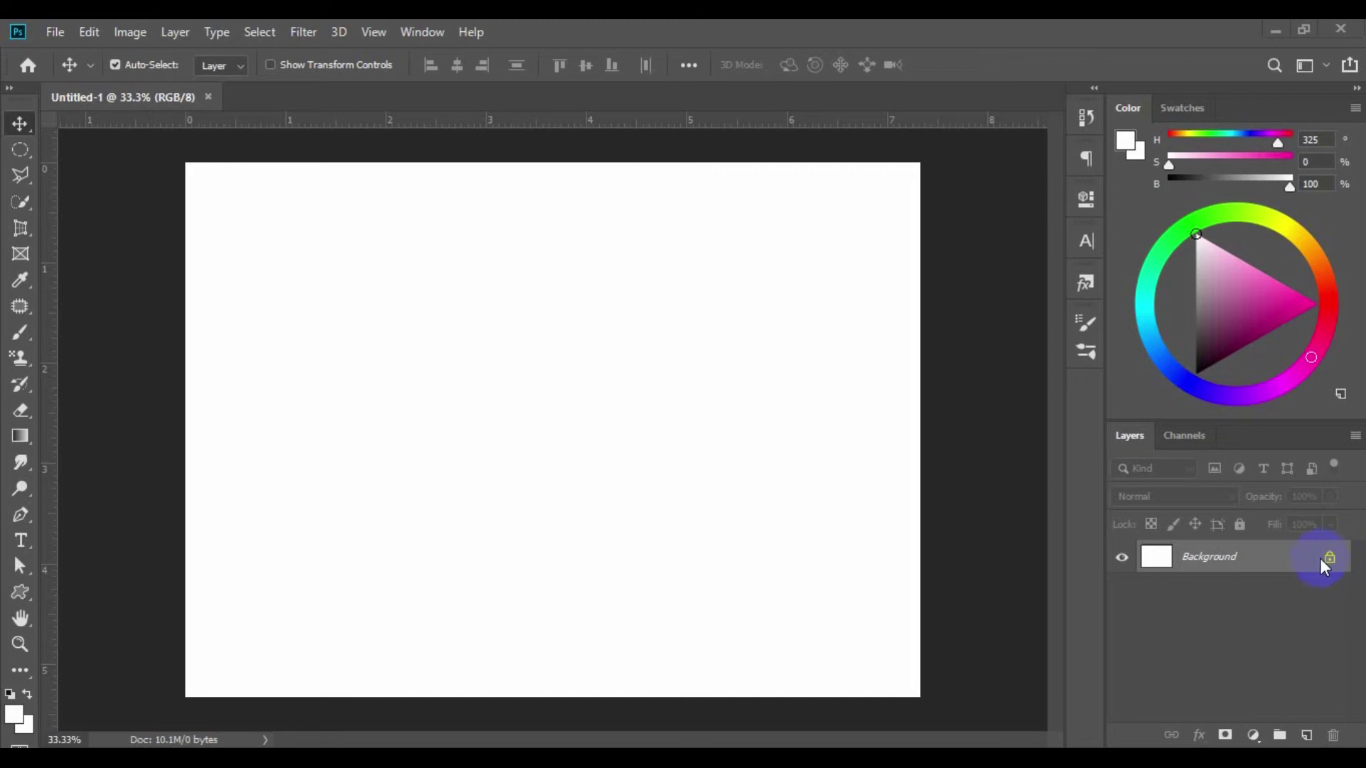
Unlock the Background layer into Layer 0 and fill the whole canvas with dark grey
{"action": "left_click", "coordinate": [1329, 560]}
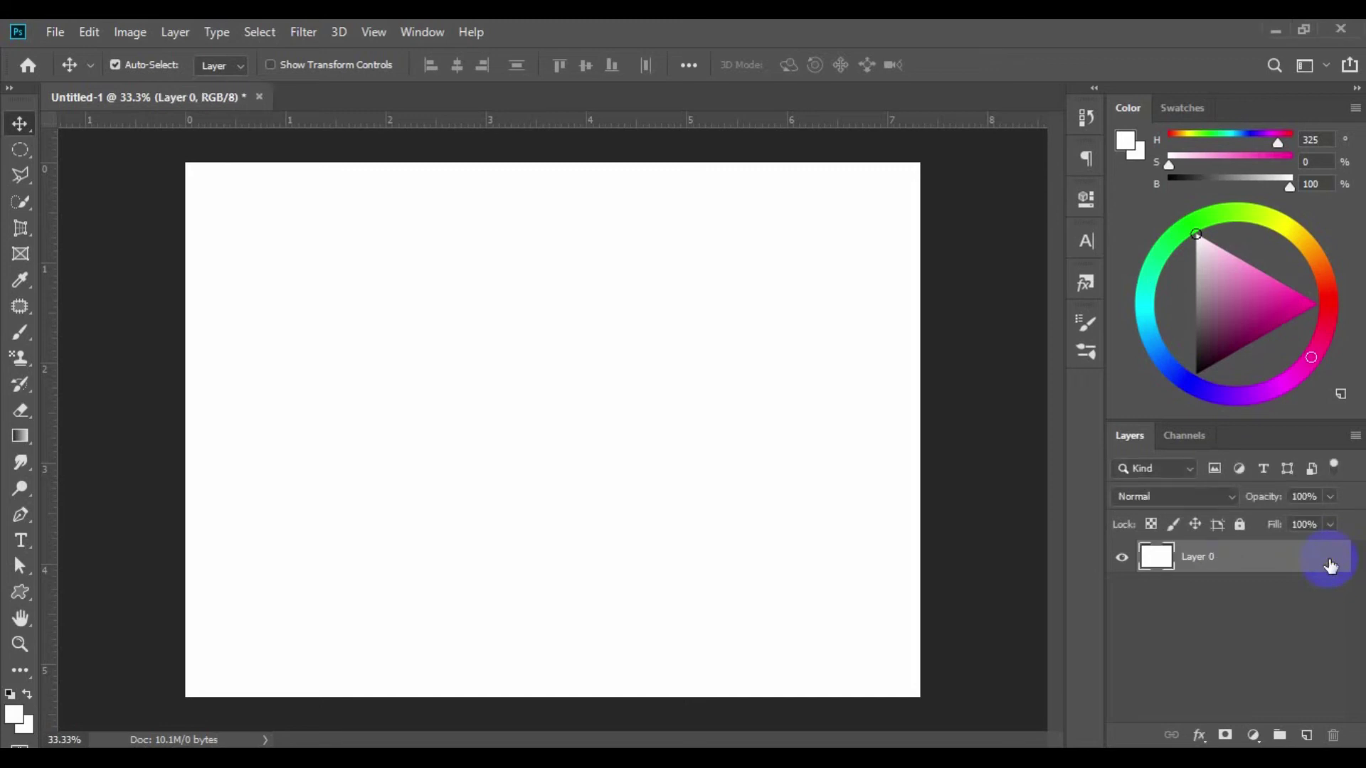
{"action": "left_click", "coordinate": [1200, 324]}
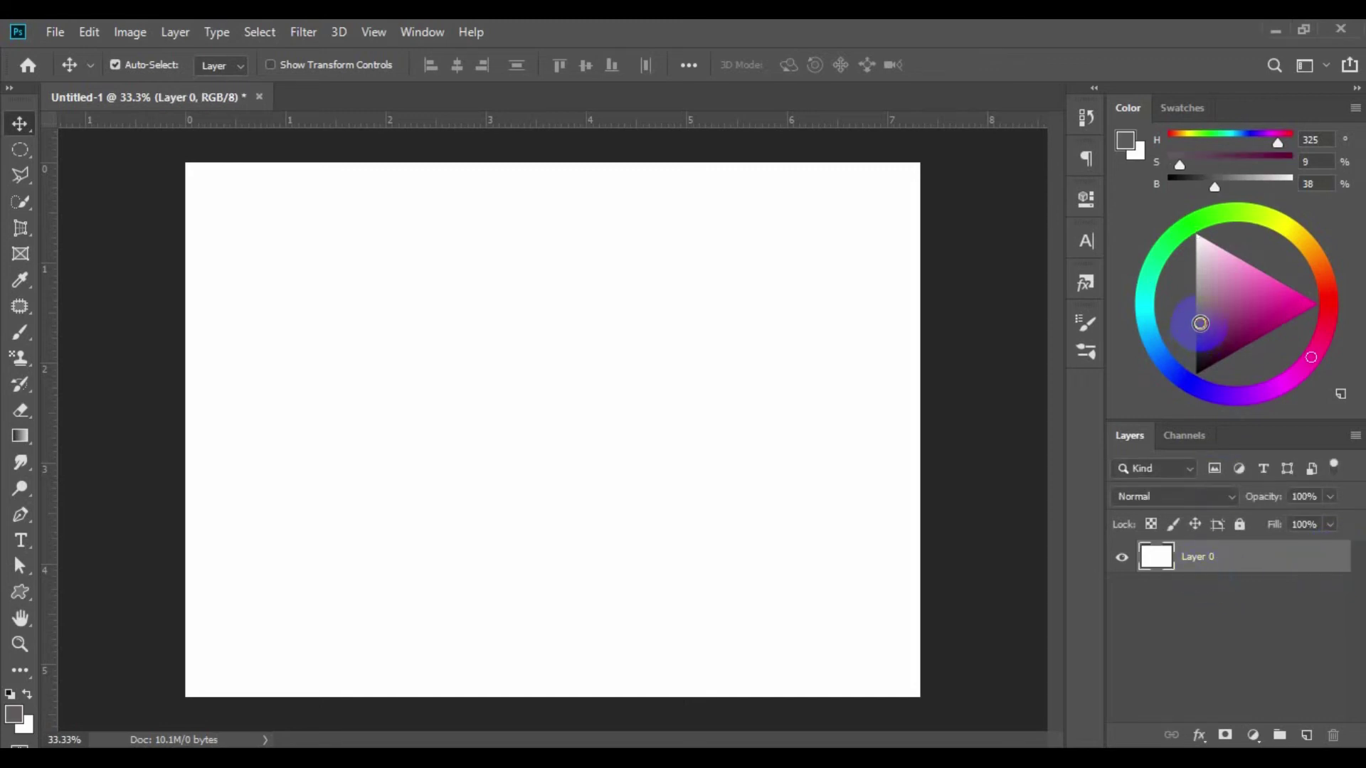
{"action": "key", "text": "alt+BackSpace"}
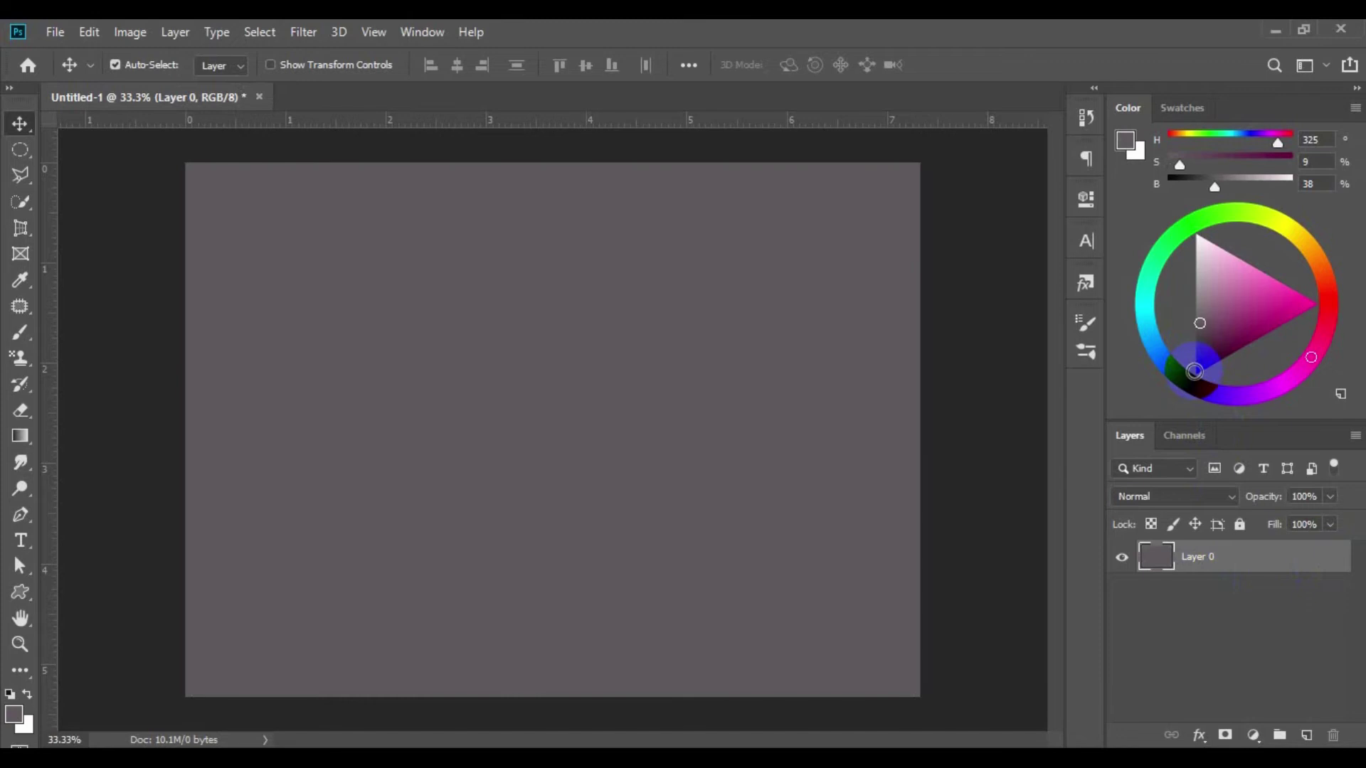
{"action": "left_click", "coordinate": [20, 540]}
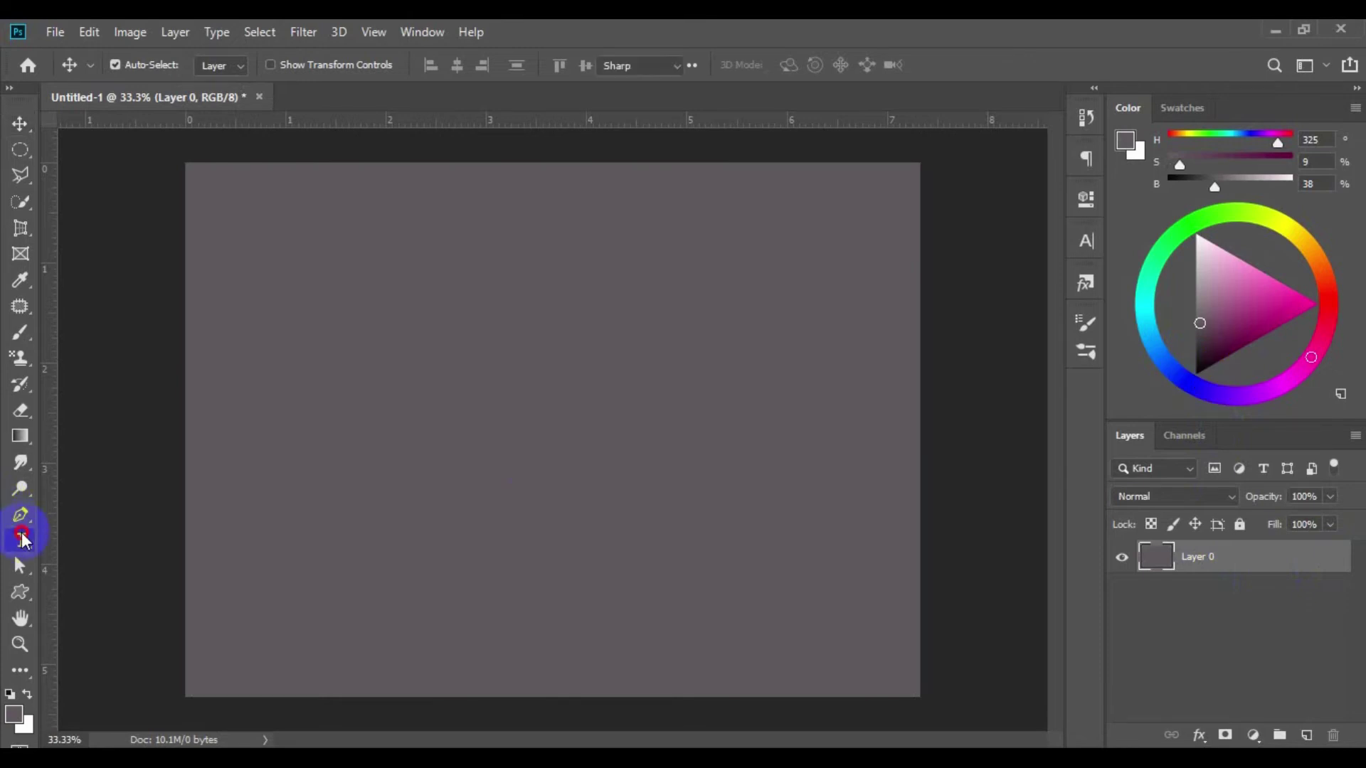
Start a text block left of centre and set the text colour to black (000000)
{"action": "left_click", "coordinate": [300, 389]}
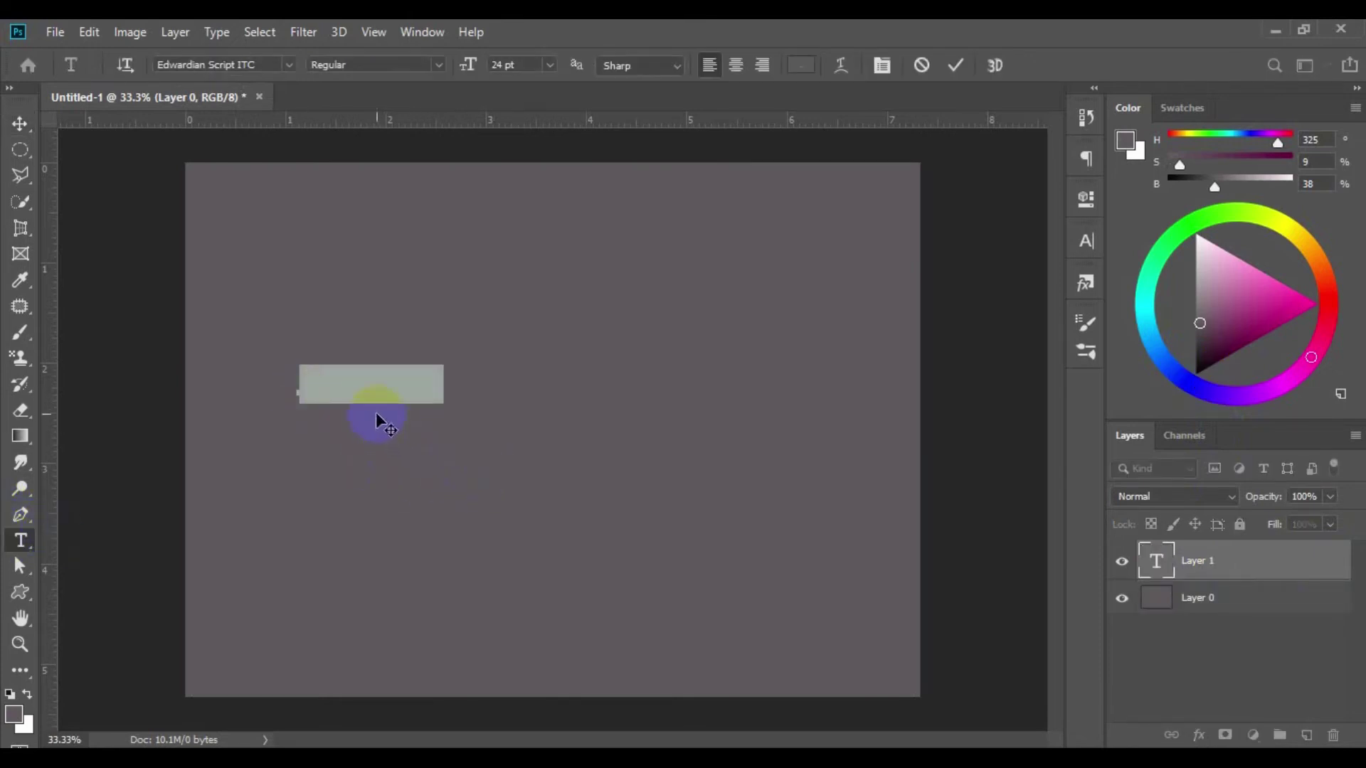
{"action": "left_click", "coordinate": [795, 69]}
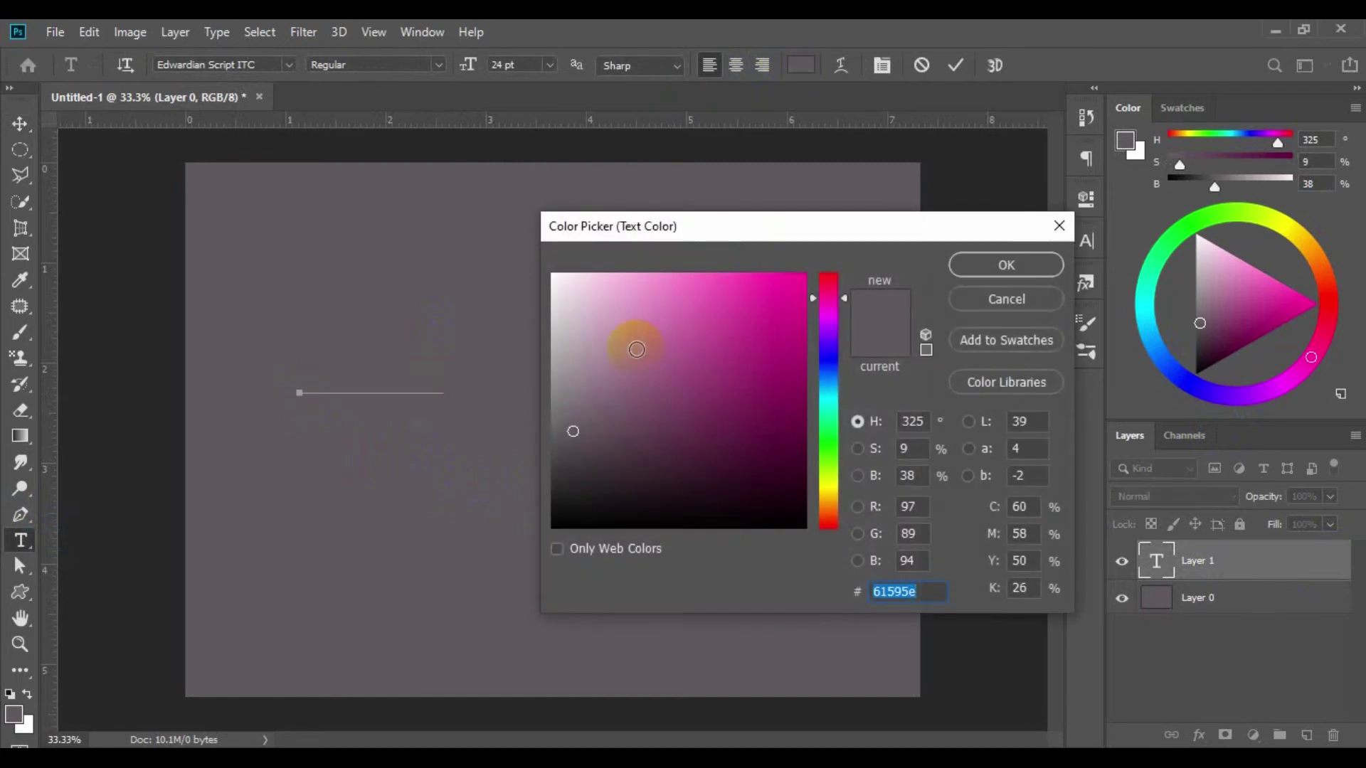
{"action": "left_click", "coordinate": [556, 518]}
{"action": "left_click_drag", "start_coordinate": [556, 518], "coordinate": [553, 527]}
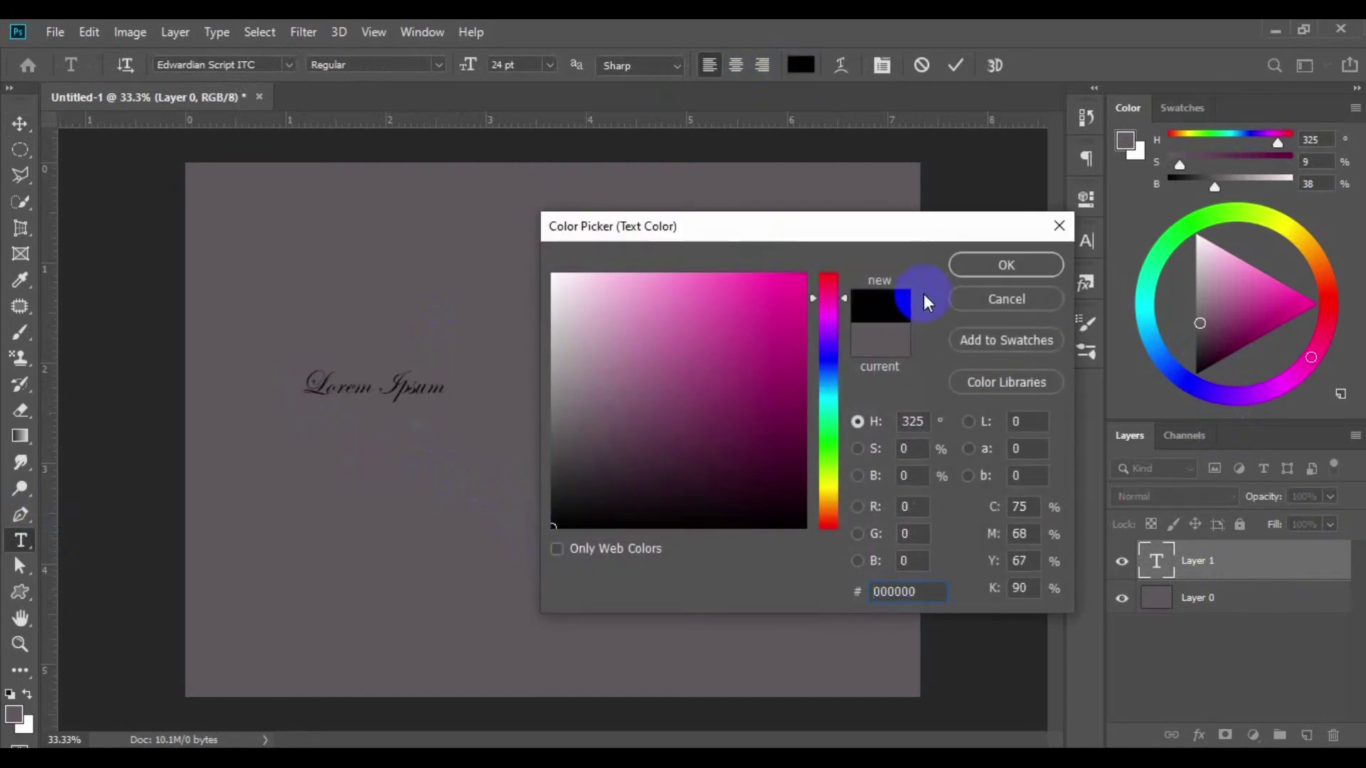
{"action": "left_click", "coordinate": [1000, 265]}
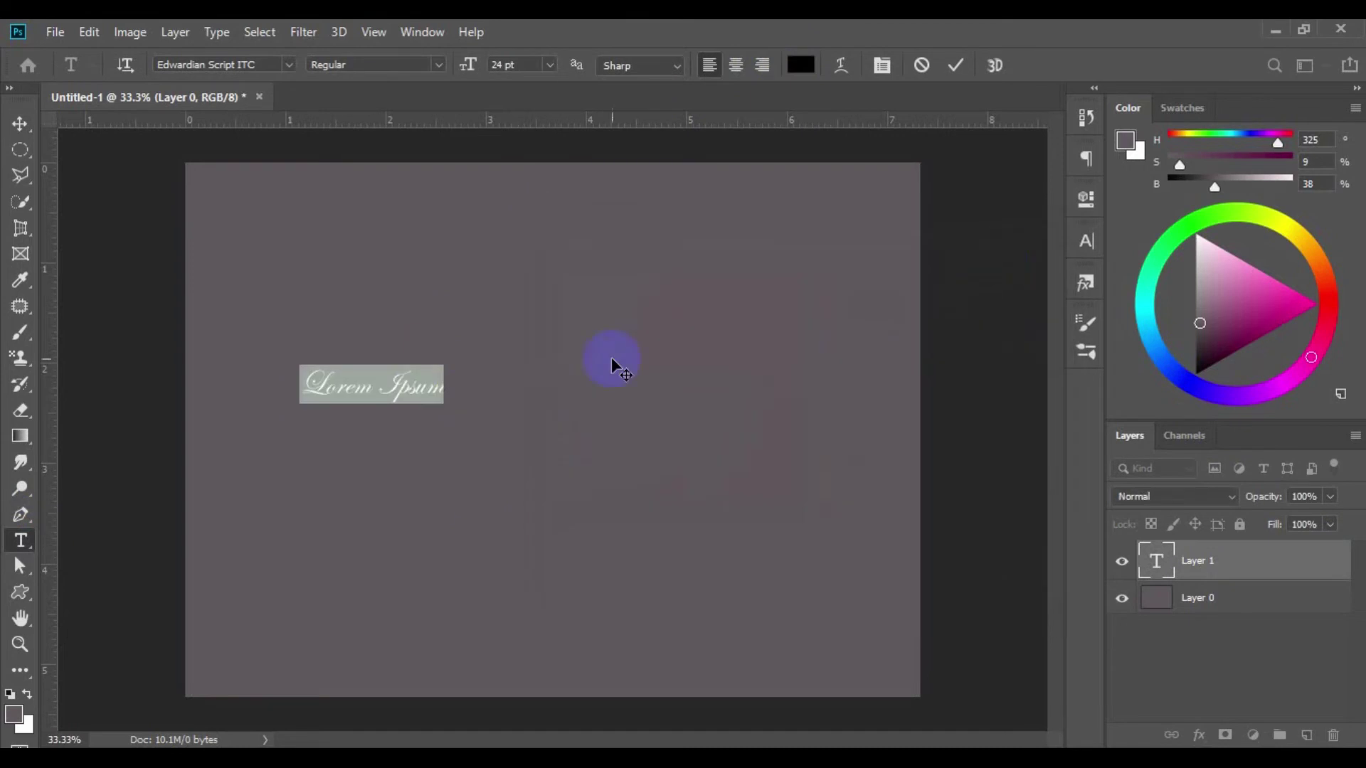
Set the font to Myriad Pro and type the text MTMTS, correcting the letters
{"action": "left_click", "coordinate": [1088, 241]}
{"action": "left_click", "coordinate": [964, 271]}
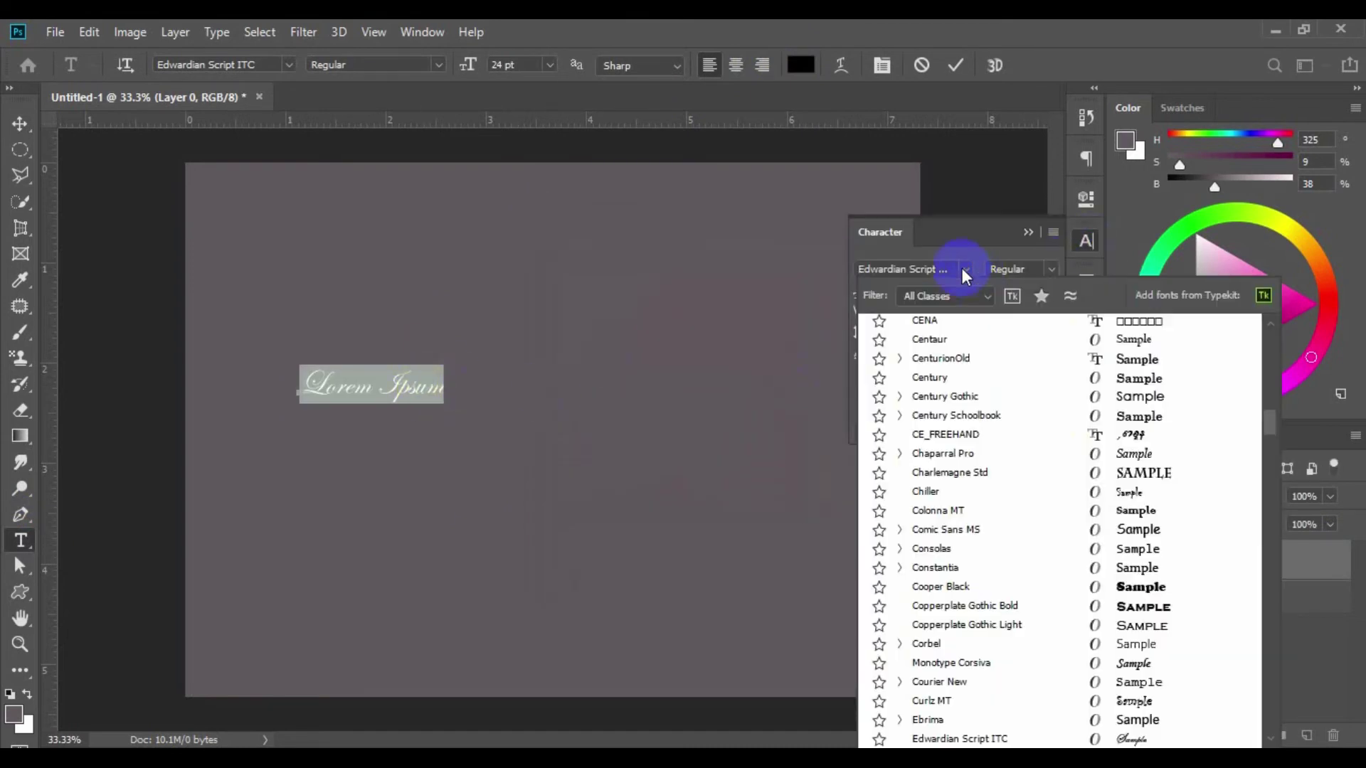
{"action": "left_click", "coordinate": [960, 350]}
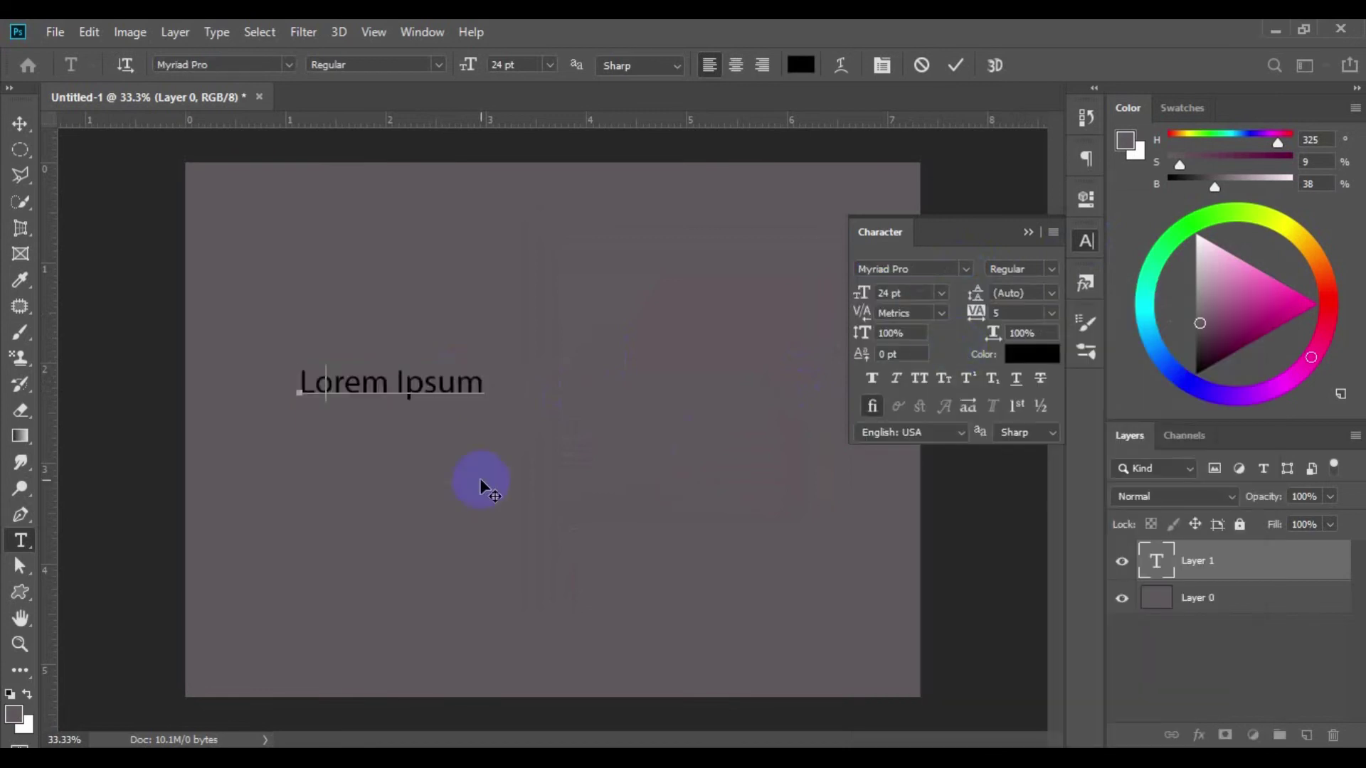
{"action": "type", "text": "M"}
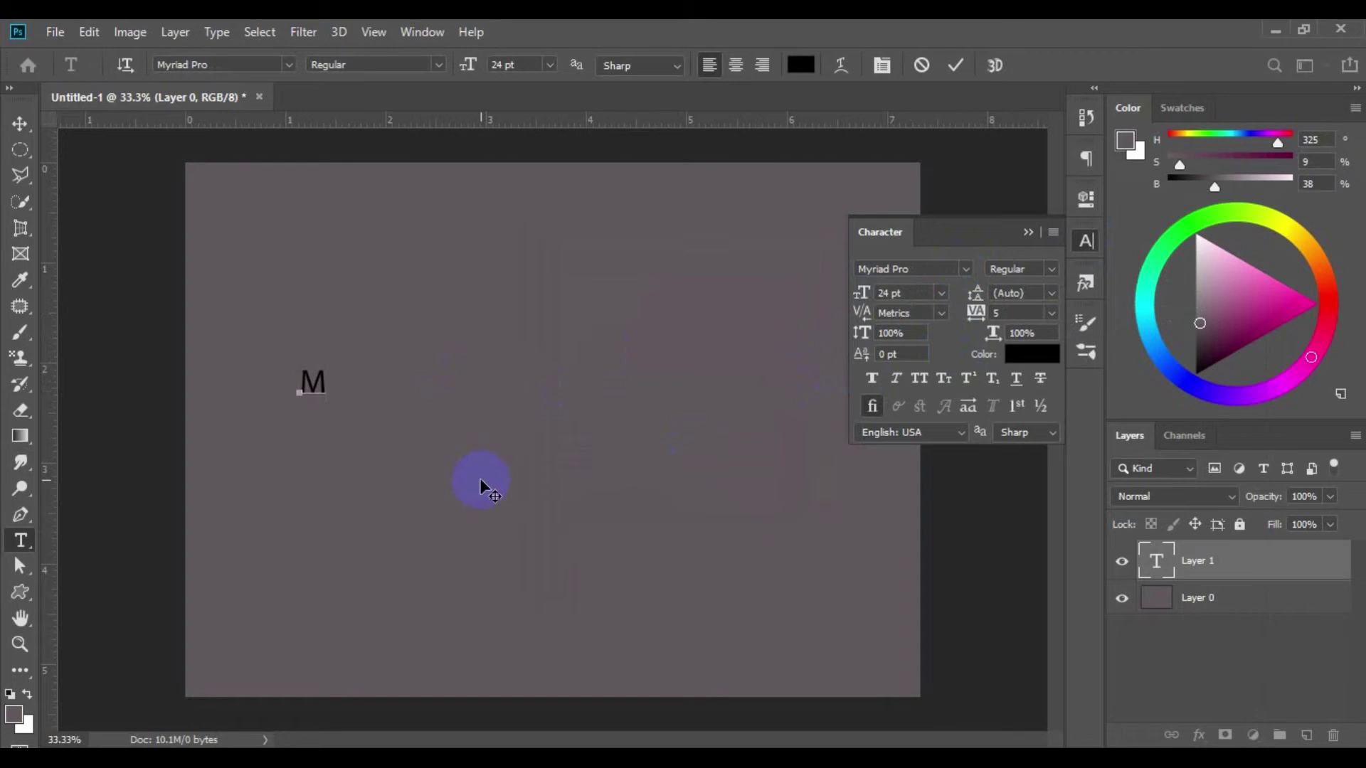
{"action": "type", "text": "MS"}
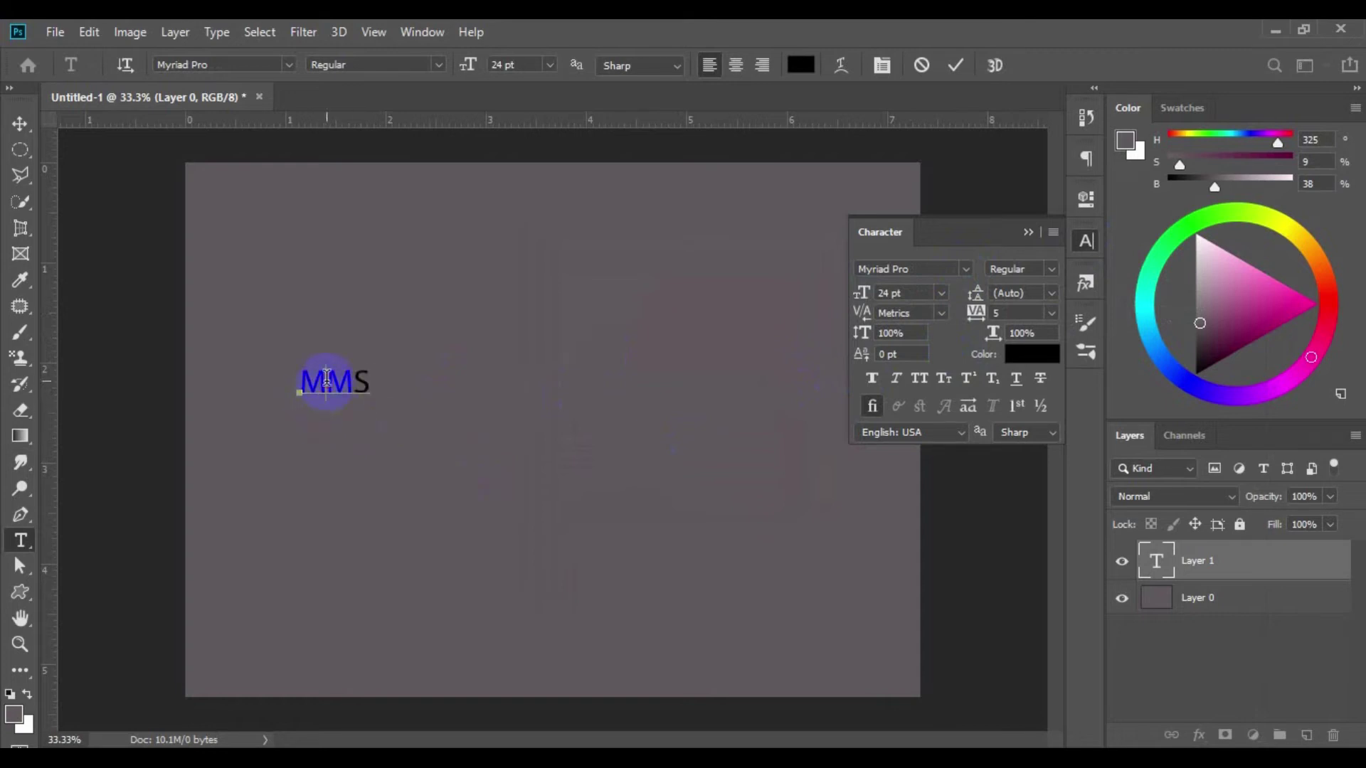
{"action": "type", "text": "T"}
{"action": "left_click_drag", "start_coordinate": [386, 384], "coordinate": [344, 385]}
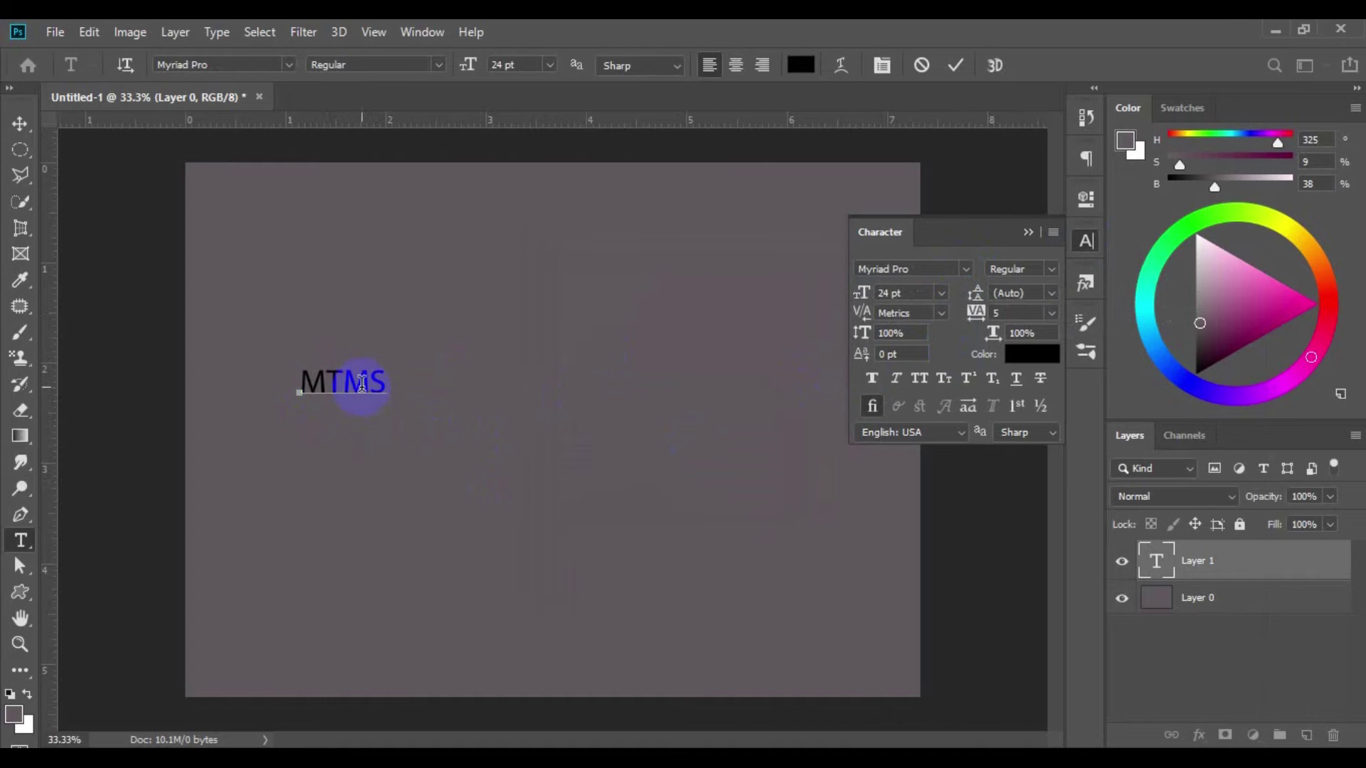
{"action": "type", "text": "T"}
{"action": "left_click_drag", "start_coordinate": [391, 387], "coordinate": [449, 235]}
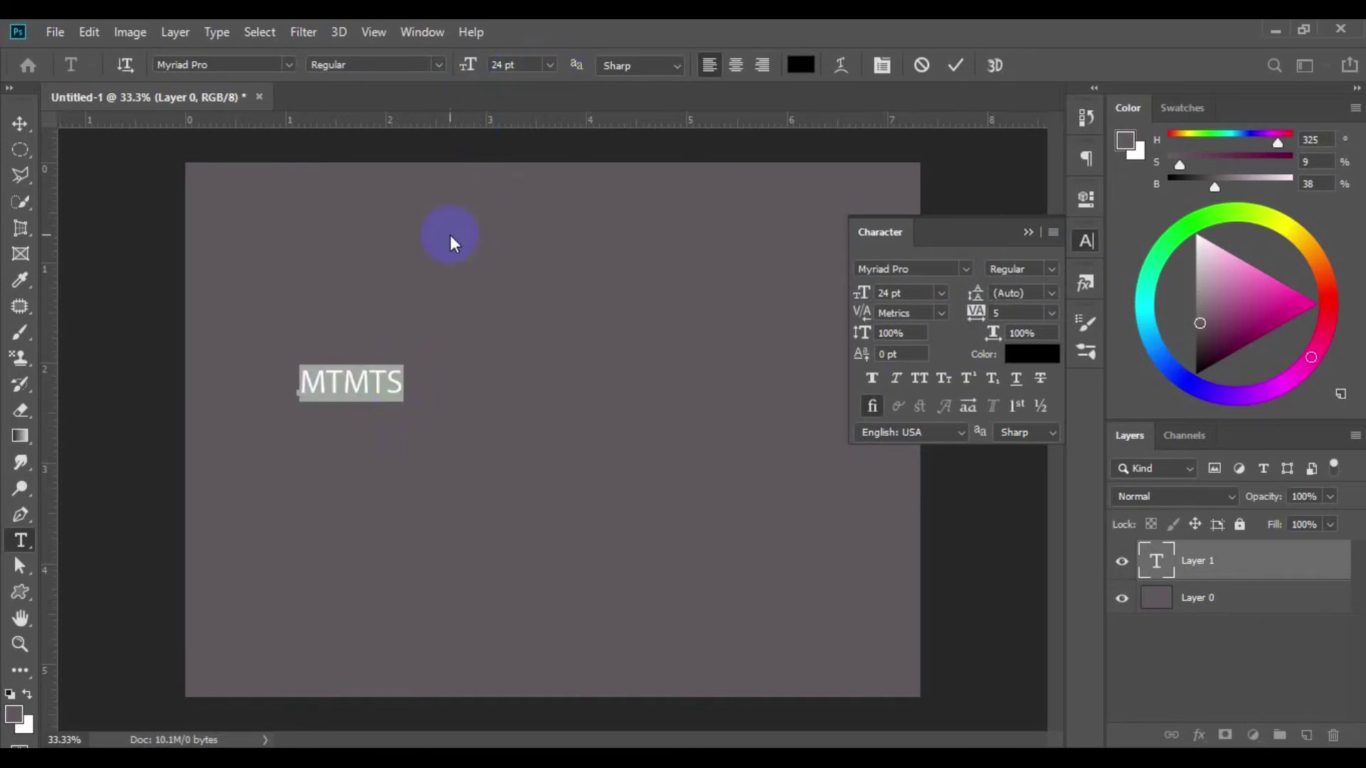
Set the MTMTS font style to upright Myriad Pro Bold in the type properties
{"action": "left_click", "coordinate": [551, 65]}
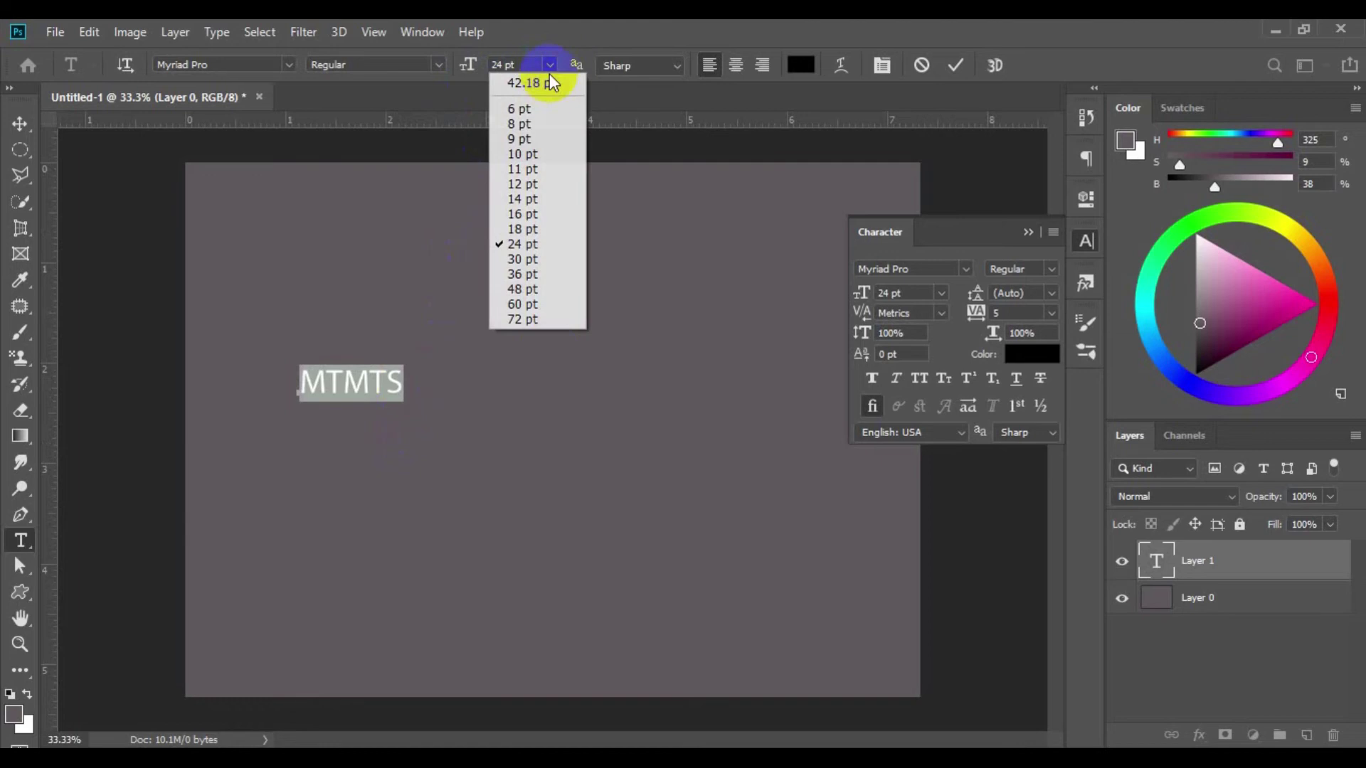
{"action": "left_click", "coordinate": [545, 321]}
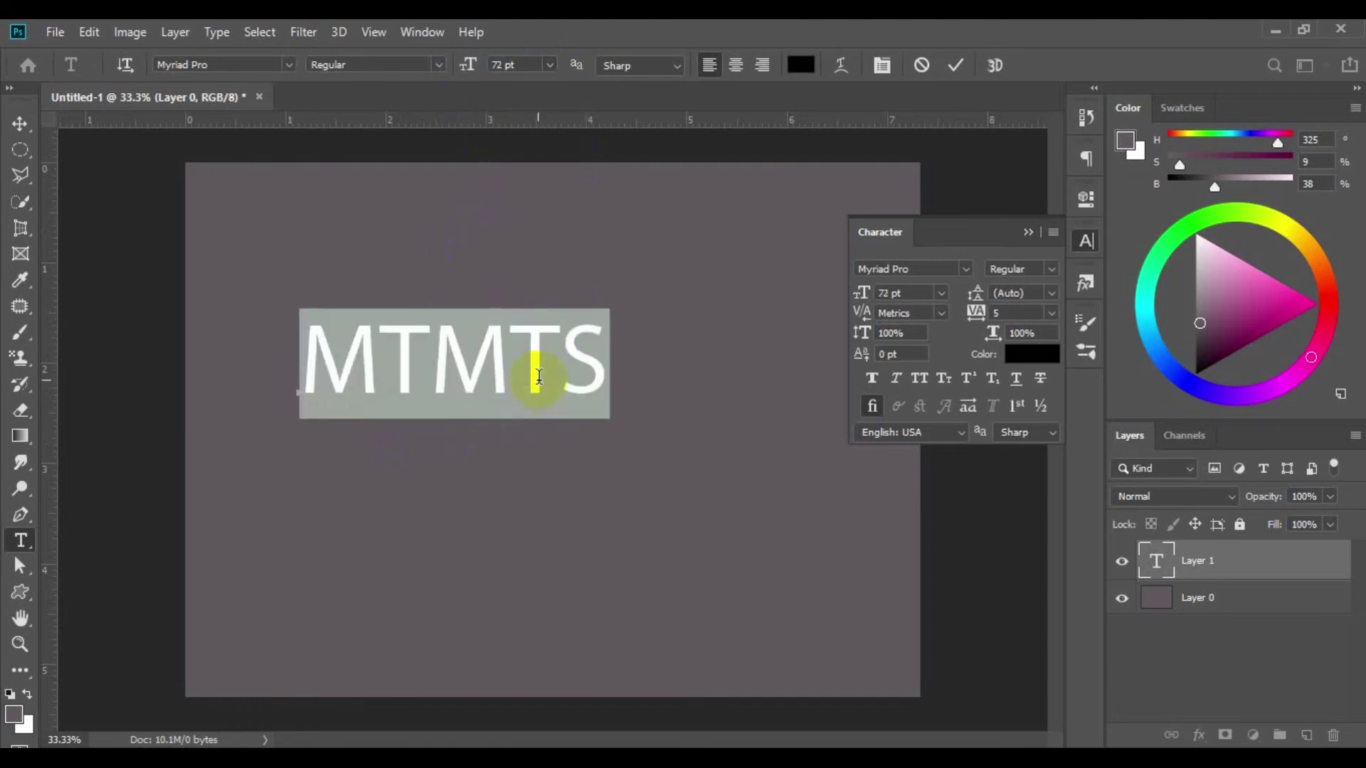
{"action": "left_click", "coordinate": [1087, 200]}
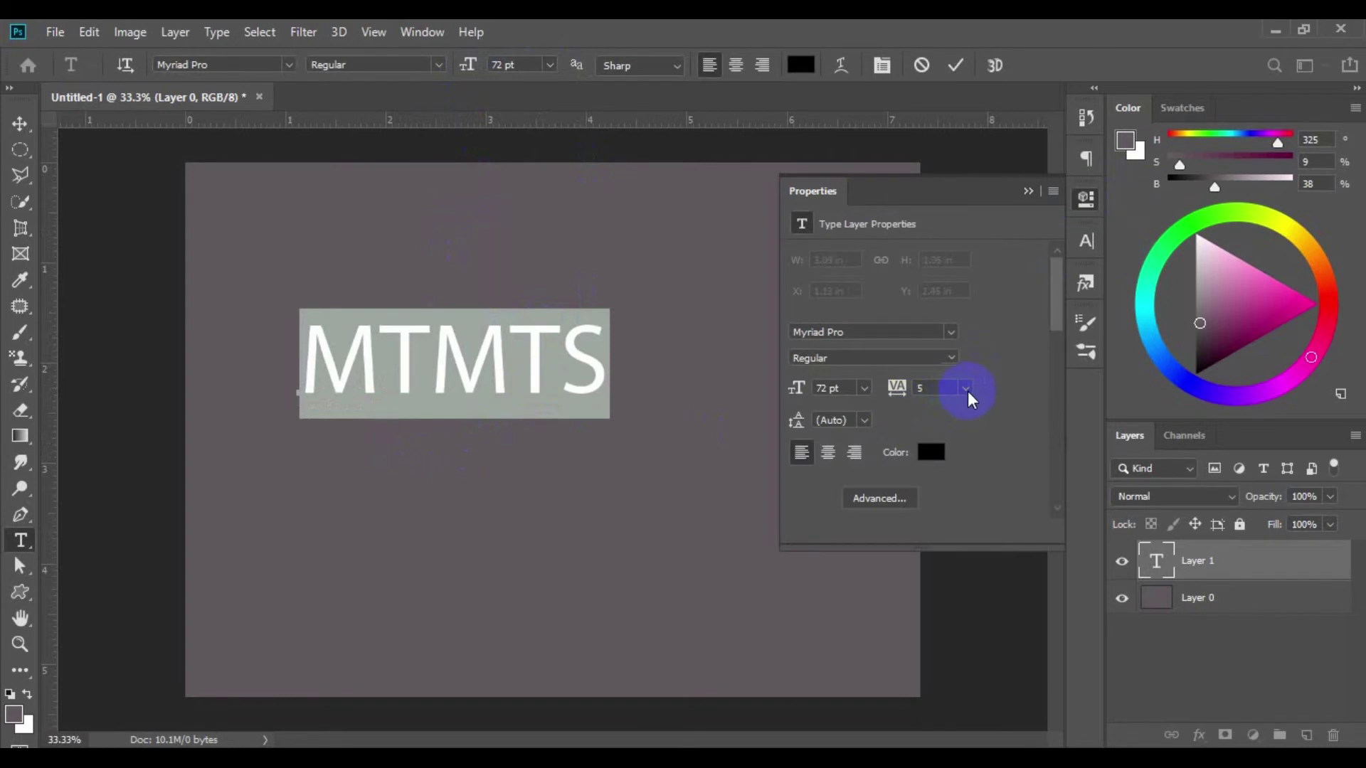
{"action": "left_click", "coordinate": [951, 358]}
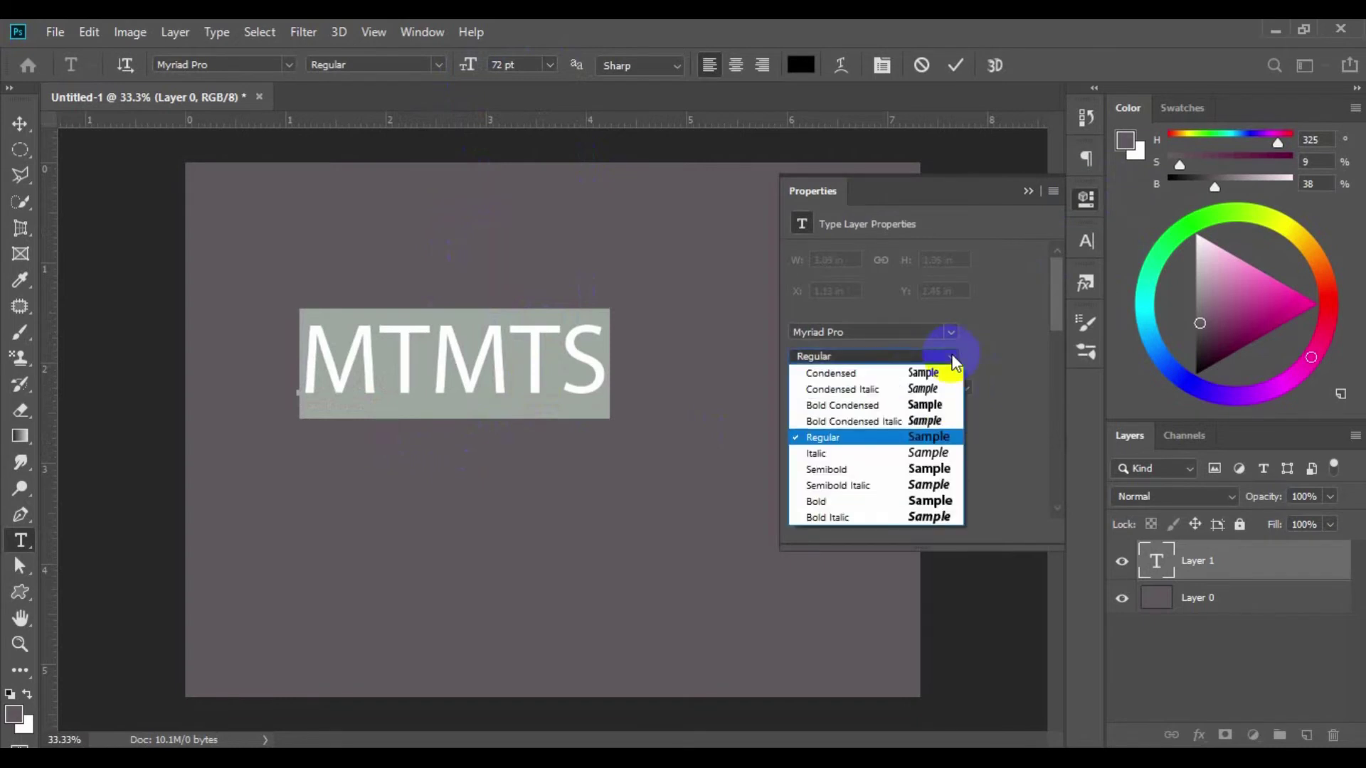
{"action": "left_click", "coordinate": [928, 517]}
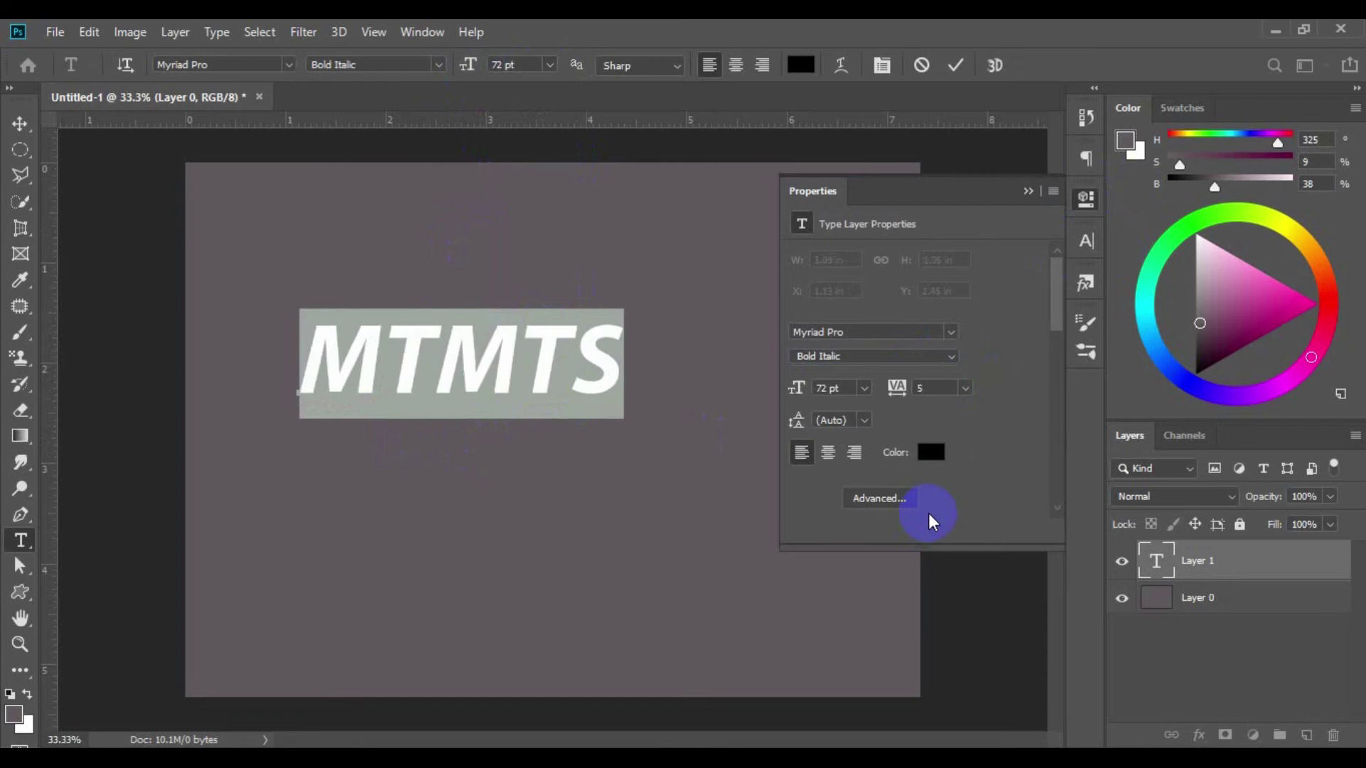
{"action": "left_click", "coordinate": [951, 332]}
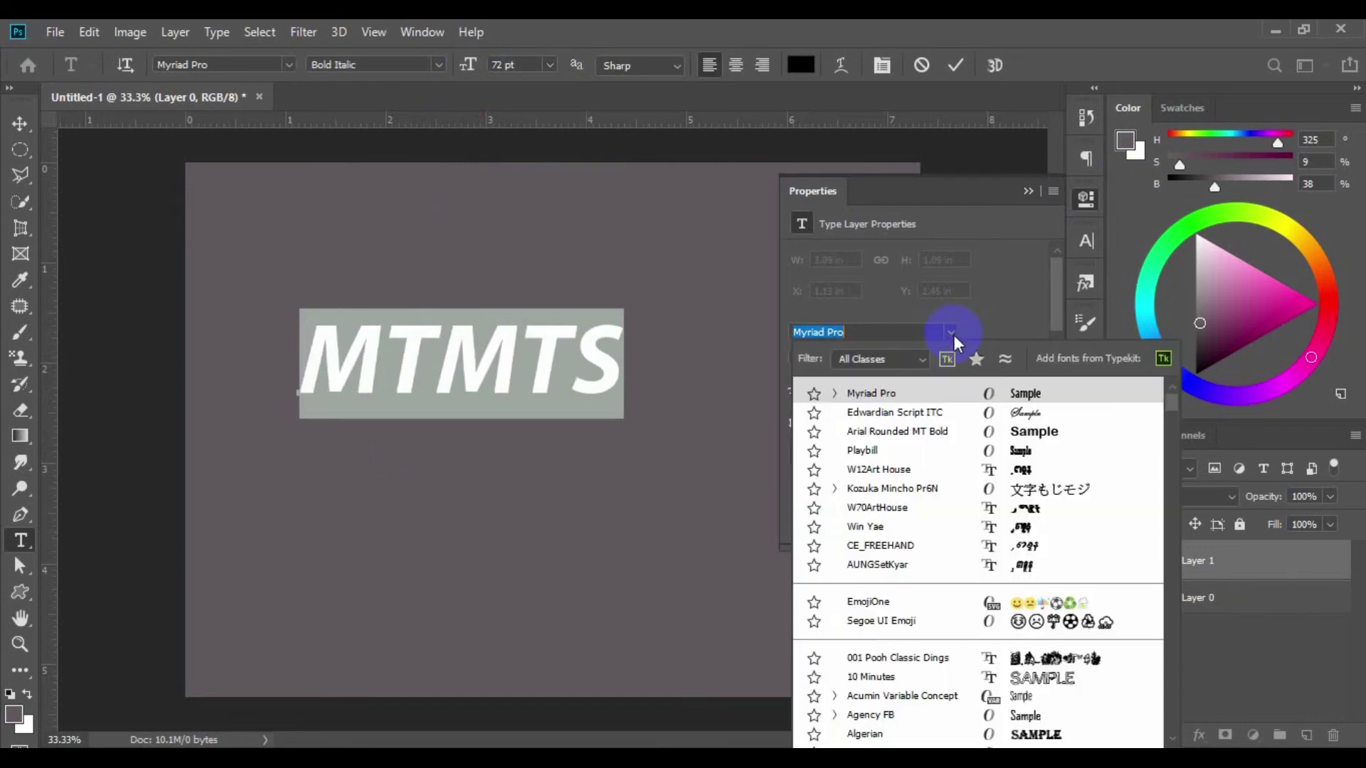
{"action": "left_click", "coordinate": [954, 334]}
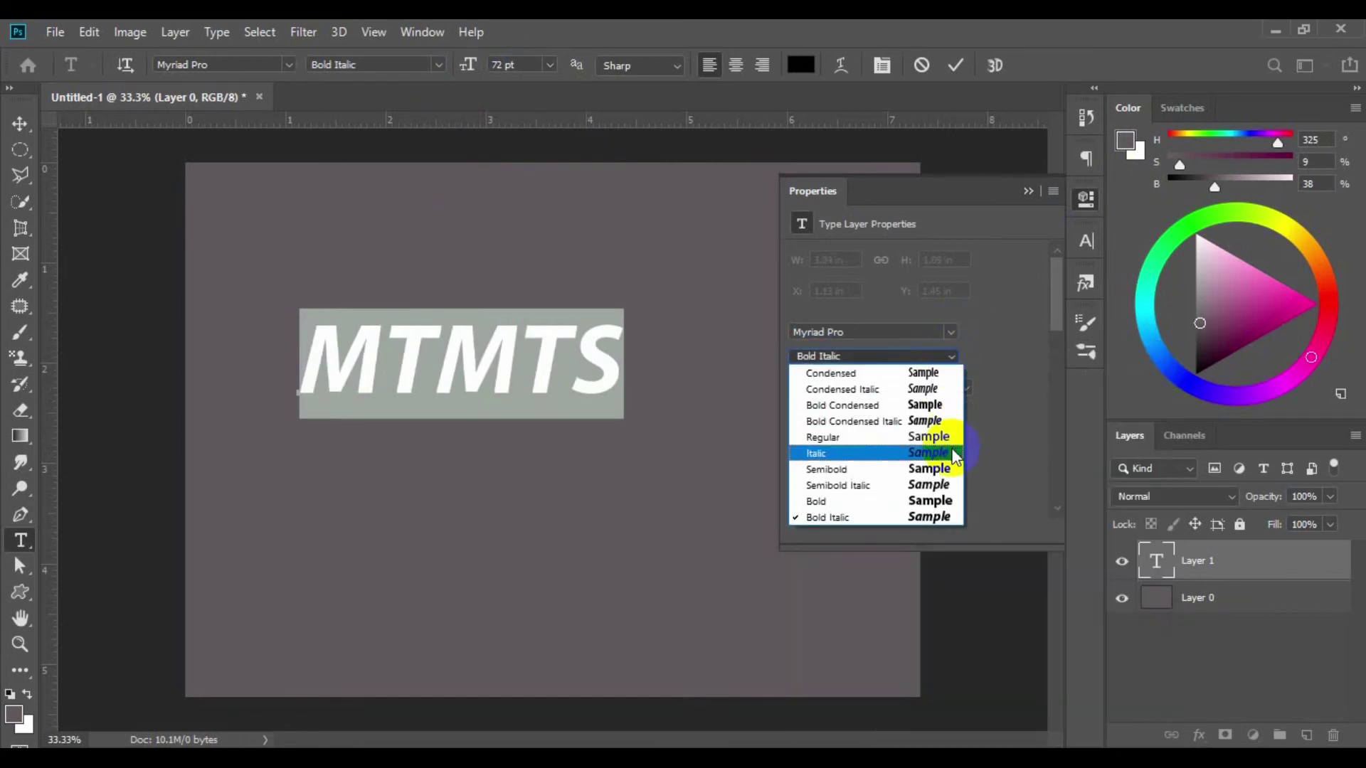
{"action": "left_click", "coordinate": [932, 501]}
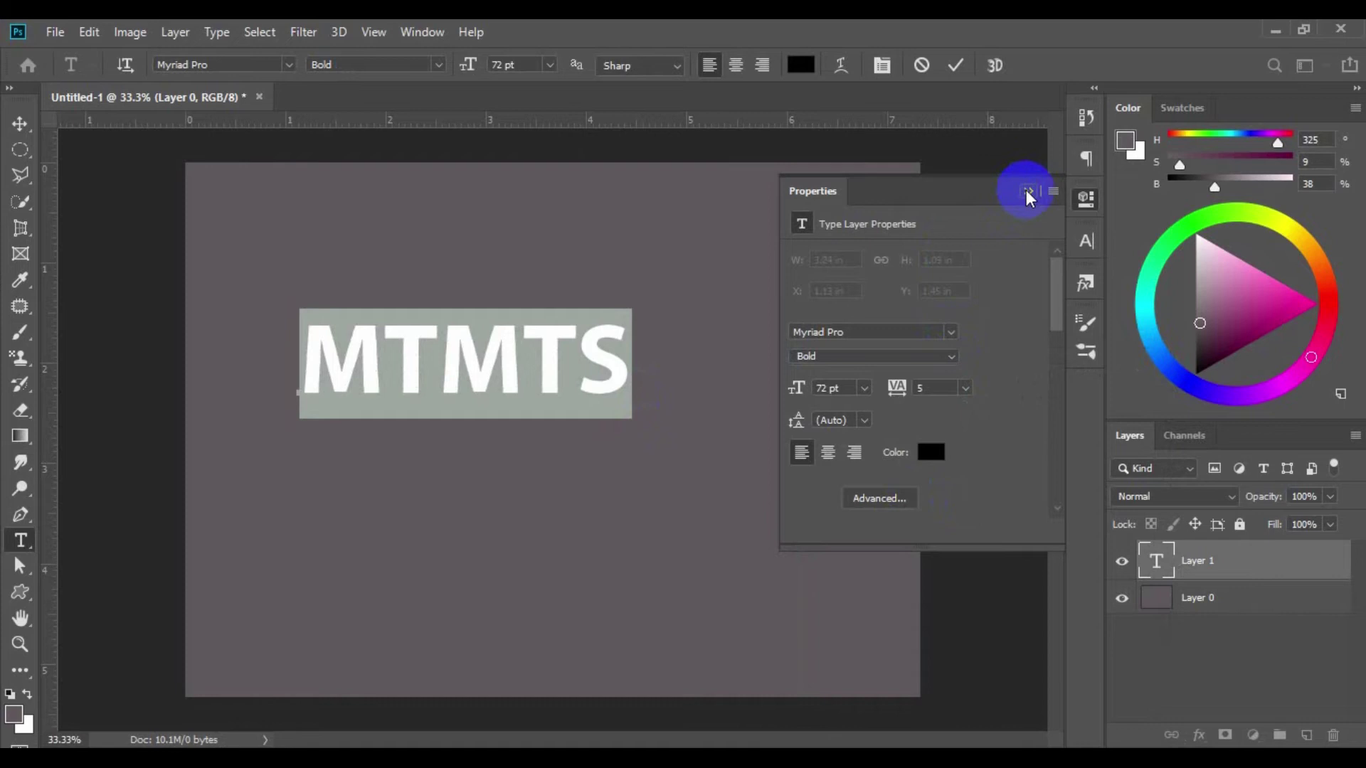
{"action": "left_click", "coordinate": [1029, 193]}
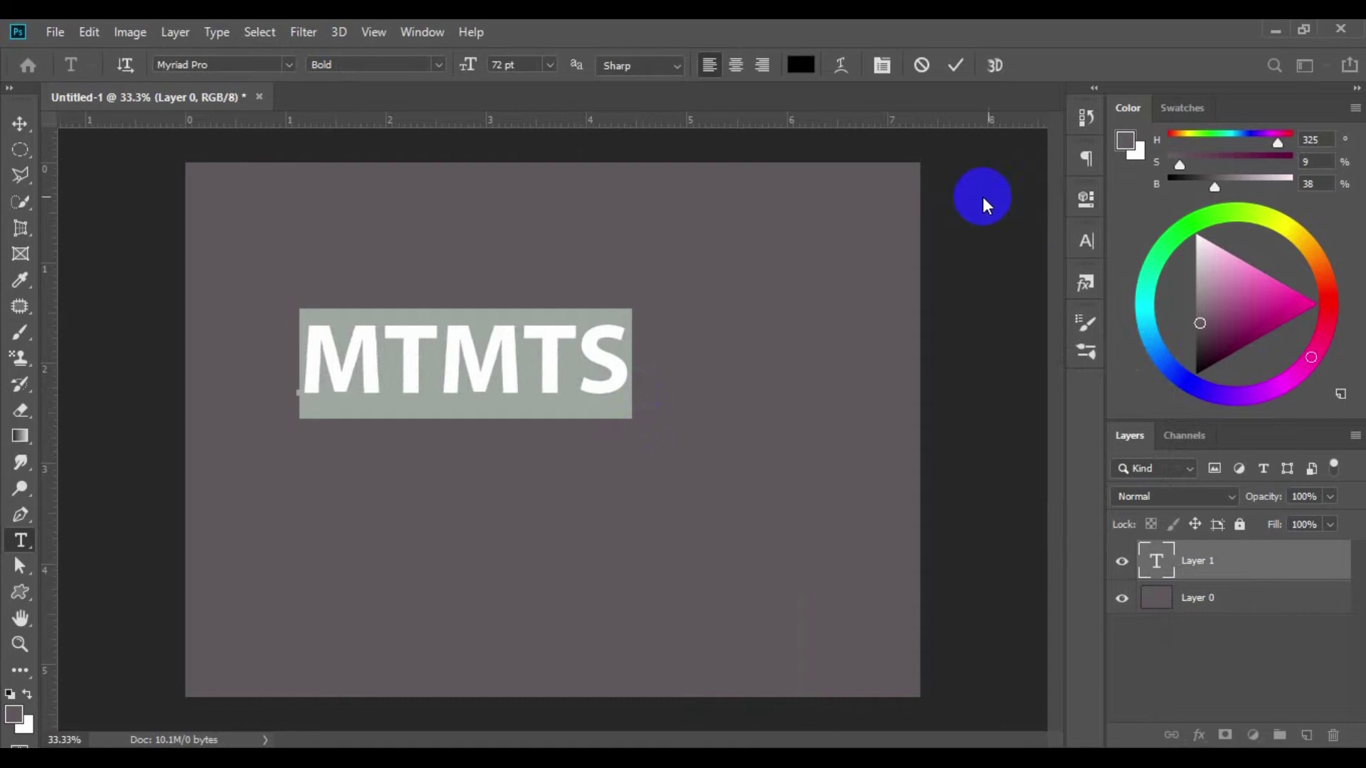
Set the MTMTS font size to 100 pt
{"action": "double_click", "coordinate": [504, 65]}
{"action": "type", "text": "1"}
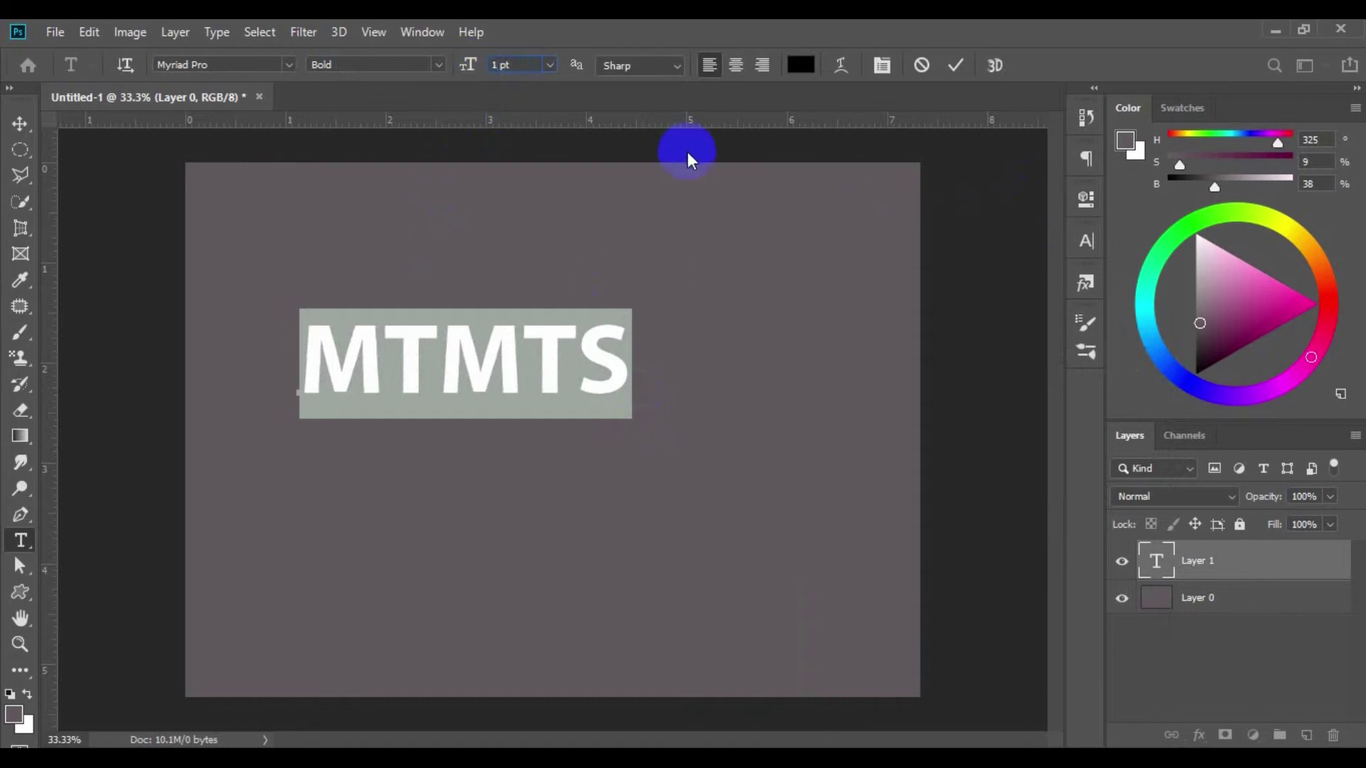
{"action": "type", "text": "50"}
{"action": "key", "text": "Return"}
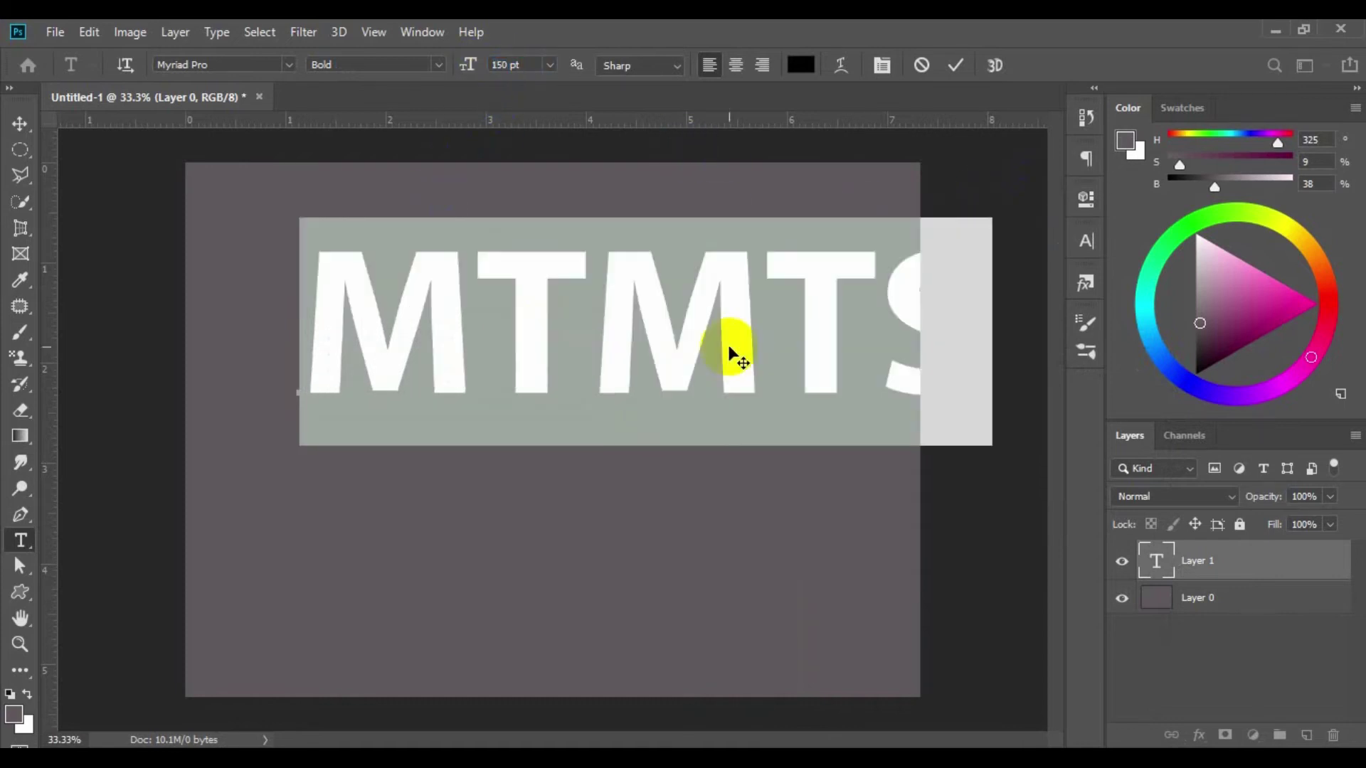
{"action": "left_click", "coordinate": [508, 62]}
{"action": "left_click", "coordinate": [472, 66]}
{"action": "type", "text": "100"}
{"action": "key", "text": "Return"}
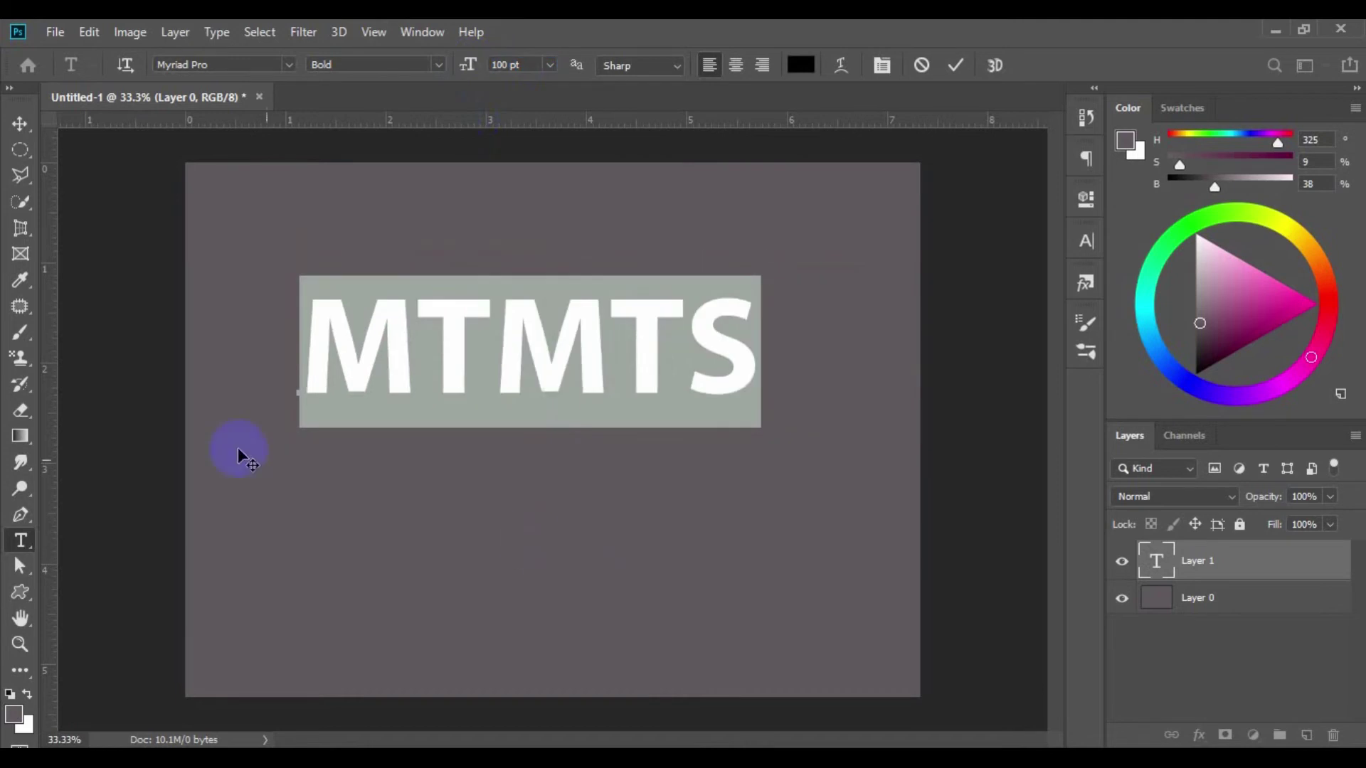
Move the MTMTS text lower on the canvas and convert the layer to a shape
{"action": "left_click", "coordinate": [20, 123]}
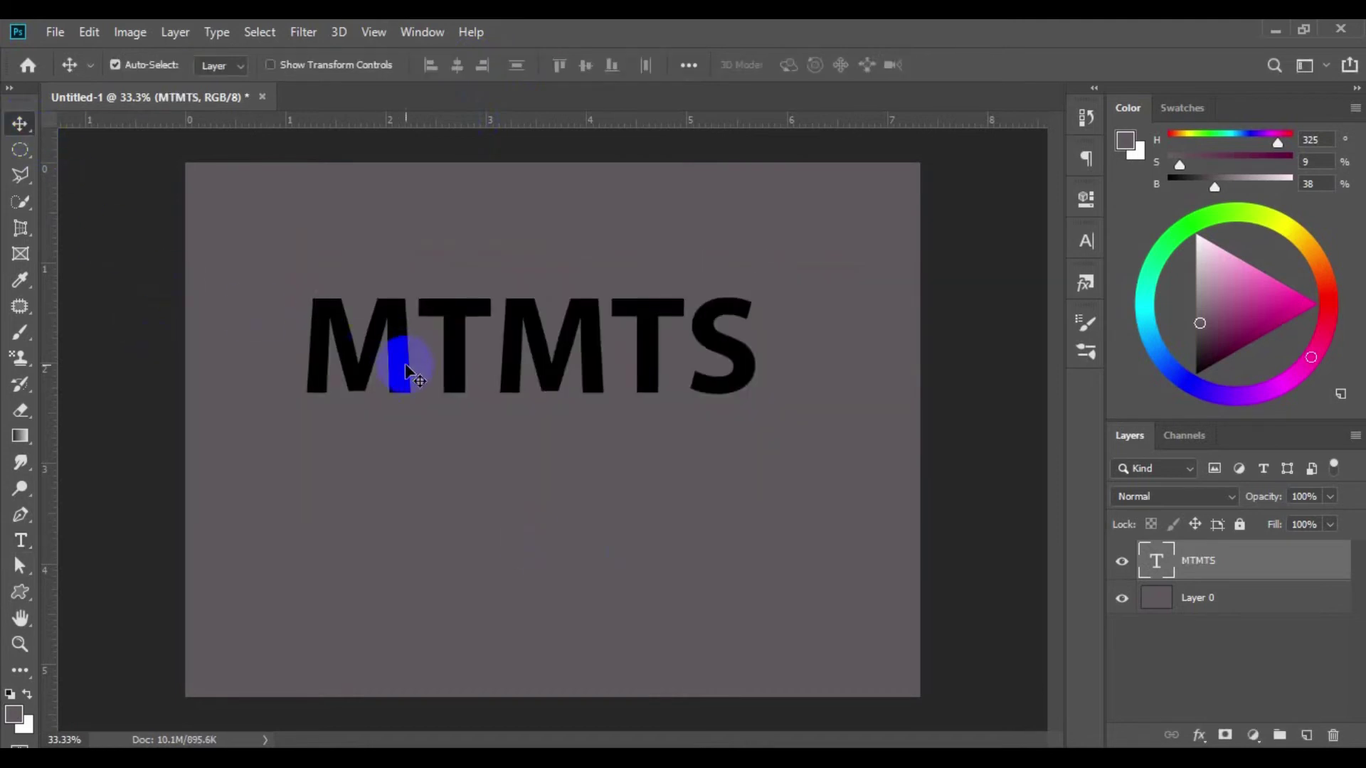
{"action": "left_click_drag", "start_coordinate": [403, 363], "coordinate": [416, 467]}
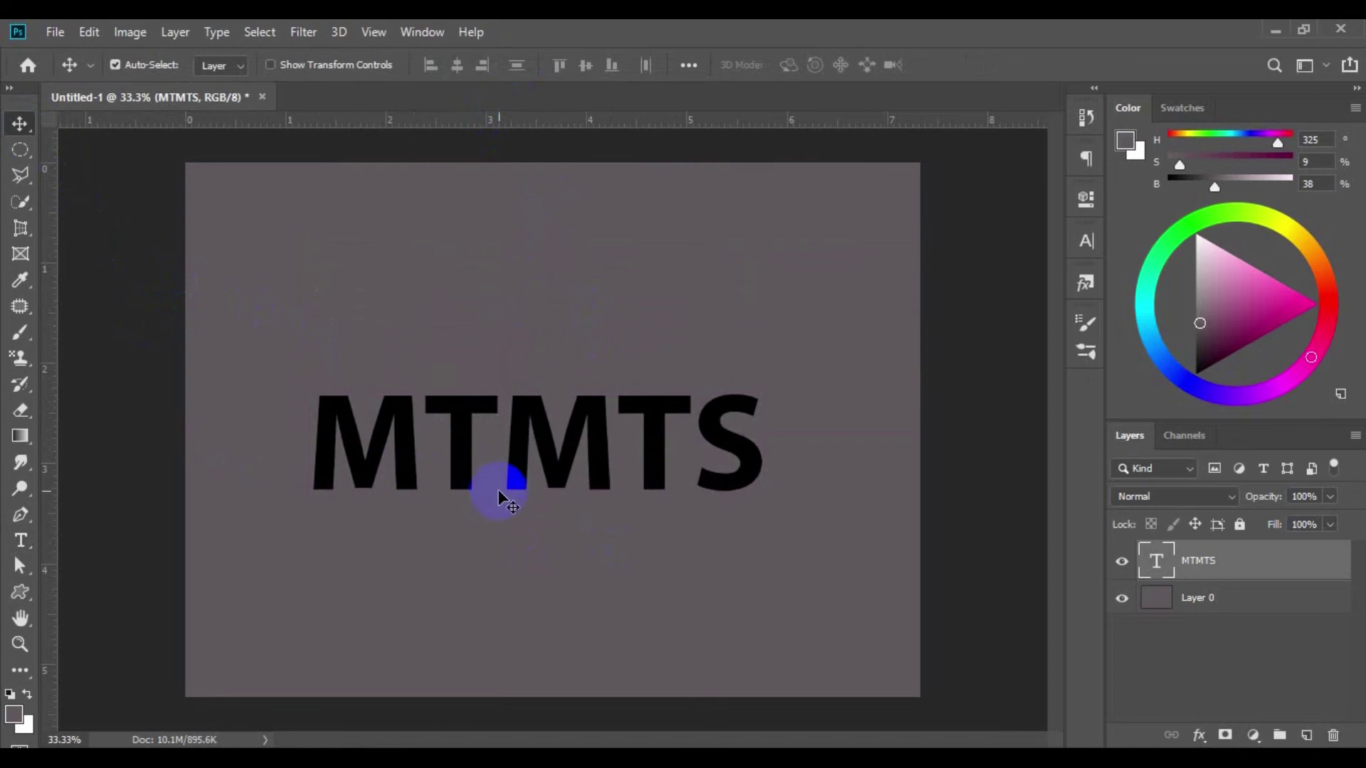
{"action": "left_click_drag", "start_coordinate": [511, 476], "coordinate": [520, 477]}
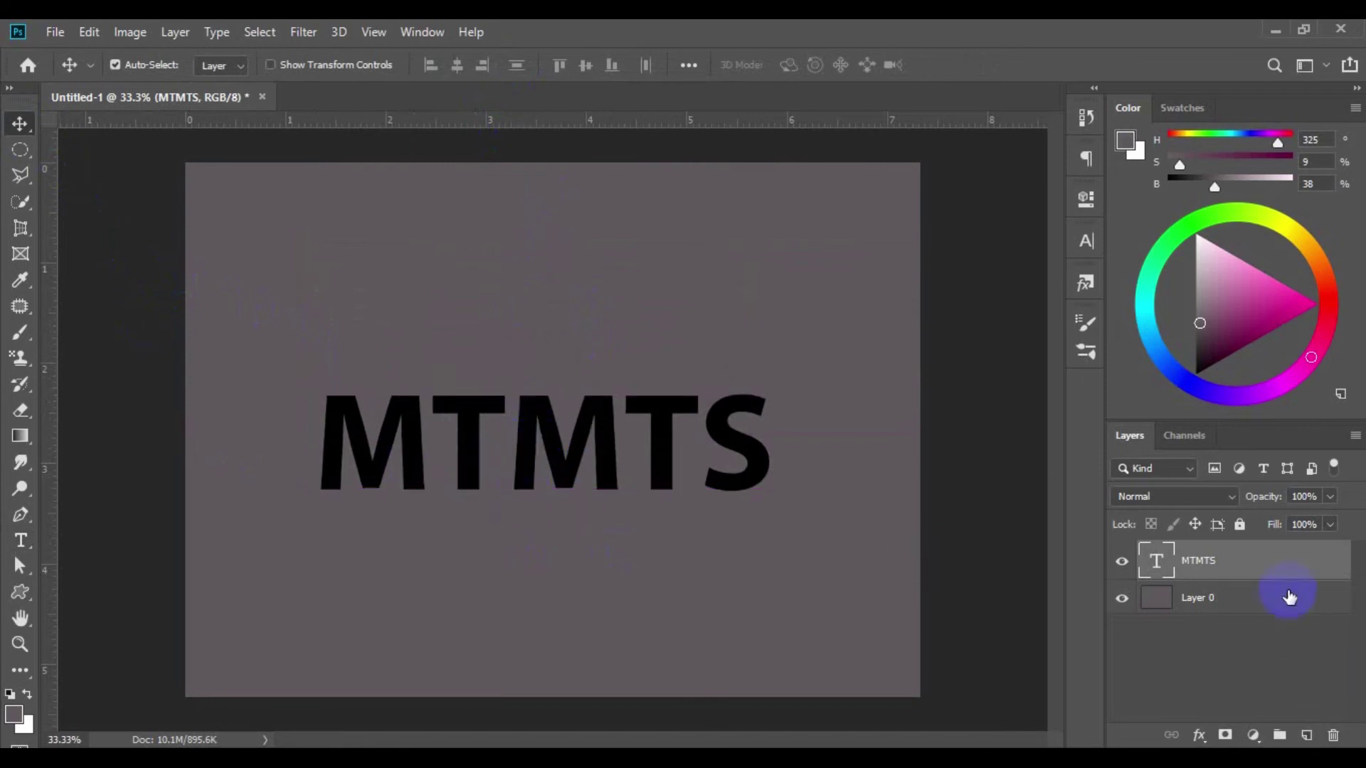
{"action": "right_click", "coordinate": [1243, 563]}
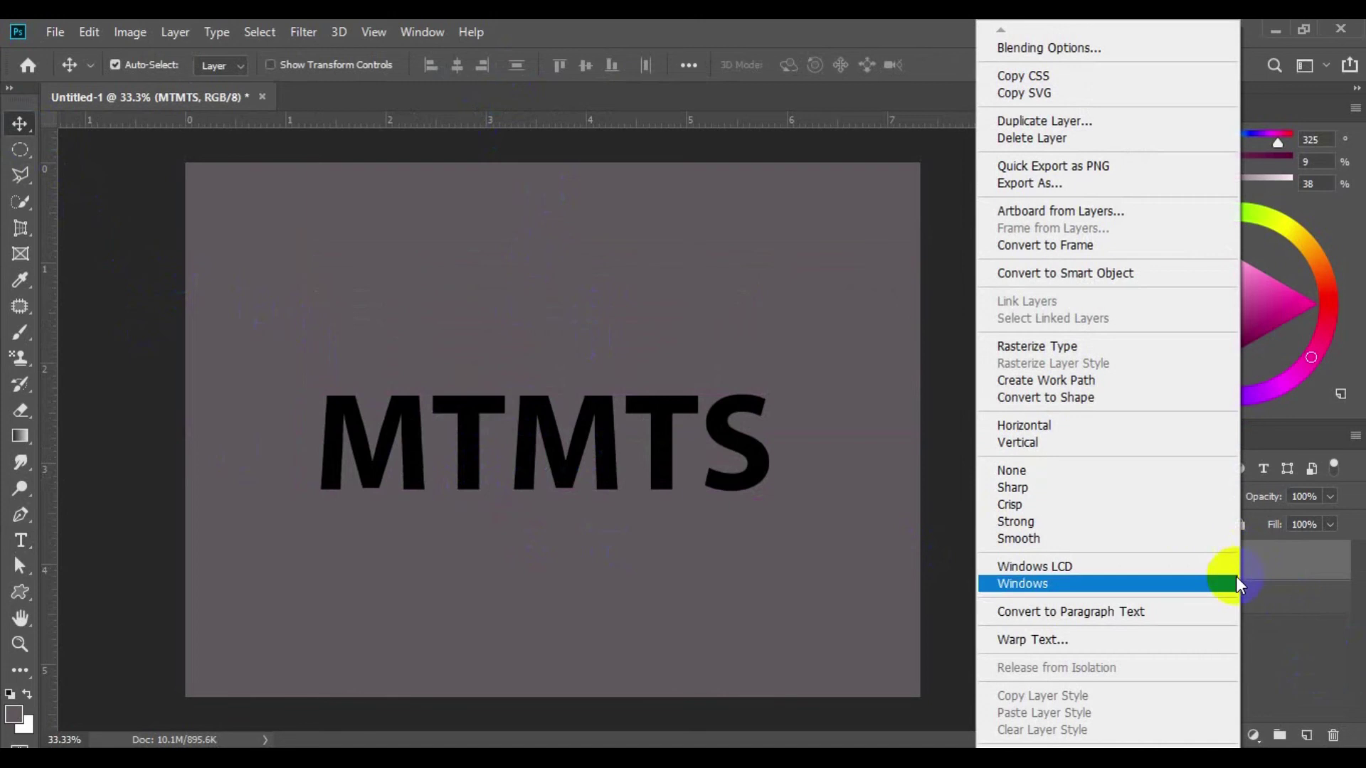
{"action": "left_click", "coordinate": [1074, 400]}
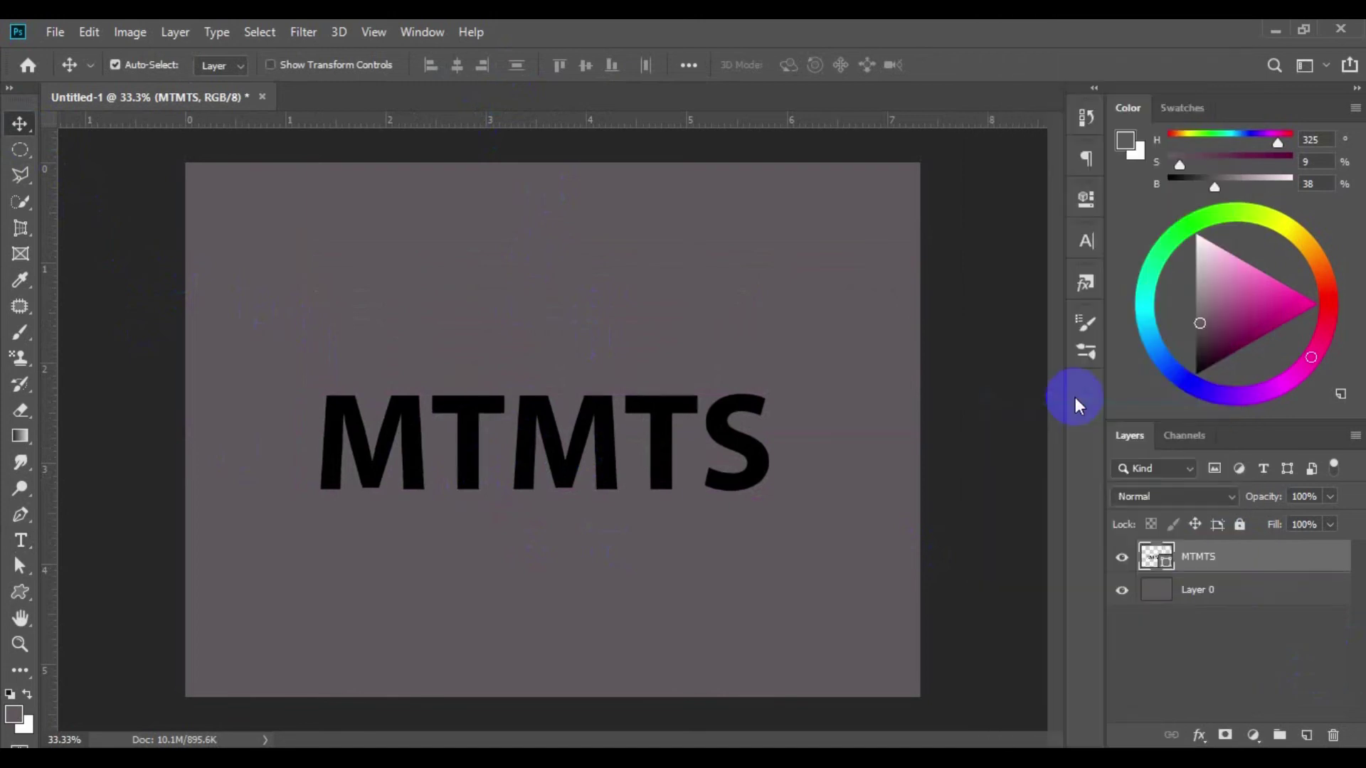
Delete the empty Layer 1 and duplicate the MTMTS layer as MTMTS copy
{"action": "left_click", "coordinate": [1307, 737]}
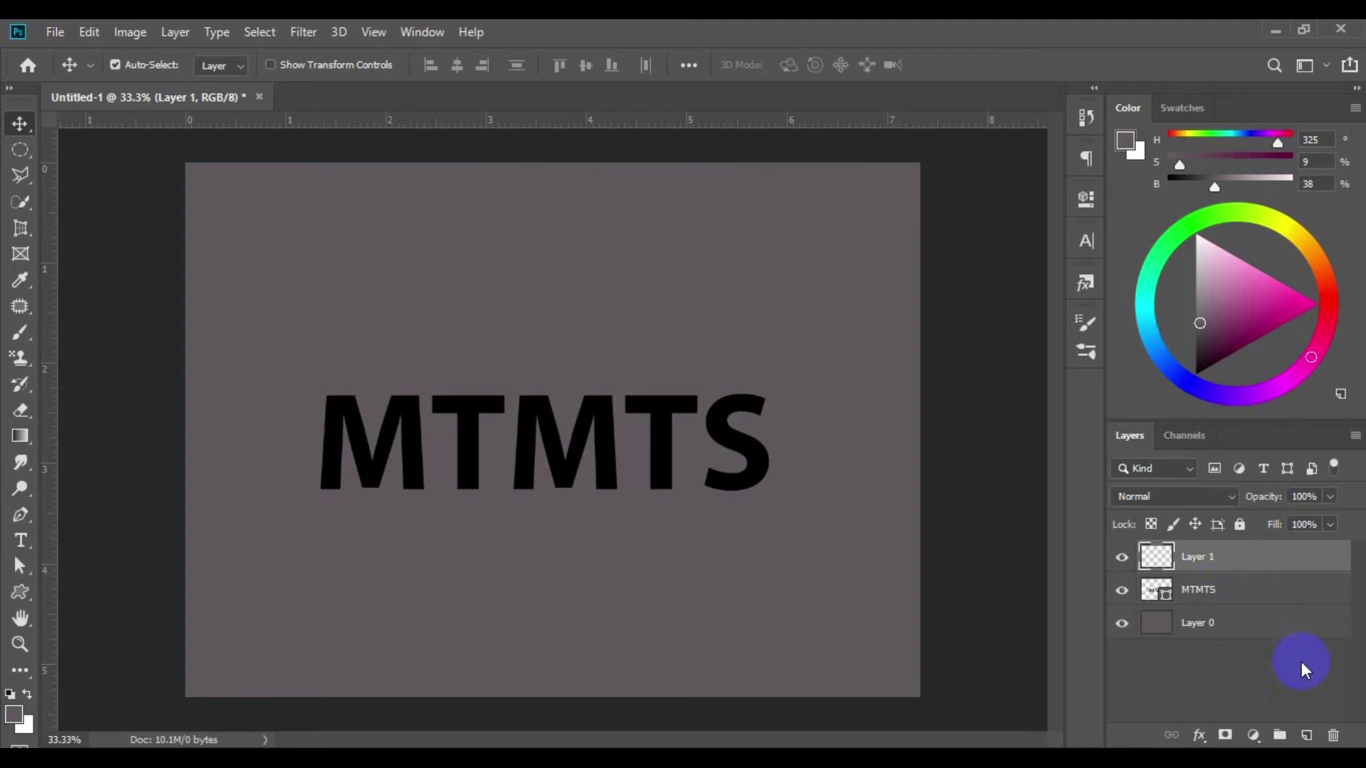
{"action": "left_click", "coordinate": [1331, 733]}
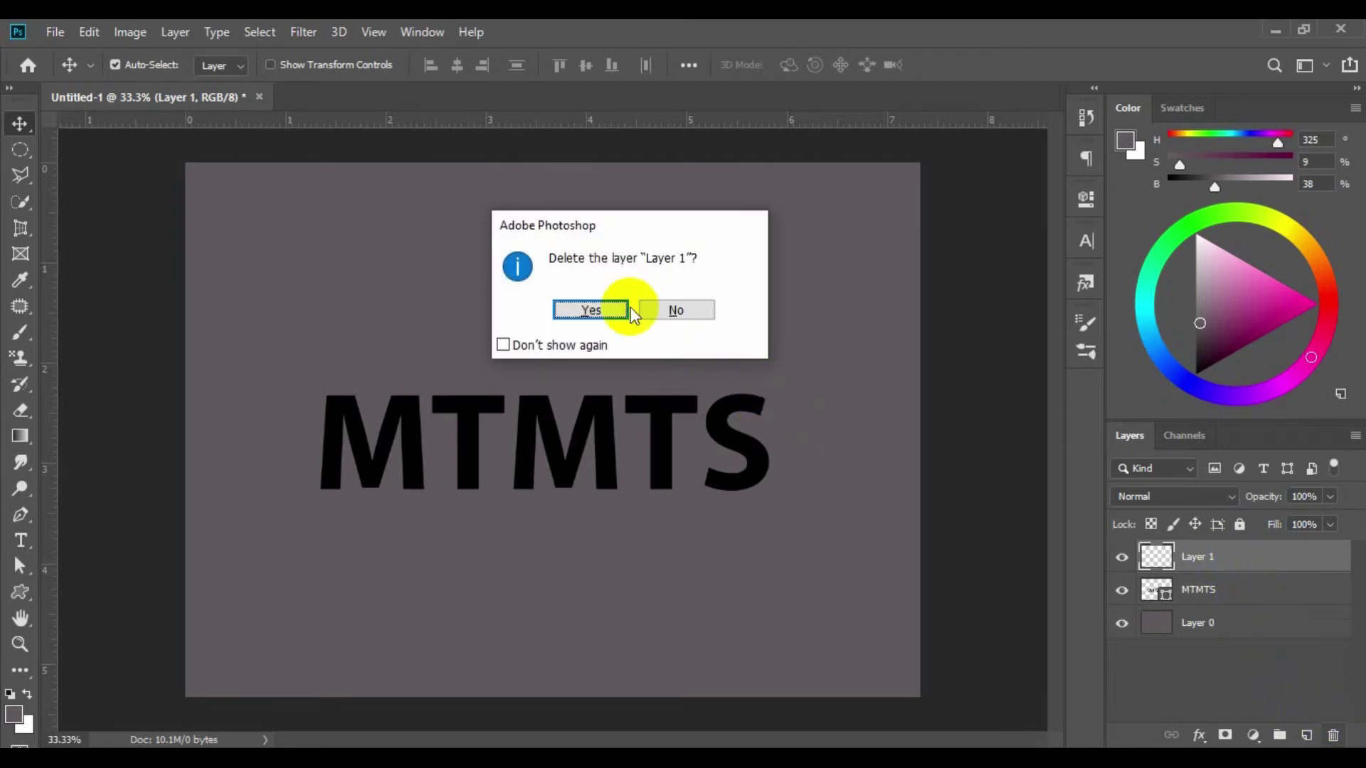
{"action": "left_click", "coordinate": [598, 311]}
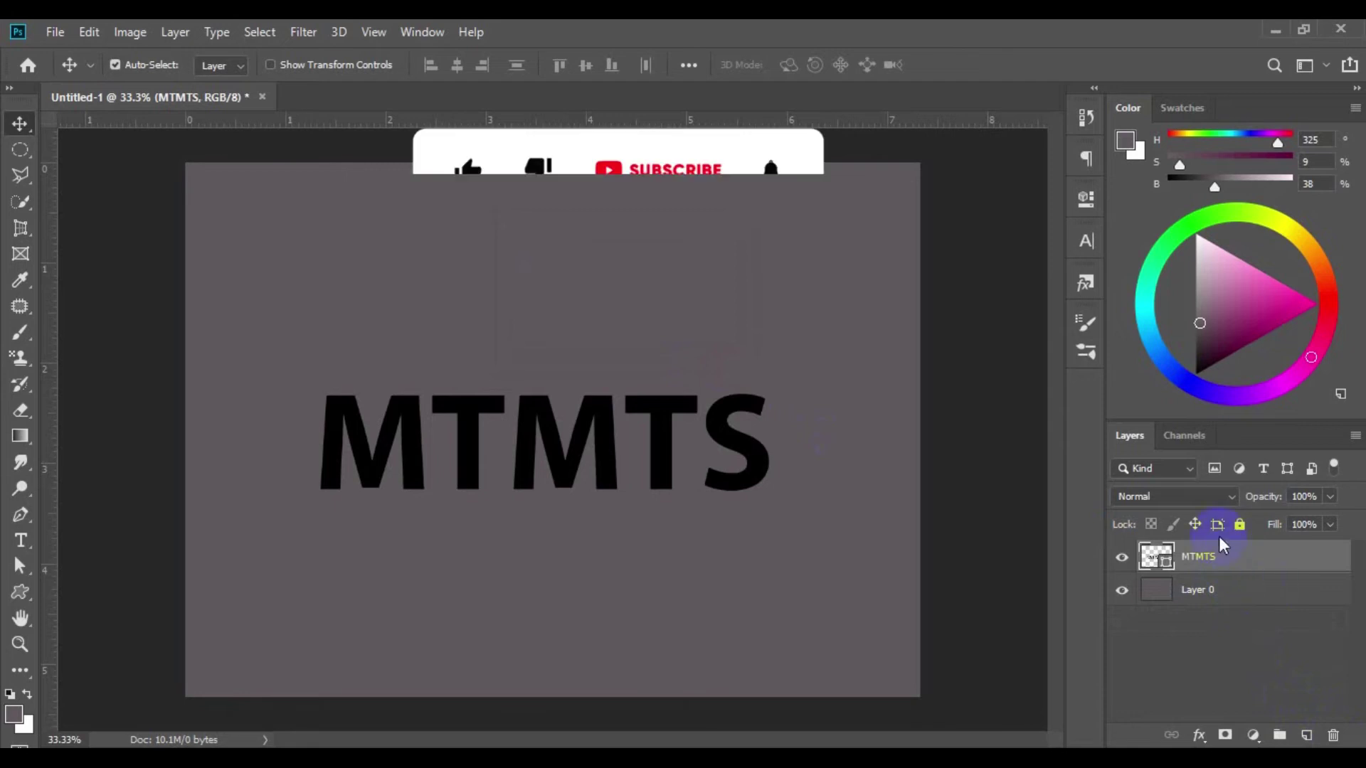
{"action": "left_click_drag", "start_coordinate": [1243, 557], "coordinate": [1306, 735]}
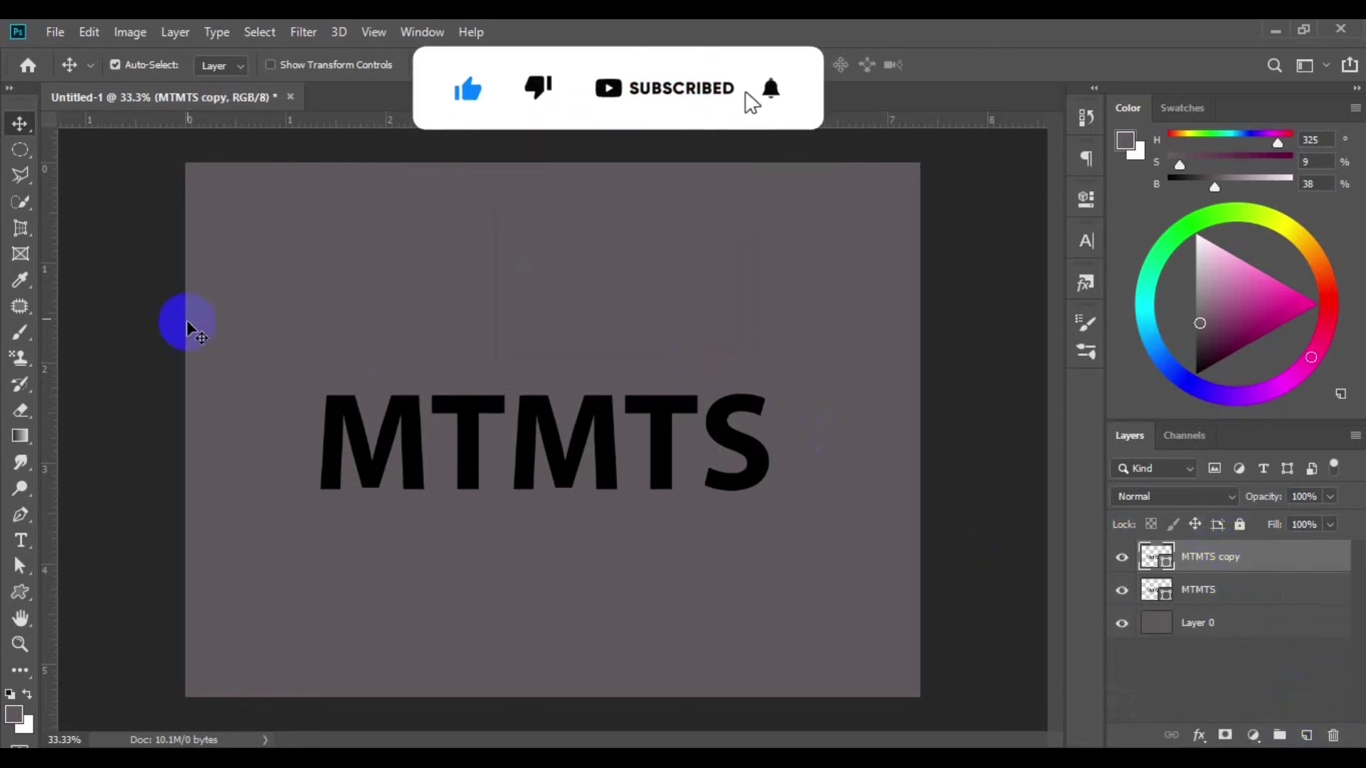
Give the MTMTS copy letters a red 10 px stroke outline
{"action": "left_click", "coordinate": [19, 566]}
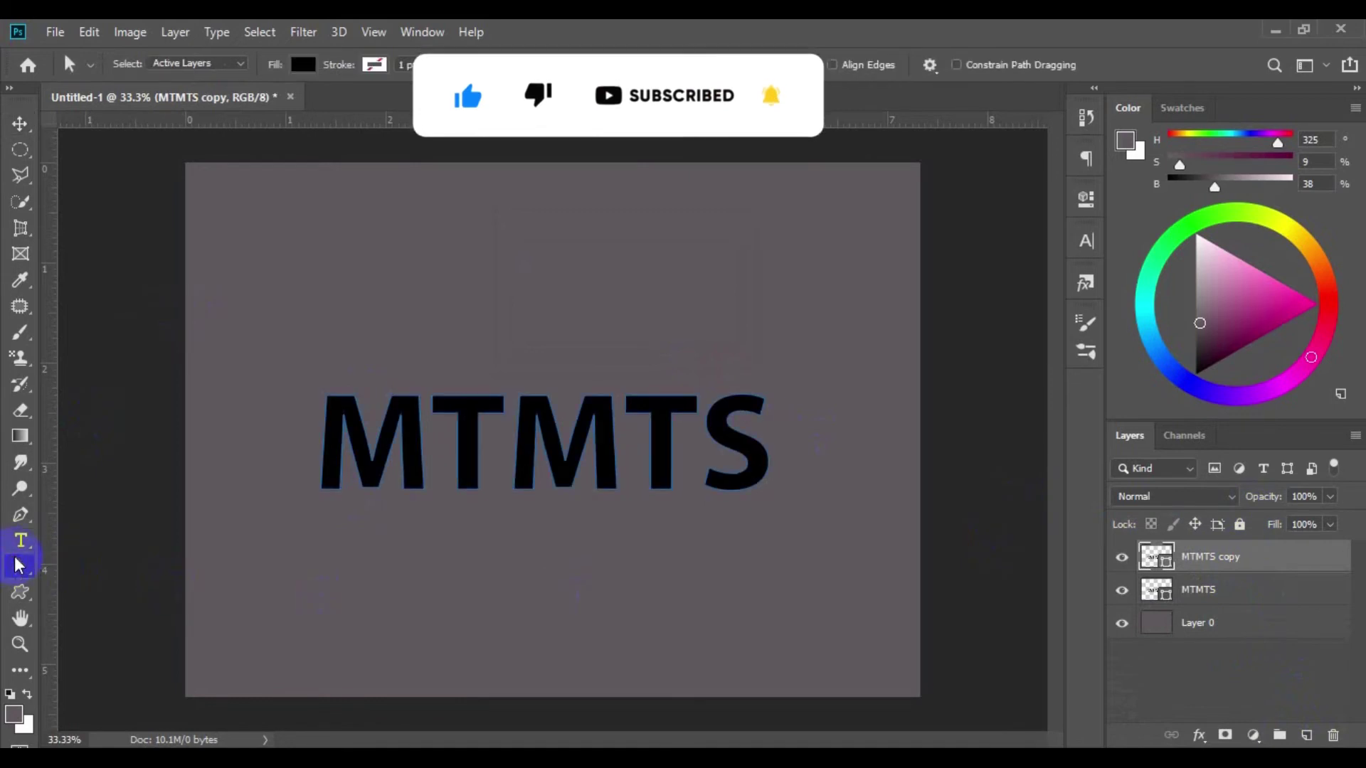
{"action": "left_click", "coordinate": [378, 66]}
{"action": "left_click", "coordinate": [279, 193]}
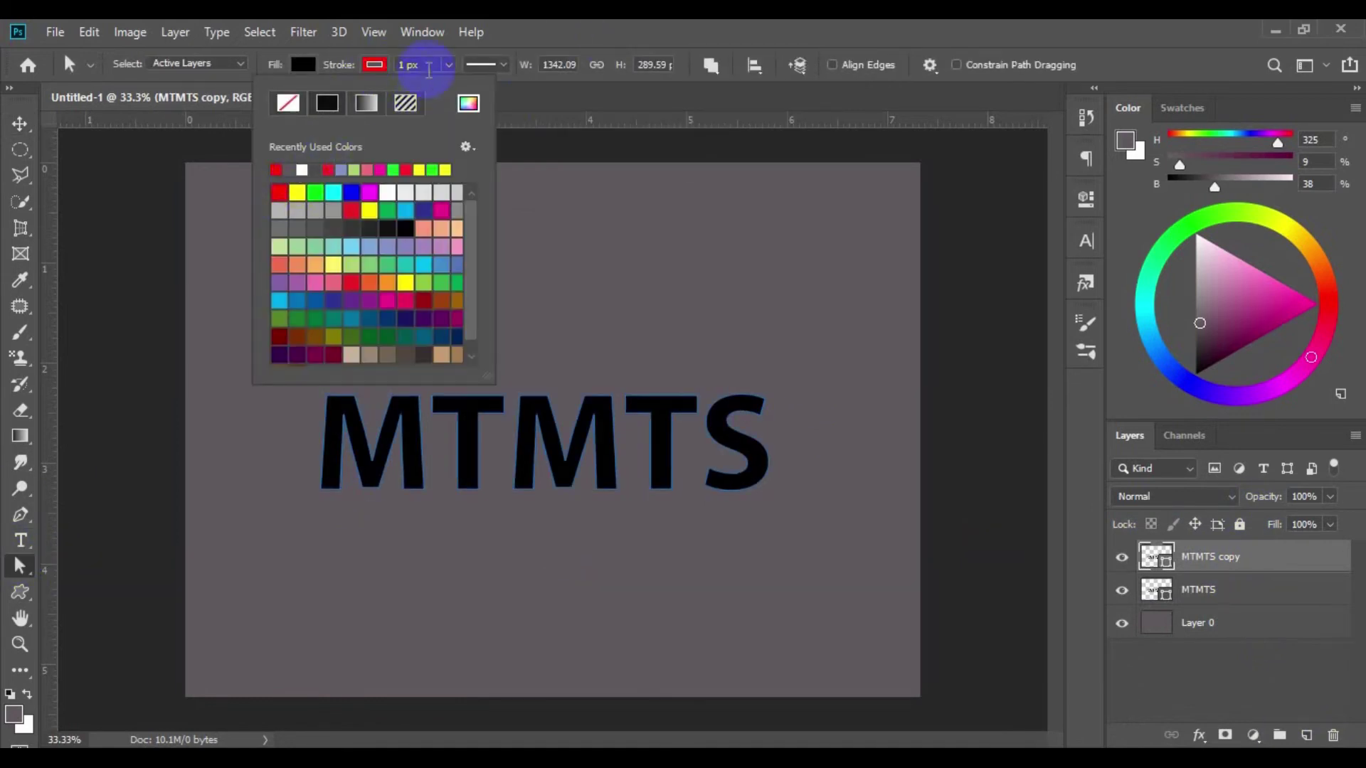
{"action": "left_click", "coordinate": [426, 66]}
{"action": "type", "text": "4"}
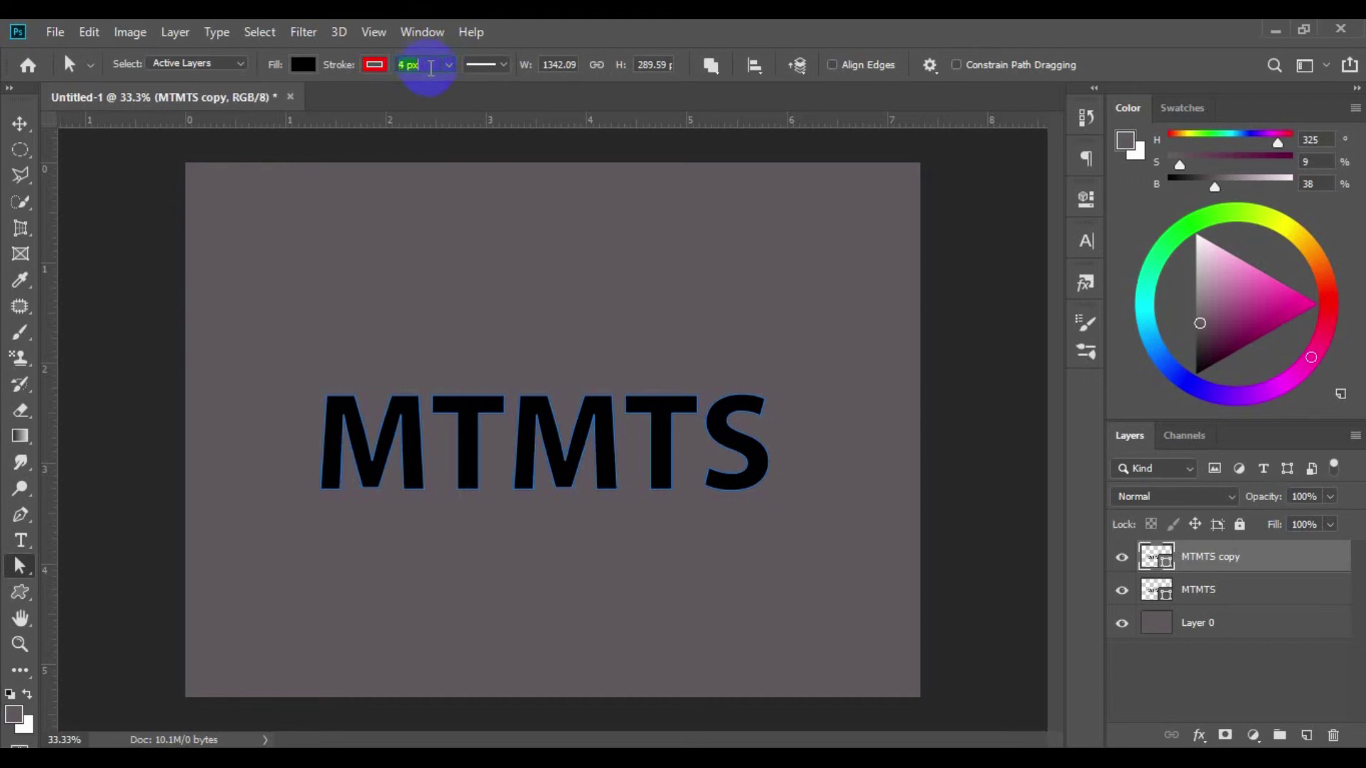
{"action": "type", "text": "5"}
{"action": "key", "text": "Return"}
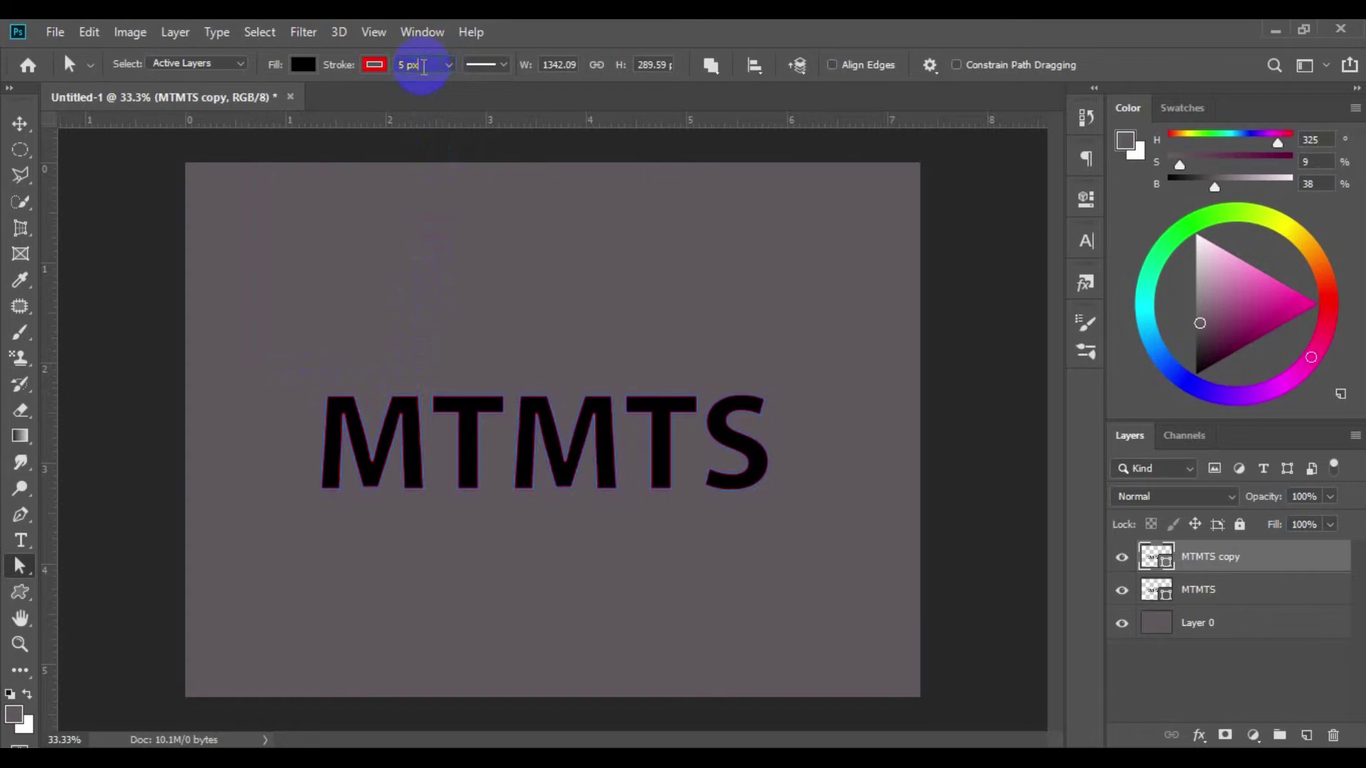
{"action": "type", "text": "10"}
{"action": "key", "text": "Return"}
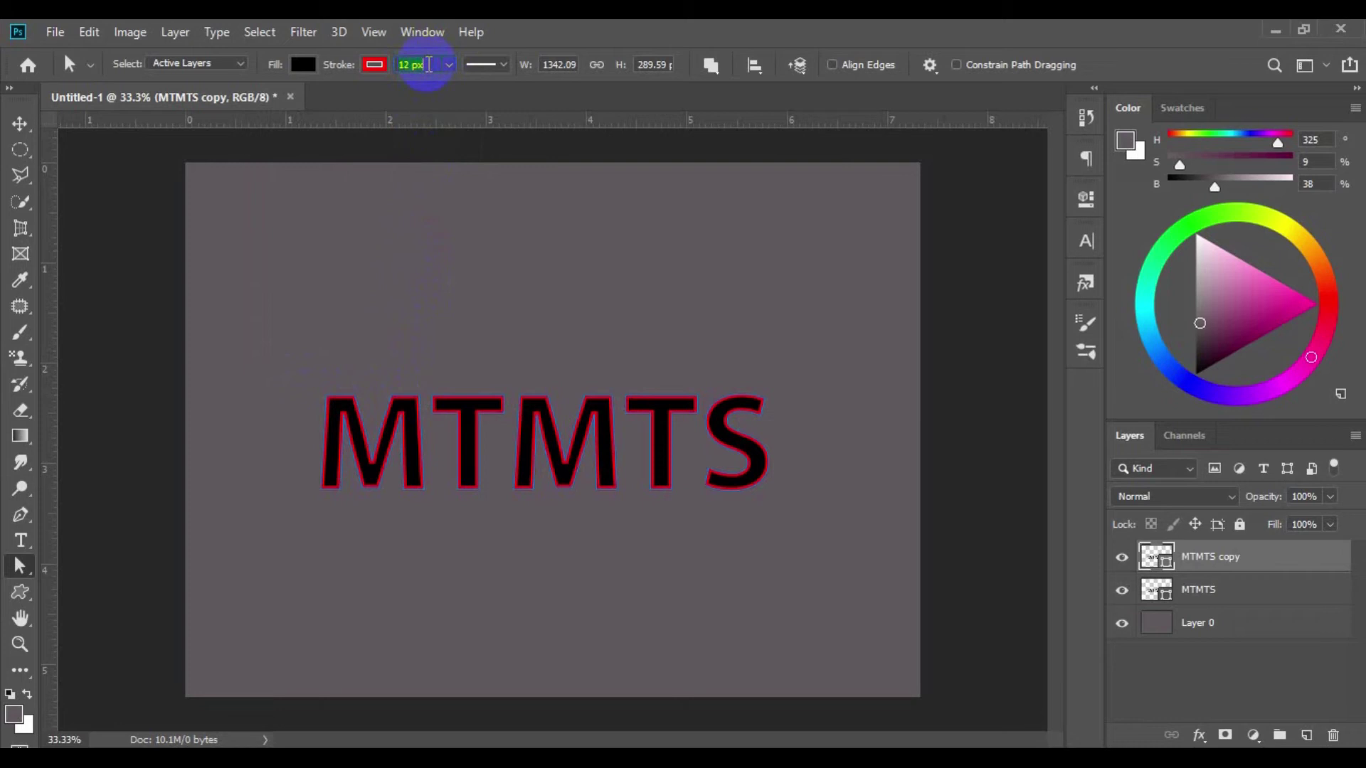
{"action": "key", "text": "Return"}
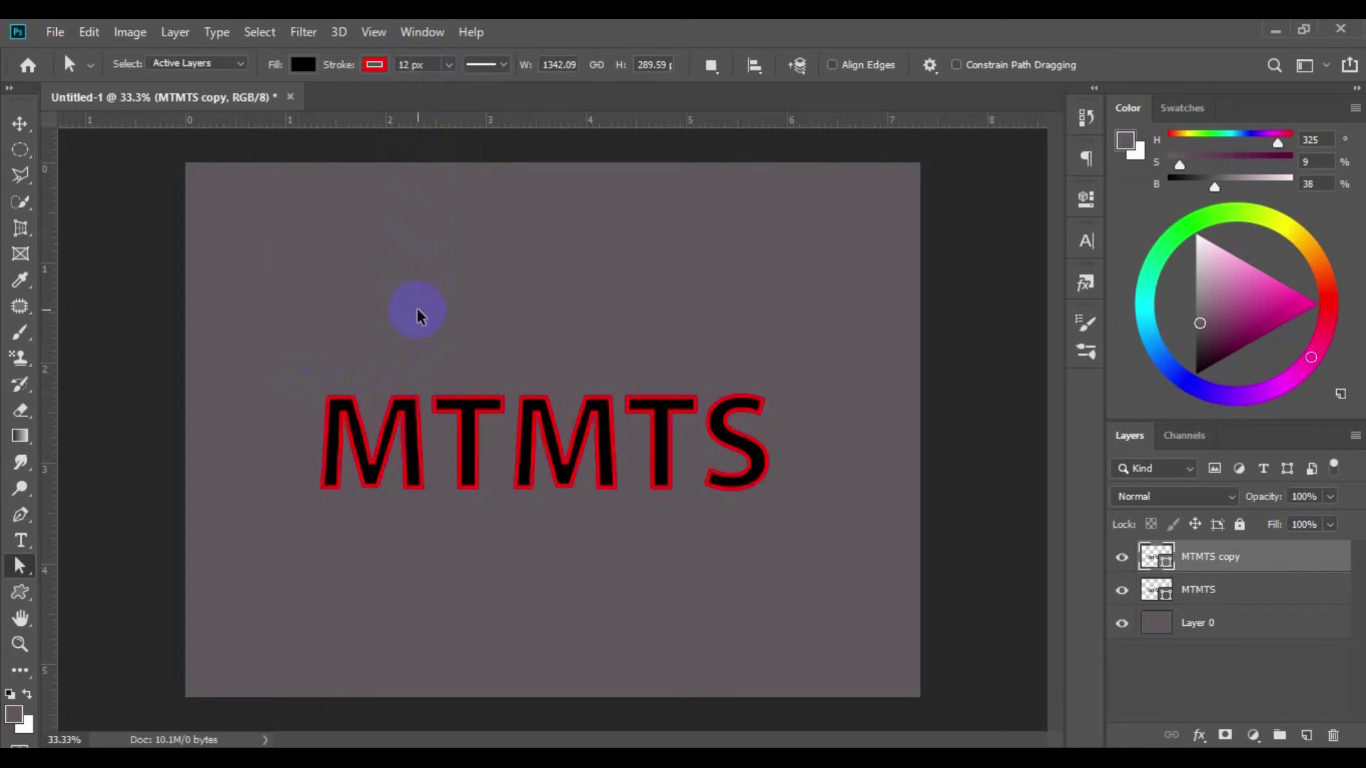
Select the MTMTS letter paths with a drag, then deselect them
{"action": "scroll", "coordinate": [419, 313], "scroll_direction": "up", "scroll_amount": 3}
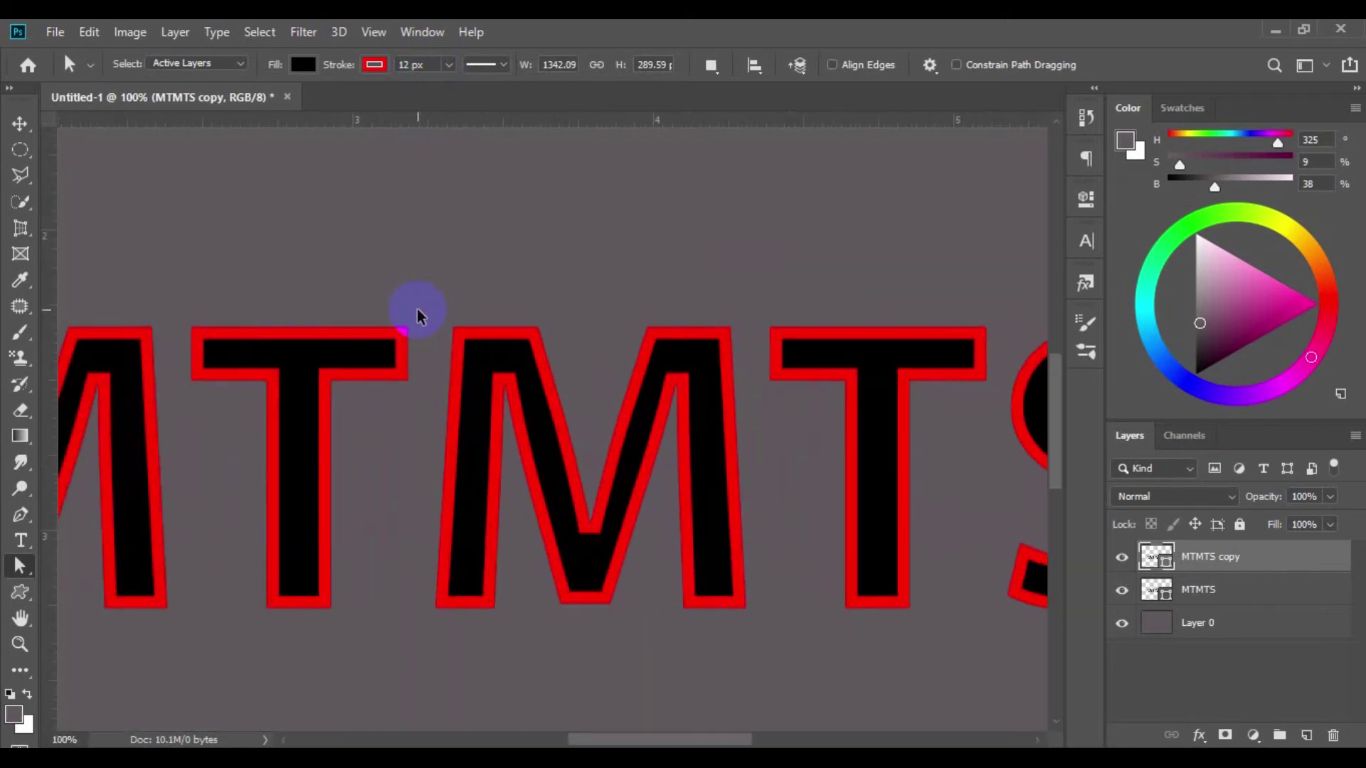
{"action": "scroll", "coordinate": [418, 313], "scroll_direction": "down", "scroll_amount": 1}
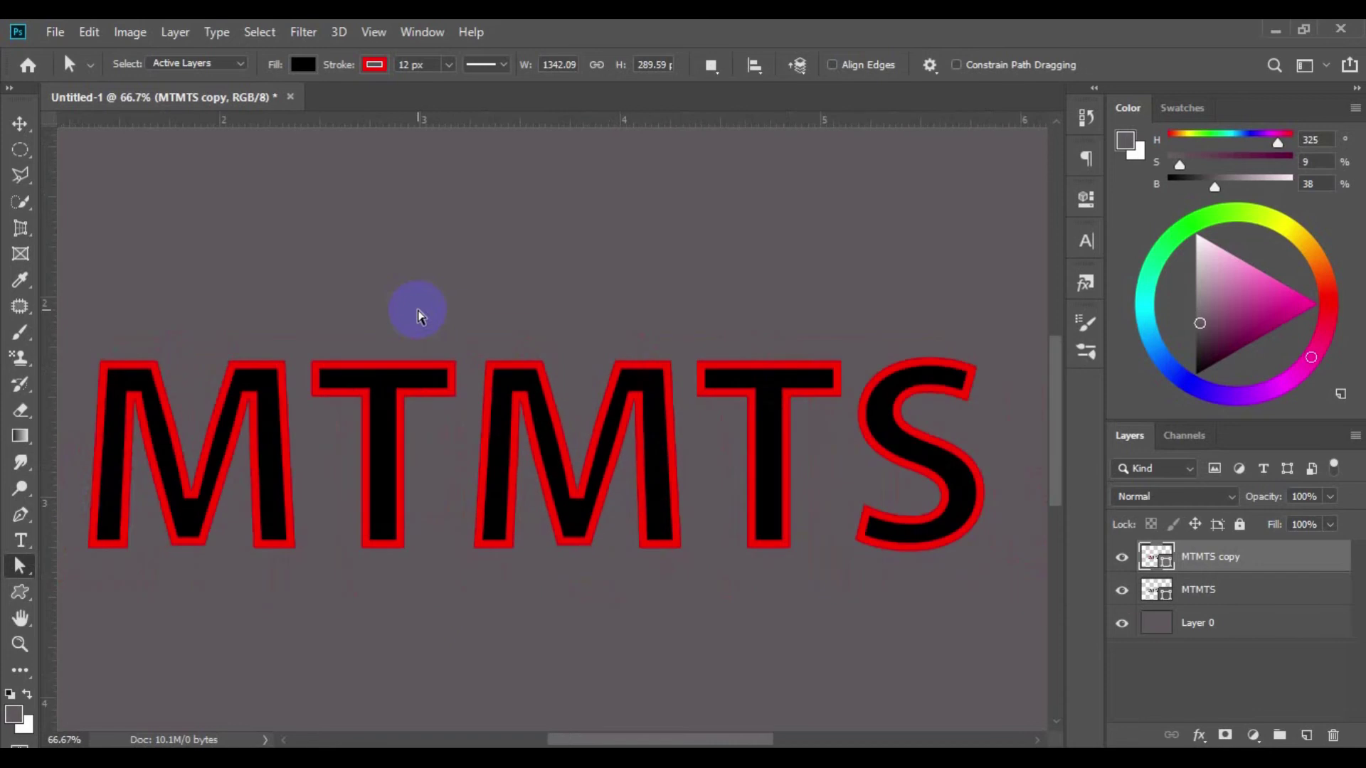
{"action": "scroll", "coordinate": [419, 313], "scroll_direction": "down", "scroll_amount": 1}
{"action": "scroll", "coordinate": [418, 313], "scroll_direction": "down", "scroll_amount": 1}
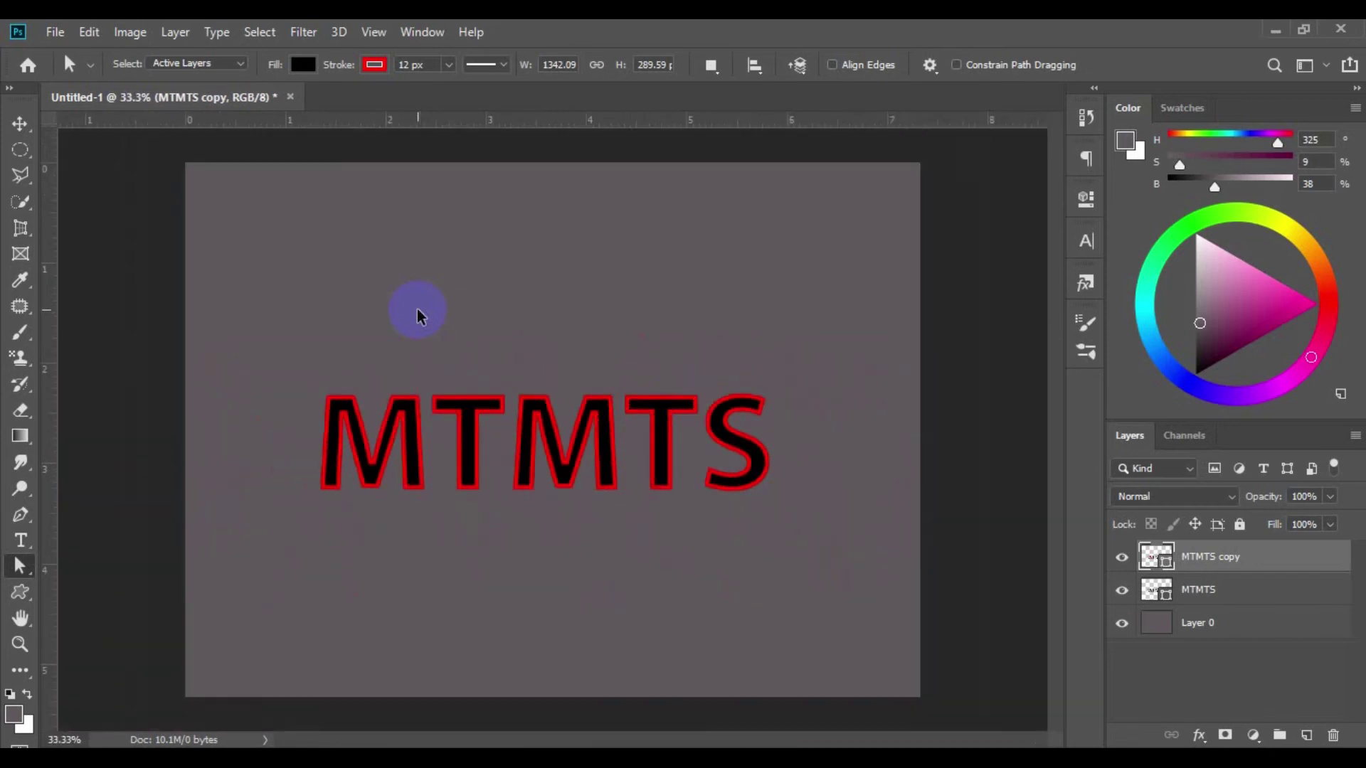
{"action": "scroll", "coordinate": [418, 313], "scroll_direction": "up", "scroll_amount": 1}
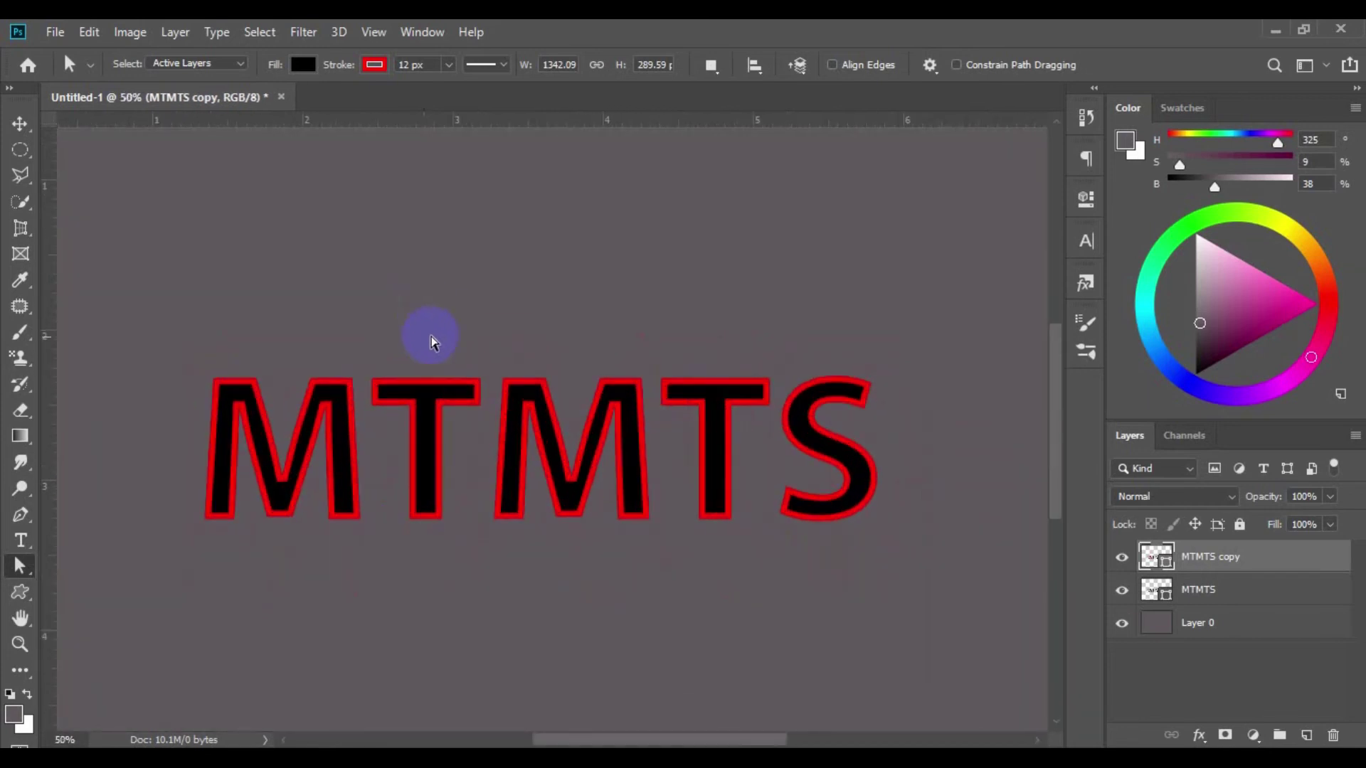
{"action": "scroll", "coordinate": [429, 335], "scroll_direction": "down", "scroll_amount": 1}
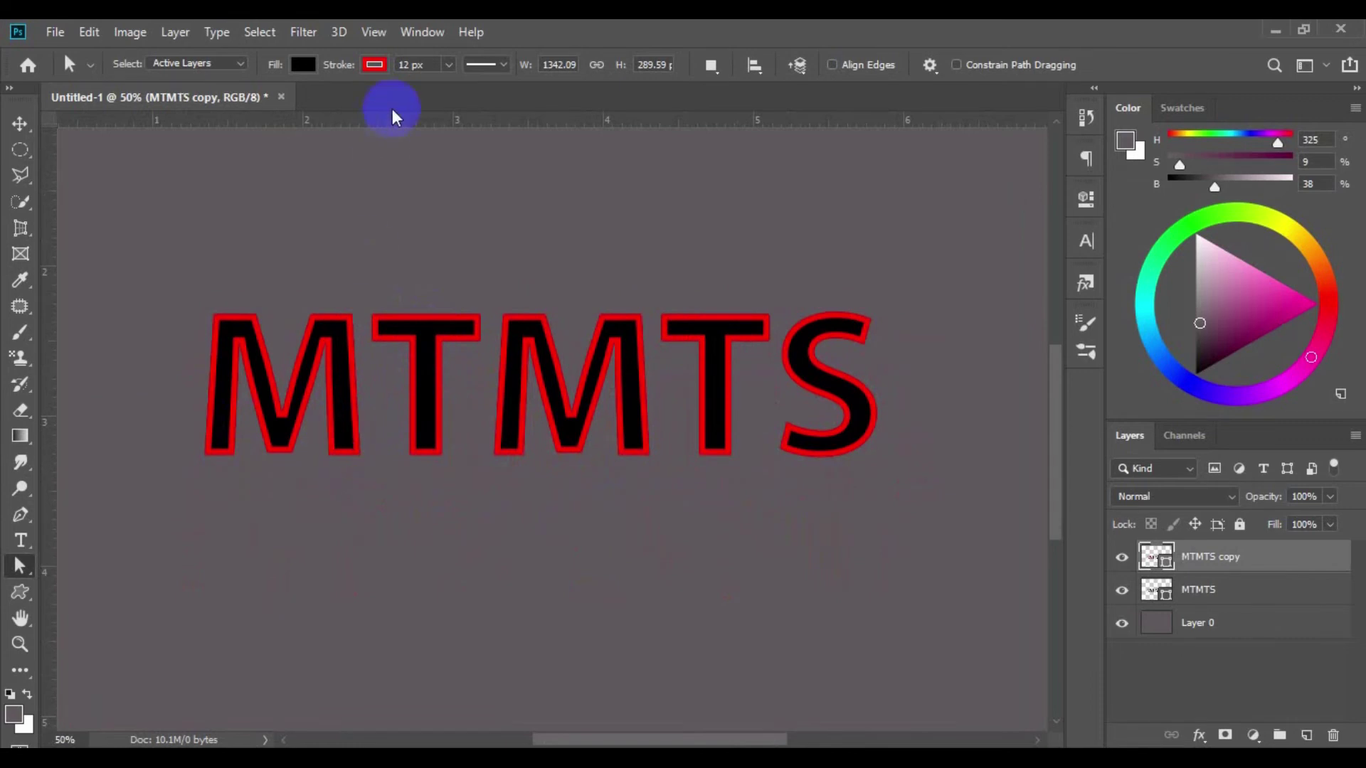
{"action": "left_click", "coordinate": [294, 392]}
{"action": "left_click_drag", "start_coordinate": [185, 266], "coordinate": [893, 470]}
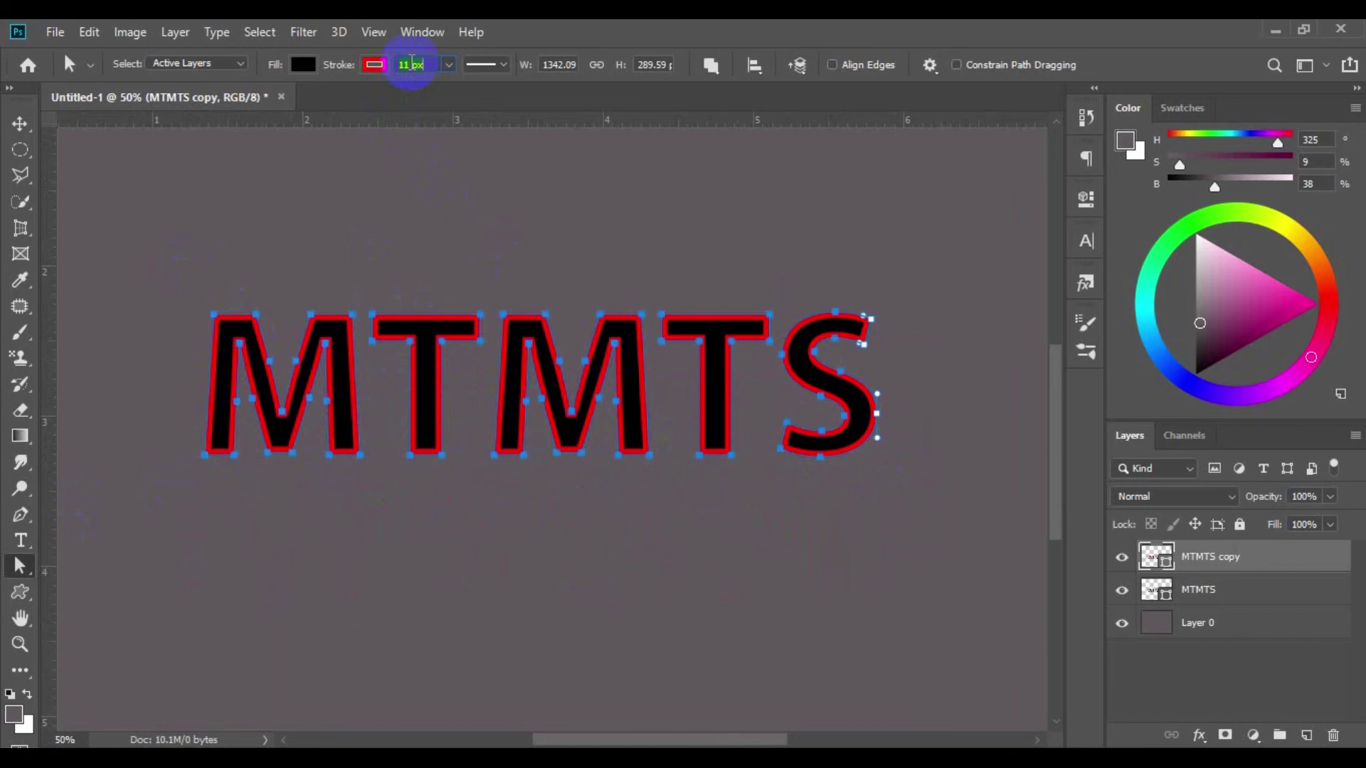
{"action": "left_click", "coordinate": [491, 230]}
{"action": "scroll", "coordinate": [640, 409], "scroll_direction": "up", "scroll_amount": 1}
{"action": "scroll", "coordinate": [656, 402], "scroll_direction": "up", "scroll_amount": 3}
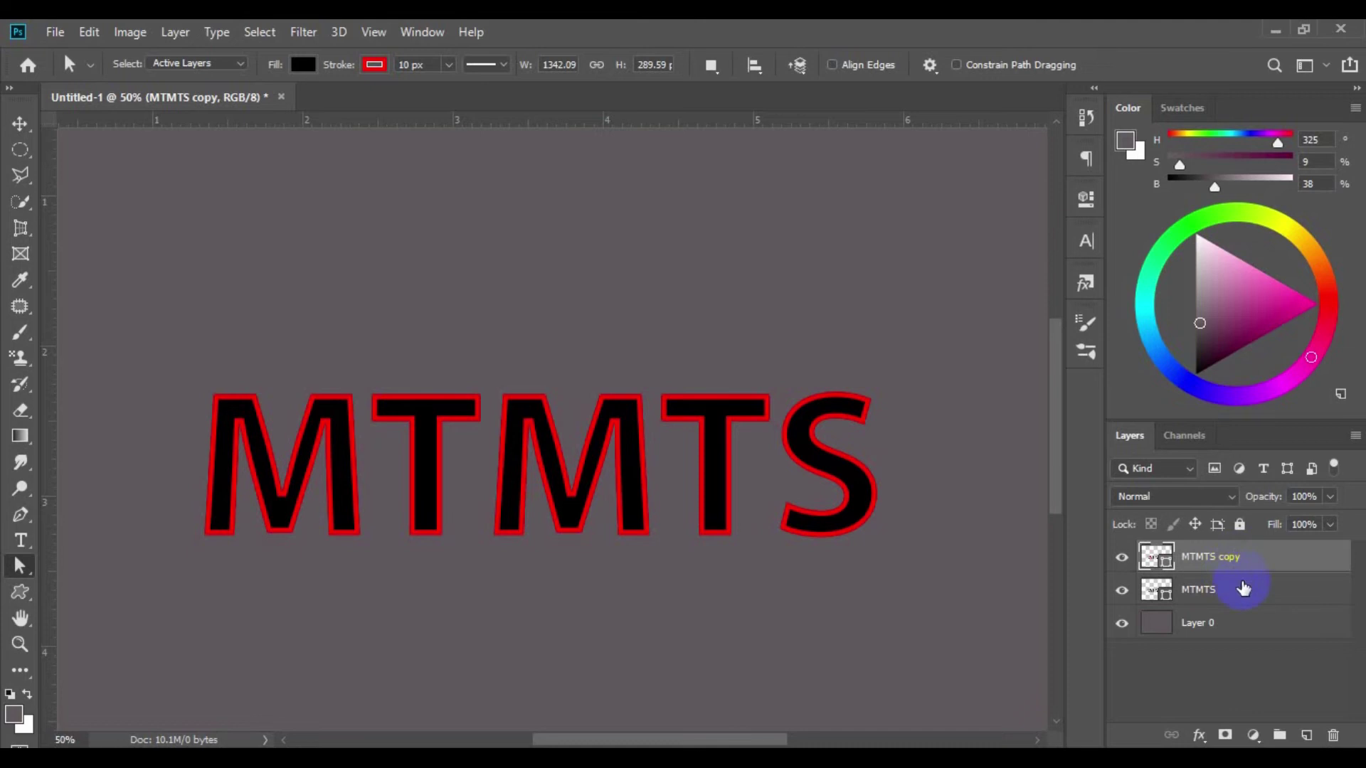
{"action": "scroll", "coordinate": [416, 459], "scroll_direction": "up", "scroll_amount": 1}
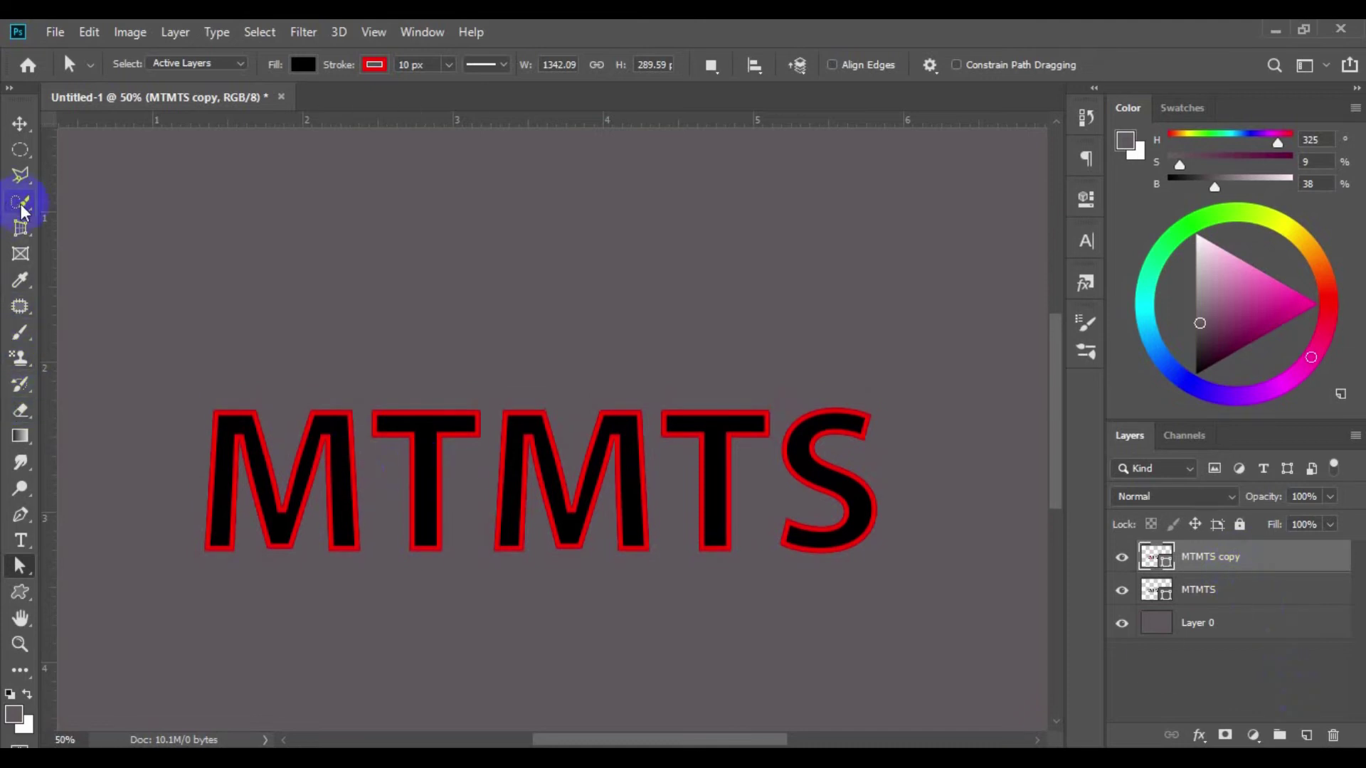
Add a text layer above MTMTS in Edwardian Script ITC reading Loveyouu
{"action": "left_click", "coordinate": [21, 542]}
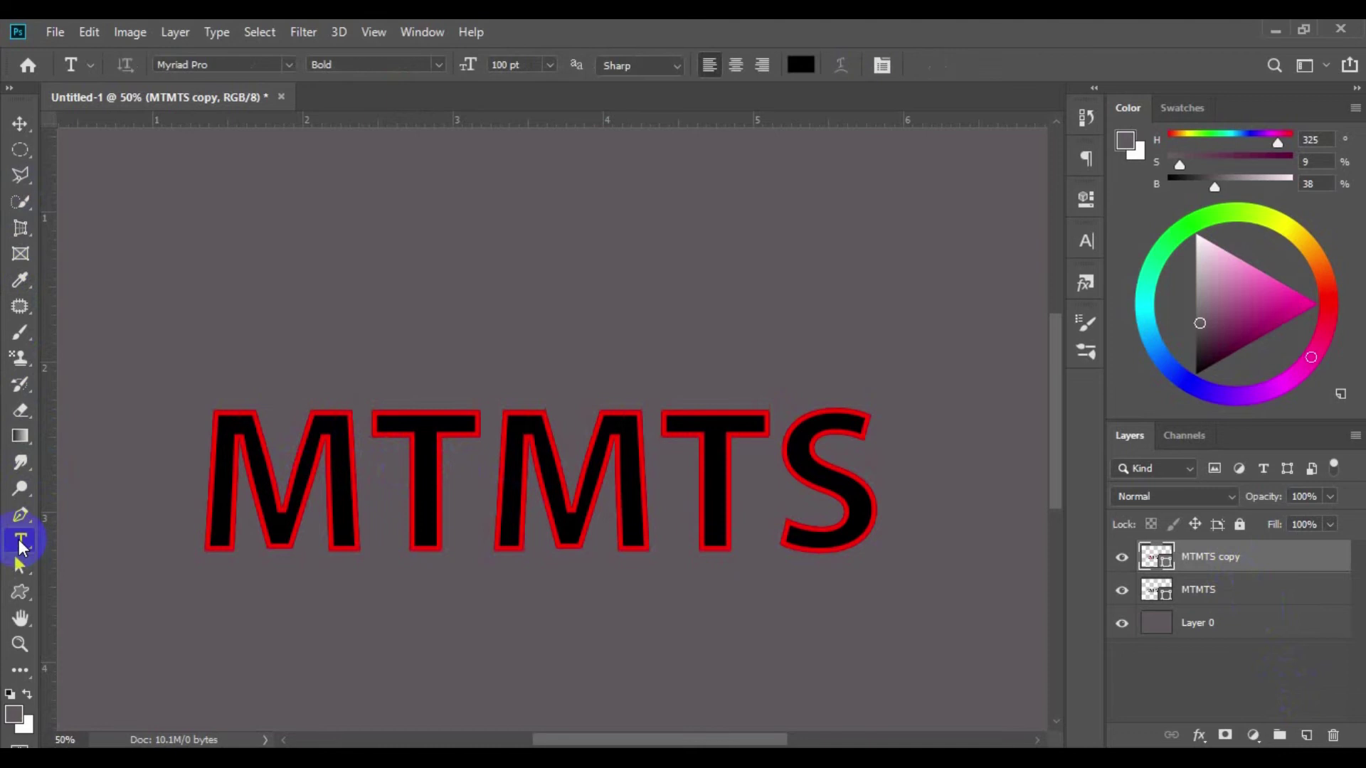
{"action": "left_click", "coordinate": [390, 329]}
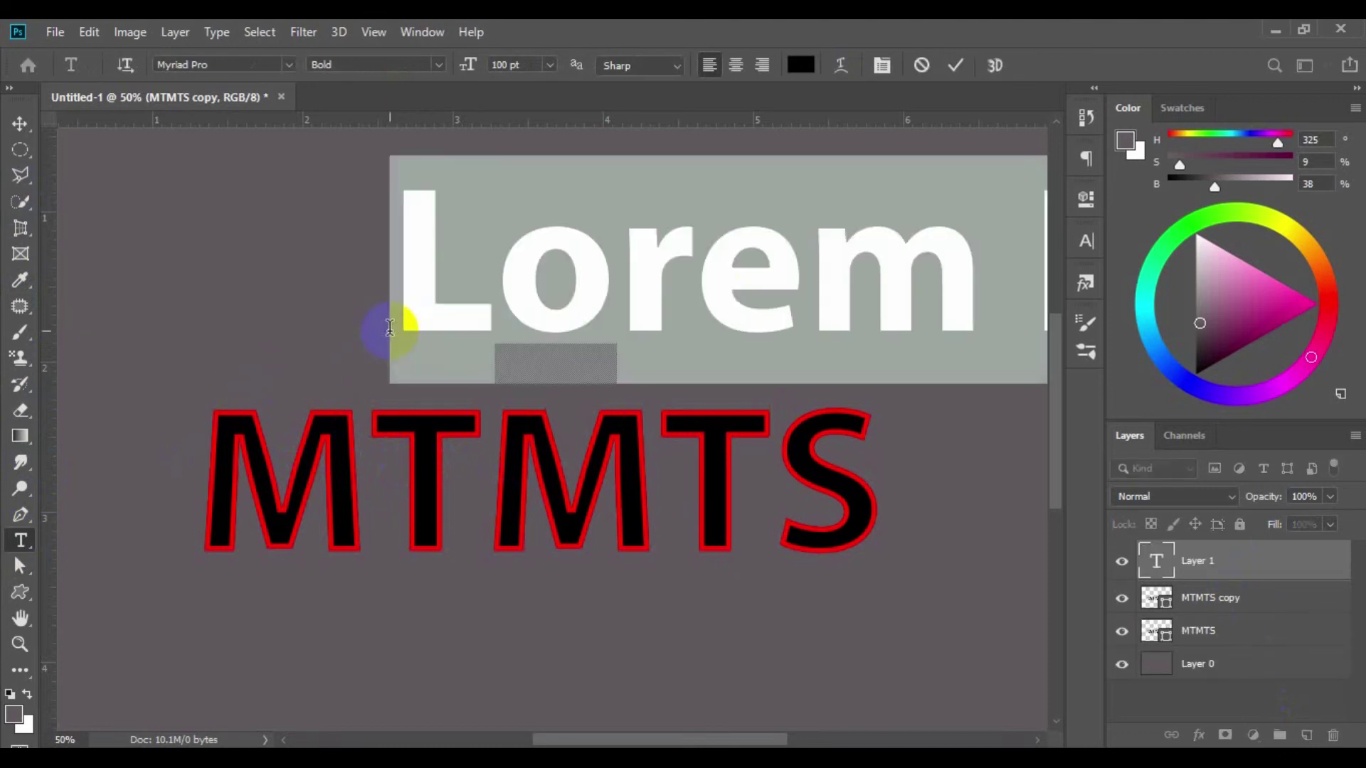
{"action": "left_click", "coordinate": [1087, 241]}
{"action": "left_click", "coordinate": [962, 269]}
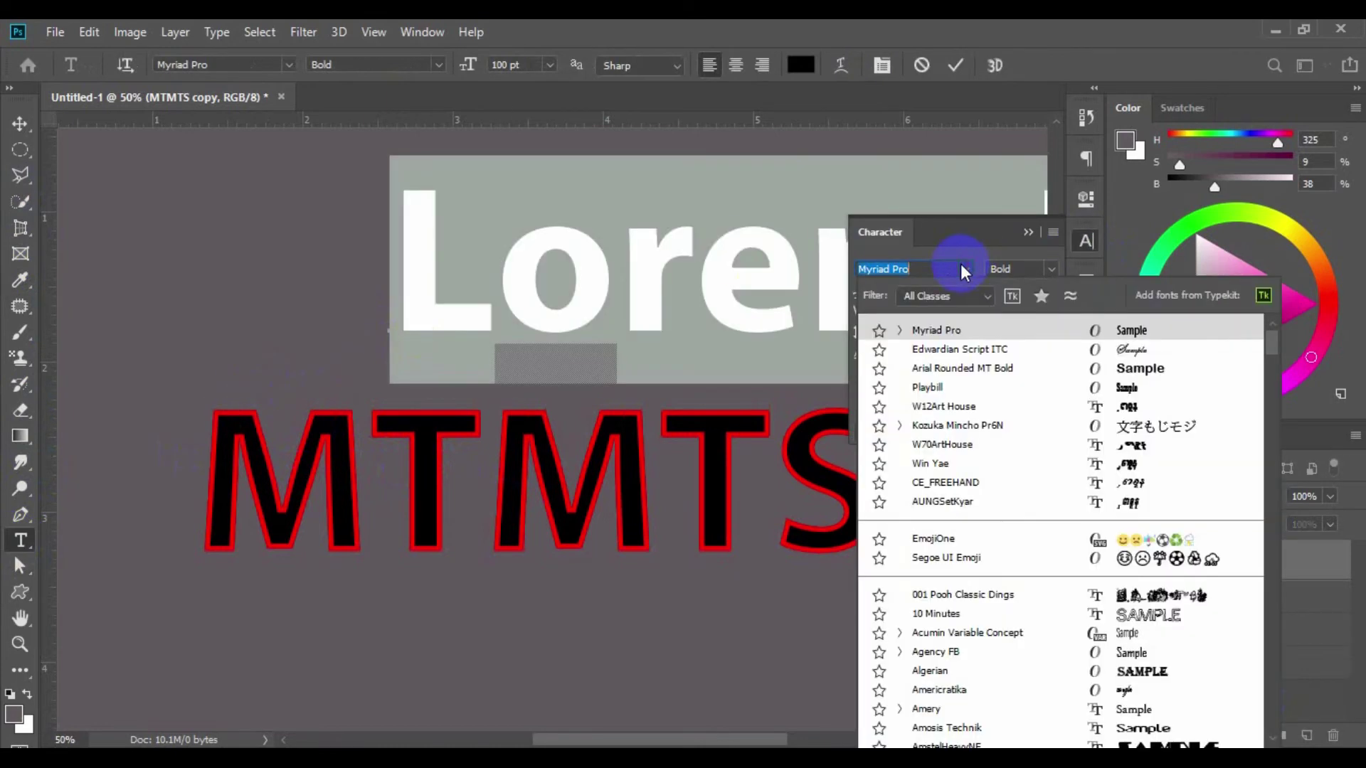
{"action": "left_click", "coordinate": [1088, 346]}
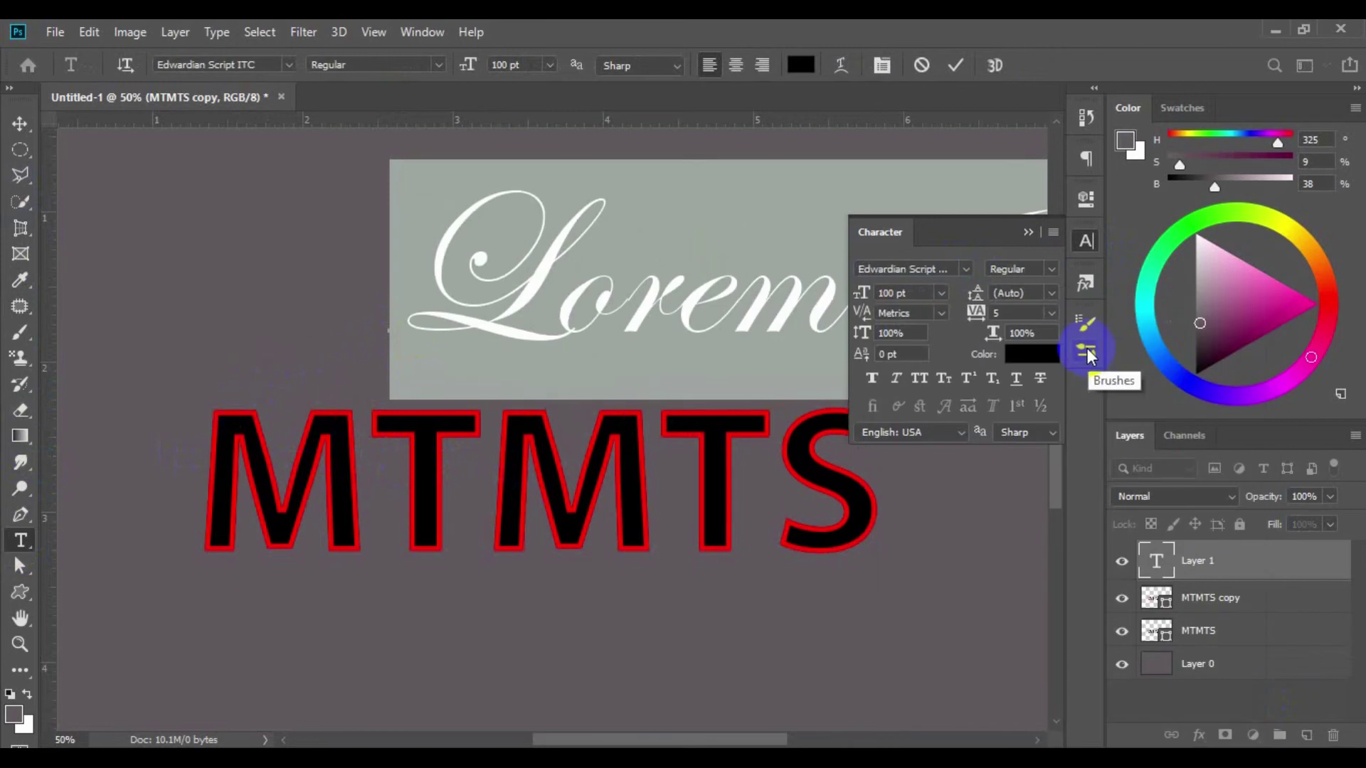
{"action": "key", "text": "Right"}
{"action": "key", "text": "BackSpace"}
{"action": "key", "text": "BackSpace"}
{"action": "key", "text": "BackSpace"}
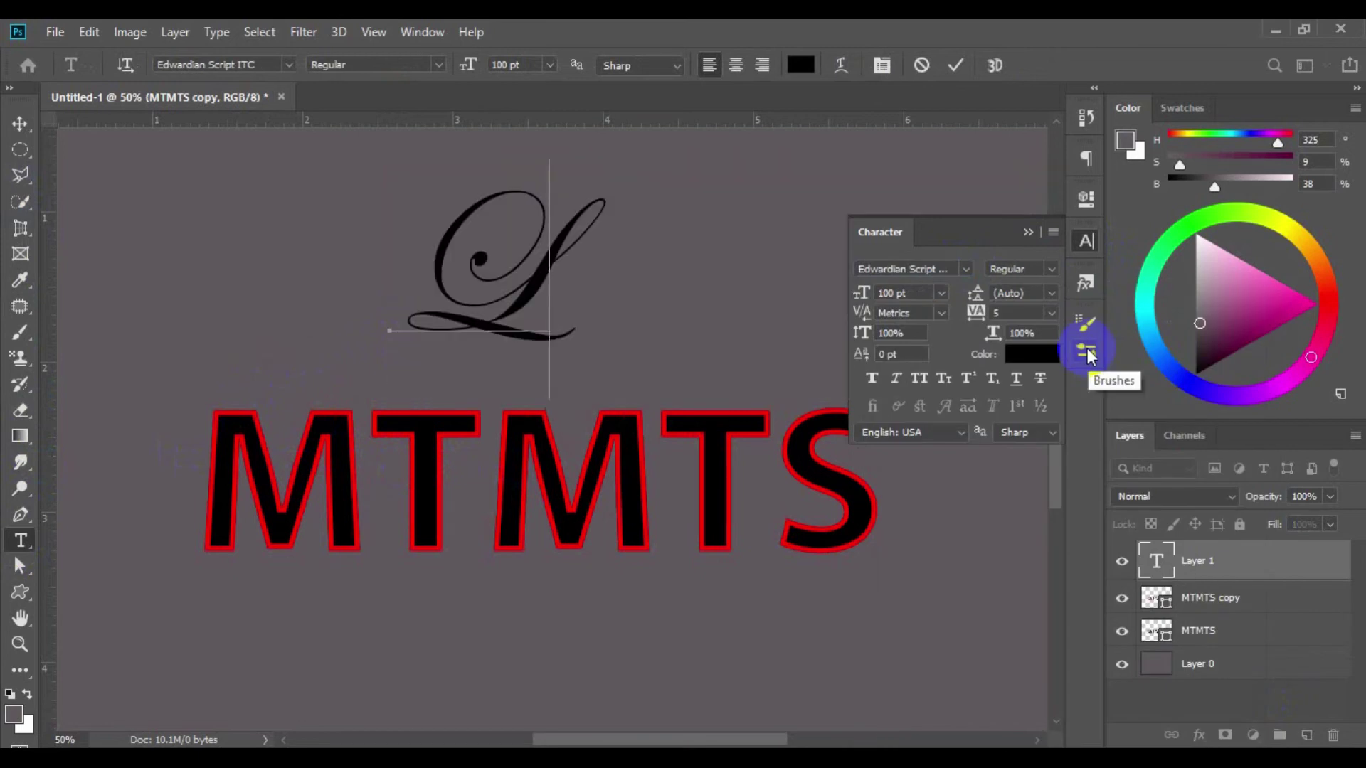
{"action": "type", "text": "ove"}
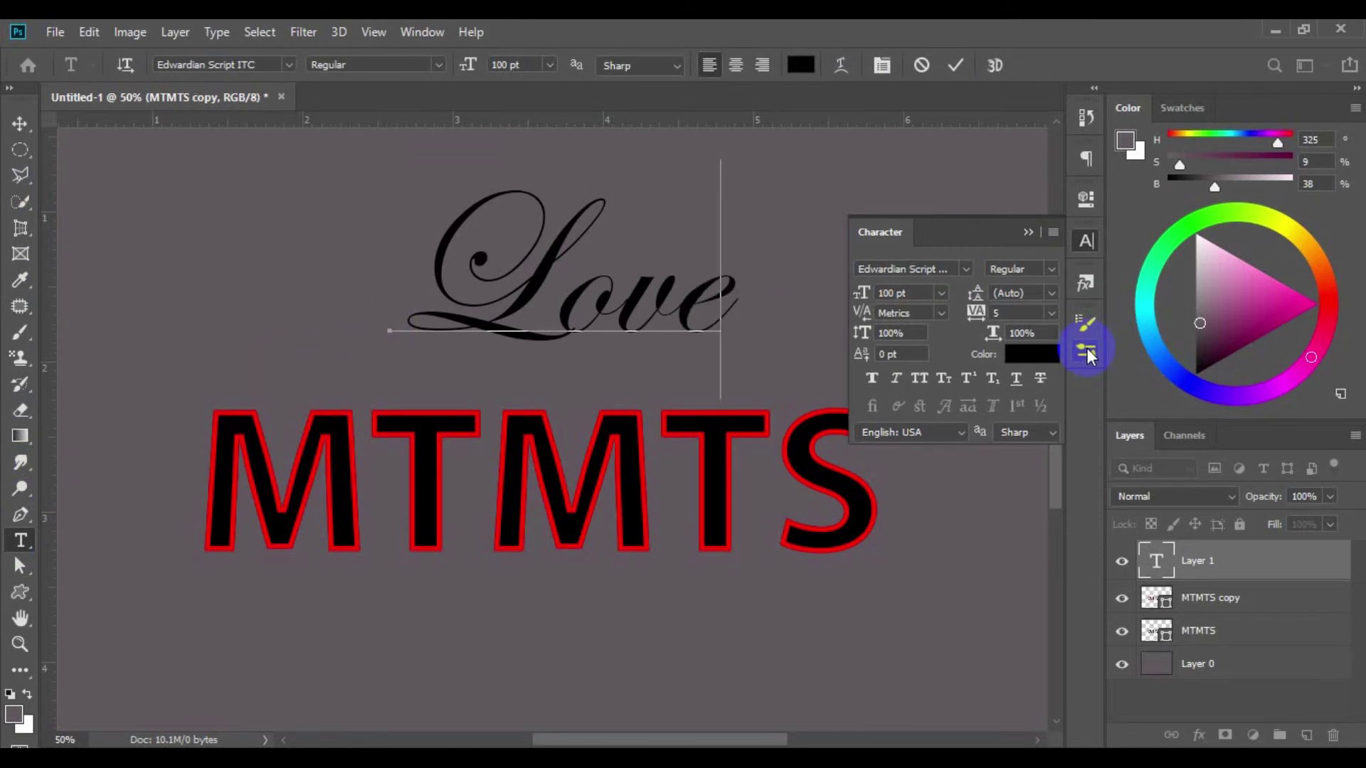
{"action": "type", "text": "yo"}
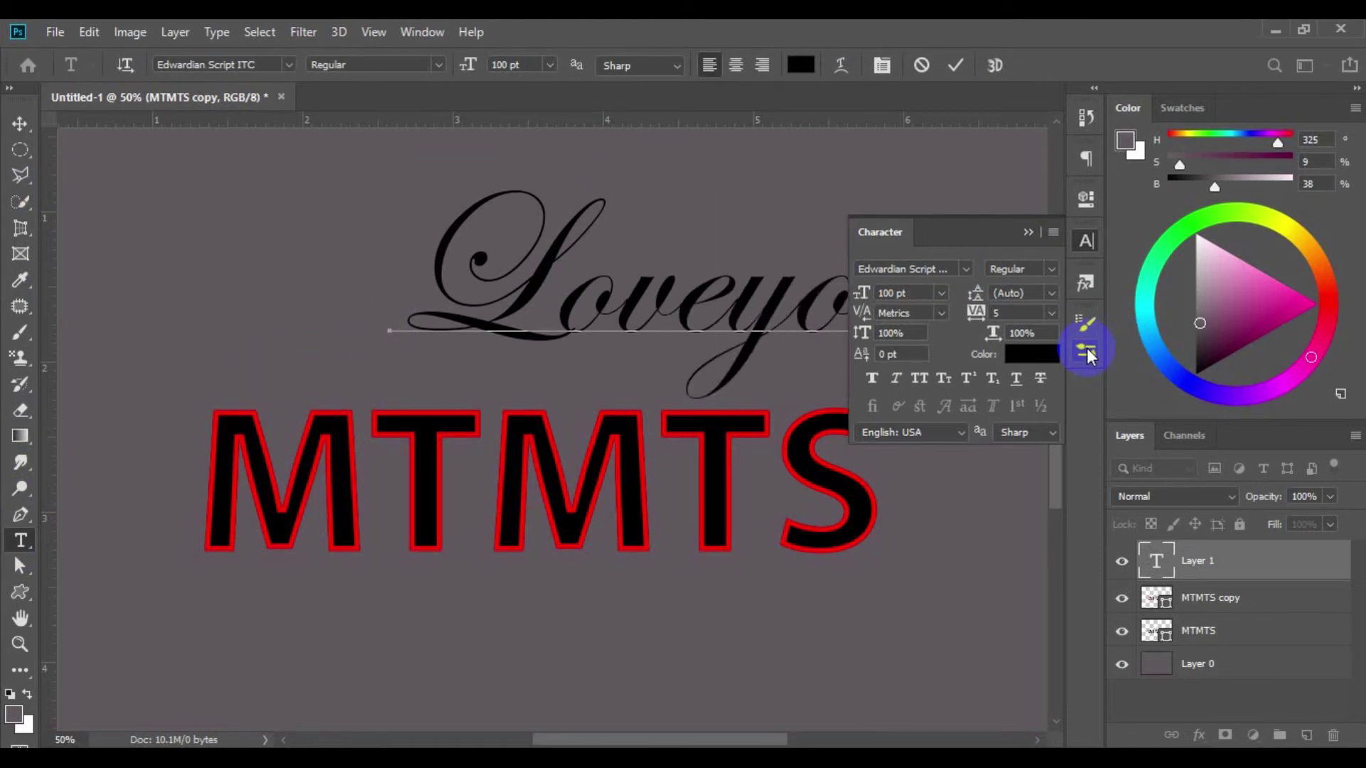
{"action": "type", "text": "uu"}
Commit the Loveyouu text and move it down and left
{"action": "left_click", "coordinate": [1027, 232]}
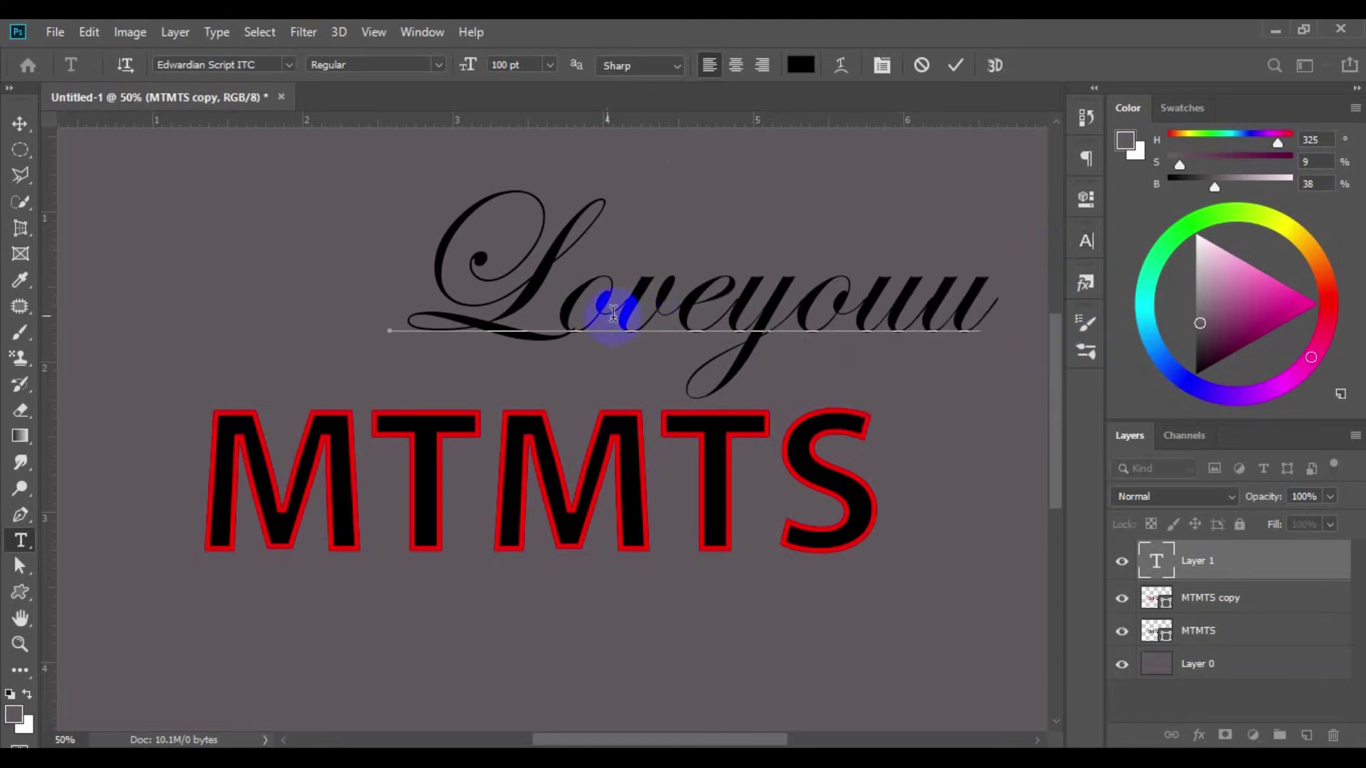
{"action": "left_click", "coordinate": [20, 124]}
{"action": "mouse_move", "coordinate": [504, 279]}
{"action": "left_mouse_down"}
{"action": "mouse_move", "coordinate": [496, 347]}
{"action": "mouse_move", "coordinate": [491, 332]}
{"action": "left_mouse_up"}
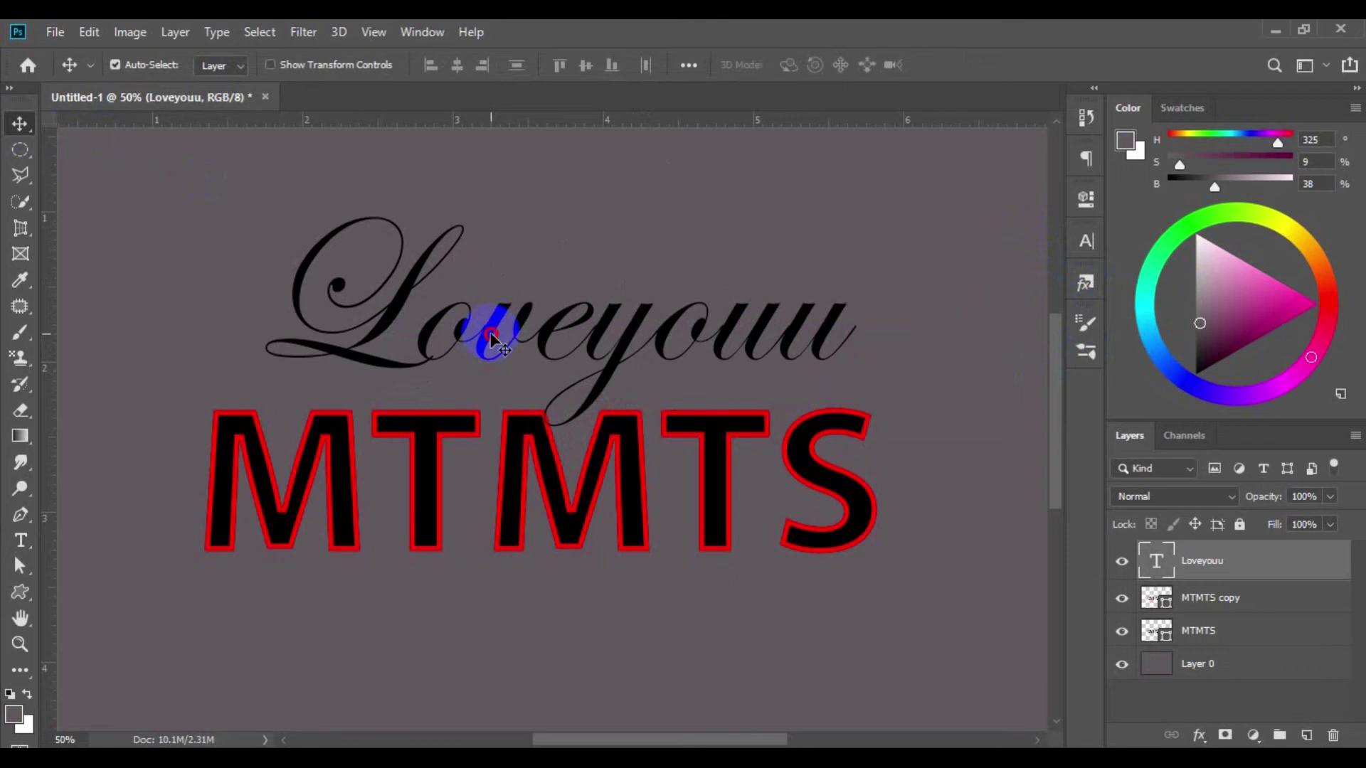
Shrink the Loveyouu script to 60 pt and place it just above MTMTS
{"action": "double_click", "coordinate": [491, 334]}
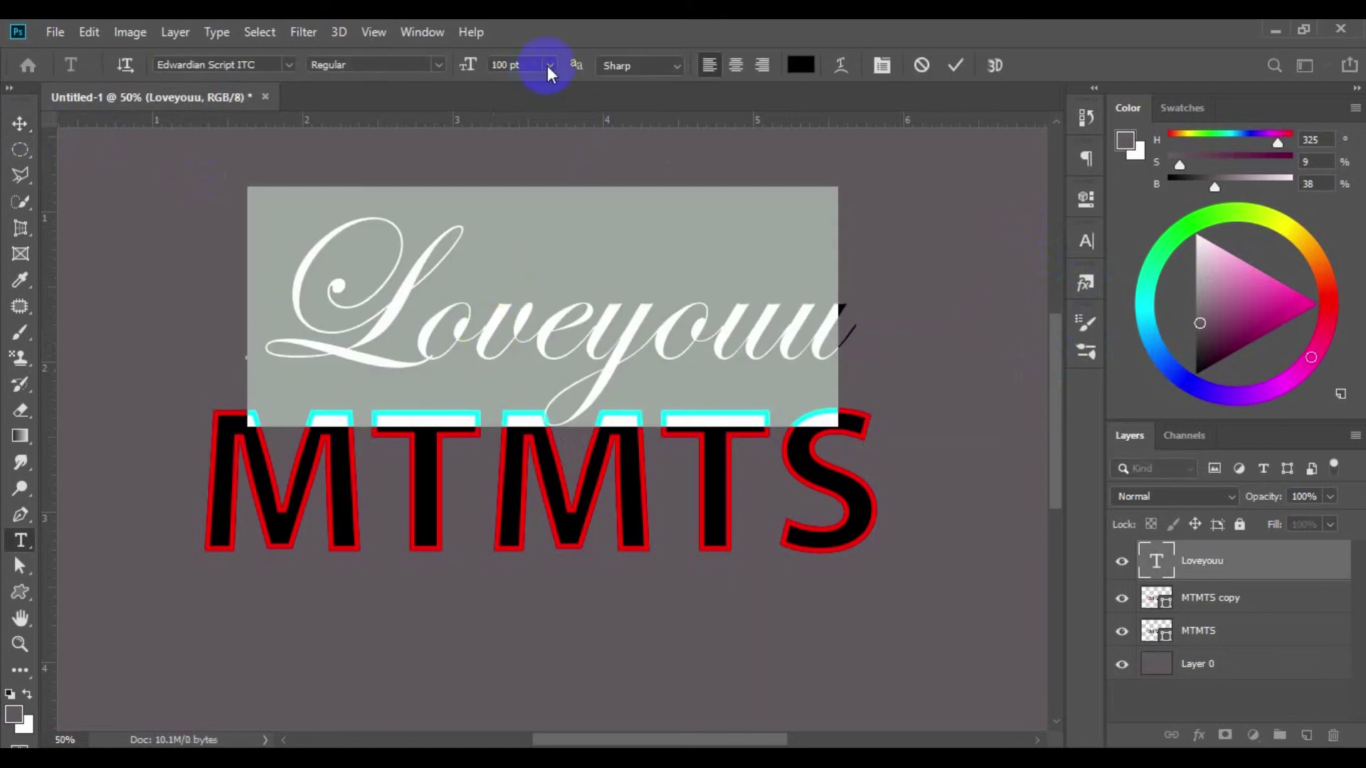
{"action": "left_click", "coordinate": [548, 66]}
{"action": "left_click", "coordinate": [525, 307]}
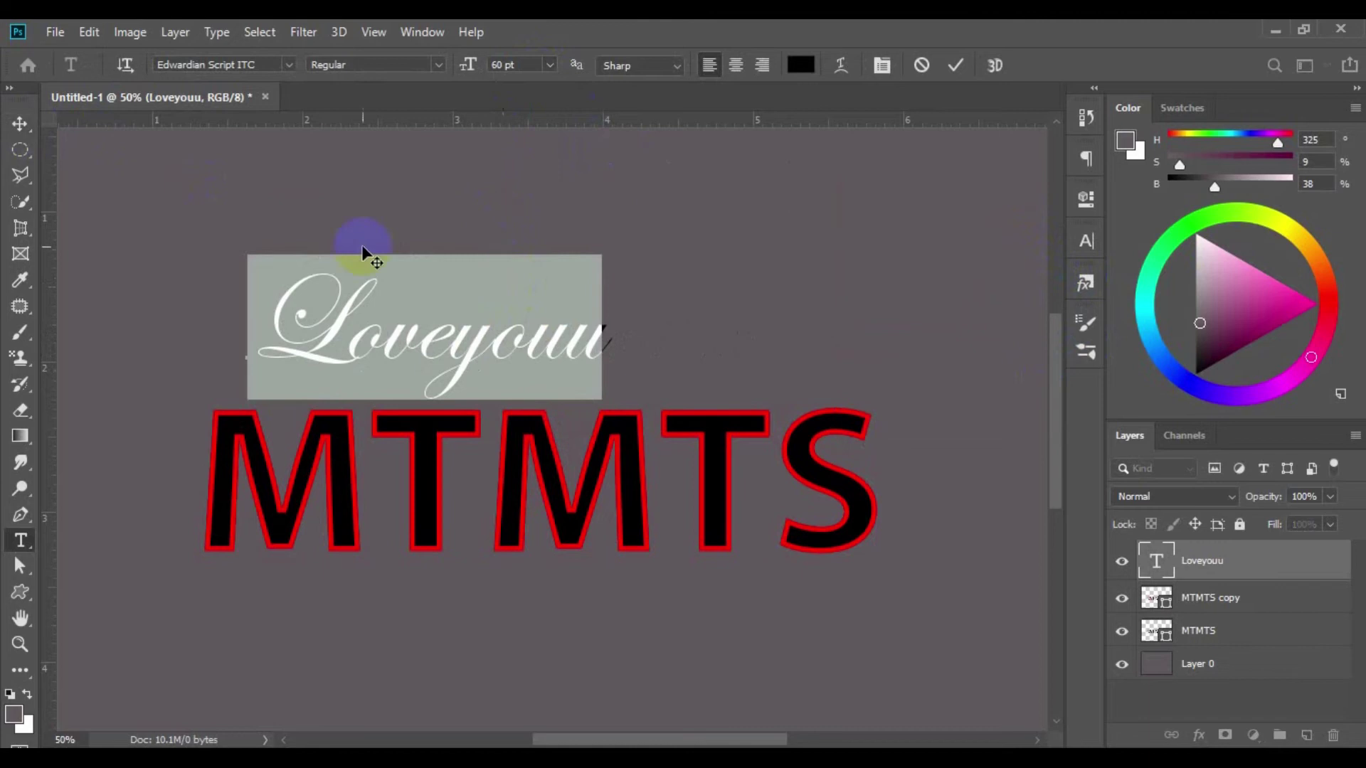
{"action": "left_click", "coordinate": [20, 125]}
{"action": "mouse_move", "coordinate": [348, 347]}
{"action": "left_mouse_down"}
{"action": "mouse_move", "coordinate": [435, 372]}
{"action": "mouse_move", "coordinate": [386, 386]}
{"action": "left_mouse_up"}
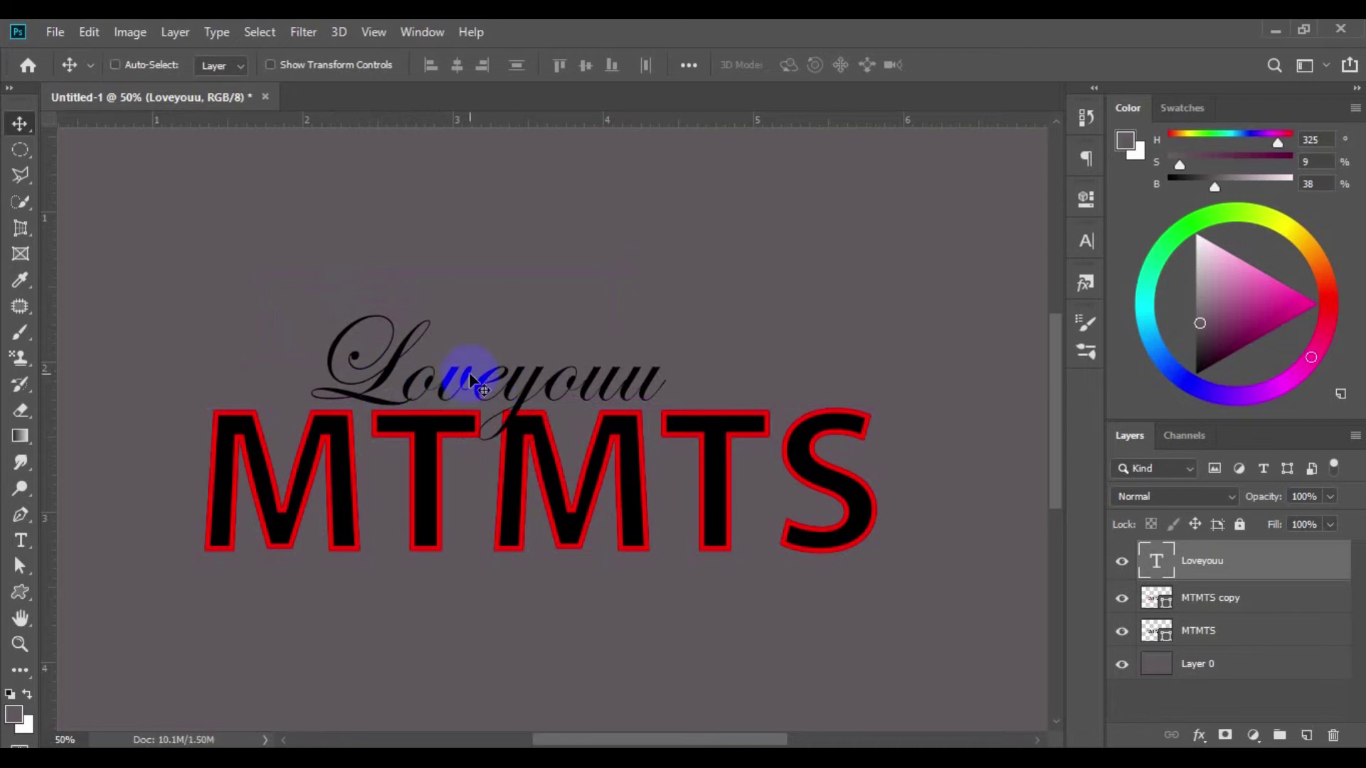
{"action": "key", "text": "ctrl+t"}
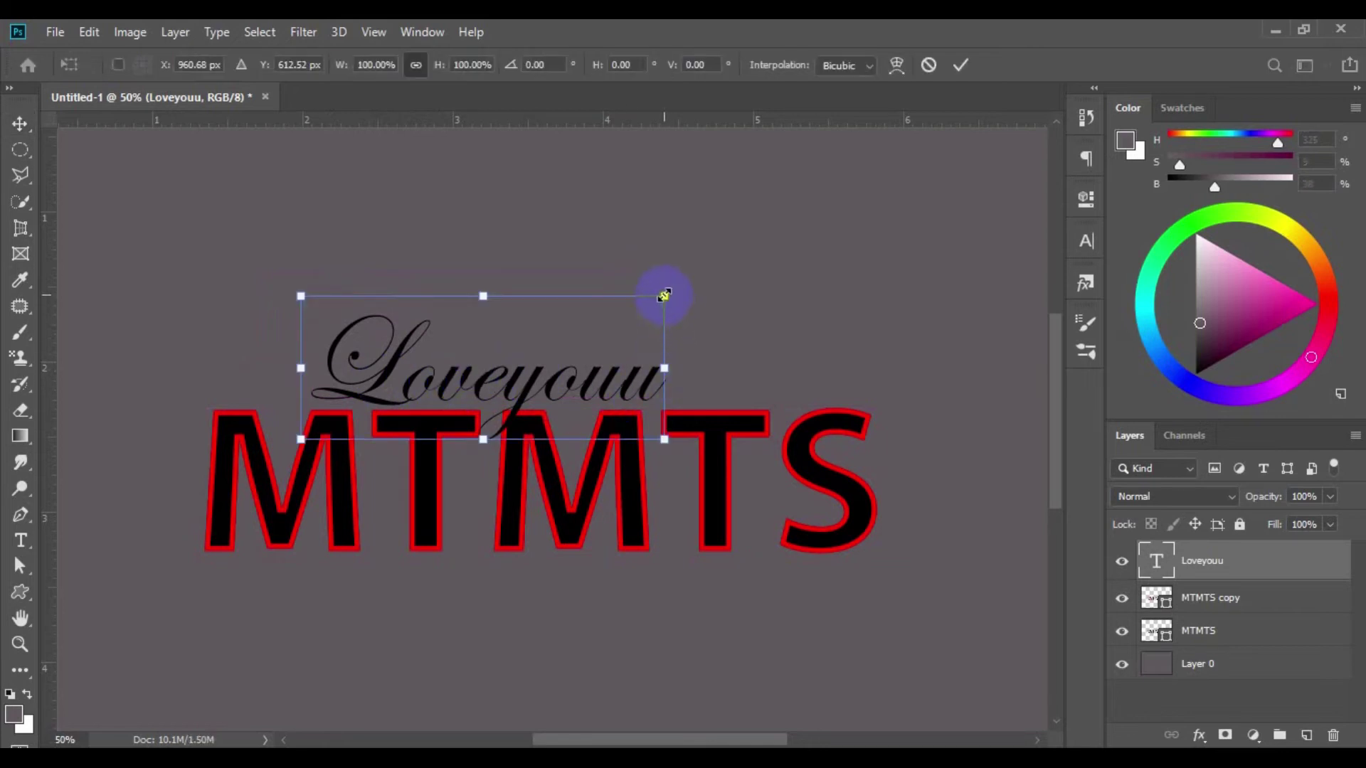
Skew the Loveyouu script so it slants upward to the right, and commit it
{"action": "right_click", "coordinate": [663, 370]}
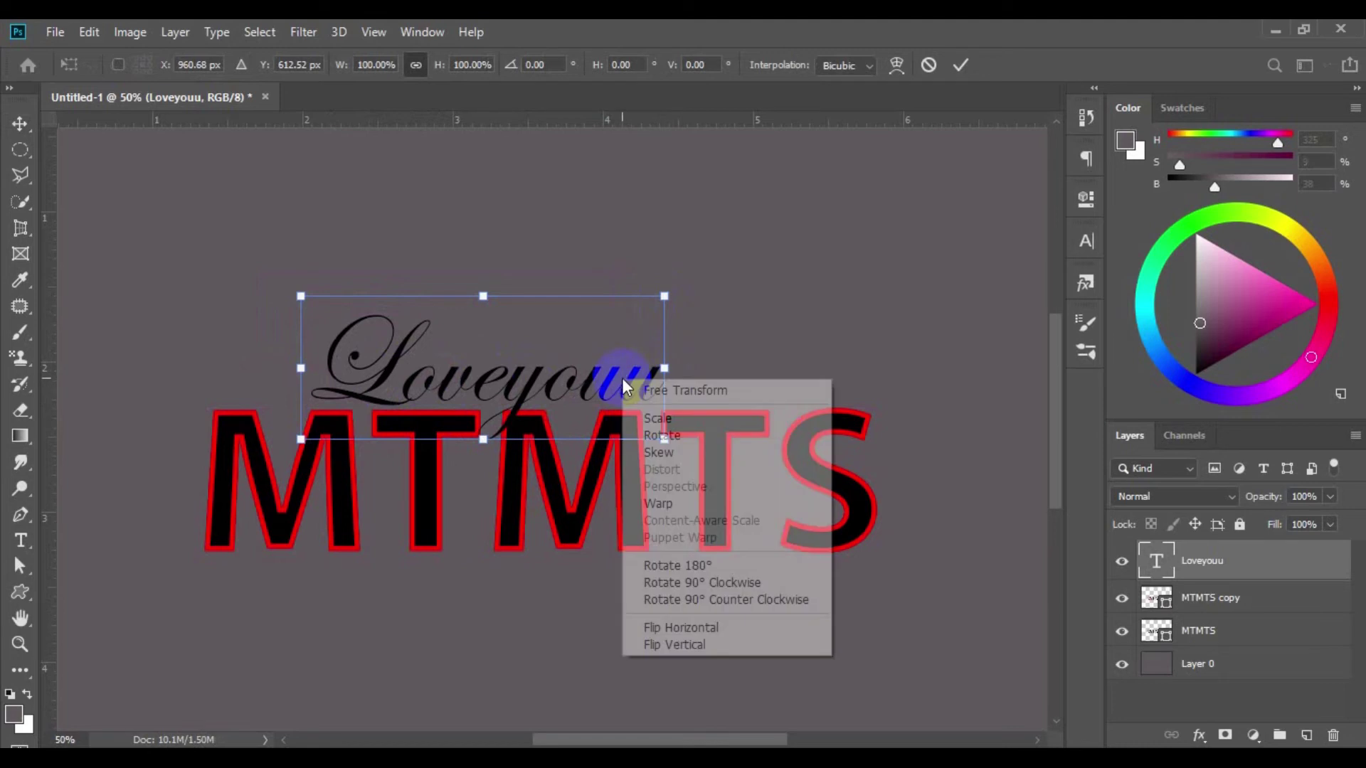
{"action": "left_click", "coordinate": [673, 450]}
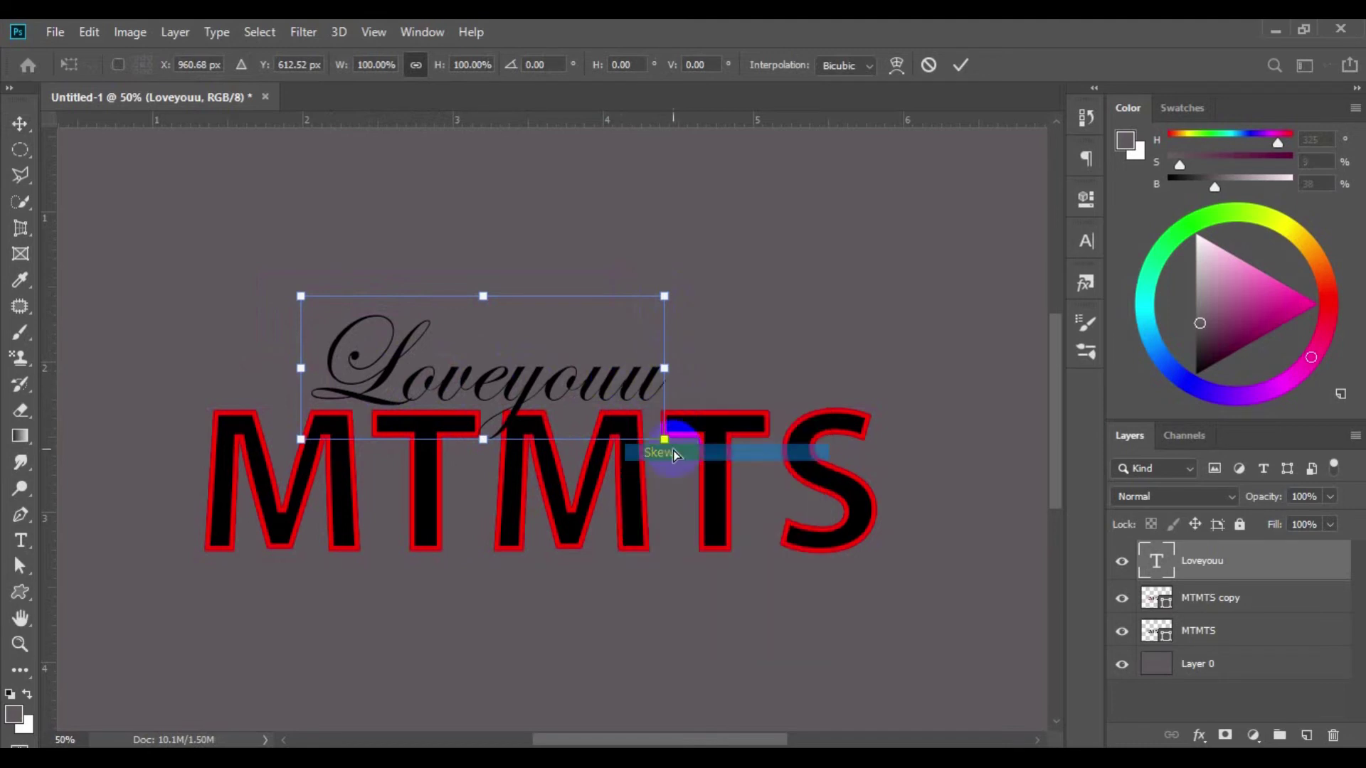
{"action": "left_click_drag", "start_coordinate": [667, 369], "coordinate": [668, 278]}
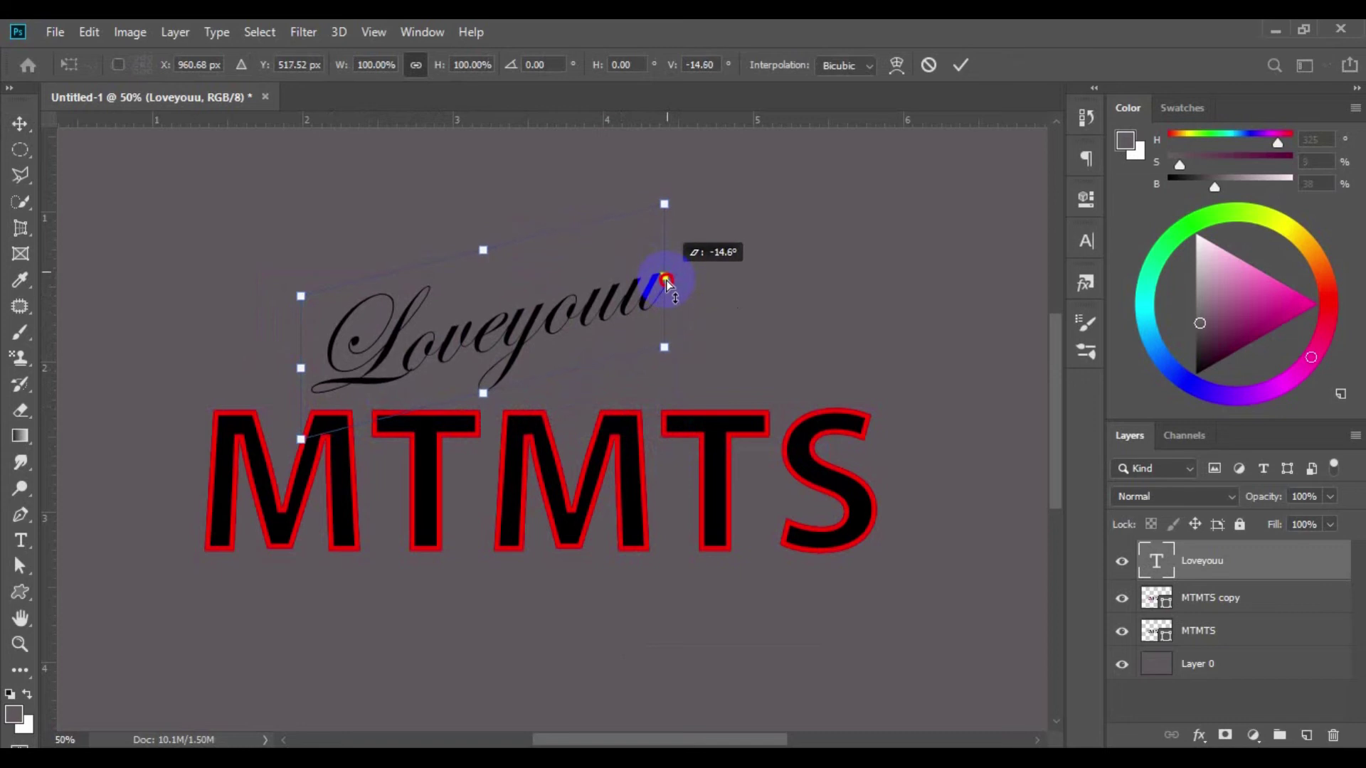
{"action": "left_click_drag", "start_coordinate": [667, 278], "coordinate": [669, 276]}
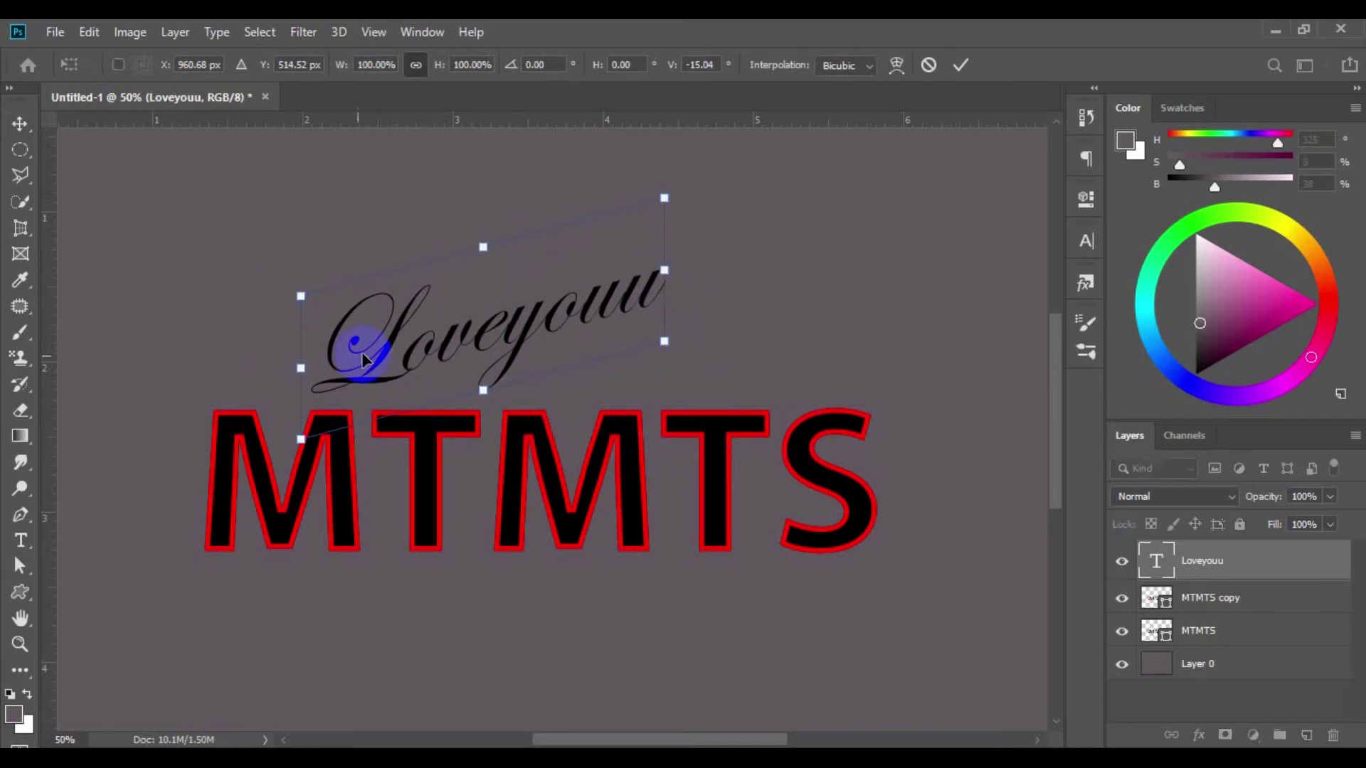
{"action": "key", "text": "Return"}
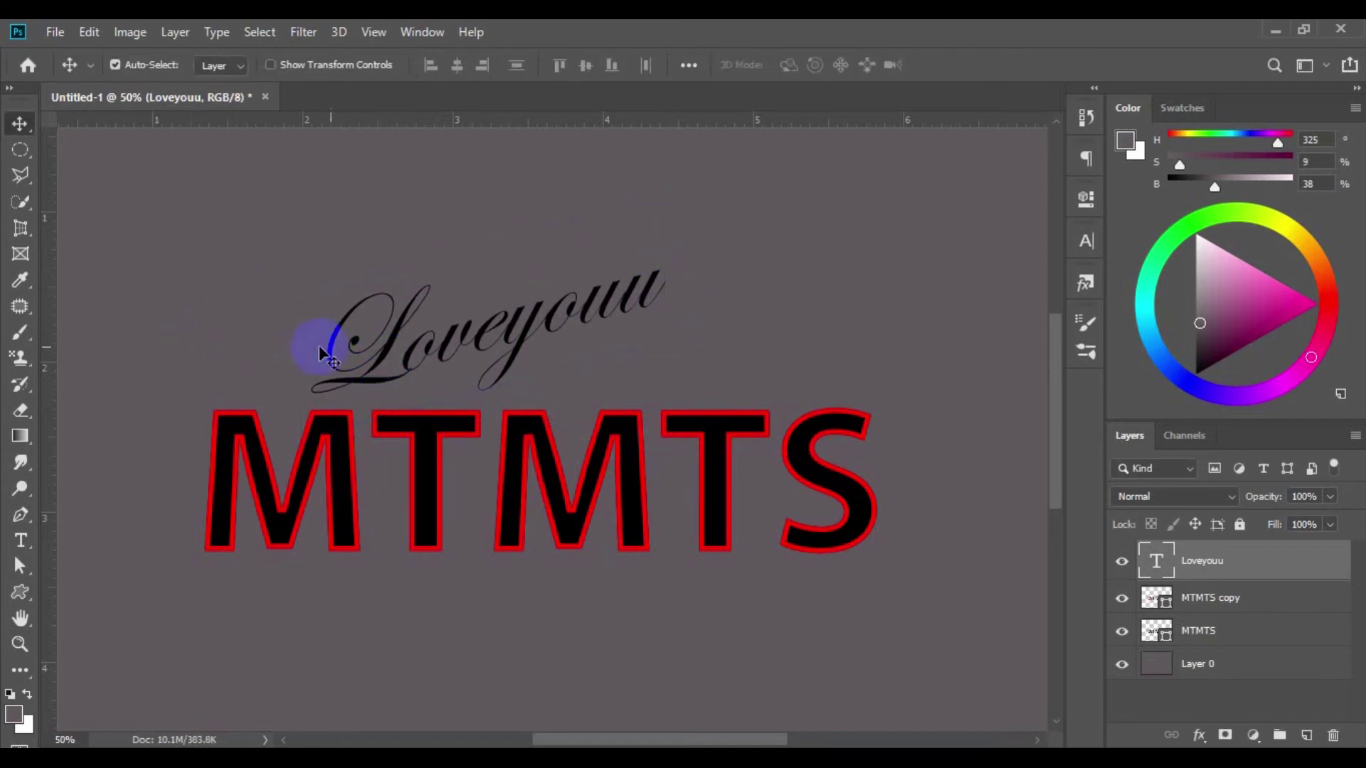
Enlarge the first letter L of the script to 100 pt
{"action": "double_click", "coordinate": [385, 364]}
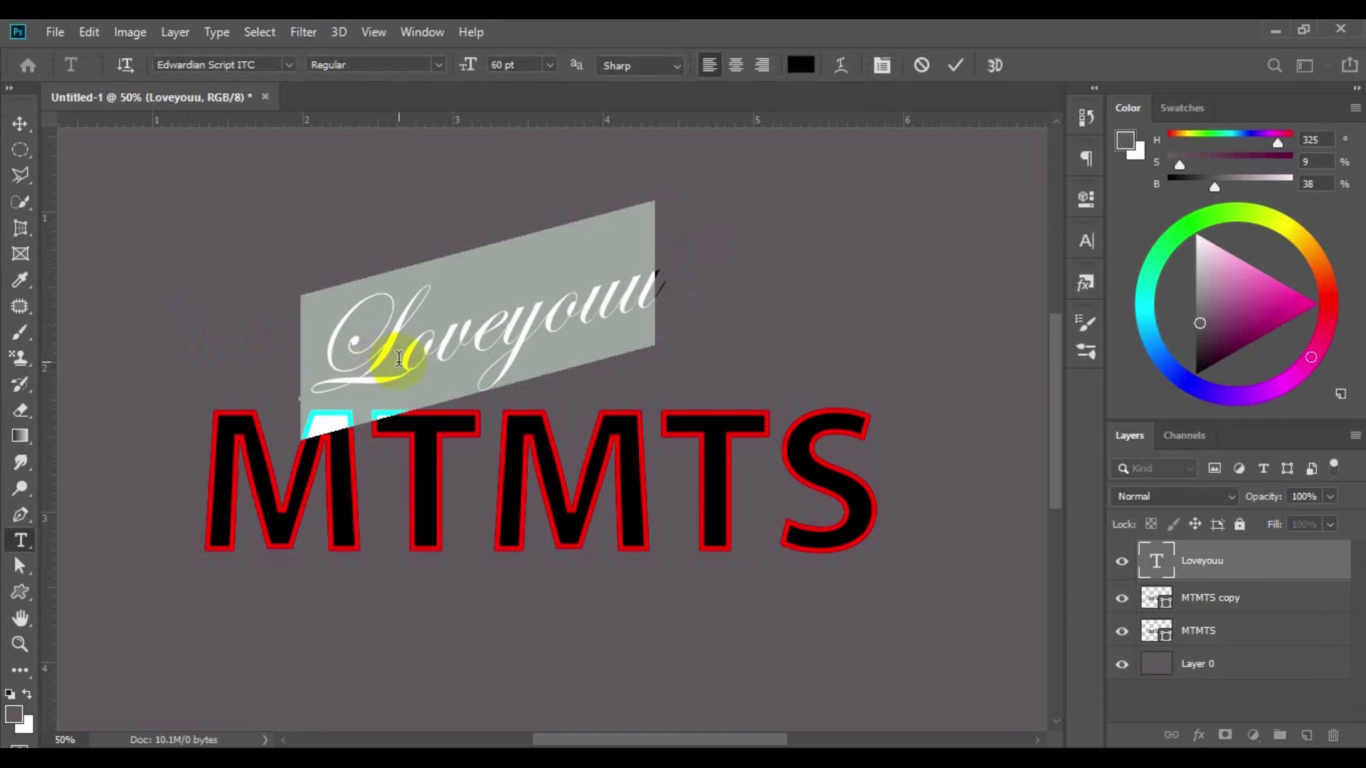
{"action": "left_click_drag", "start_coordinate": [396, 359], "coordinate": [331, 360]}
{"action": "left_click", "coordinate": [550, 65]}
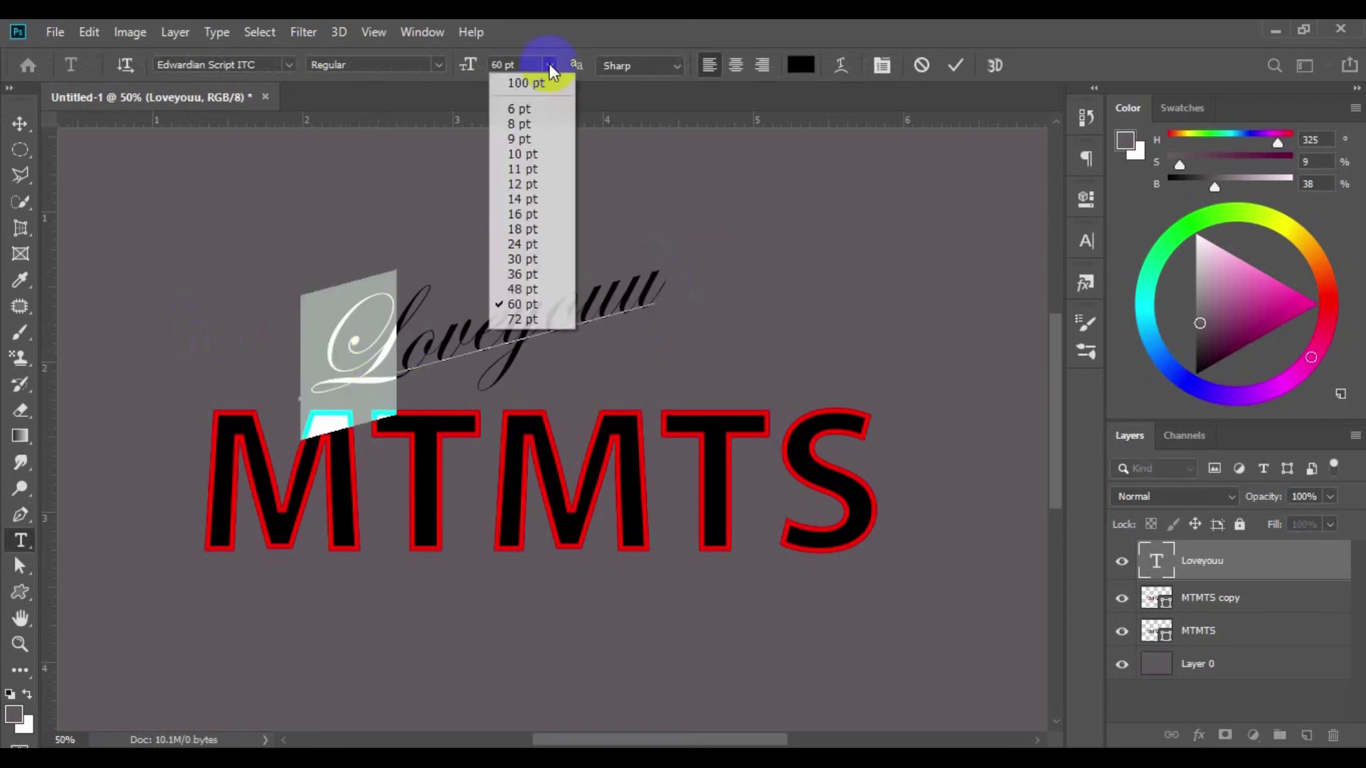
{"action": "left_click", "coordinate": [525, 320]}
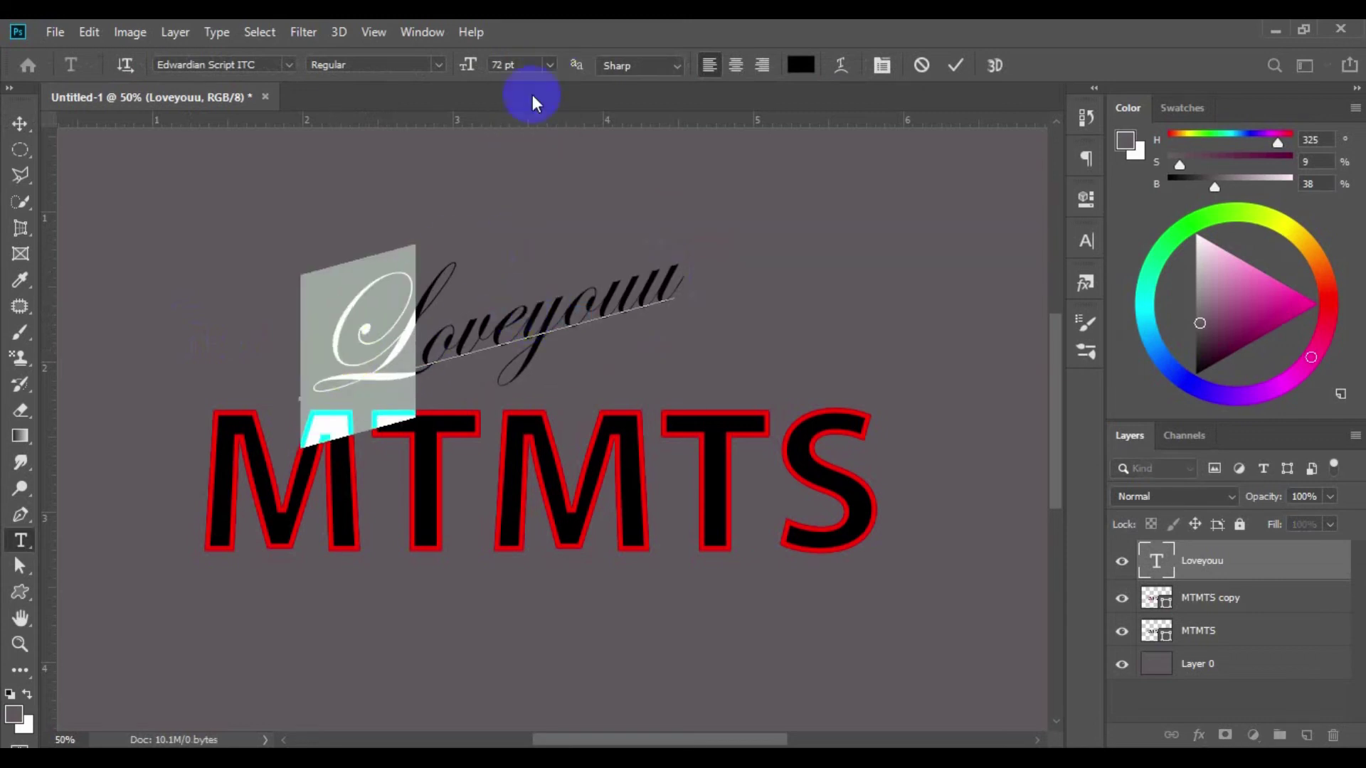
{"action": "left_click", "coordinate": [502, 64]}
{"action": "type", "text": "100"}
{"action": "key", "text": "Return"}
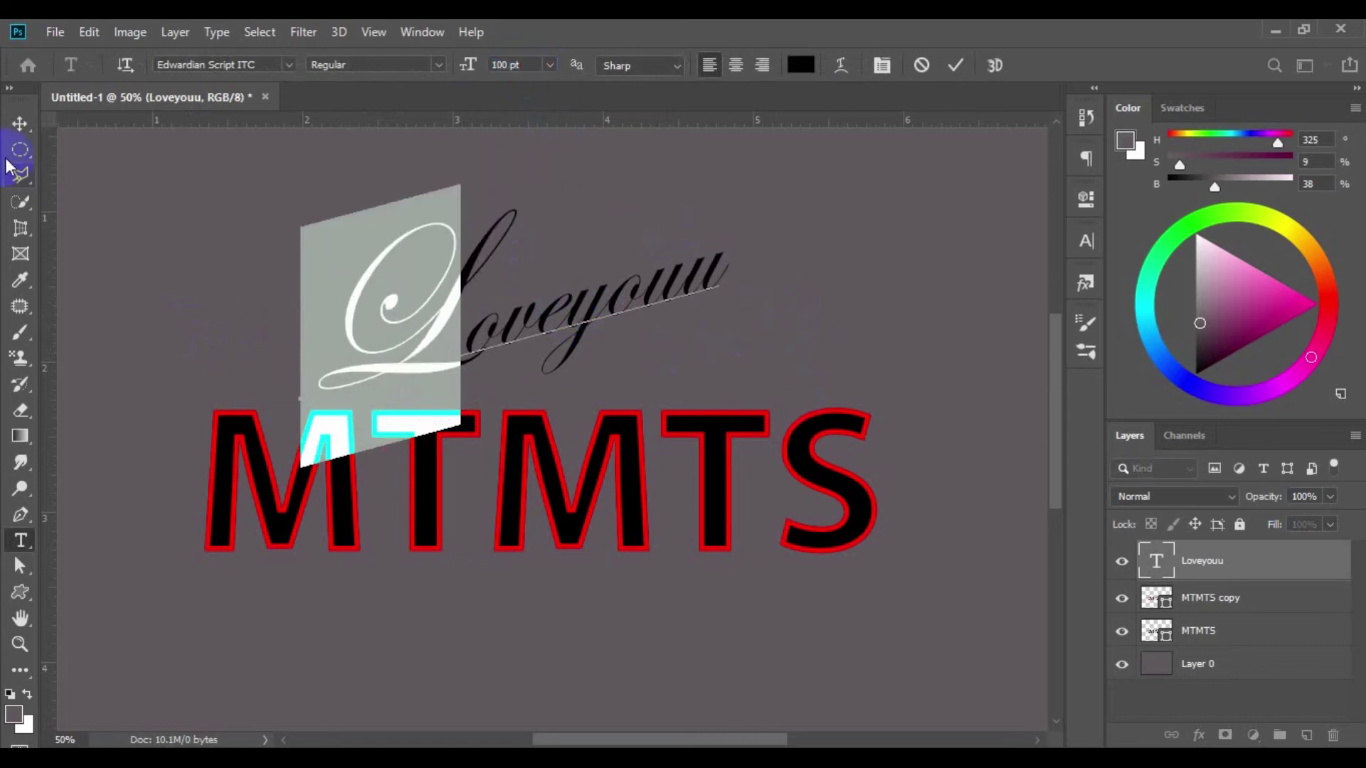
{"action": "left_click", "coordinate": [20, 123]}
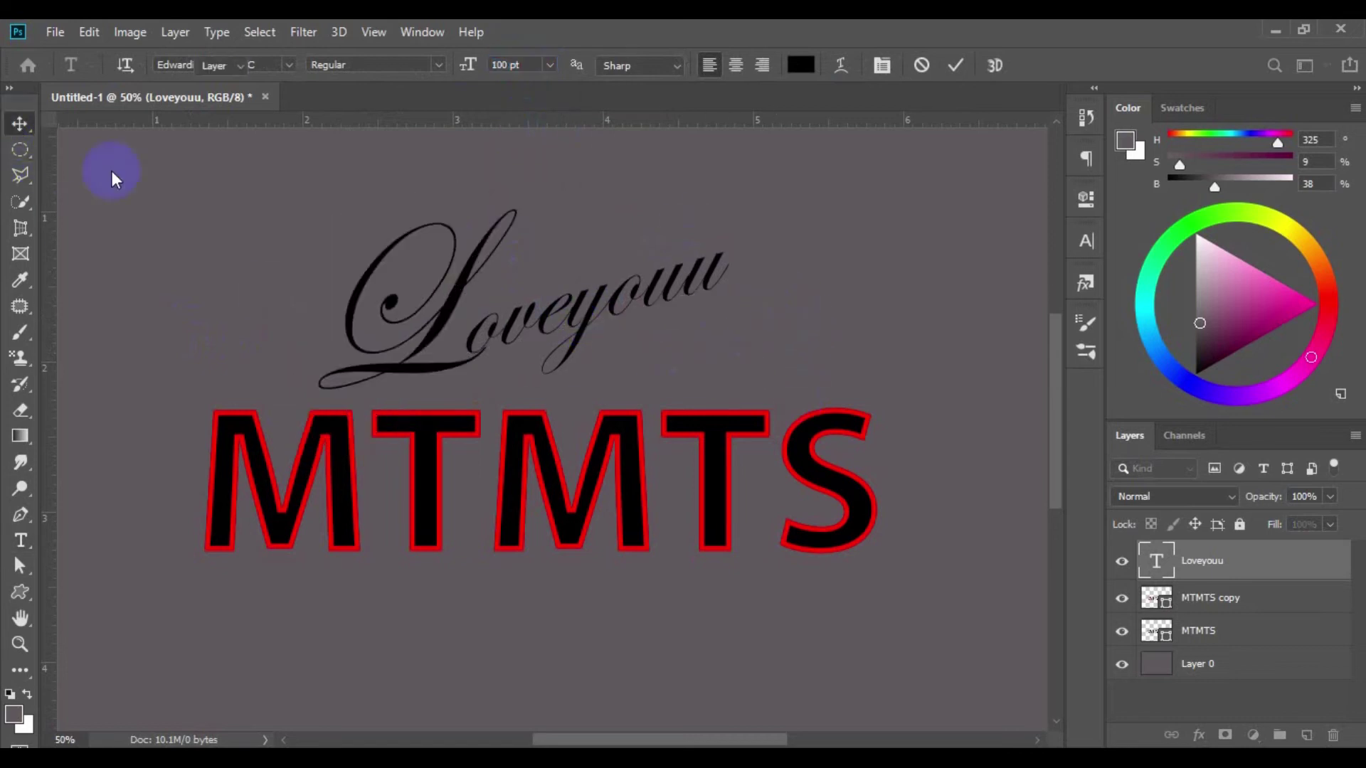
Remove the extra space after the L in the script text
{"action": "double_click", "coordinate": [471, 349]}
{"action": "left_click", "coordinate": [474, 349]}
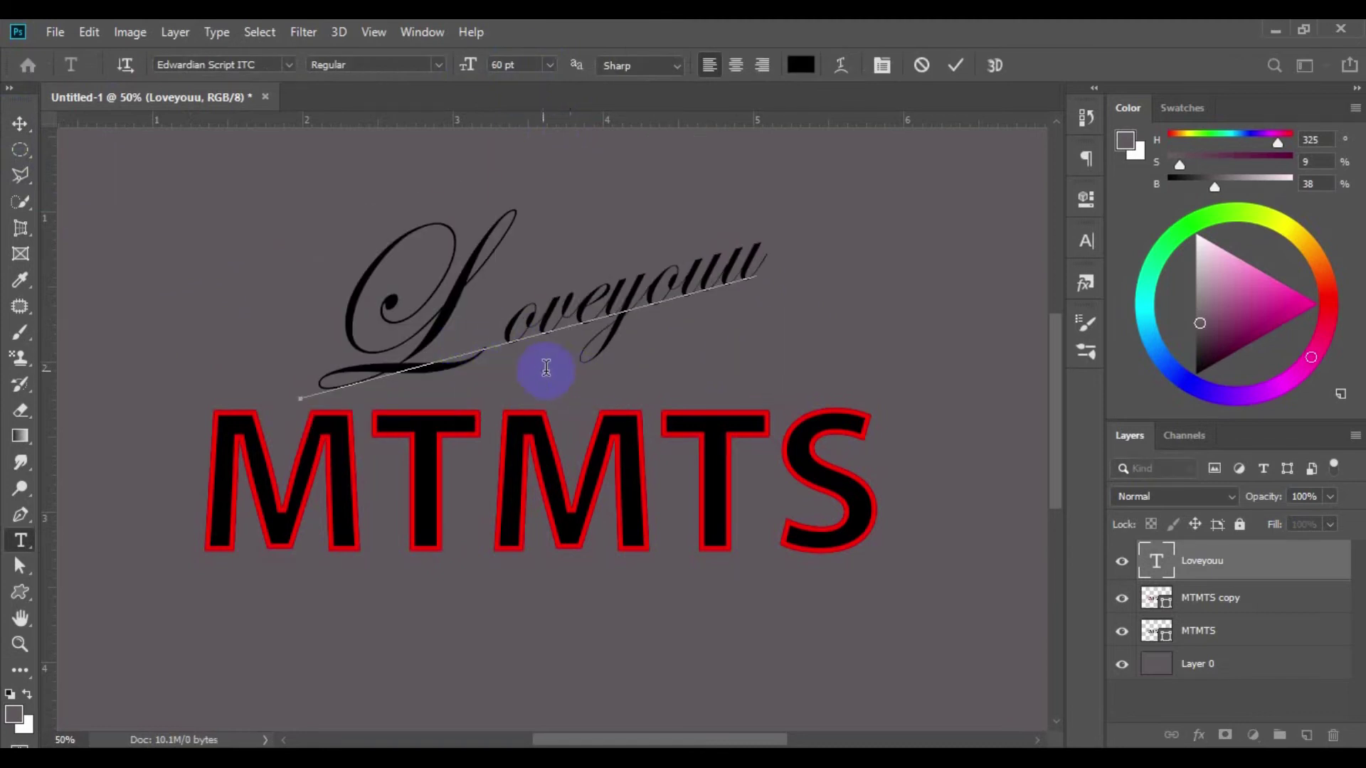
{"action": "left_click", "coordinate": [410, 351]}
{"action": "left_click", "coordinate": [20, 127]}
{"action": "left_click", "coordinate": [147, 269]}
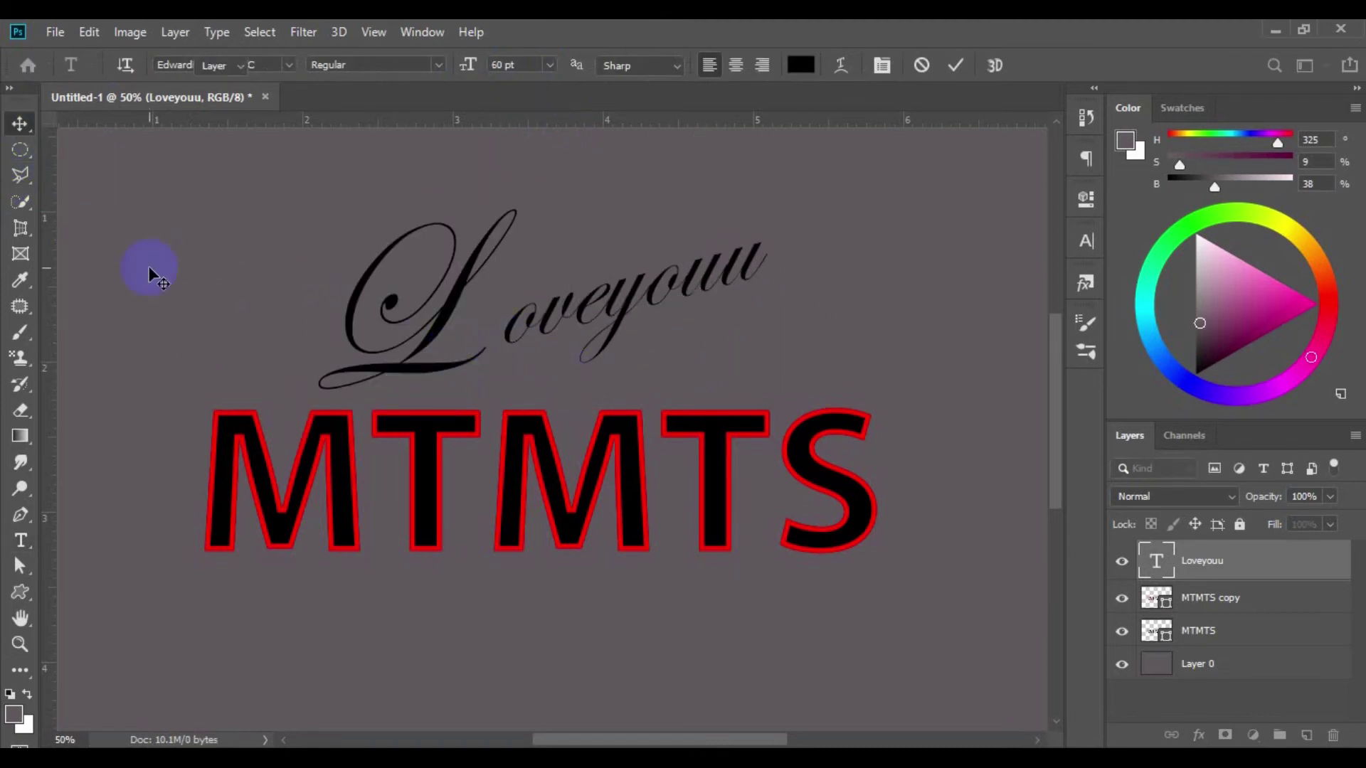
{"action": "left_click", "coordinate": [498, 343]}
{"action": "key", "text": "t"}
{"action": "double_click", "coordinate": [511, 335]}
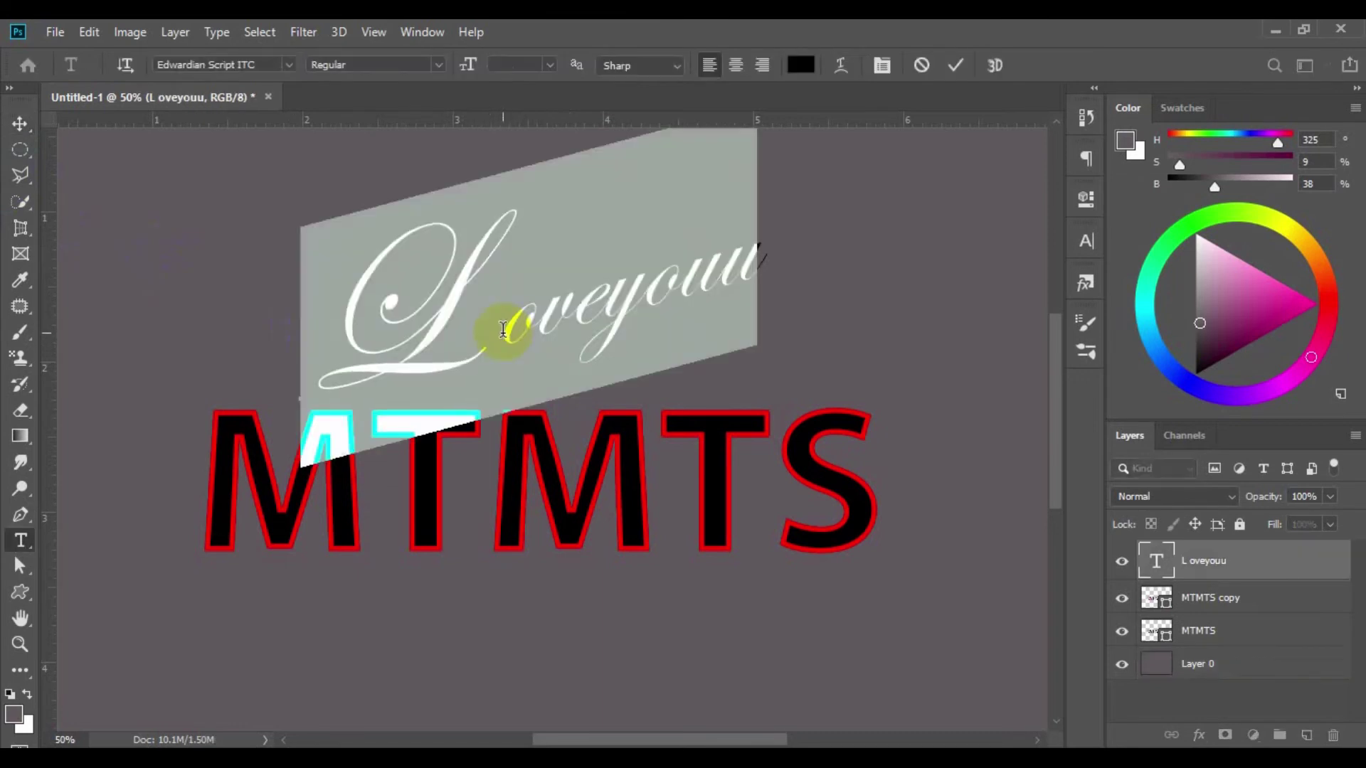
{"action": "left_click", "coordinate": [511, 350]}
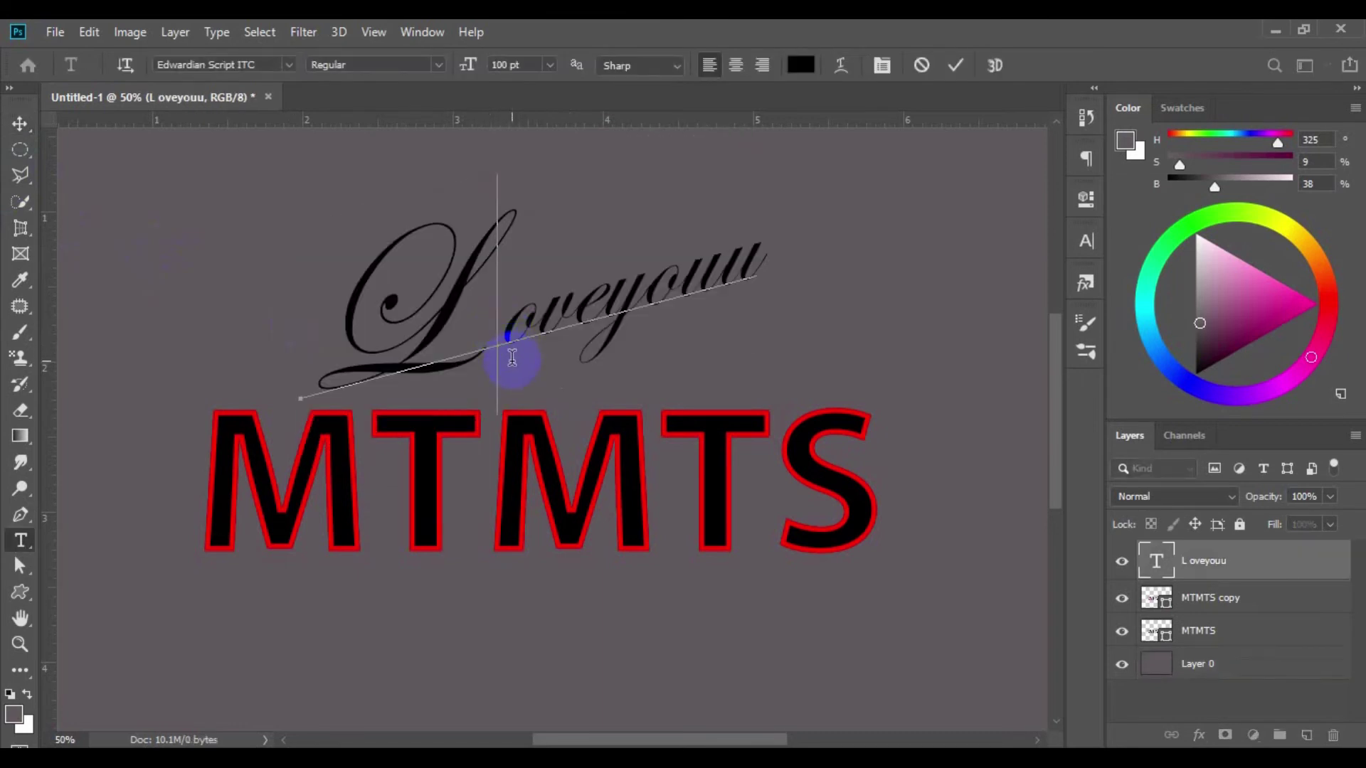
{"action": "key", "text": "BackSpace"}
Replace the lowercase y with a capital Y so it reads LoveYouu, and commit
{"action": "left_click", "coordinate": [598, 321]}
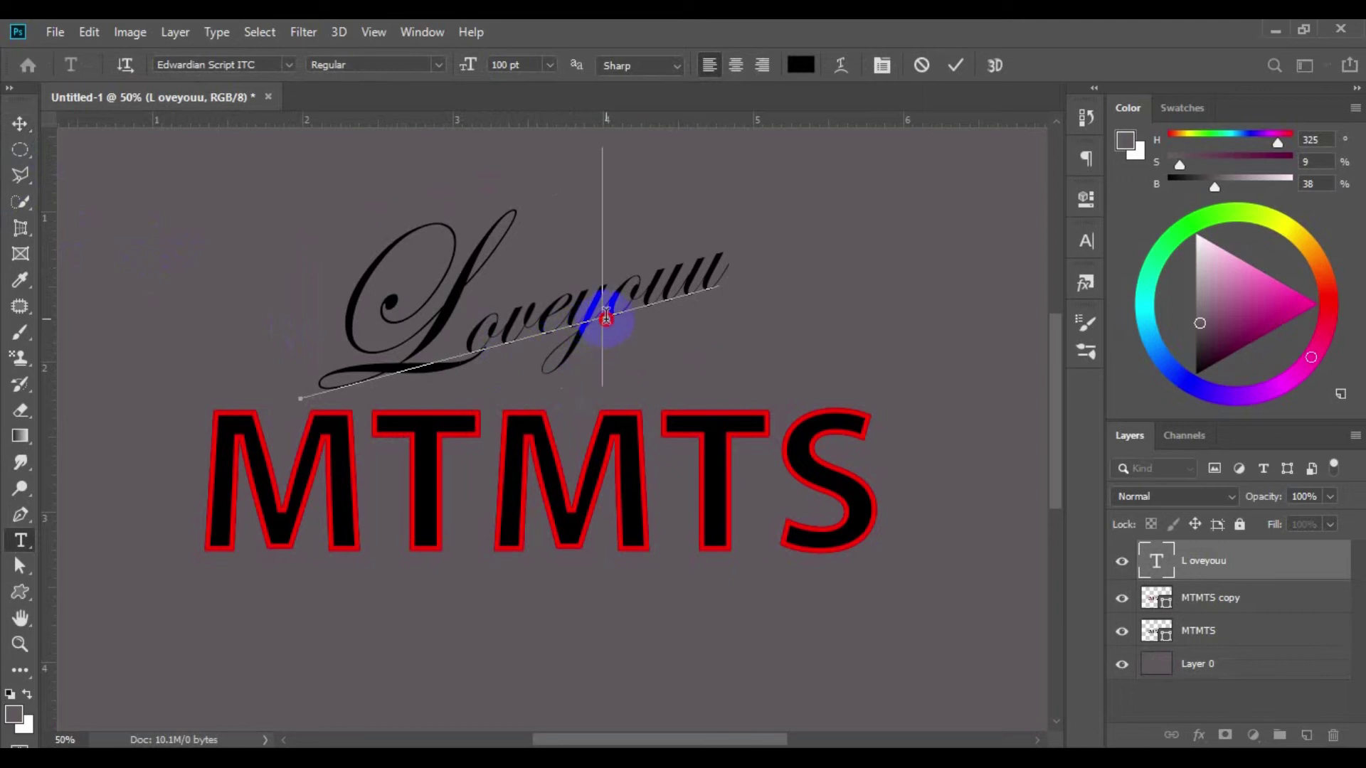
{"action": "key", "text": "Left"}
{"action": "key", "text": "Delete"}
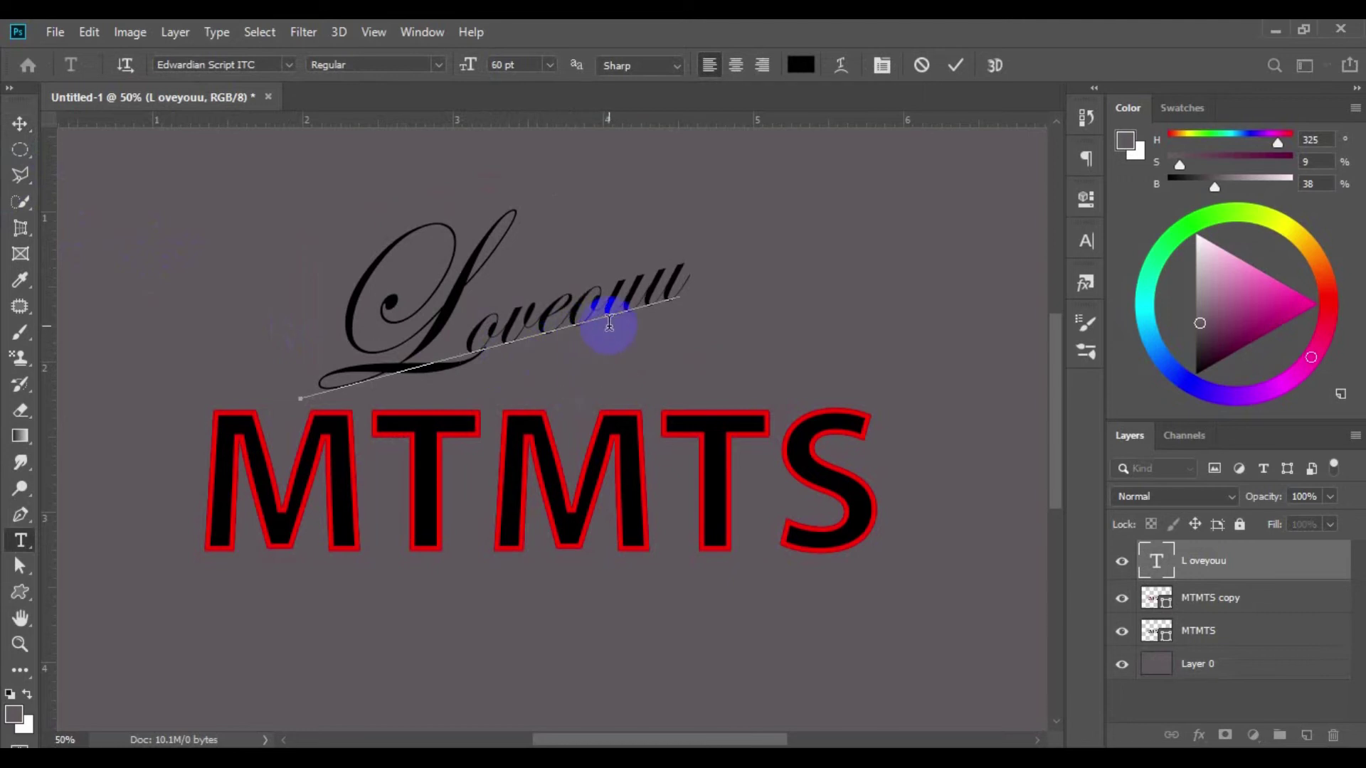
{"action": "type", "text": "Y"}
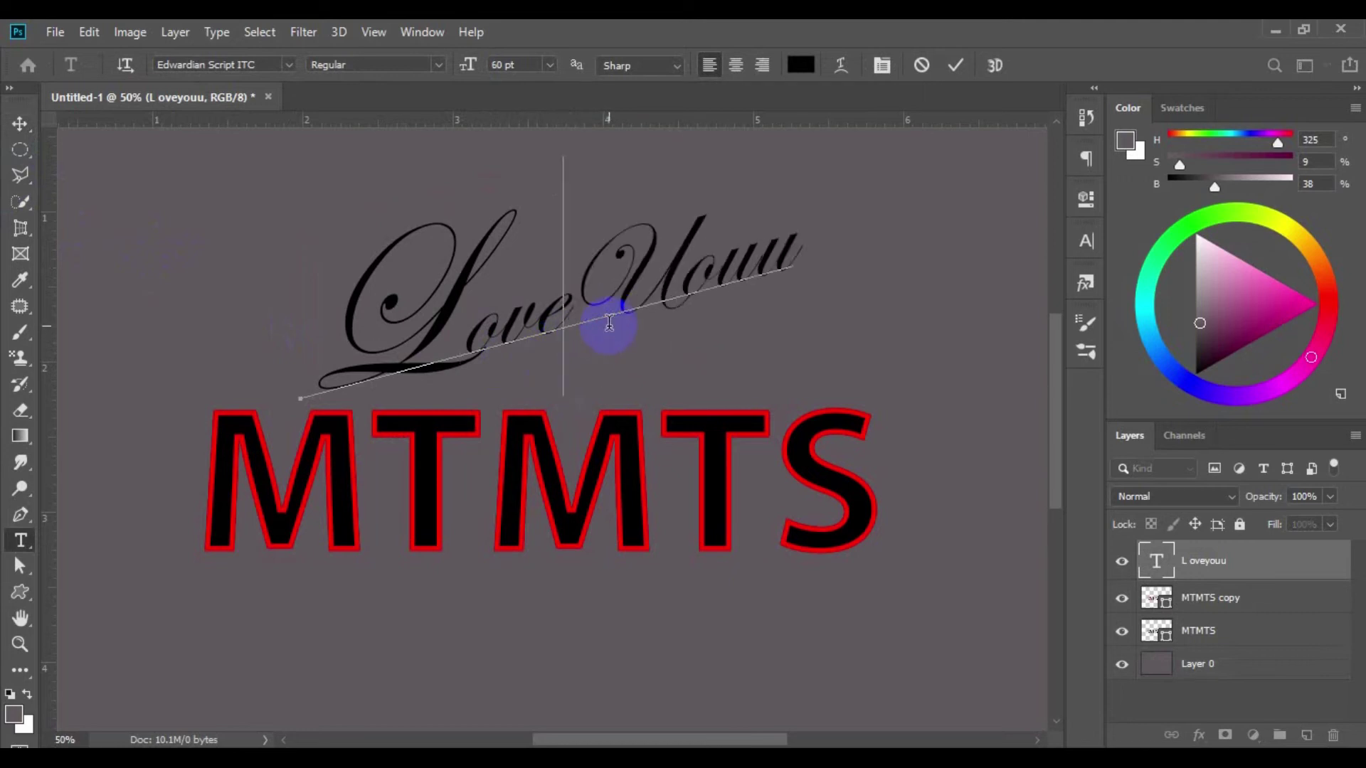
{"action": "key", "text": "BackSpace"}
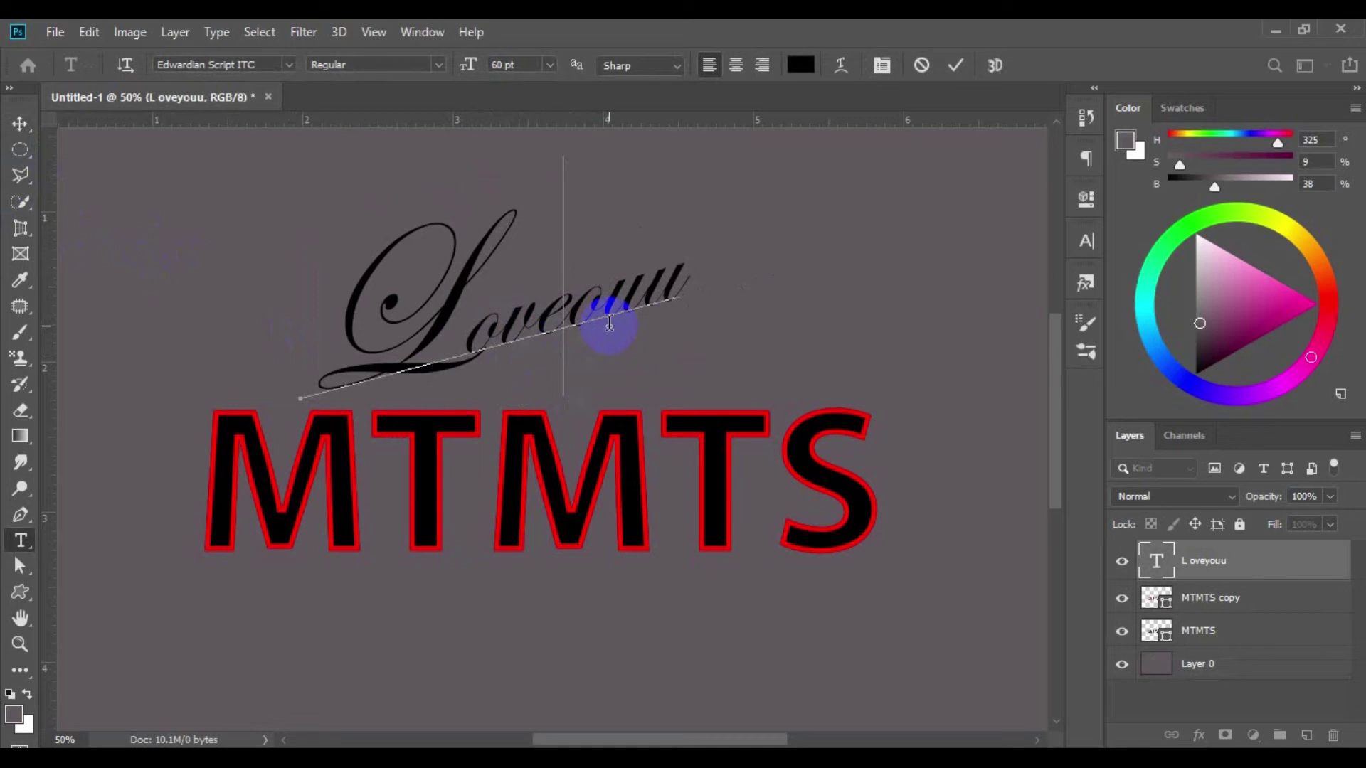
{"action": "type", "text": "Y"}
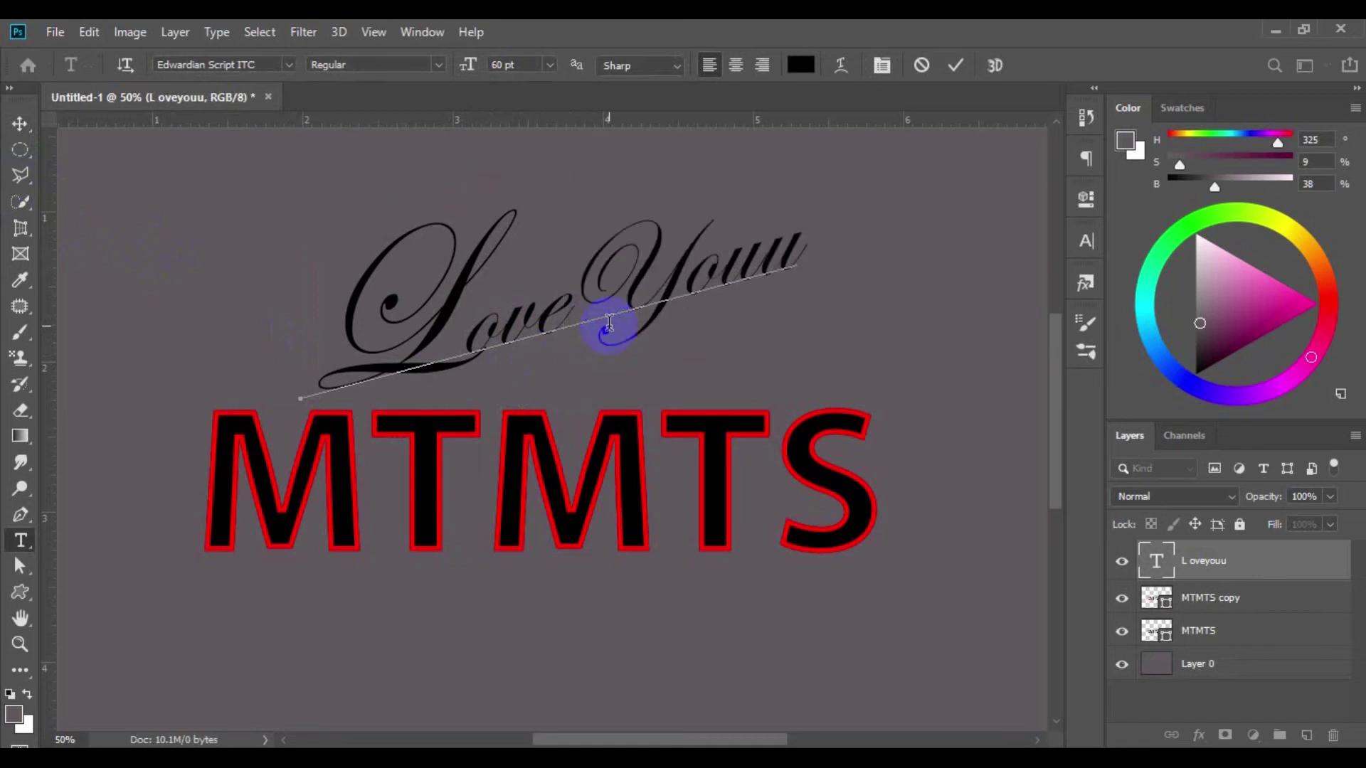
{"action": "left_click", "coordinate": [19, 124]}
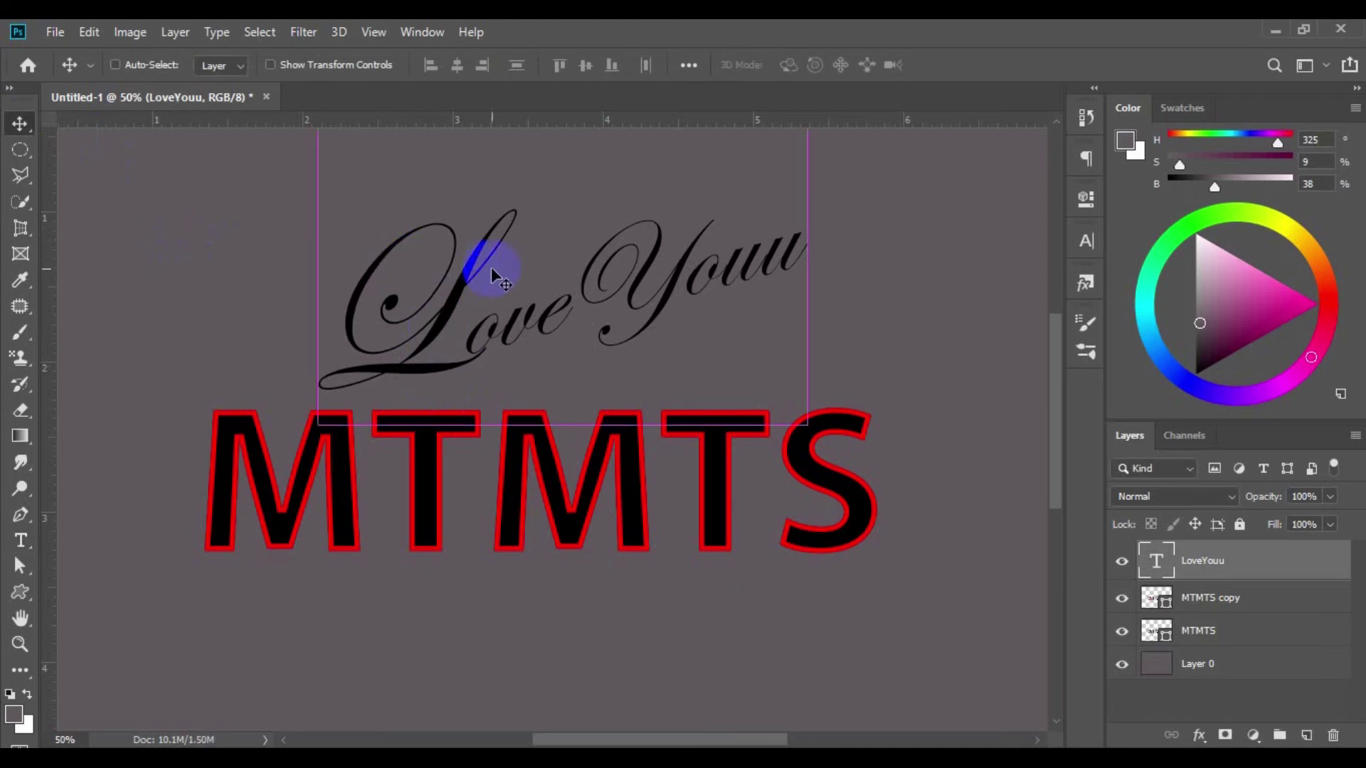
Zoom out and back in, then reopen and commit the LoveYouu text
{"action": "key", "text": "ctrl+minus"}
{"action": "key", "text": "ctrl+minus"}
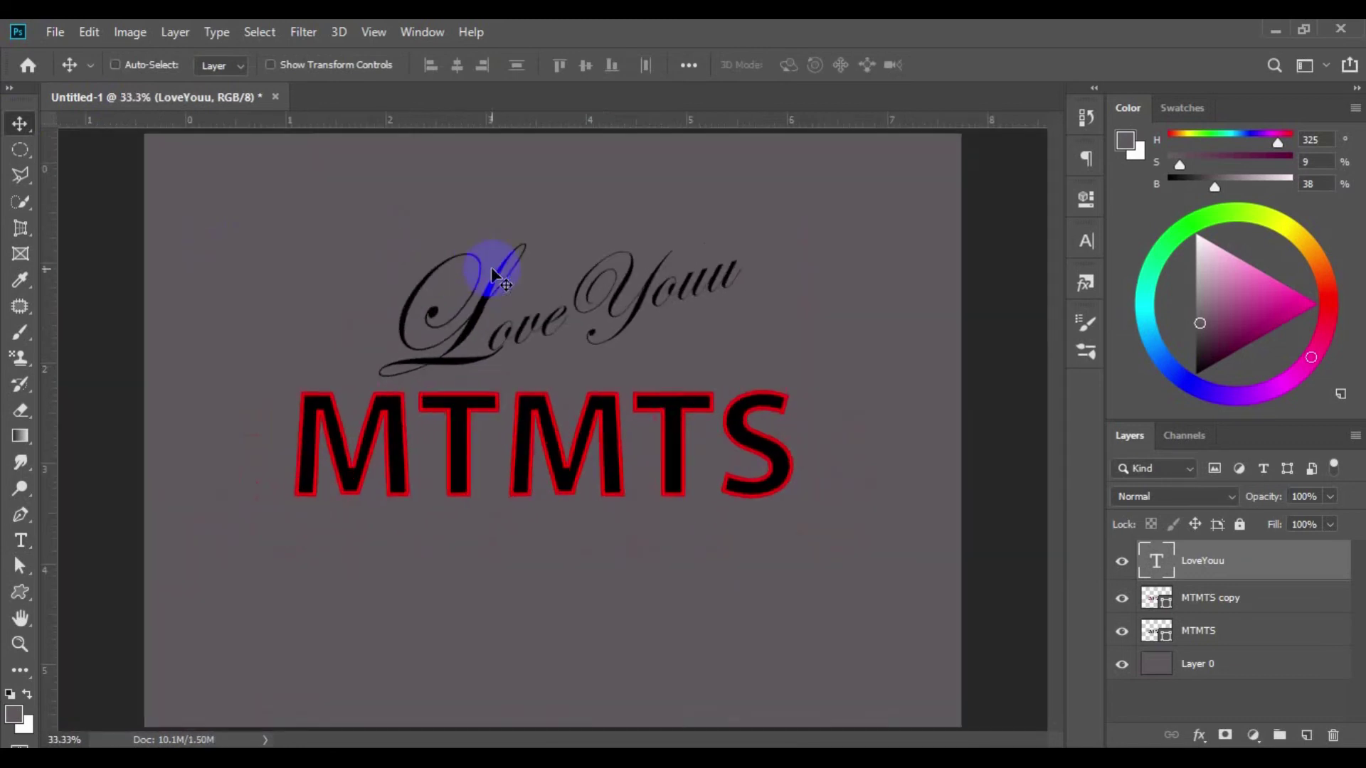
{"action": "key", "text": "ctrl+plus"}
{"action": "key", "text": "ctrl+plus"}
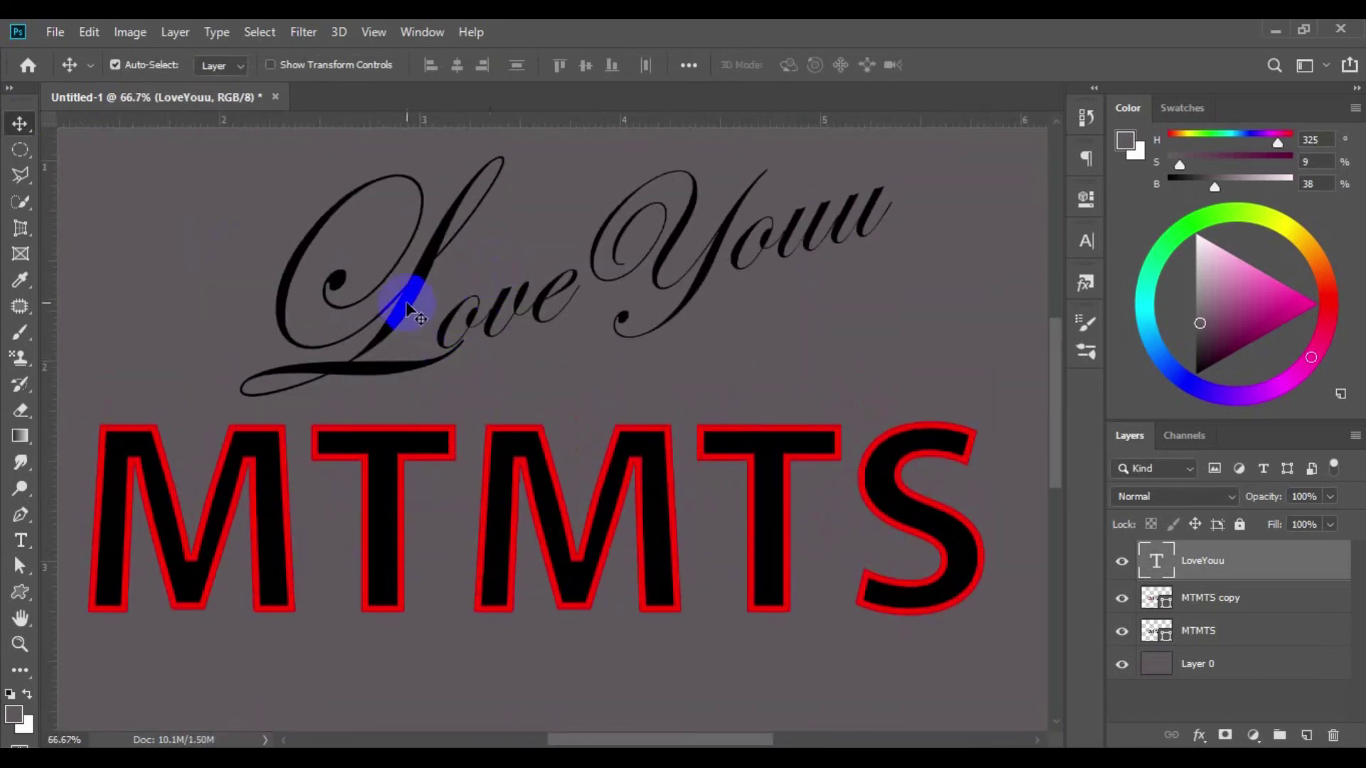
{"action": "double_click", "coordinate": [407, 299]}
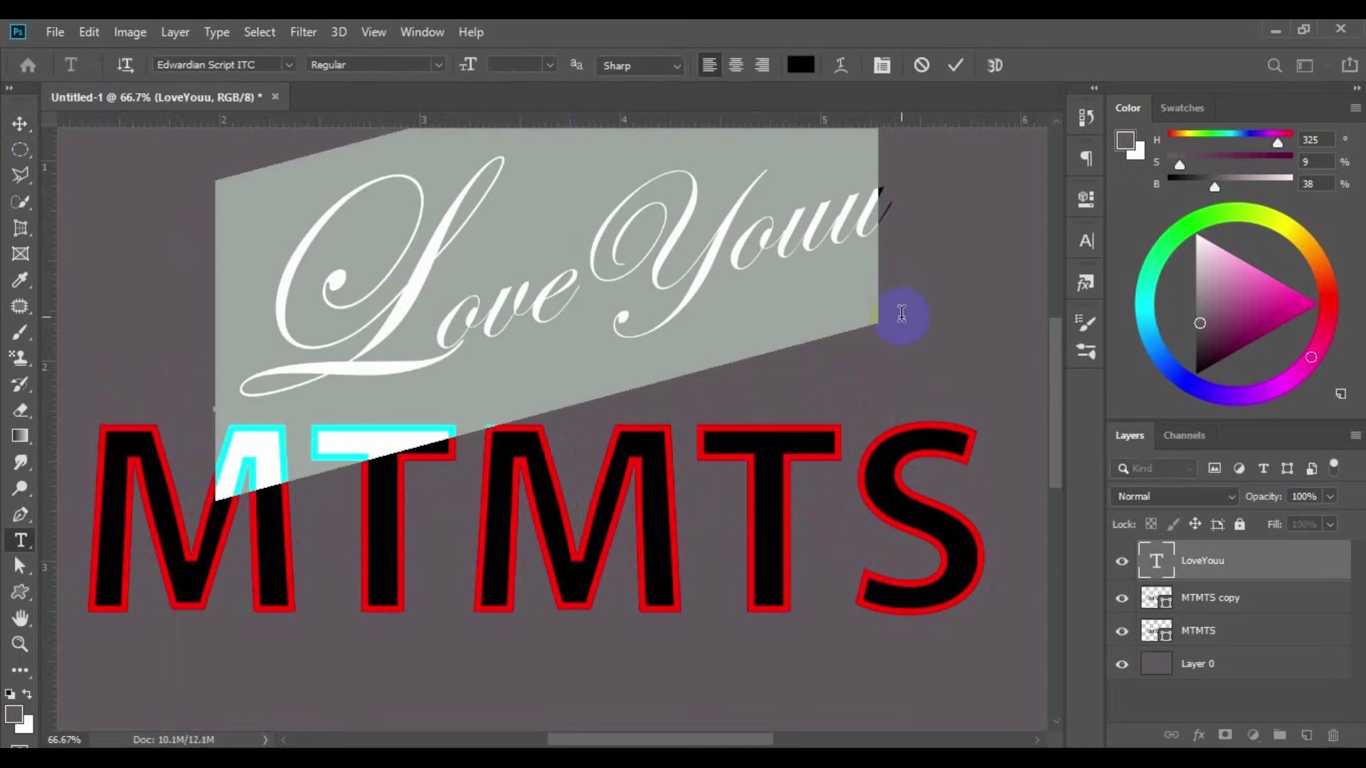
{"action": "left_click", "coordinate": [20, 124]}
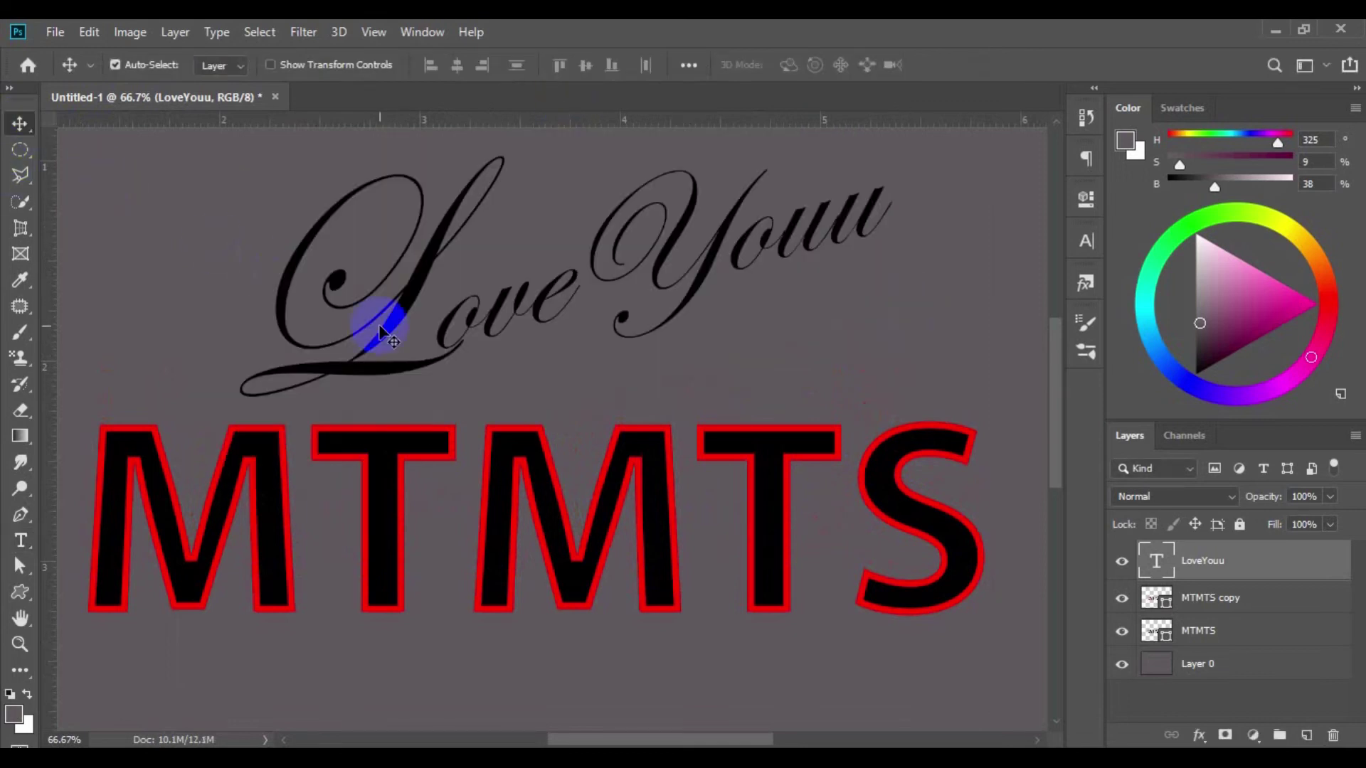
Scale LoveYouu down slightly with Free Transform and nudge it just above MTMTS
{"action": "key", "text": "ctrl+t"}
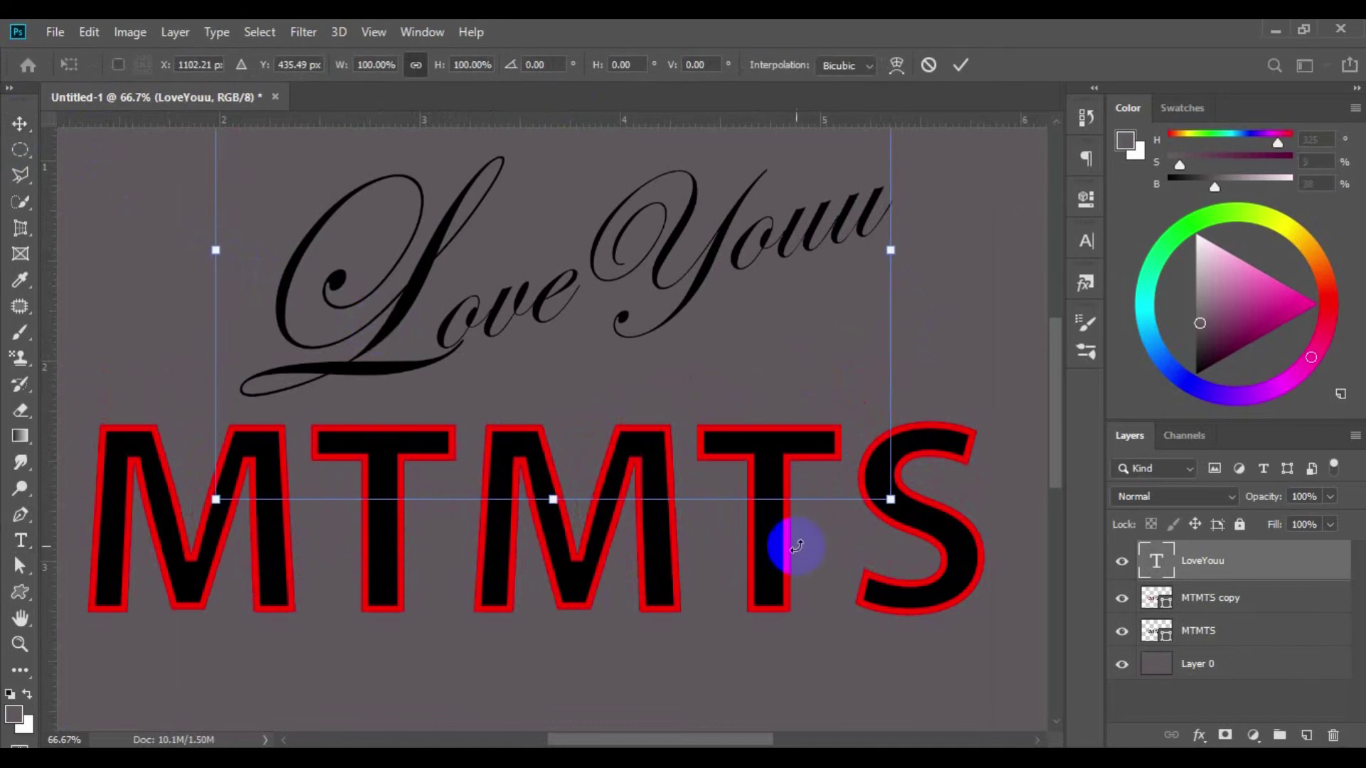
{"action": "left_click_drag", "start_coordinate": [891, 501], "coordinate": [817, 444]}
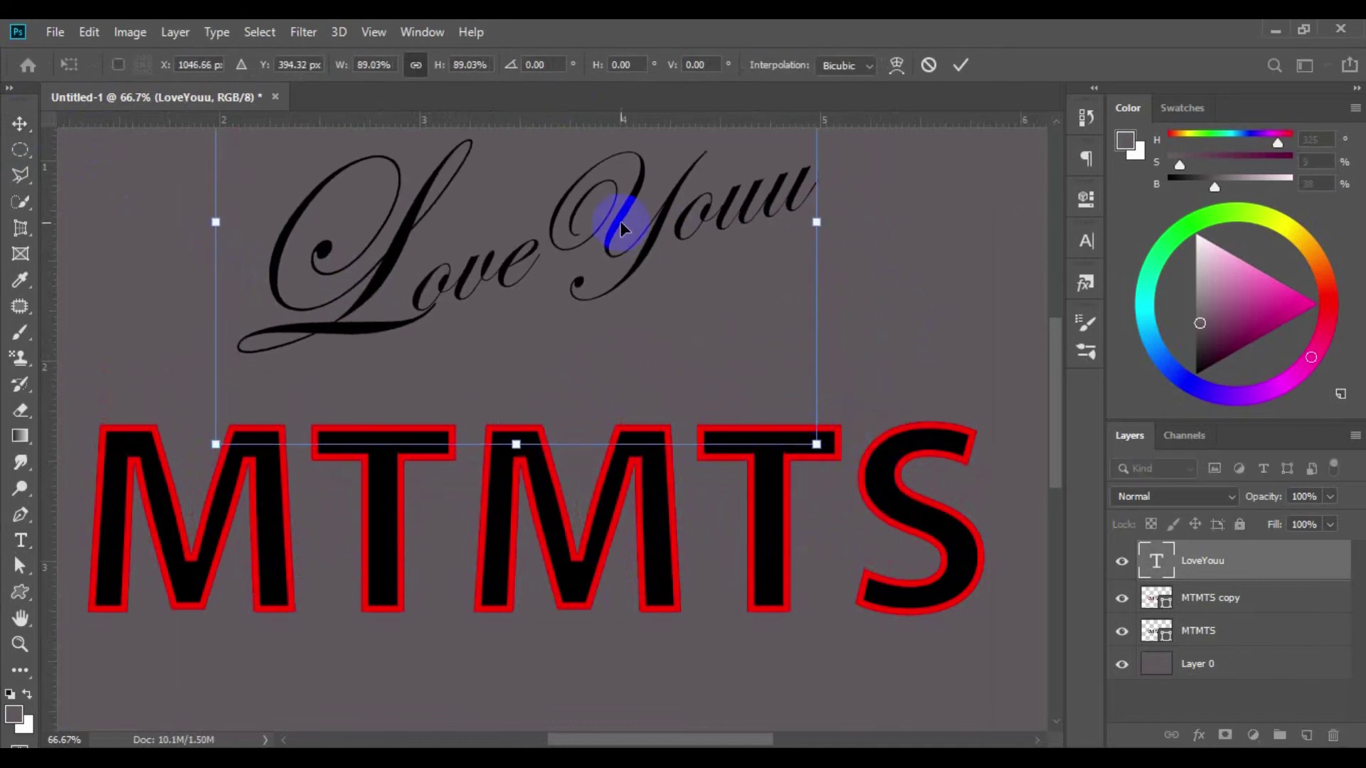
{"action": "left_click_drag", "start_coordinate": [620, 225], "coordinate": [617, 288]}
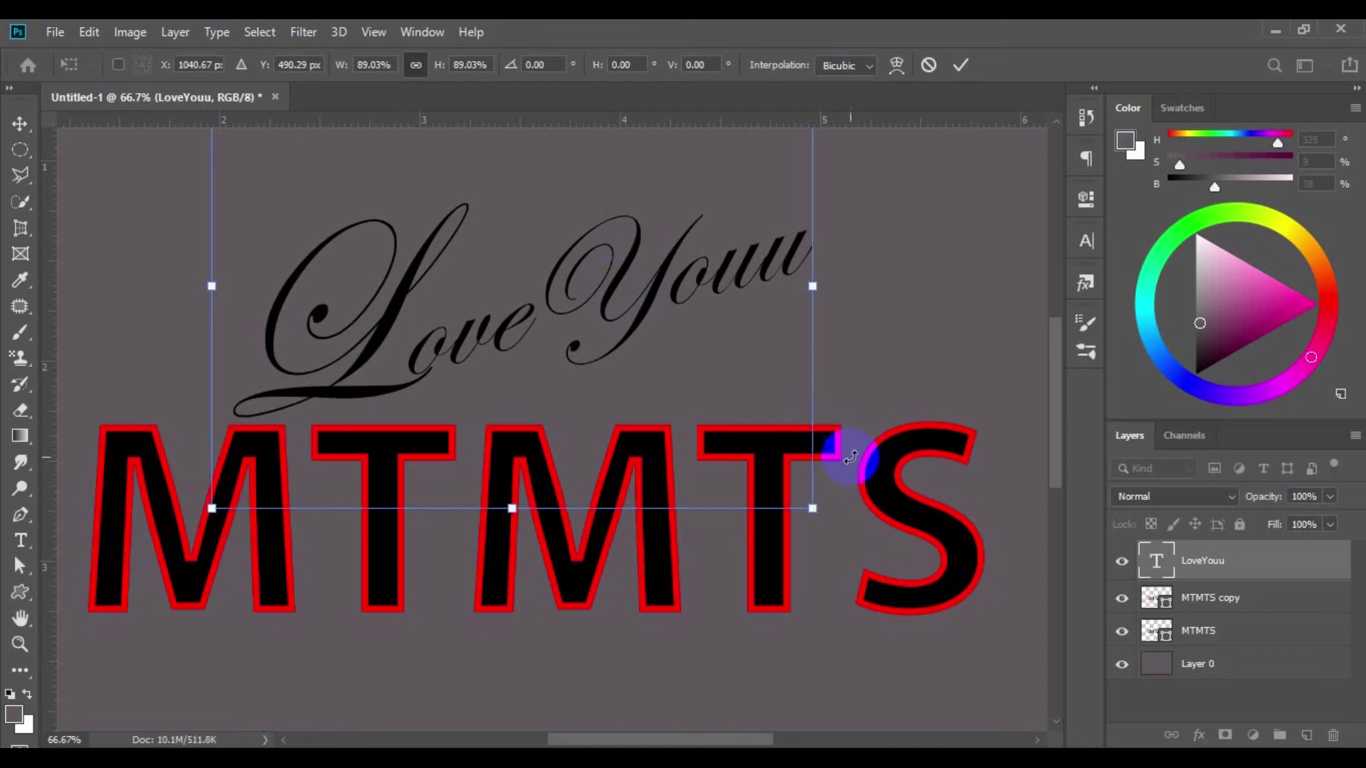
{"action": "left_click_drag", "start_coordinate": [812, 510], "coordinate": [842, 530]}
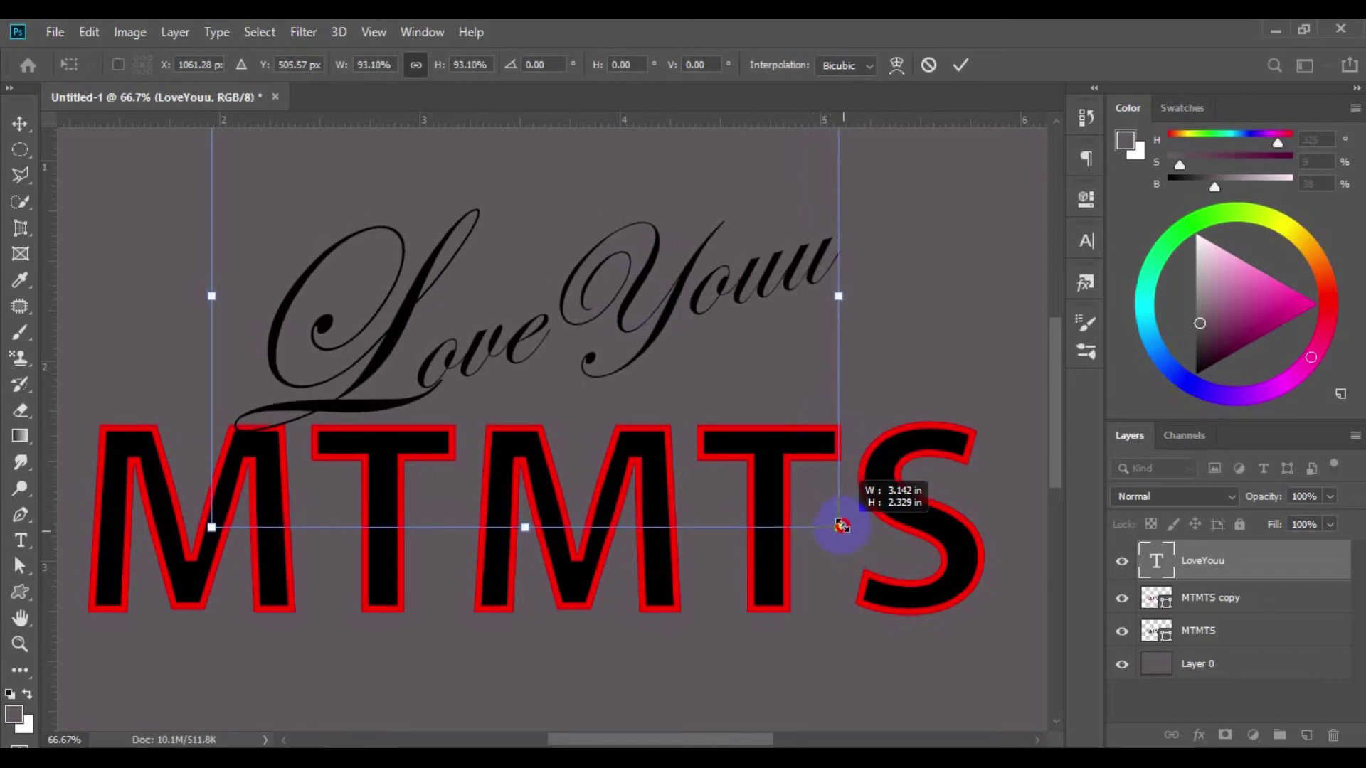
{"action": "mouse_move", "coordinate": [842, 530]}
{"action": "left_mouse_down"}
{"action": "mouse_move", "coordinate": [829, 496]}
{"action": "mouse_move", "coordinate": [850, 519]}
{"action": "left_mouse_up"}
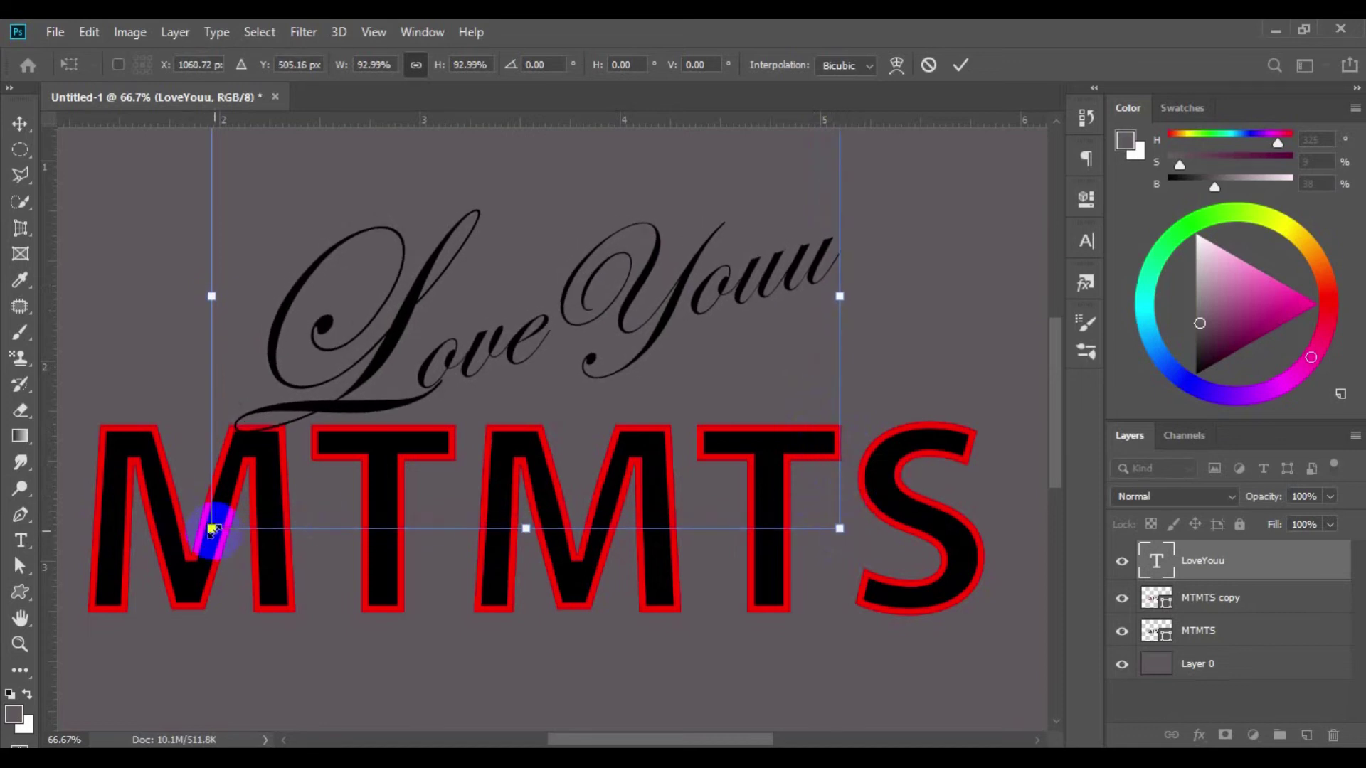
{"action": "left_click_drag", "start_coordinate": [209, 528], "coordinate": [205, 530]}
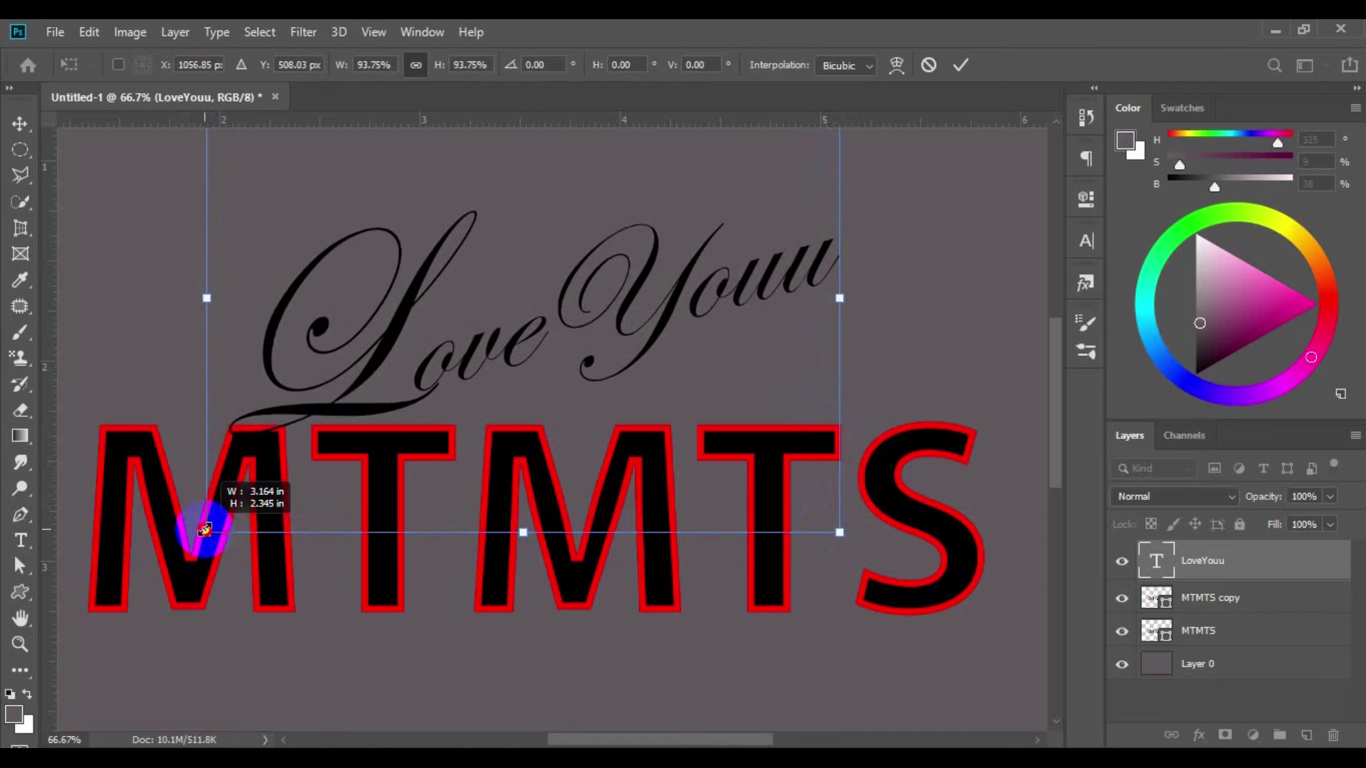
{"action": "left_click", "coordinate": [418, 666]}
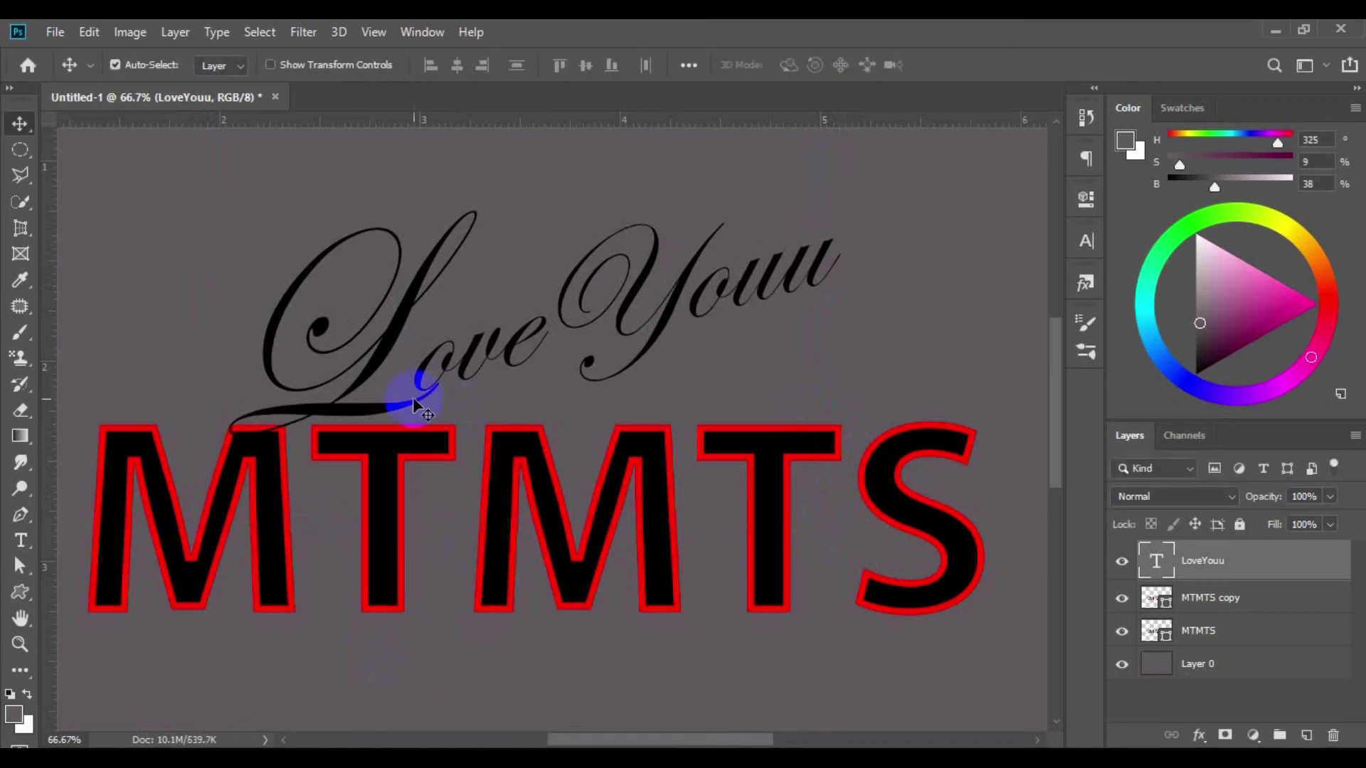
{"action": "key", "text": "shift+Up"}
{"action": "key", "text": "shift+Up"}
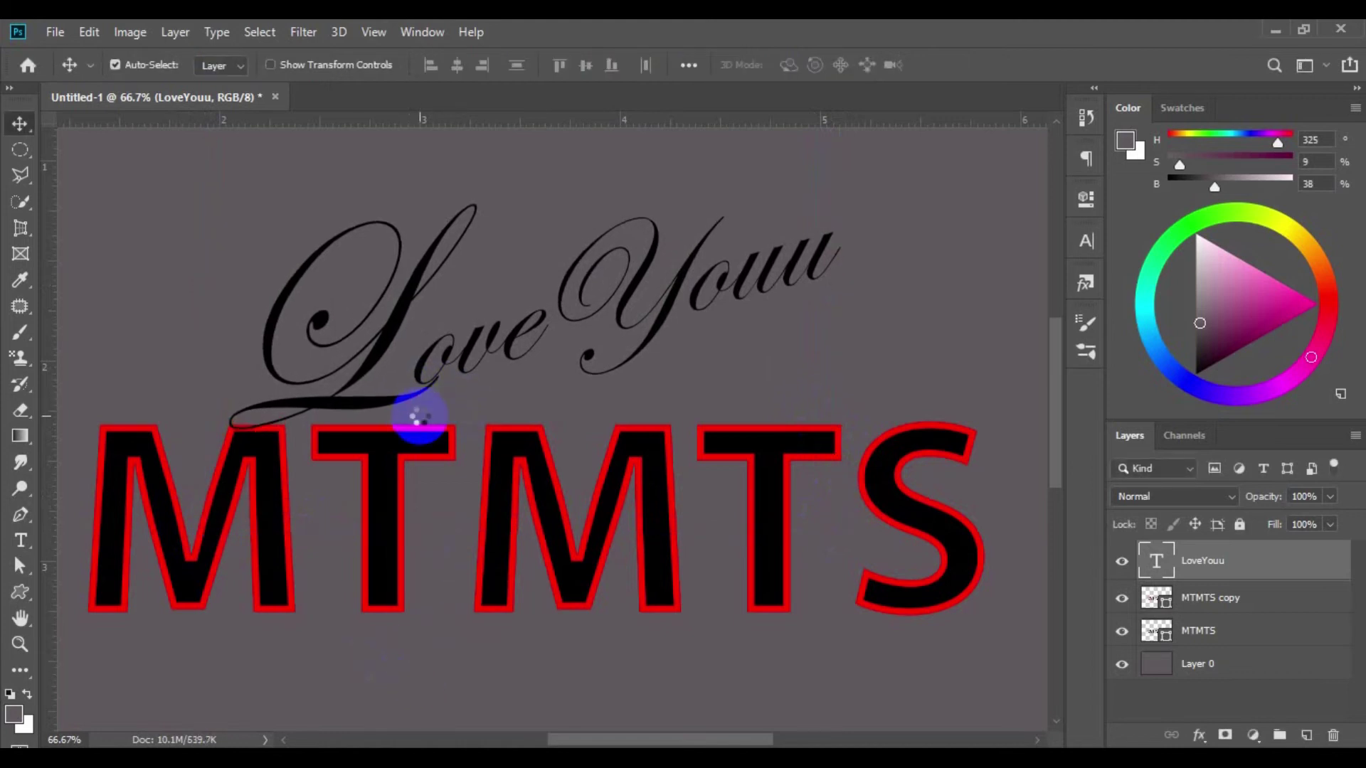
{"action": "key", "text": "shift+Up"}
{"action": "key", "text": "shift+Up"}
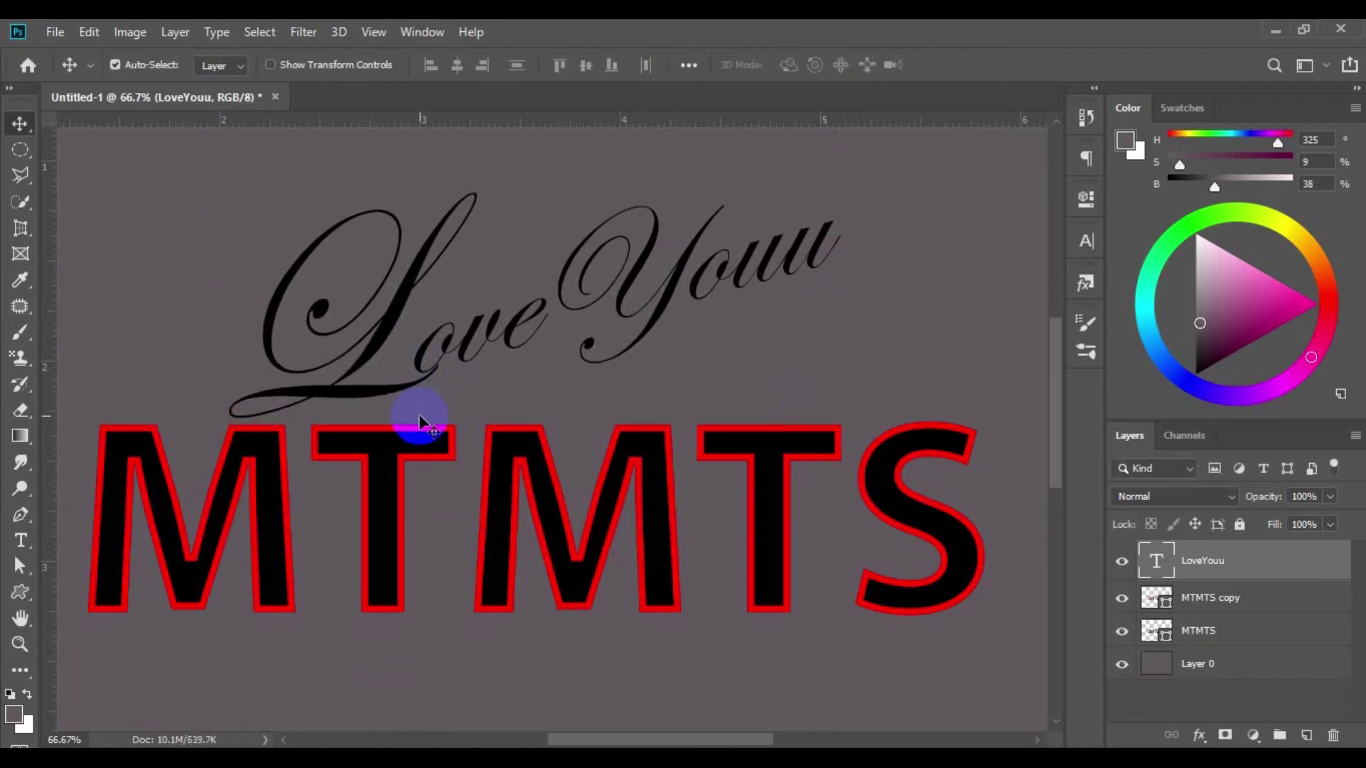
Check the spacing in a zoomed-out view, then select the original MTMTS layer
{"action": "key", "text": "ctrl+minus"}
{"action": "key", "text": "ctrl+minus"}
{"action": "key", "text": "ctrl+minus"}
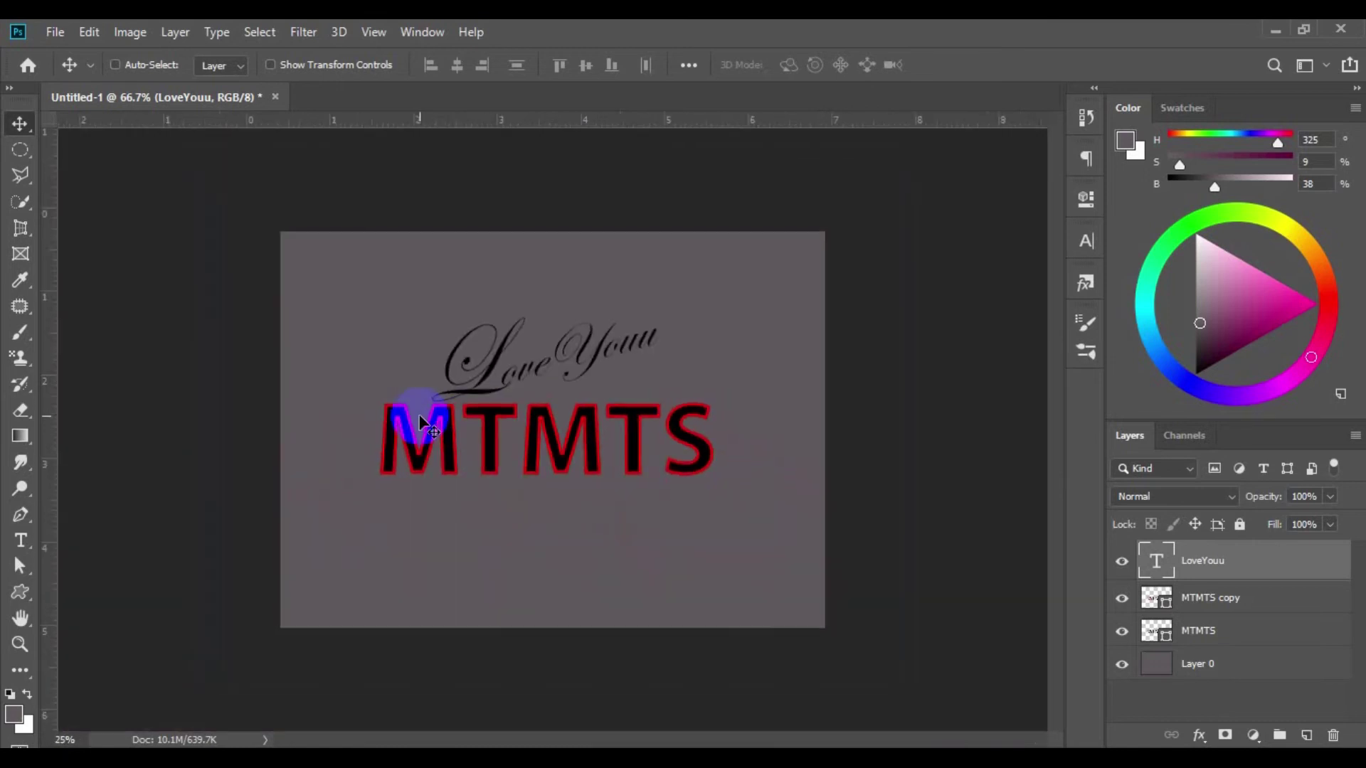
{"action": "key", "text": "ctrl+minus"}
{"action": "key", "text": "ctrl"}
{"action": "key", "text": "ctrl+plus"}
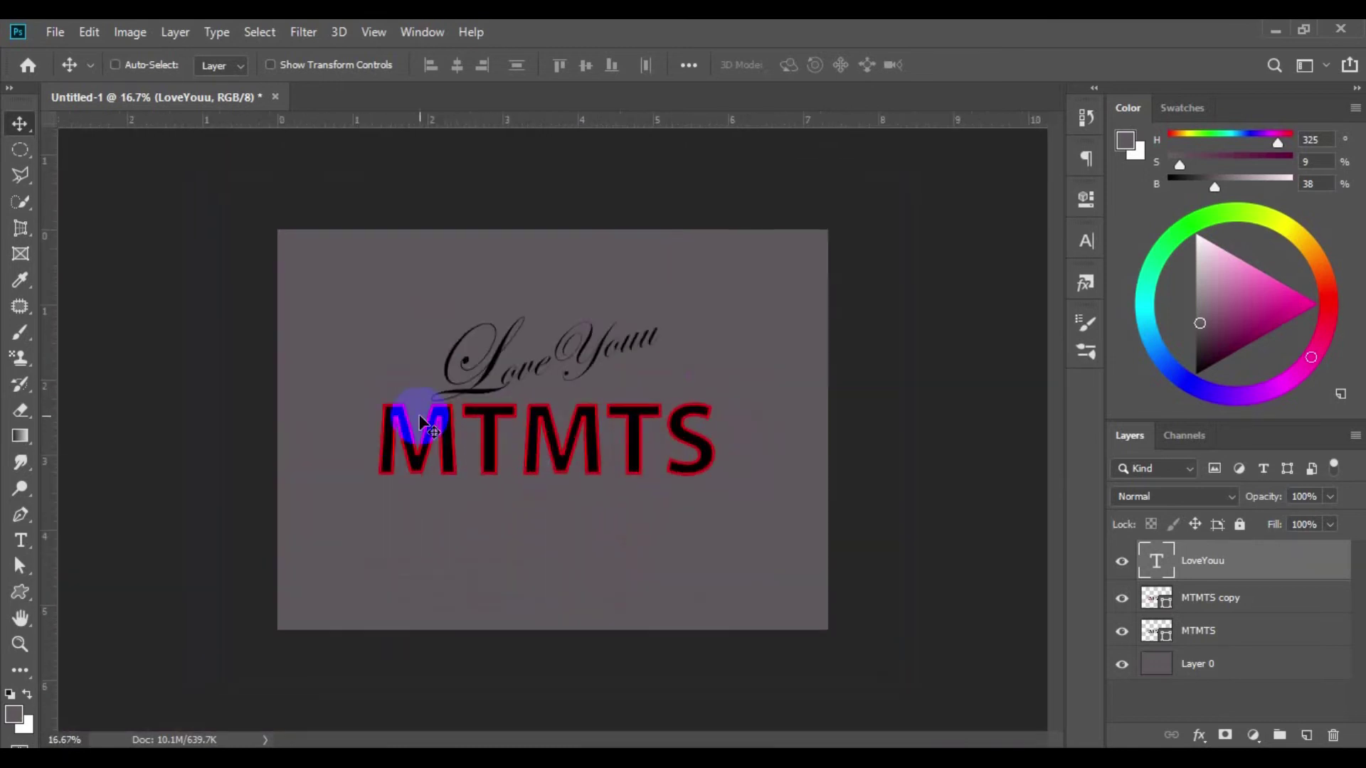
{"action": "key", "text": "ctrl+plus"}
{"action": "key", "text": "ctrl+plus"}
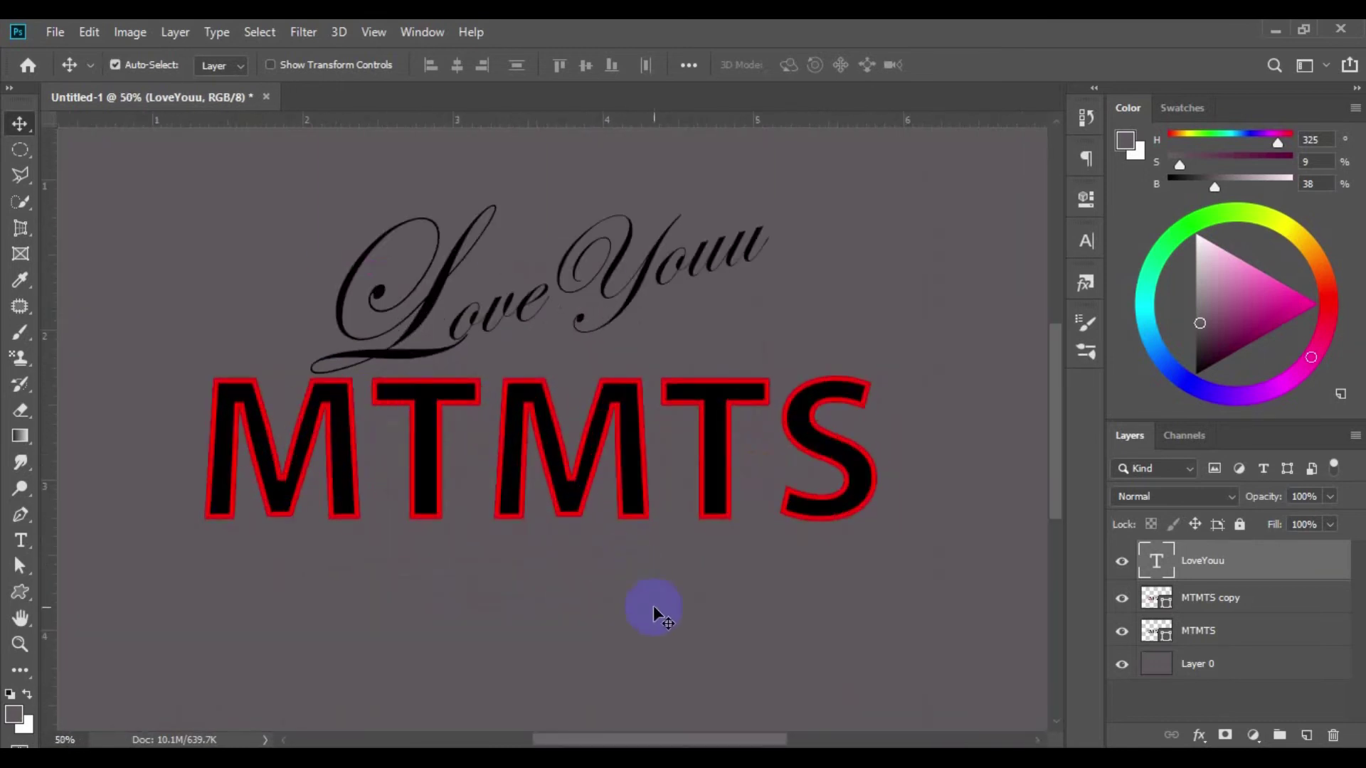
{"action": "left_click", "coordinate": [661, 612]}
{"action": "left_click", "coordinate": [1230, 634]}
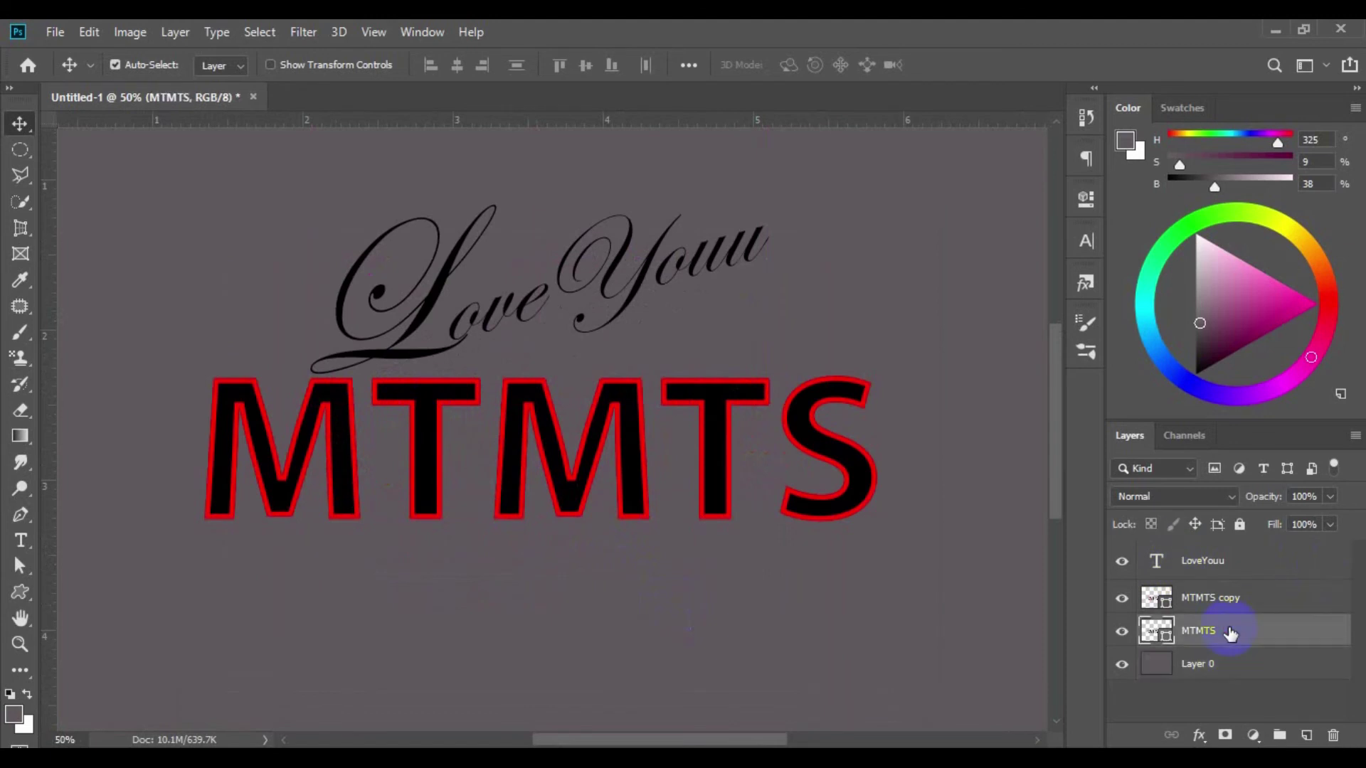
{"action": "key", "text": "h"}
{"action": "double_click", "coordinate": [1251, 634]}
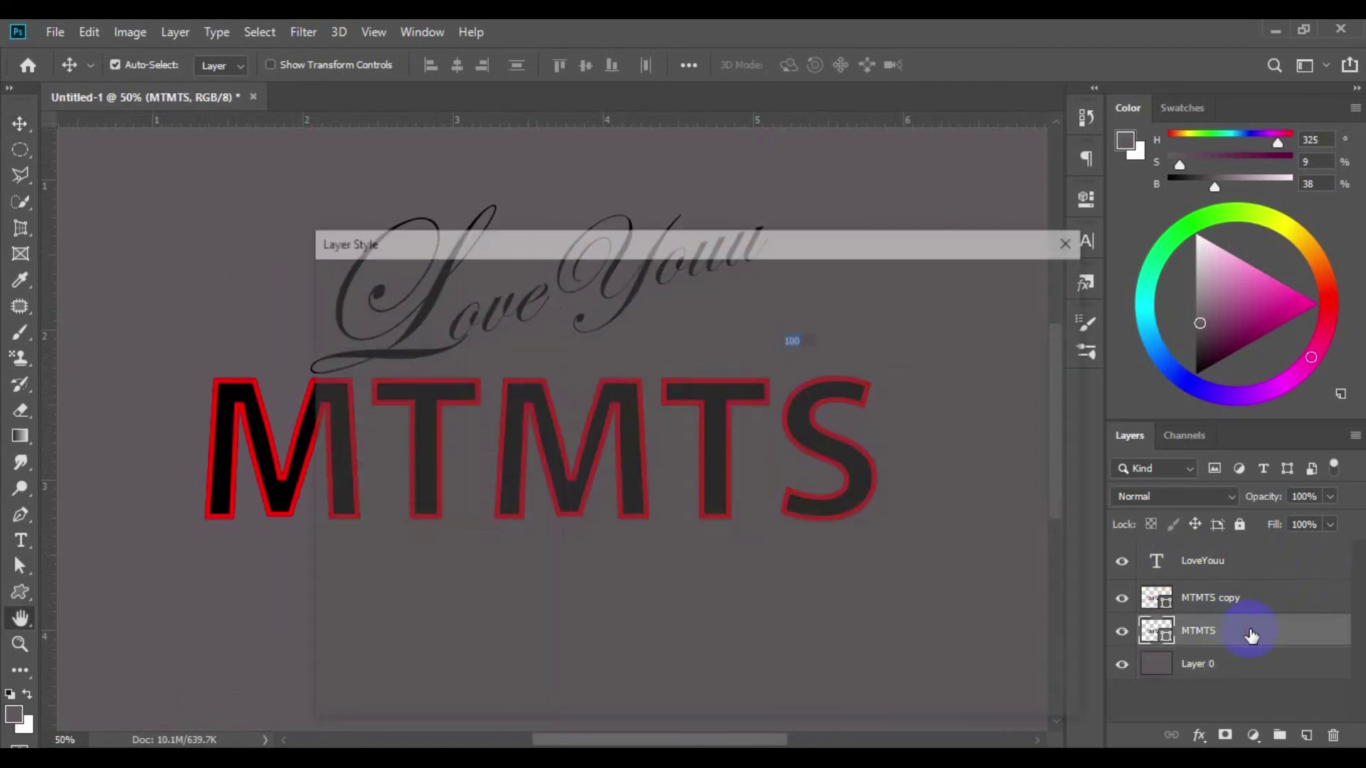
{"action": "left_click_drag", "start_coordinate": [686, 242], "coordinate": [1002, 166]}
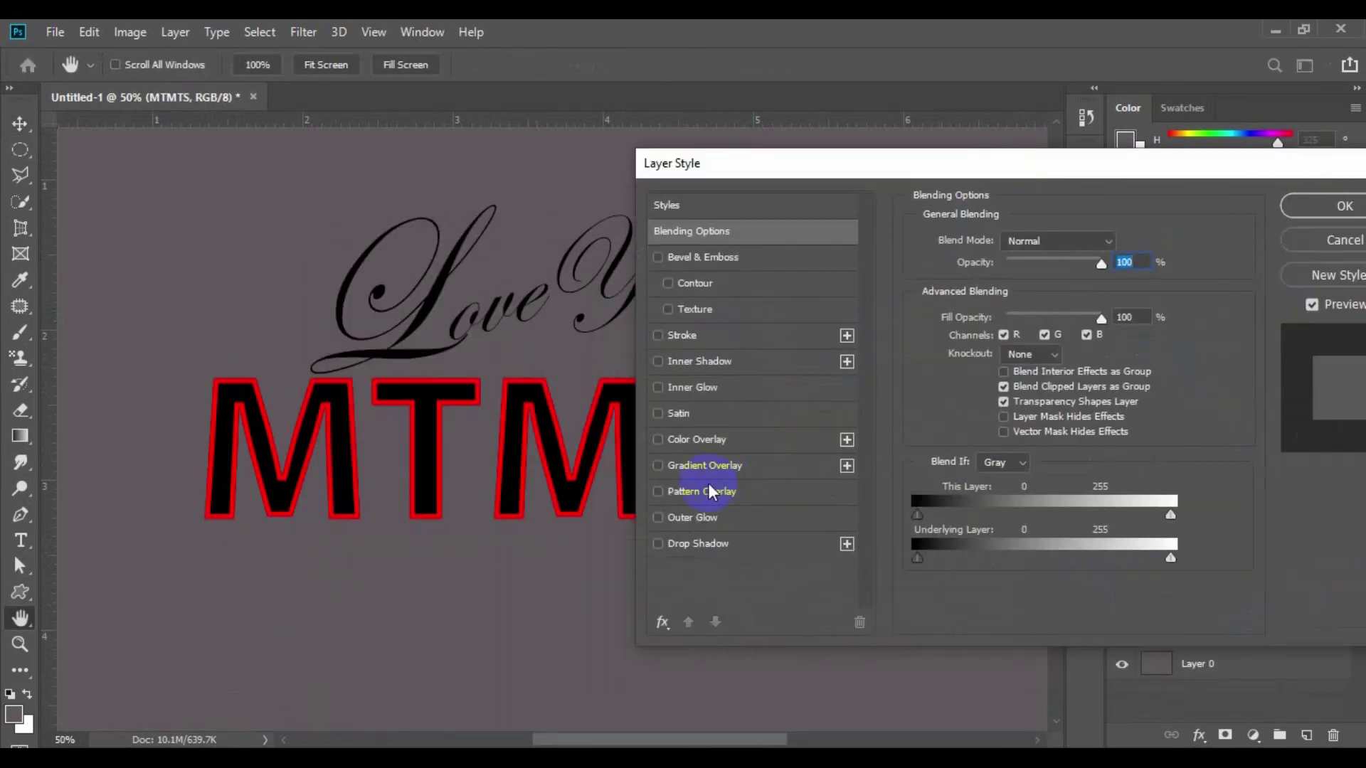
{"action": "left_click", "coordinate": [659, 466]}
{"action": "left_click", "coordinate": [716, 466]}
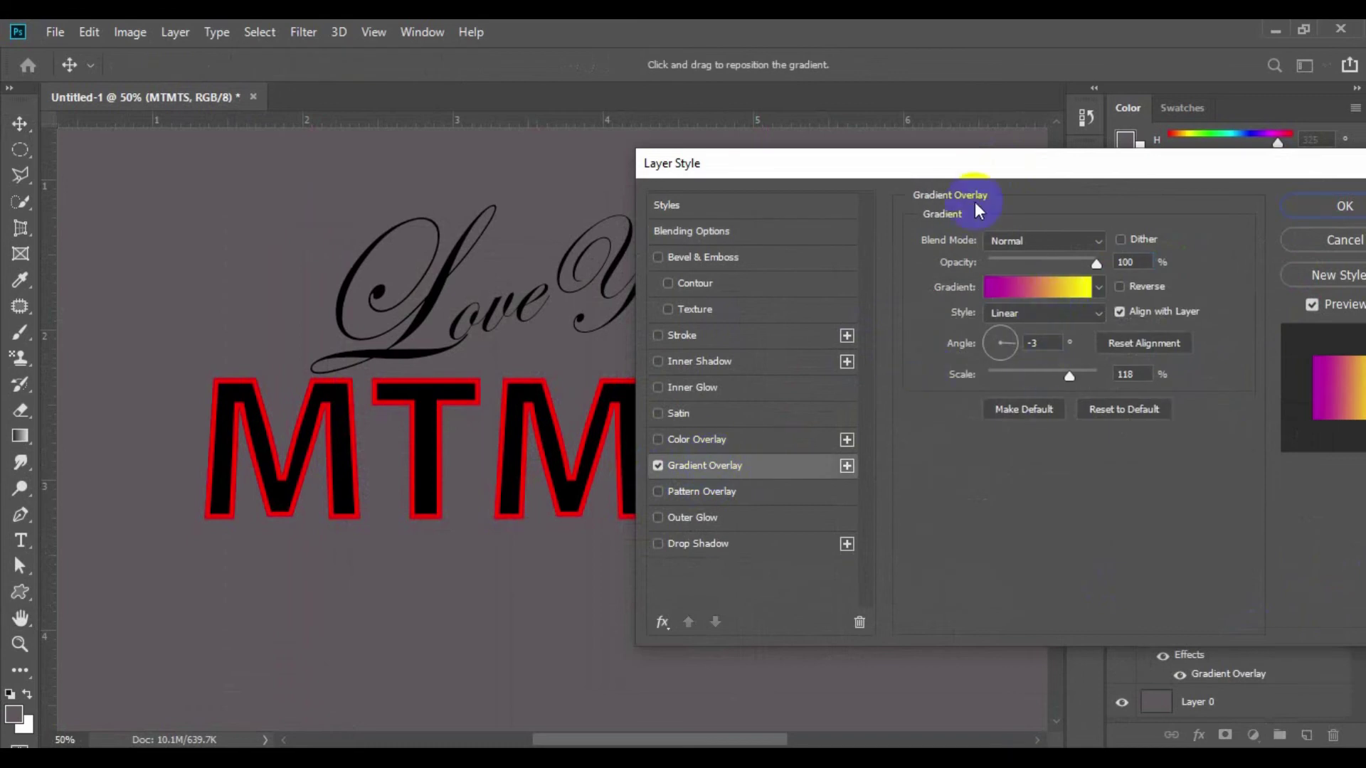
{"action": "mouse_move", "coordinate": [1006, 162]}
{"action": "left_mouse_down"}
{"action": "mouse_move", "coordinate": [385, 205]}
{"action": "mouse_move", "coordinate": [1030, 157]}
{"action": "mouse_move", "coordinate": [994, 155]}
{"action": "left_mouse_up"}
{"action": "left_click", "coordinate": [1325, 229]}
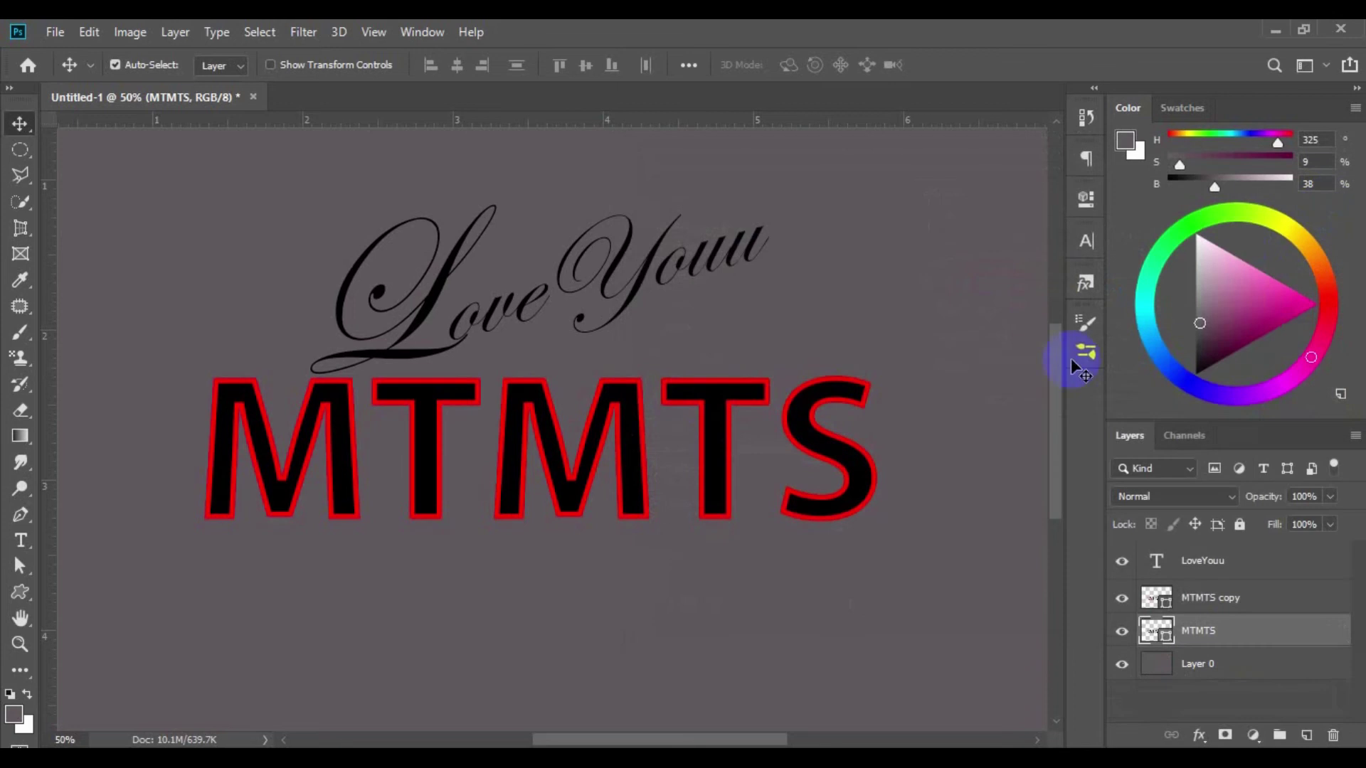
Align the MTMTS copy's red stroke to the outside of the letters
{"action": "left_click", "coordinate": [509, 389]}
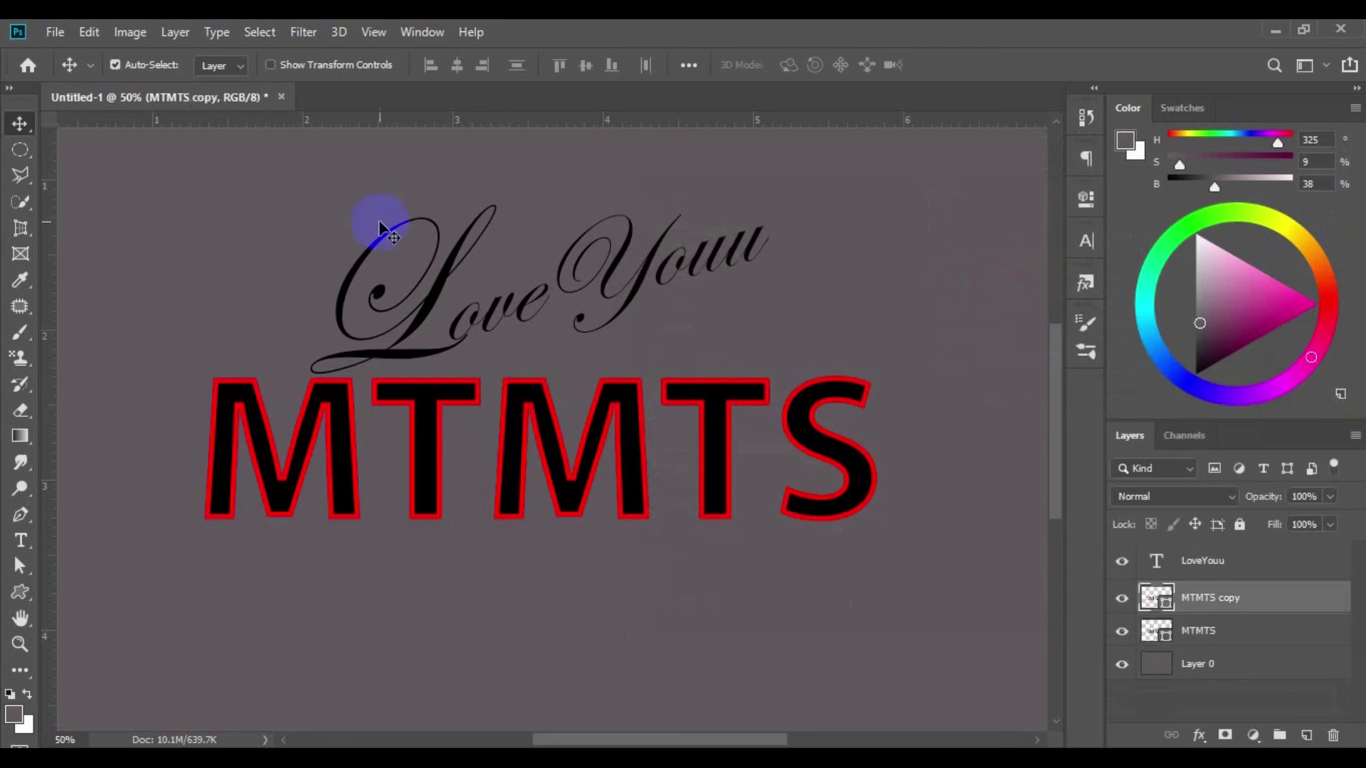
{"action": "left_click", "coordinate": [20, 567]}
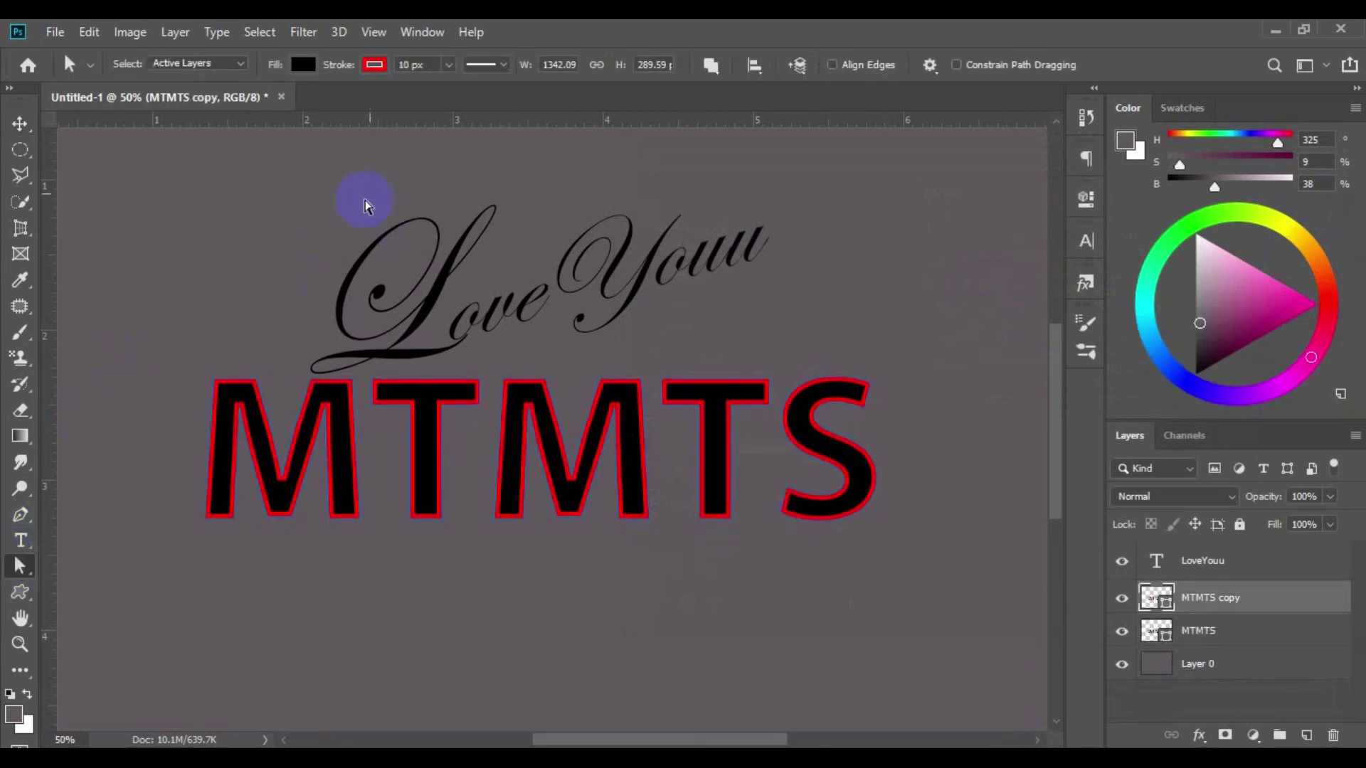
{"action": "left_click", "coordinate": [503, 65]}
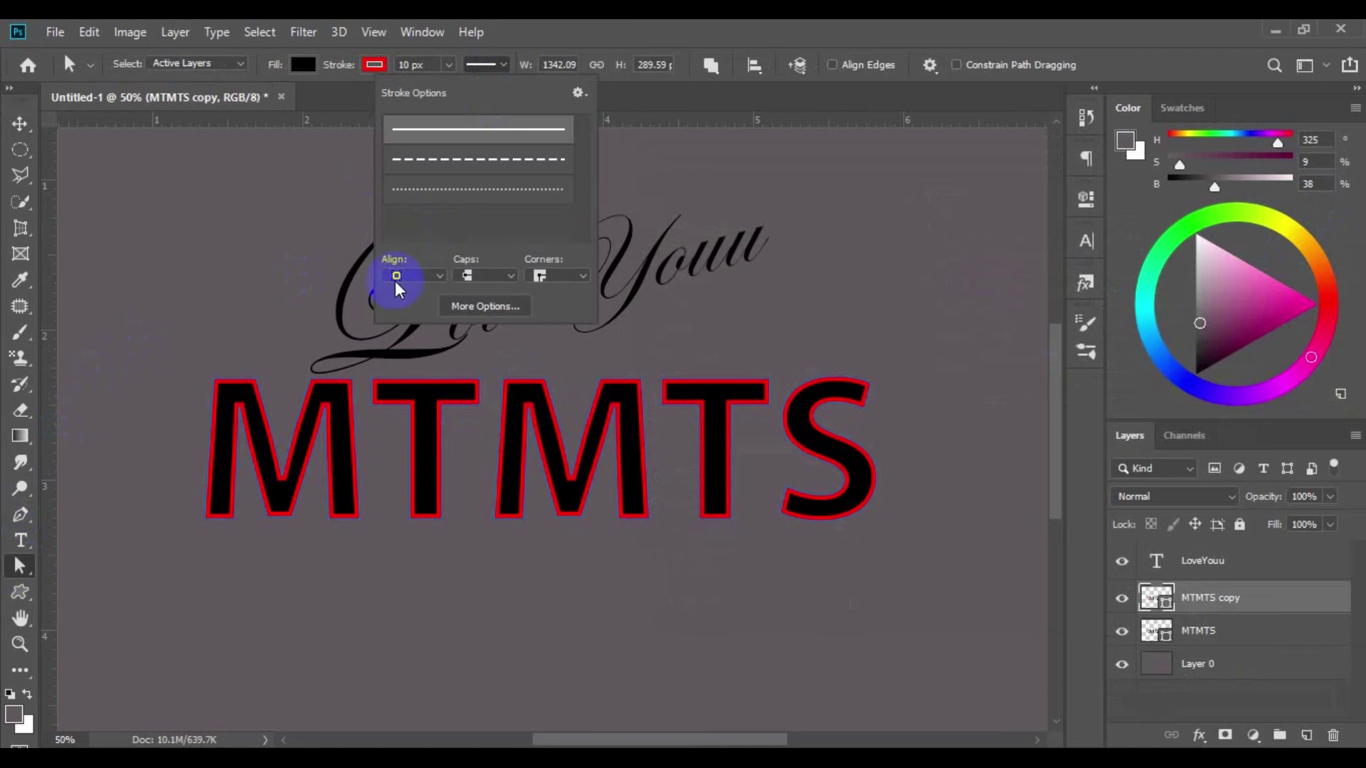
{"action": "left_click", "coordinate": [441, 277]}
{"action": "left_click", "coordinate": [420, 327]}
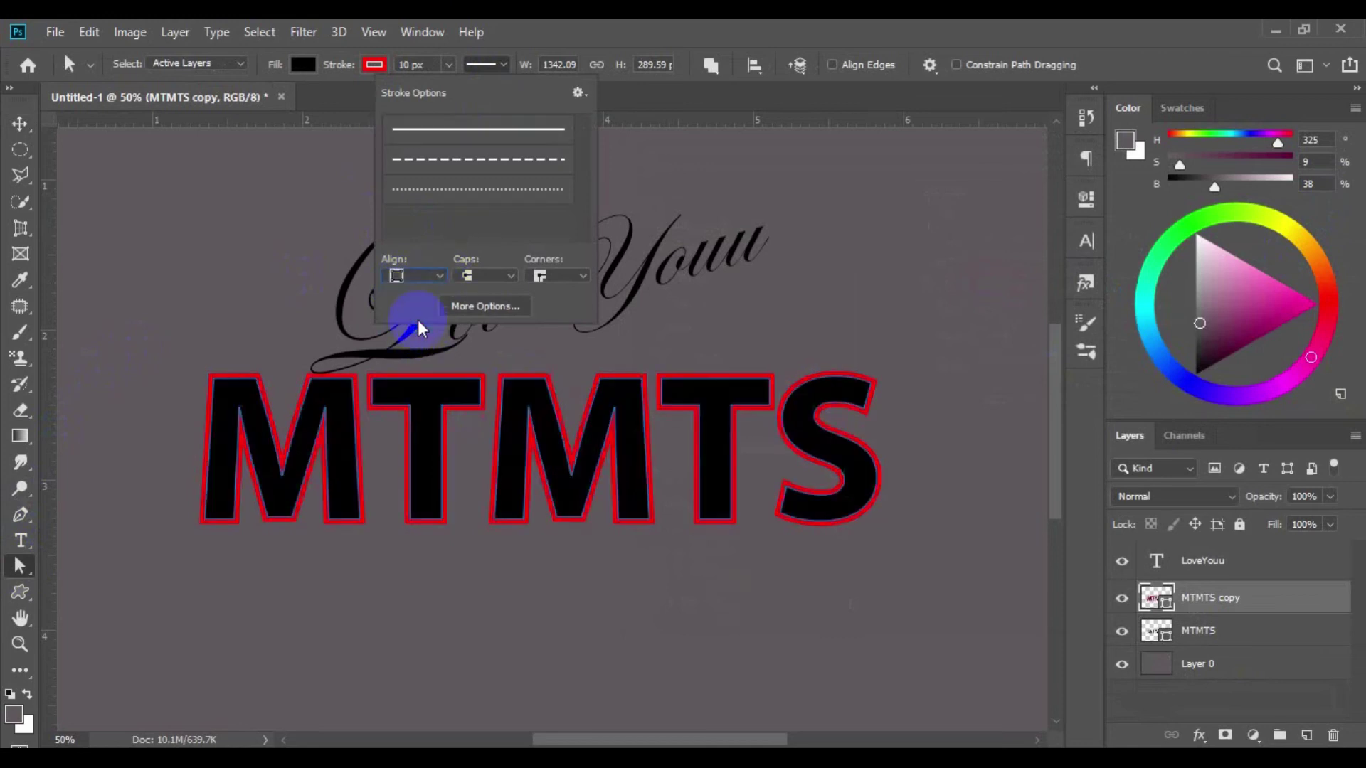
{"action": "left_click", "coordinate": [669, 346]}
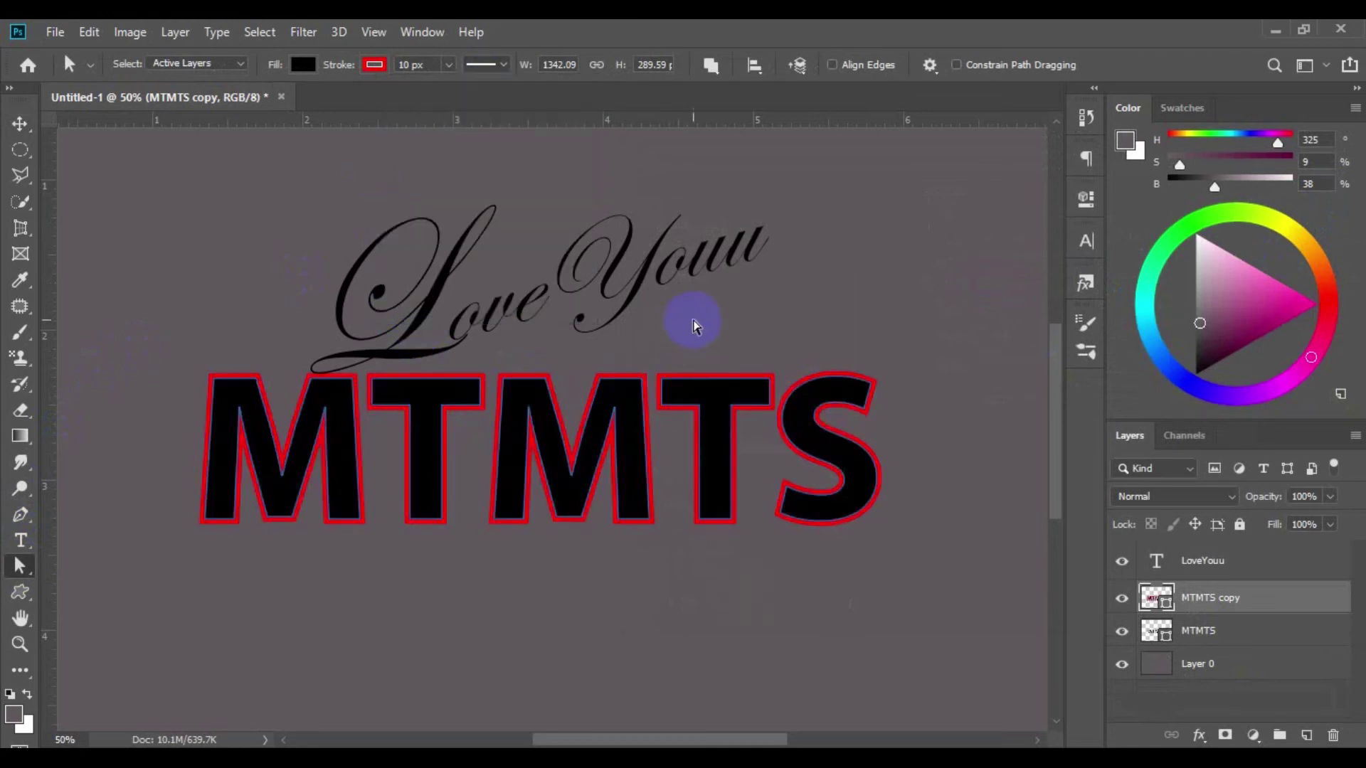
{"action": "left_click", "coordinate": [20, 124]}
Set the MTMTS copy's fill to None, leaving only its red outline
{"action": "left_click", "coordinate": [160, 186]}
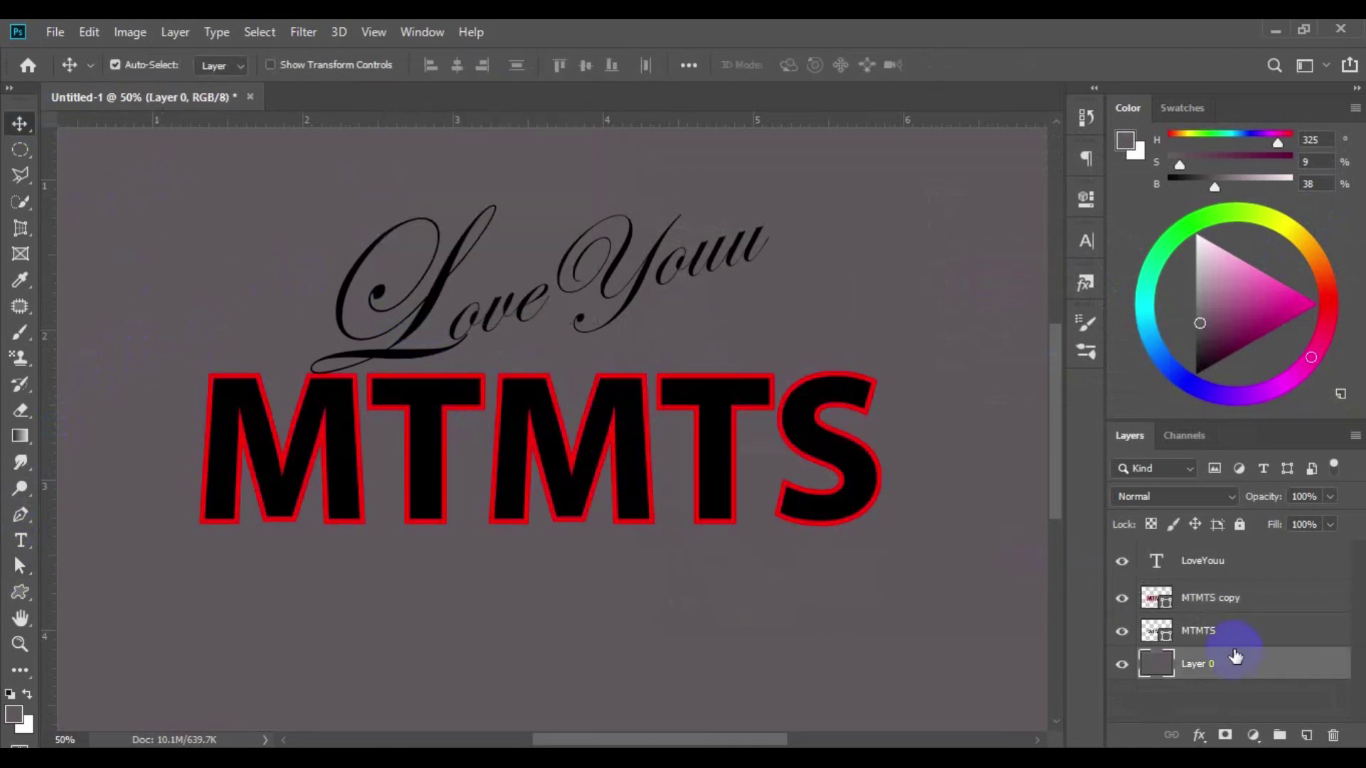
{"action": "double_click", "coordinate": [1212, 632]}
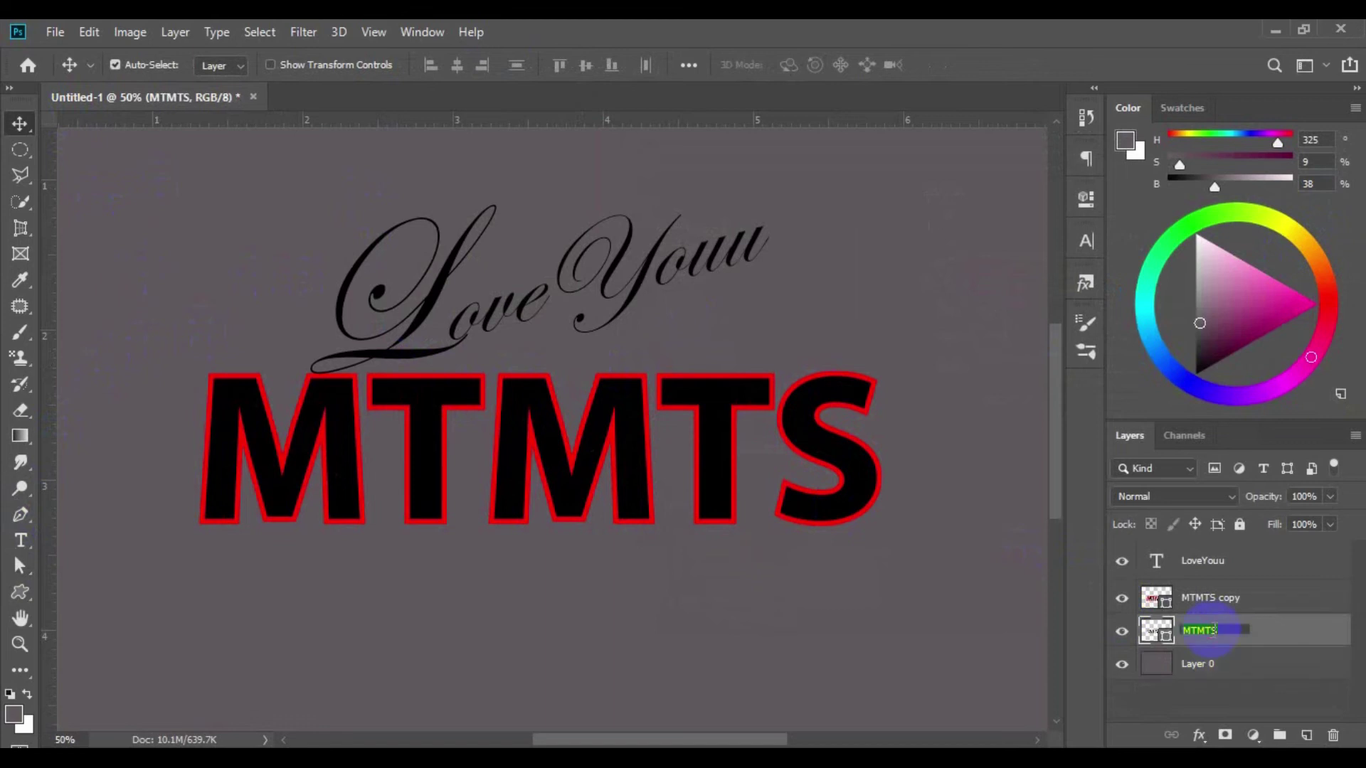
{"action": "left_click", "coordinate": [1222, 600]}
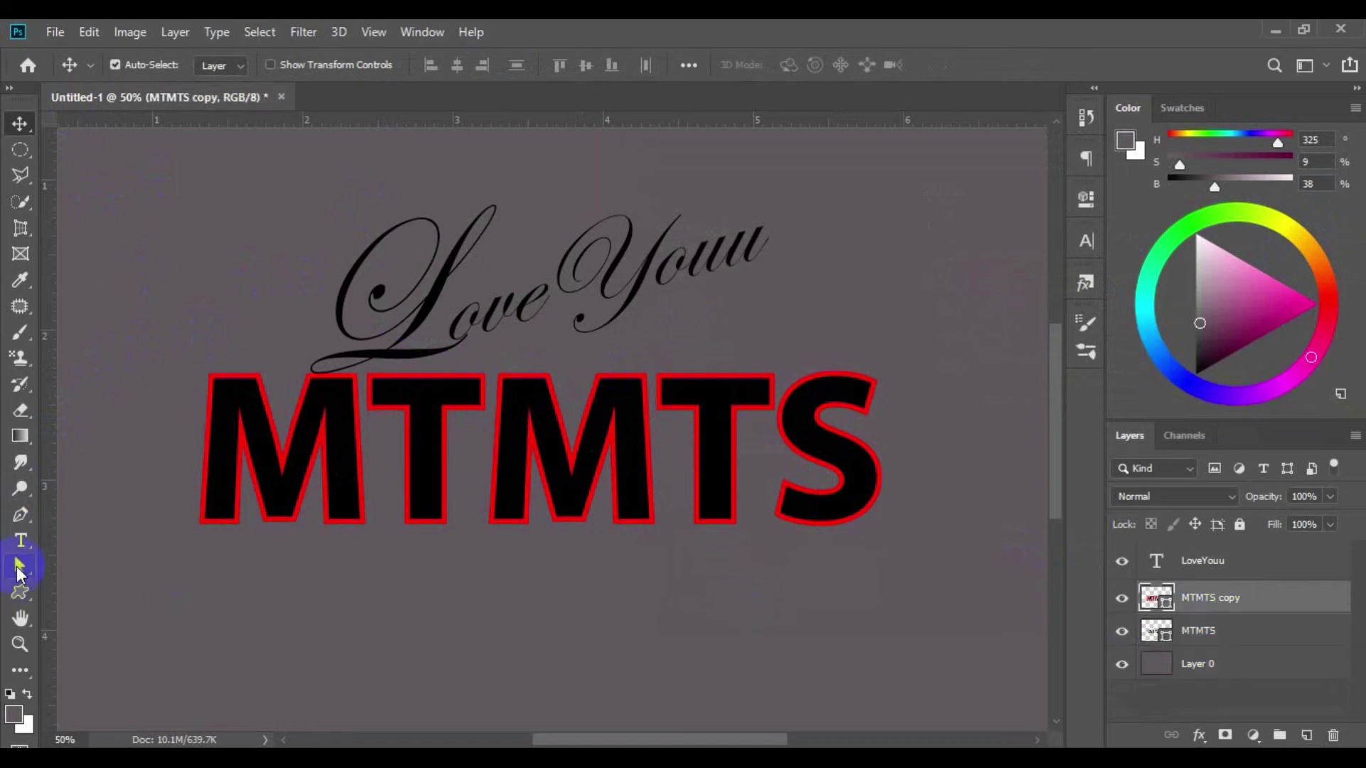
{"action": "left_click", "coordinate": [20, 567]}
{"action": "left_click", "coordinate": [307, 64]}
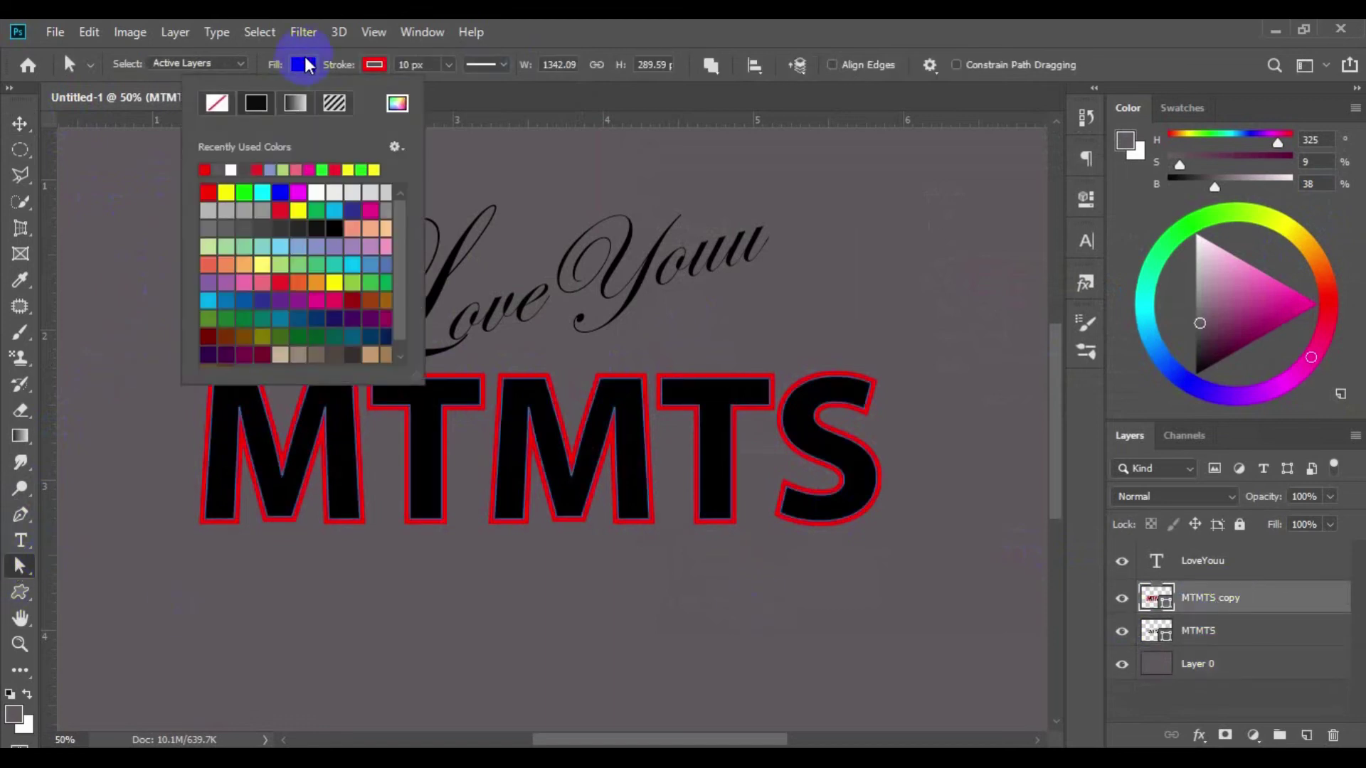
{"action": "left_click", "coordinate": [217, 103]}
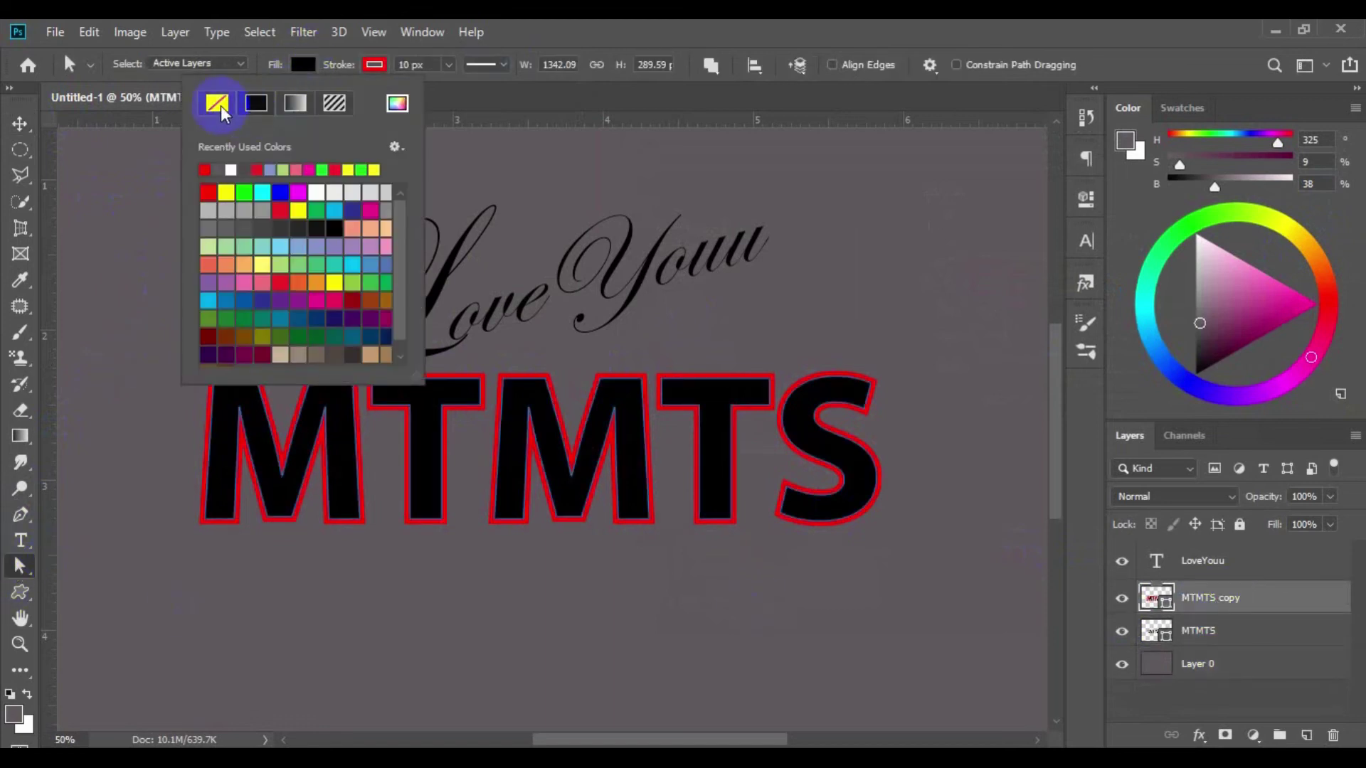
{"action": "left_click", "coordinate": [765, 315]}
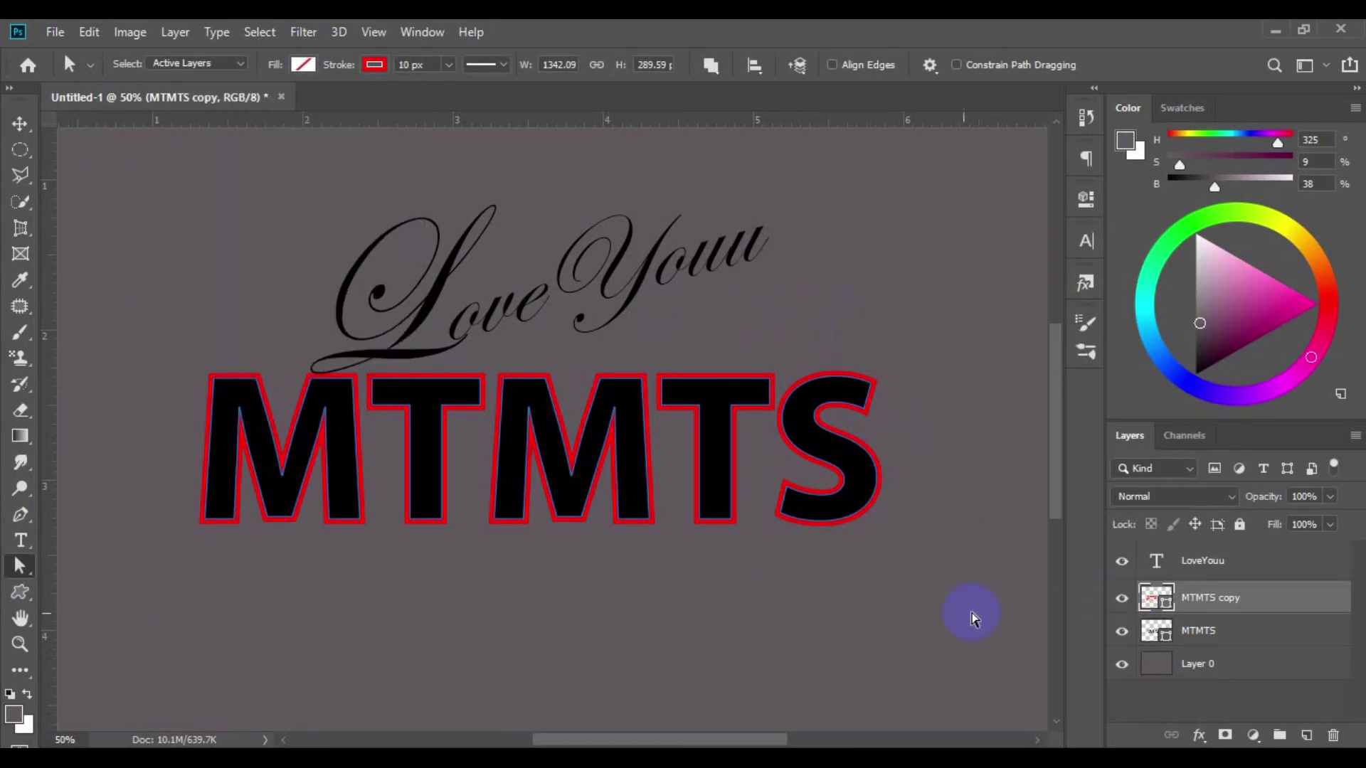
{"action": "left_click", "coordinate": [906, 619]}
Toggle the MTMTS copy and MTMTS layer visibility to compare, then select MTMTS
{"action": "left_click", "coordinate": [1123, 599]}
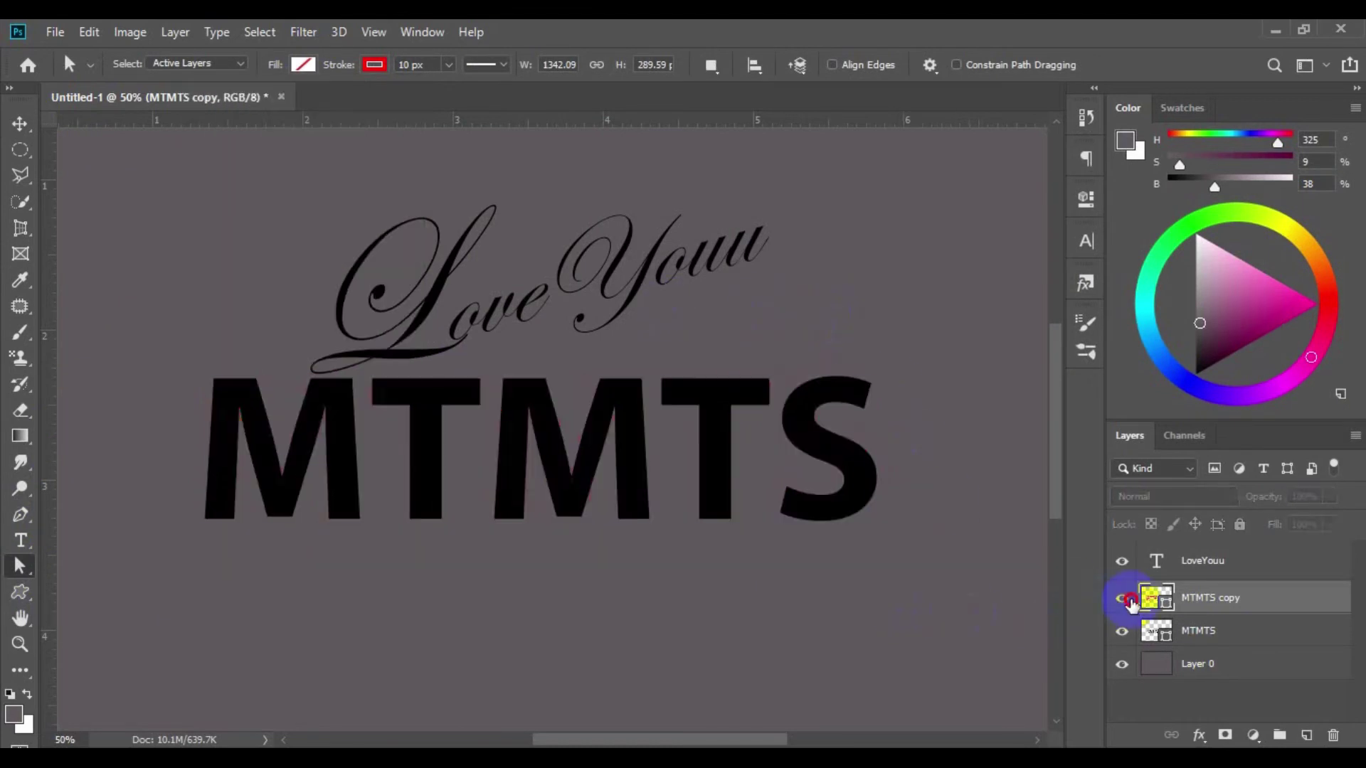
{"action": "left_click", "coordinate": [1123, 633]}
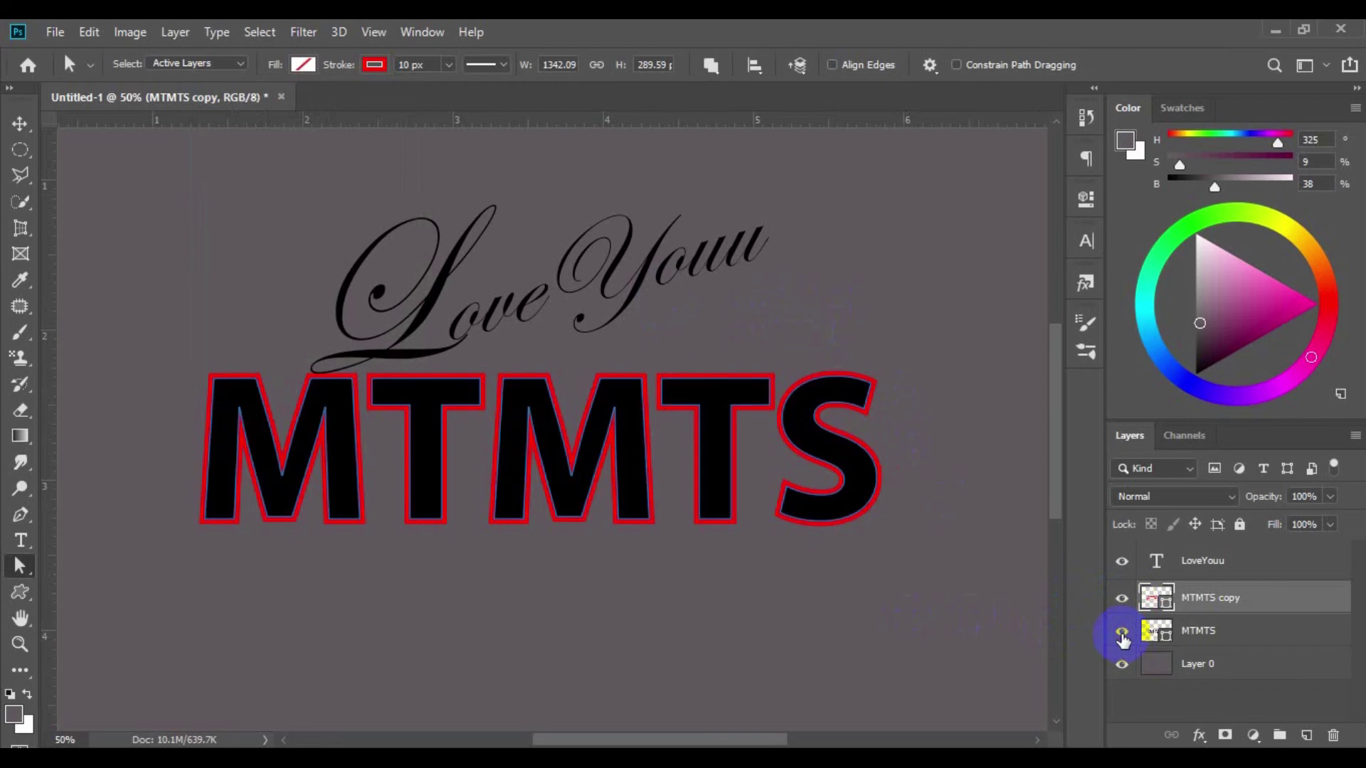
{"action": "left_click", "coordinate": [20, 123]}
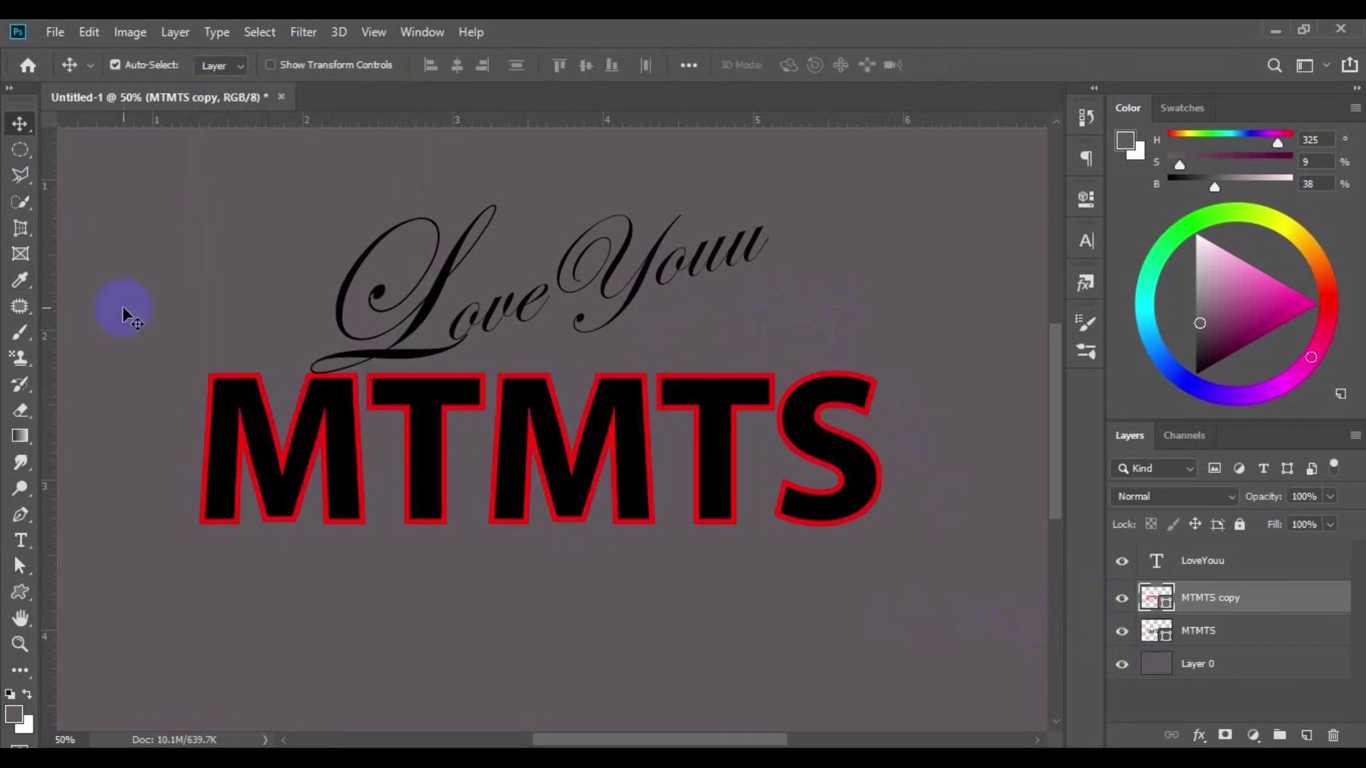
{"action": "left_click", "coordinate": [1250, 632]}
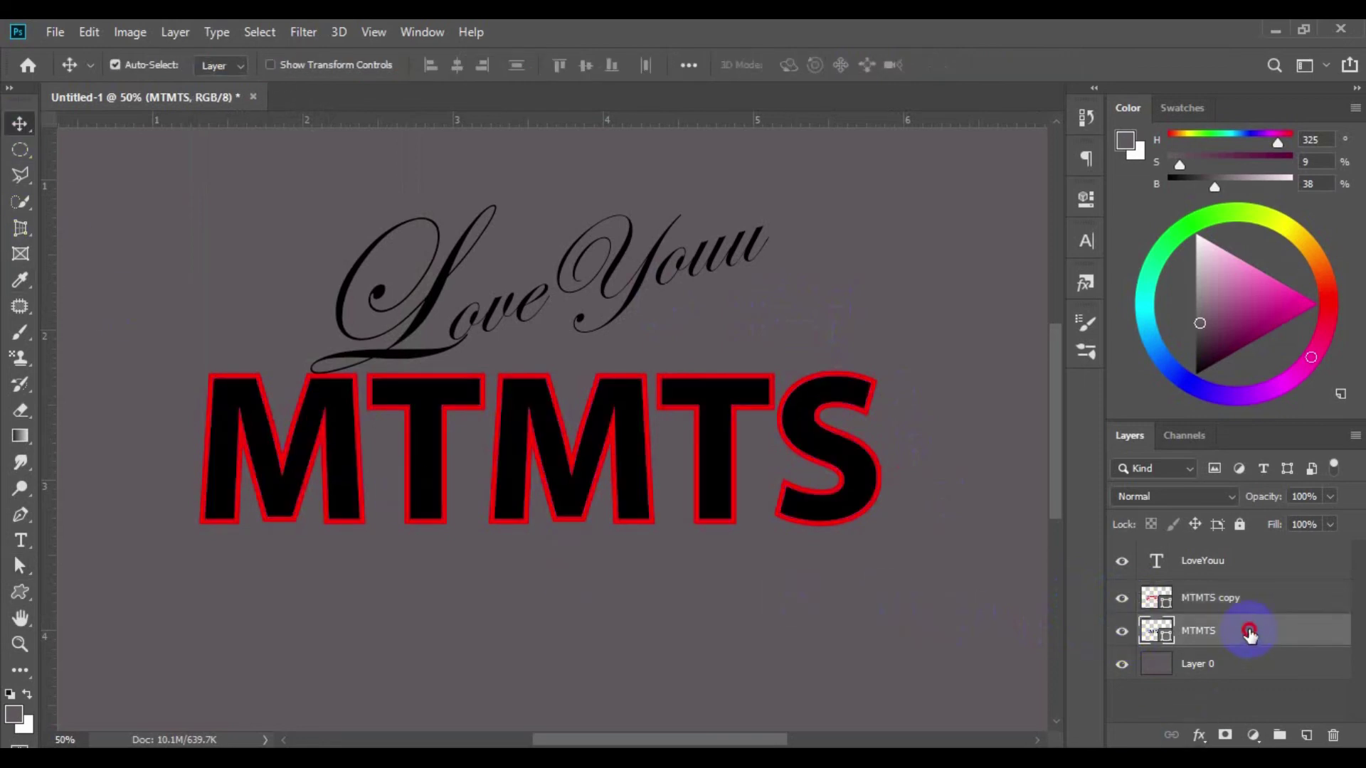
Add a Gradient Overlay to the MTMTS layer and open its Gradient Editor
{"action": "double_click", "coordinate": [1204, 635]}
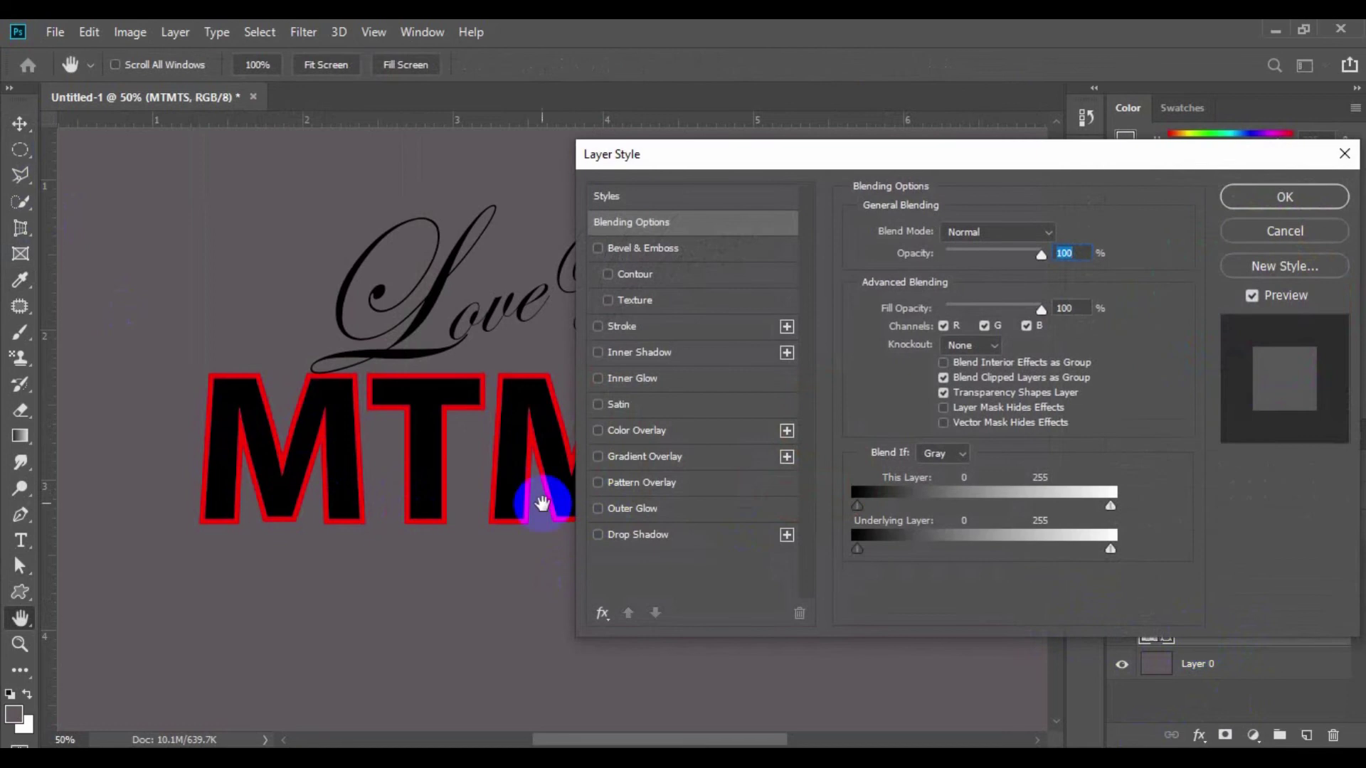
{"action": "left_click", "coordinate": [599, 456]}
{"action": "left_click", "coordinate": [681, 459]}
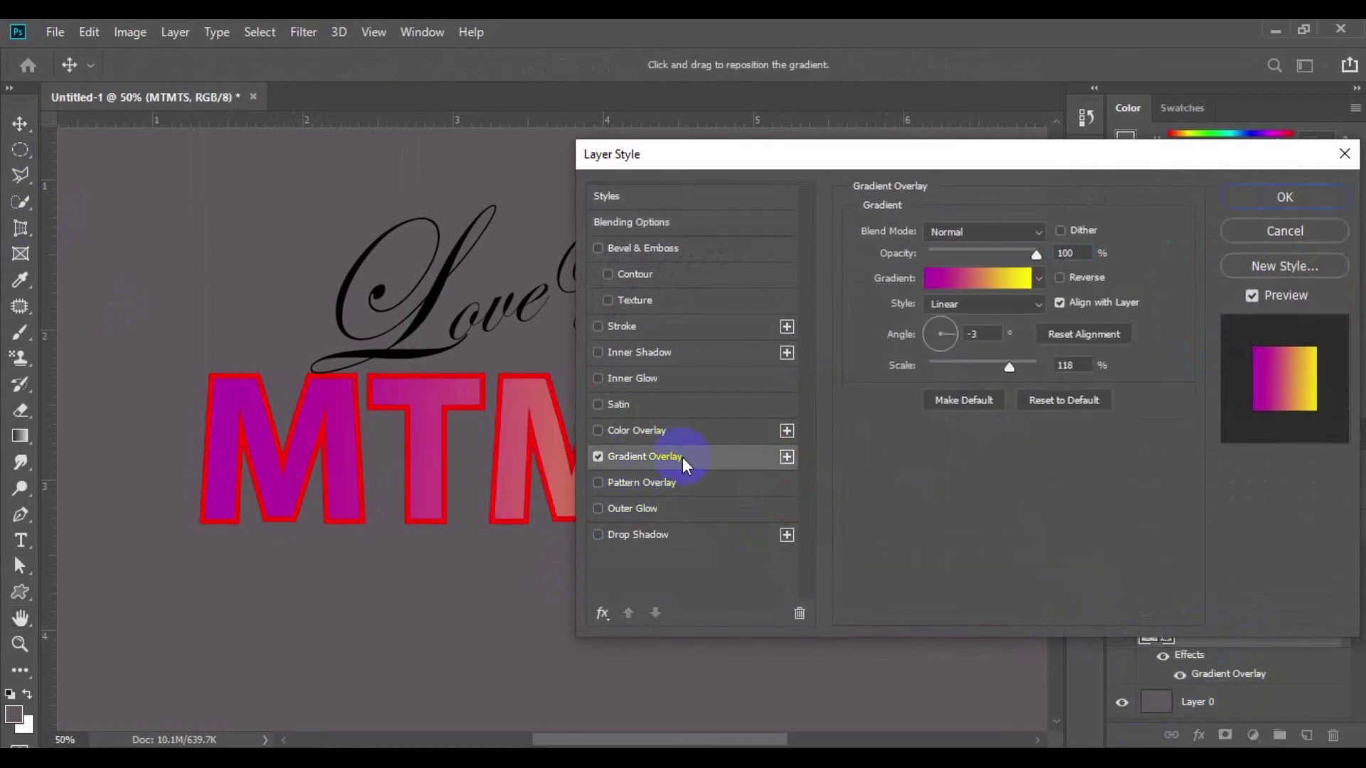
{"action": "left_click", "coordinate": [976, 278]}
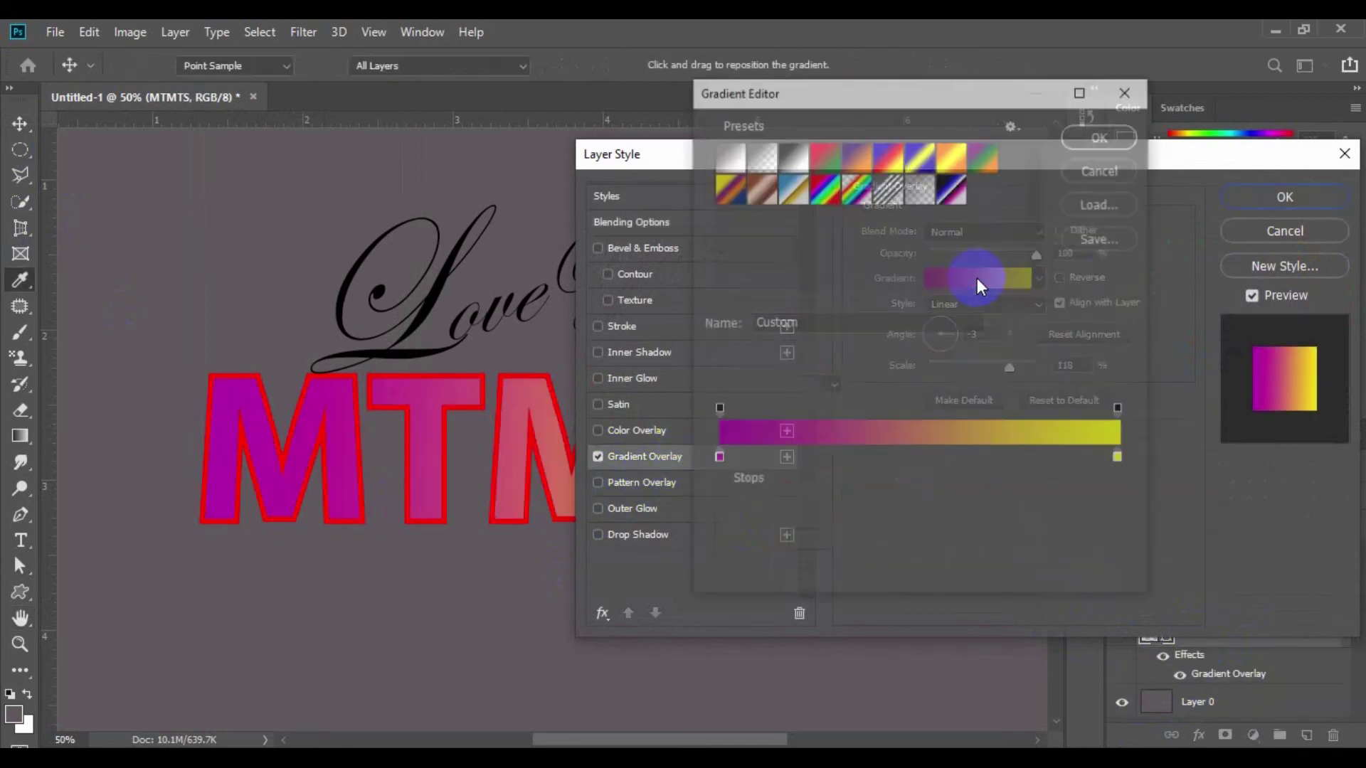
Recolour the gradient's left stop to black
{"action": "left_click", "coordinate": [717, 459]}
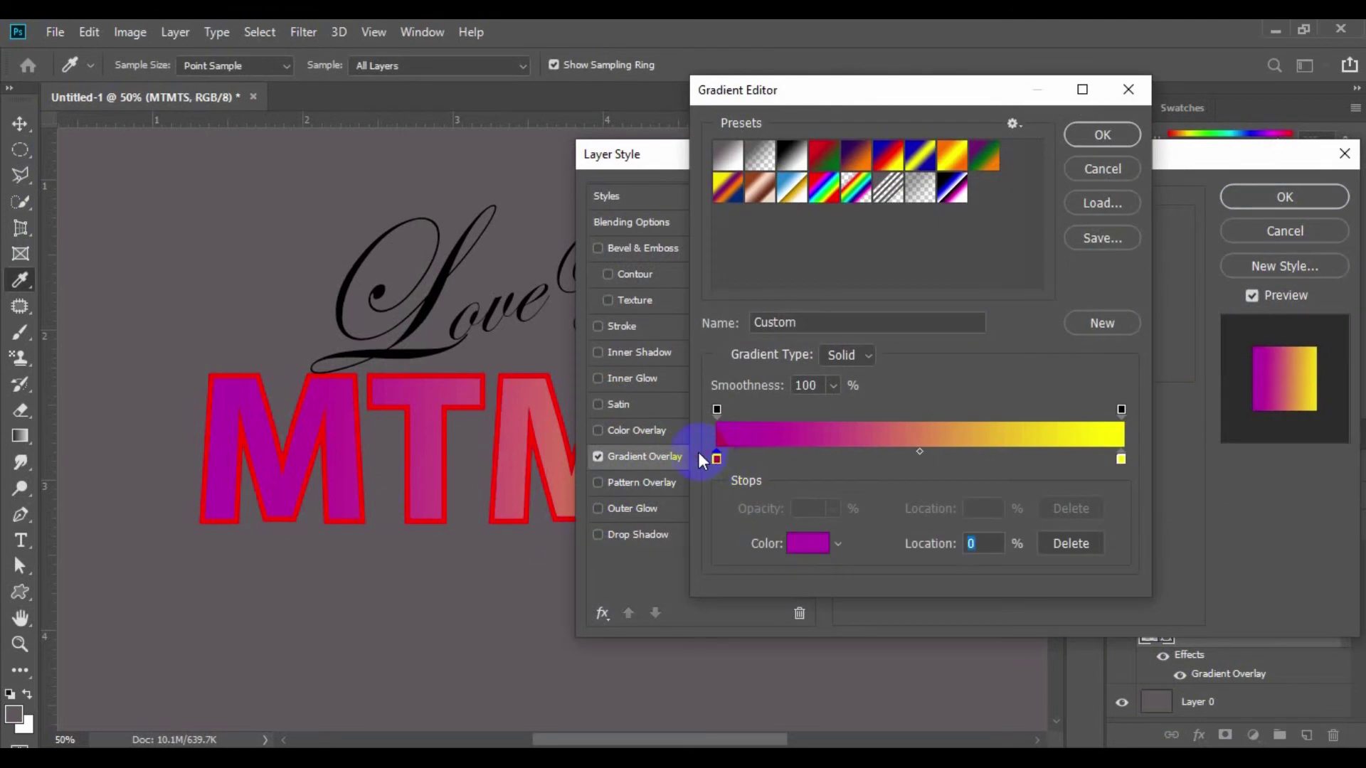
{"action": "double_click", "coordinate": [716, 457]}
{"action": "left_click", "coordinate": [554, 275]}
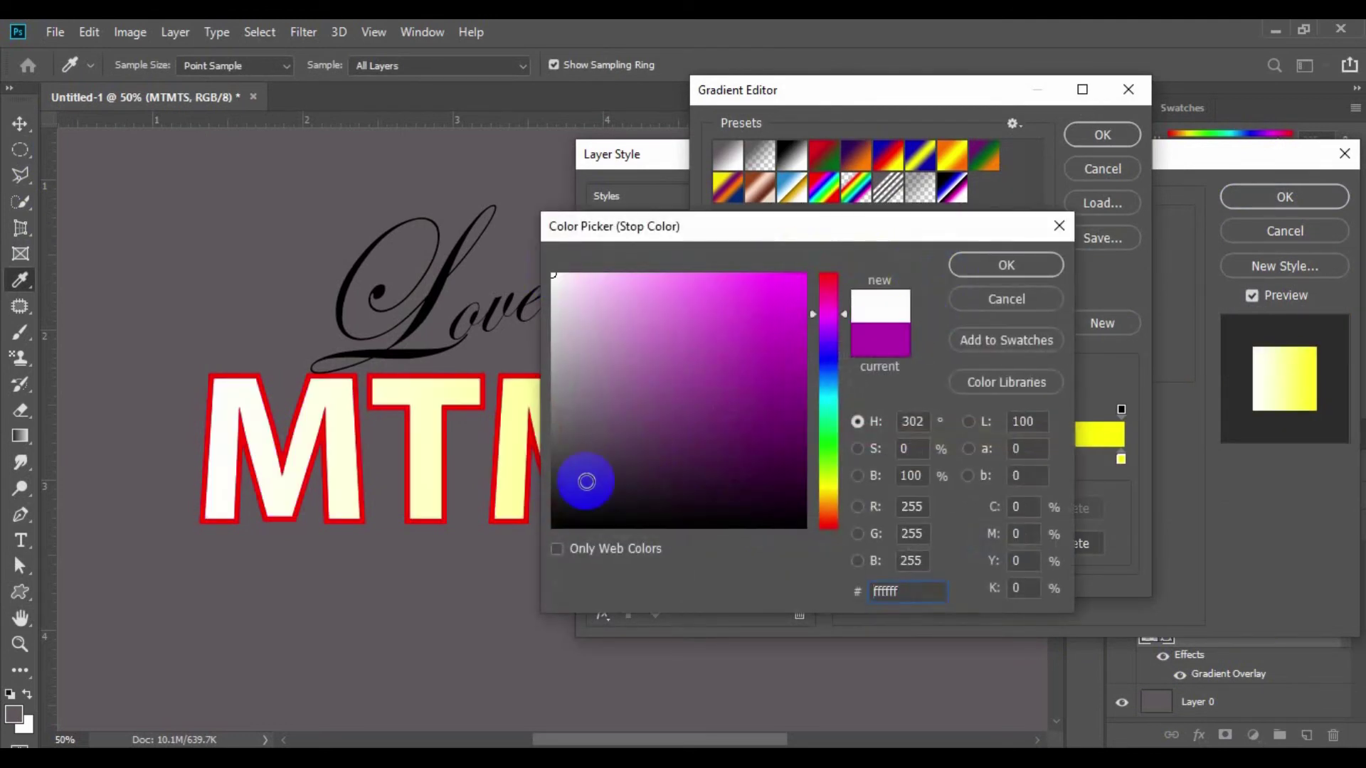
{"action": "left_click_drag", "start_coordinate": [585, 478], "coordinate": [503, 552]}
{"action": "left_click", "coordinate": [1006, 265]}
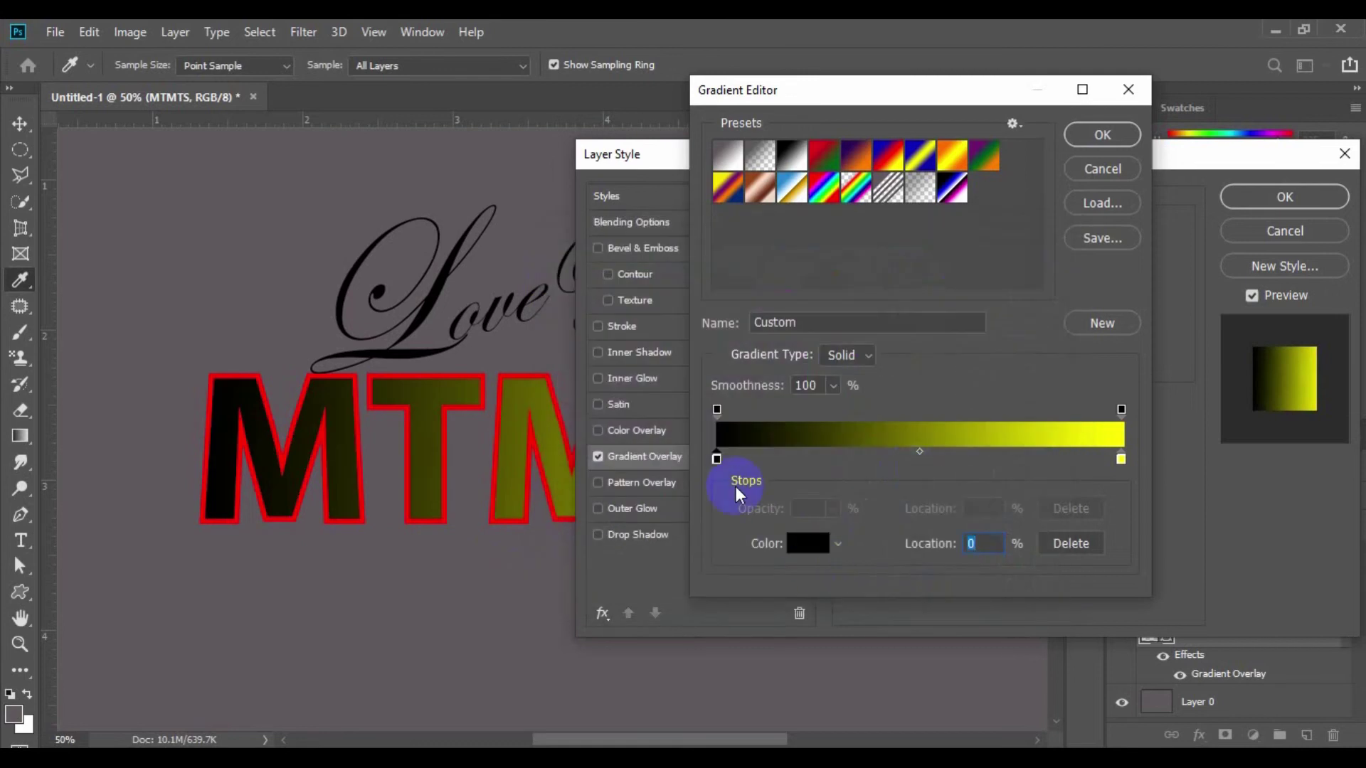
Add a deep blue colour stop at 23%
{"action": "left_click", "coordinate": [791, 459]}
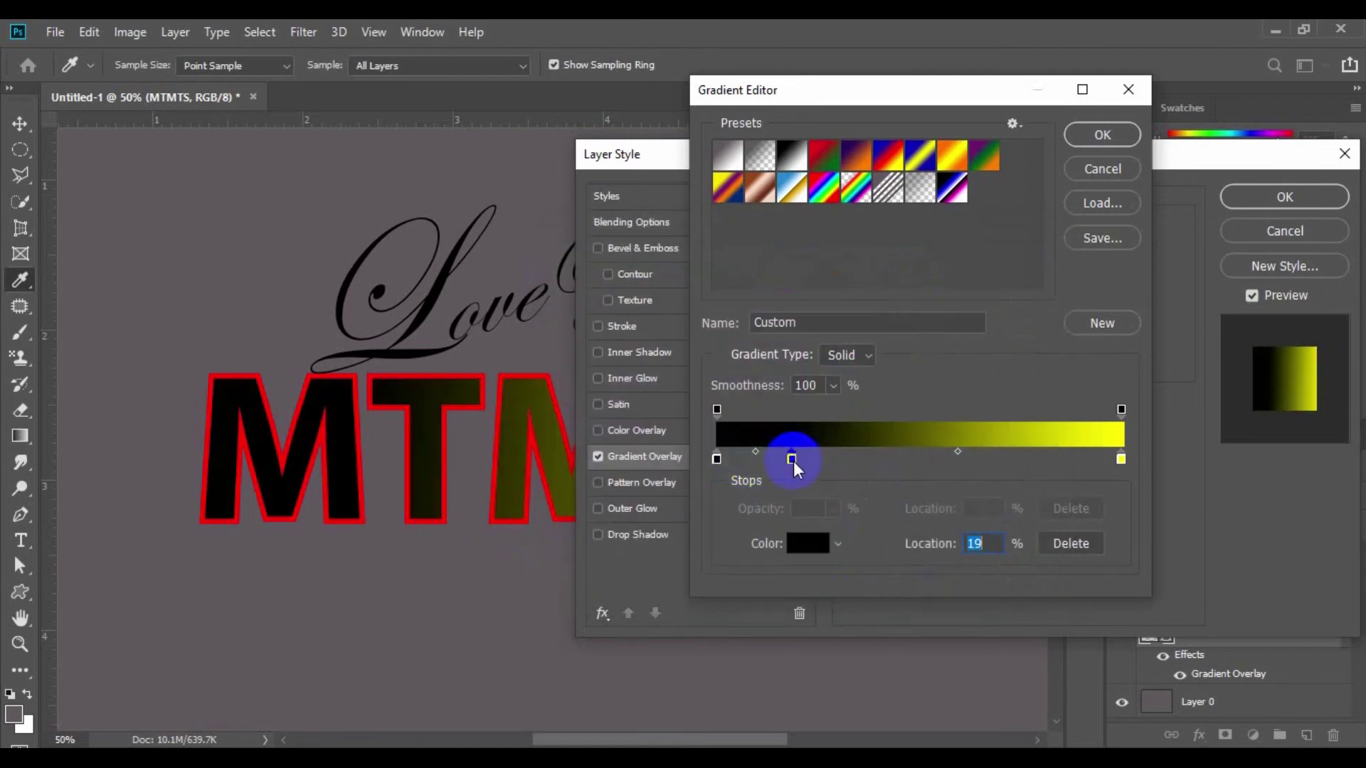
{"action": "left_click_drag", "start_coordinate": [795, 464], "coordinate": [804, 462]}
{"action": "double_click", "coordinate": [804, 461]}
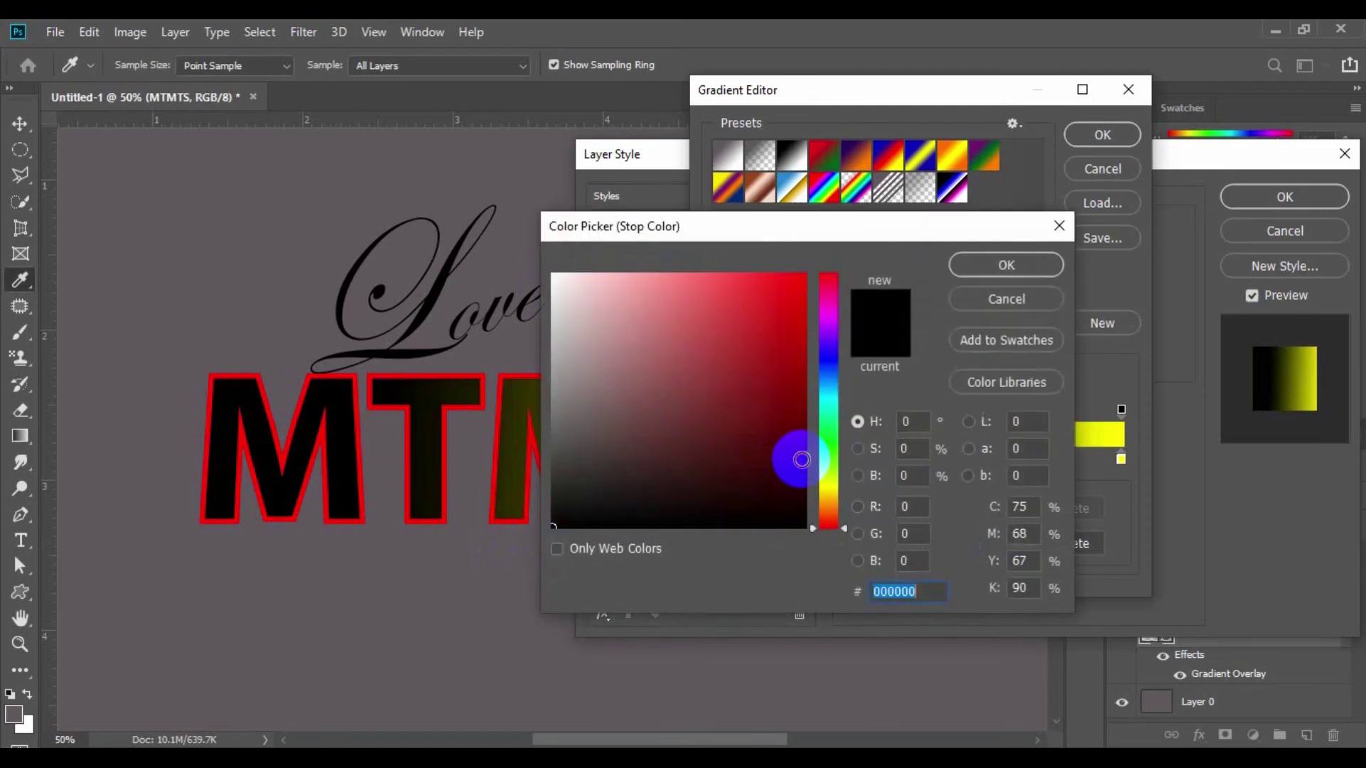
{"action": "left_click", "coordinate": [829, 360]}
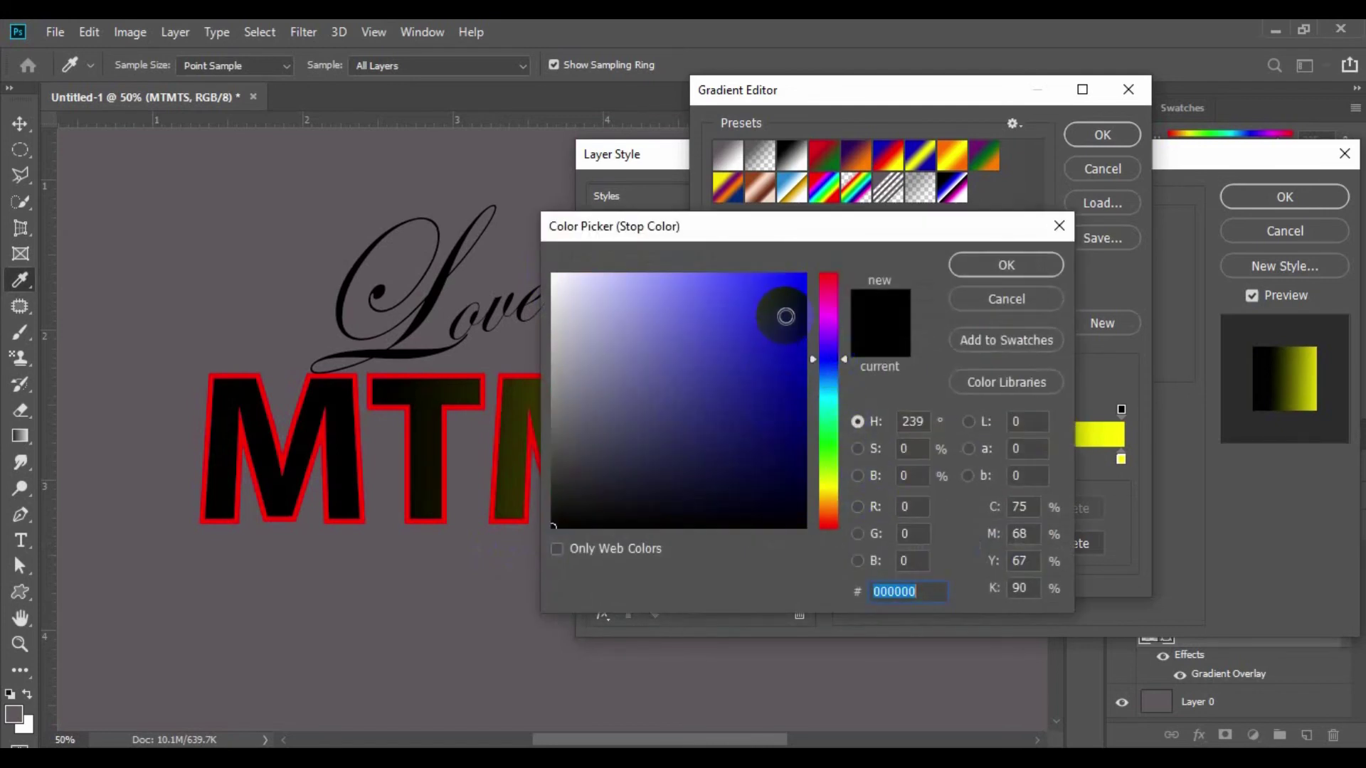
{"action": "left_click_drag", "start_coordinate": [802, 329], "coordinate": [807, 405]}
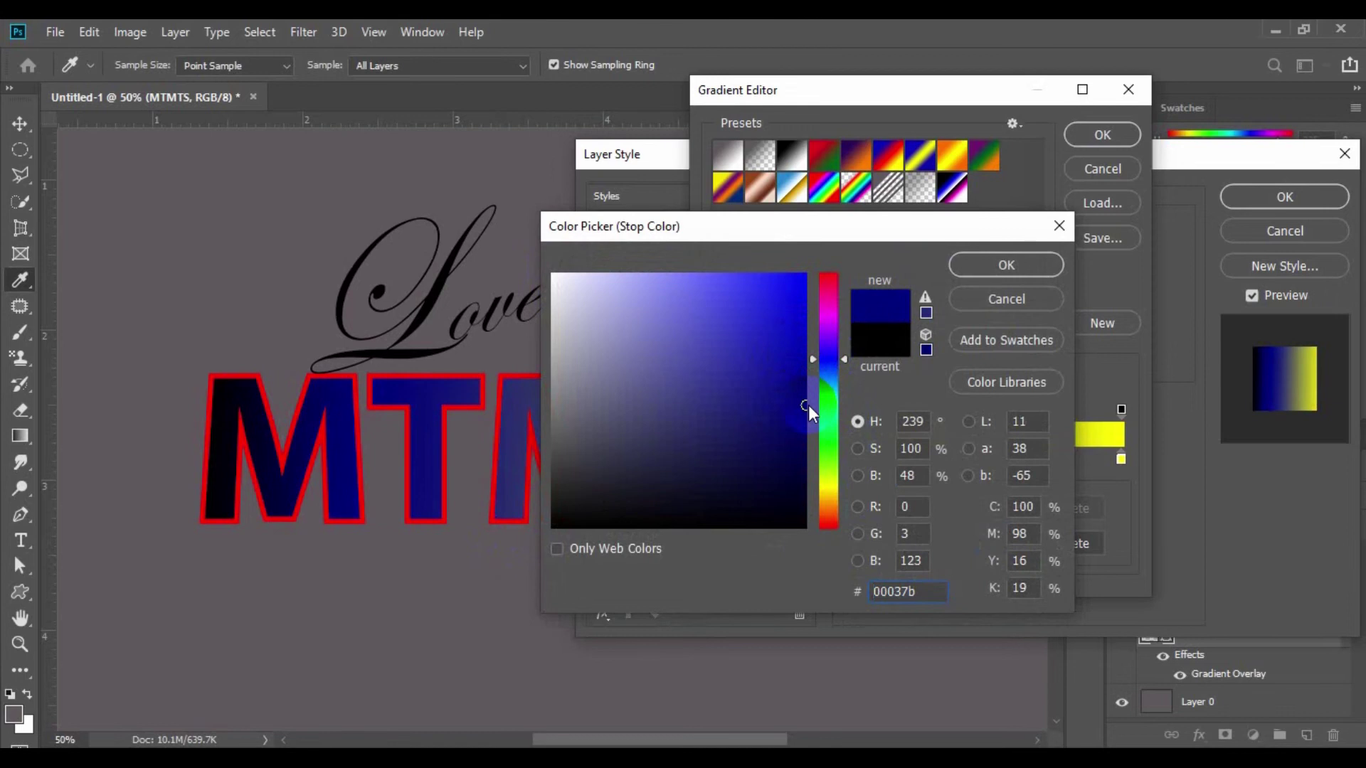
{"action": "left_click", "coordinate": [996, 266]}
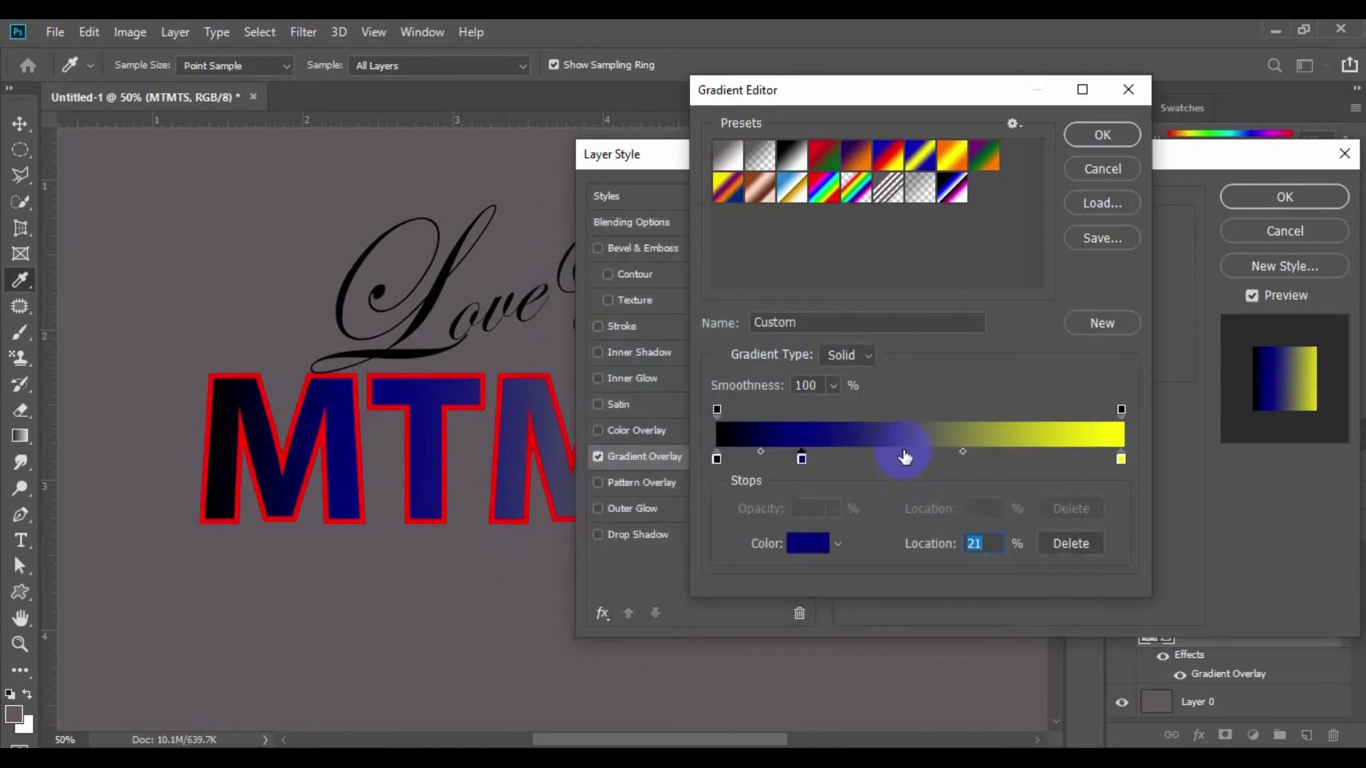
{"action": "left_click_drag", "start_coordinate": [905, 457], "coordinate": [896, 454]}
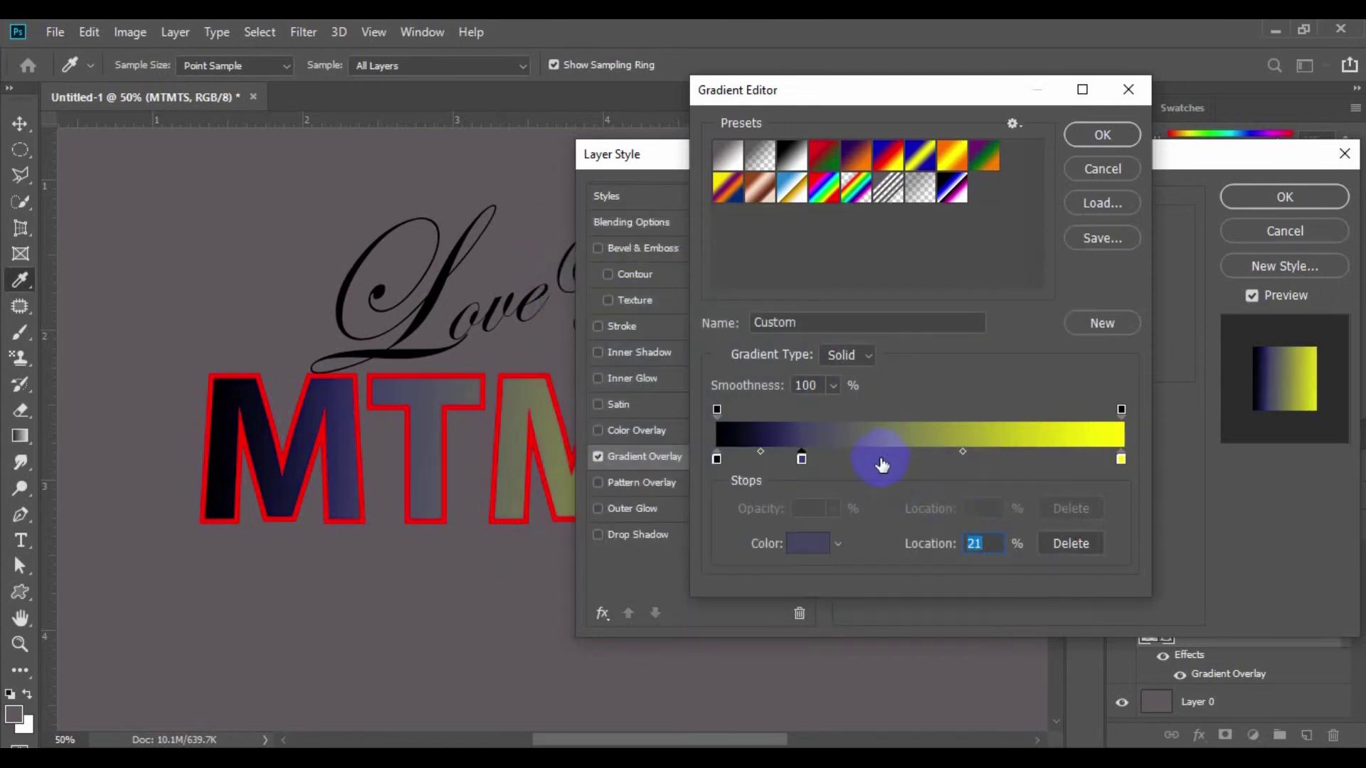
{"action": "key", "text": "ctrl+z"}
Add a white stop at 45% with a black stop right beside it
{"action": "left_click", "coordinate": [855, 459]}
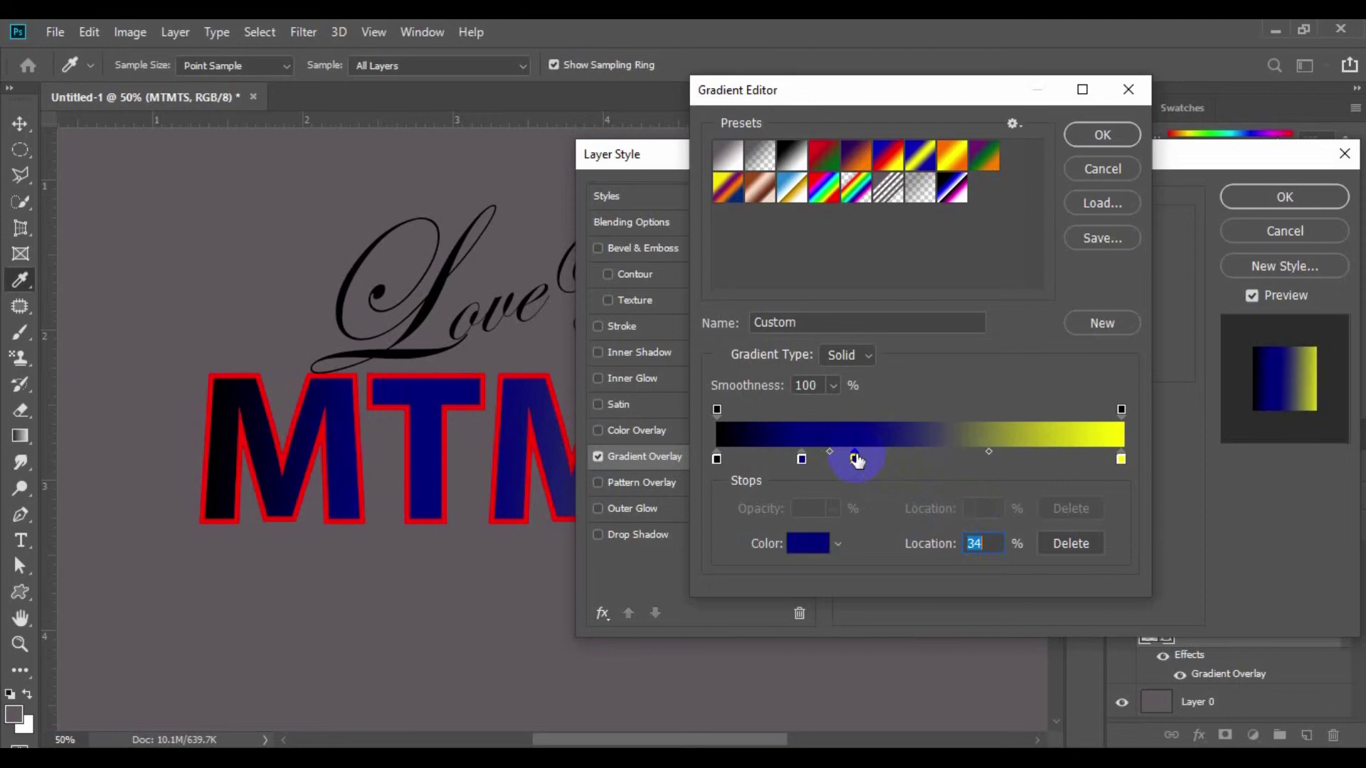
{"action": "left_click_drag", "start_coordinate": [856, 460], "coordinate": [889, 463]}
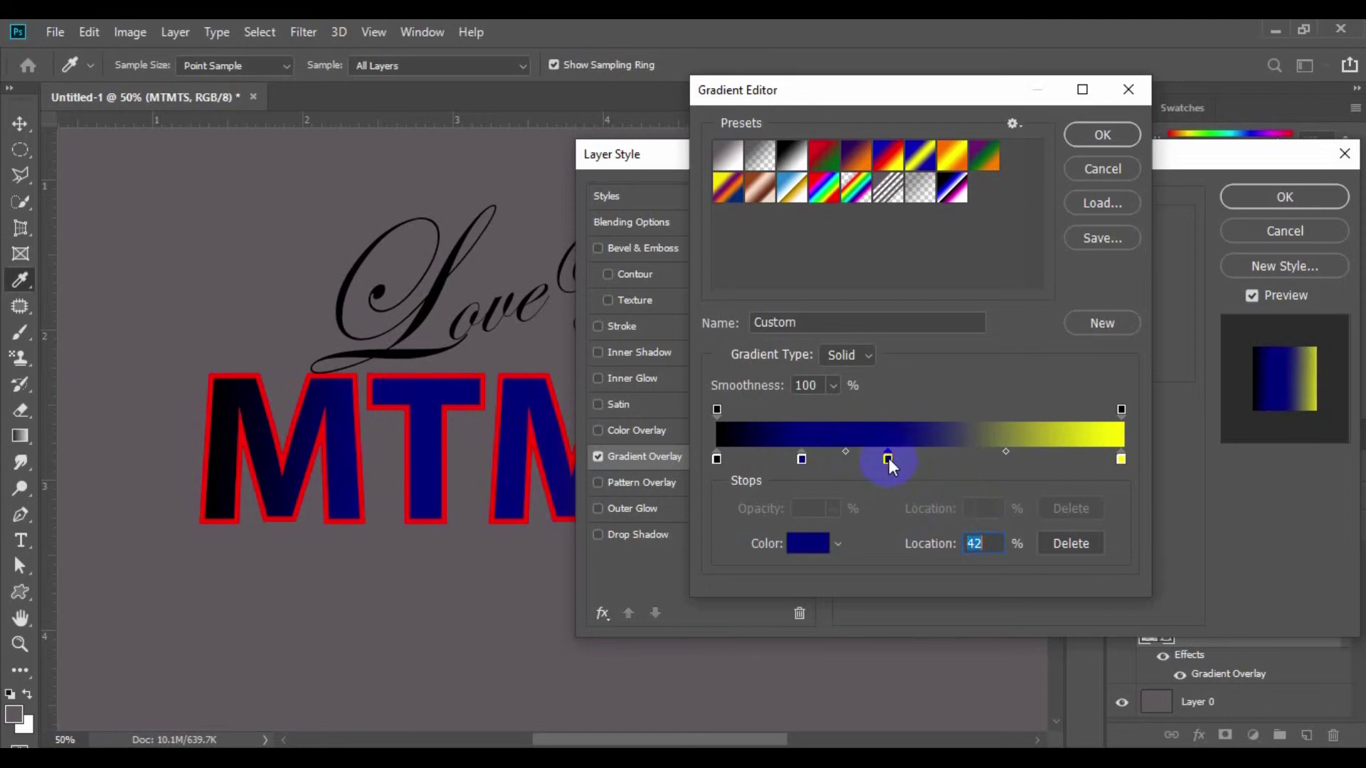
{"action": "double_click", "coordinate": [890, 459]}
{"action": "left_click_drag", "start_coordinate": [595, 304], "coordinate": [481, 216]}
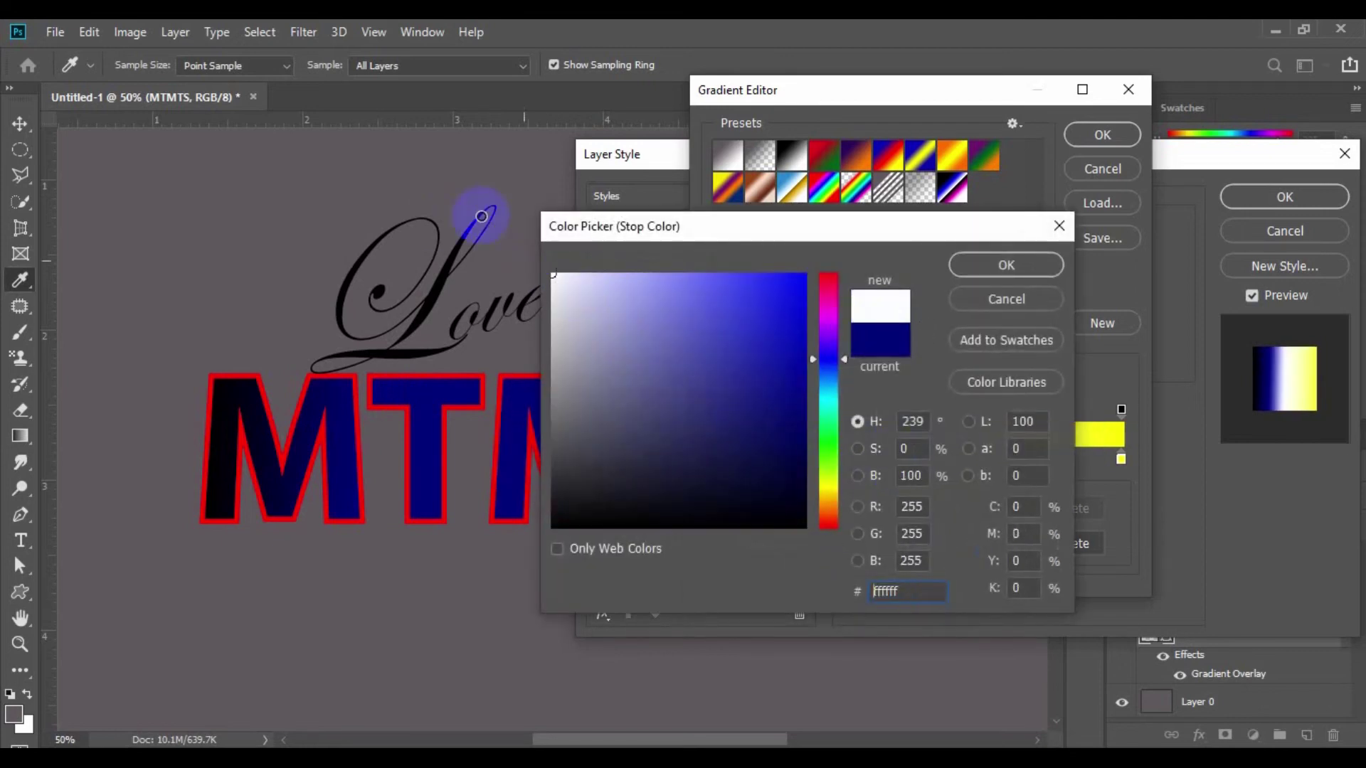
{"action": "left_click", "coordinate": [1040, 271]}
{"action": "left_click", "coordinate": [890, 459]}
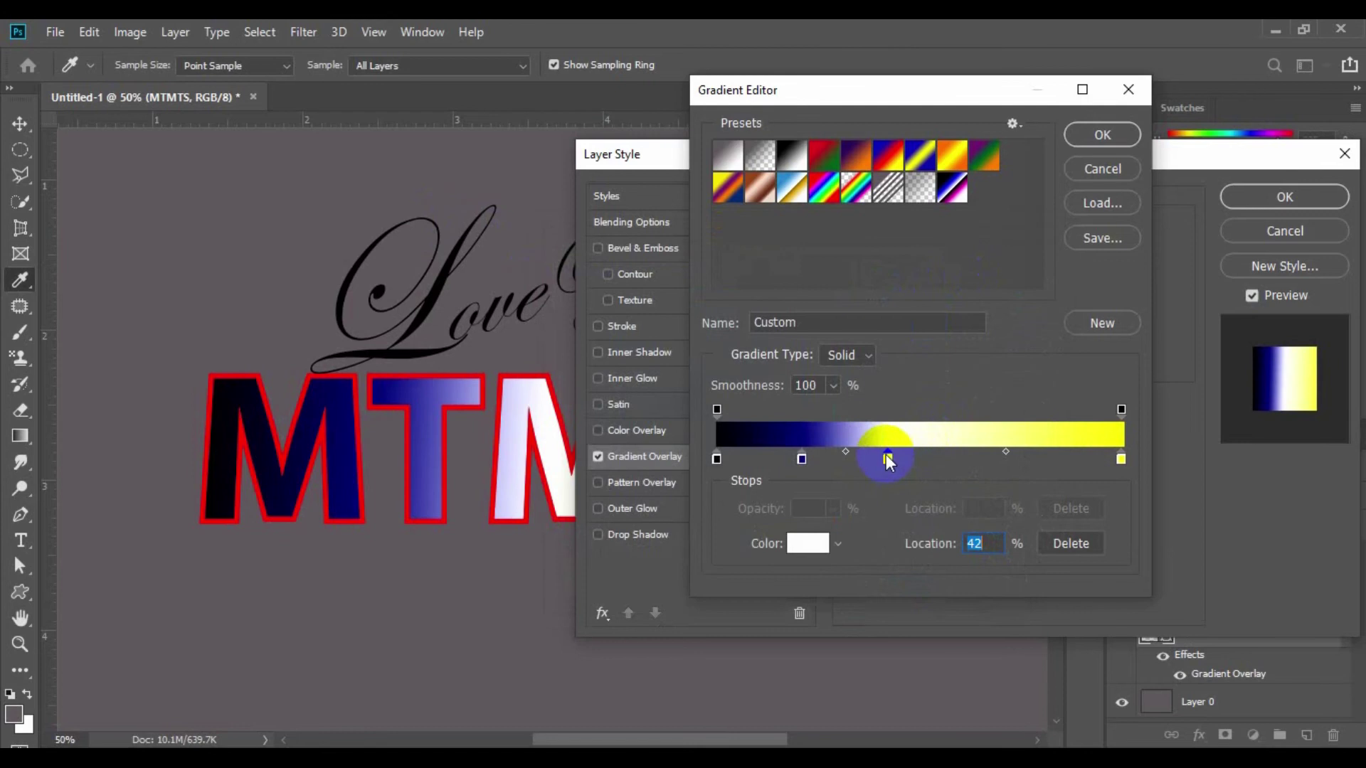
{"action": "left_click_drag", "start_coordinate": [889, 461], "coordinate": [978, 461]}
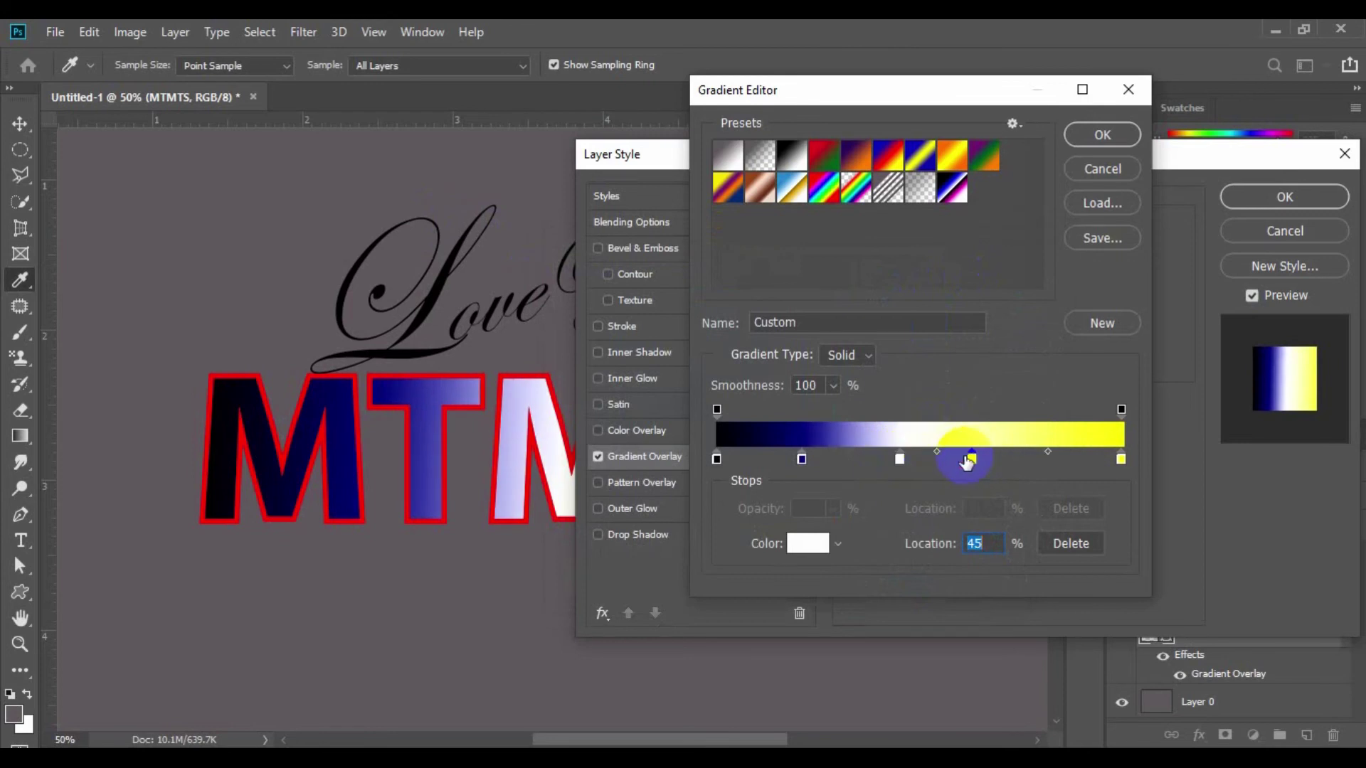
{"action": "left_click", "coordinate": [727, 425]}
{"action": "left_click_drag", "start_coordinate": [972, 459], "coordinate": [913, 461]}
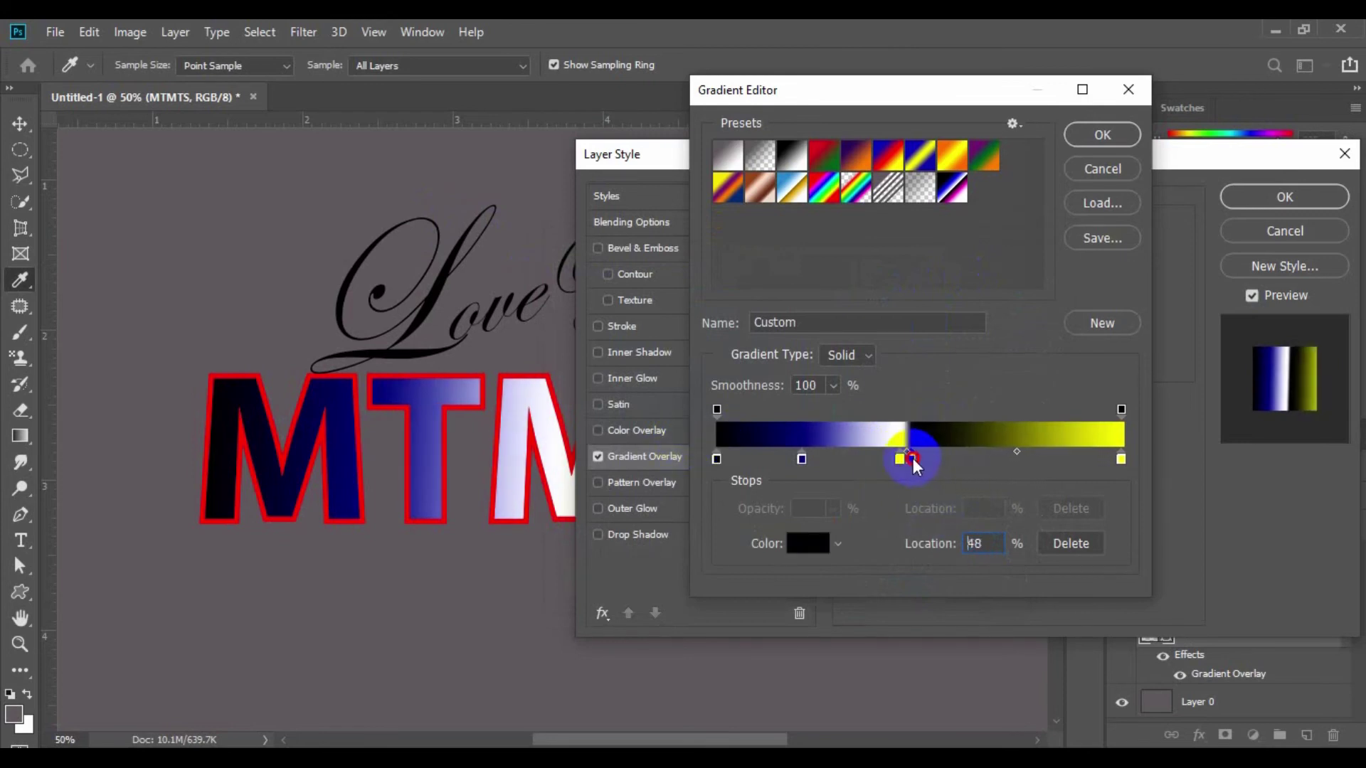
Add a deep magenta stop at 72%
{"action": "left_click", "coordinate": [1002, 461]}
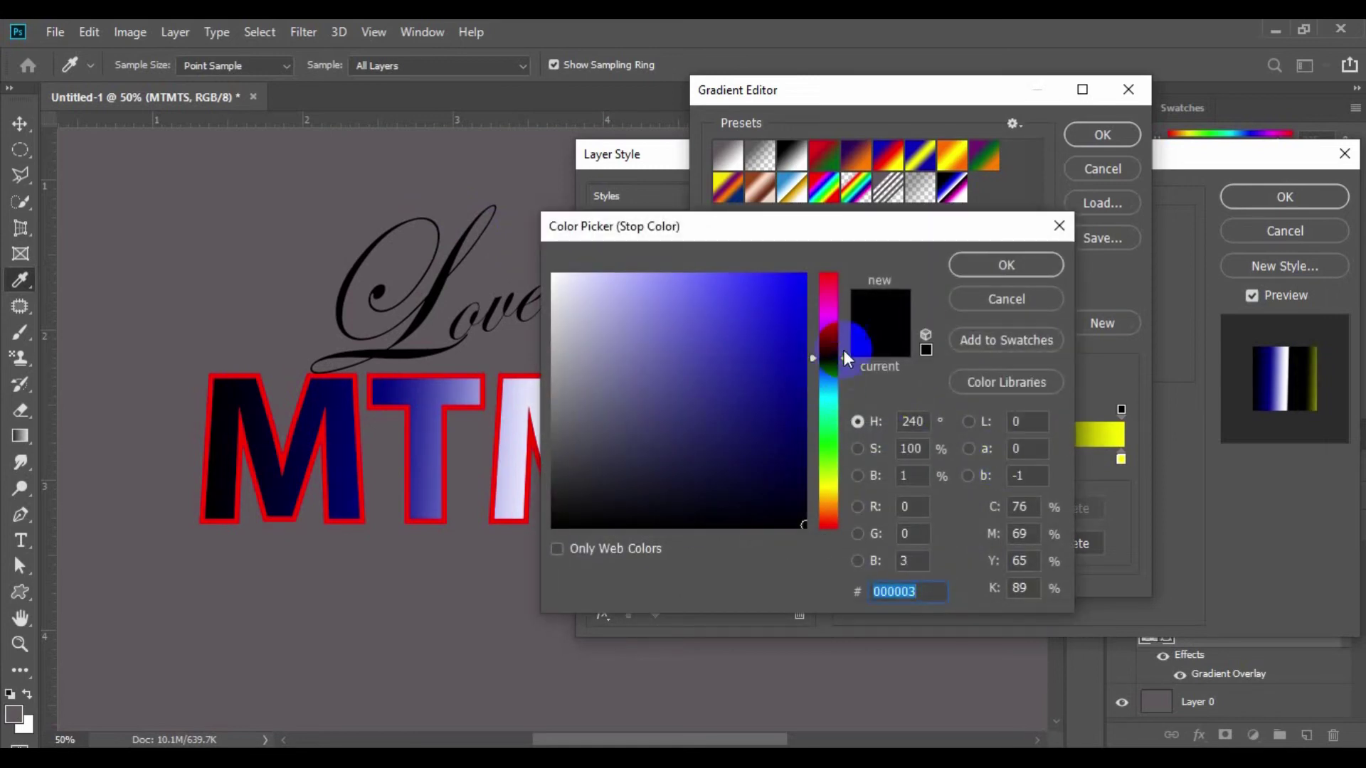
{"action": "left_click", "coordinate": [825, 313]}
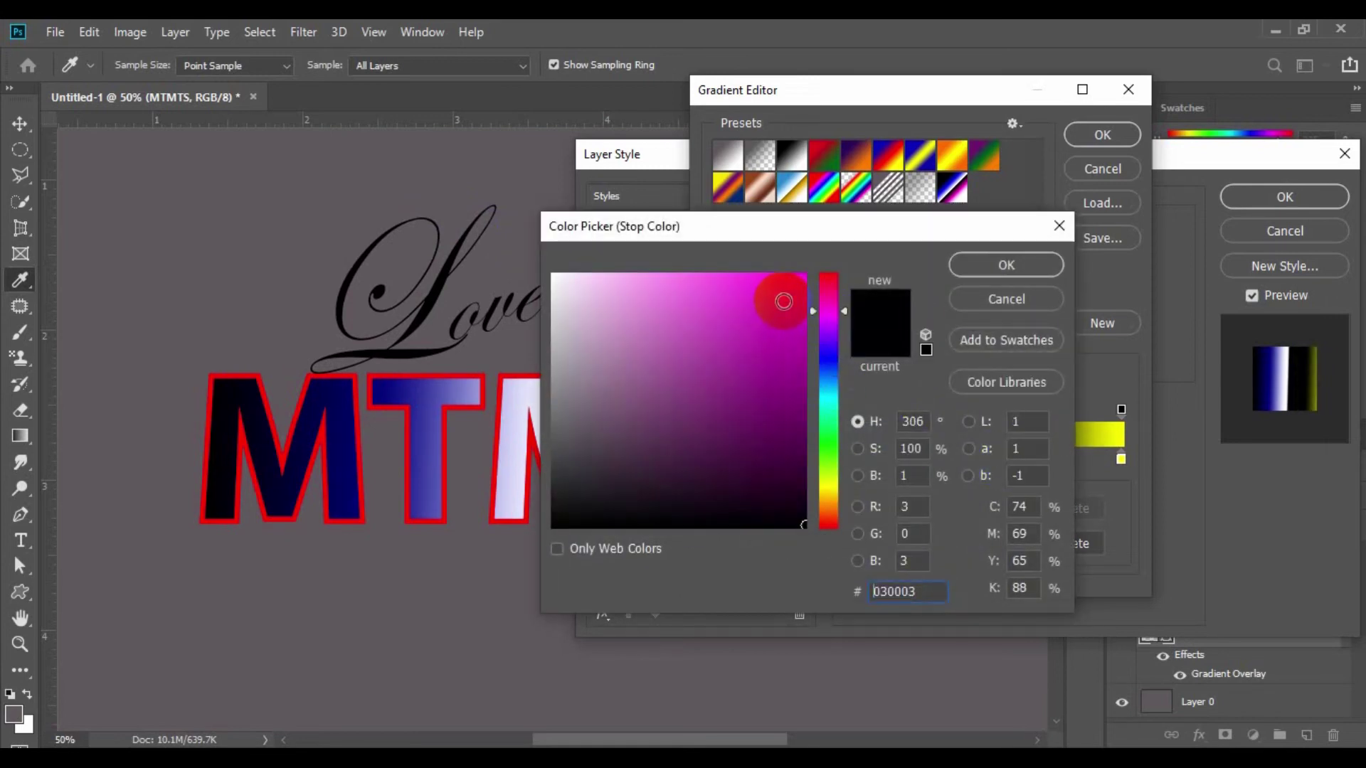
{"action": "left_click_drag", "start_coordinate": [793, 327], "coordinate": [802, 359]}
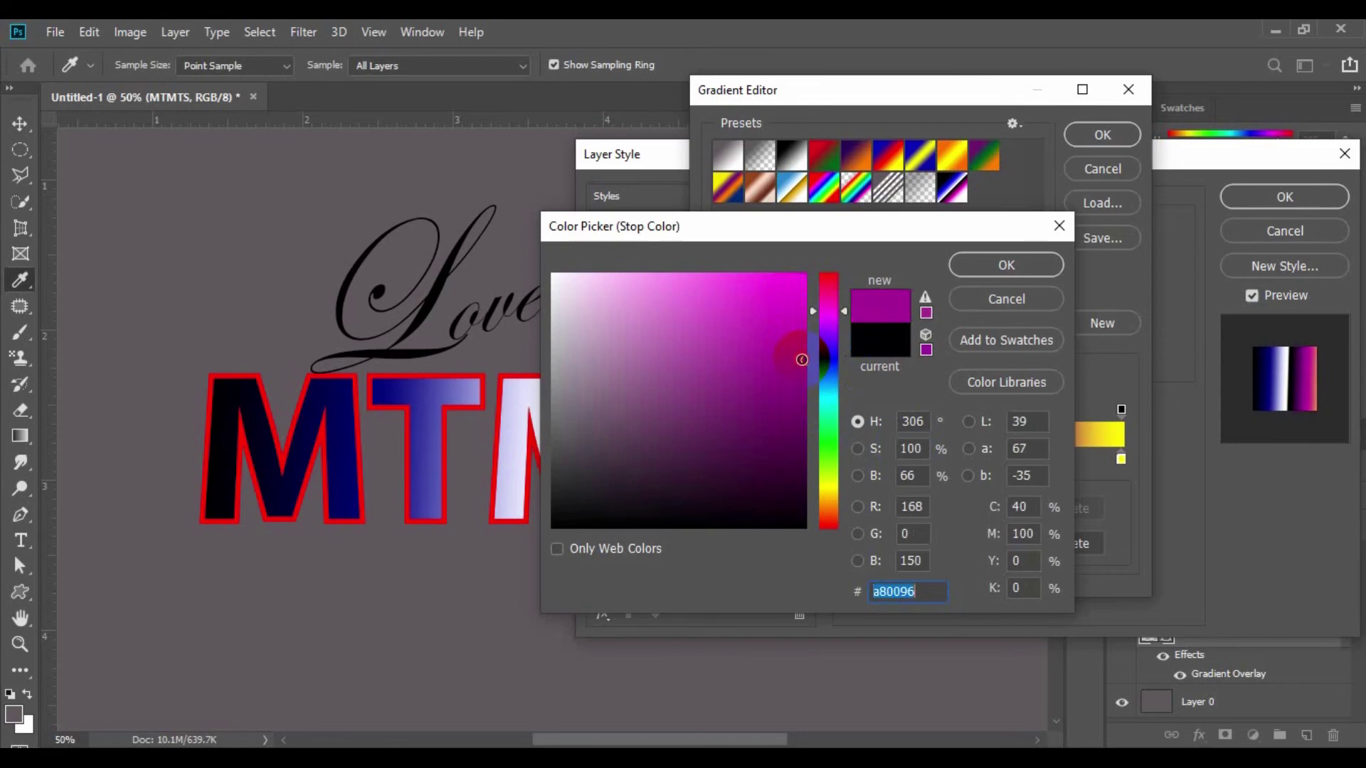
{"action": "left_click", "coordinate": [1006, 264]}
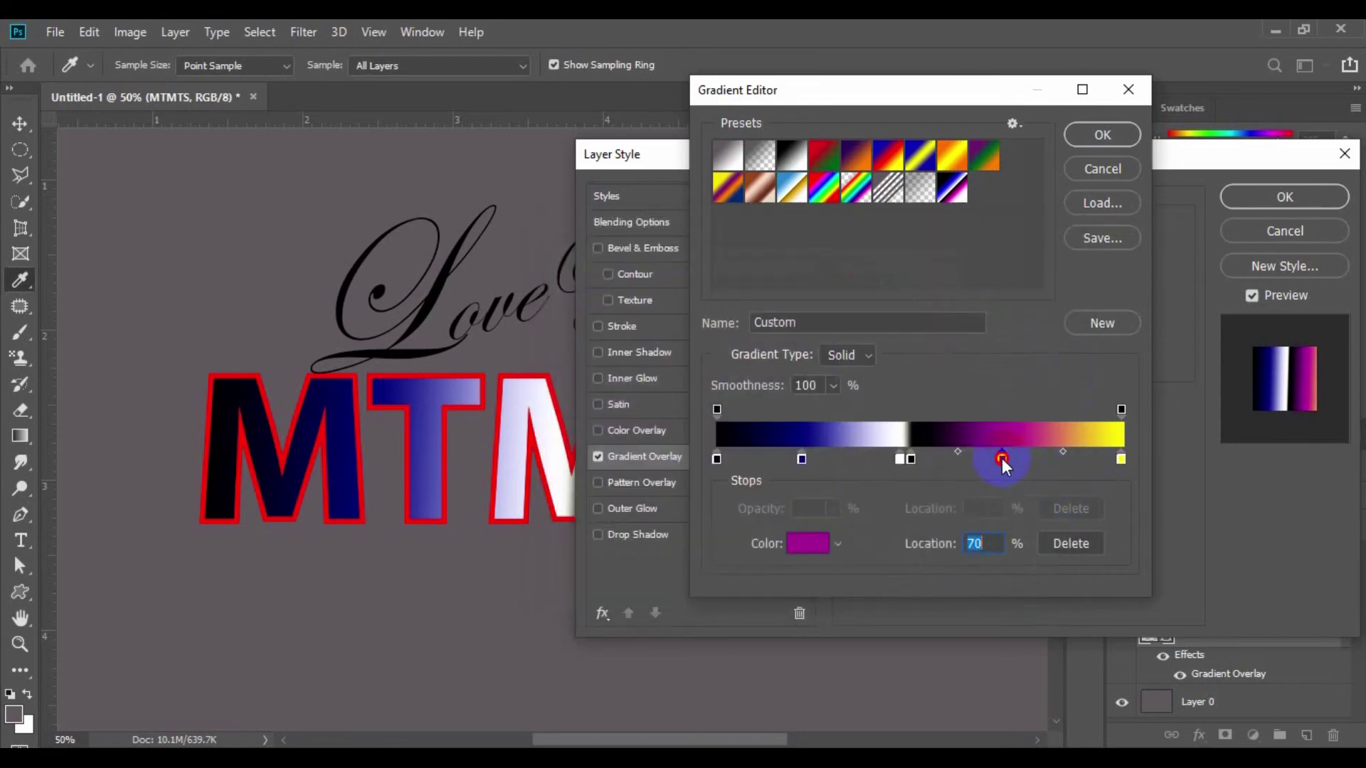
{"action": "left_click_drag", "start_coordinate": [1002, 459], "coordinate": [1008, 459]}
Change the yellow end stop to pale white and accept the gradient
{"action": "left_click", "coordinate": [1123, 459]}
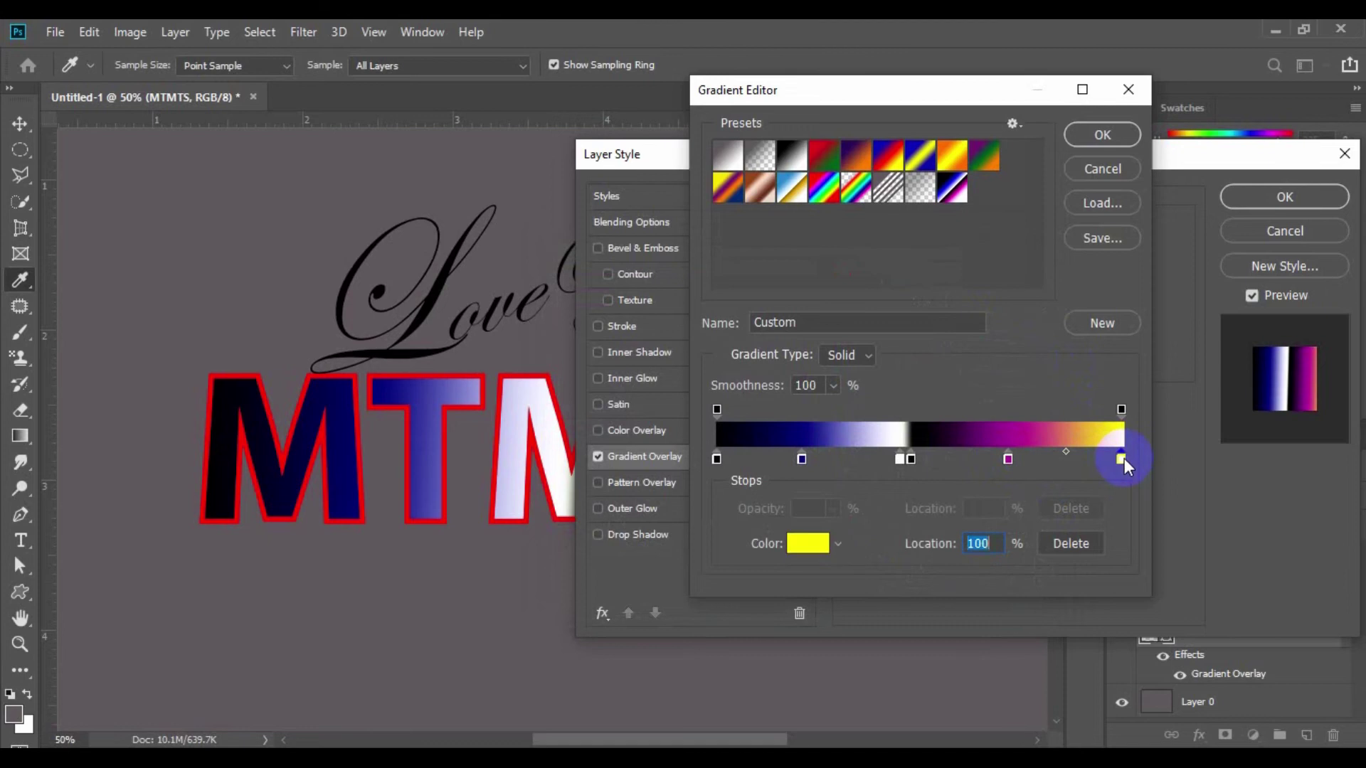
{"action": "double_click", "coordinate": [1123, 459]}
{"action": "left_click_drag", "start_coordinate": [664, 316], "coordinate": [547, 280]}
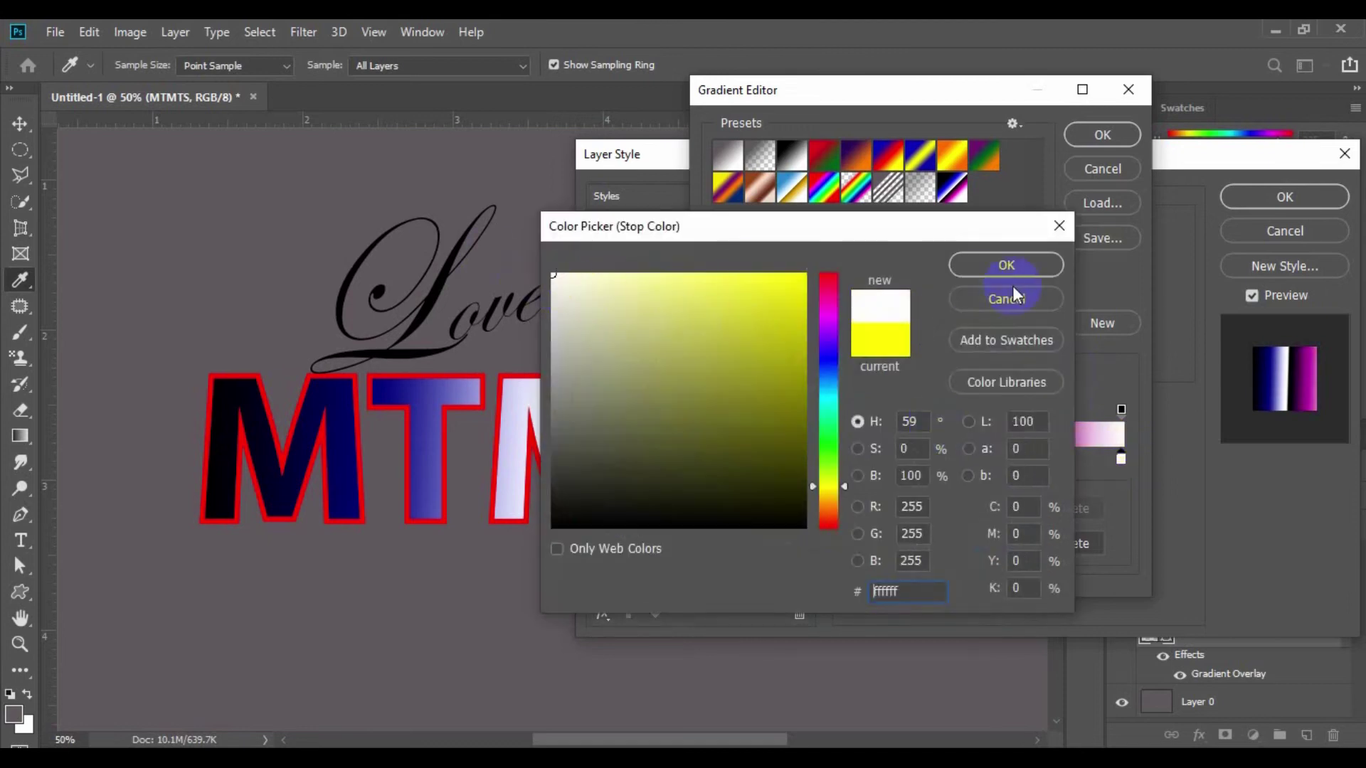
{"action": "left_click", "coordinate": [1024, 269]}
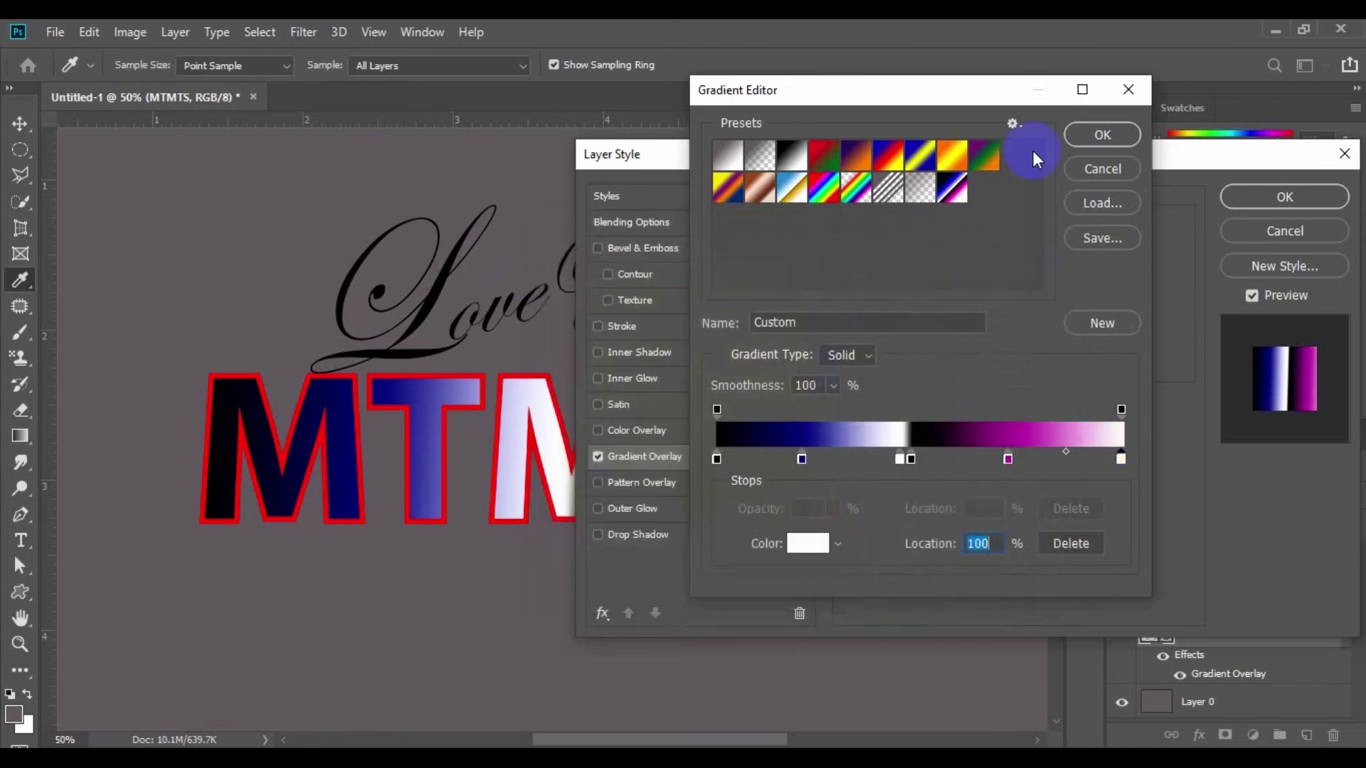
{"action": "left_click", "coordinate": [1100, 135]}
Set the gradient overlay angle to 90° and scale to 100%, keeping Normal blend
{"action": "left_click_drag", "start_coordinate": [989, 156], "coordinate": [882, 155]}
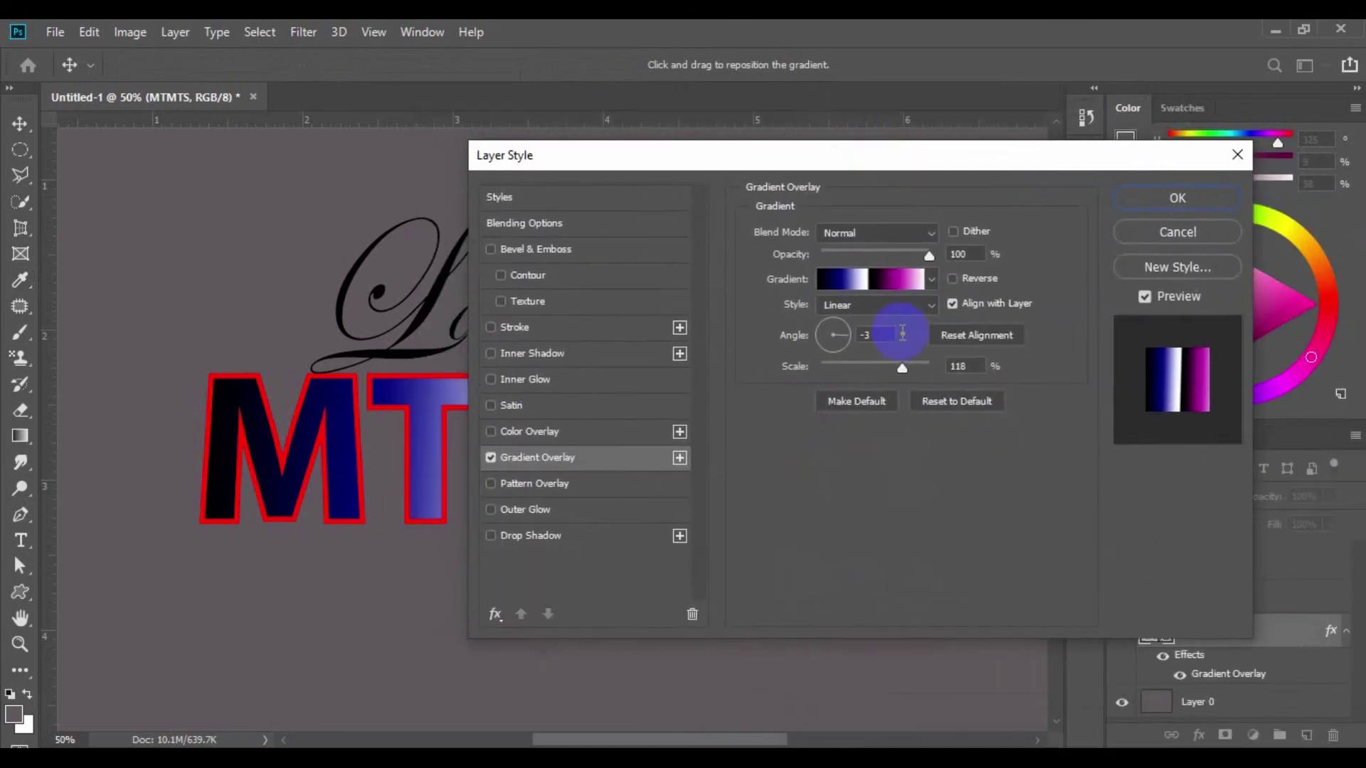
{"action": "left_click", "coordinate": [835, 317]}
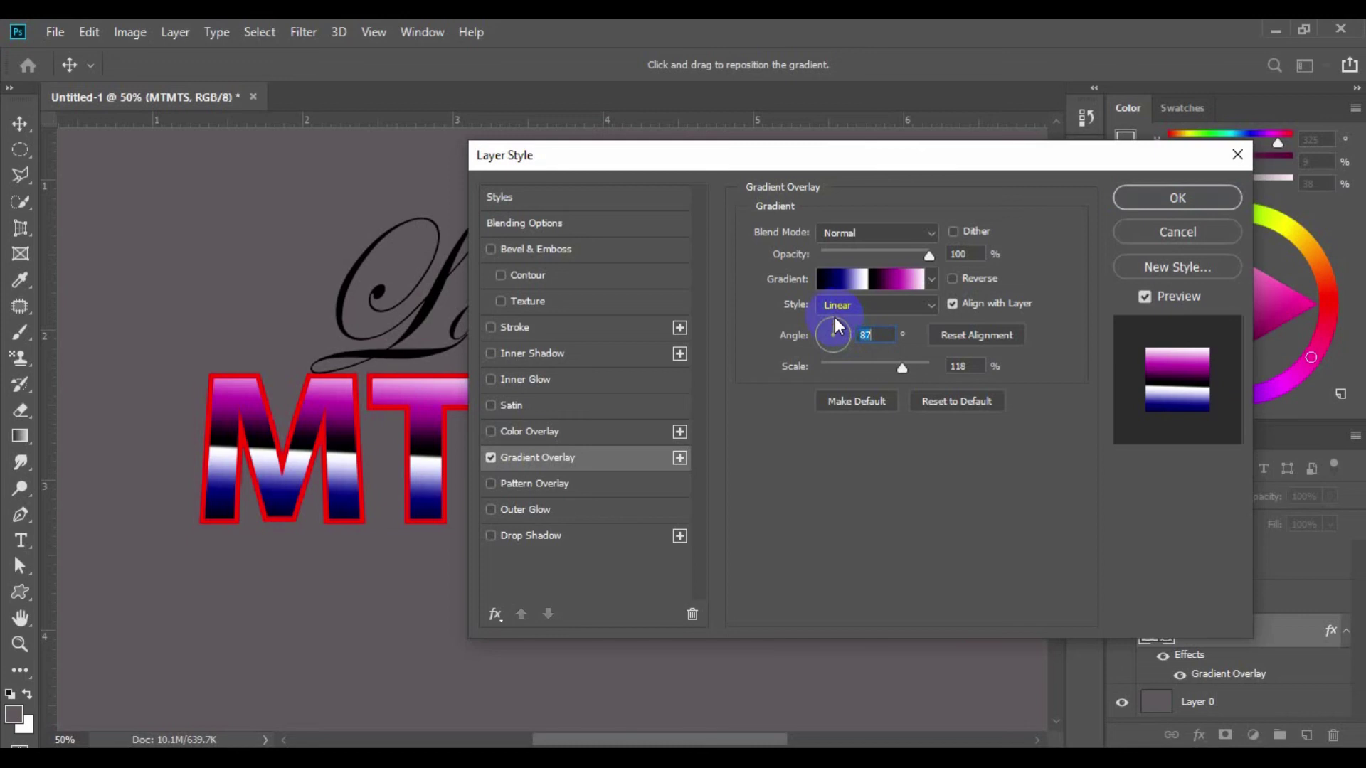
{"action": "left_click", "coordinate": [848, 335]}
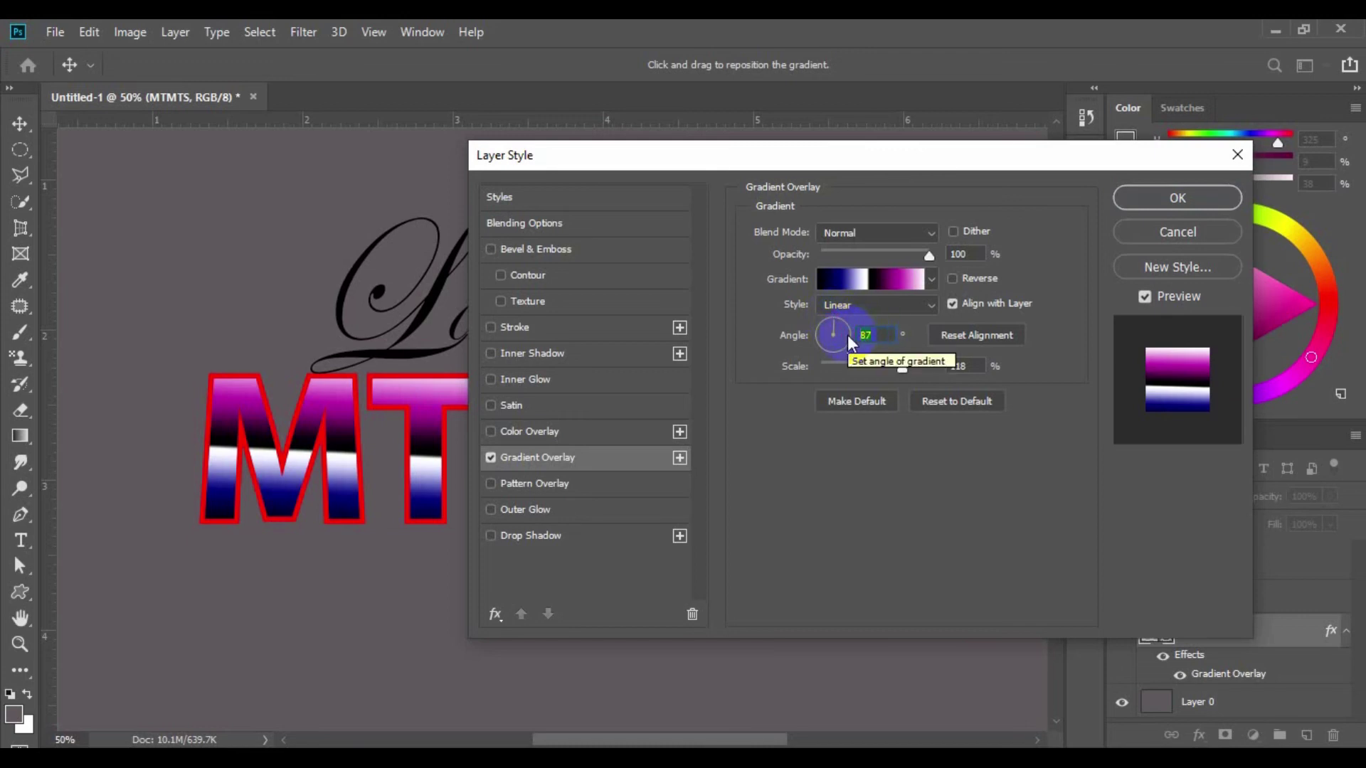
{"action": "type", "text": "90"}
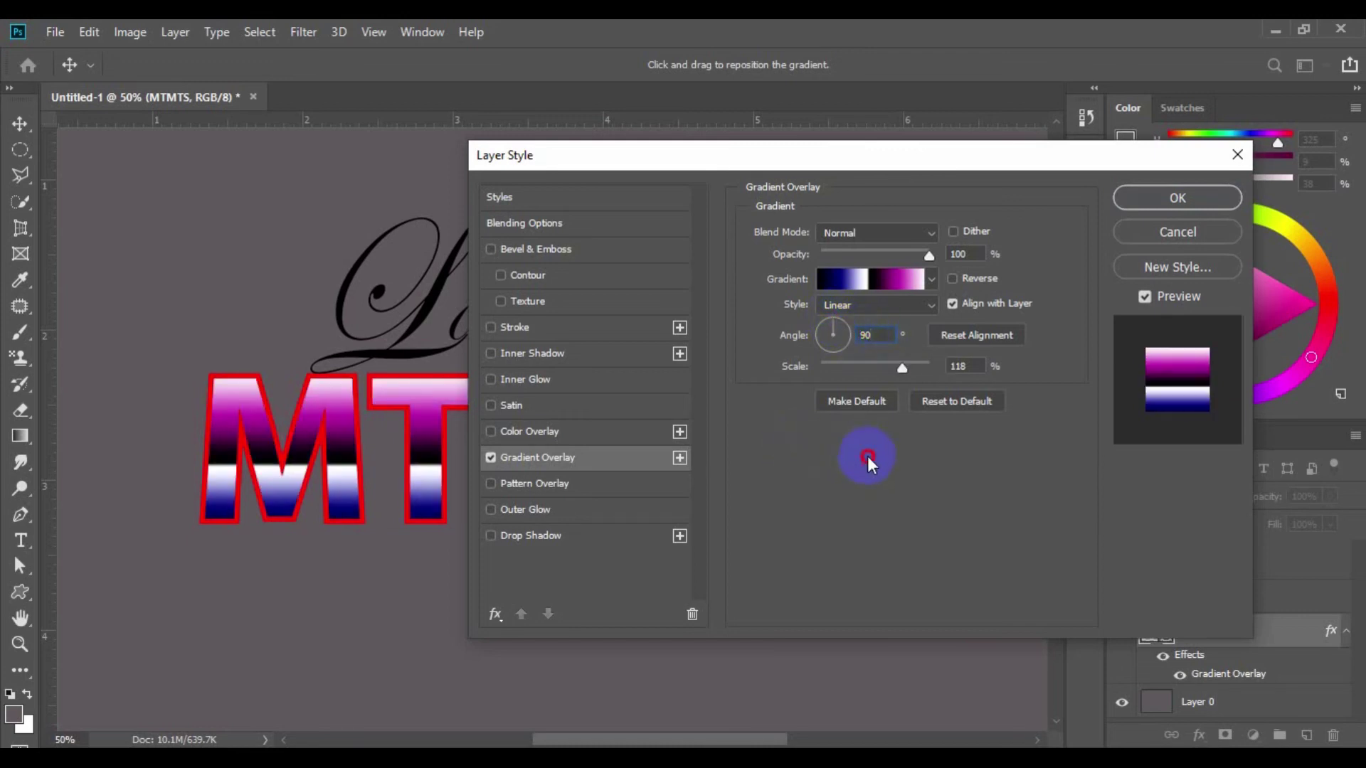
{"action": "left_click", "coordinate": [868, 457]}
{"action": "left_click", "coordinate": [907, 225]}
{"action": "mouse_move", "coordinate": [893, 374]}
{"action": "left_mouse_down"}
{"action": "mouse_move", "coordinate": [851, 373]}
{"action": "mouse_move", "coordinate": [889, 369]}
{"action": "left_mouse_up"}
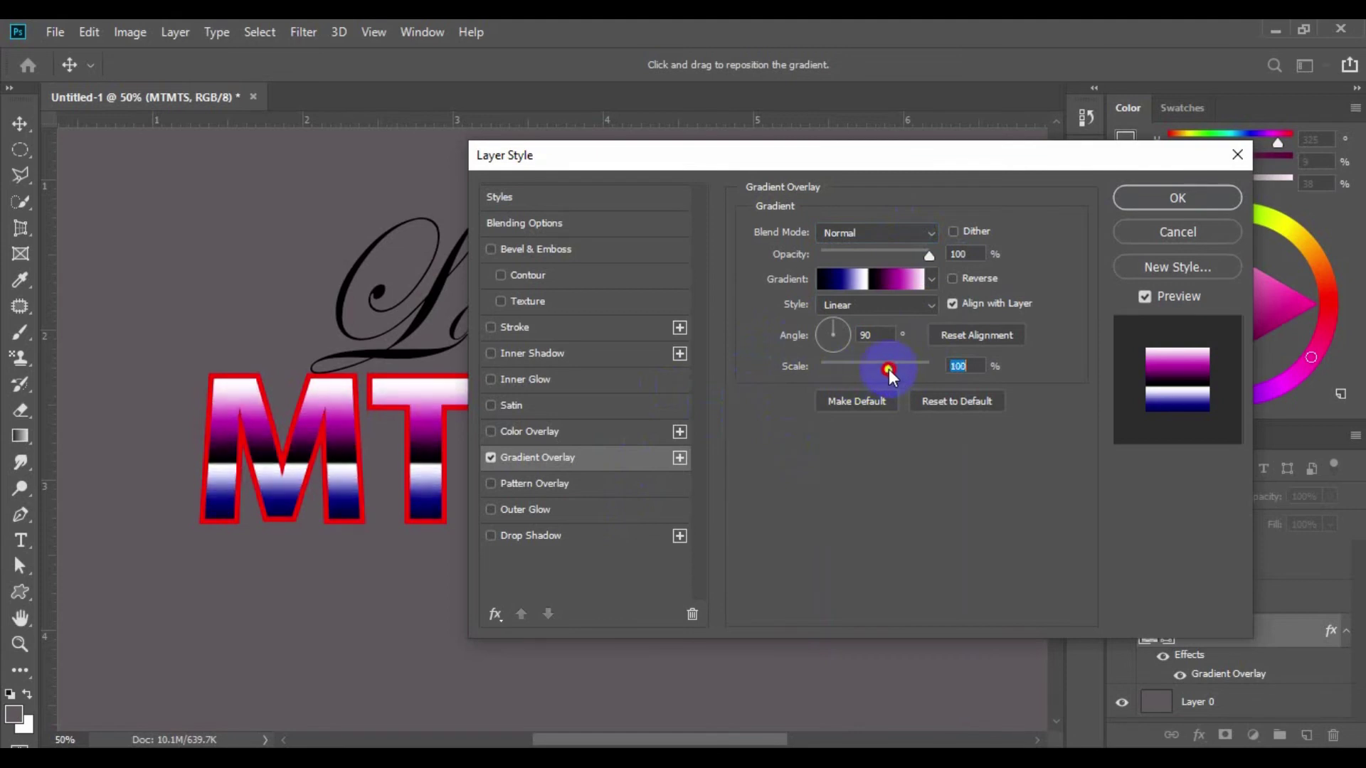
Compare Reverse on and off, leaving the gradient reversed with navy on top
{"action": "left_click", "coordinate": [952, 278]}
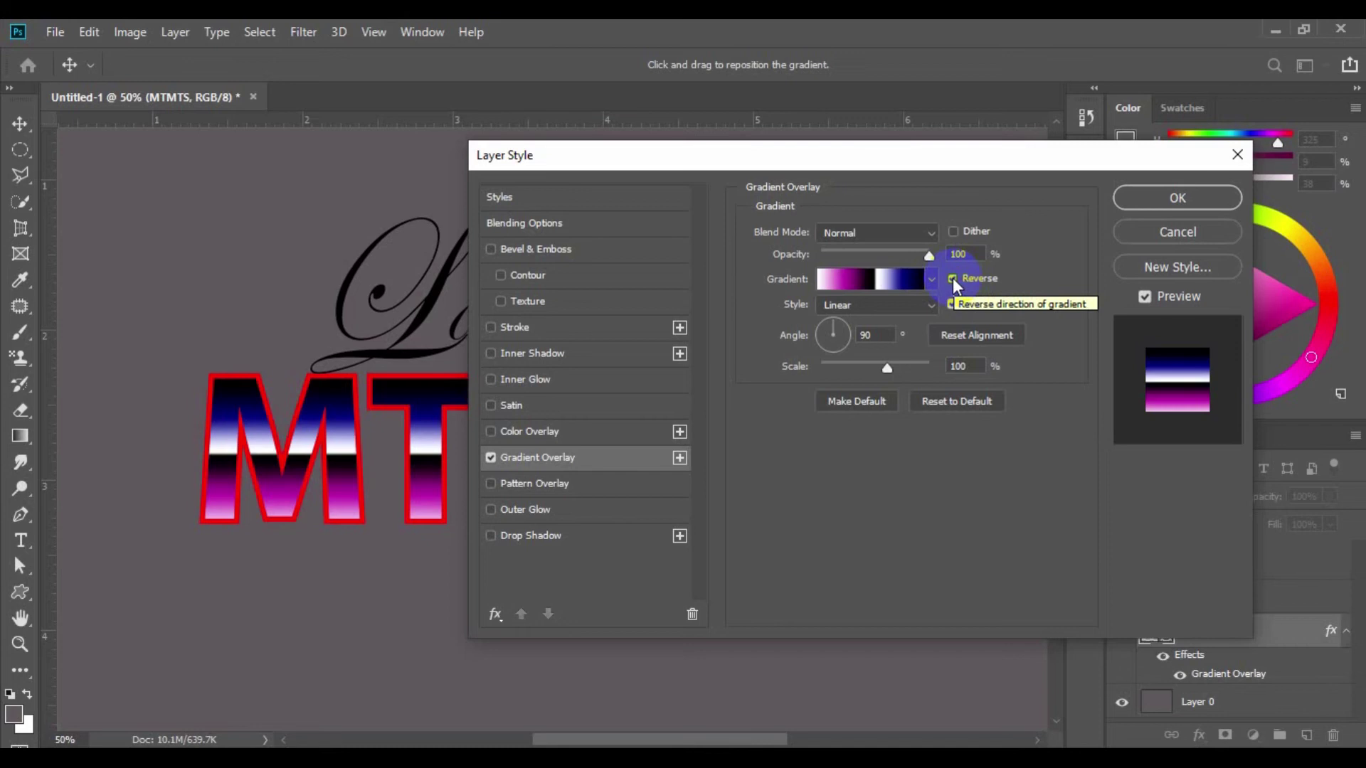
{"action": "left_click", "coordinate": [953, 278]}
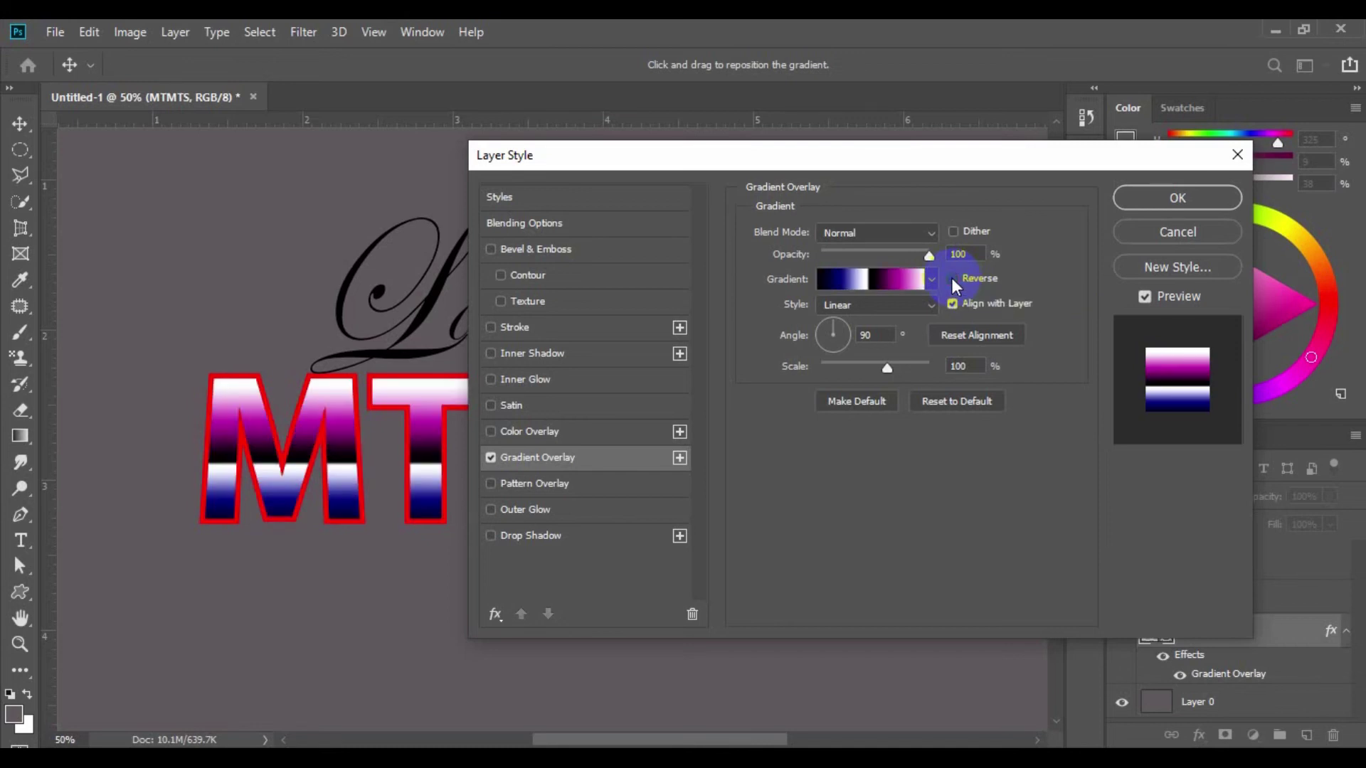
{"action": "left_click", "coordinate": [953, 278]}
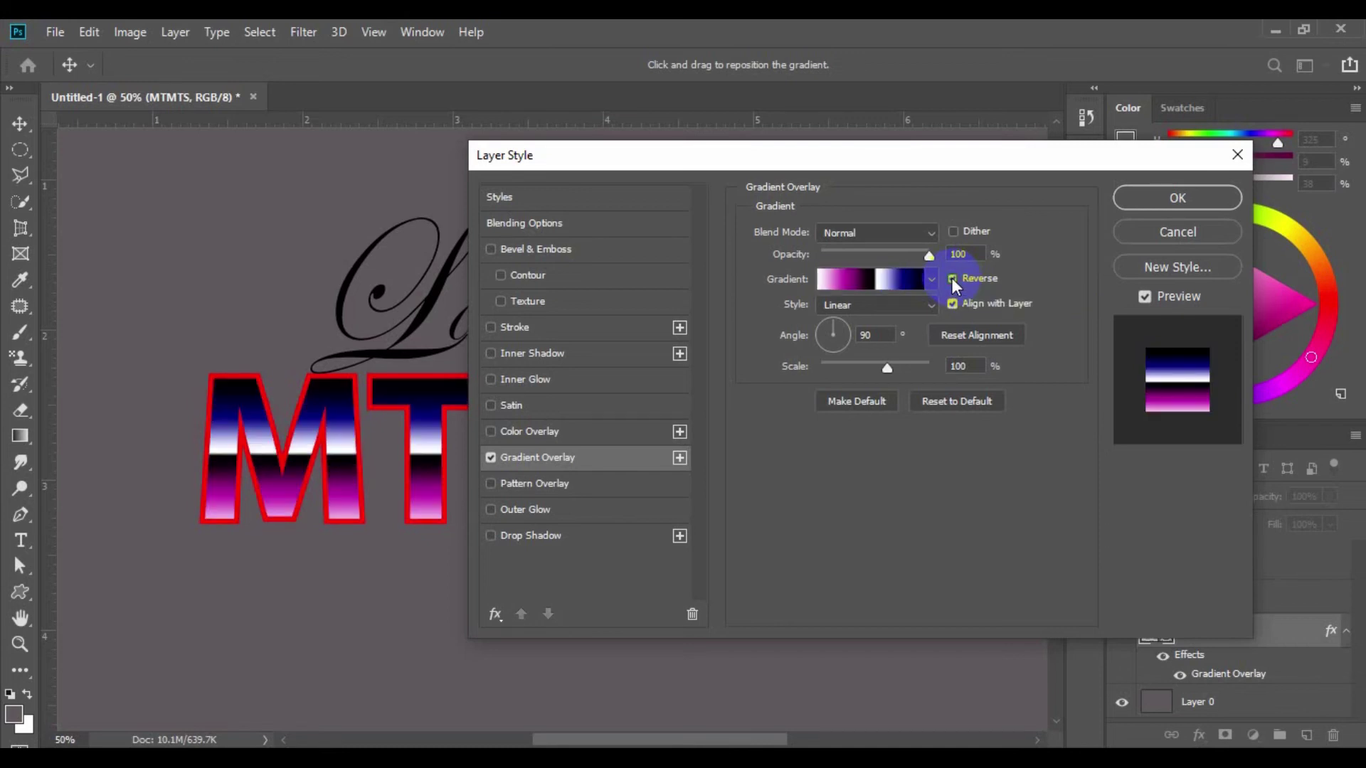
{"action": "left_click", "coordinate": [953, 279]}
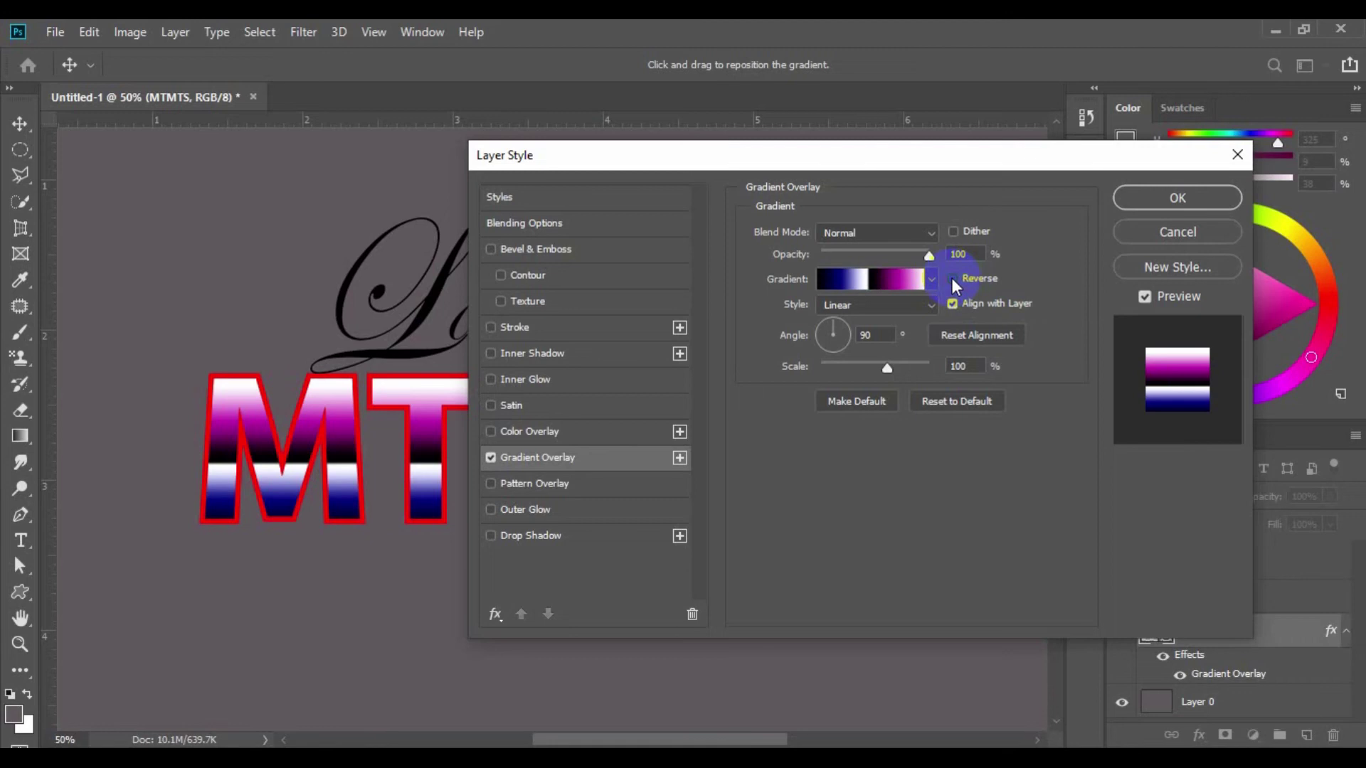
{"action": "left_click", "coordinate": [953, 278]}
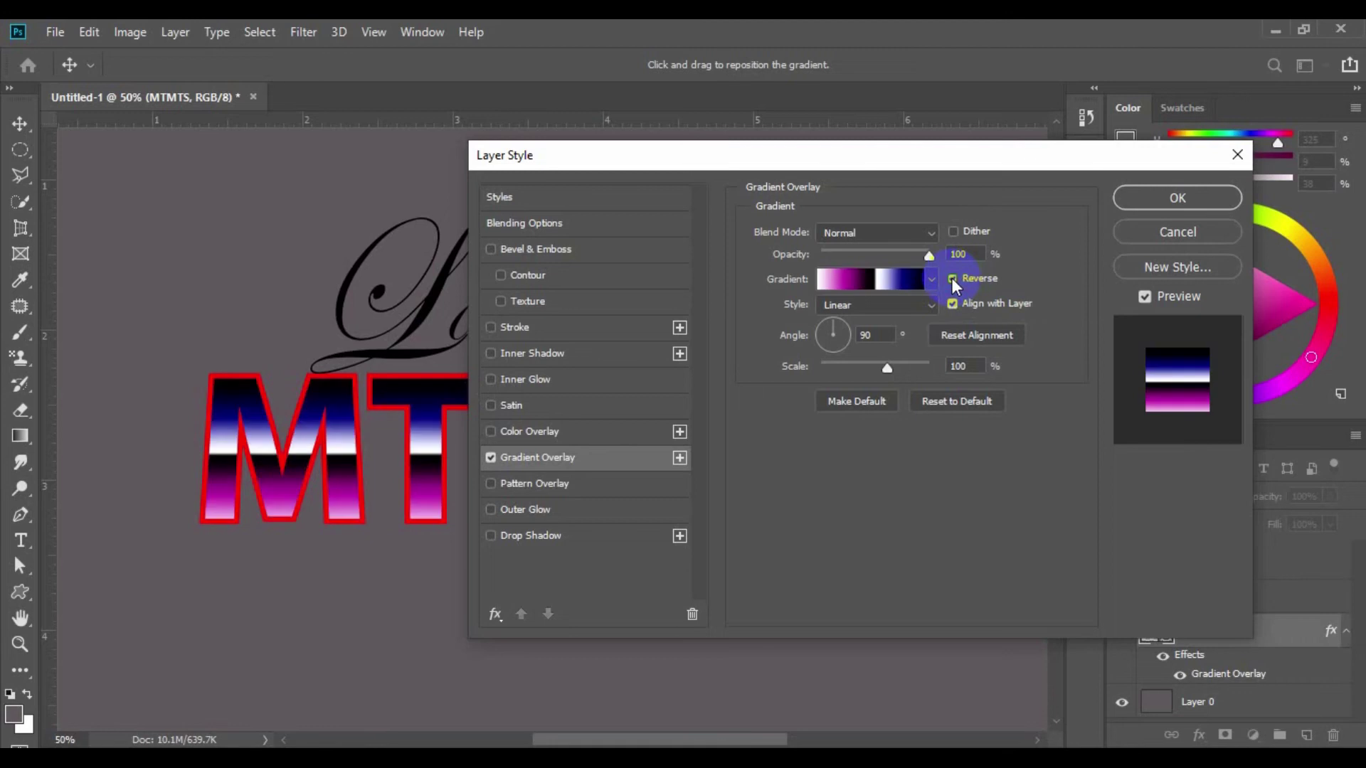
{"action": "left_click", "coordinate": [952, 278]}
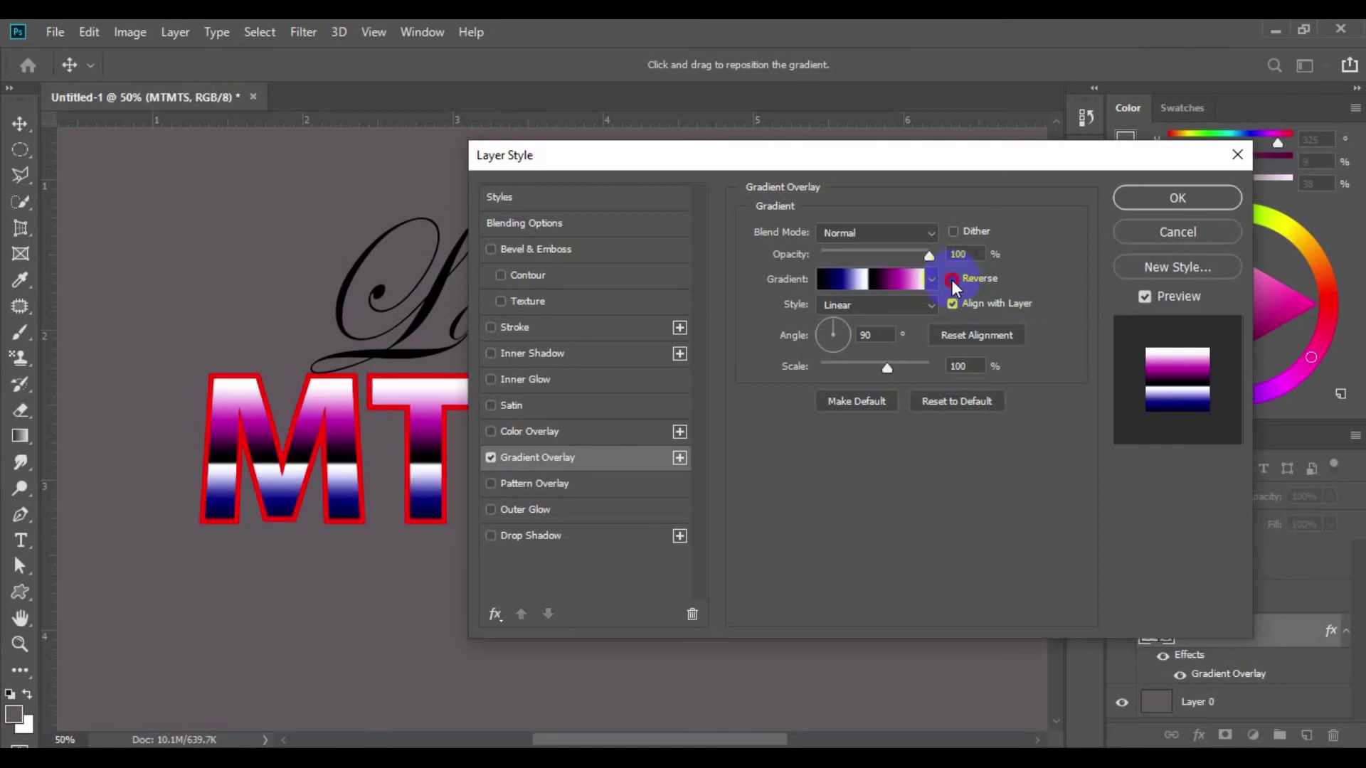
{"action": "left_click", "coordinate": [952, 278]}
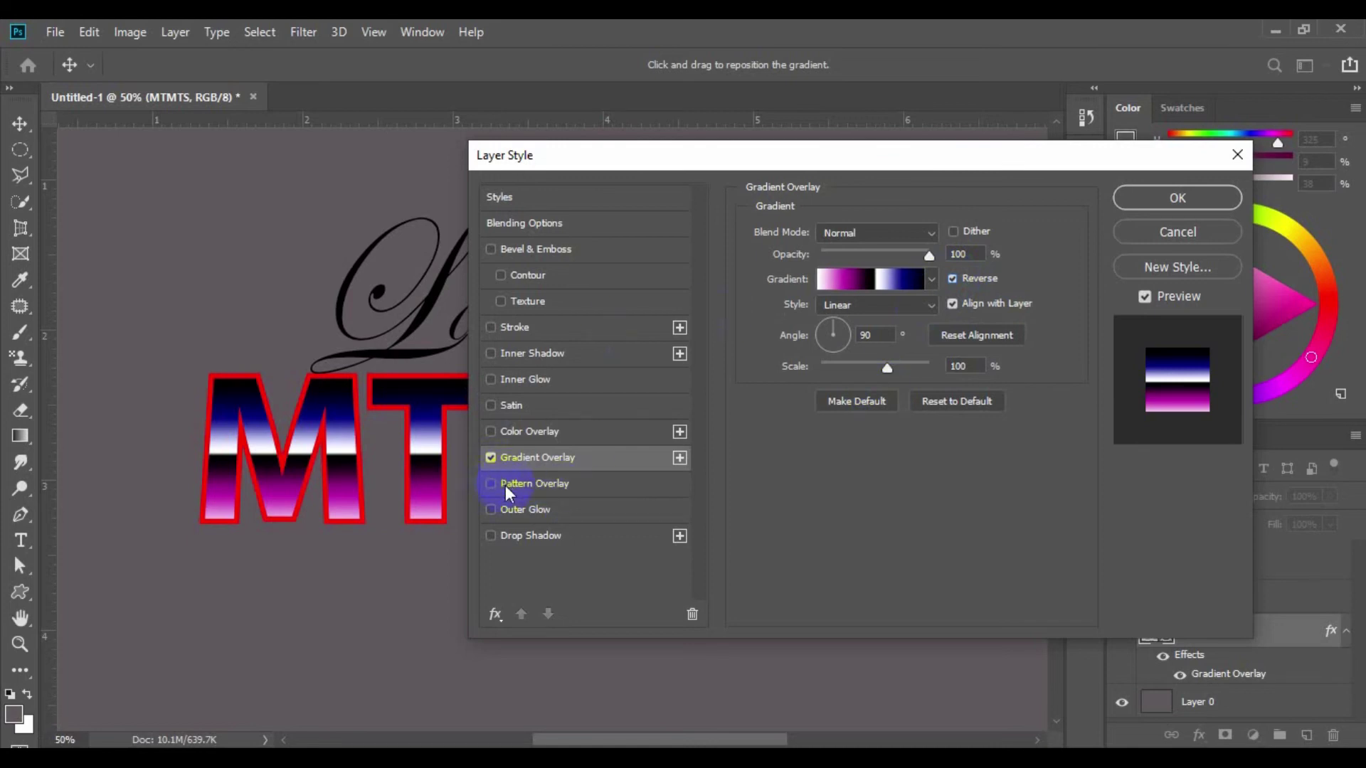
Enable a solid-colour Inner Glow on MTMTS and enlarge it to 16 px
{"action": "left_click", "coordinate": [491, 379]}
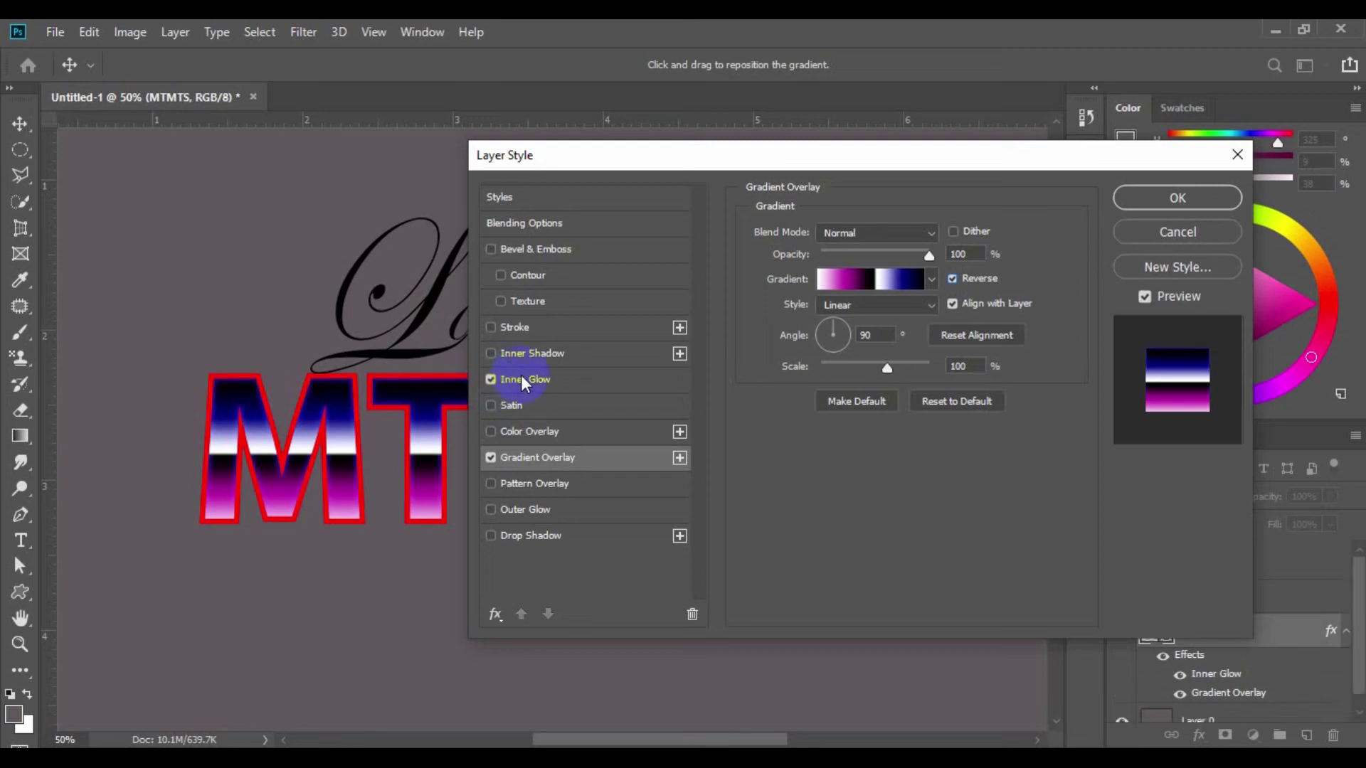
{"action": "left_click", "coordinate": [537, 380]}
{"action": "left_click", "coordinate": [769, 313]}
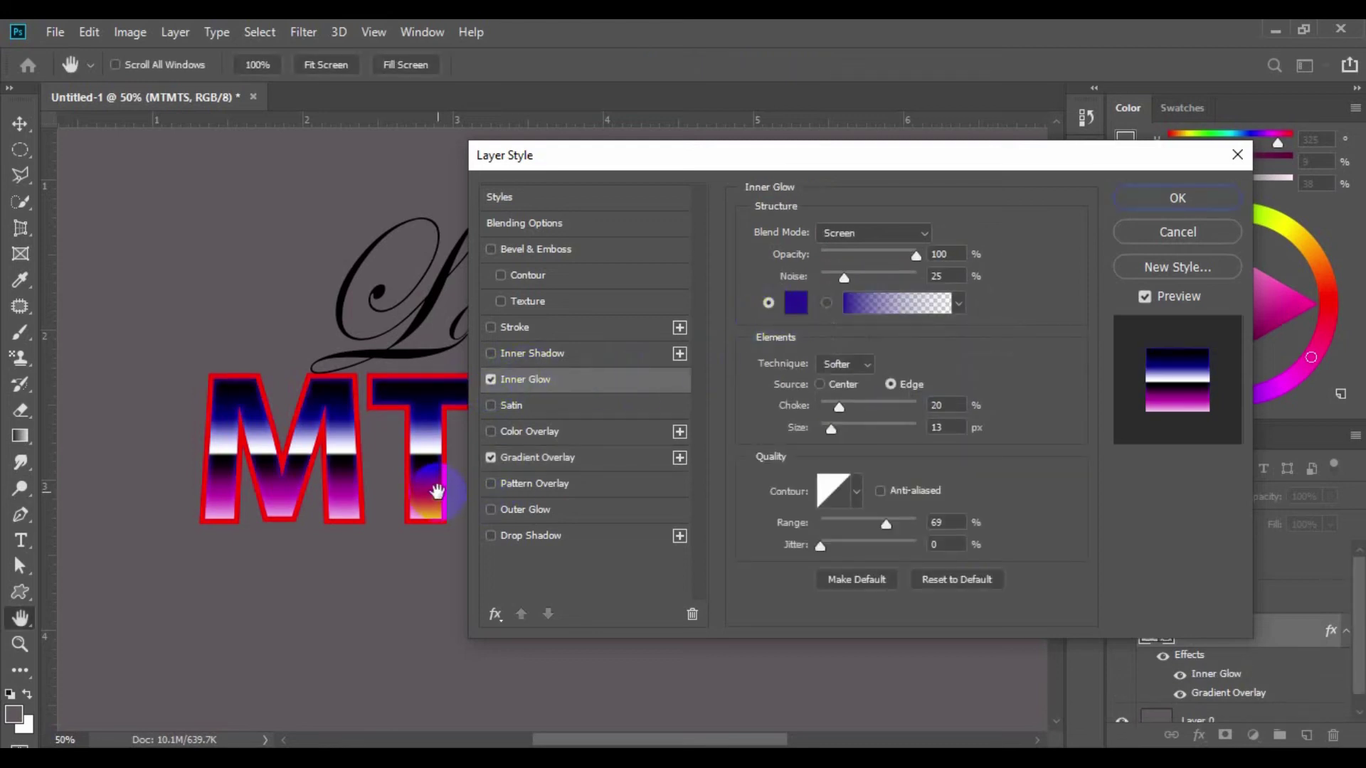
{"action": "scroll", "coordinate": [437, 491], "scroll_direction": "up", "scroll_amount": 5}
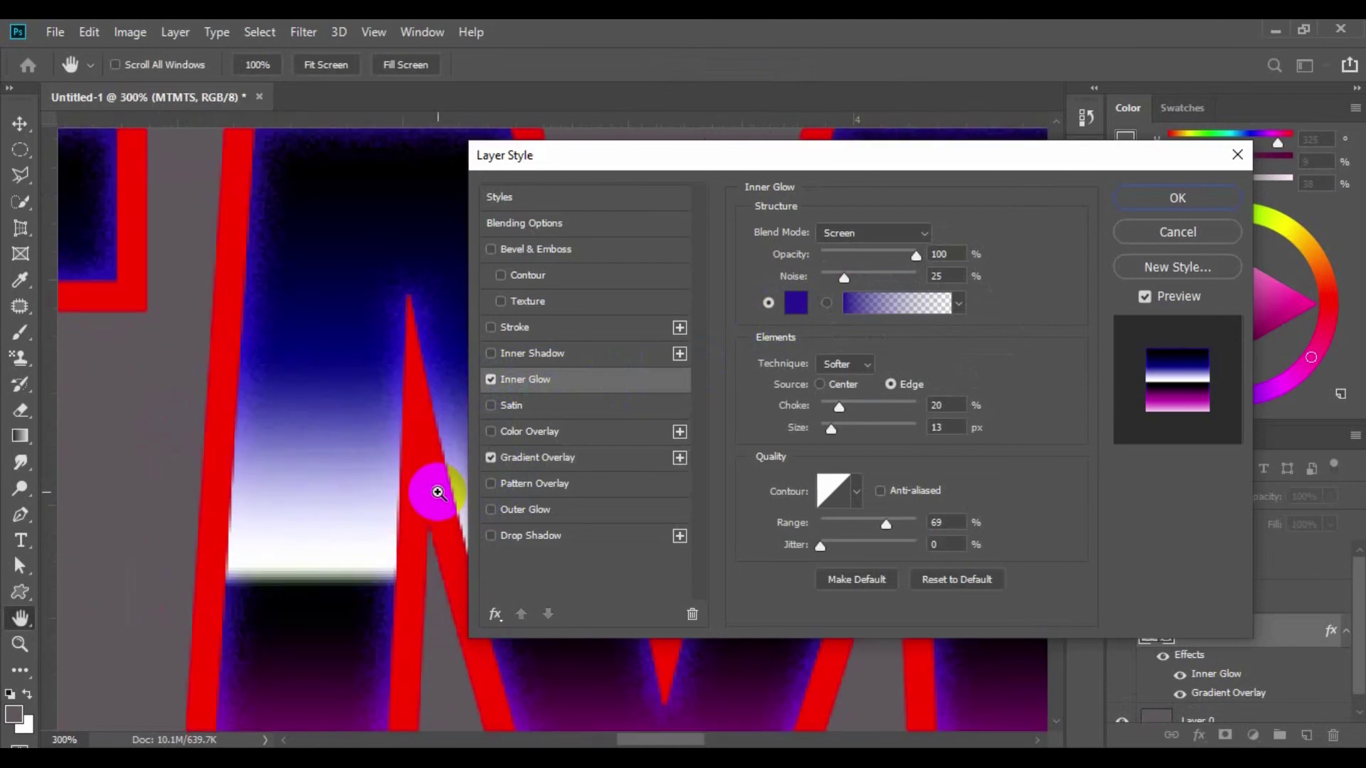
{"action": "scroll", "coordinate": [437, 492], "scroll_direction": "down", "scroll_amount": 1}
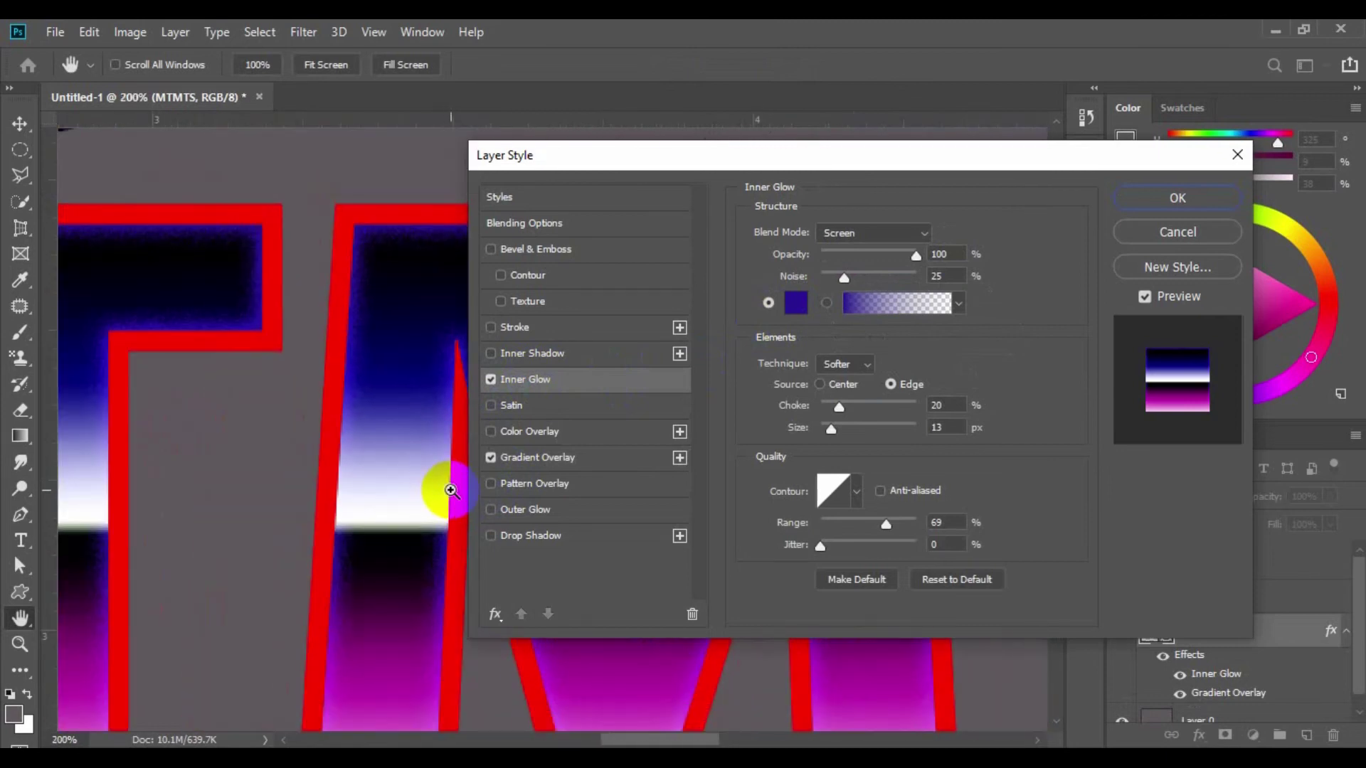
{"action": "scroll", "coordinate": [436, 491], "scroll_direction": "down", "scroll_amount": 1}
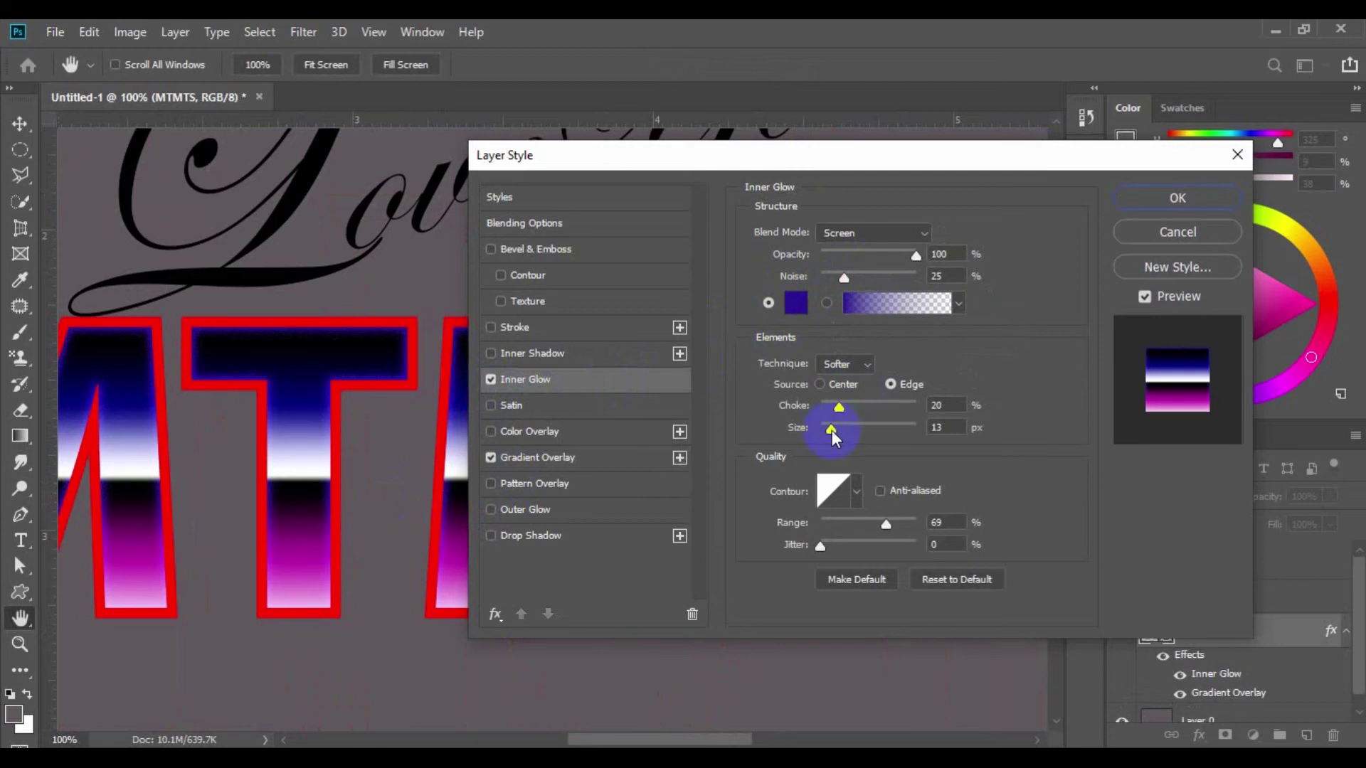
{"action": "left_click_drag", "start_coordinate": [831, 430], "coordinate": [832, 424]}
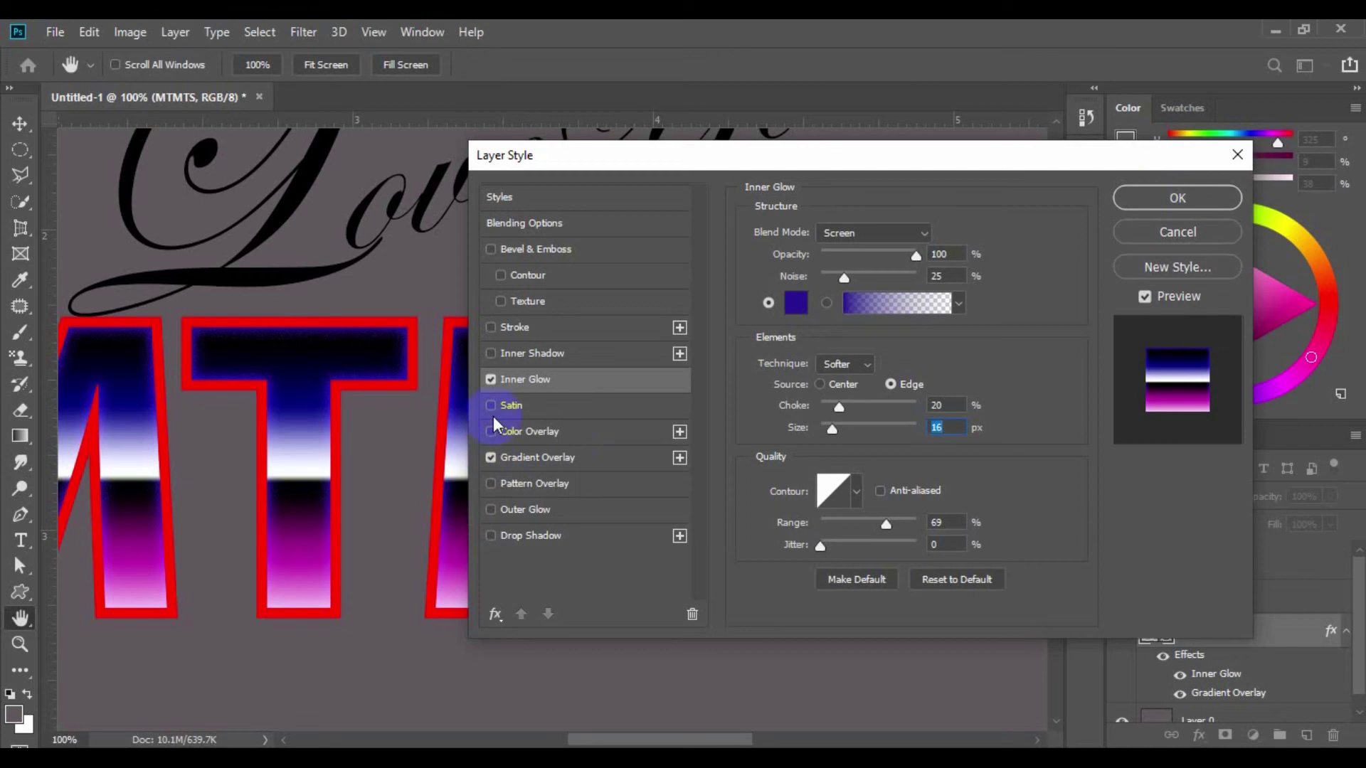
Add a Stroke effect to MTMTS and set its colour to white
{"action": "left_click", "coordinate": [488, 328]}
{"action": "left_click", "coordinate": [530, 326]}
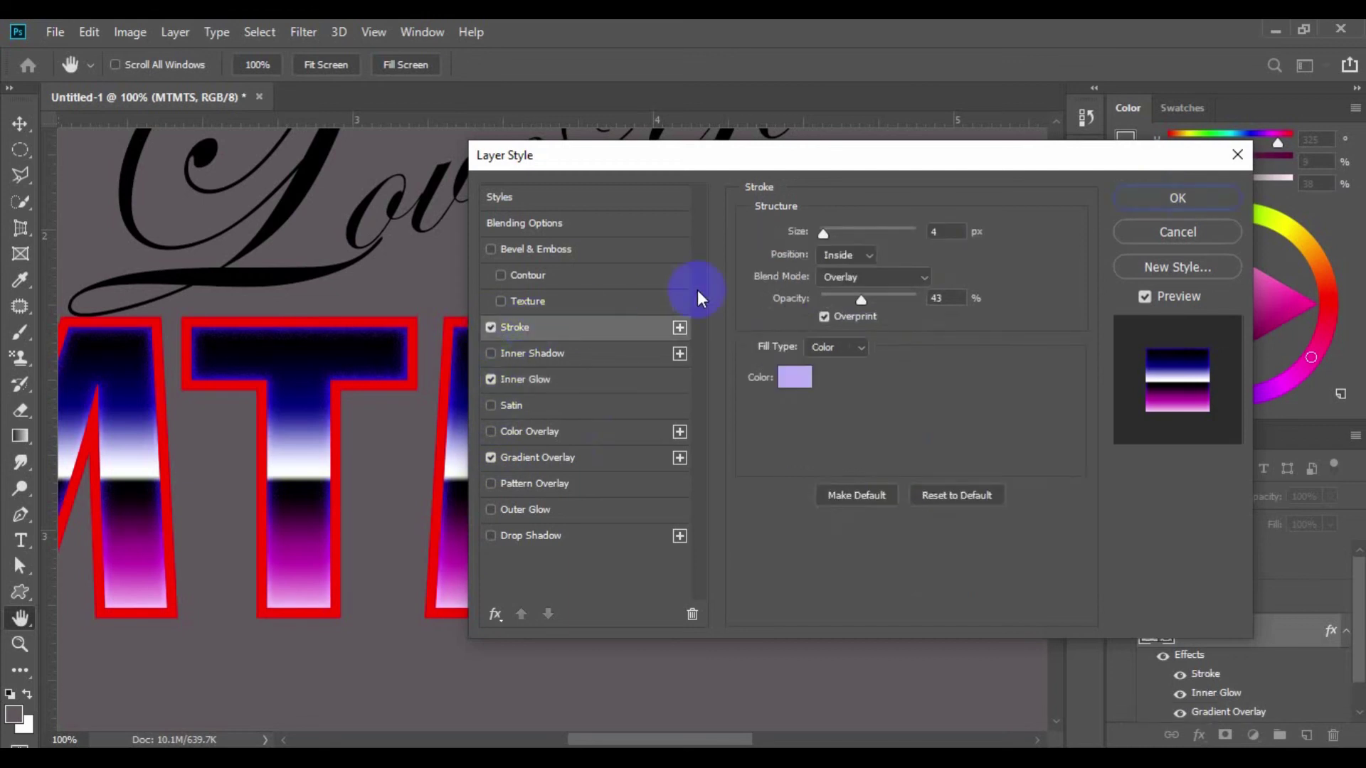
{"action": "left_click", "coordinate": [795, 377]}
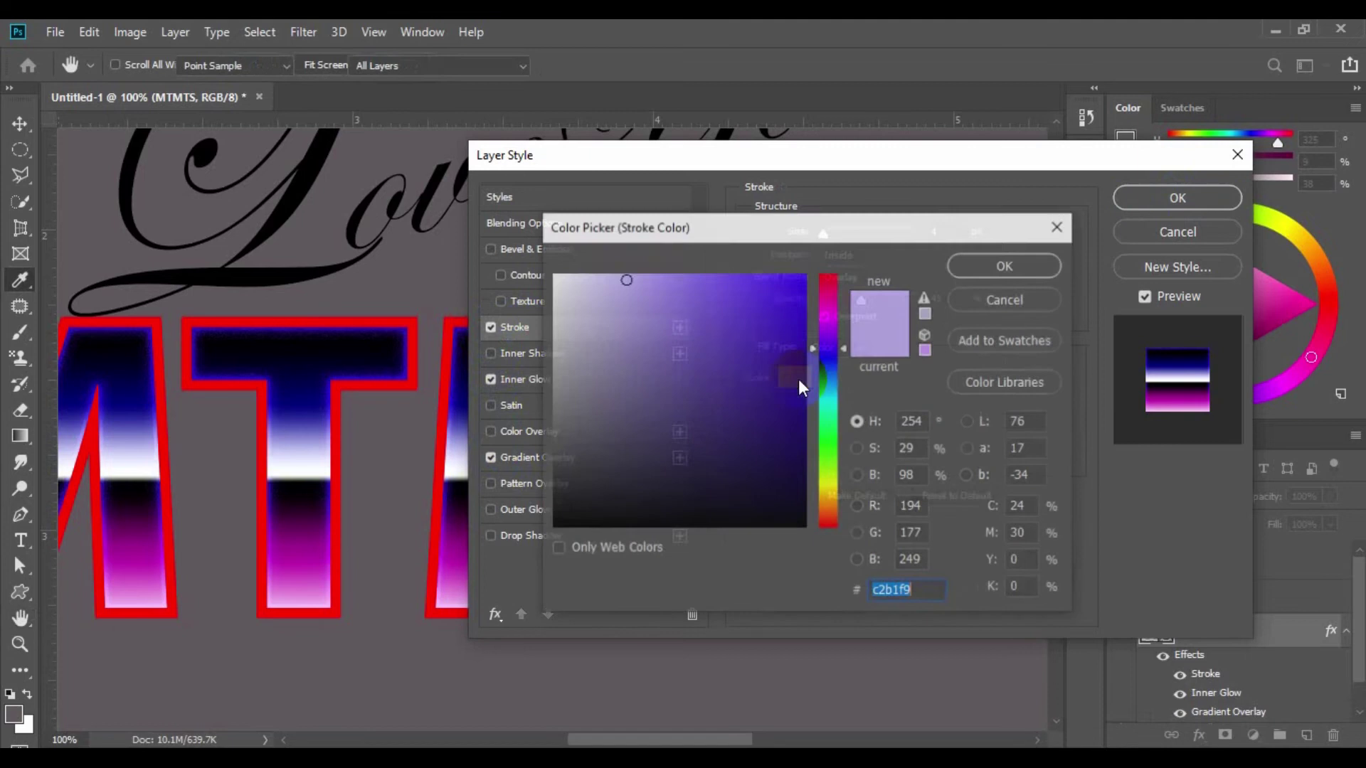
{"action": "left_click", "coordinate": [1006, 263]}
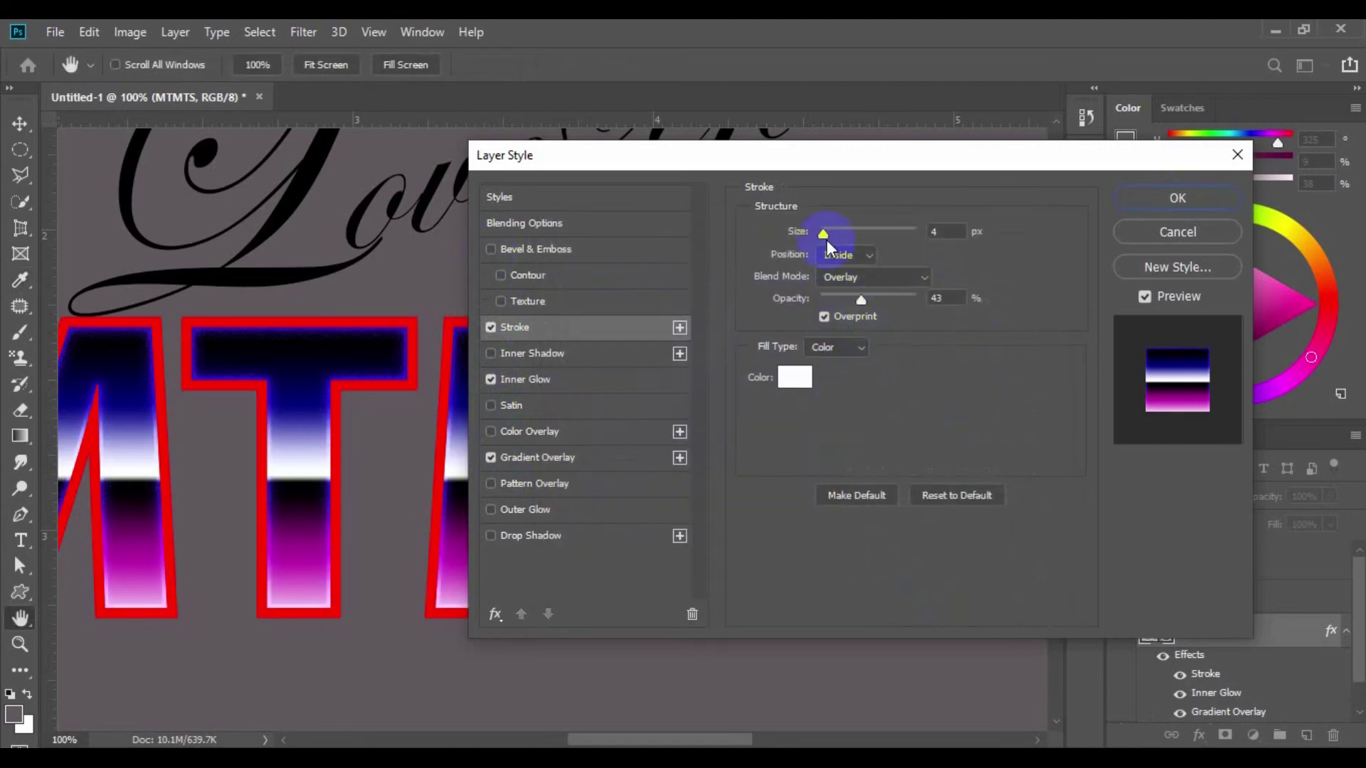
{"action": "left_click", "coordinate": [826, 316]}
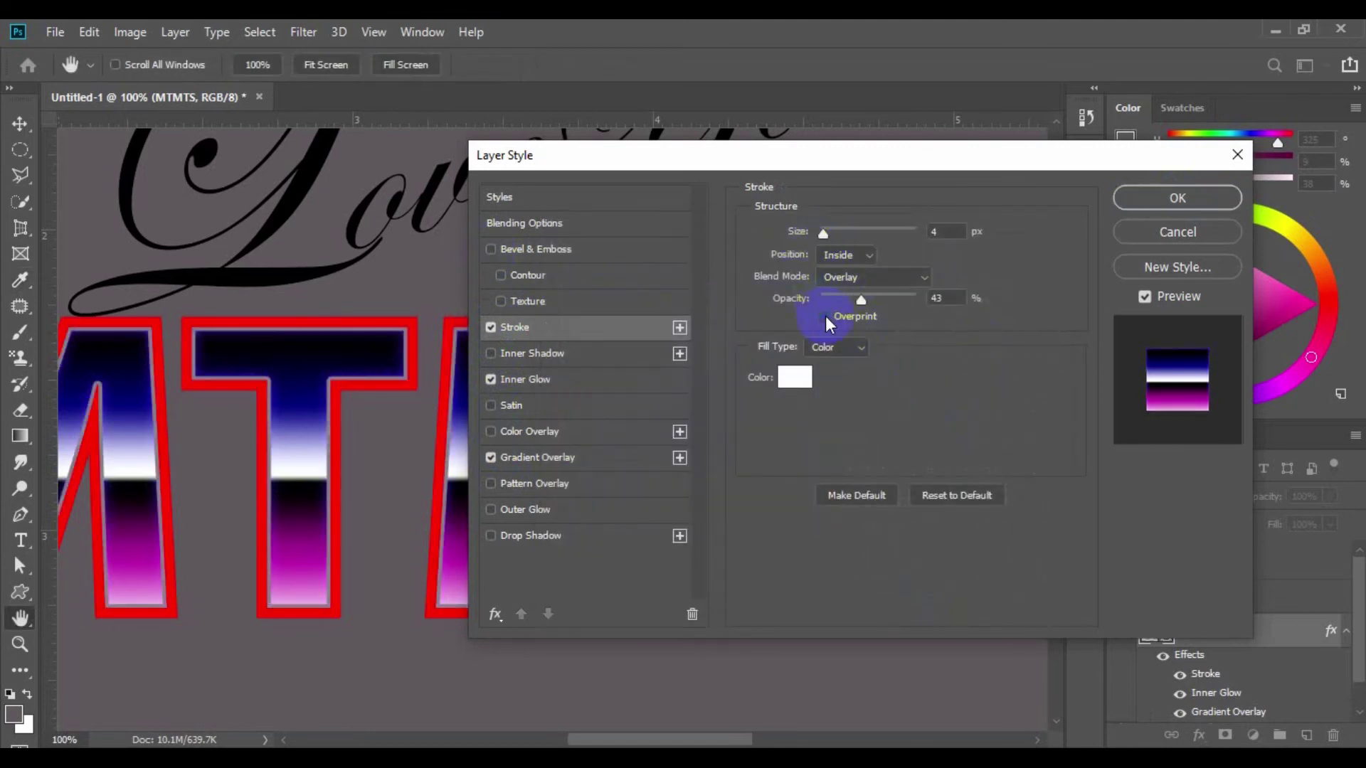
{"action": "left_click", "coordinate": [796, 384]}
{"action": "left_click_drag", "start_coordinate": [565, 326], "coordinate": [553, 274]}
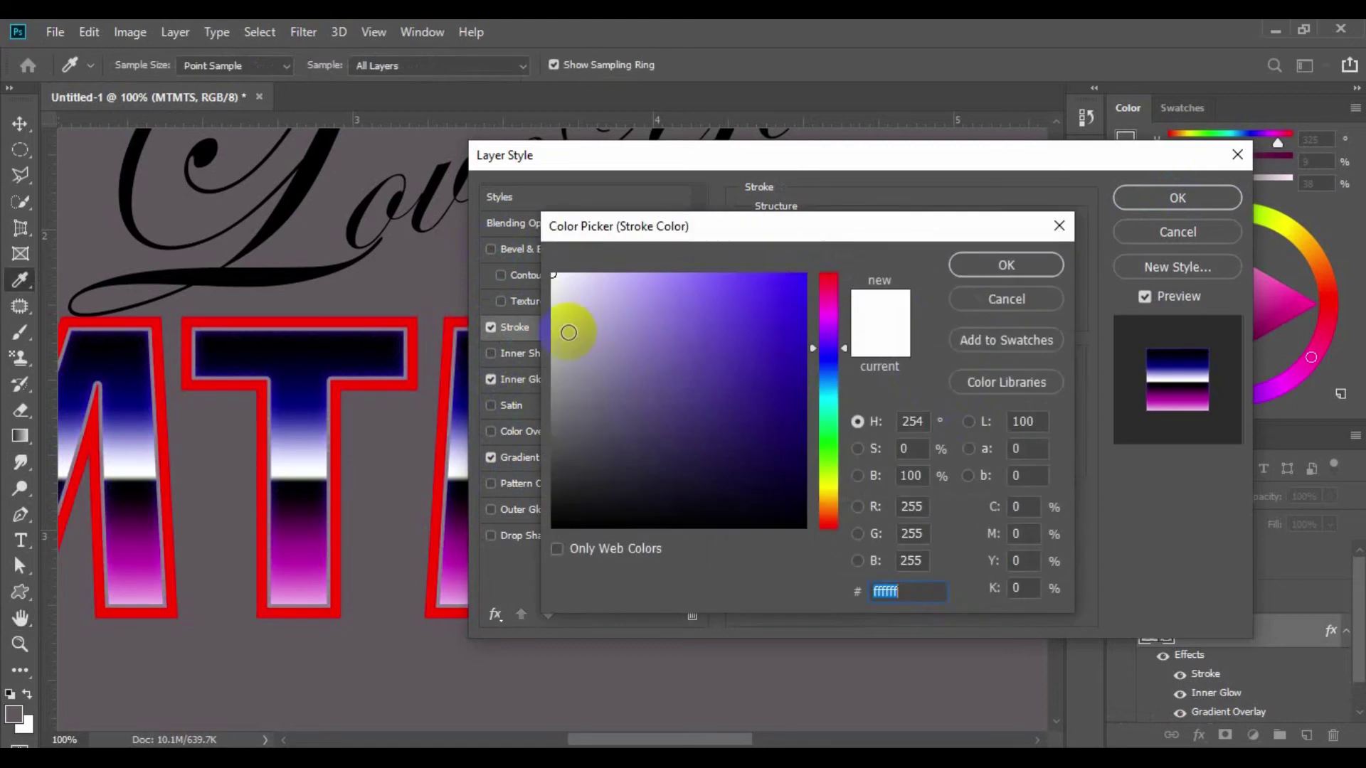
{"action": "left_click", "coordinate": [989, 263]}
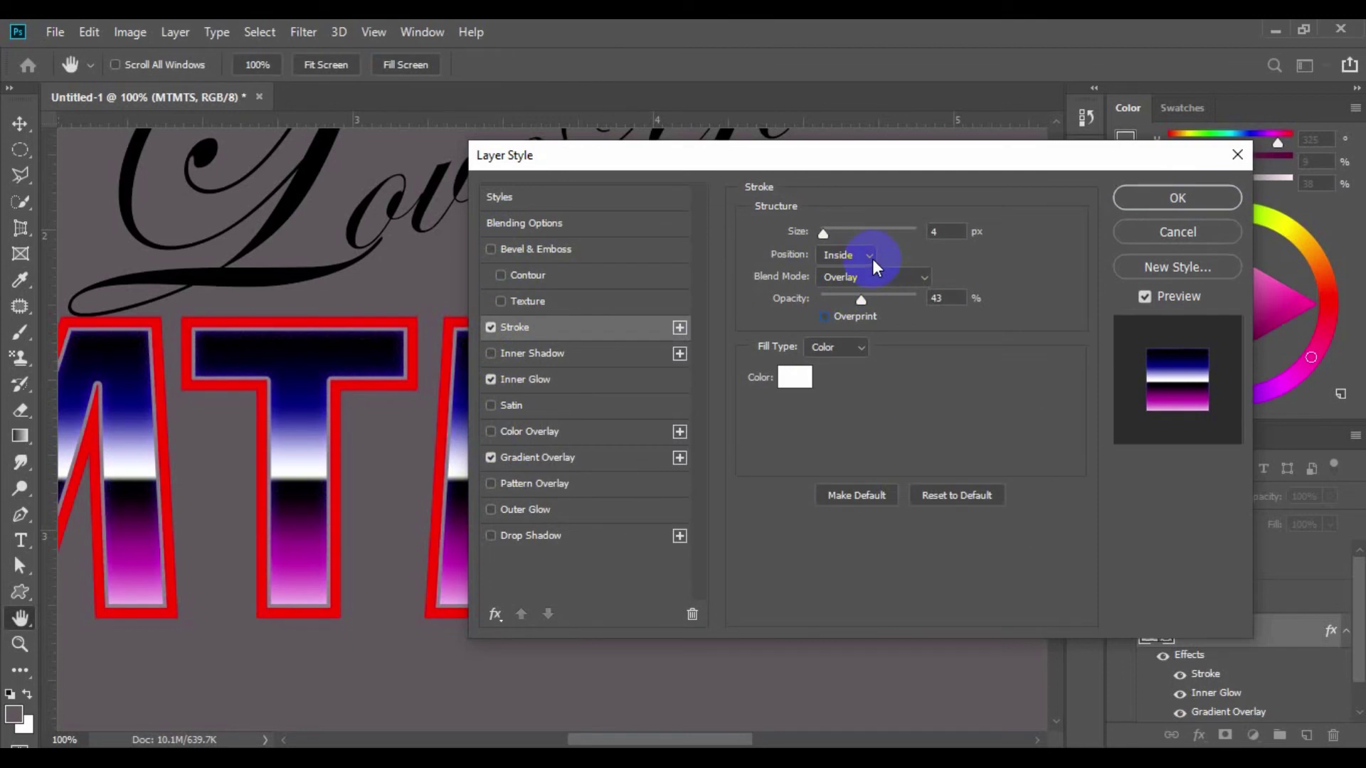
Set the stroke Inside with Overprint on, 3 px, 46% opacity; Drop Shadow left off
{"action": "left_click", "coordinate": [872, 255]}
{"action": "left_click", "coordinate": [902, 285]}
{"action": "left_click", "coordinate": [822, 317]}
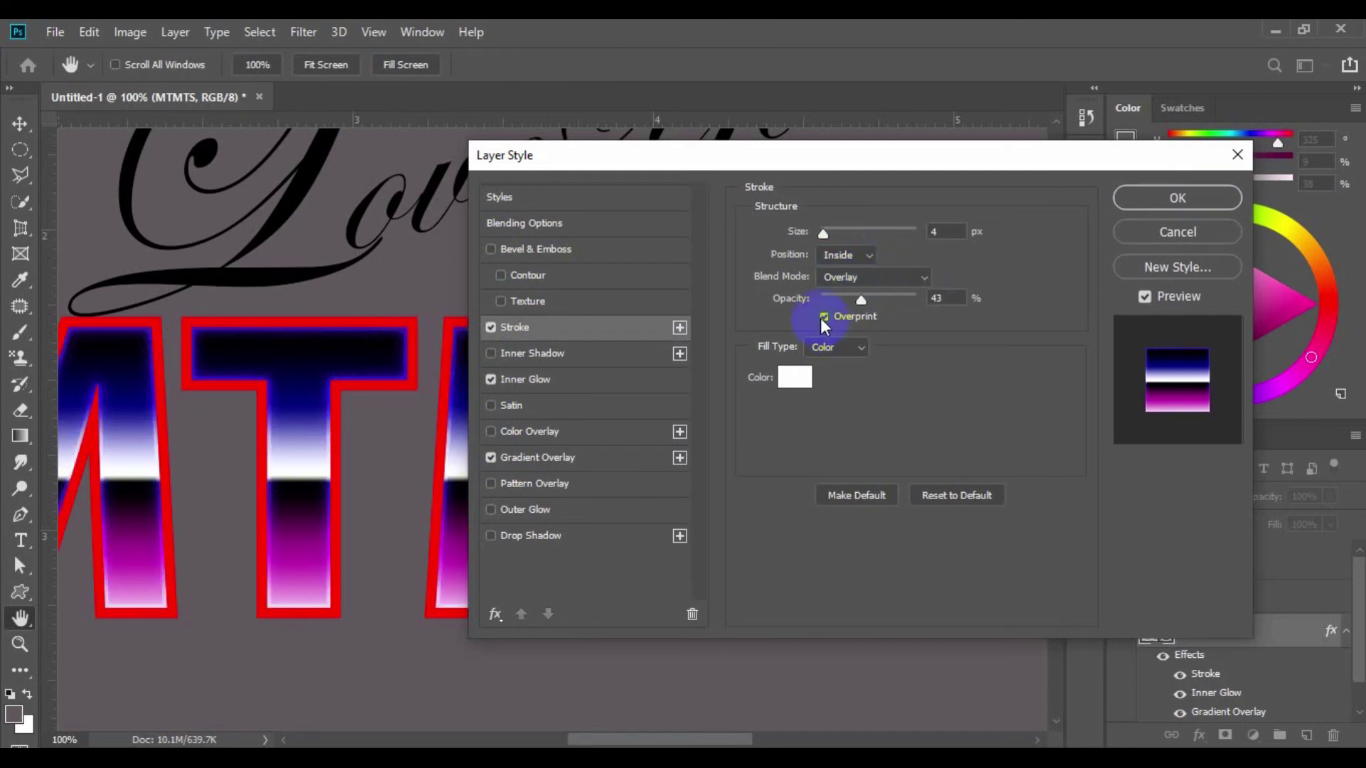
{"action": "mouse_move", "coordinate": [859, 301]}
{"action": "left_mouse_down"}
{"action": "mouse_move", "coordinate": [810, 301]}
{"action": "mouse_move", "coordinate": [854, 301]}
{"action": "left_mouse_up"}
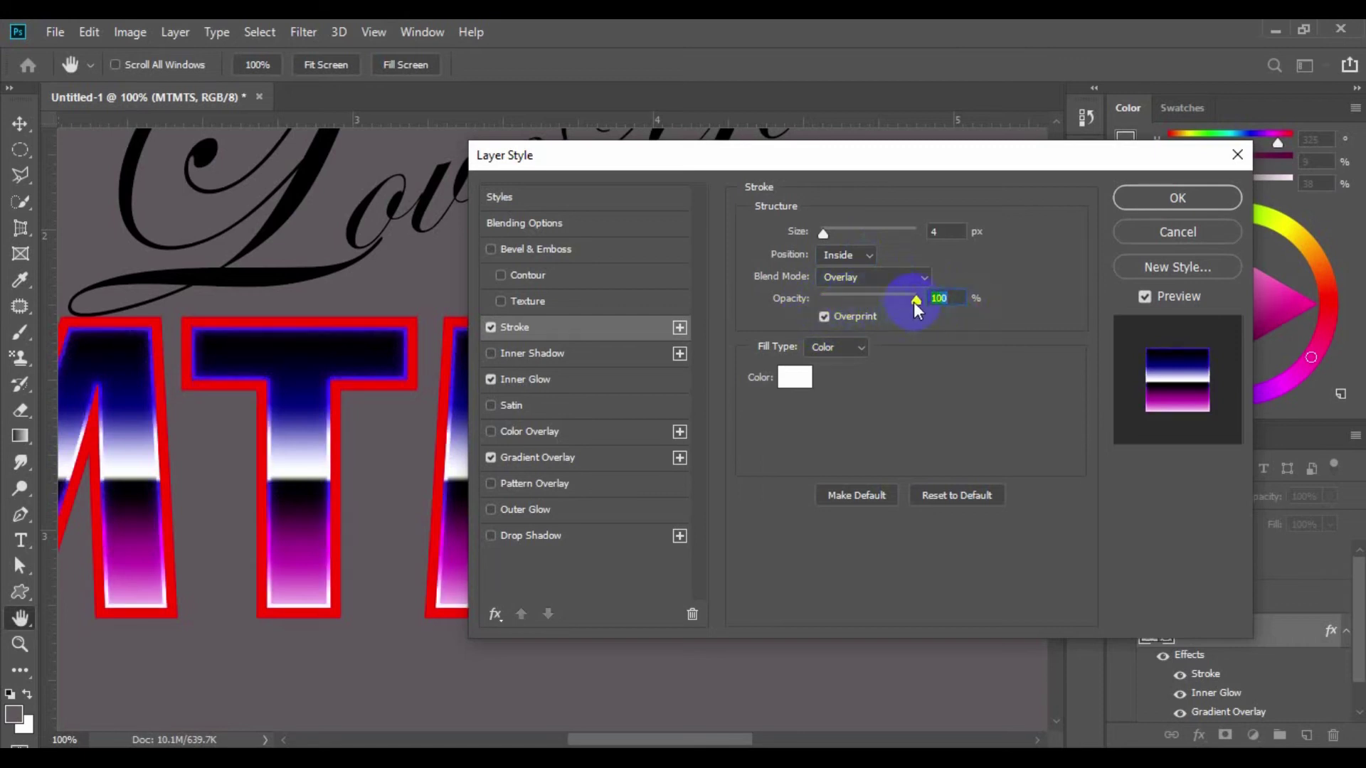
{"action": "left_click_drag", "start_coordinate": [909, 302], "coordinate": [842, 306]}
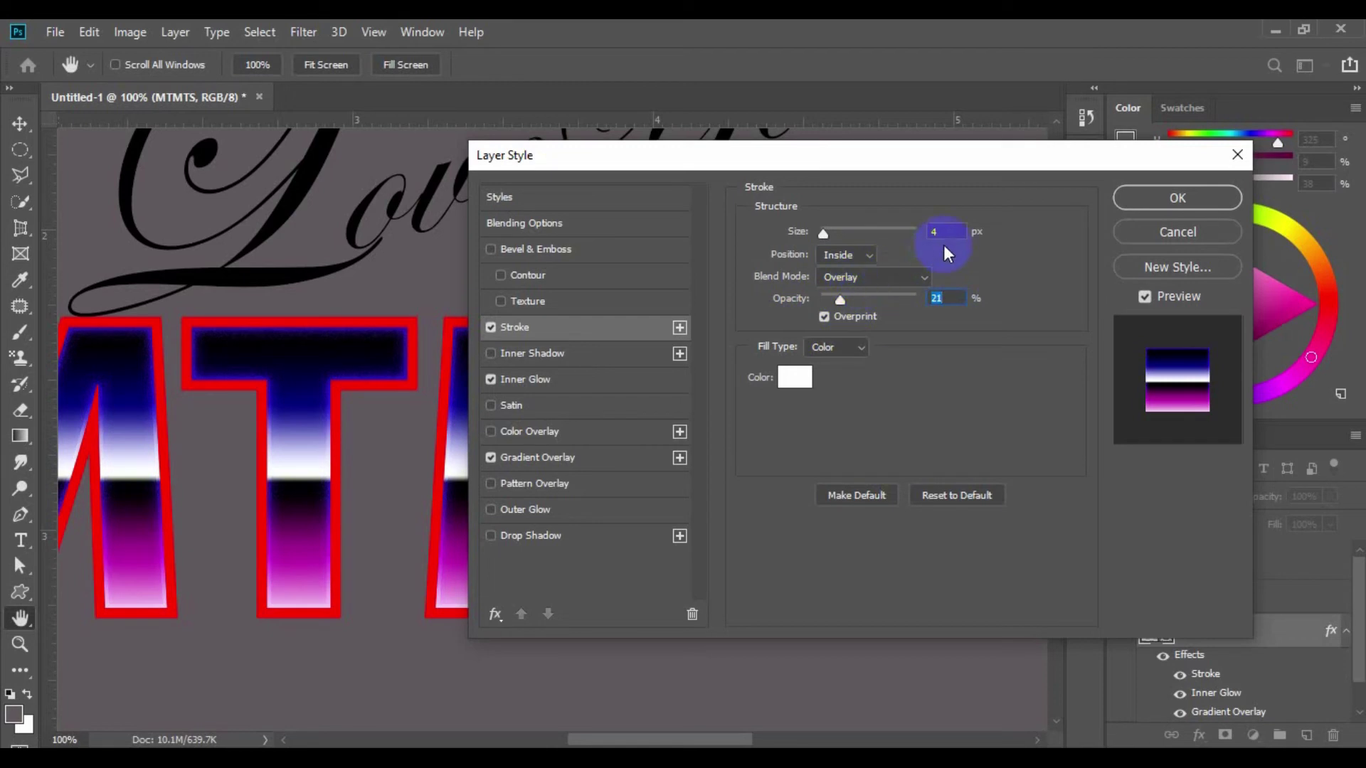
{"action": "left_click_drag", "start_coordinate": [822, 235], "coordinate": [820, 234]}
{"action": "left_click", "coordinate": [822, 237]}
{"action": "left_click_drag", "start_coordinate": [821, 237], "coordinate": [823, 236]}
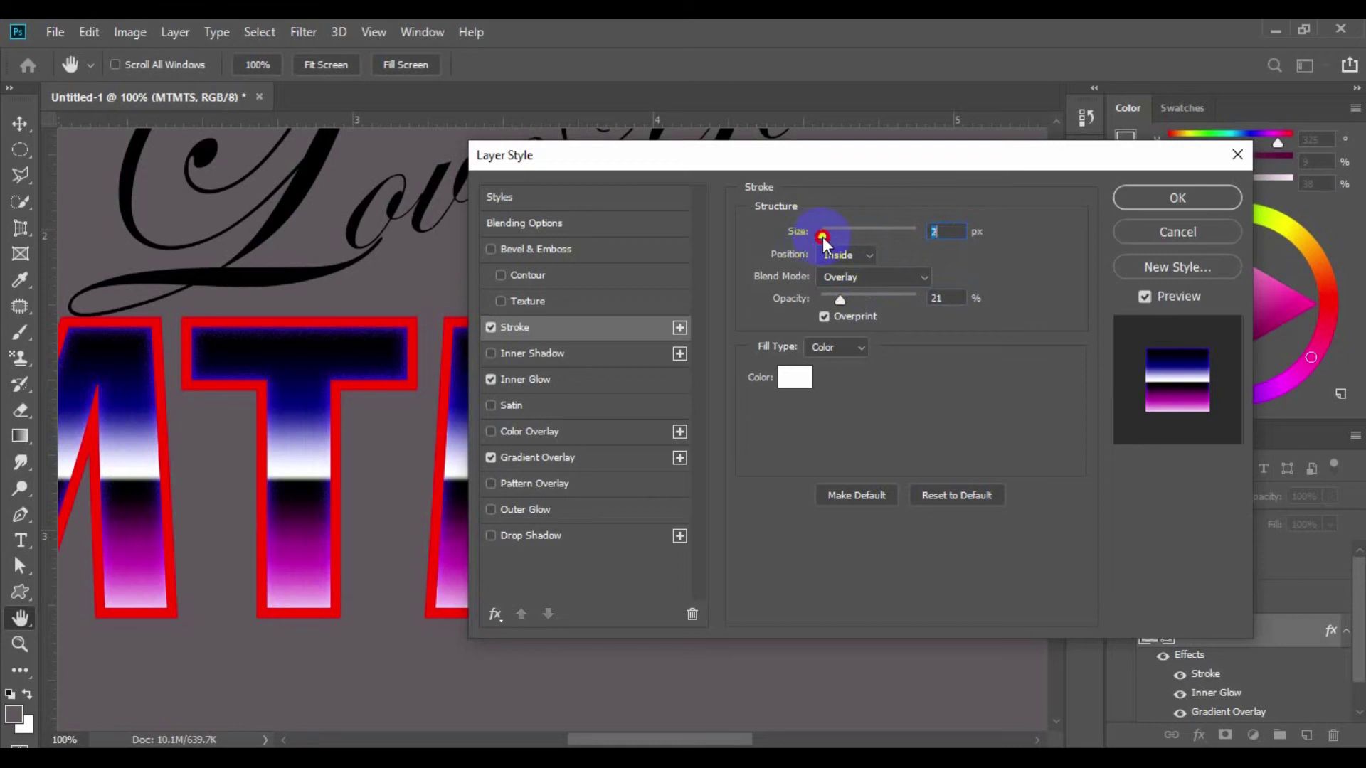
{"action": "mouse_move", "coordinate": [838, 303]}
{"action": "left_mouse_down"}
{"action": "mouse_move", "coordinate": [918, 300]}
{"action": "mouse_move", "coordinate": [870, 297]}
{"action": "left_mouse_up"}
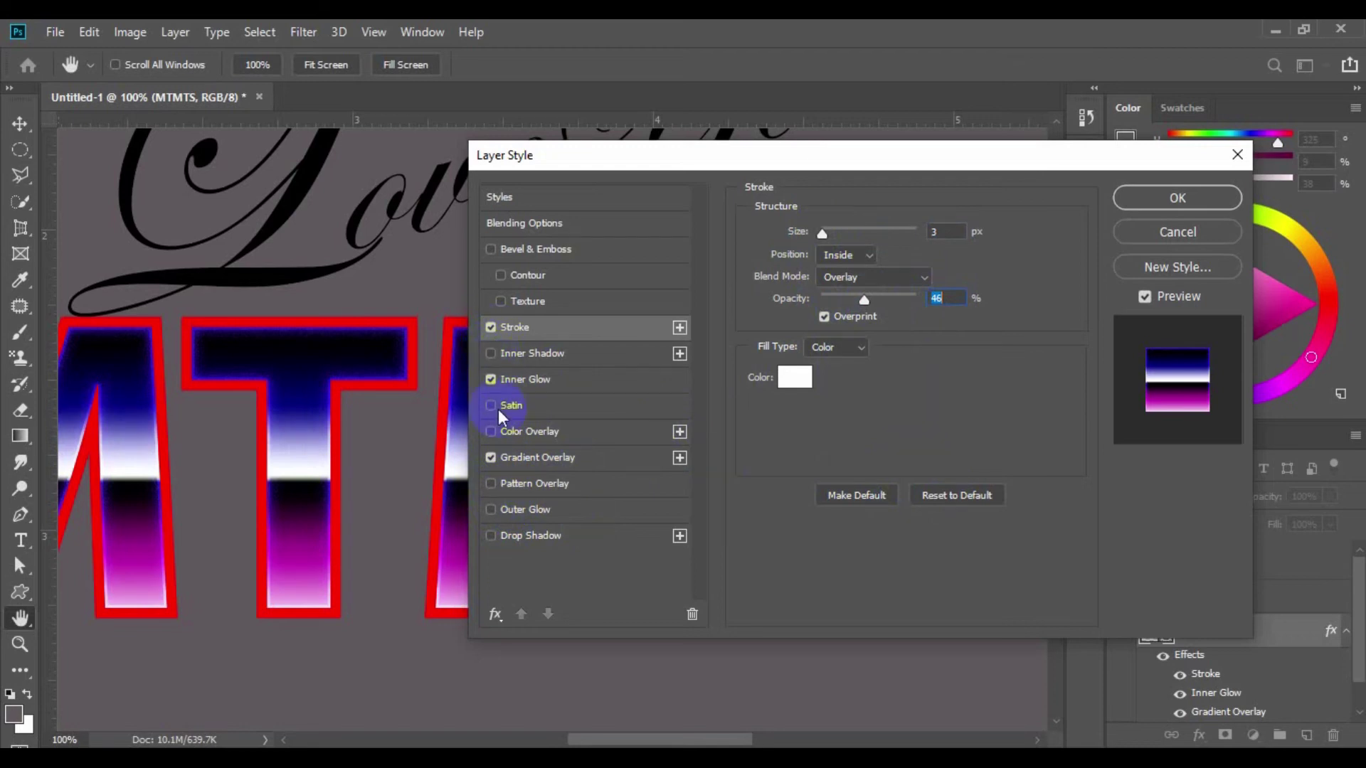
{"action": "left_click", "coordinate": [490, 536]}
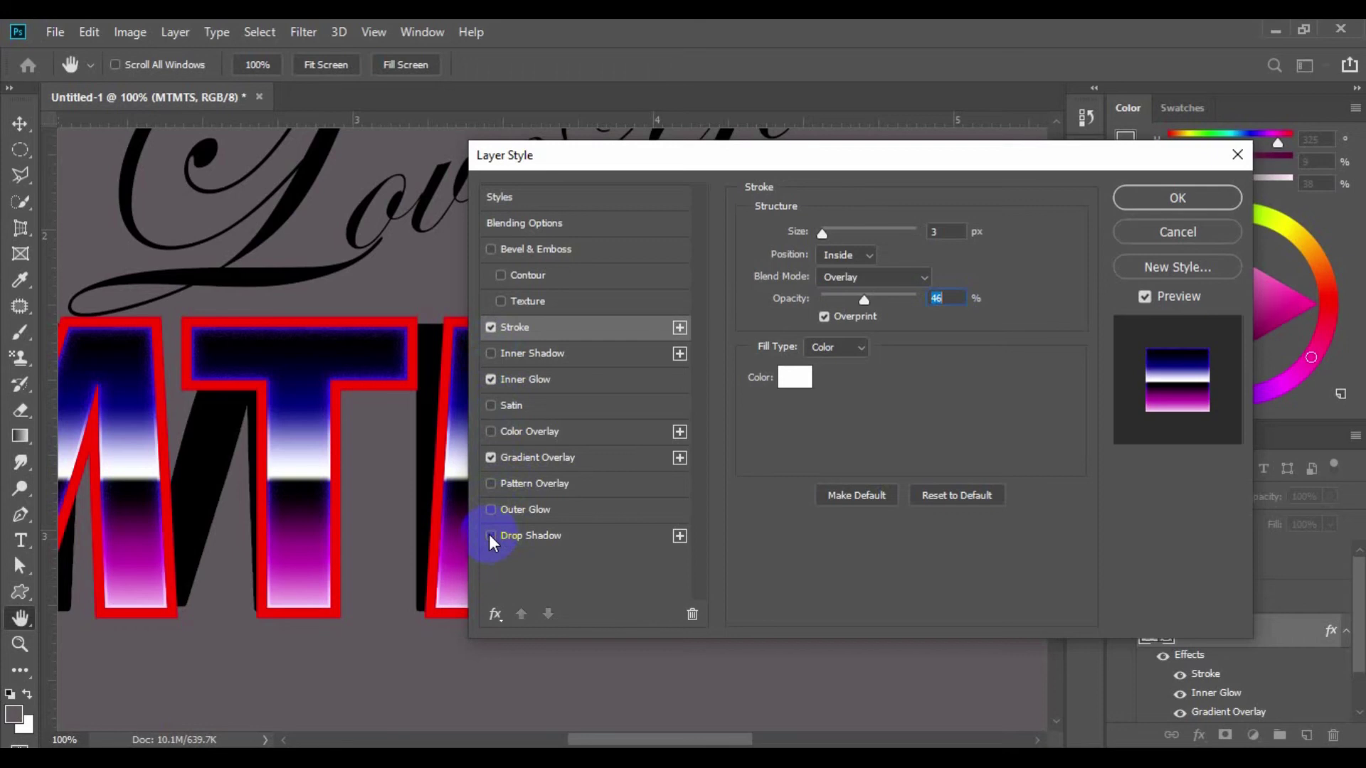
{"action": "left_click", "coordinate": [490, 536]}
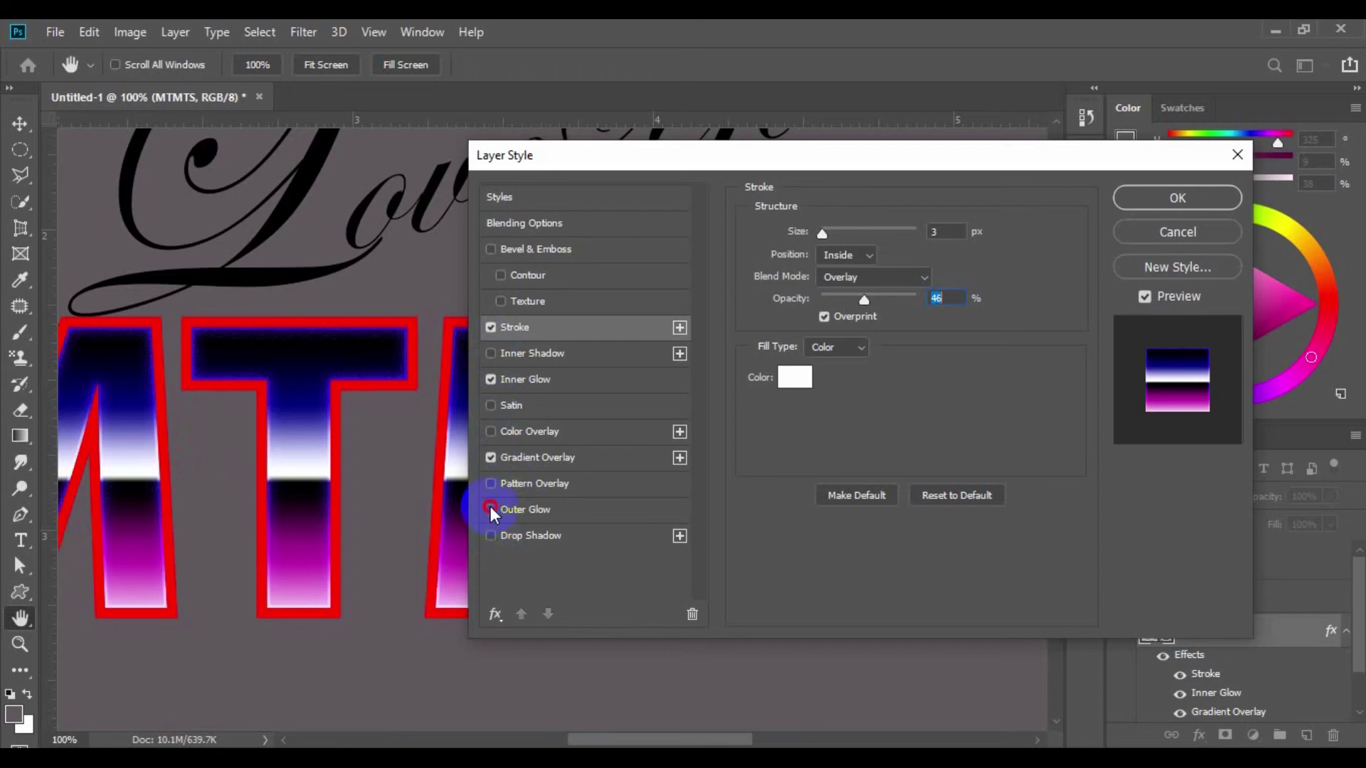
Switch on Outer Glow for MTMTS and pick a dark blue glow colour
{"action": "left_click", "coordinate": [490, 508]}
{"action": "left_click", "coordinate": [557, 506]}
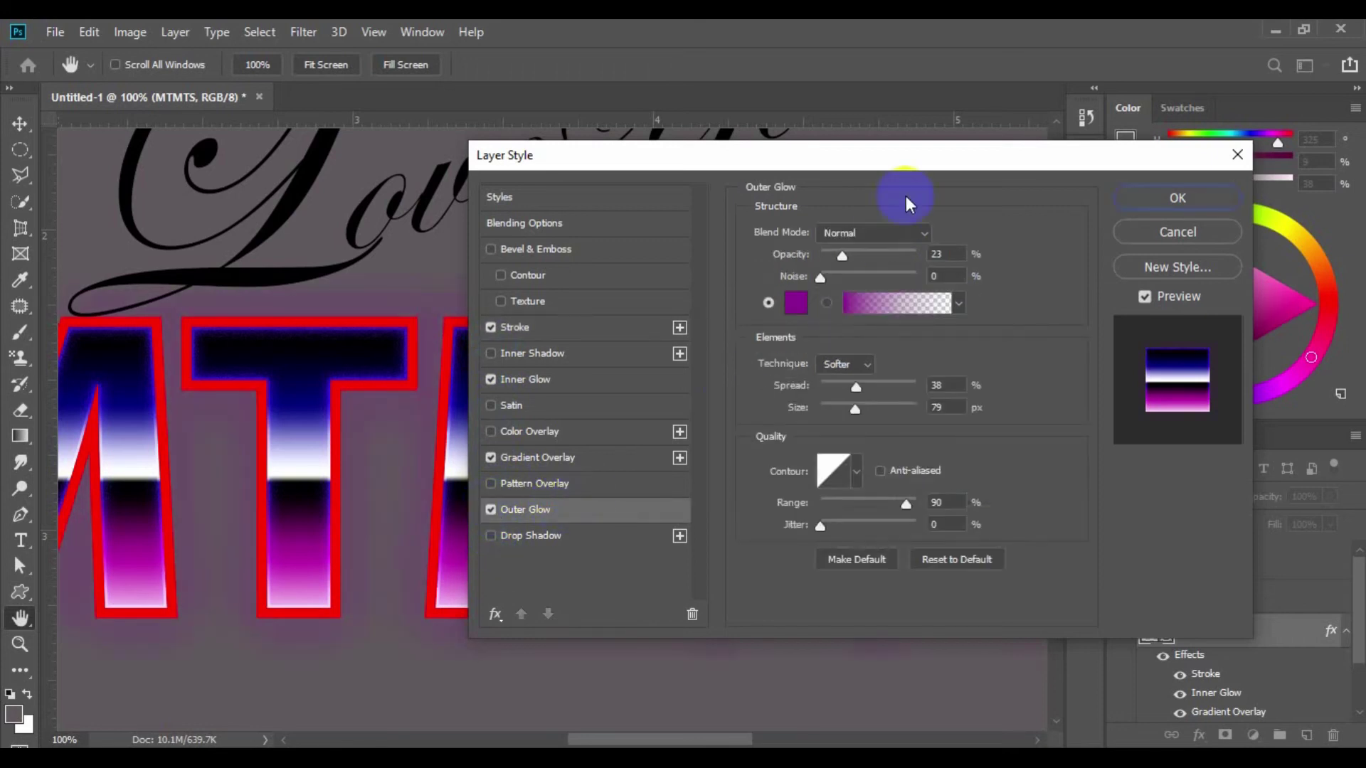
{"action": "left_click_drag", "start_coordinate": [840, 159], "coordinate": [905, 181]}
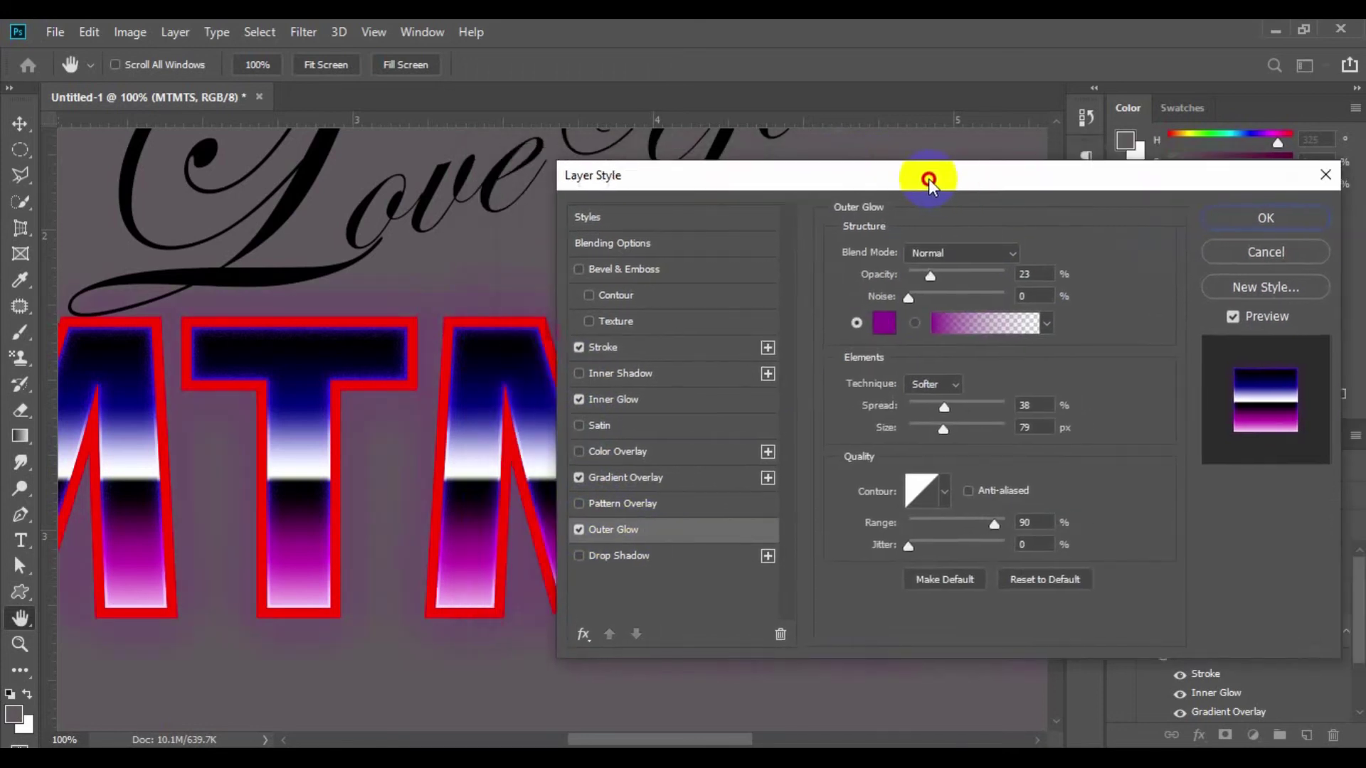
{"action": "left_click", "coordinate": [861, 327]}
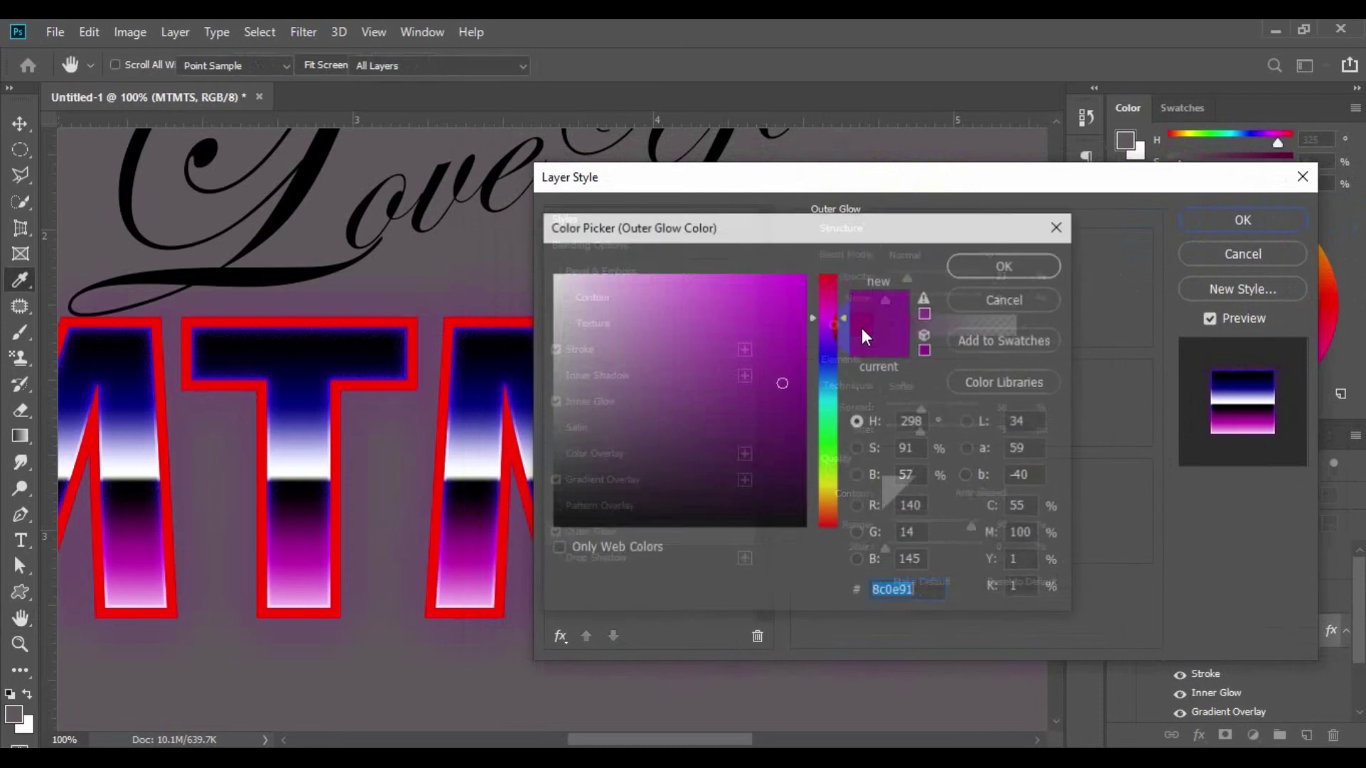
{"action": "left_click", "coordinate": [830, 361]}
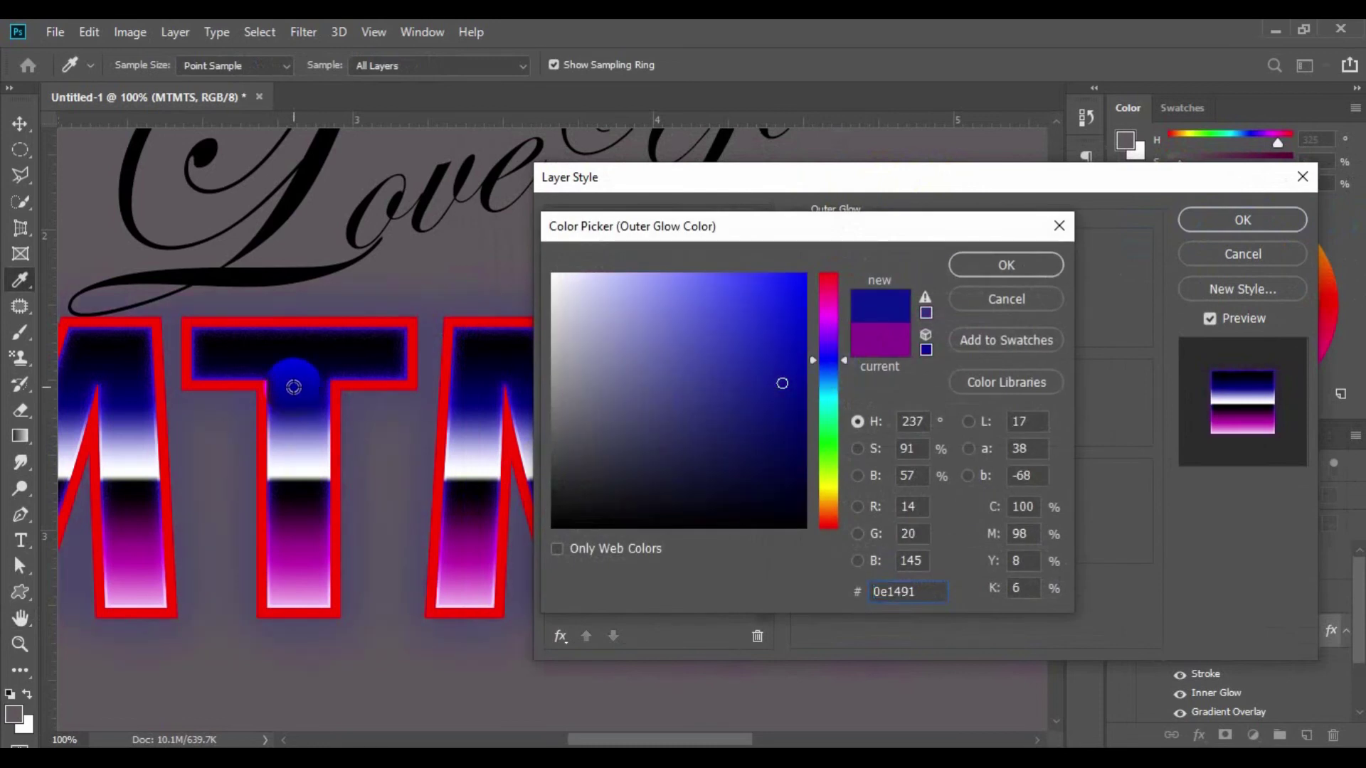
{"action": "left_click", "coordinate": [478, 406]}
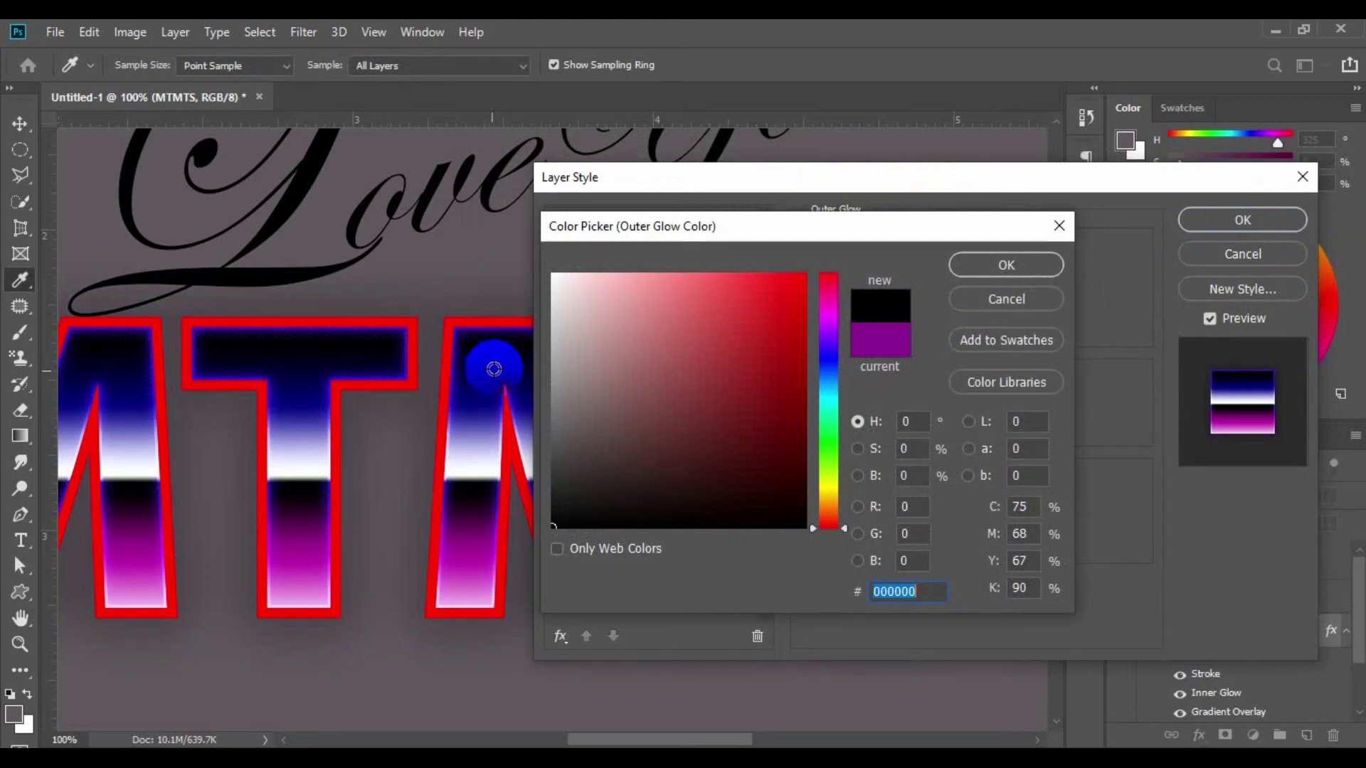
{"action": "left_click", "coordinate": [990, 295]}
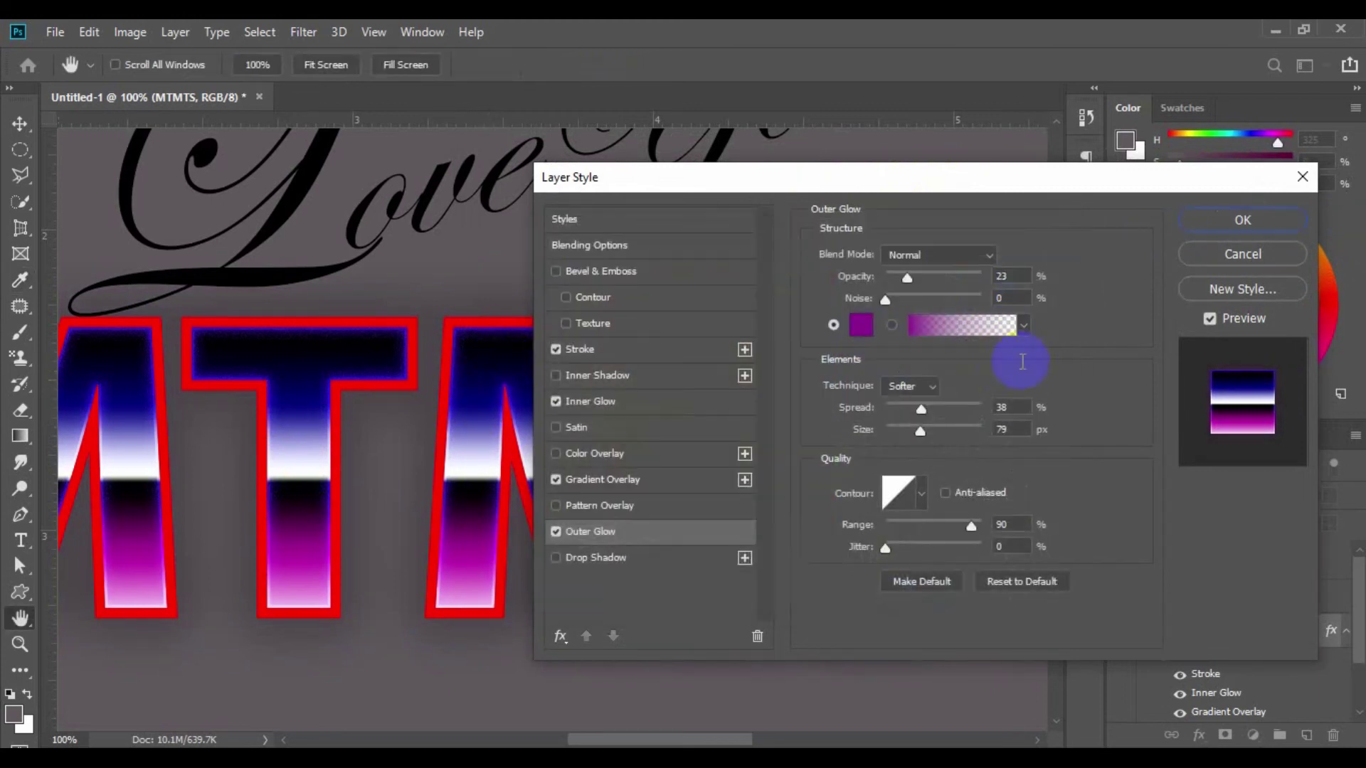
{"action": "left_click", "coordinate": [870, 337]}
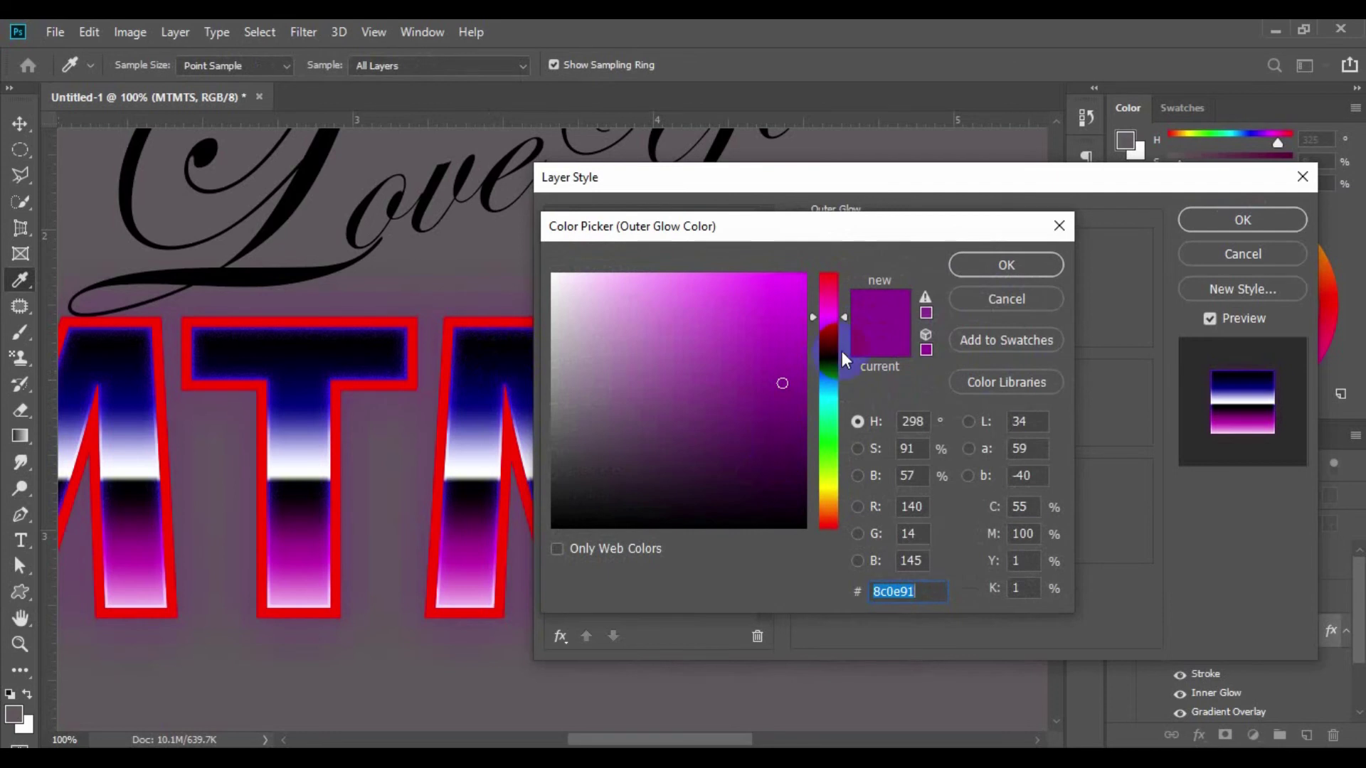
{"action": "left_click_drag", "start_coordinate": [827, 353], "coordinate": [829, 361]}
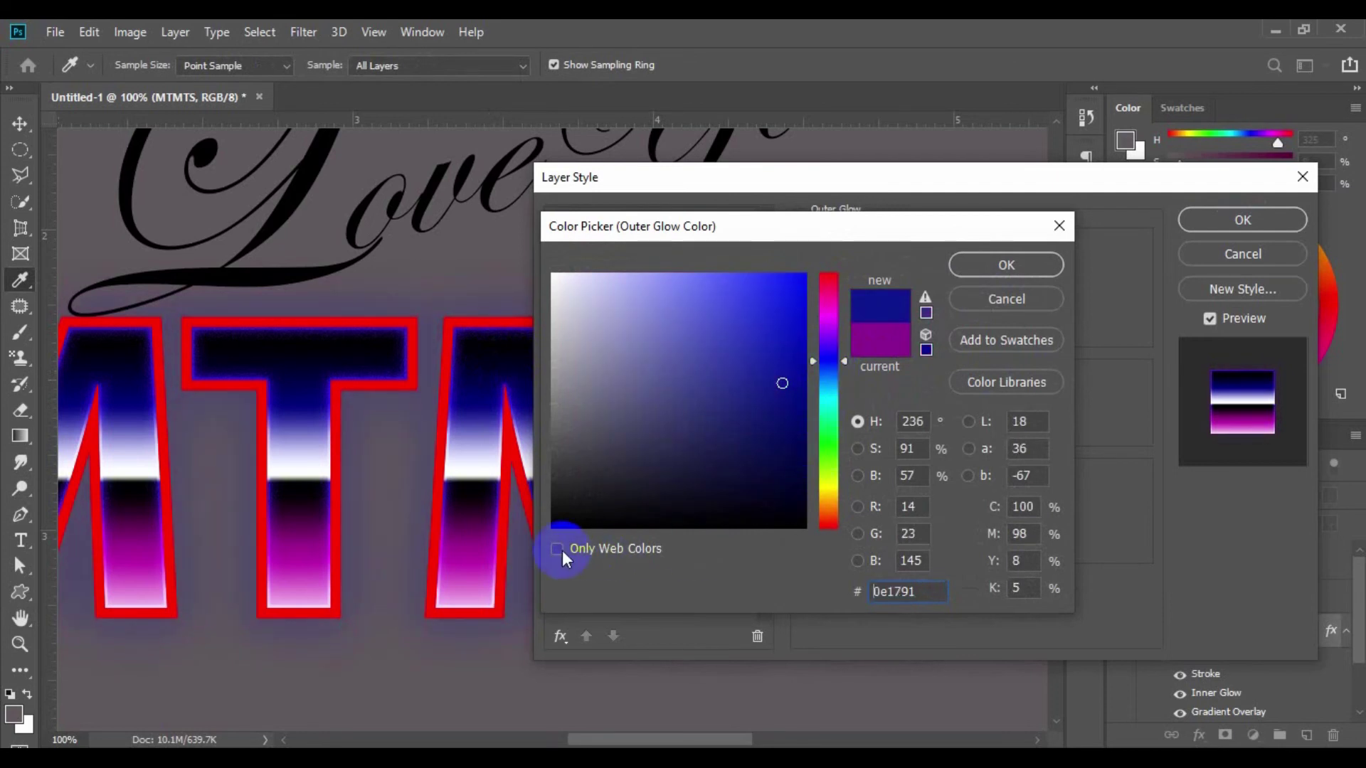
{"action": "left_click", "coordinate": [782, 407]}
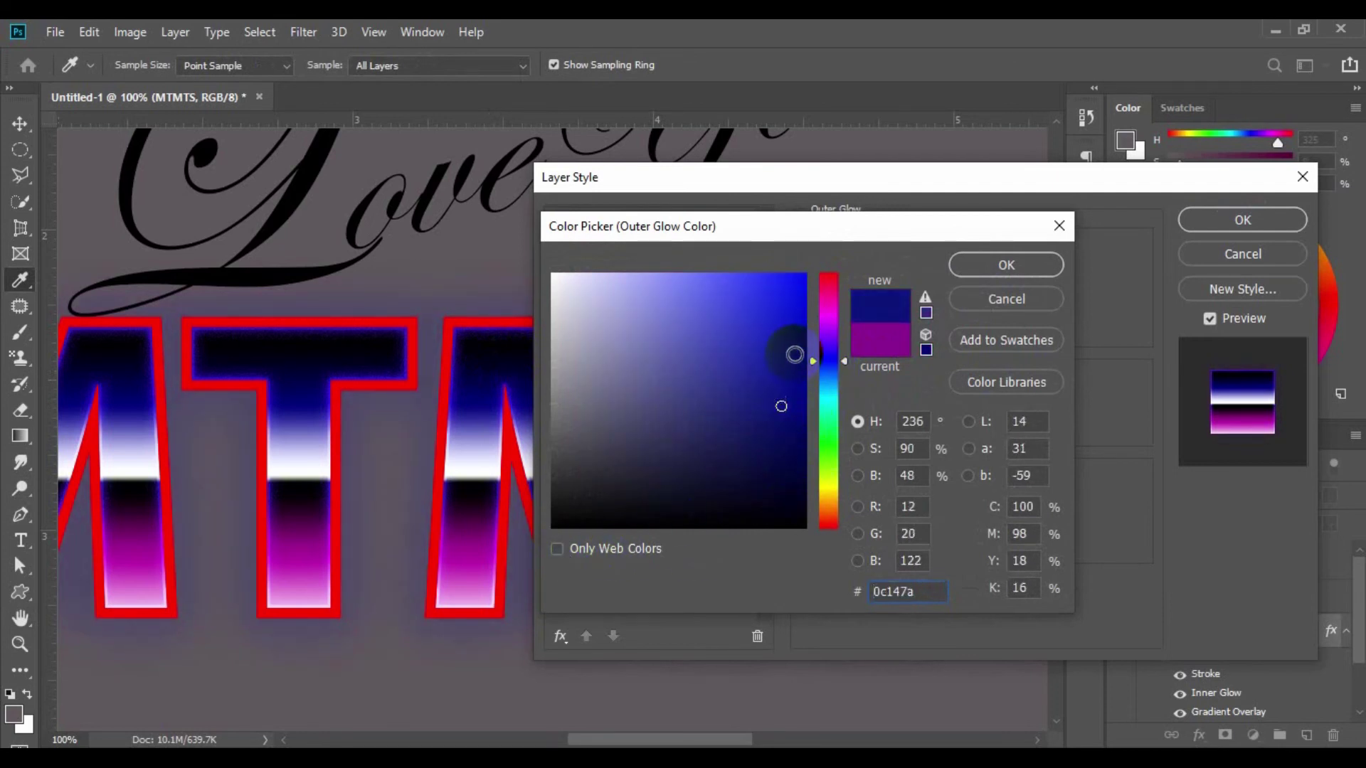
{"action": "left_click", "coordinate": [794, 358]}
{"action": "left_click", "coordinate": [1001, 269]}
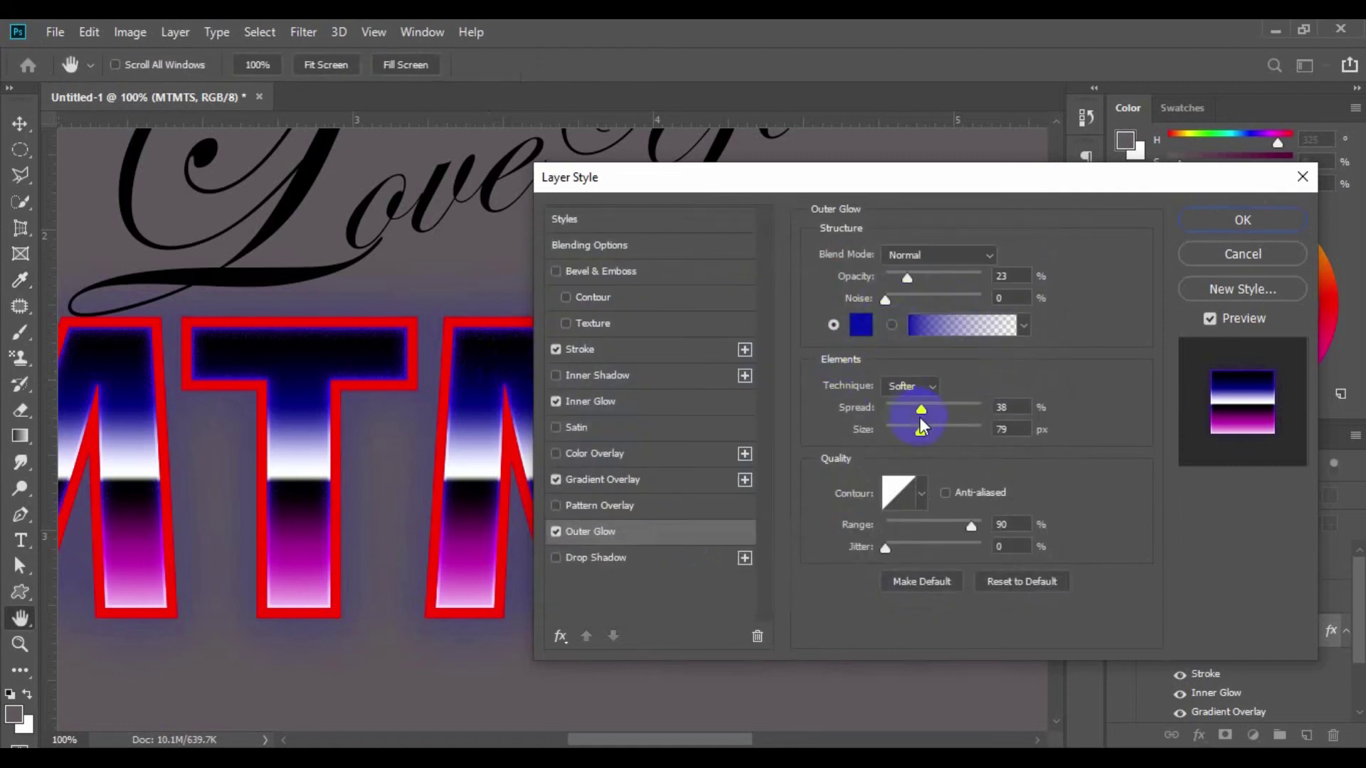
Tune the outer glow to 52% opacity, 0% noise, 95 px size and about 26% spread
{"action": "mouse_move", "coordinate": [920, 418]}
{"action": "left_mouse_down"}
{"action": "mouse_move", "coordinate": [1012, 445]}
{"action": "mouse_move", "coordinate": [842, 450]}
{"action": "left_mouse_up"}
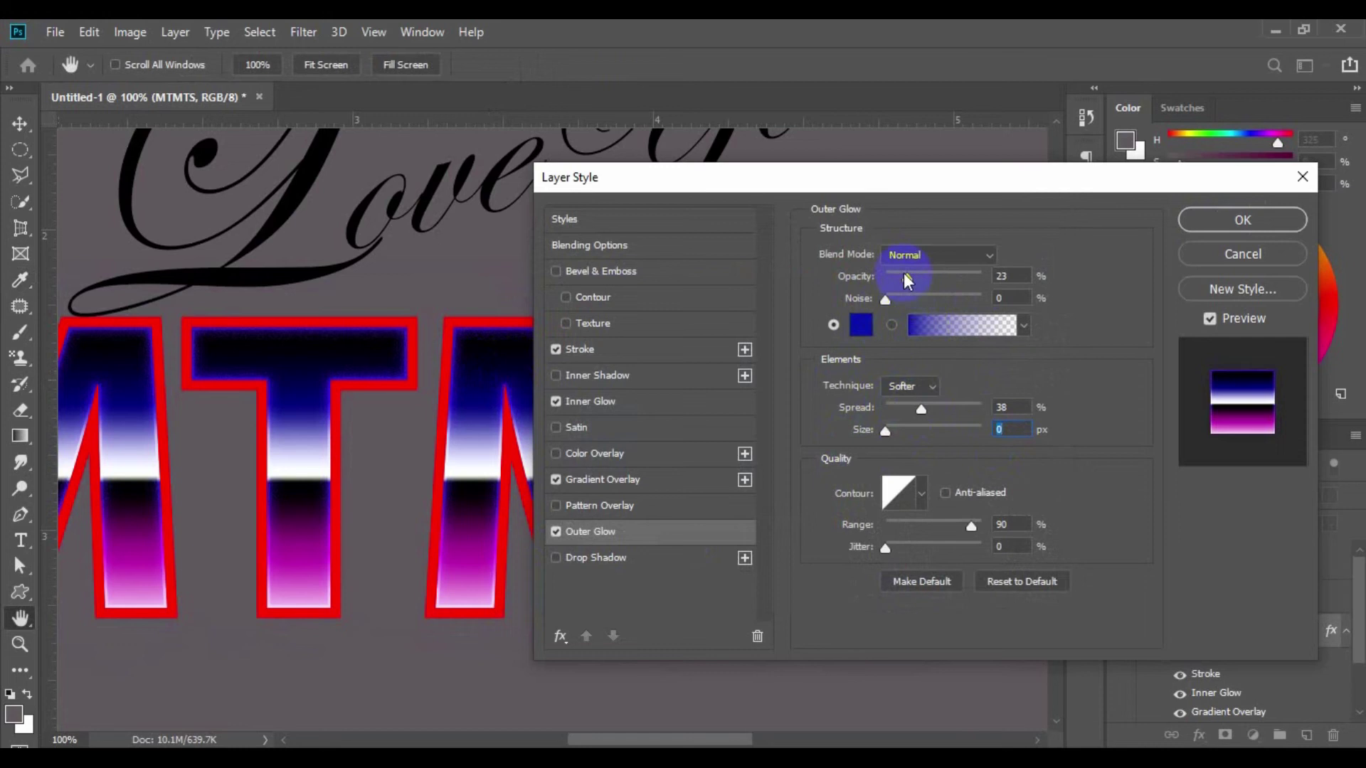
{"action": "left_click_drag", "start_coordinate": [905, 281], "coordinate": [1052, 288]}
{"action": "key", "text": "ctrl+minus"}
{"action": "key", "text": "ctrl+minus"}
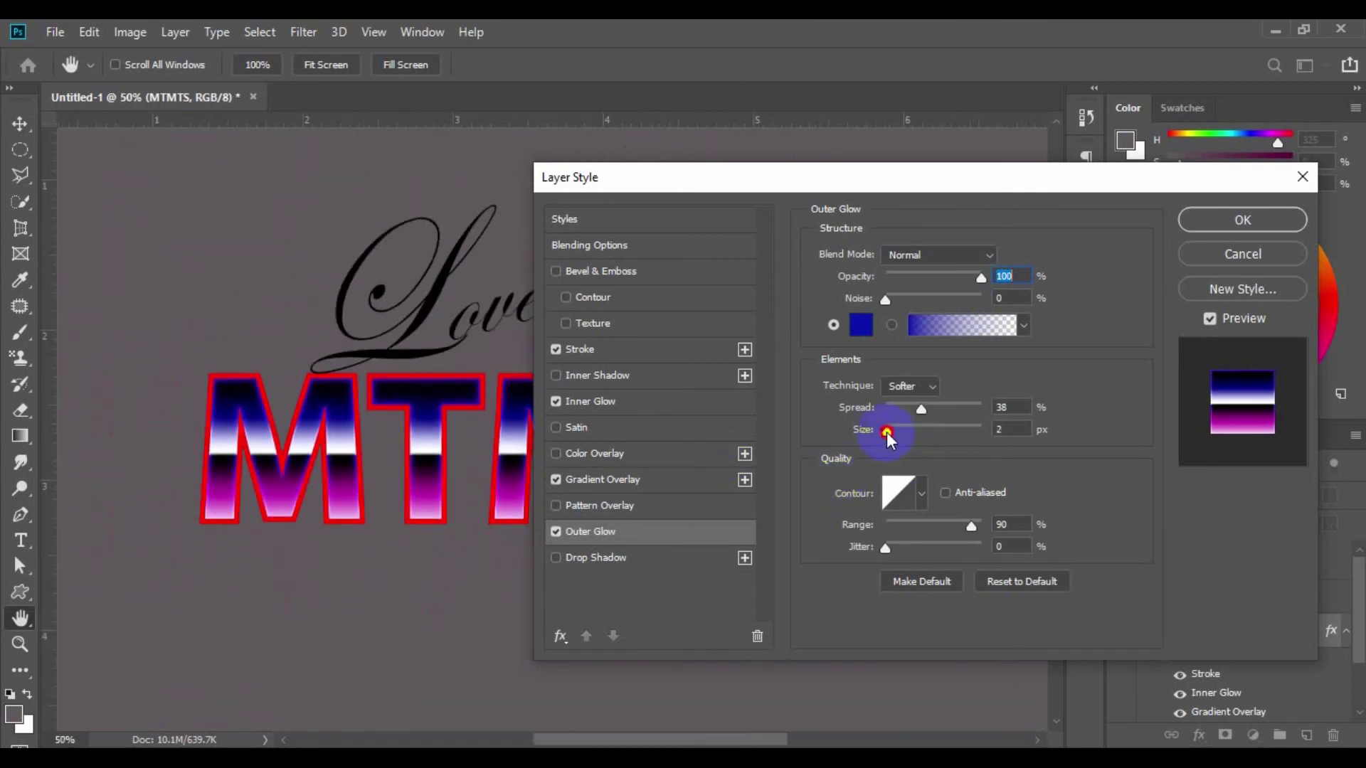
{"action": "mouse_move", "coordinate": [887, 432]}
{"action": "left_mouse_down"}
{"action": "mouse_move", "coordinate": [991, 431]}
{"action": "mouse_move", "coordinate": [917, 427]}
{"action": "left_mouse_up"}
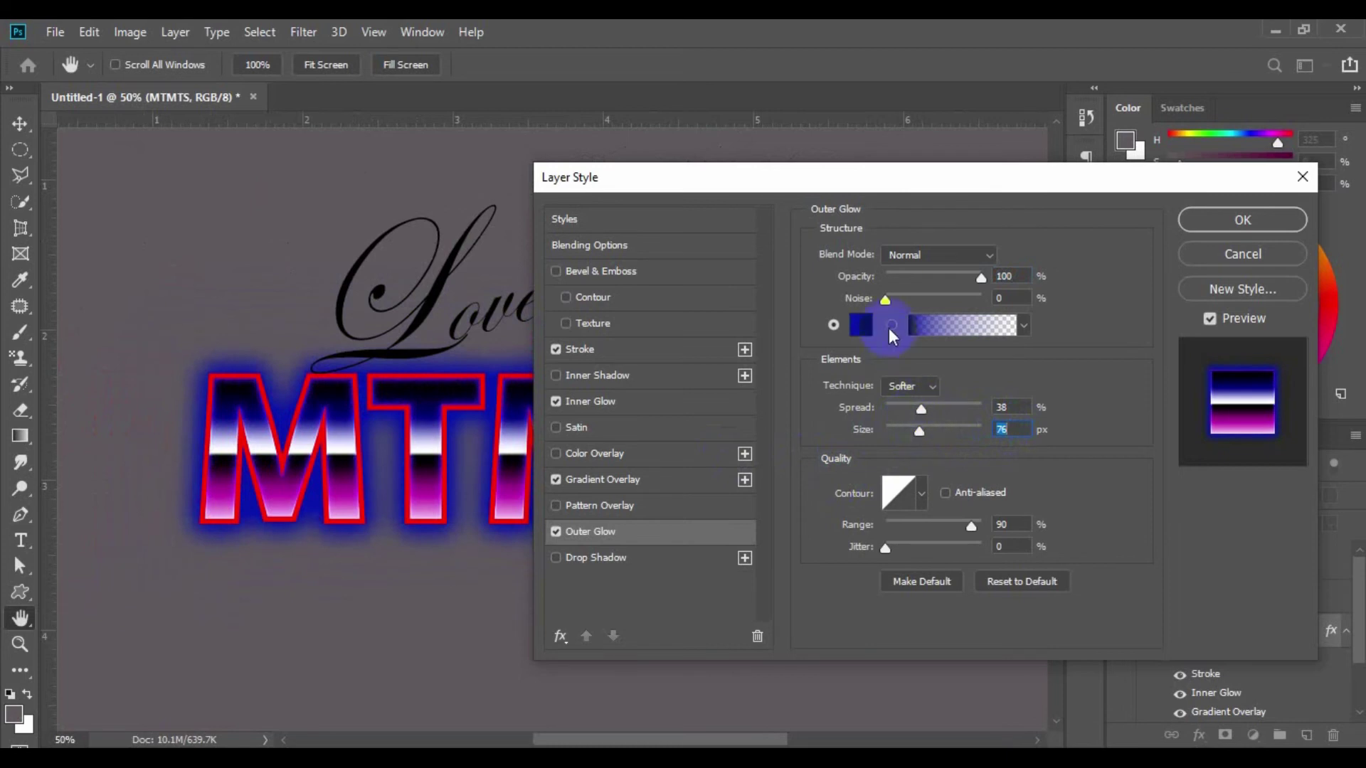
{"action": "left_click_drag", "start_coordinate": [981, 277], "coordinate": [934, 277]}
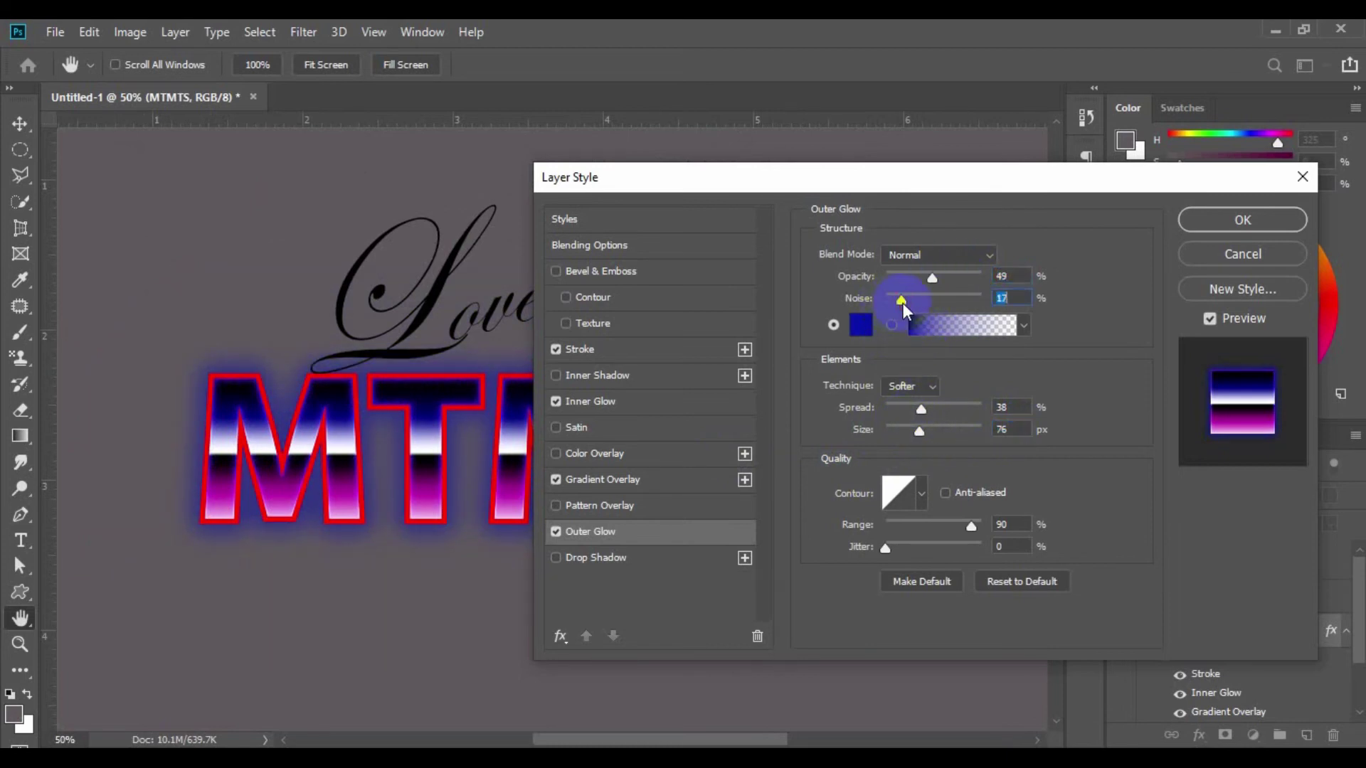
{"action": "left_click_drag", "start_coordinate": [903, 303], "coordinate": [886, 299]}
{"action": "left_click", "coordinate": [936, 279]}
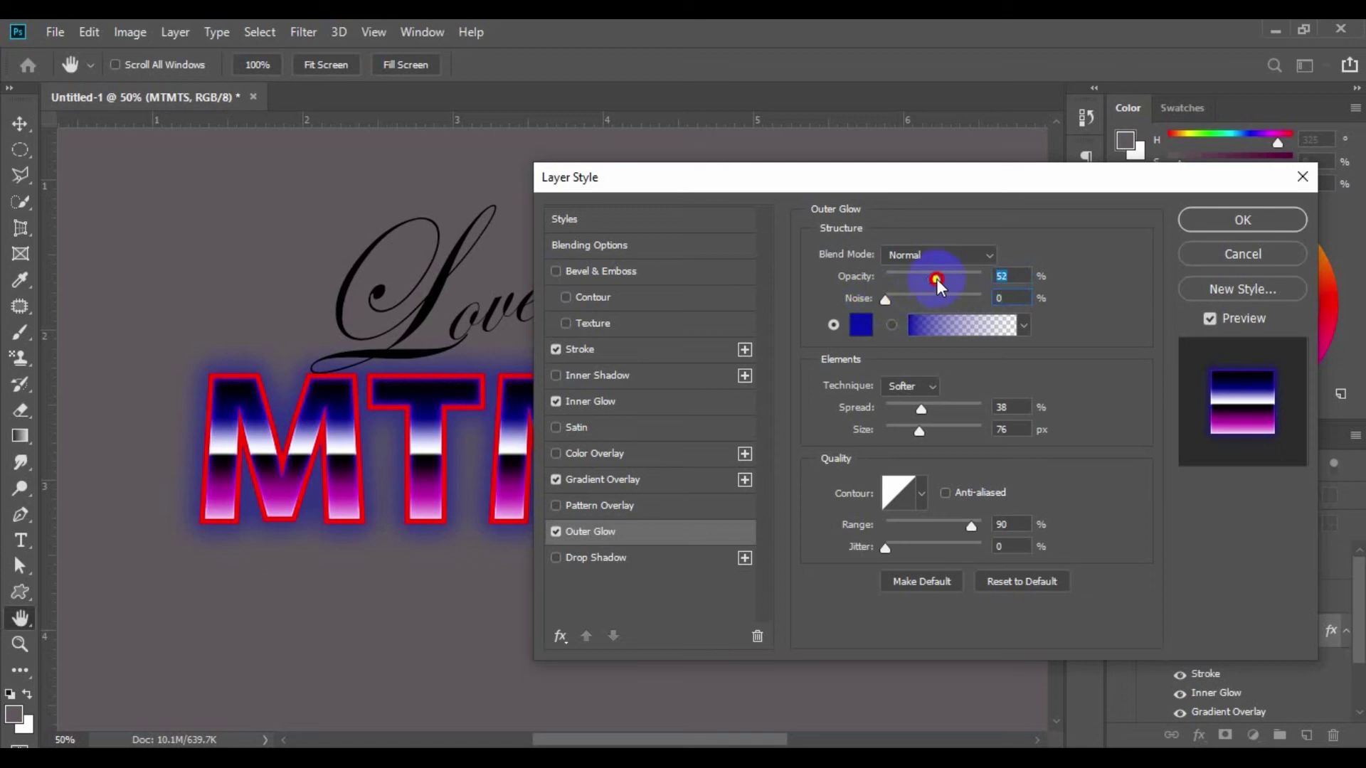
{"action": "left_click", "coordinate": [928, 427]}
{"action": "left_click", "coordinate": [925, 408]}
{"action": "mouse_move", "coordinate": [925, 409]}
{"action": "left_mouse_down"}
{"action": "mouse_move", "coordinate": [945, 411]}
{"action": "mouse_move", "coordinate": [918, 407]}
{"action": "left_mouse_up"}
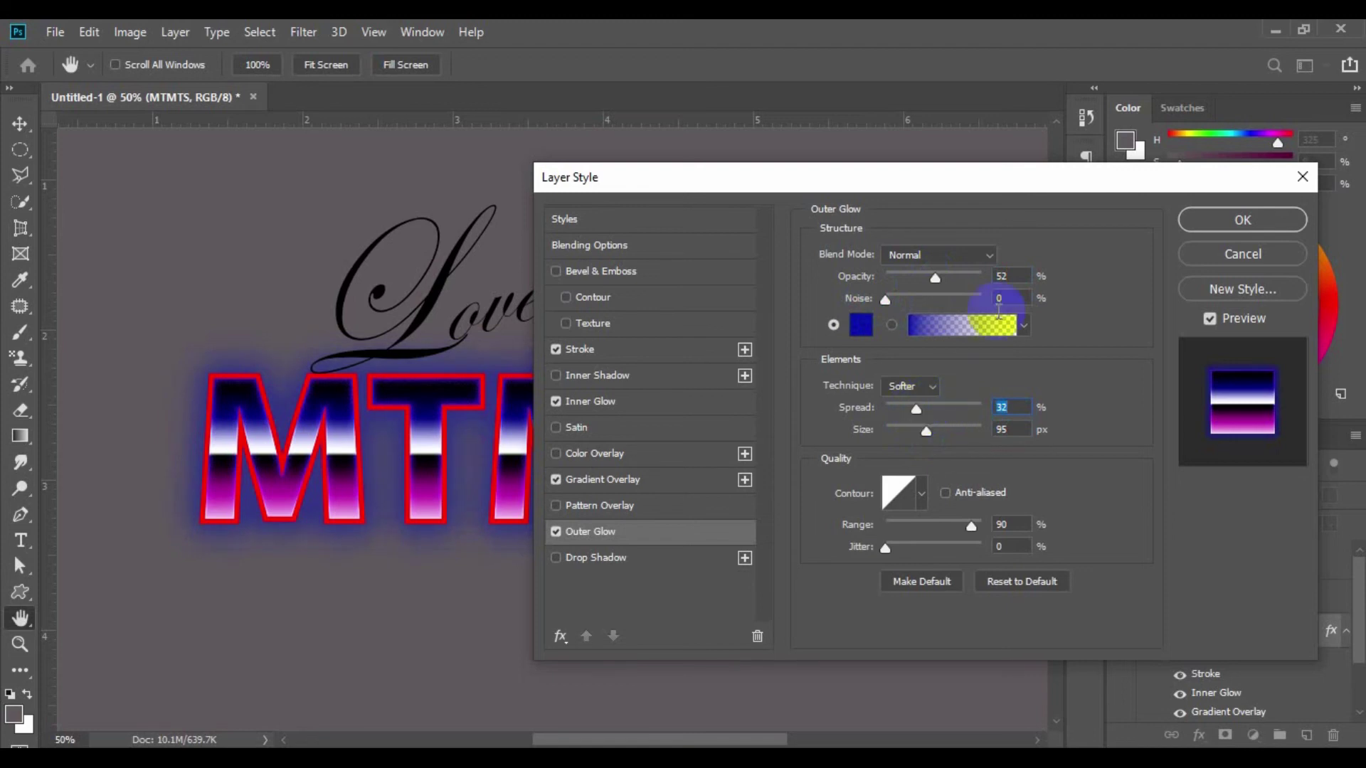
{"action": "mouse_move", "coordinate": [983, 189]}
{"action": "left_mouse_down"}
{"action": "mouse_move", "coordinate": [1363, 216]}
{"action": "mouse_move", "coordinate": [915, 207]}
{"action": "left_mouse_up"}
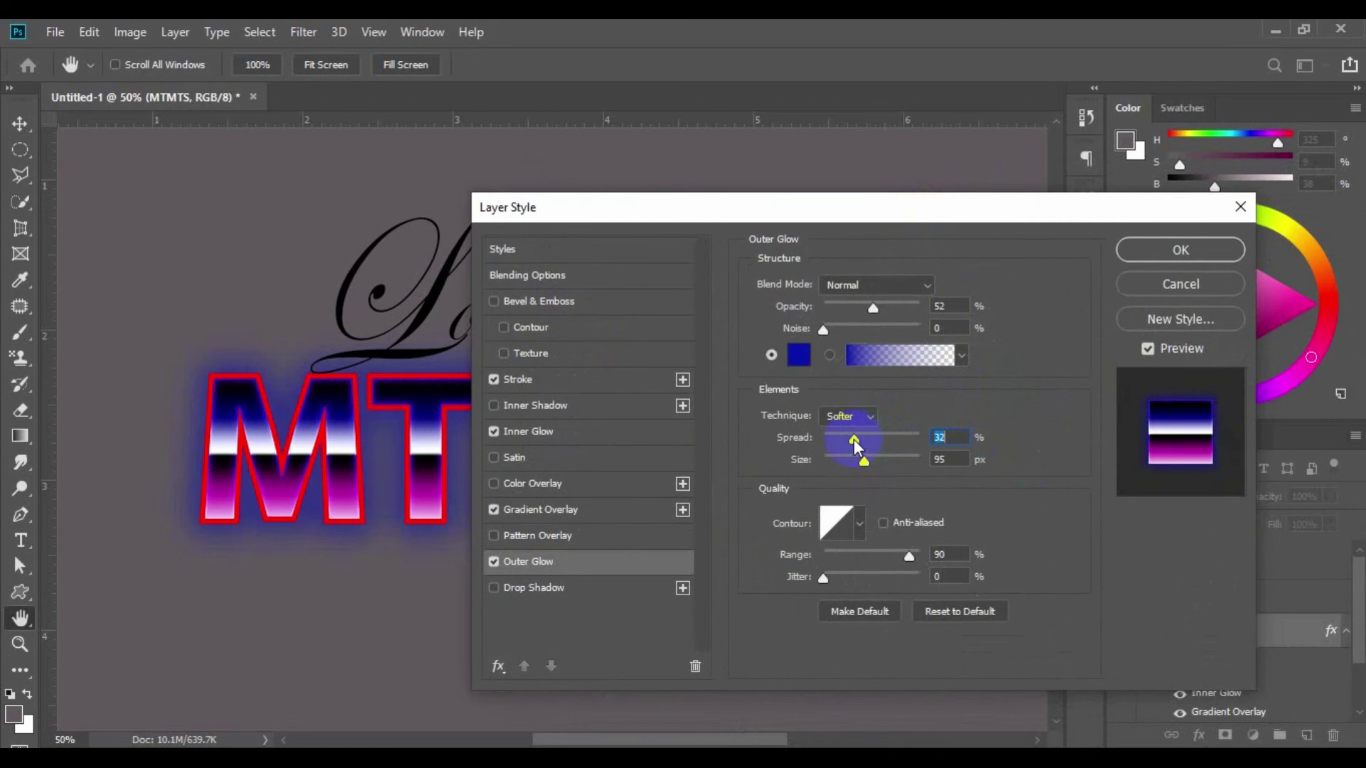
{"action": "left_click_drag", "start_coordinate": [854, 439], "coordinate": [851, 438]}
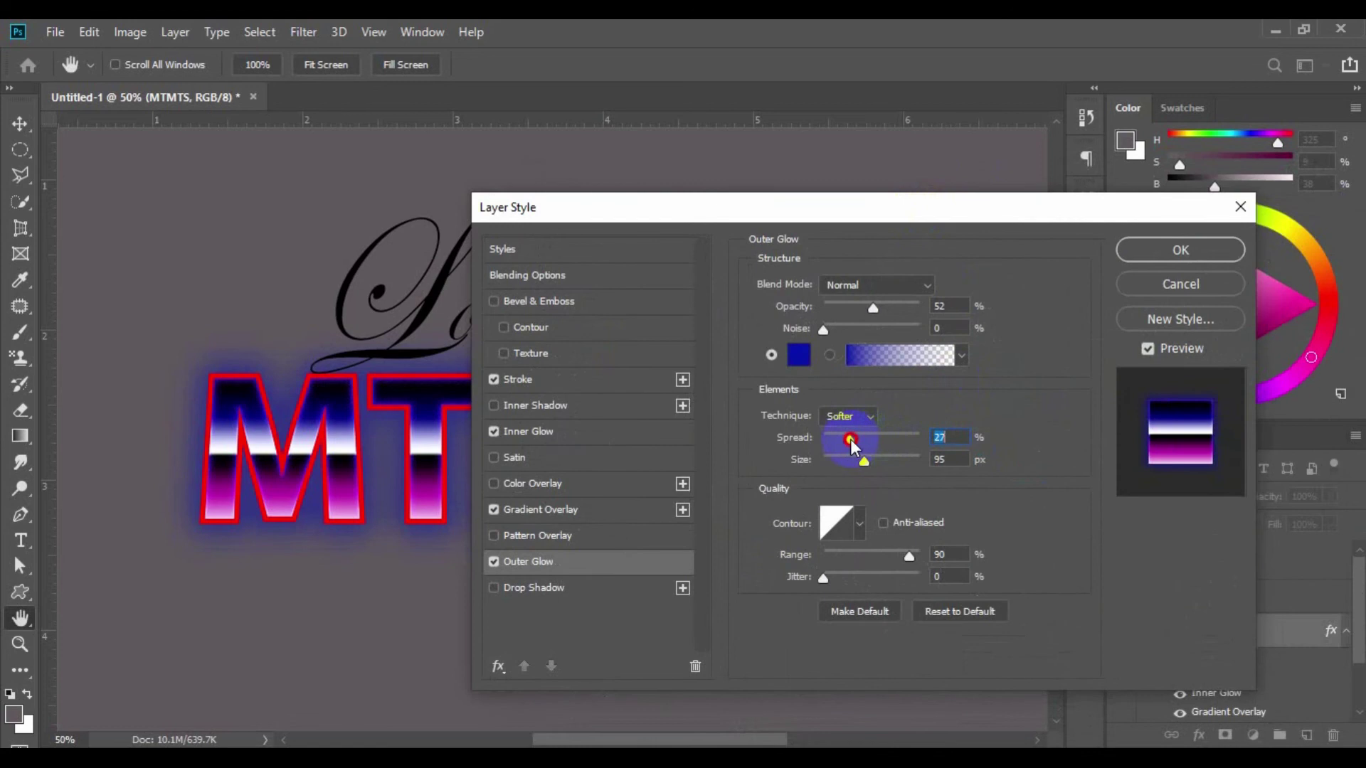
Apply the MTMTS effects, then enable Gradient Overlay in the MTMTS copy's layer style
{"action": "left_click", "coordinate": [1161, 249]}
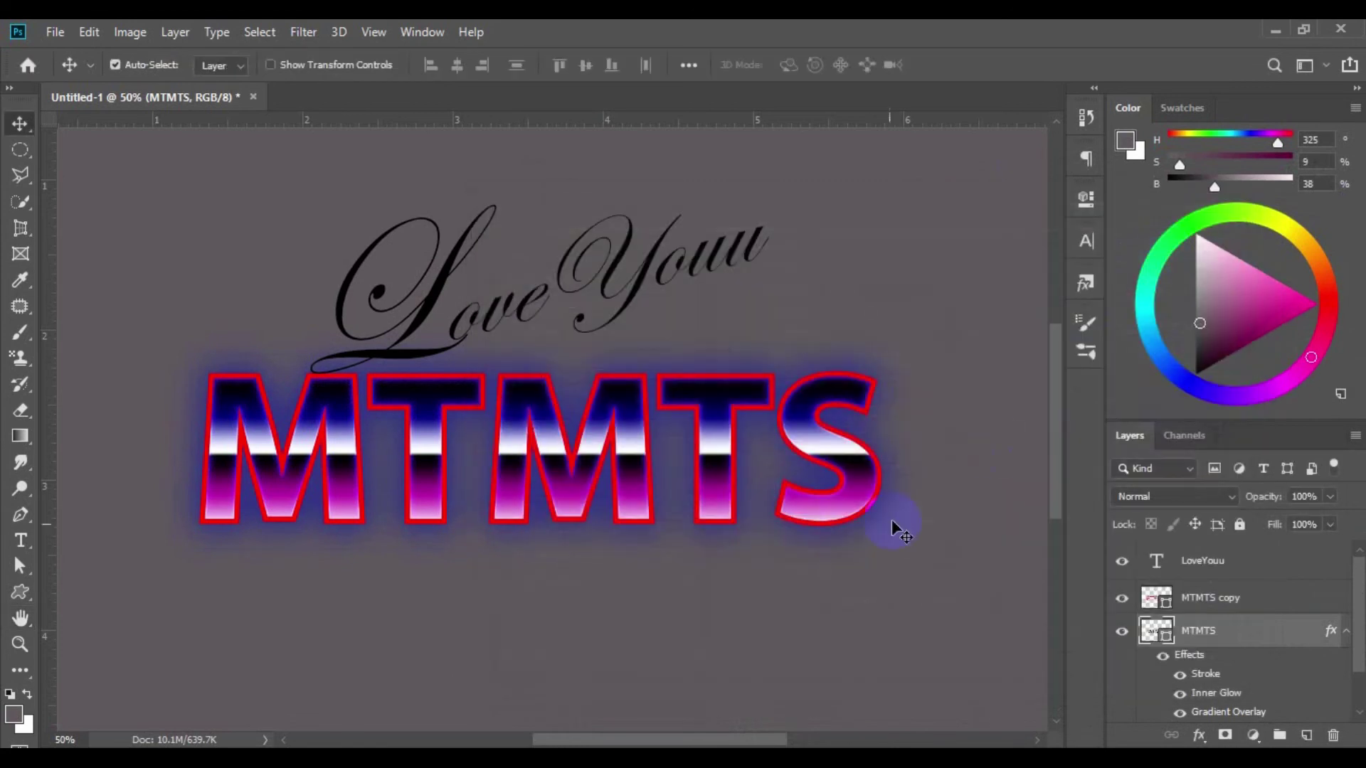
{"action": "left_click", "coordinate": [726, 384]}
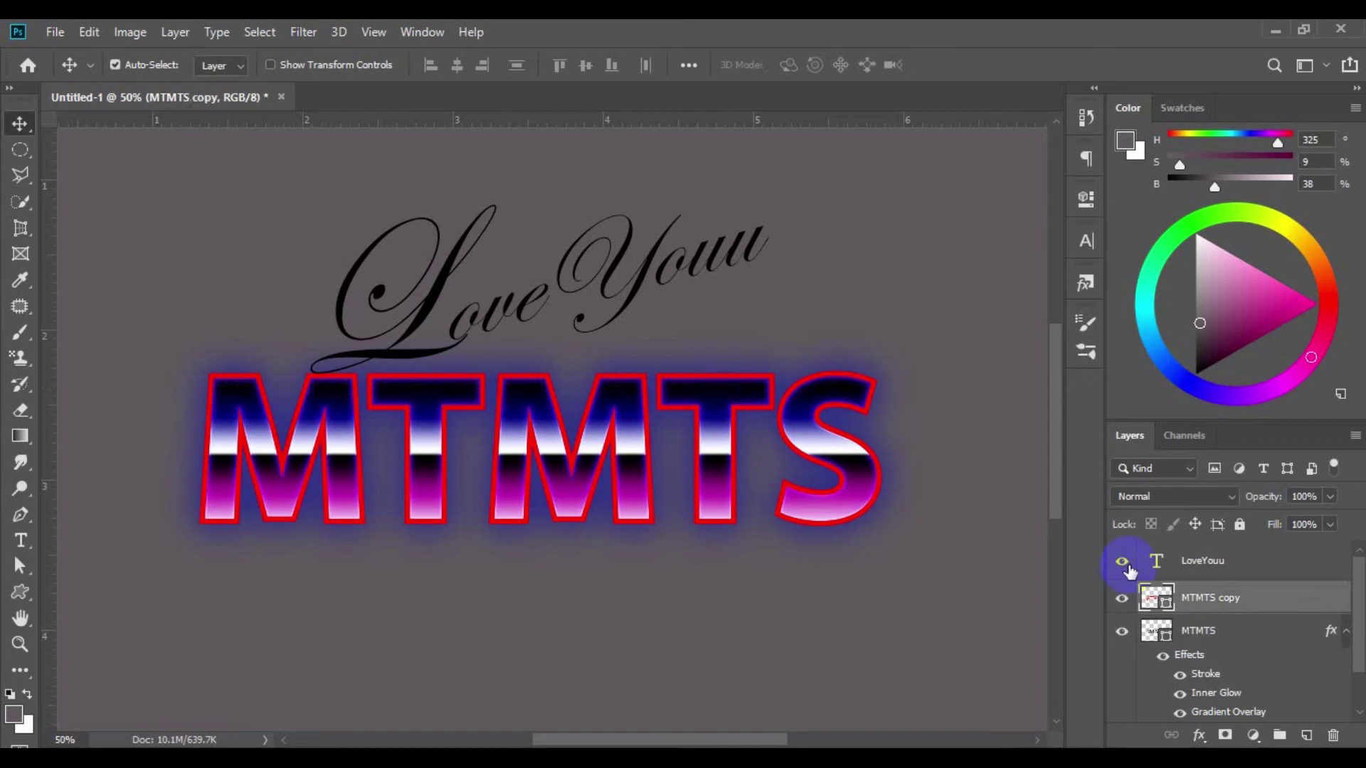
{"action": "double_click", "coordinate": [1274, 605]}
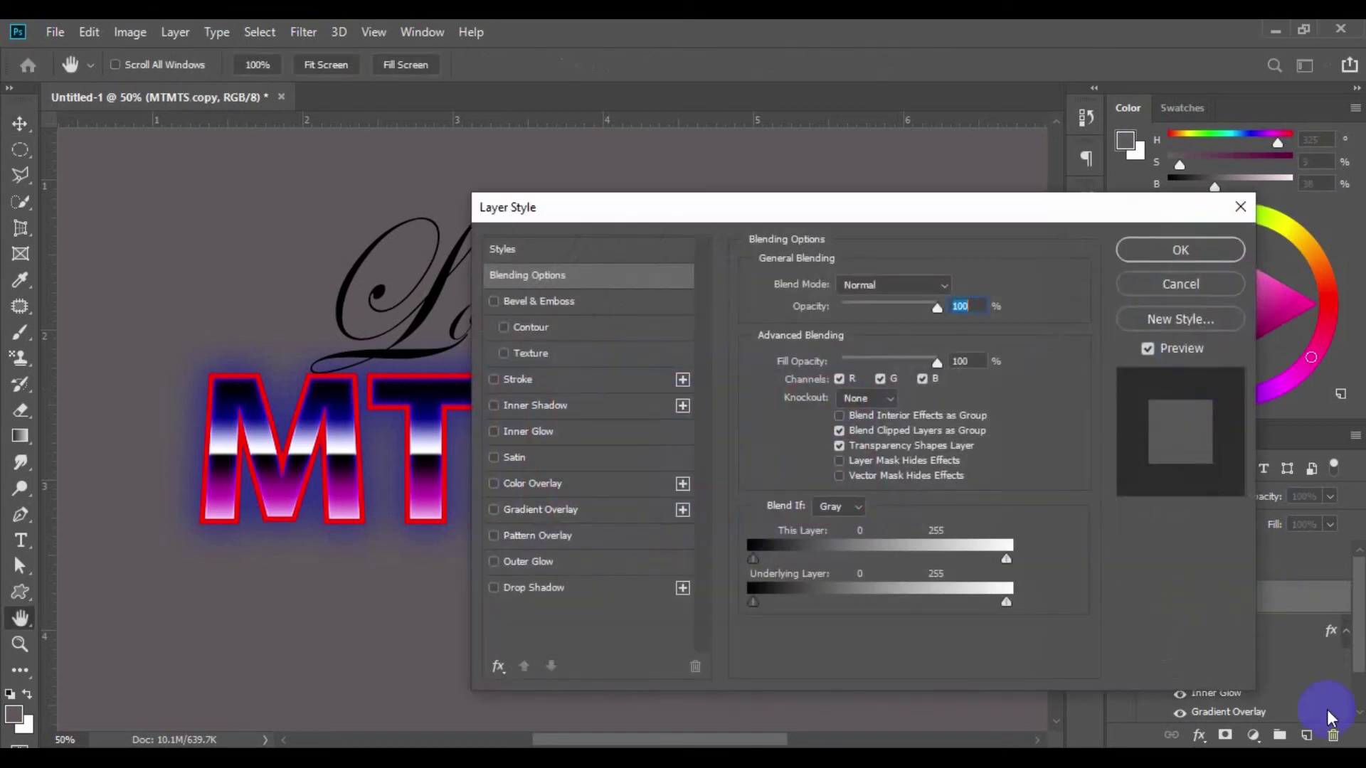
{"action": "left_click", "coordinate": [494, 509]}
{"action": "left_click", "coordinate": [563, 508]}
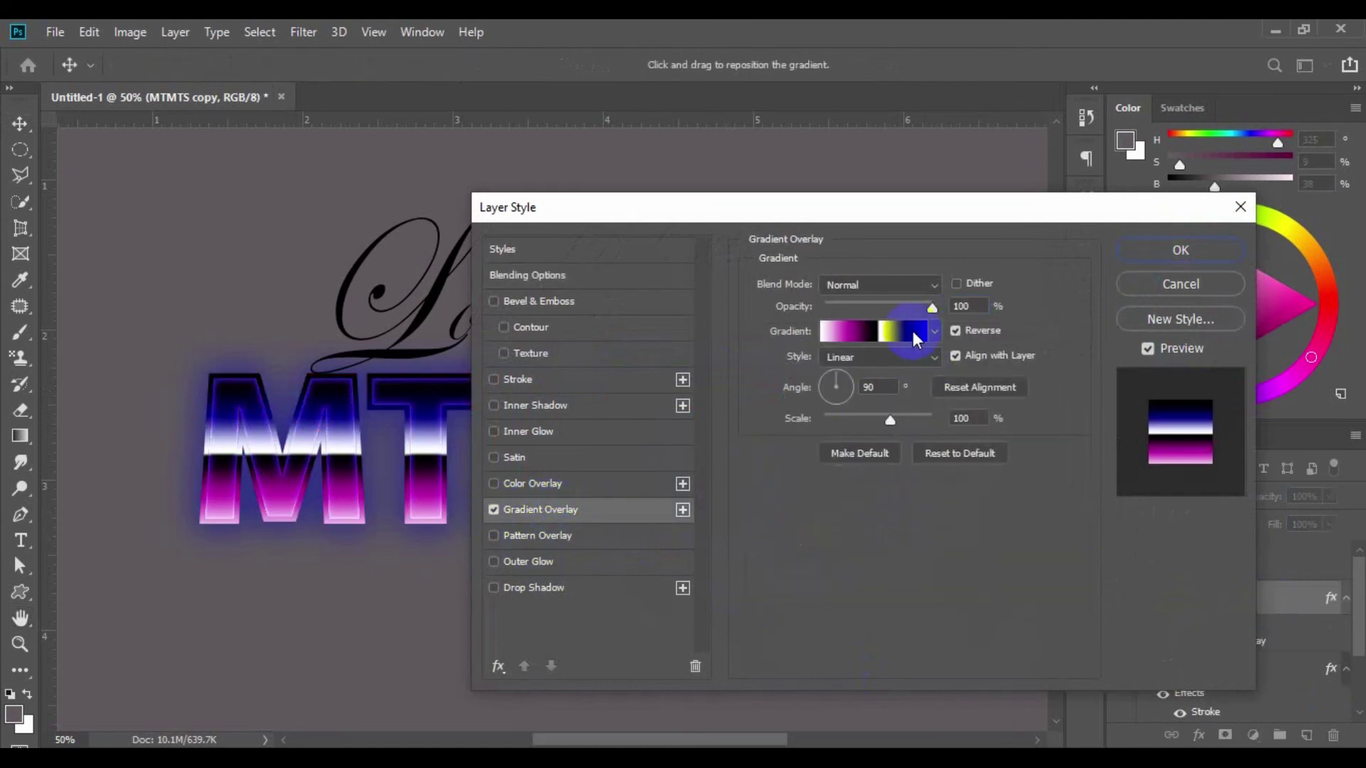
Open the overlay gradient and add new colour stops, including a blue stop near the right end
{"action": "left_click", "coordinate": [869, 329]}
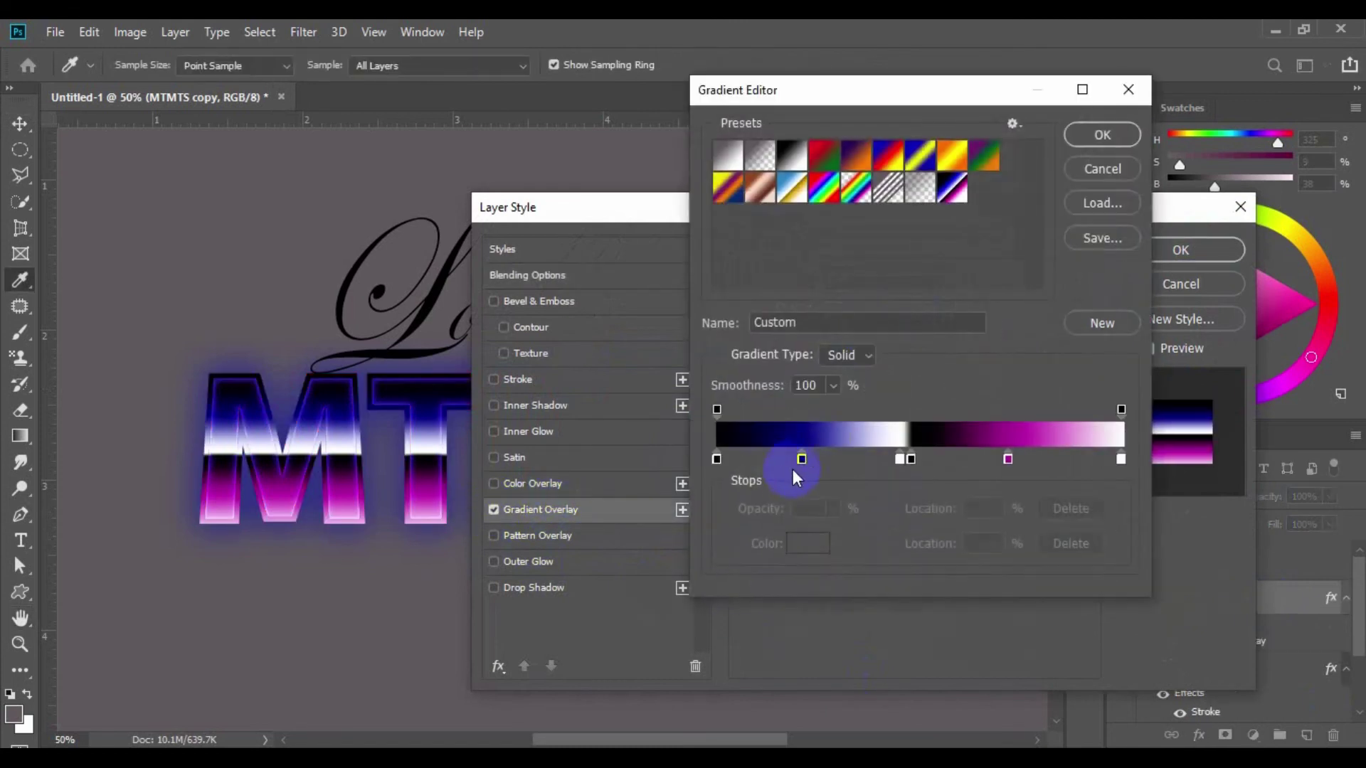
{"action": "left_click", "coordinate": [801, 459]}
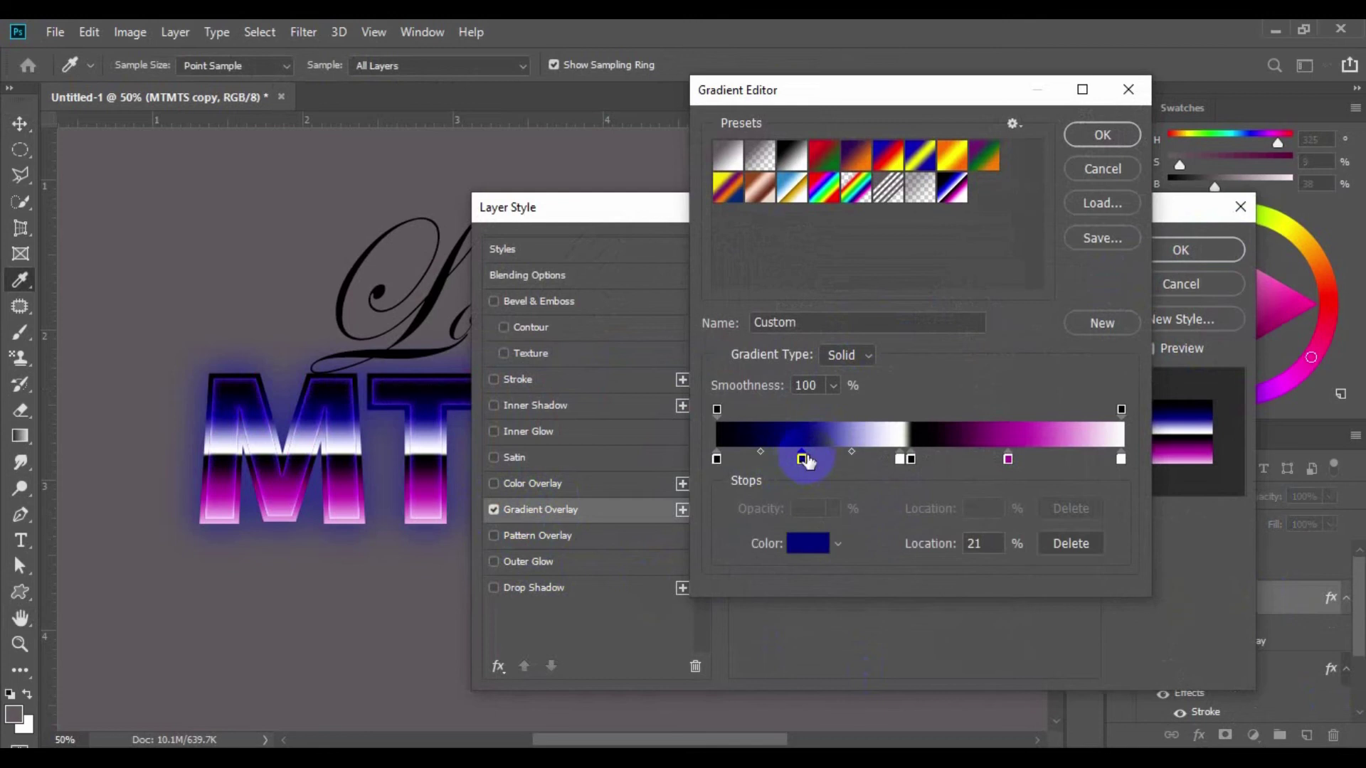
{"action": "left_click", "coordinate": [832, 459]}
{"action": "left_click_drag", "start_coordinate": [909, 458], "coordinate": [1049, 459]}
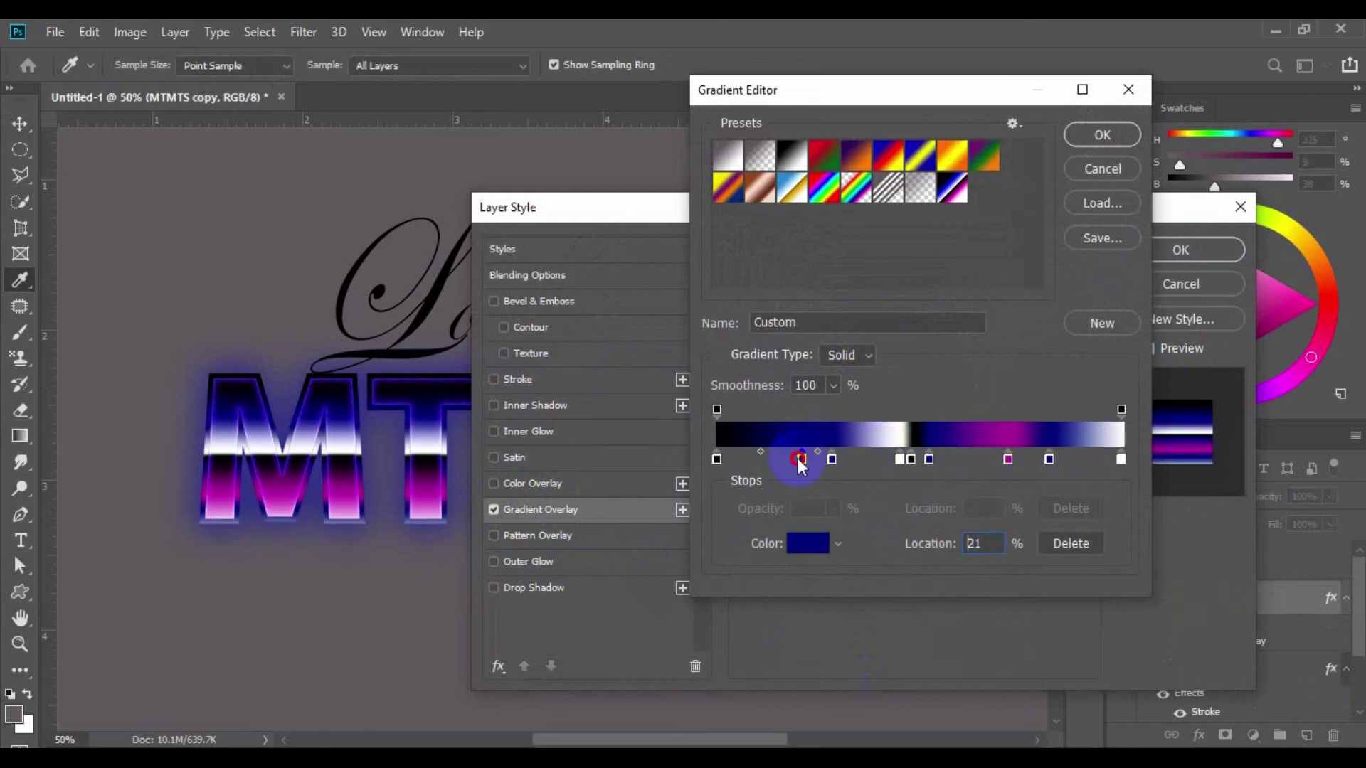
{"action": "left_click_drag", "start_coordinate": [801, 458], "coordinate": [774, 459]}
Make the stop near the gradient's start white and nudge it slightly right
{"action": "double_click", "coordinate": [774, 459]}
{"action": "mouse_move", "coordinate": [581, 333]}
{"action": "left_mouse_down"}
{"action": "mouse_move", "coordinate": [576, 296]}
{"action": "mouse_move", "coordinate": [553, 276]}
{"action": "left_mouse_up"}
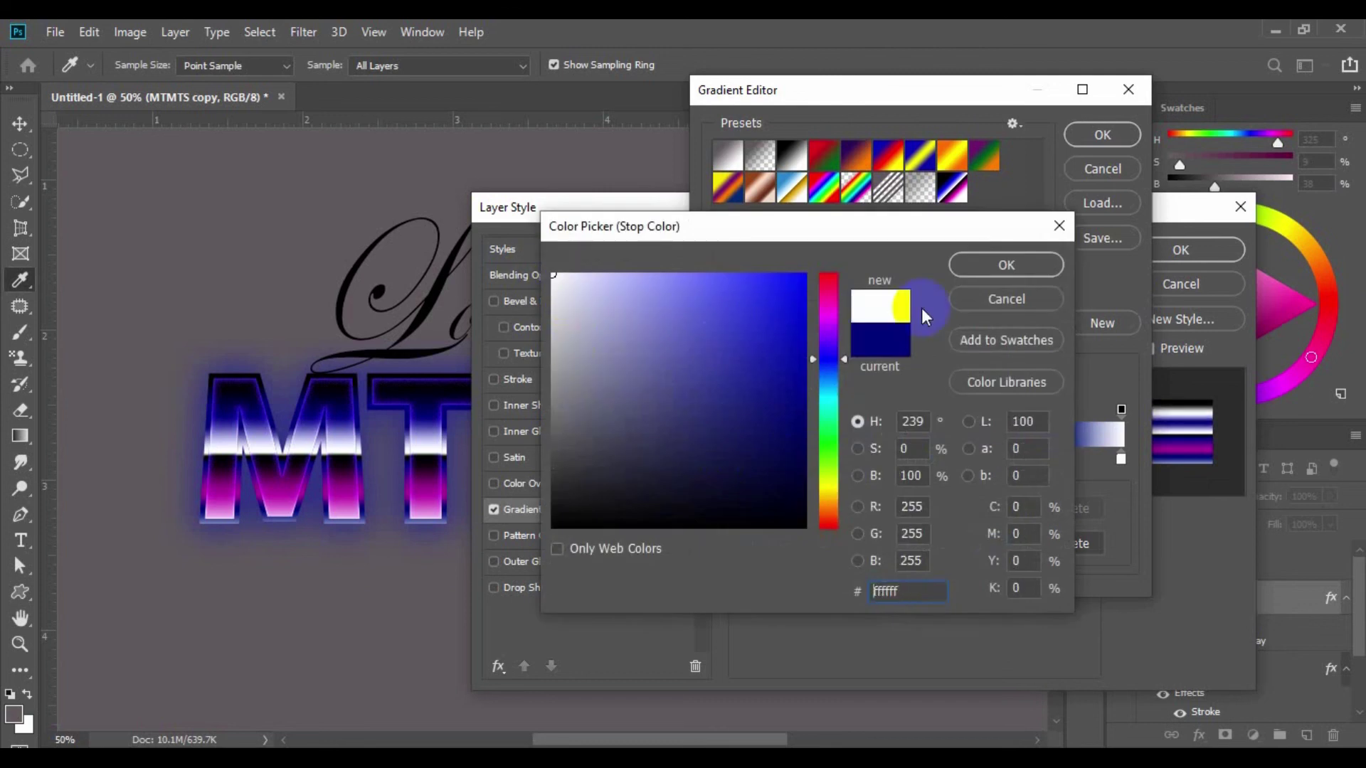
{"action": "left_click", "coordinate": [1006, 272]}
{"action": "left_click", "coordinate": [774, 461]}
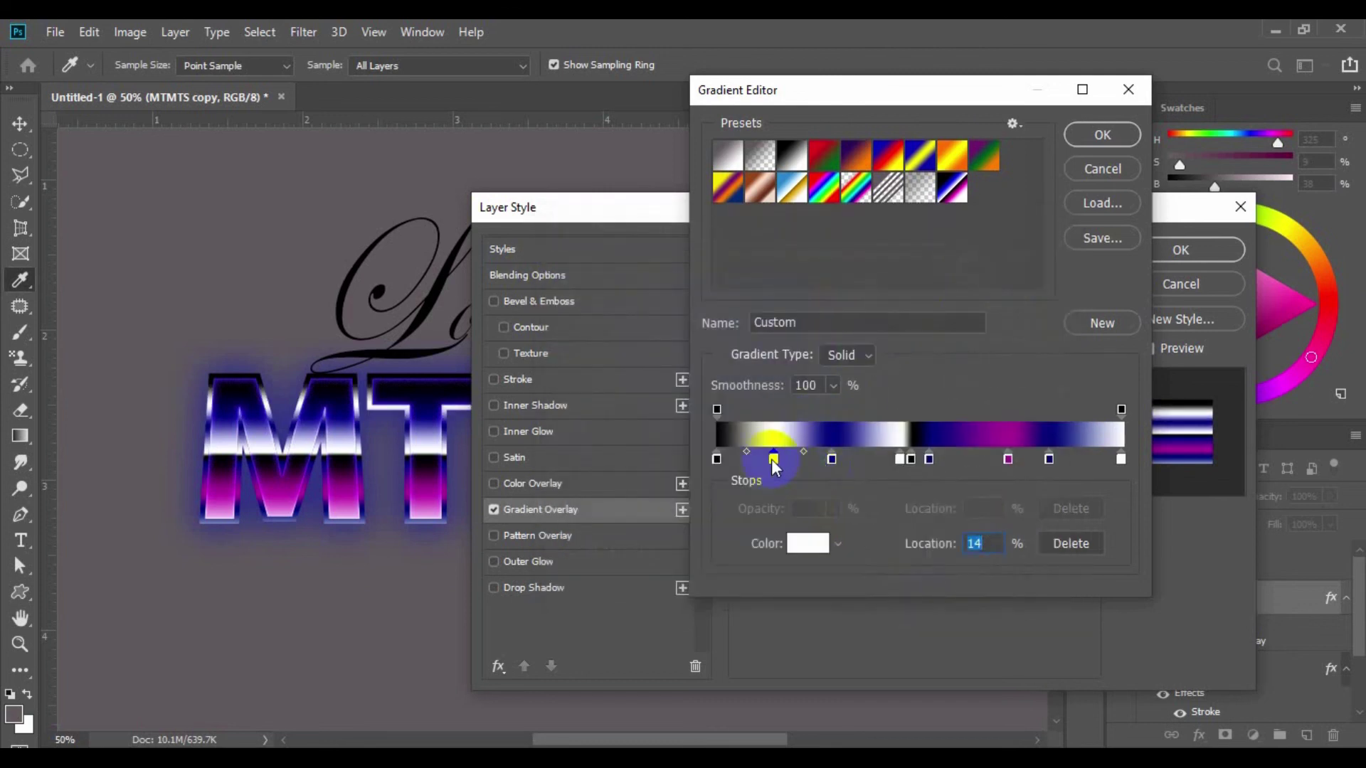
{"action": "left_click_drag", "start_coordinate": [774, 459], "coordinate": [780, 459]}
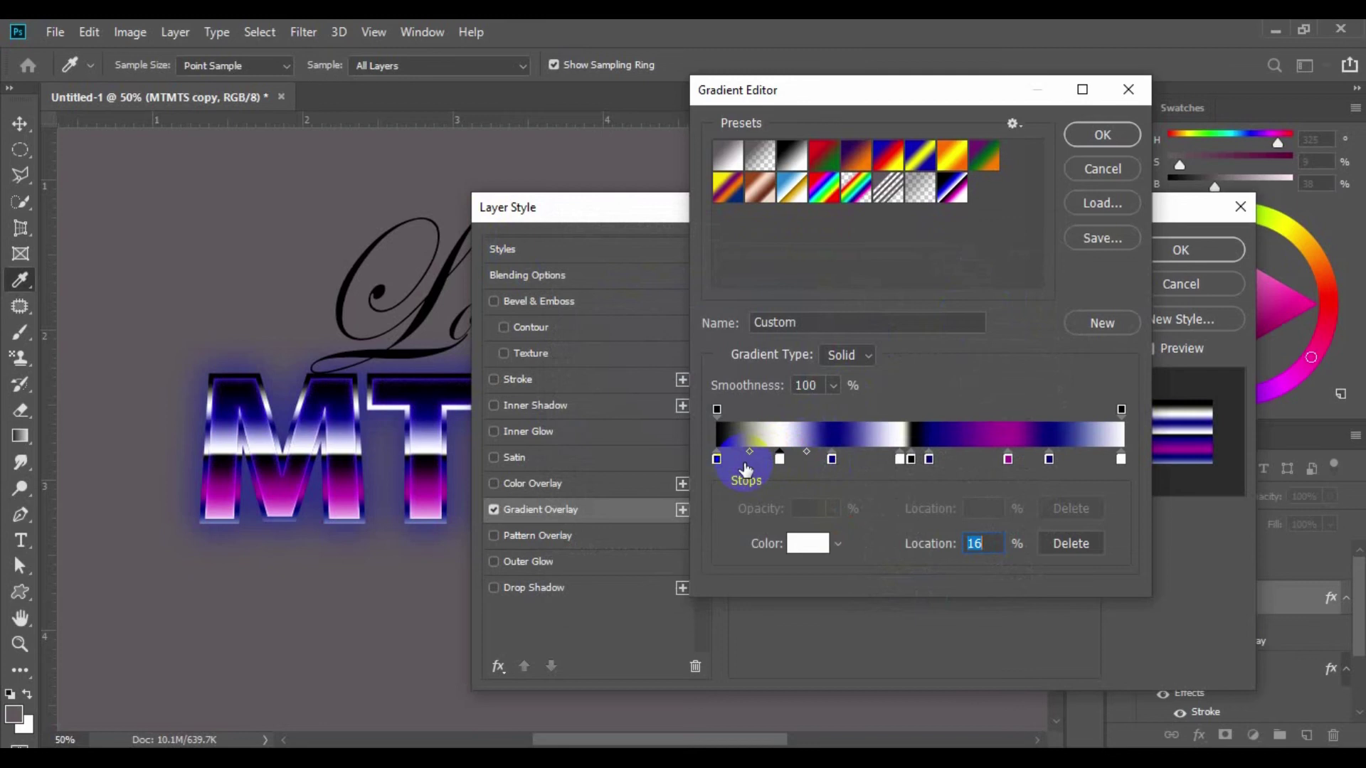
Recolour the first gradient stop navy blue
{"action": "double_click", "coordinate": [716, 460]}
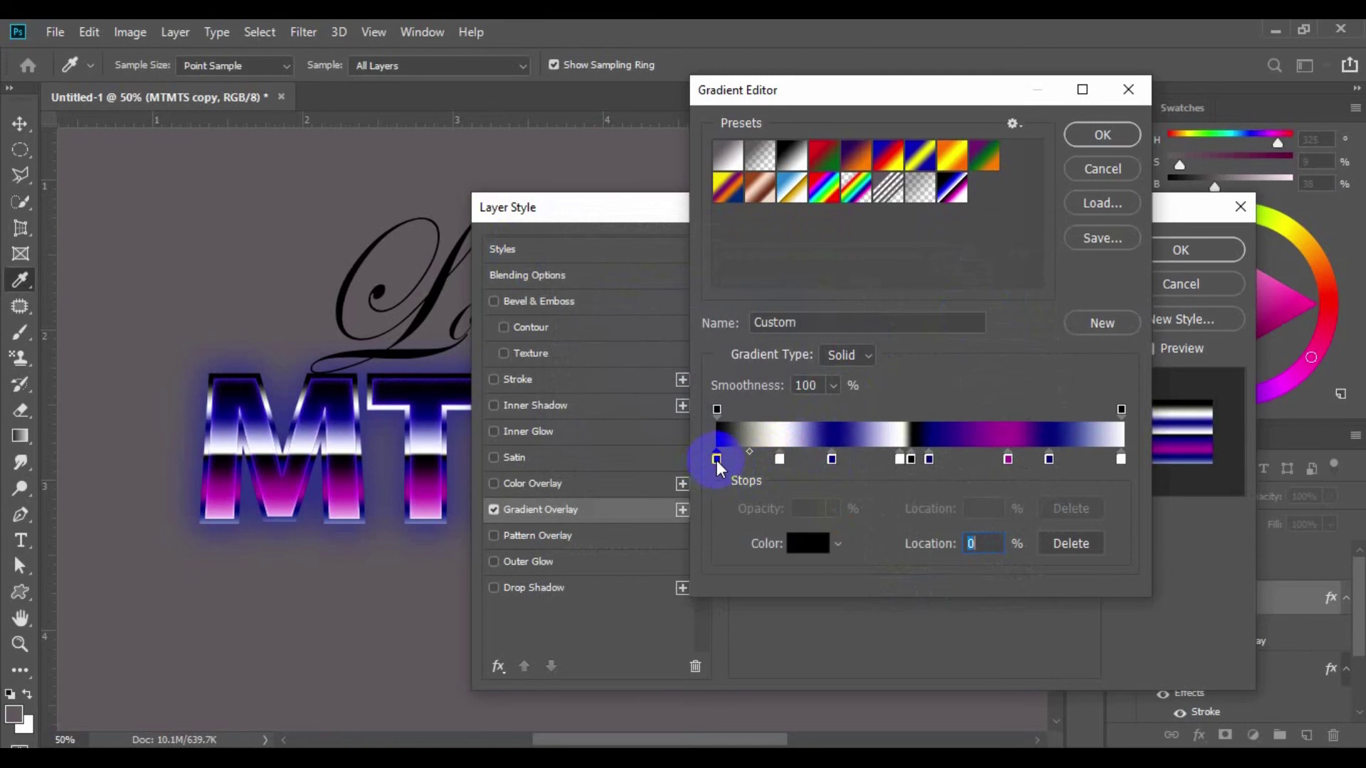
{"action": "left_click", "coordinate": [829, 361]}
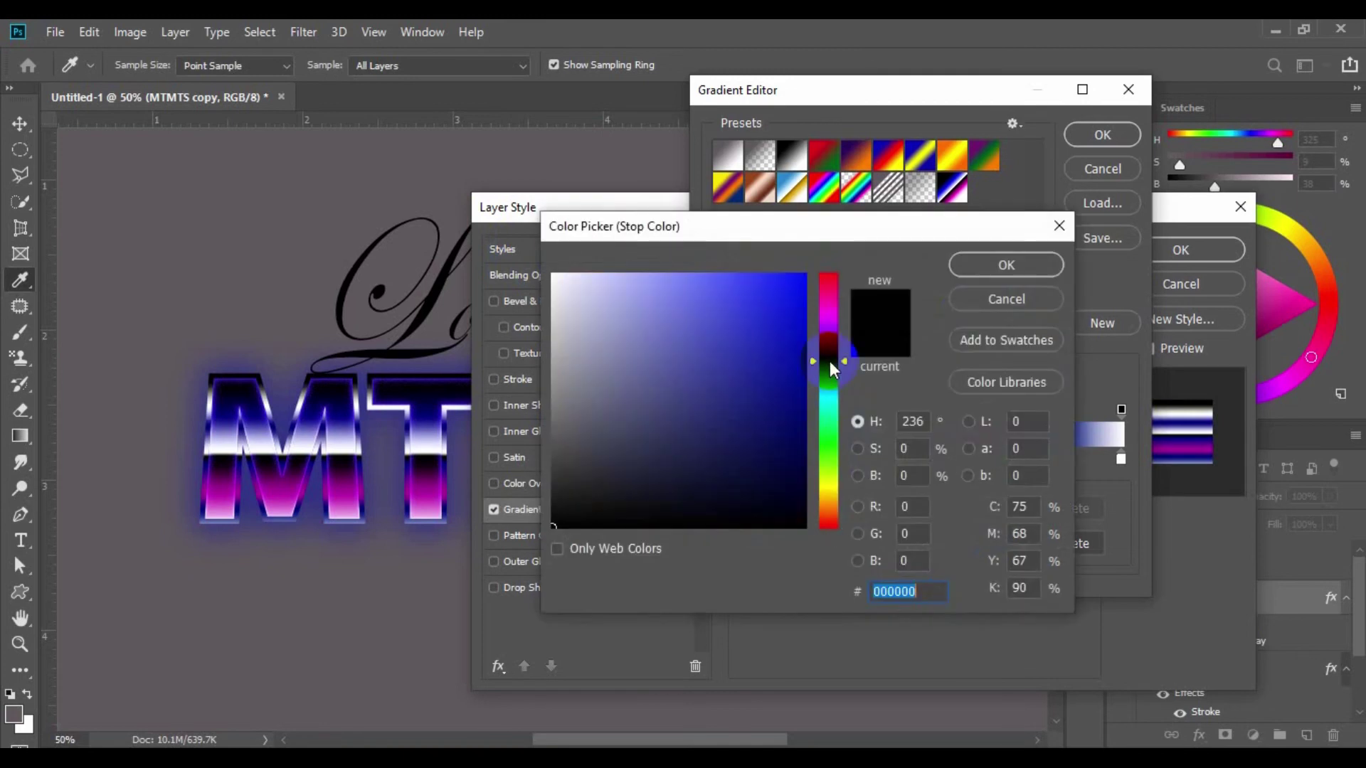
{"action": "left_click", "coordinate": [799, 277]}
{"action": "left_click_drag", "start_coordinate": [799, 277], "coordinate": [798, 449]}
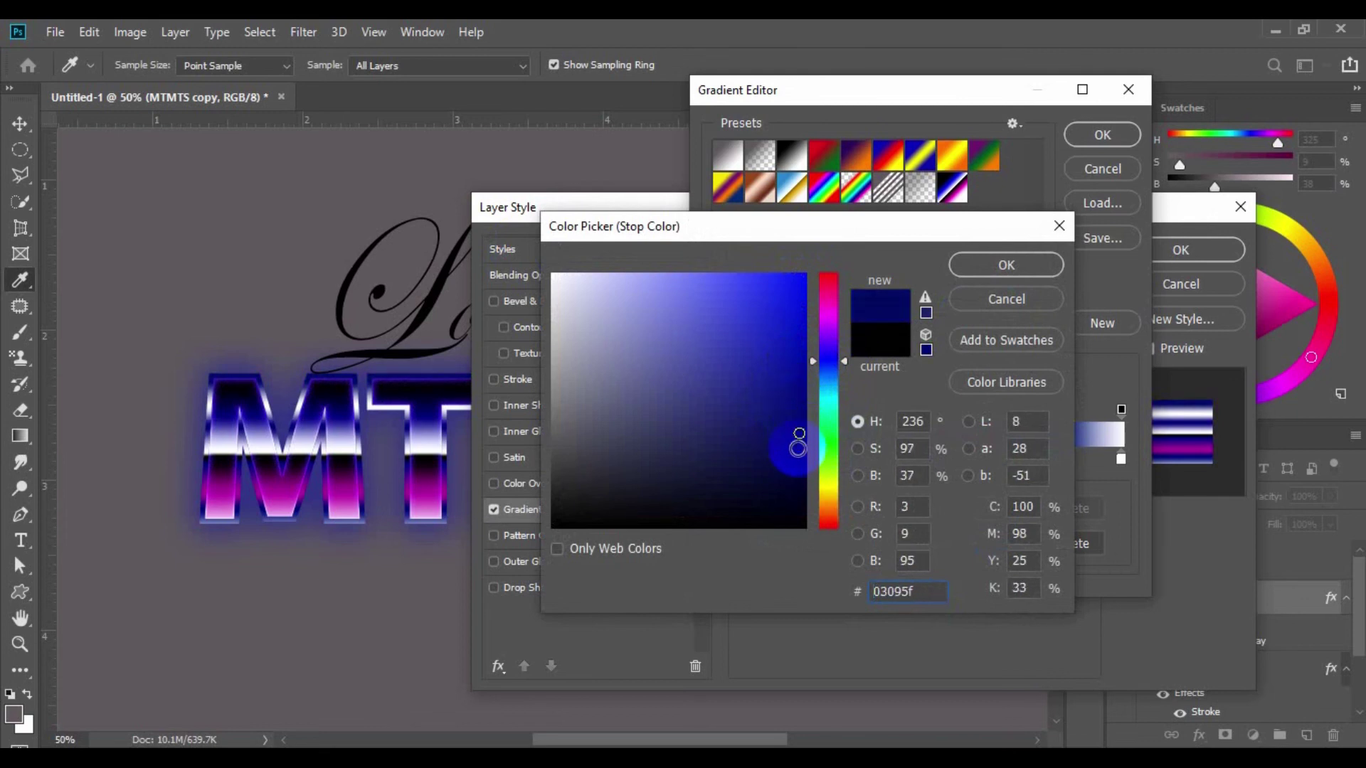
{"action": "left_click", "coordinate": [1006, 269]}
Move the white stop nearer the start, the middle stop to 36% and the black stop to 44%
{"action": "left_click", "coordinate": [838, 458]}
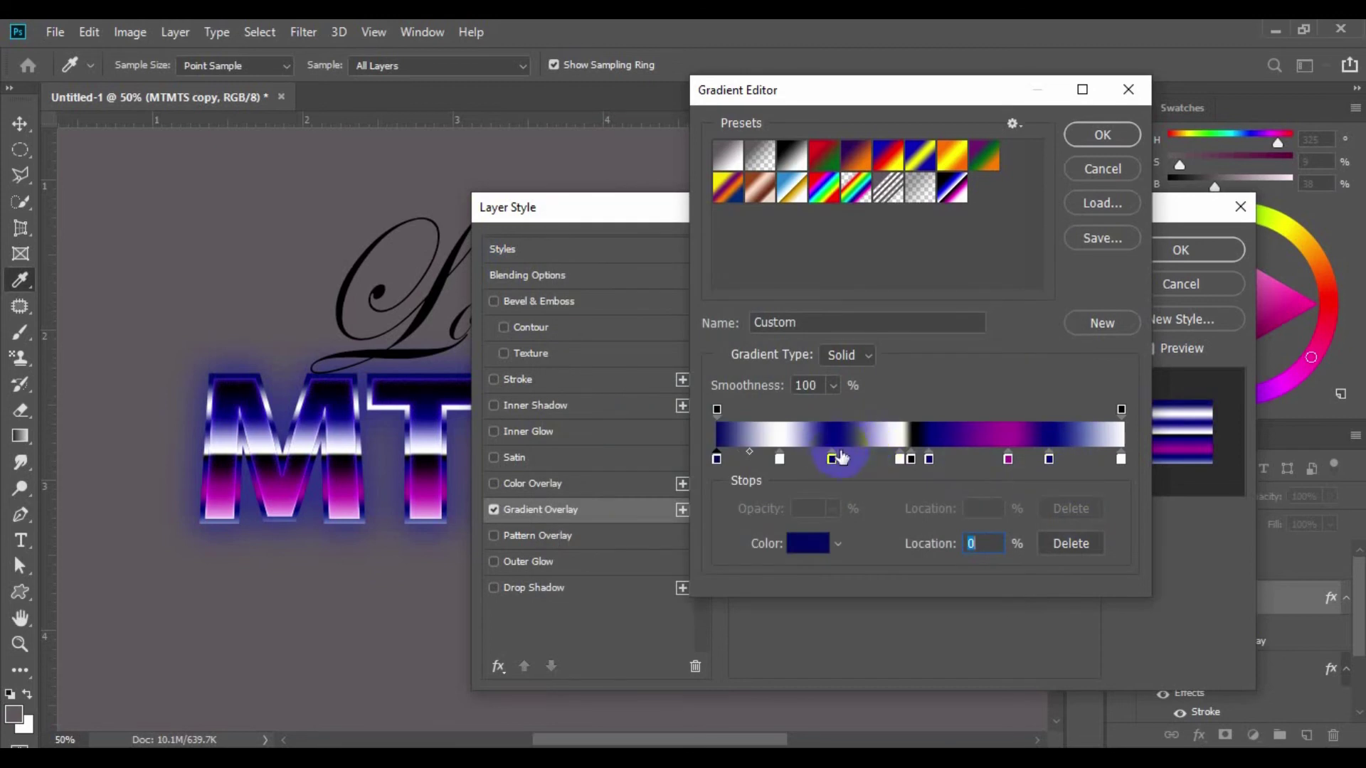
{"action": "mouse_move", "coordinate": [832, 458]}
{"action": "left_mouse_down"}
{"action": "mouse_move", "coordinate": [753, 458]}
{"action": "mouse_move", "coordinate": [797, 458]}
{"action": "left_mouse_up"}
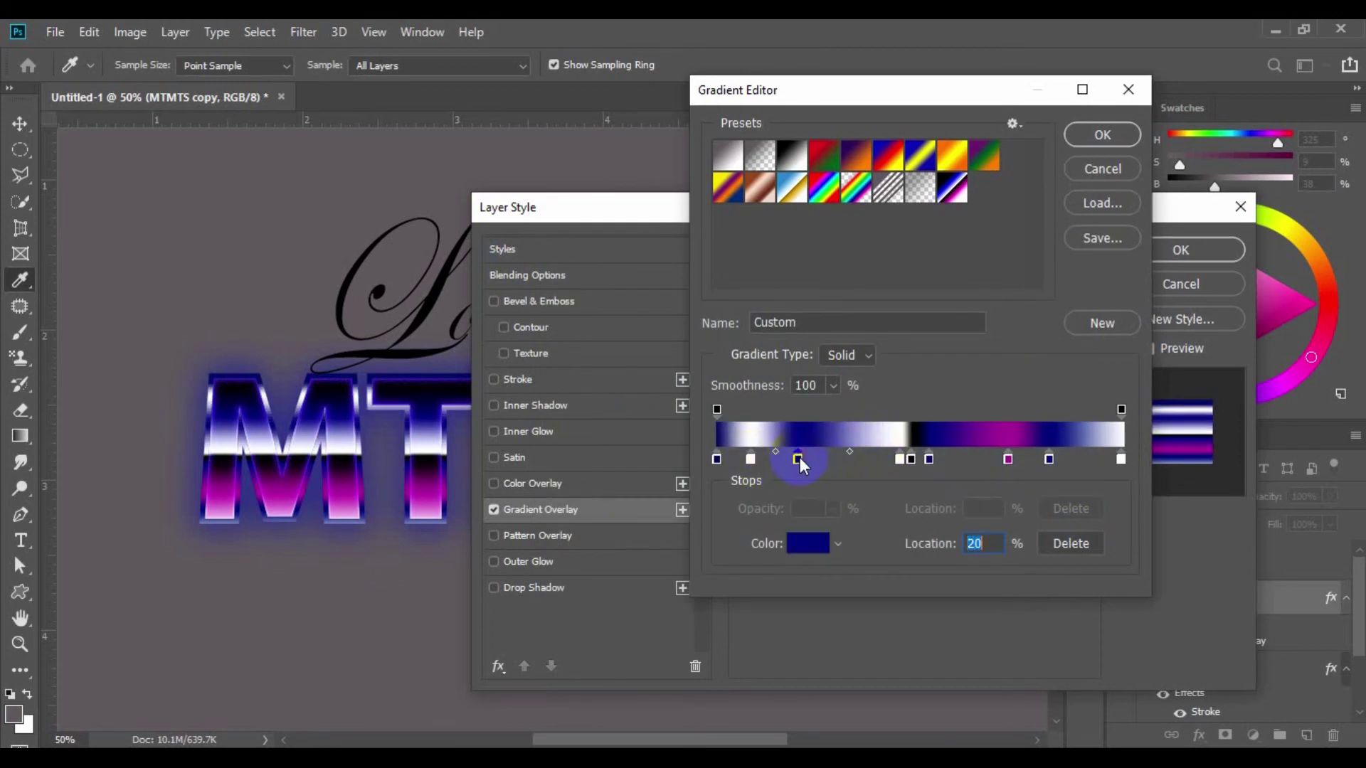
{"action": "left_click", "coordinate": [900, 459]}
{"action": "left_click_drag", "start_coordinate": [900, 459], "coordinate": [862, 460]}
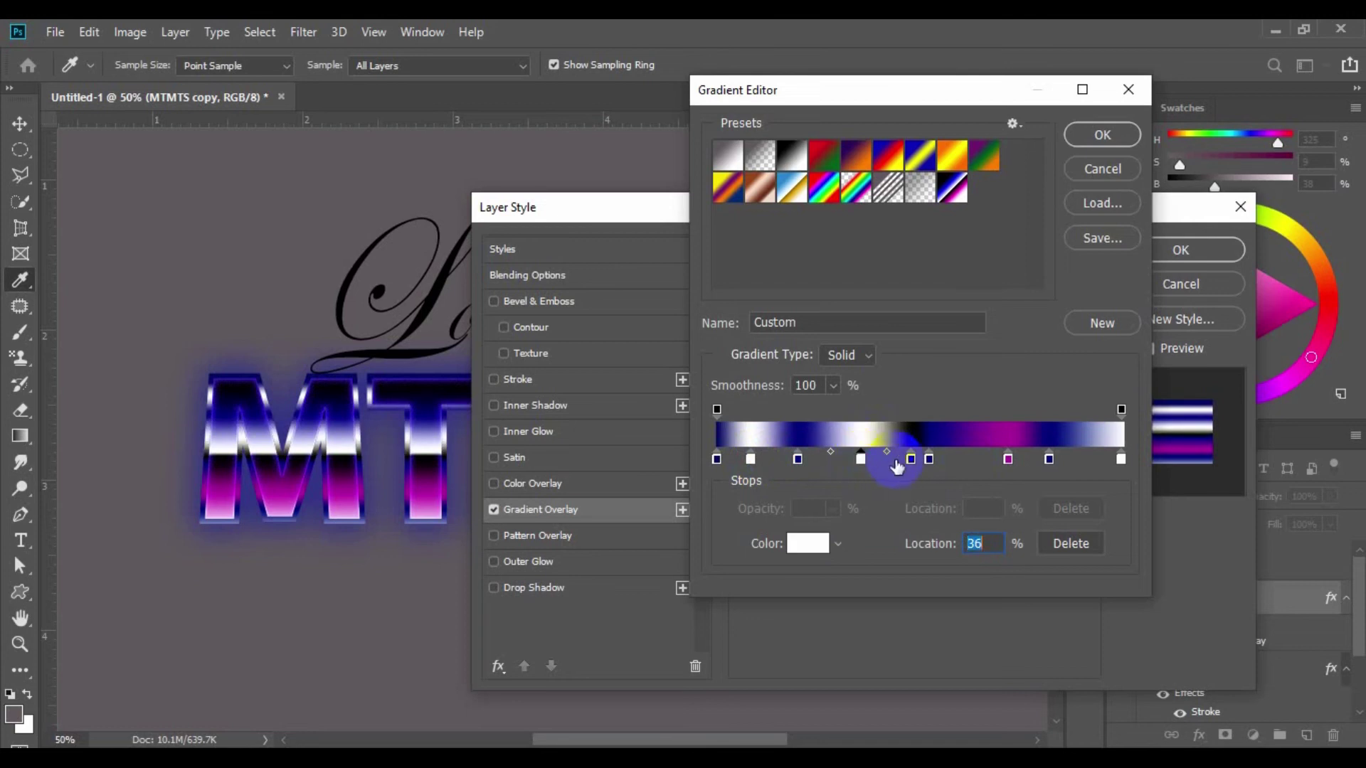
{"action": "left_click_drag", "start_coordinate": [911, 461], "coordinate": [897, 461]}
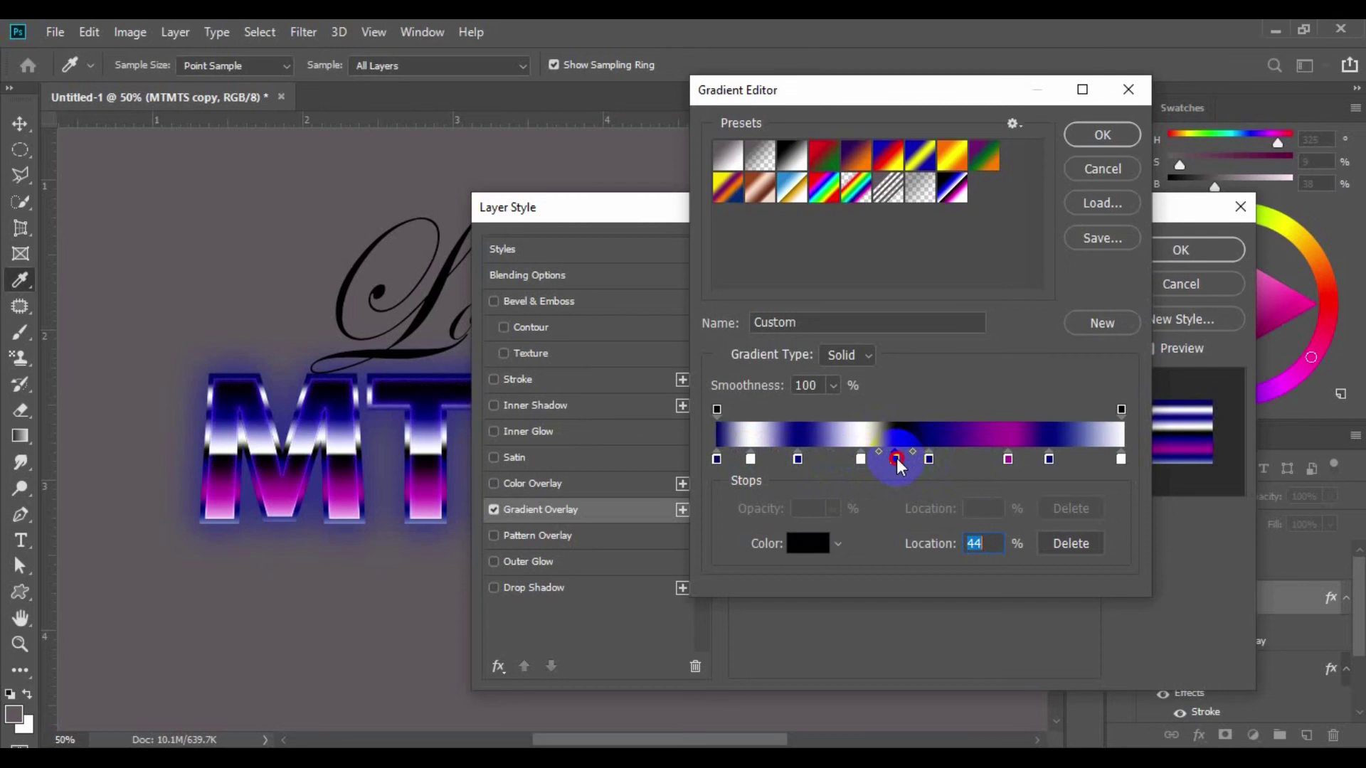
Move the black stop to 43% and recolour it with dark blue sampled from the gradient
{"action": "double_click", "coordinate": [895, 460]}
{"action": "left_click", "coordinate": [1005, 301]}
{"action": "left_click", "coordinate": [898, 461]}
{"action": "left_click_drag", "start_coordinate": [900, 466], "coordinate": [937, 462]}
{"action": "left_click", "coordinate": [812, 428]}
{"action": "left_click", "coordinate": [915, 469]}
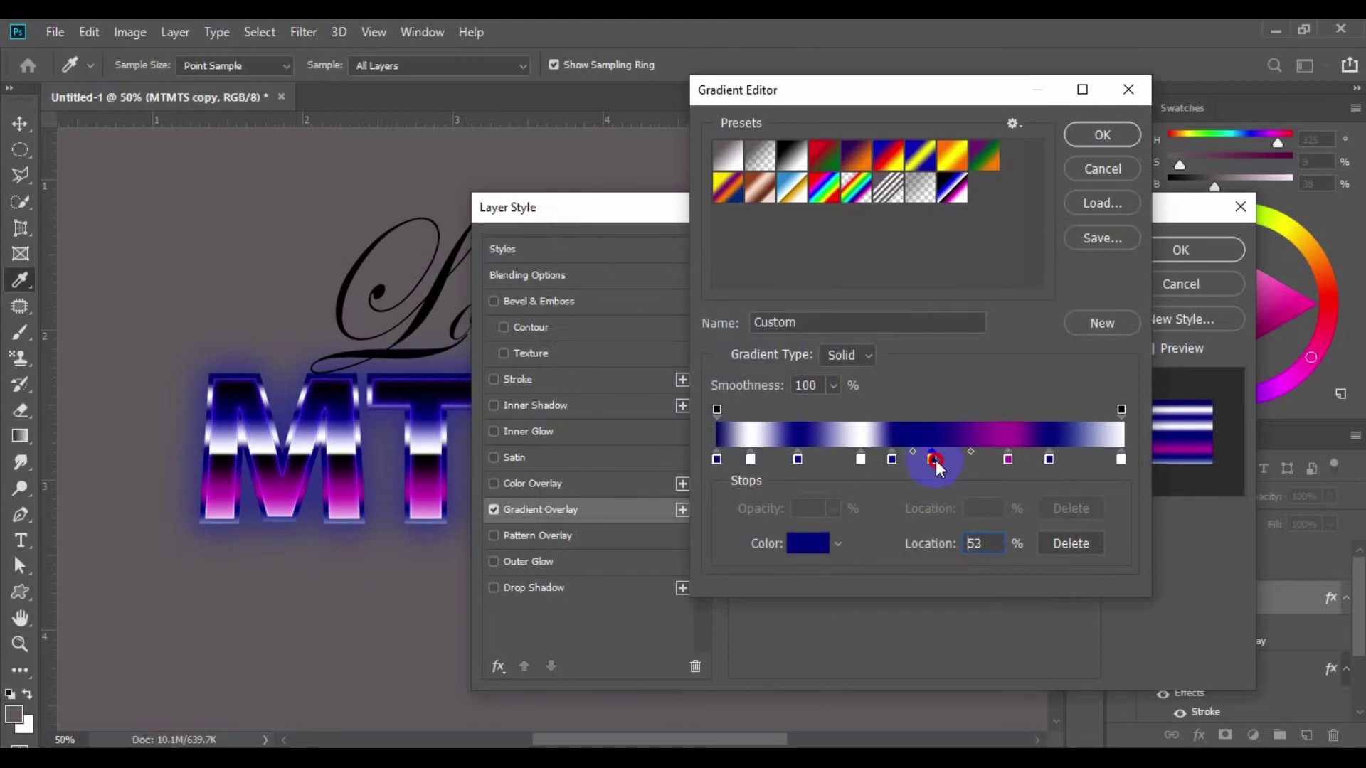
Colour the 54% stop light lavender and add a dark-blue stop at 64%
{"action": "left_click", "coordinate": [873, 434]}
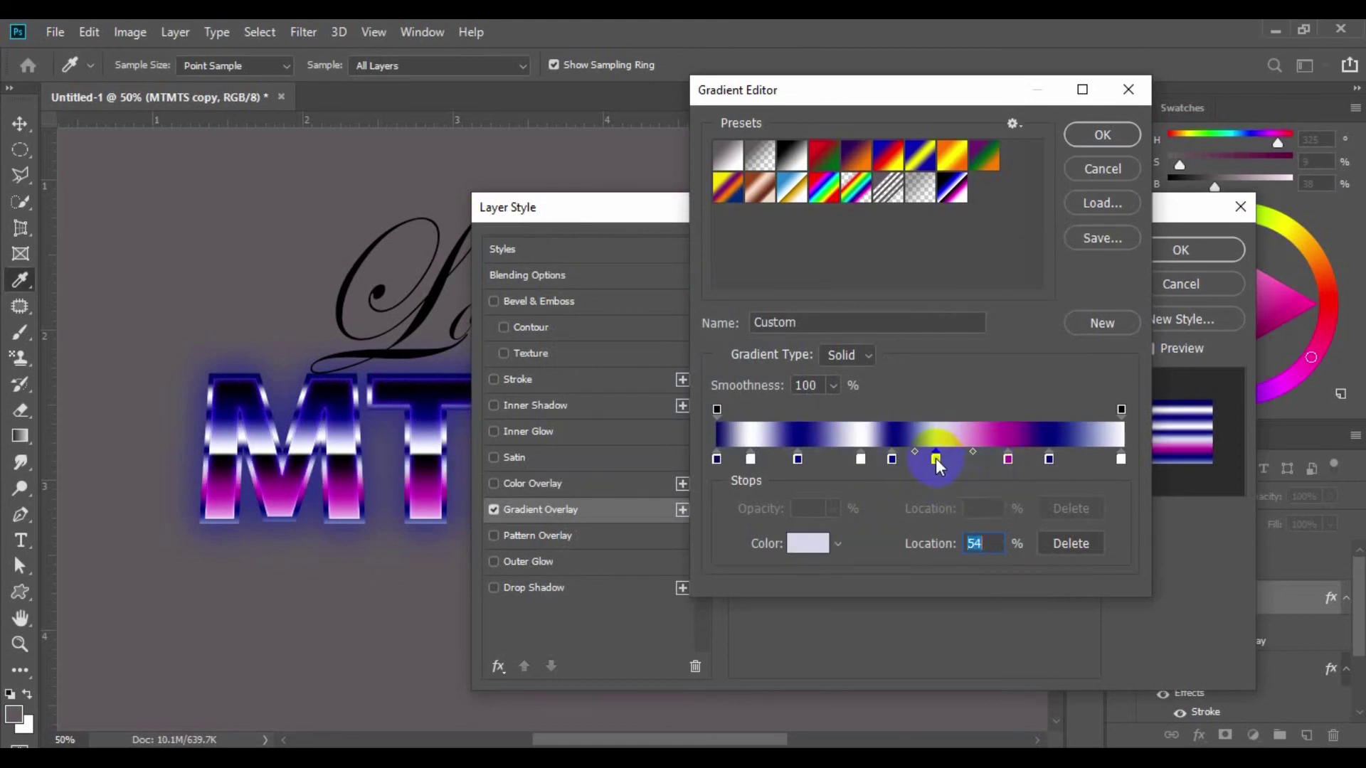
{"action": "left_click", "coordinate": [947, 461]}
{"action": "left_click_drag", "start_coordinate": [949, 463], "coordinate": [974, 460]}
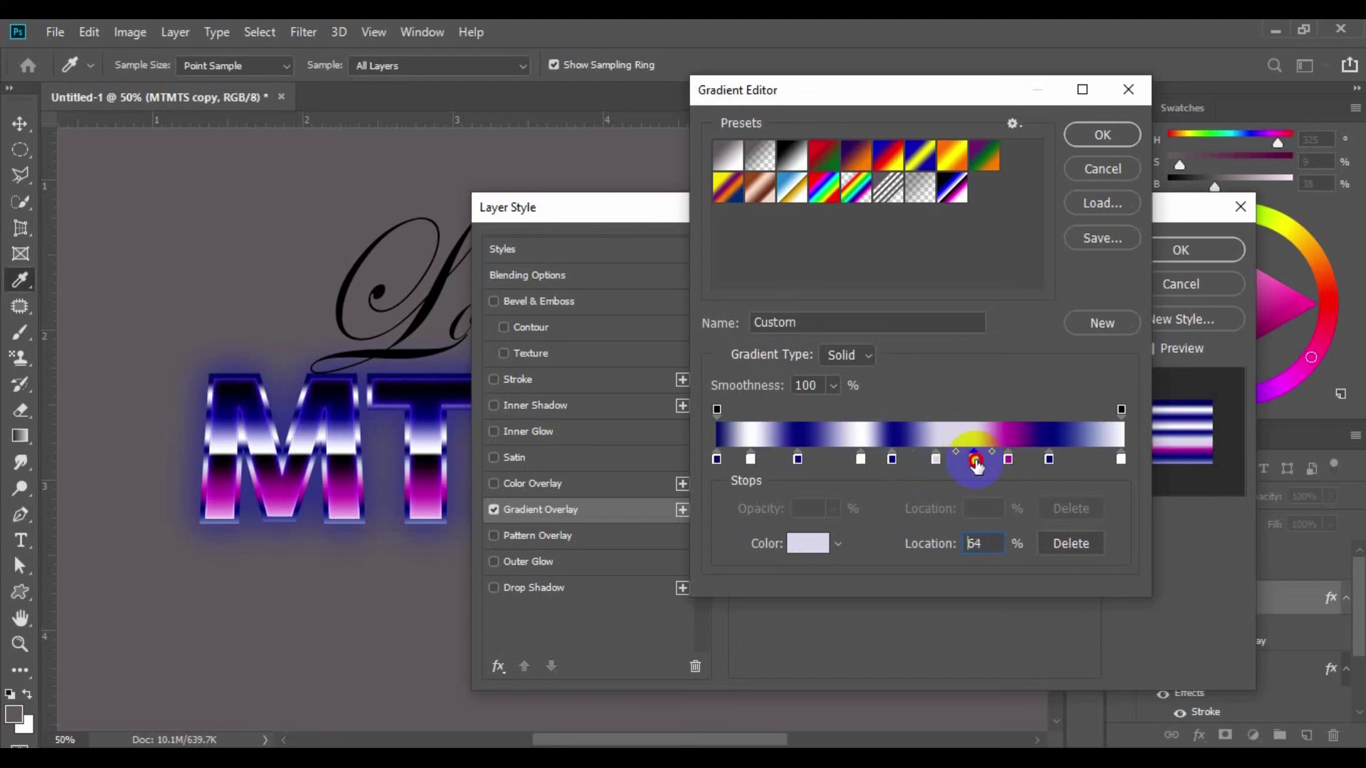
{"action": "left_click", "coordinate": [911, 440]}
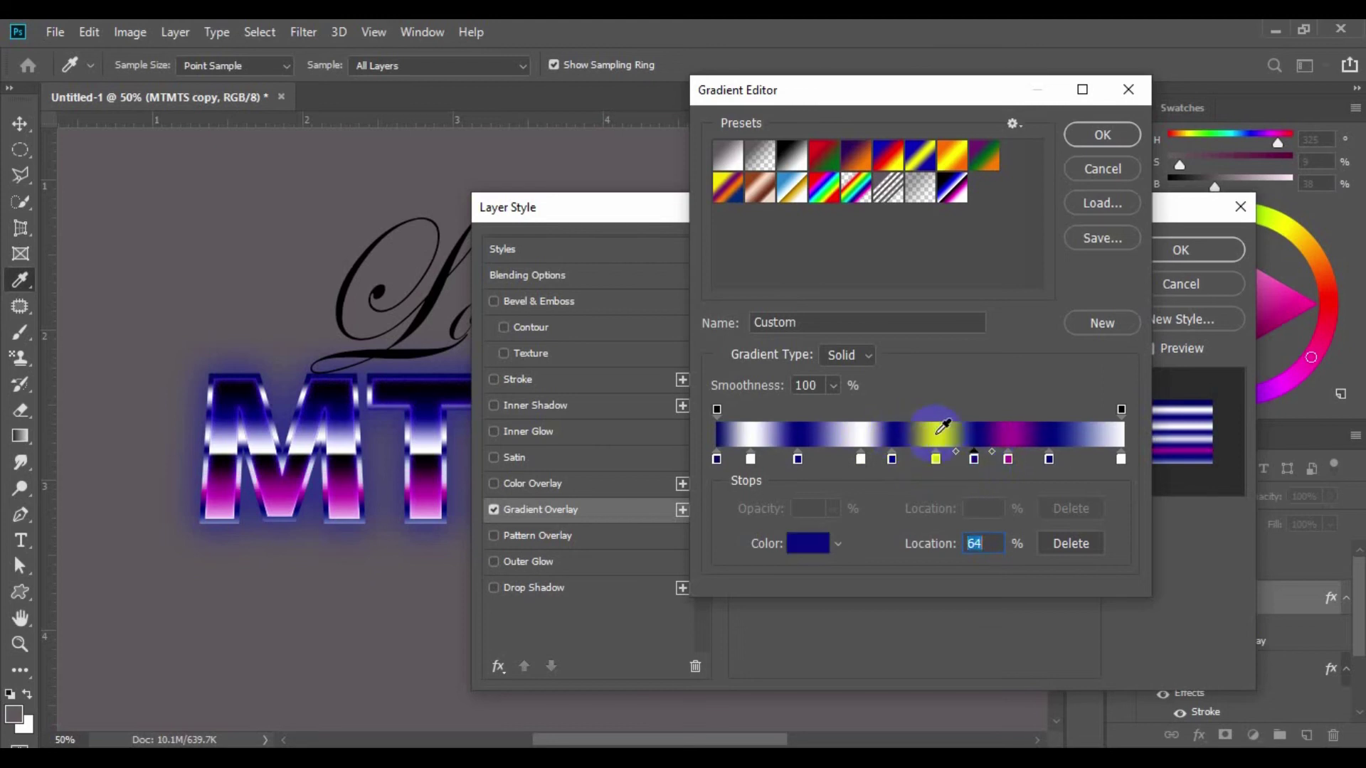
Make the magenta stop lavender at 74% and move the dark-blue stop to about 86%
{"action": "left_click_drag", "start_coordinate": [1009, 461], "coordinate": [1019, 461]}
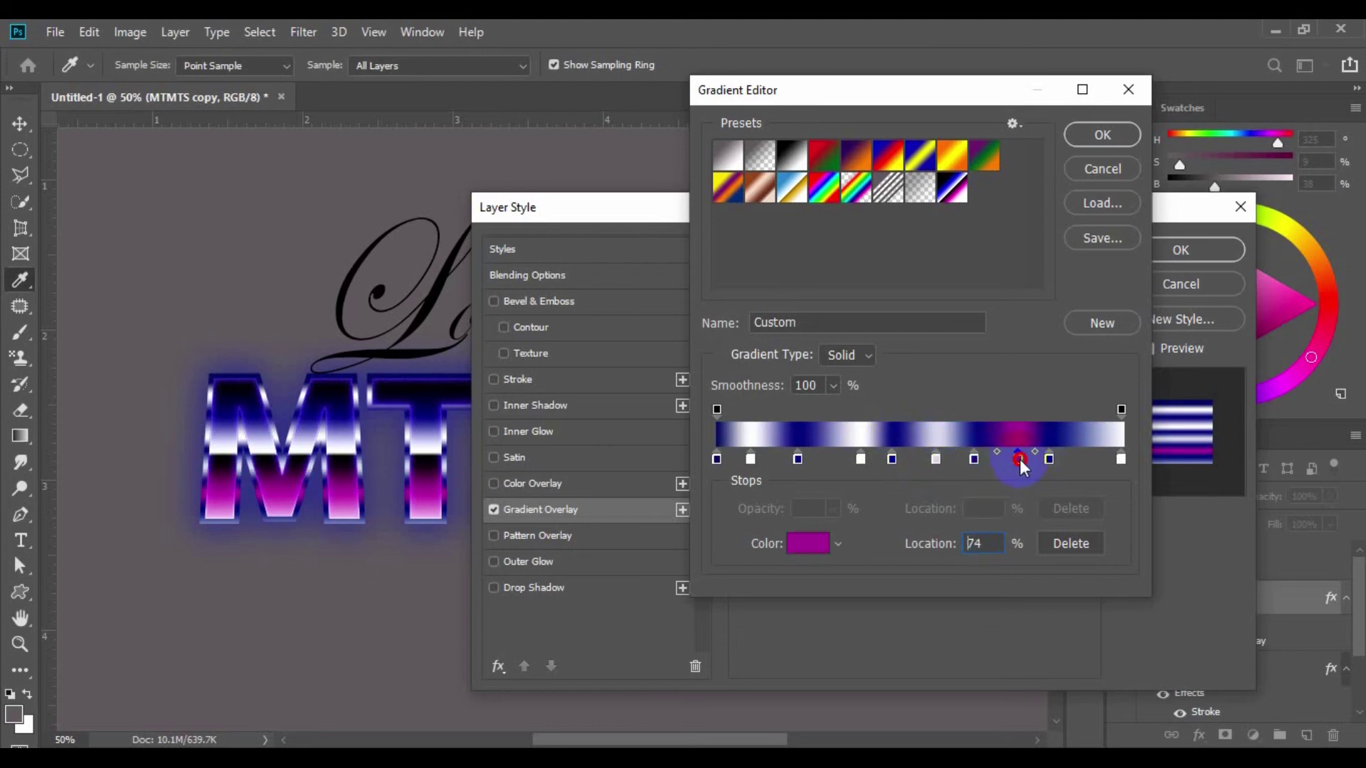
{"action": "left_click", "coordinate": [949, 433]}
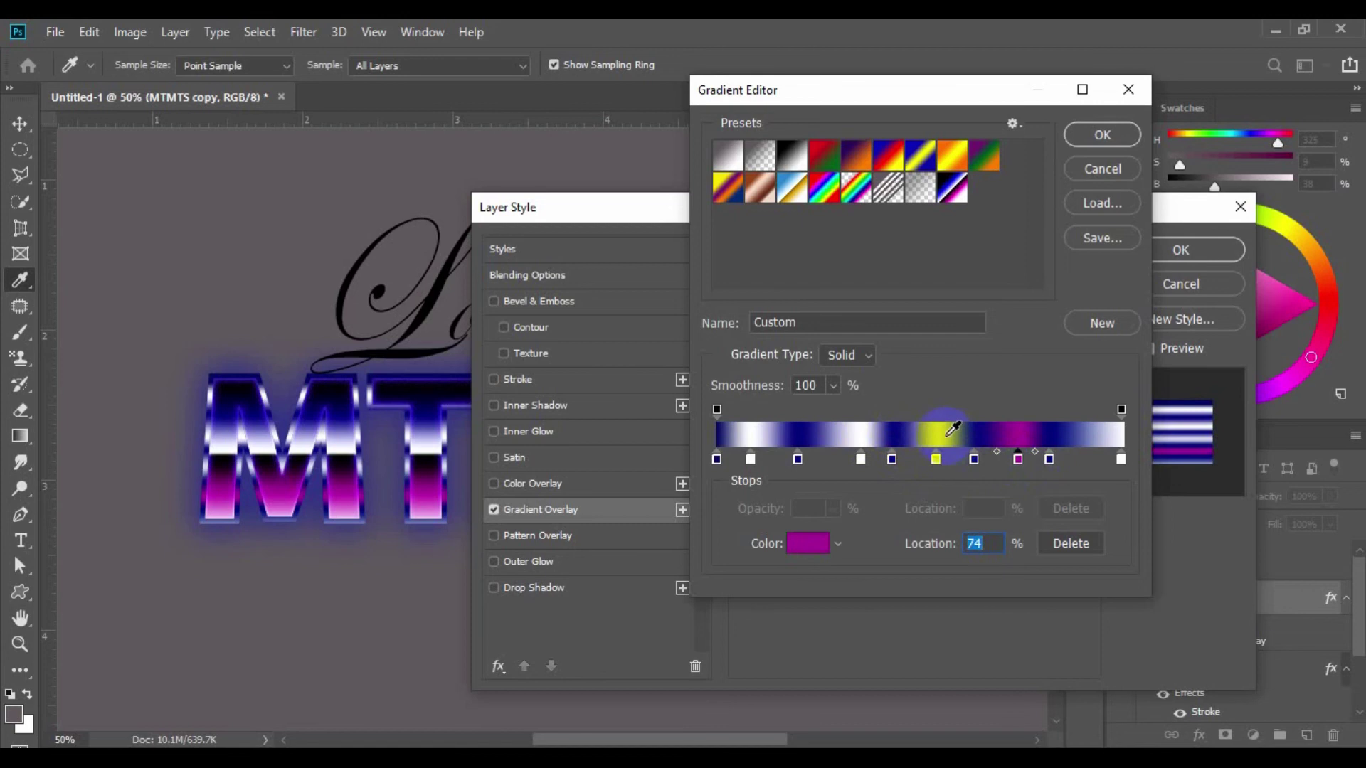
{"action": "left_click", "coordinate": [1050, 459]}
{"action": "mouse_move", "coordinate": [1050, 460]}
{"action": "left_mouse_down"}
{"action": "mouse_move", "coordinate": [1065, 460]}
{"action": "mouse_move", "coordinate": [1029, 460]}
{"action": "left_mouse_up"}
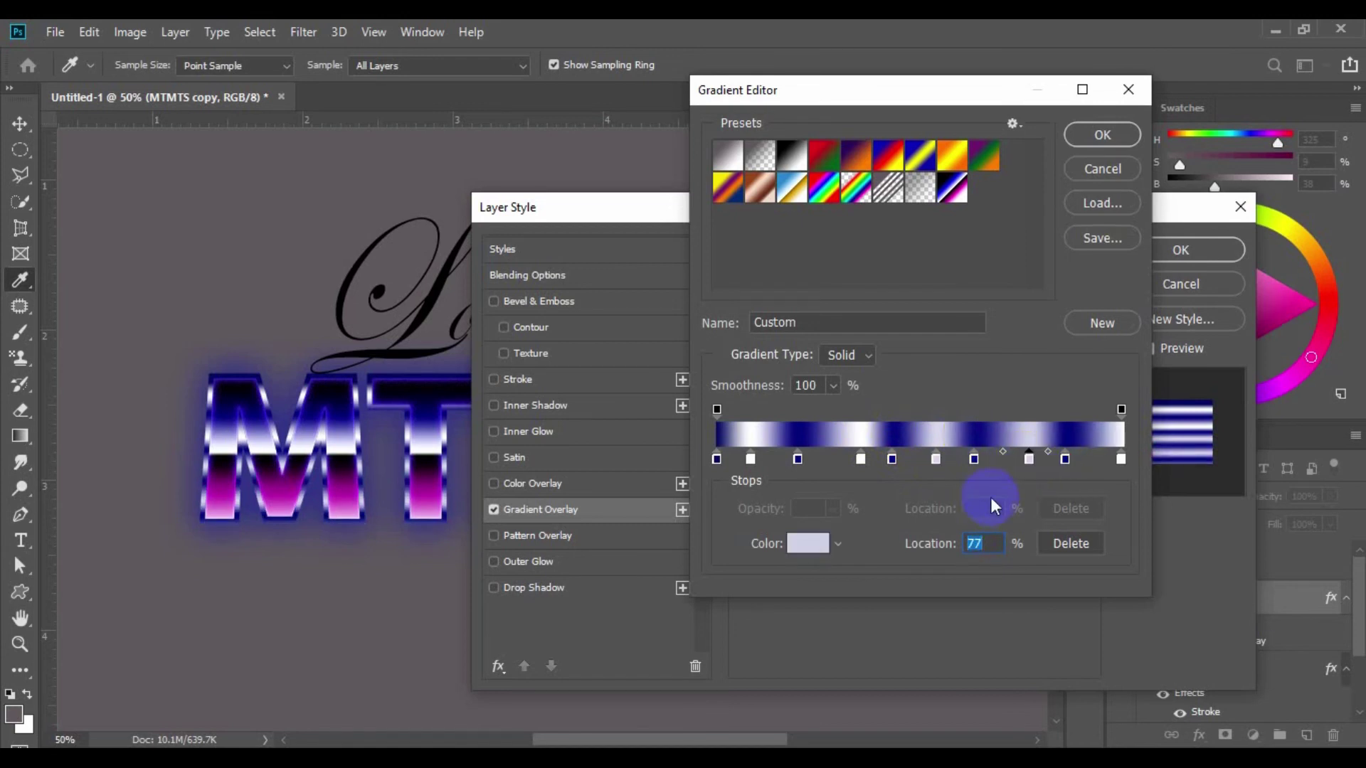
Accept the striped gradient, turn off Reverse, and set angle 180° with scale 126%
{"action": "left_click", "coordinate": [1104, 136]}
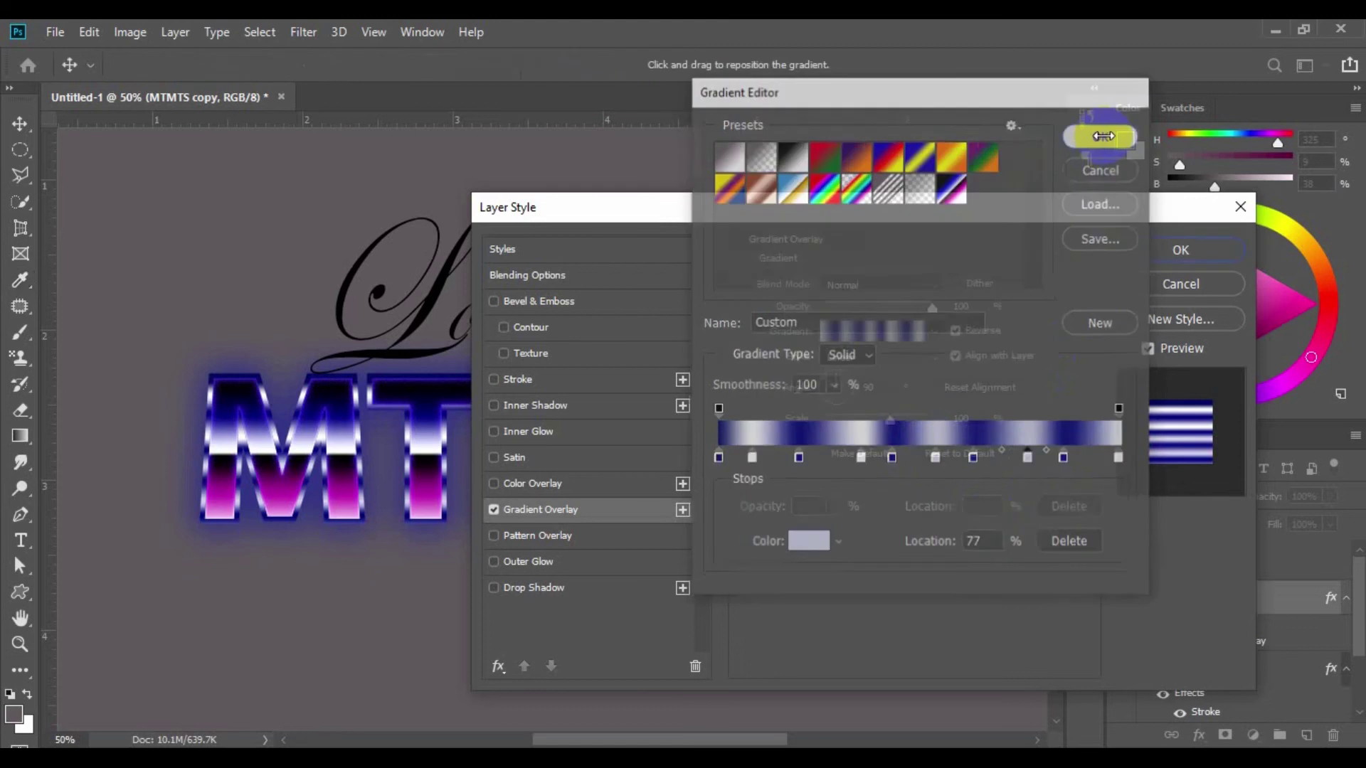
{"action": "left_click", "coordinate": [955, 331]}
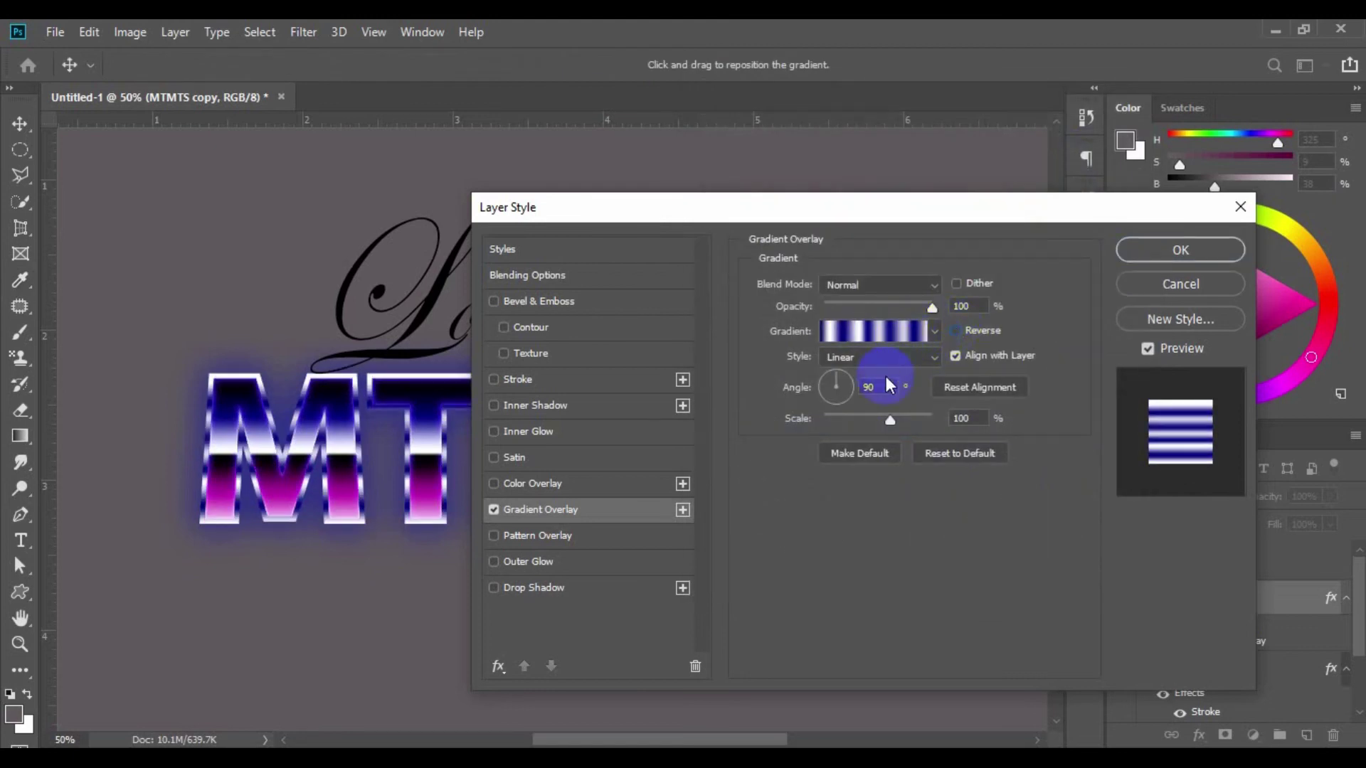
{"action": "mouse_move", "coordinate": [886, 421]}
{"action": "left_mouse_down"}
{"action": "mouse_move", "coordinate": [855, 427]}
{"action": "mouse_move", "coordinate": [878, 424]}
{"action": "mouse_move", "coordinate": [848, 390]}
{"action": "left_mouse_up"}
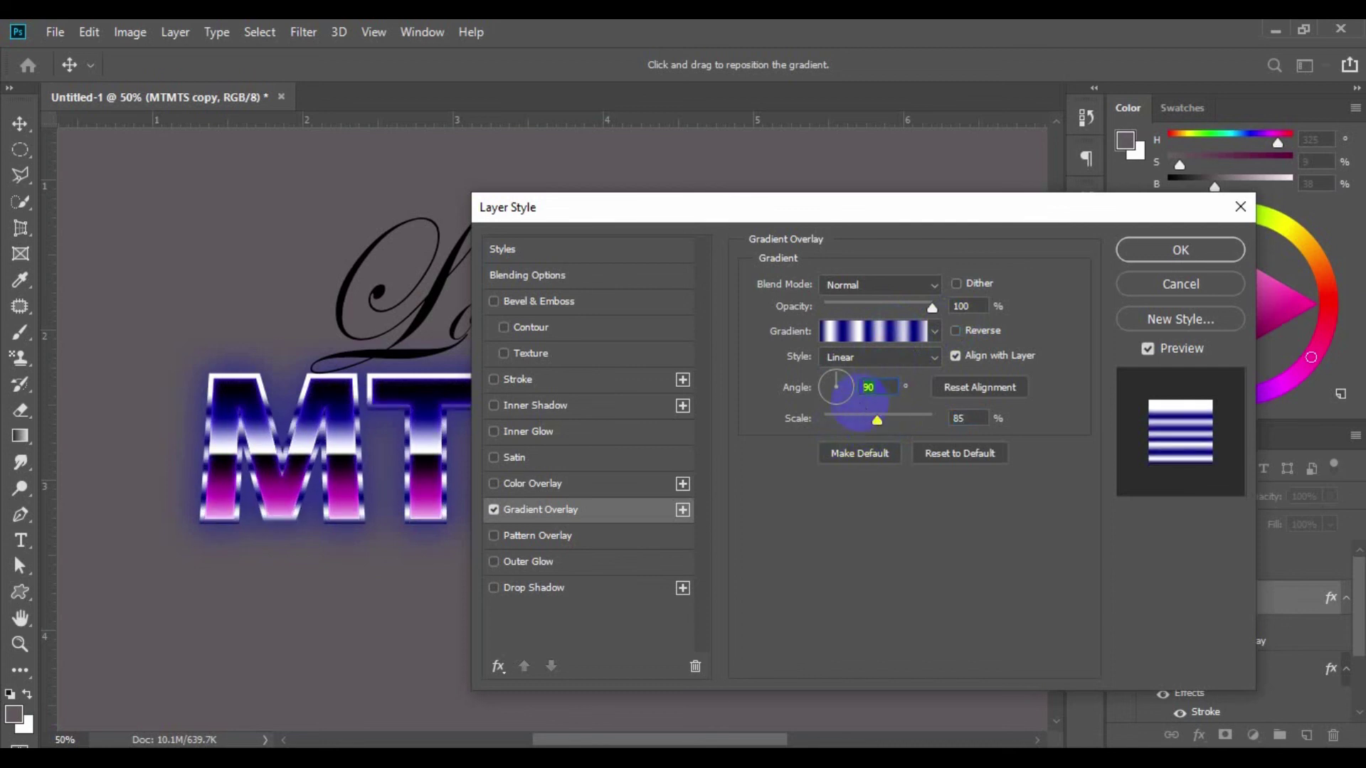
{"action": "type", "text": "180"}
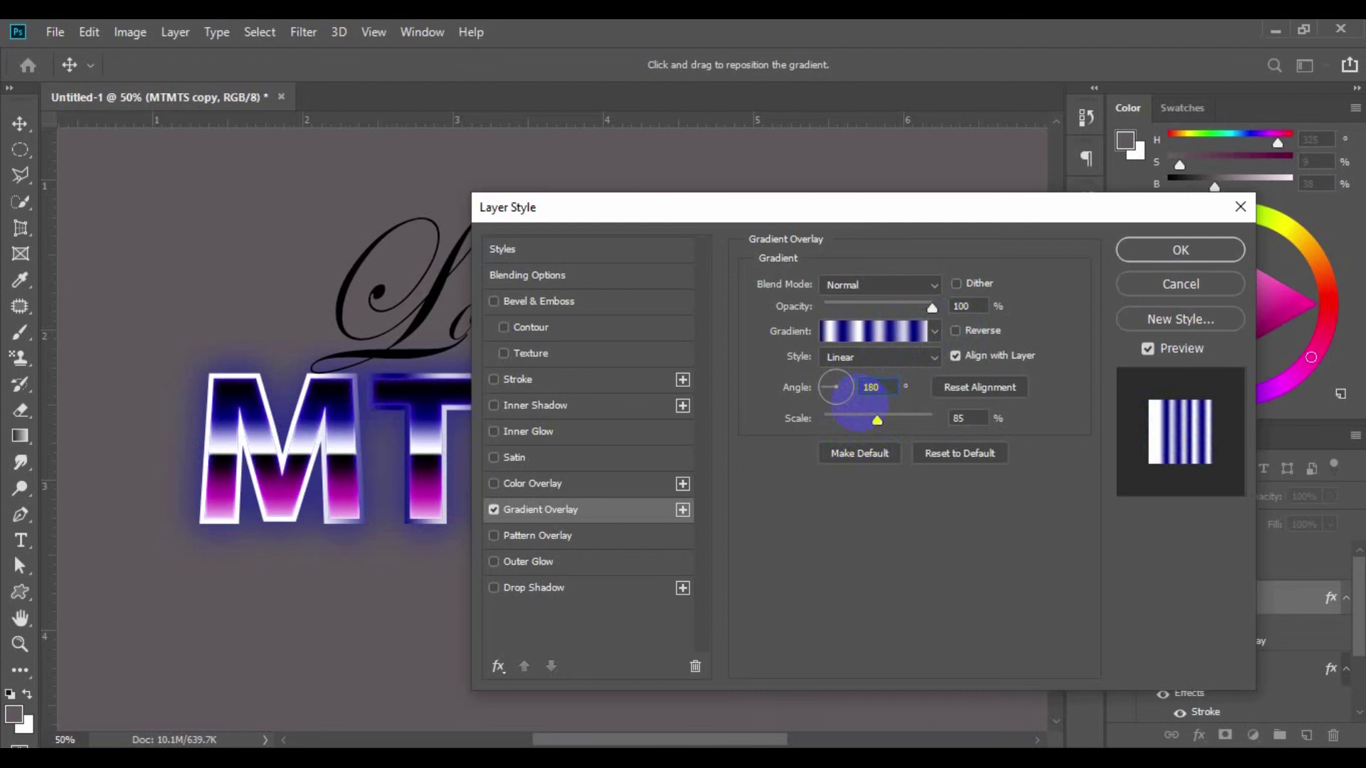
{"action": "key", "text": "Return"}
{"action": "left_click_drag", "start_coordinate": [878, 420], "coordinate": [913, 419]}
{"action": "mouse_move", "coordinate": [913, 212]}
{"action": "left_mouse_down"}
{"action": "mouse_move", "coordinate": [1198, 347]}
{"action": "mouse_move", "coordinate": [860, 200]}
{"action": "left_mouse_up"}
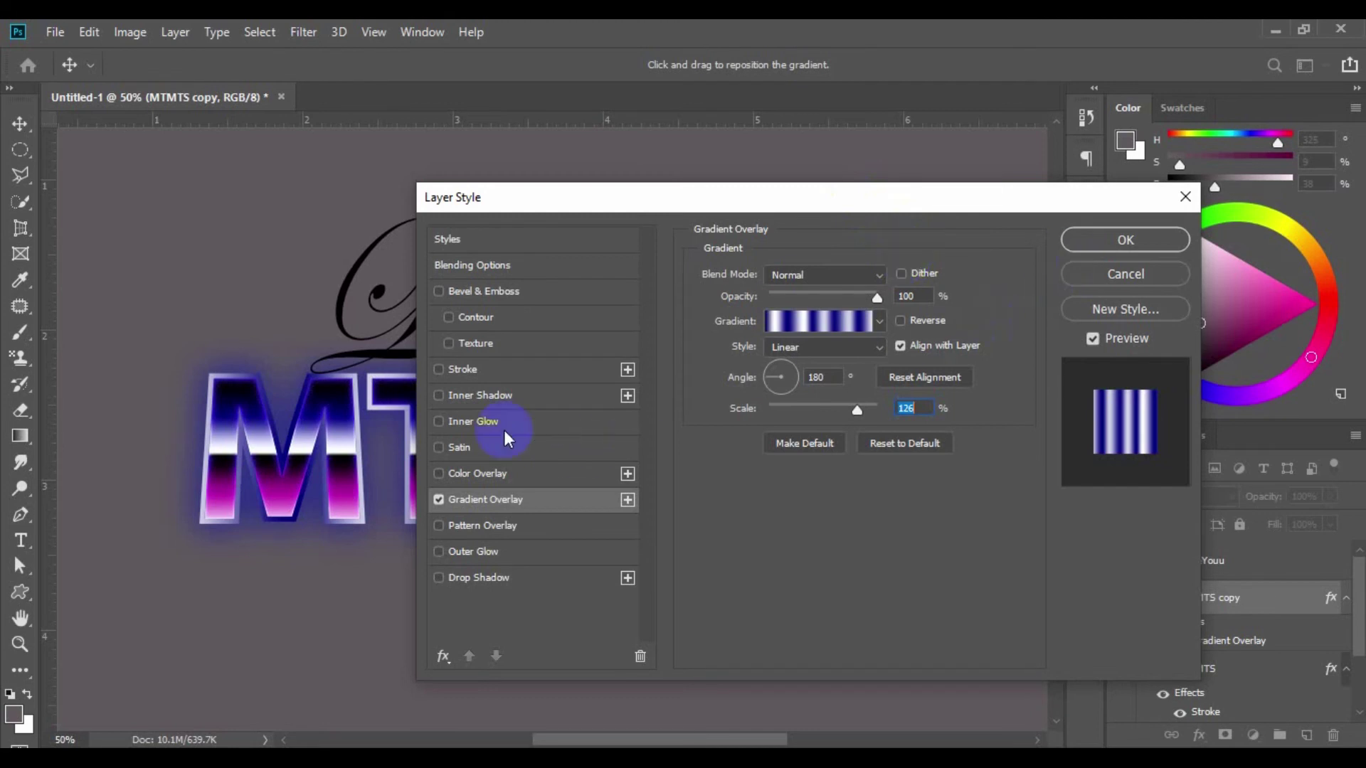
Confirm the MTMTS copy gradient overlay and nudge the LoveYouu script up slightly
{"action": "left_click", "coordinate": [1133, 238]}
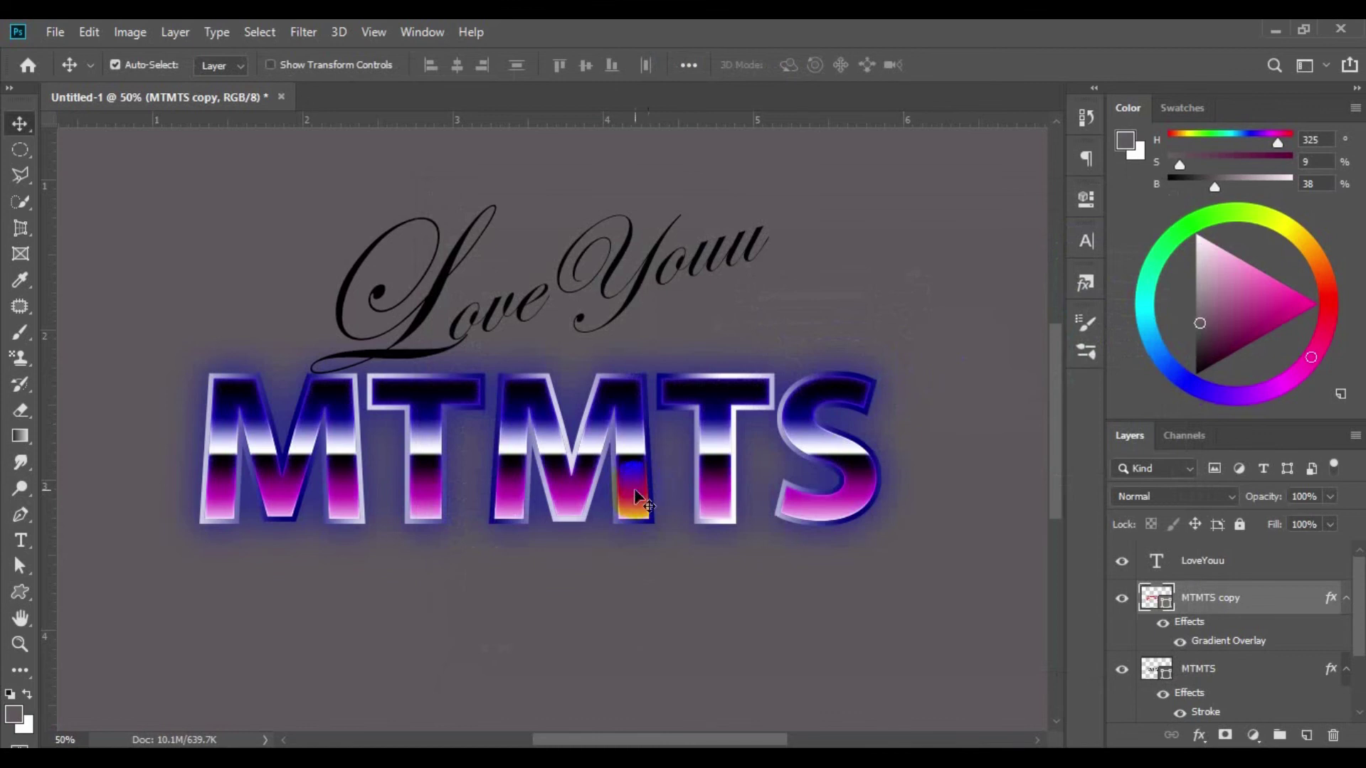
{"action": "left_click", "coordinate": [404, 349]}
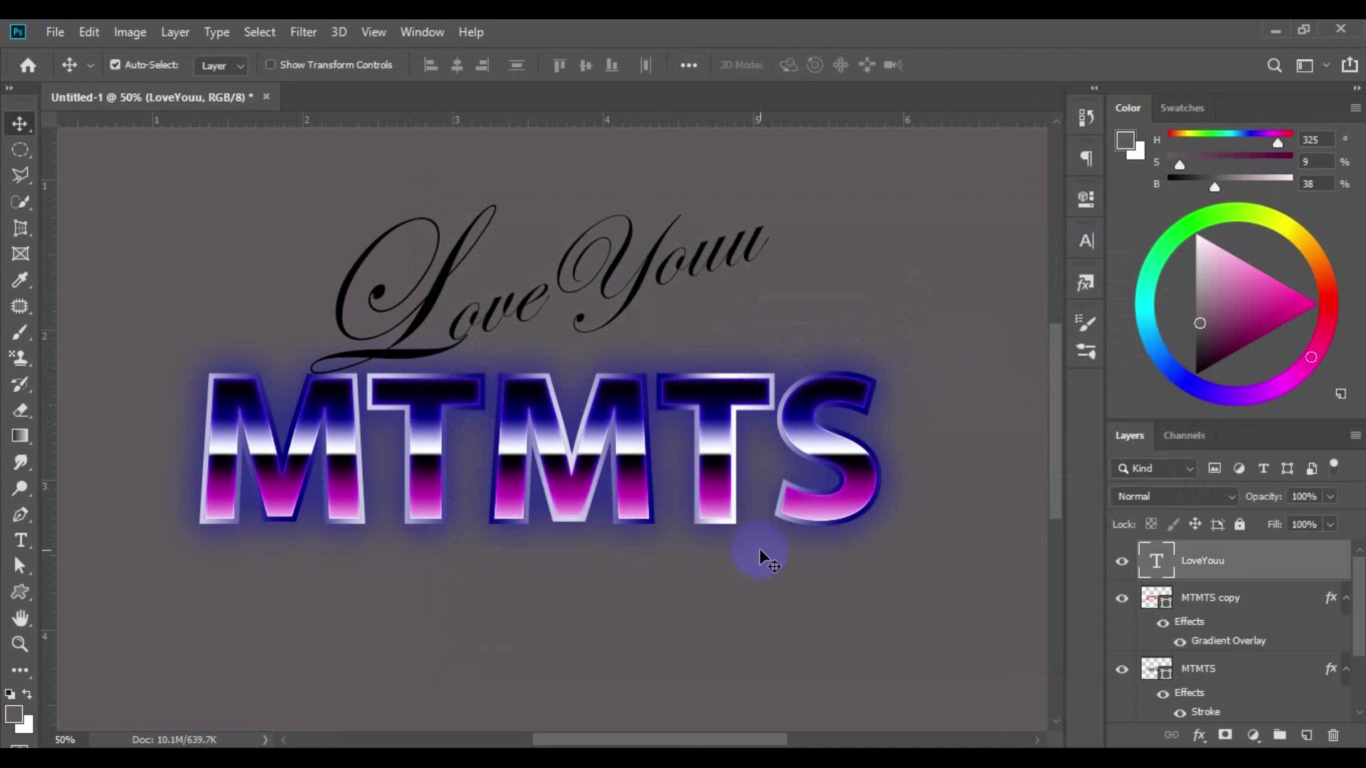
{"action": "key", "text": "Up"}
{"action": "key", "text": "Up"}
{"action": "key", "text": "Up"}
{"action": "key", "text": "Up"}
{"action": "key", "text": "Up"}
{"action": "key", "text": "Up"}
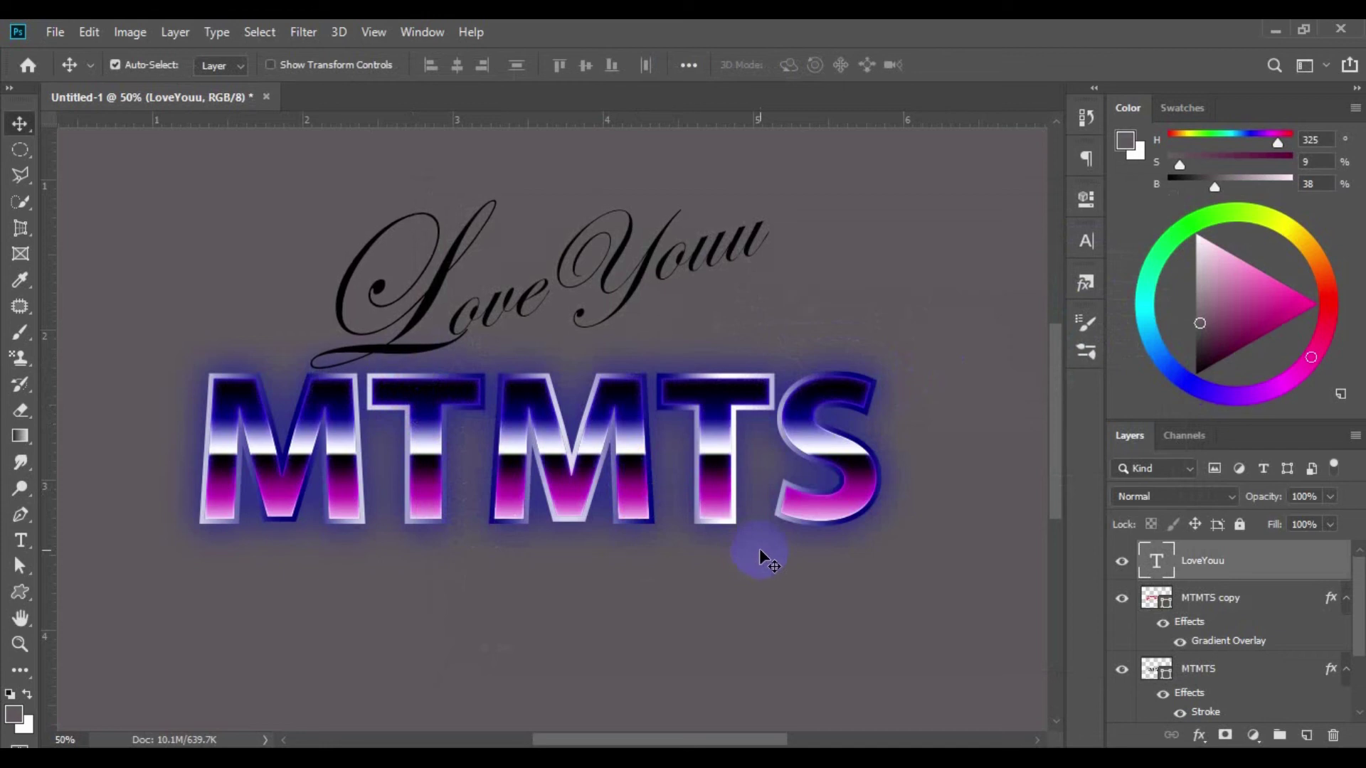
{"action": "key", "text": "Up"}
{"action": "key", "text": "Up"}
{"action": "key", "text": "Up"}
{"action": "key", "text": "Up"}
{"action": "key", "text": "Up"}
{"action": "key", "text": "Up"}
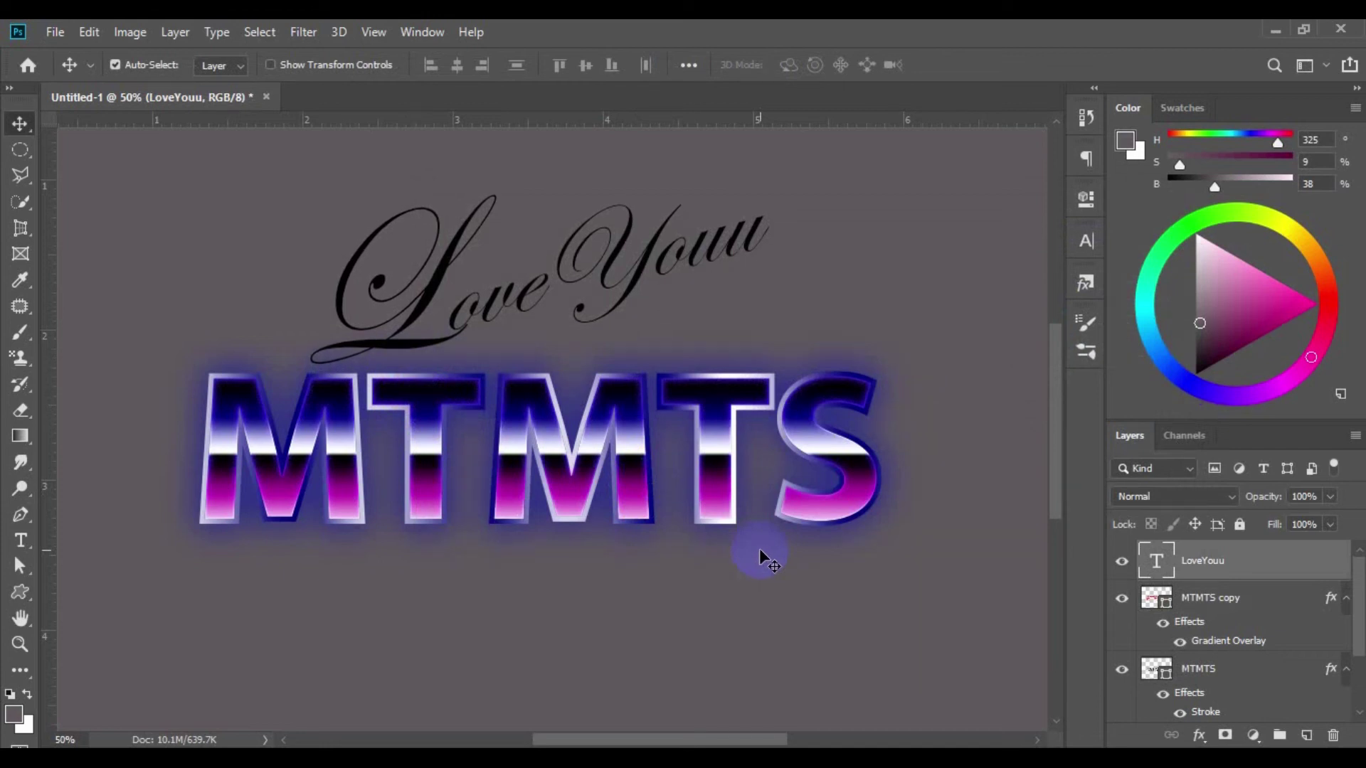
Add a new empty Layer 1 above MTMTS copy and zoom in on the lettering
{"action": "left_click", "coordinate": [1255, 605]}
{"action": "left_click", "coordinate": [1307, 736]}
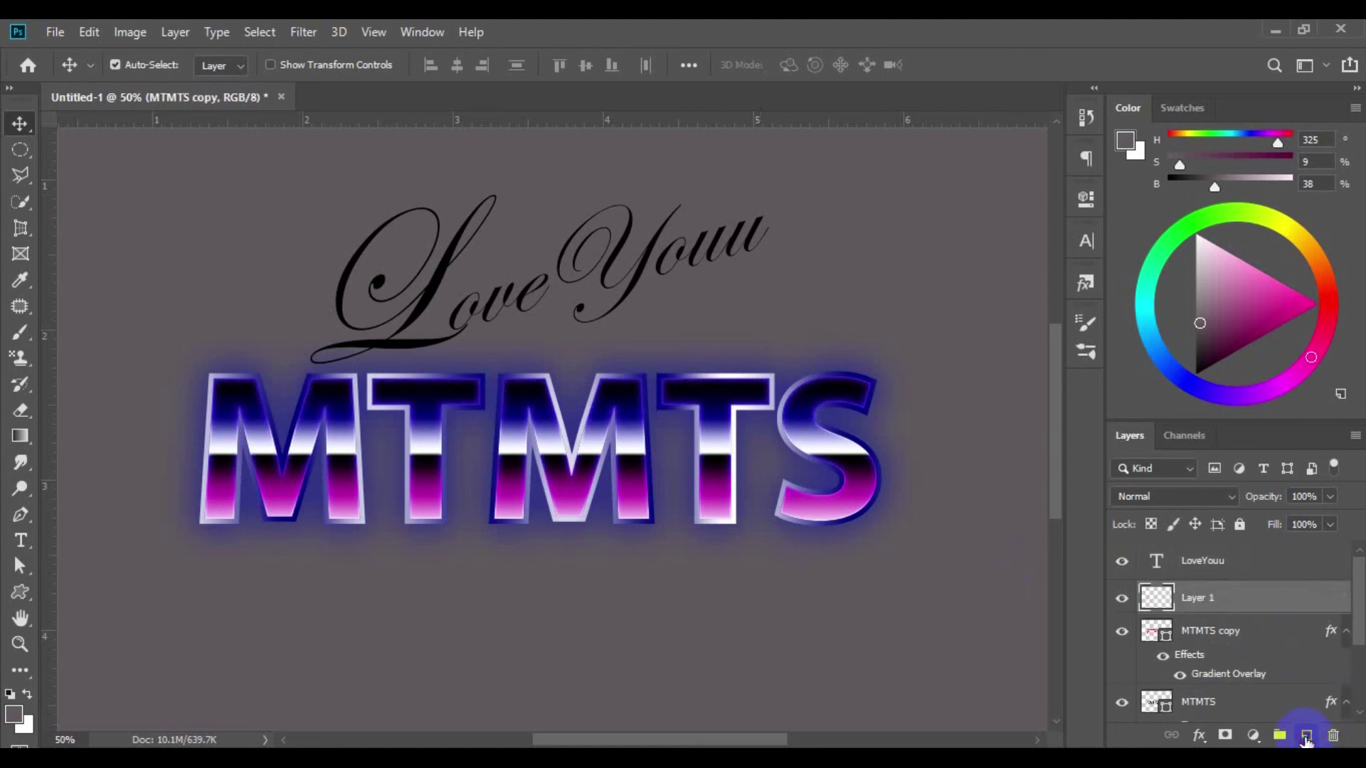
{"action": "key", "text": "ctrl+plus"}
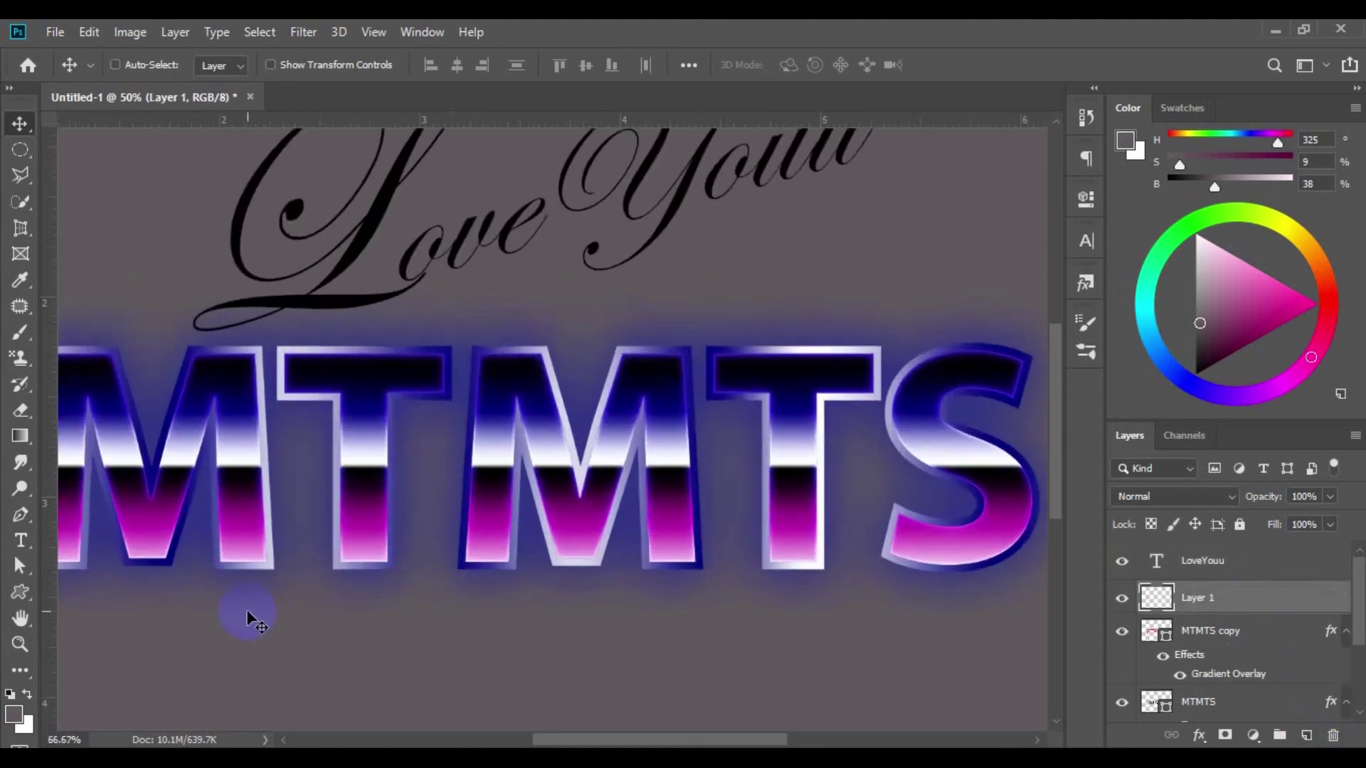
{"action": "key", "text": "ctrl+plus"}
{"action": "mouse_move", "coordinate": [203, 609]}
{"action": "left_mouse_down"}
{"action": "mouse_move", "coordinate": [660, 612]}
{"action": "mouse_move", "coordinate": [631, 597]}
{"action": "left_mouse_up"}
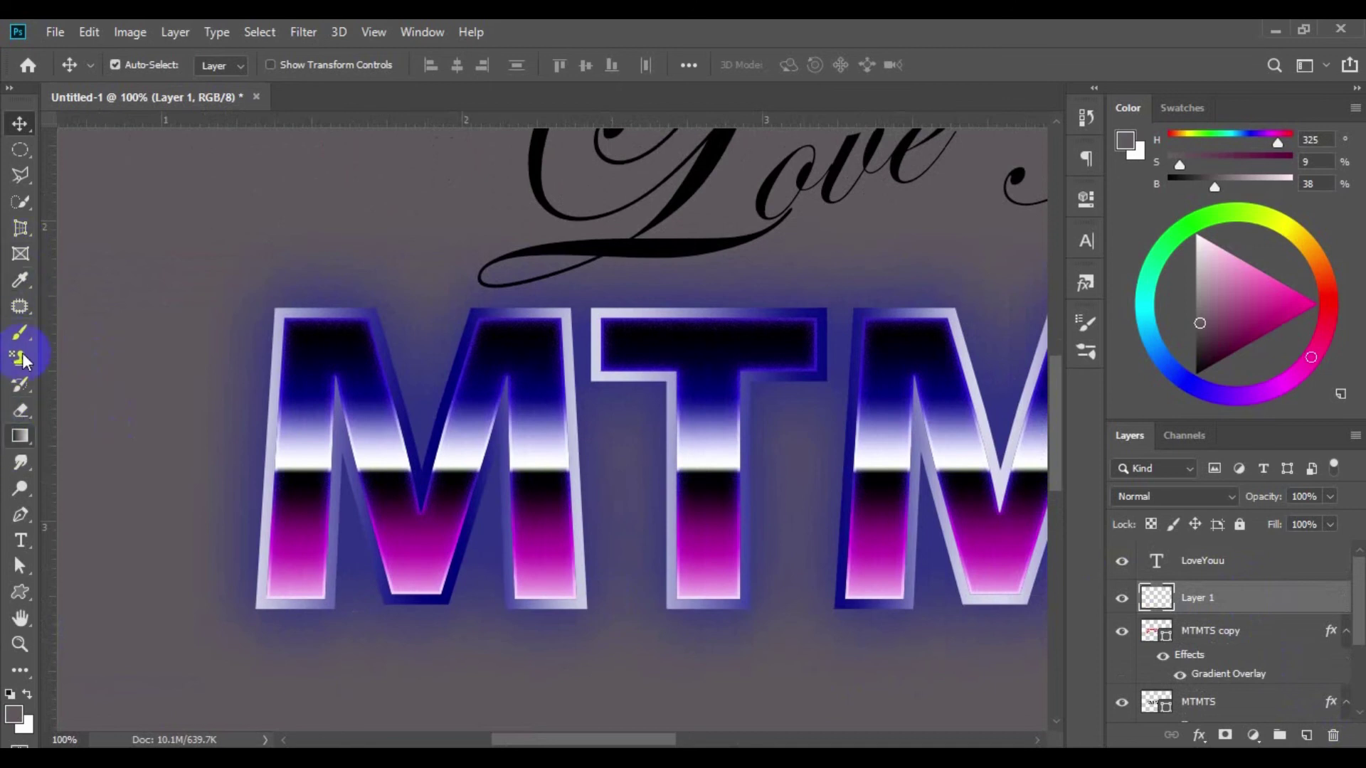
Outline the first M's thin left edge strip with the Polygonal Lasso
{"action": "left_click", "coordinate": [20, 200]}
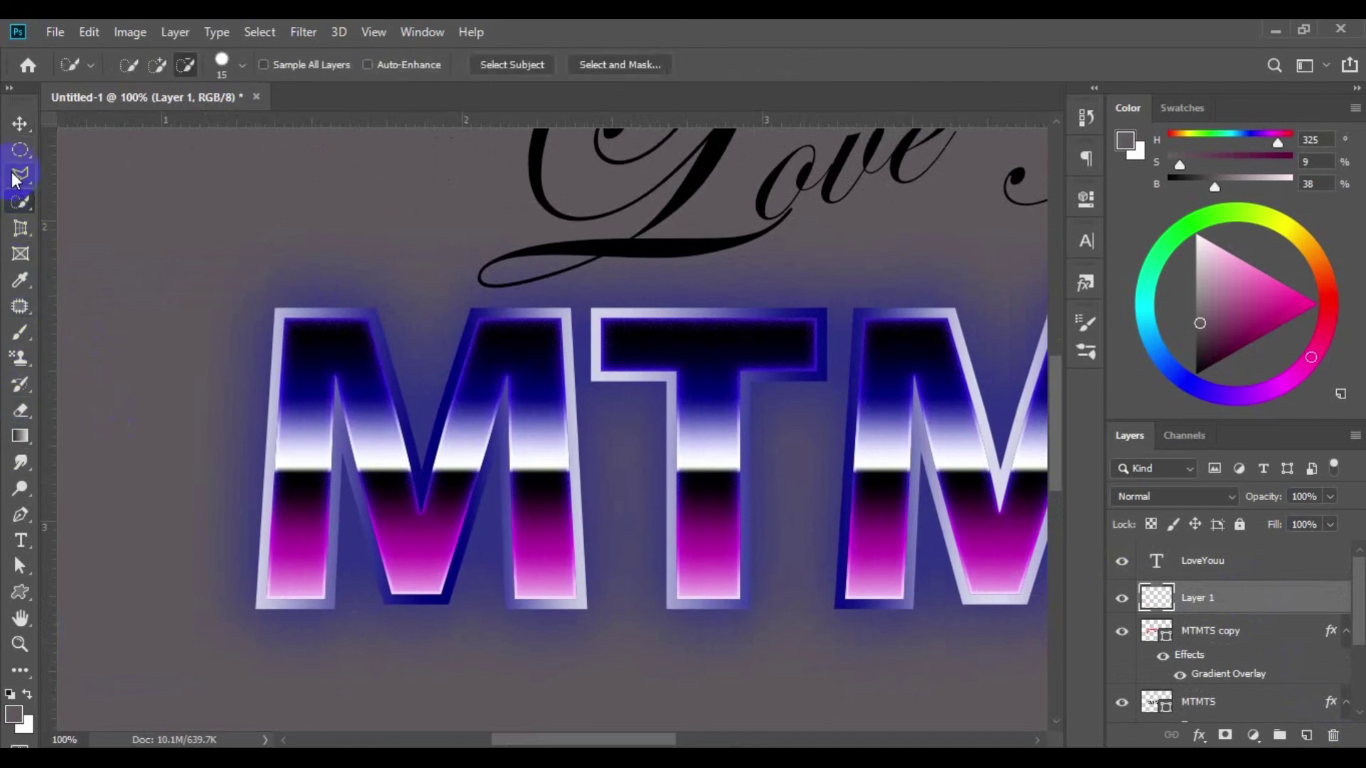
{"action": "left_click", "coordinate": [19, 176]}
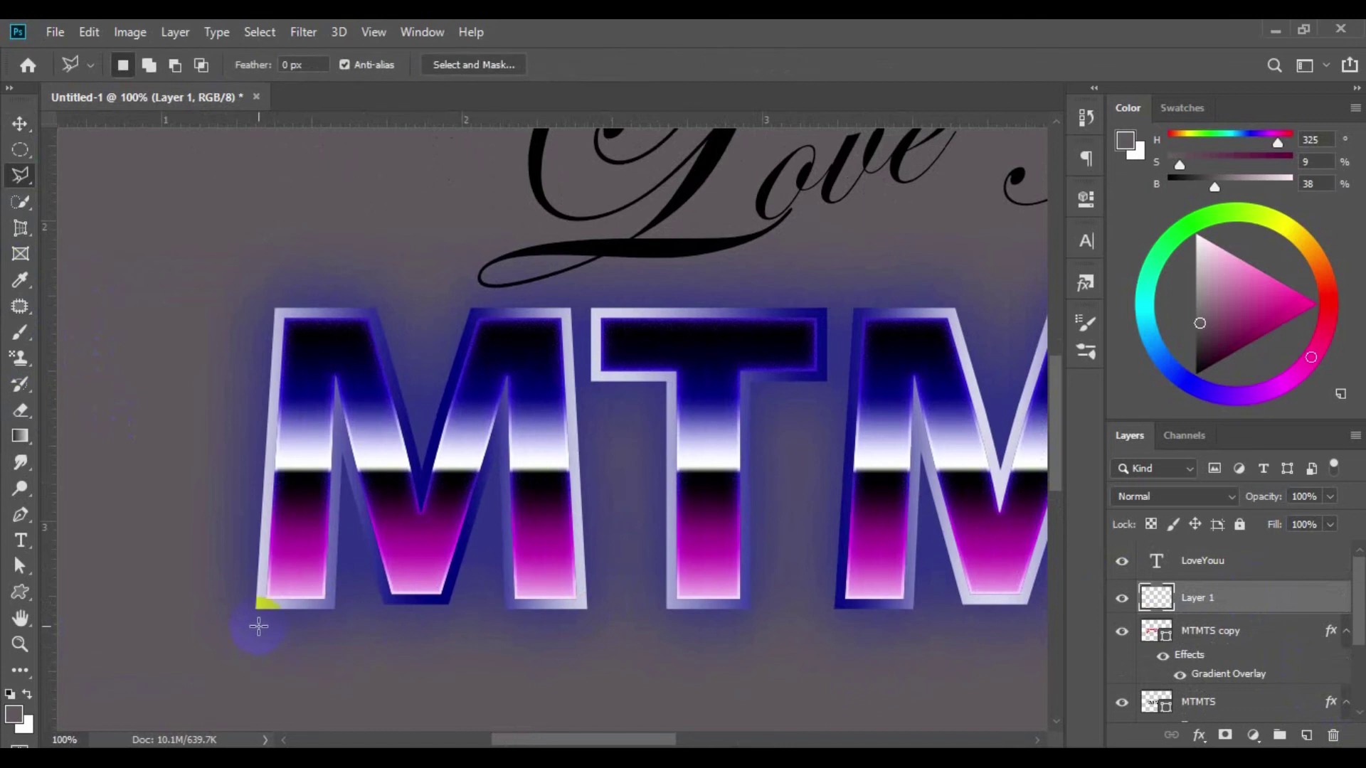
{"action": "key", "text": "ctrl+plus"}
{"action": "left_click_drag", "start_coordinate": [267, 648], "coordinate": [694, 512]}
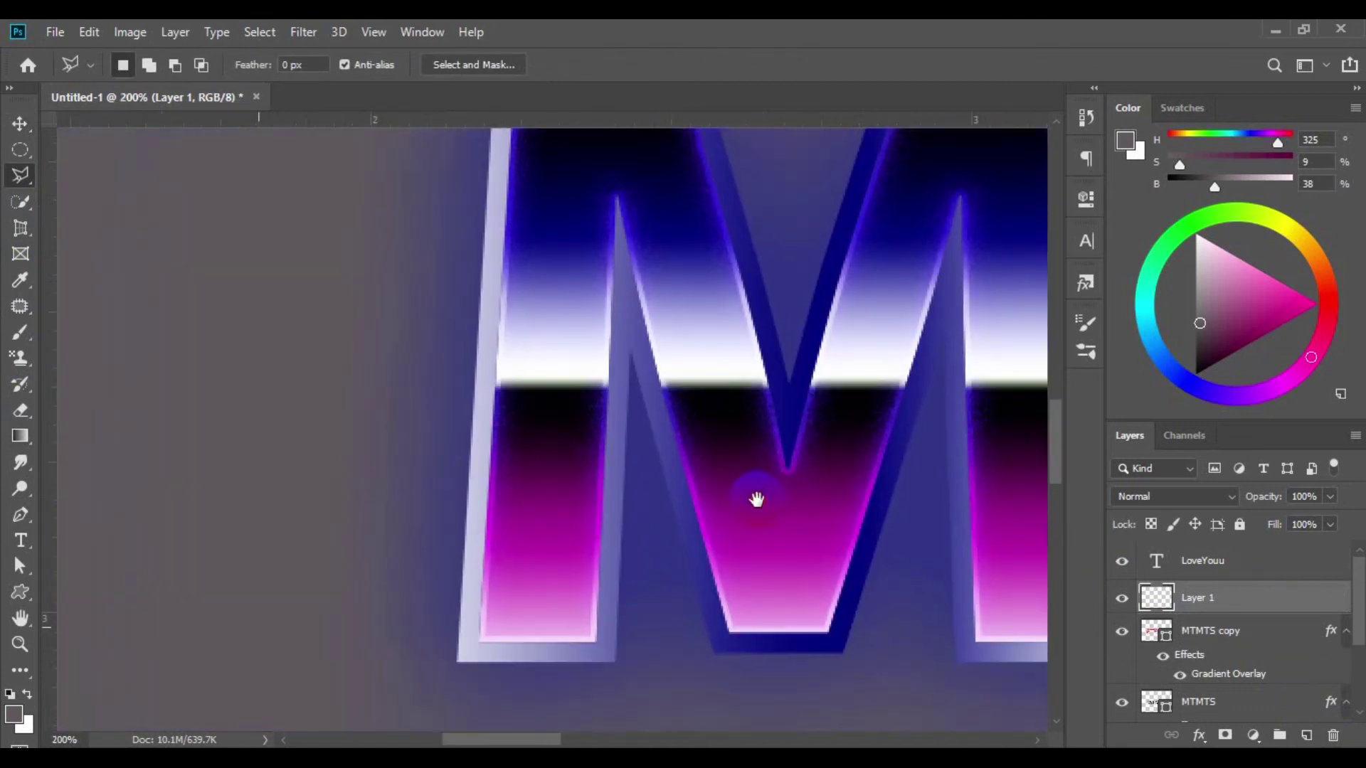
{"action": "left_click", "coordinate": [397, 672]}
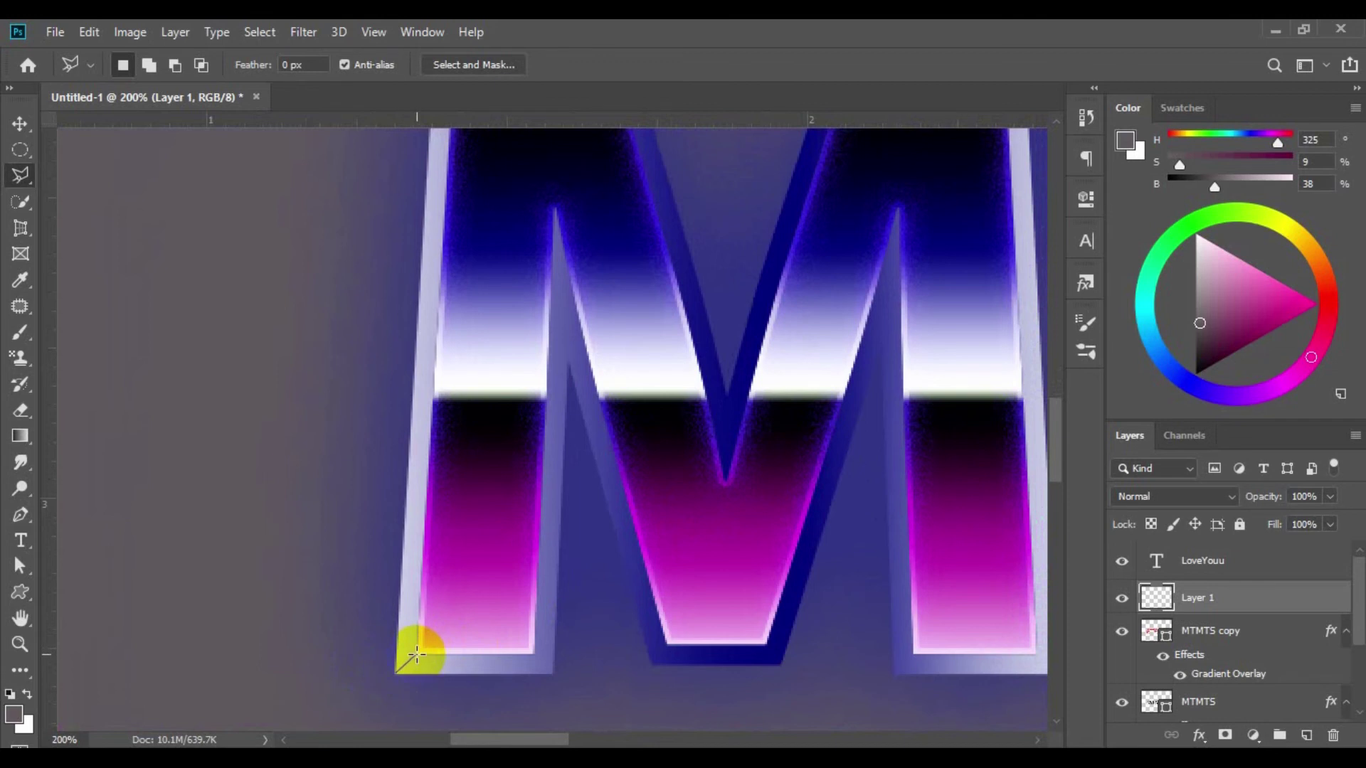
{"action": "left_click_drag", "start_coordinate": [458, 330], "coordinate": [472, 487]}
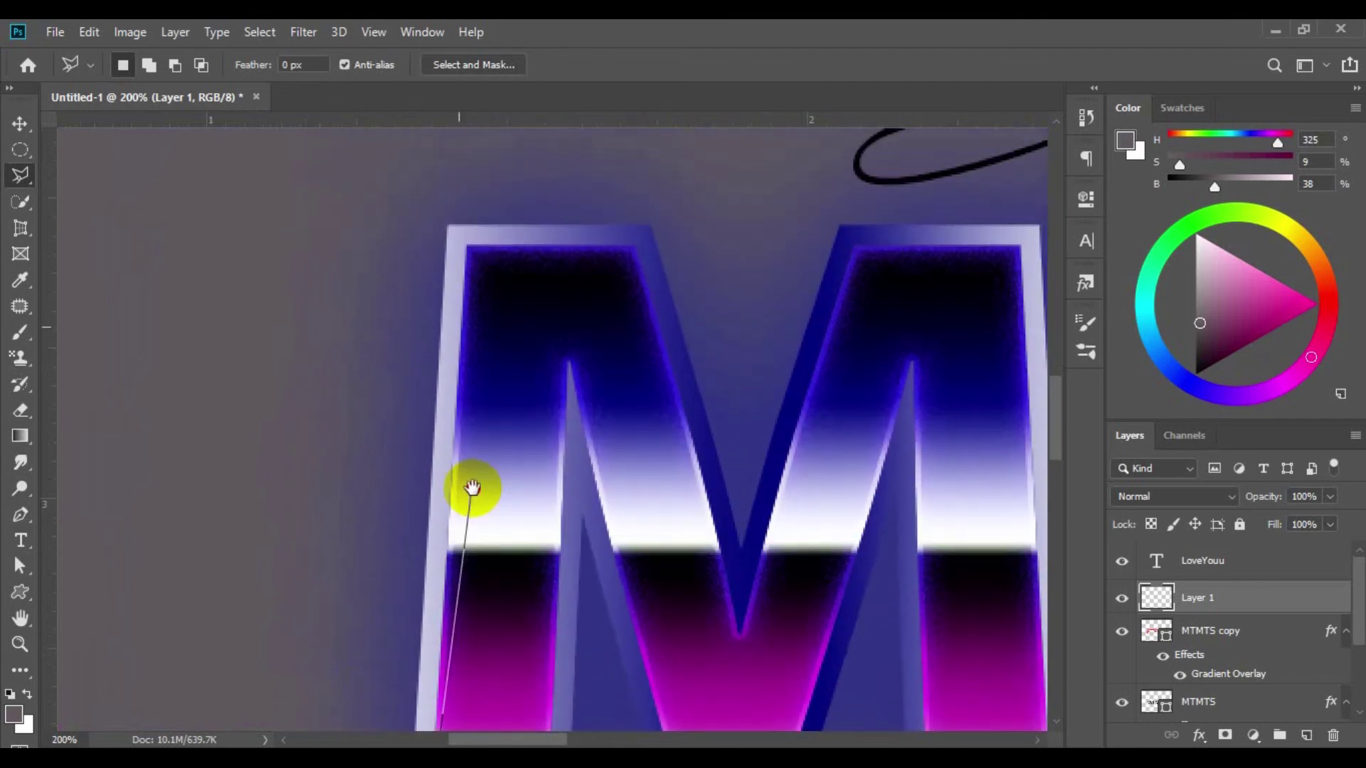
{"action": "left_click", "coordinate": [464, 249]}
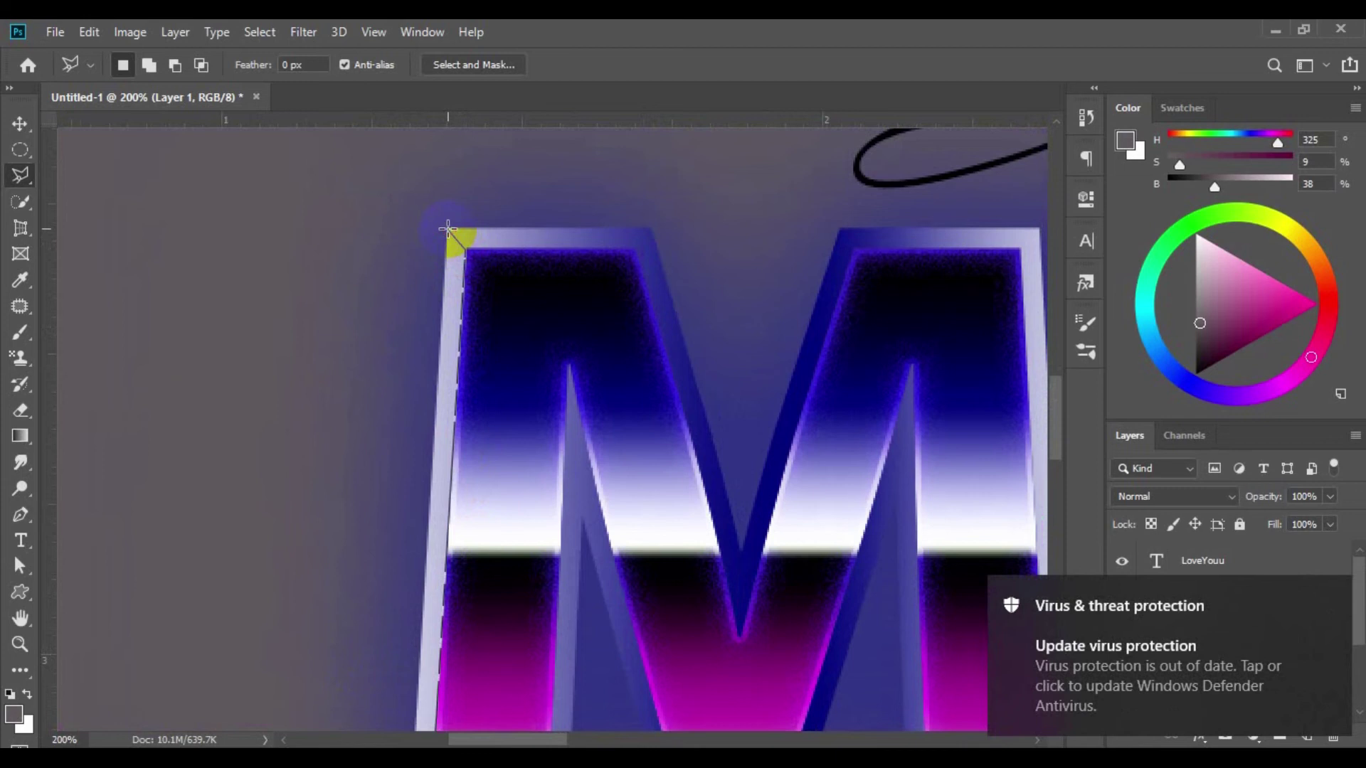
{"action": "left_click_drag", "start_coordinate": [448, 435], "coordinate": [481, 106]}
{"action": "left_click", "coordinate": [448, 532]}
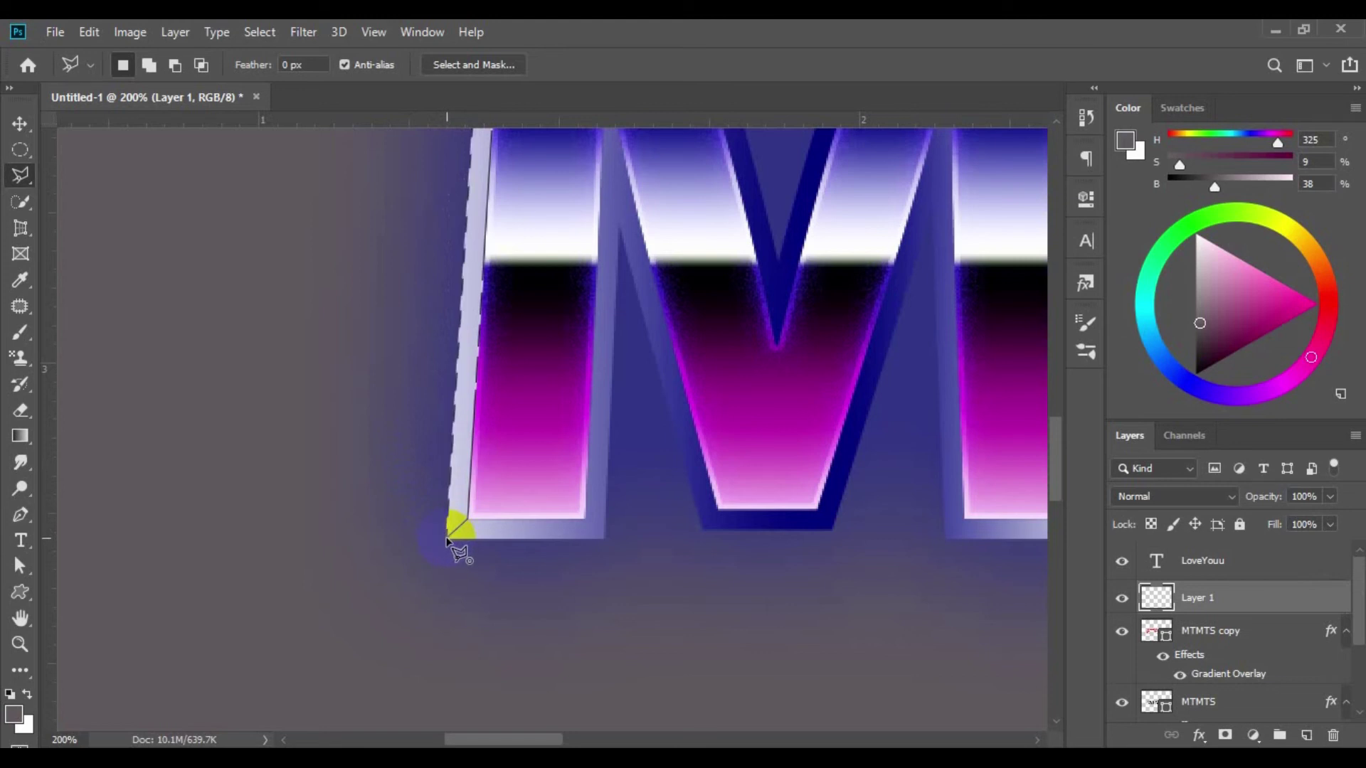
{"action": "left_click", "coordinate": [446, 538]}
Fill the left strip with a black-to-white gradient and set Layer 1 to Color Burn
{"action": "left_click", "coordinate": [20, 435]}
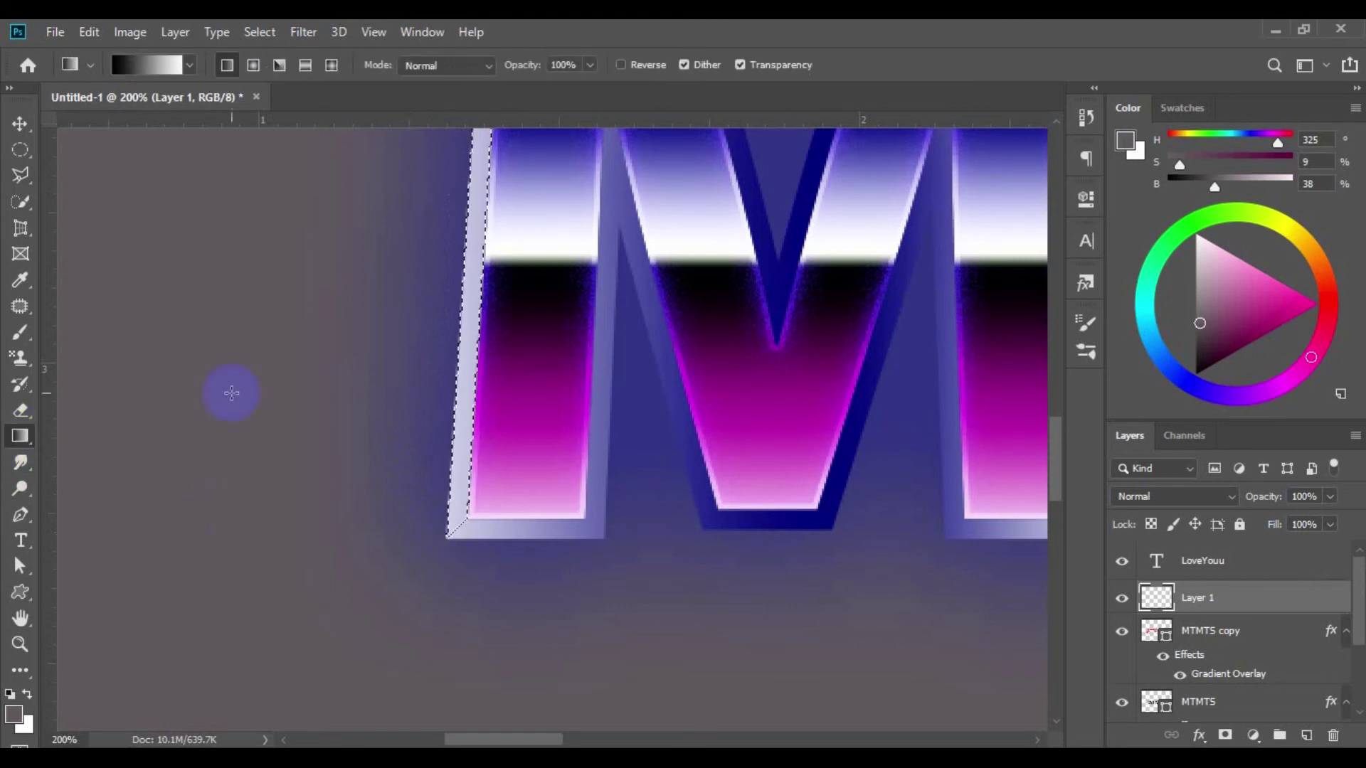
{"action": "left_click_drag", "start_coordinate": [452, 519], "coordinate": [482, 173]}
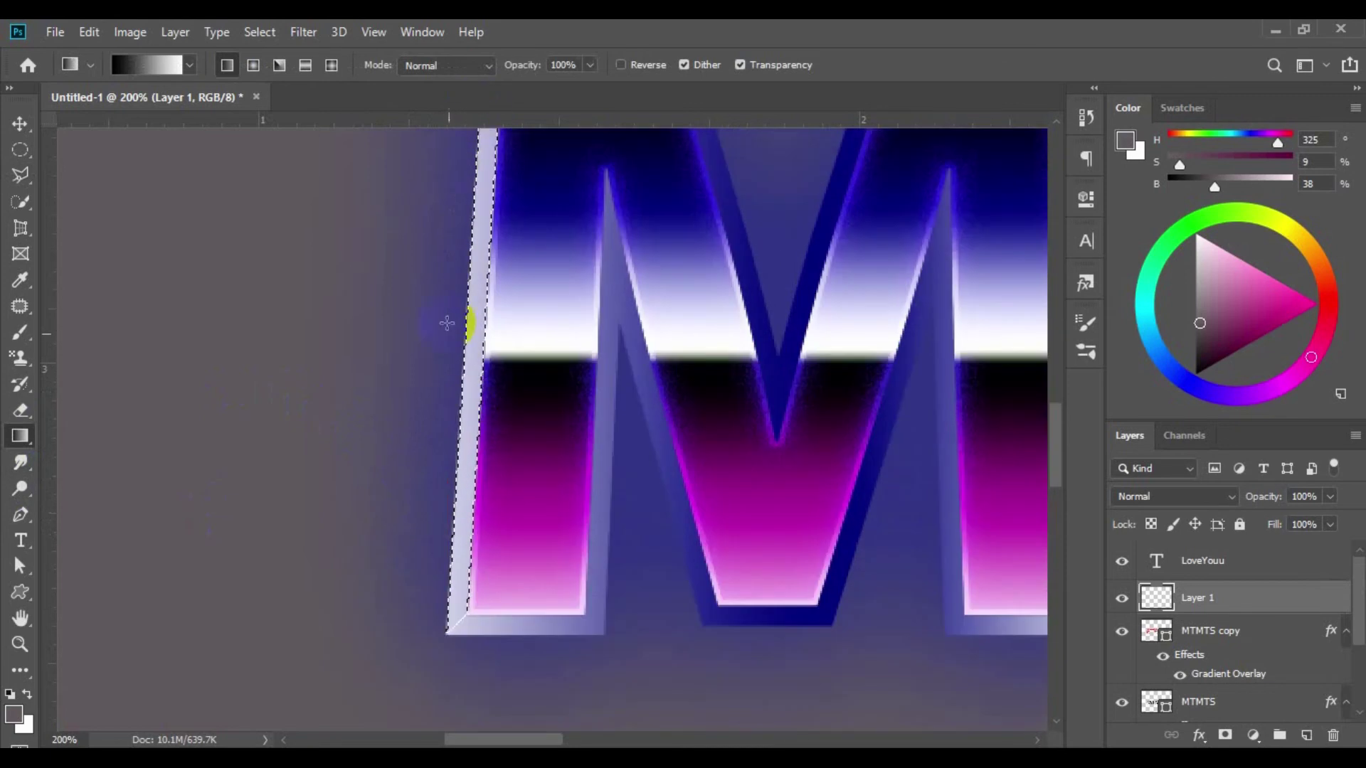
{"action": "key", "text": "ctrl+minus"}
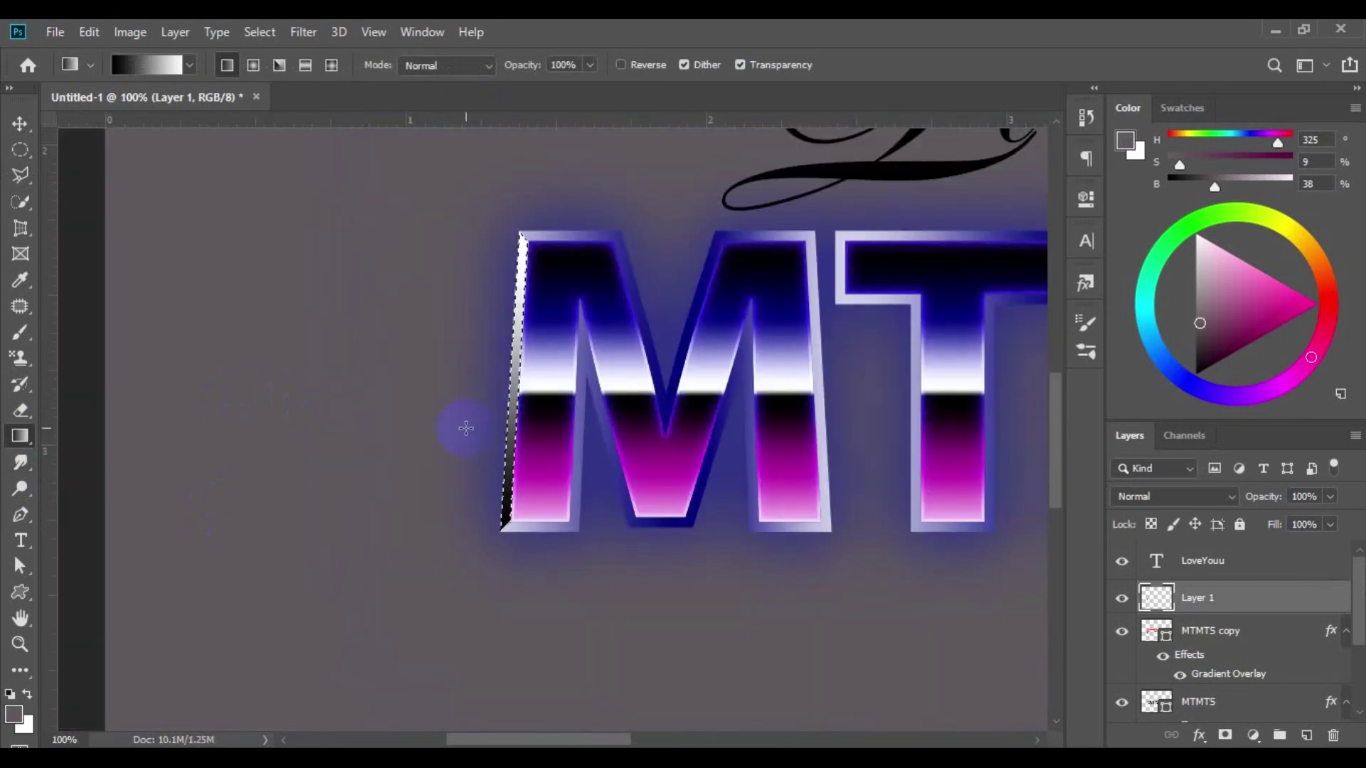
{"action": "left_click", "coordinate": [1232, 498]}
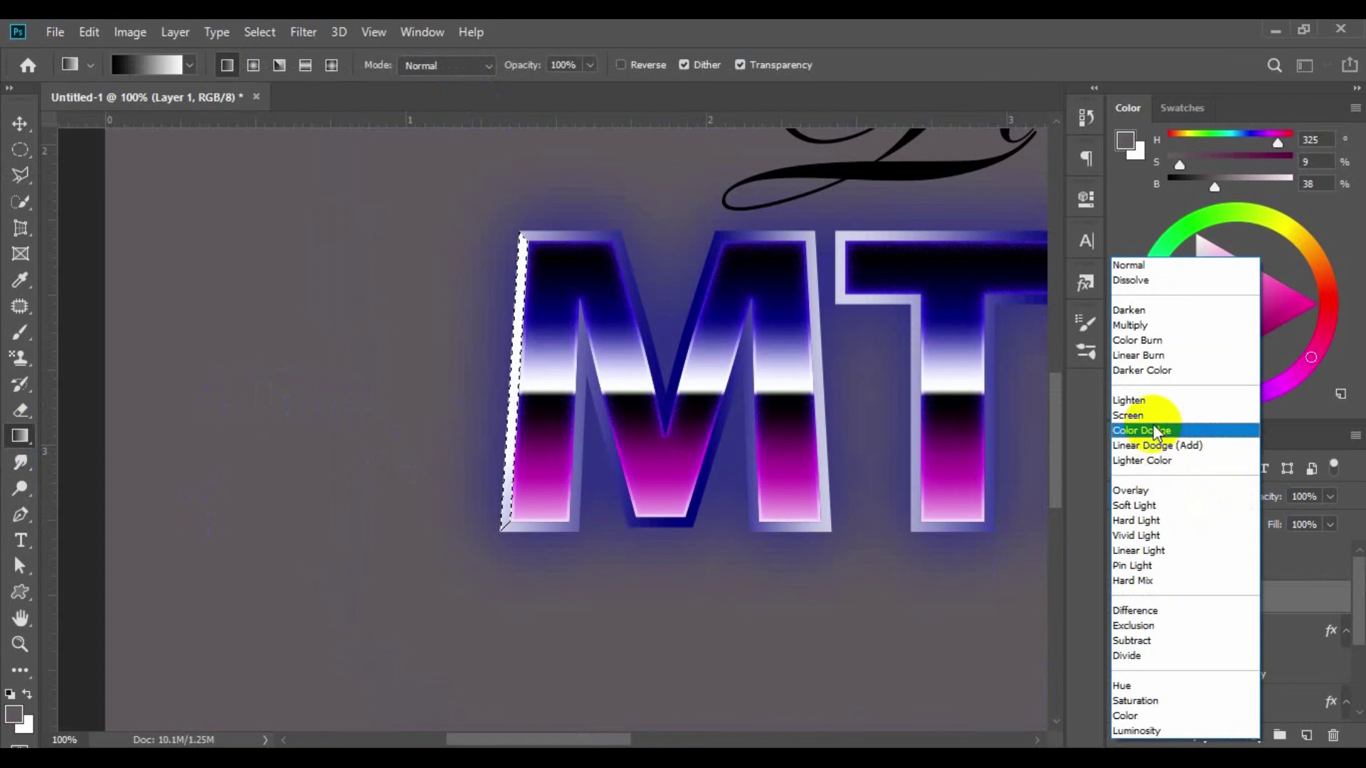
{"action": "left_click", "coordinate": [1139, 340]}
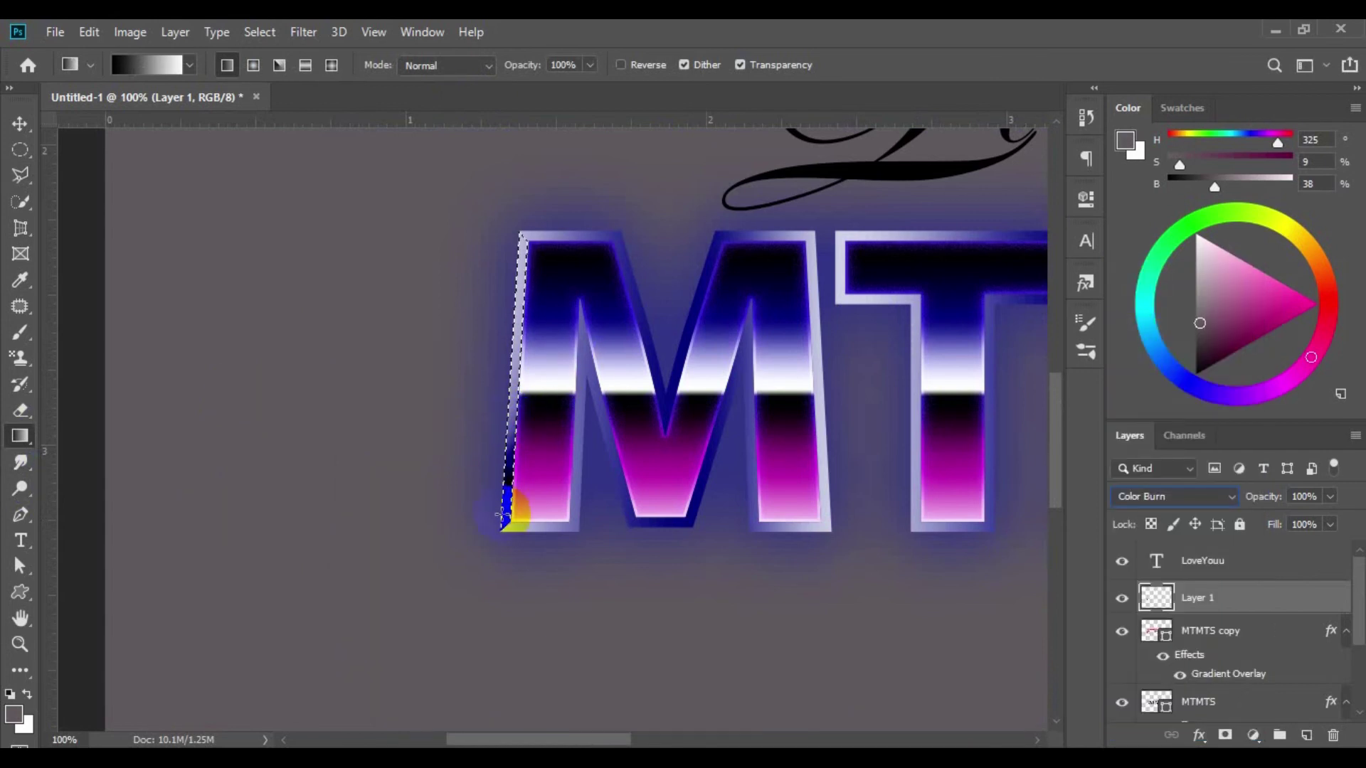
Redraw the gradient along the left strip, then deselect it
{"action": "left_click_drag", "start_coordinate": [510, 509], "coordinate": [515, 363]}
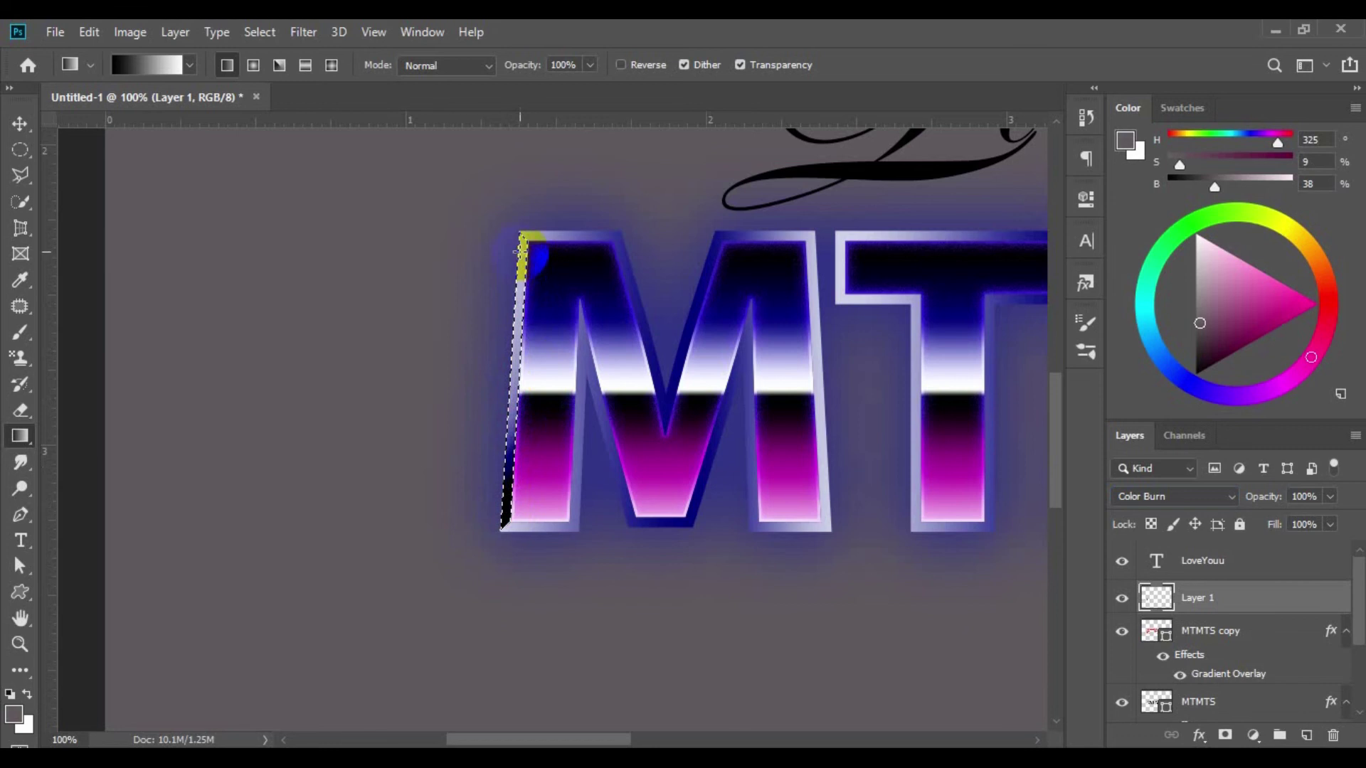
{"action": "left_click_drag", "start_coordinate": [524, 274], "coordinate": [524, 274]}
{"action": "mouse_move", "coordinate": [491, 588]}
{"action": "left_mouse_down"}
{"action": "mouse_move", "coordinate": [492, 301]}
{"action": "mouse_move", "coordinate": [513, 186]}
{"action": "left_mouse_up"}
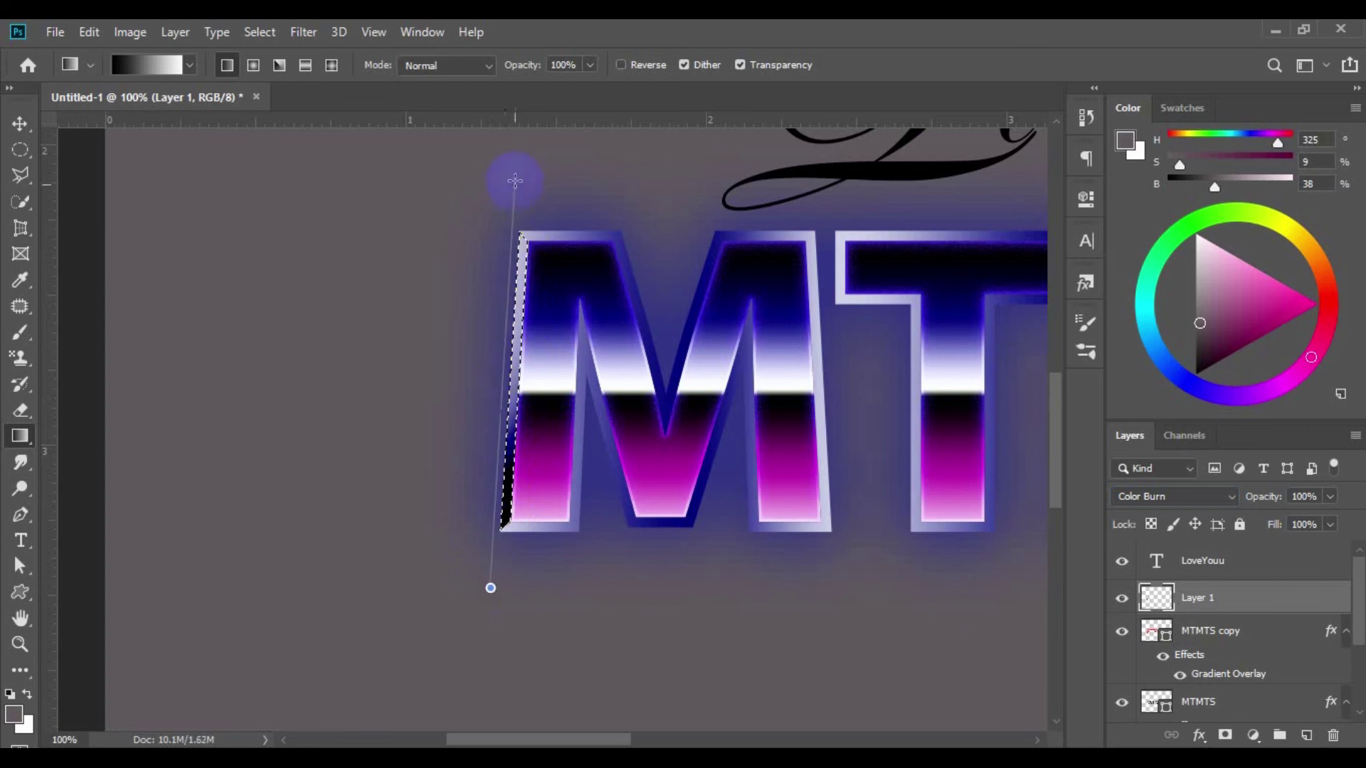
{"action": "left_click_drag", "start_coordinate": [482, 526], "coordinate": [488, 122]}
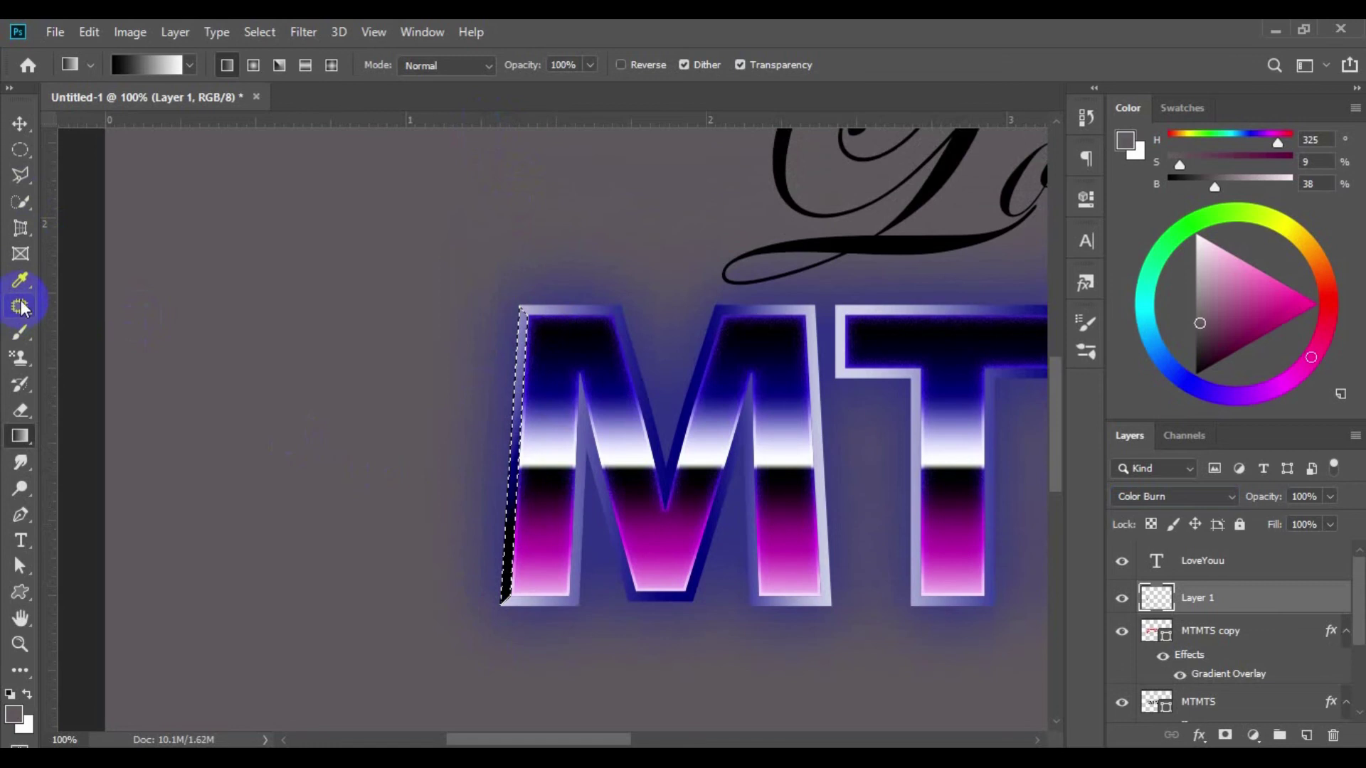
{"action": "key", "text": "ctrl+d"}
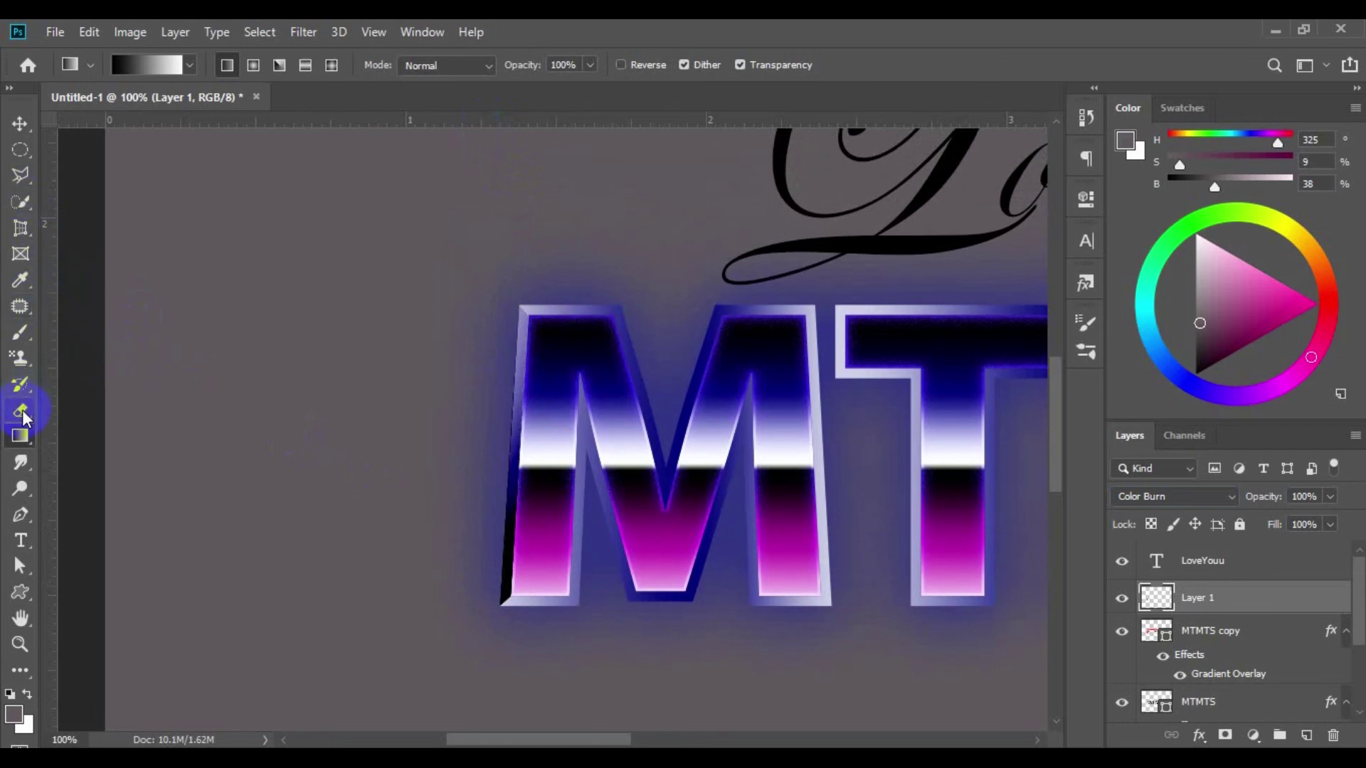
Outline the first M's top bevel strip with the Polygonal Lasso
{"action": "left_click", "coordinate": [20, 175]}
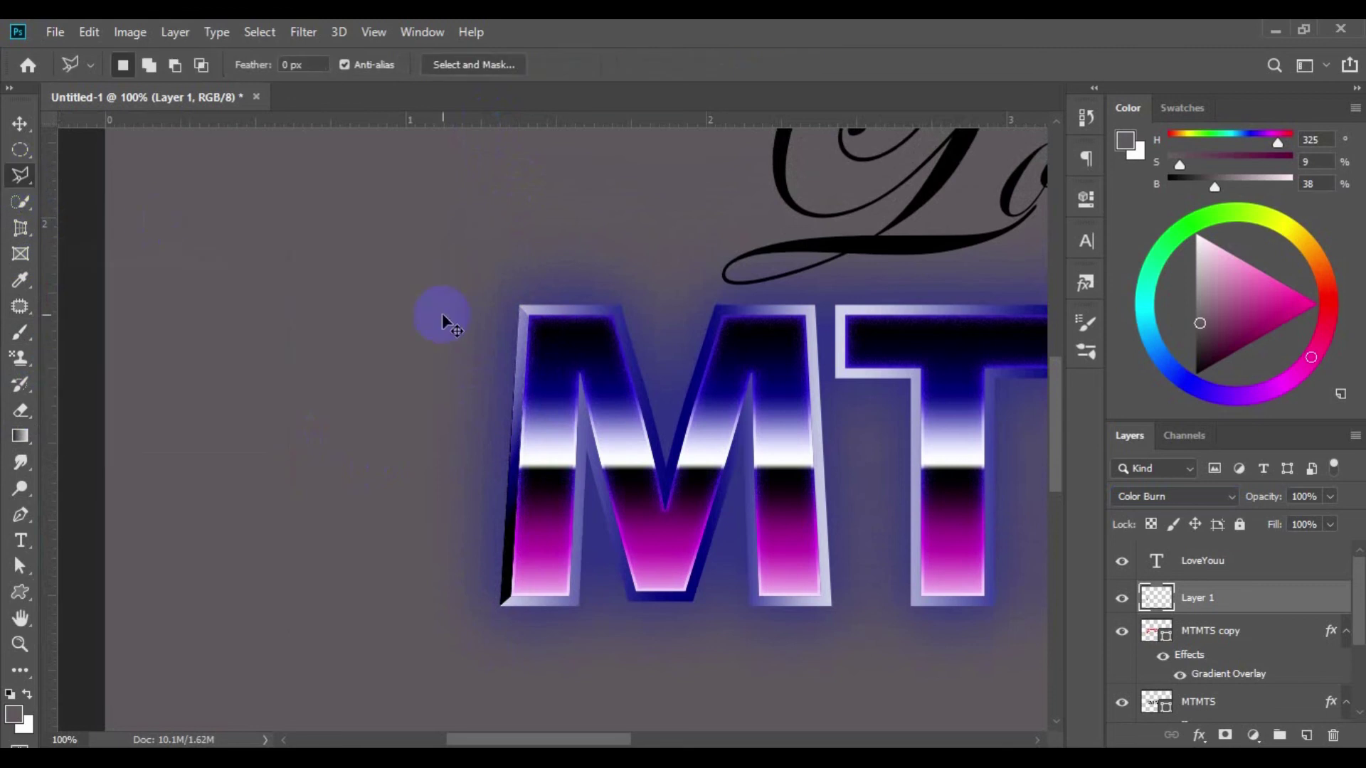
{"action": "key", "text": "ctrl+plus"}
{"action": "scroll", "coordinate": [426, 305], "scroll_direction": "up", "scroll_amount": 1}
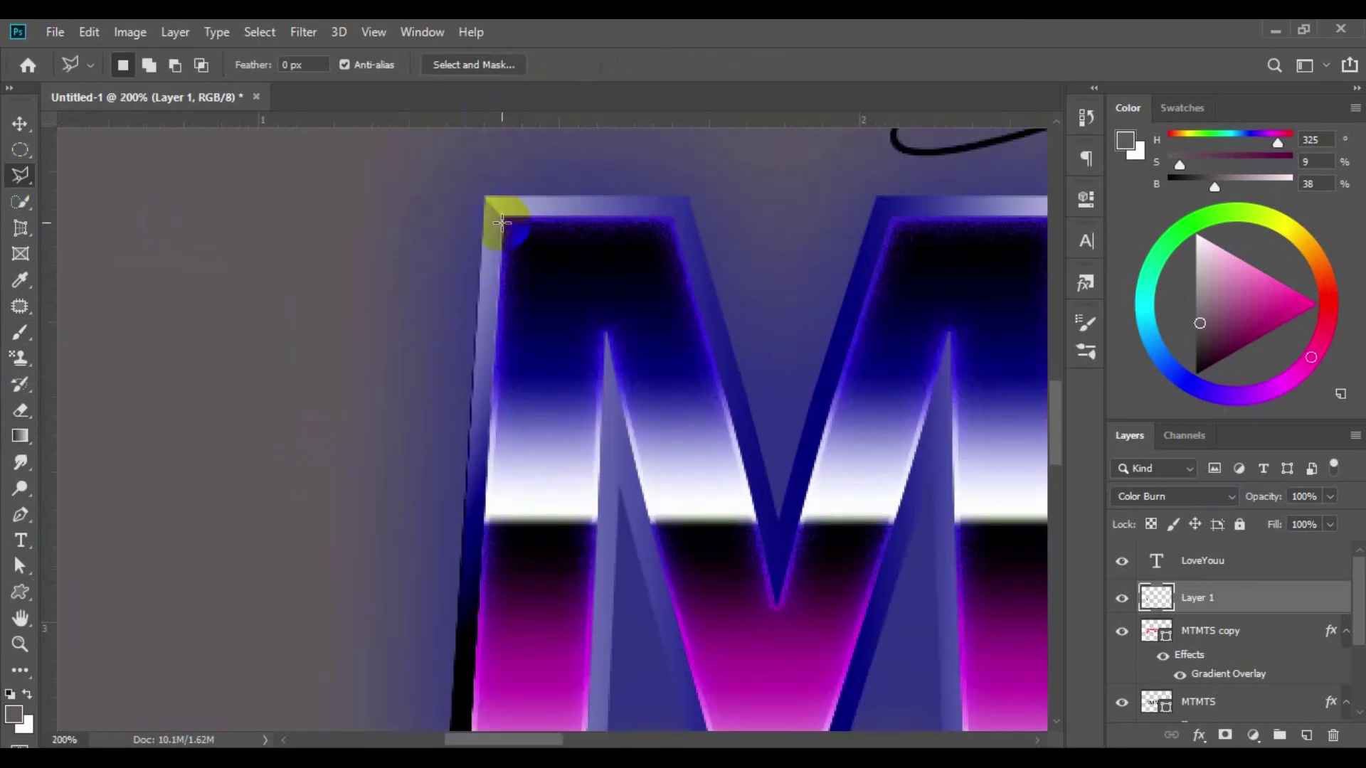
{"action": "left_click", "coordinate": [483, 195]}
{"action": "left_click", "coordinate": [686, 195]}
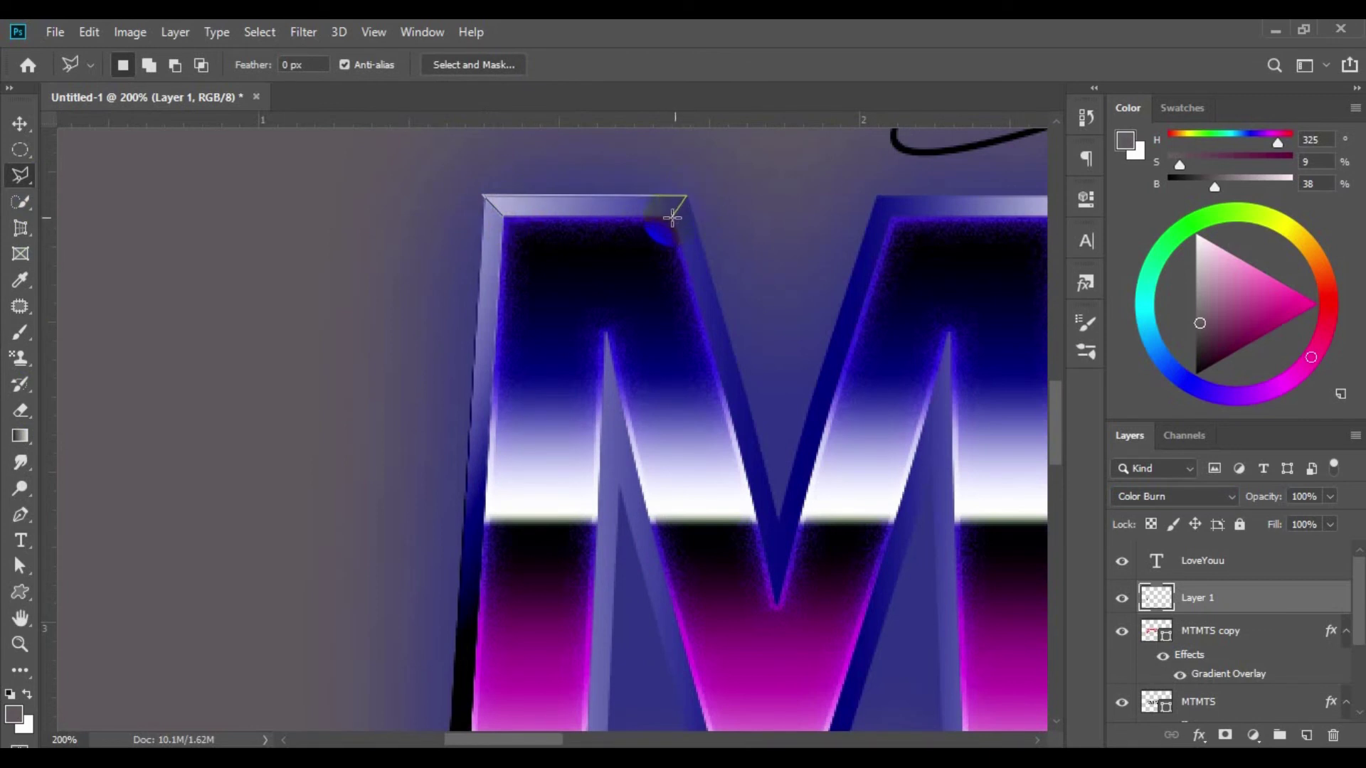
{"action": "left_click", "coordinate": [673, 218]}
{"action": "left_click", "coordinate": [511, 215]}
{"action": "left_click", "coordinate": [504, 217]}
Fill the top bevel selection with a dark gradient
{"action": "left_click", "coordinate": [20, 436]}
{"action": "left_click_drag", "start_coordinate": [516, 212], "coordinate": [701, 208]}
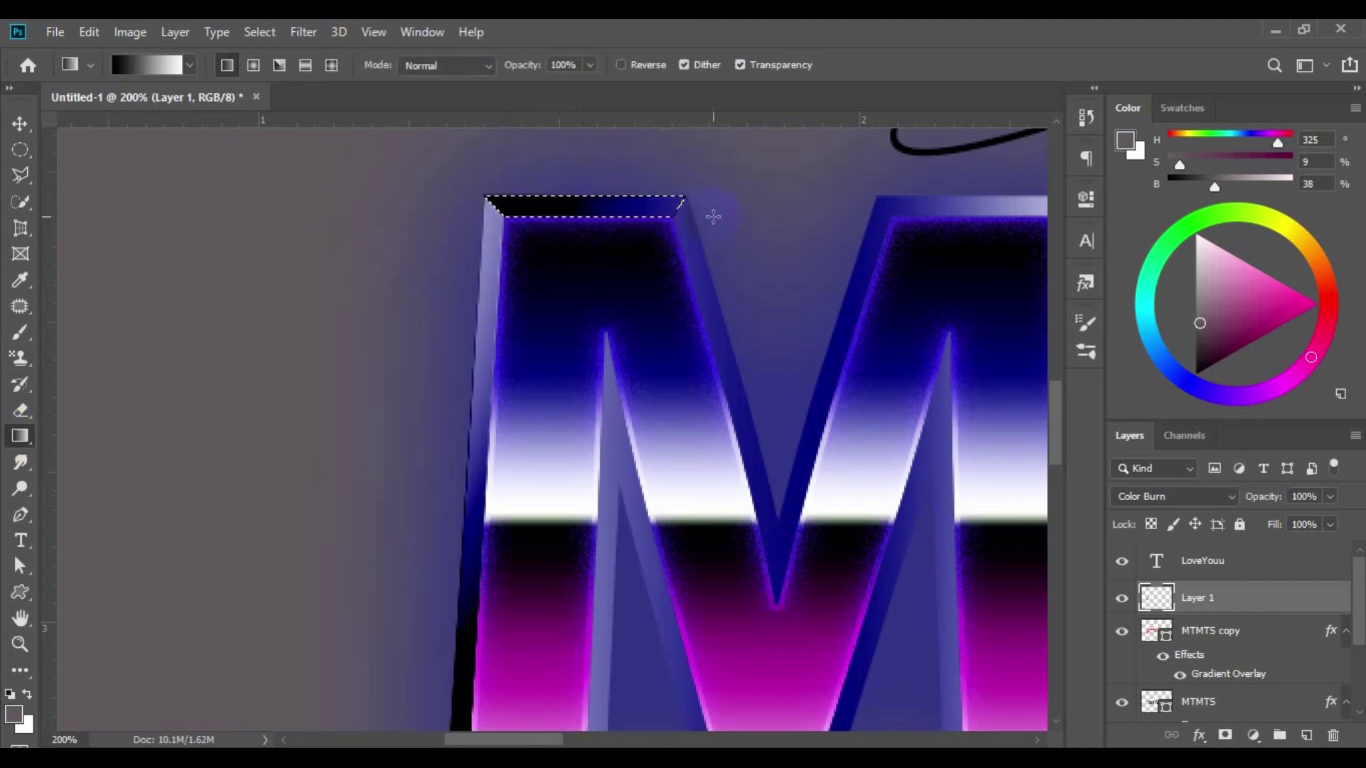
{"action": "left_click", "coordinate": [21, 176]}
{"action": "left_click", "coordinate": [665, 226]}
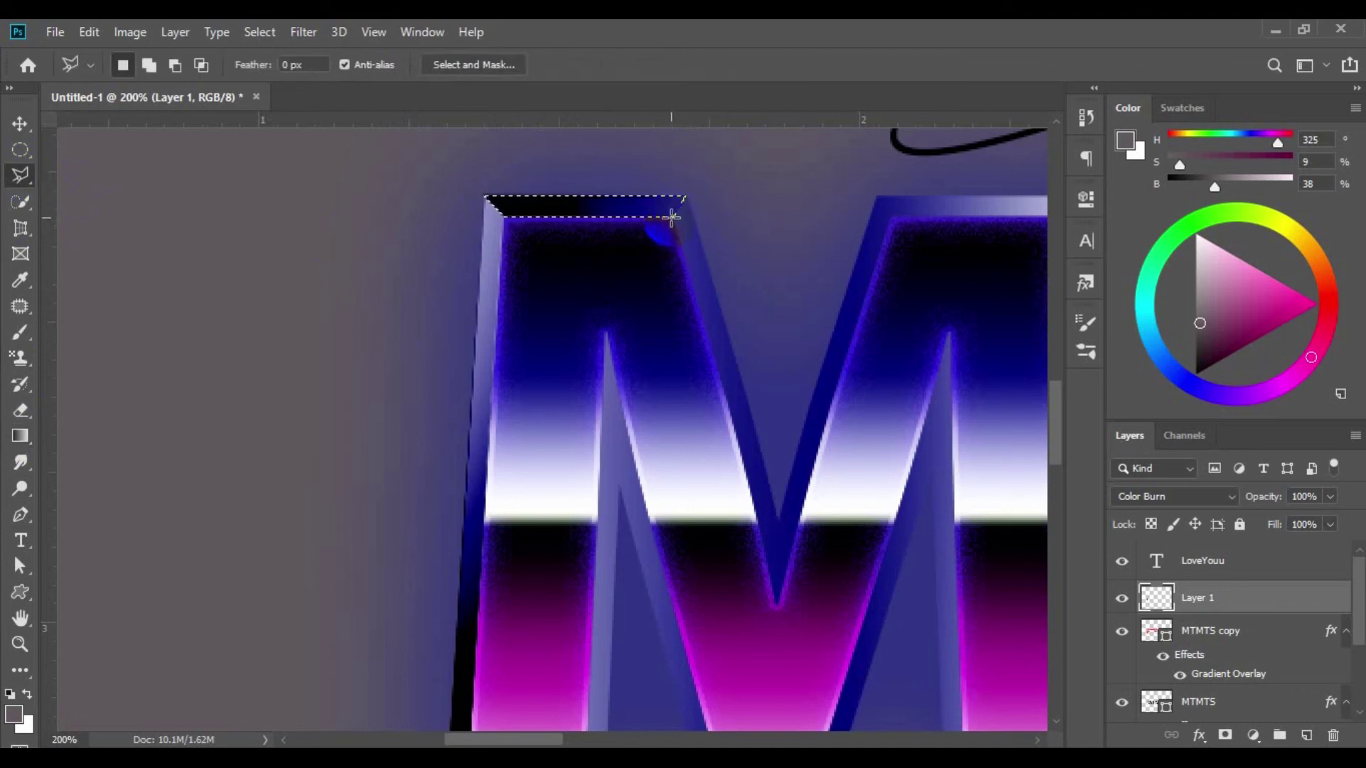
Outline the M's first inner diagonal facet and shade it with a dark gradient
{"action": "left_click", "coordinate": [672, 217]}
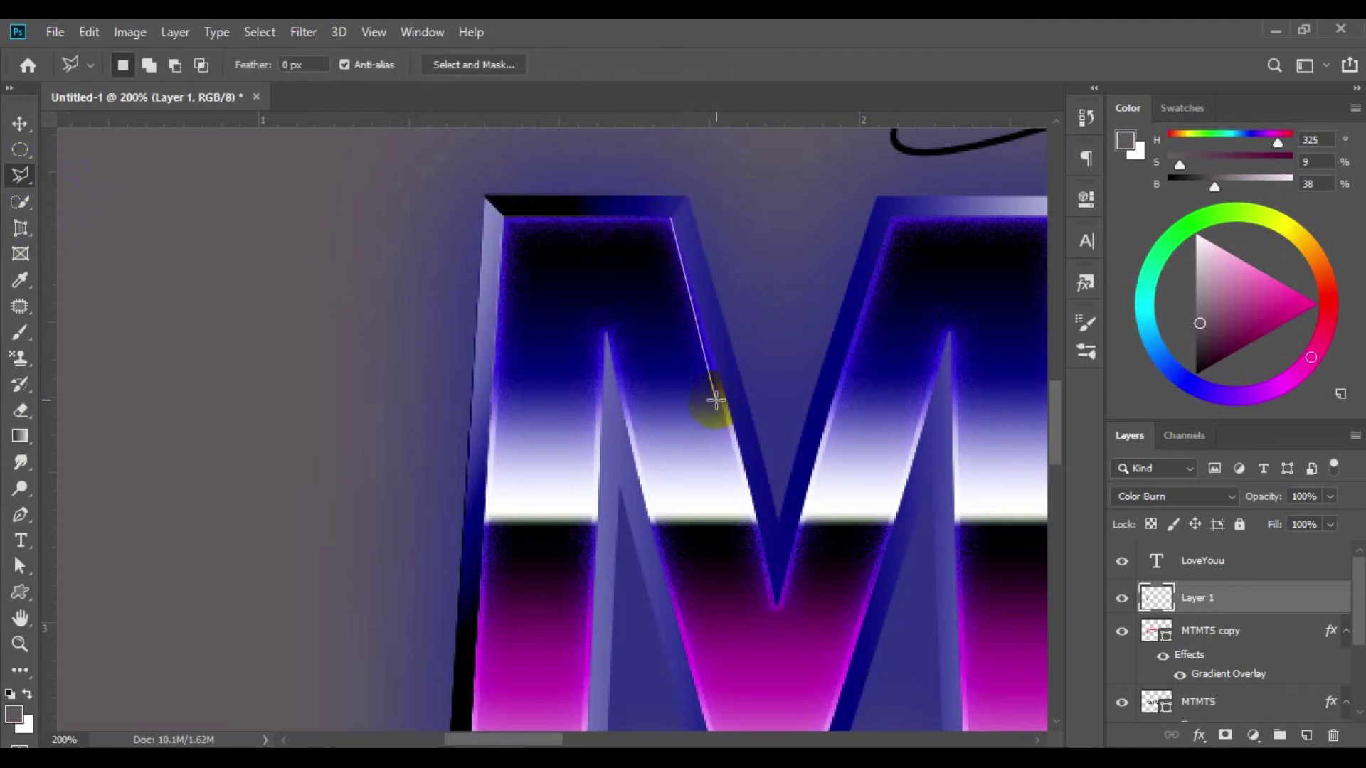
{"action": "key", "text": "Escape"}
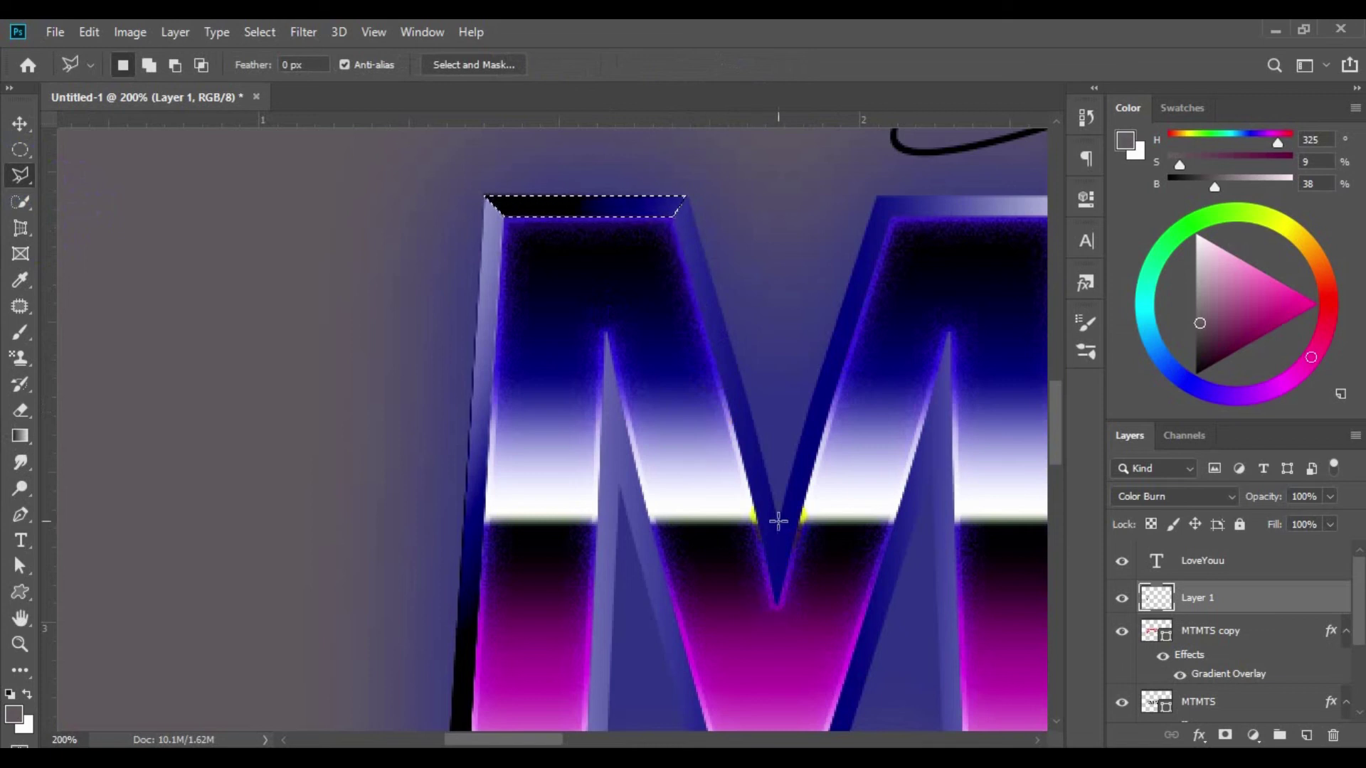
{"action": "left_click", "coordinate": [779, 521]}
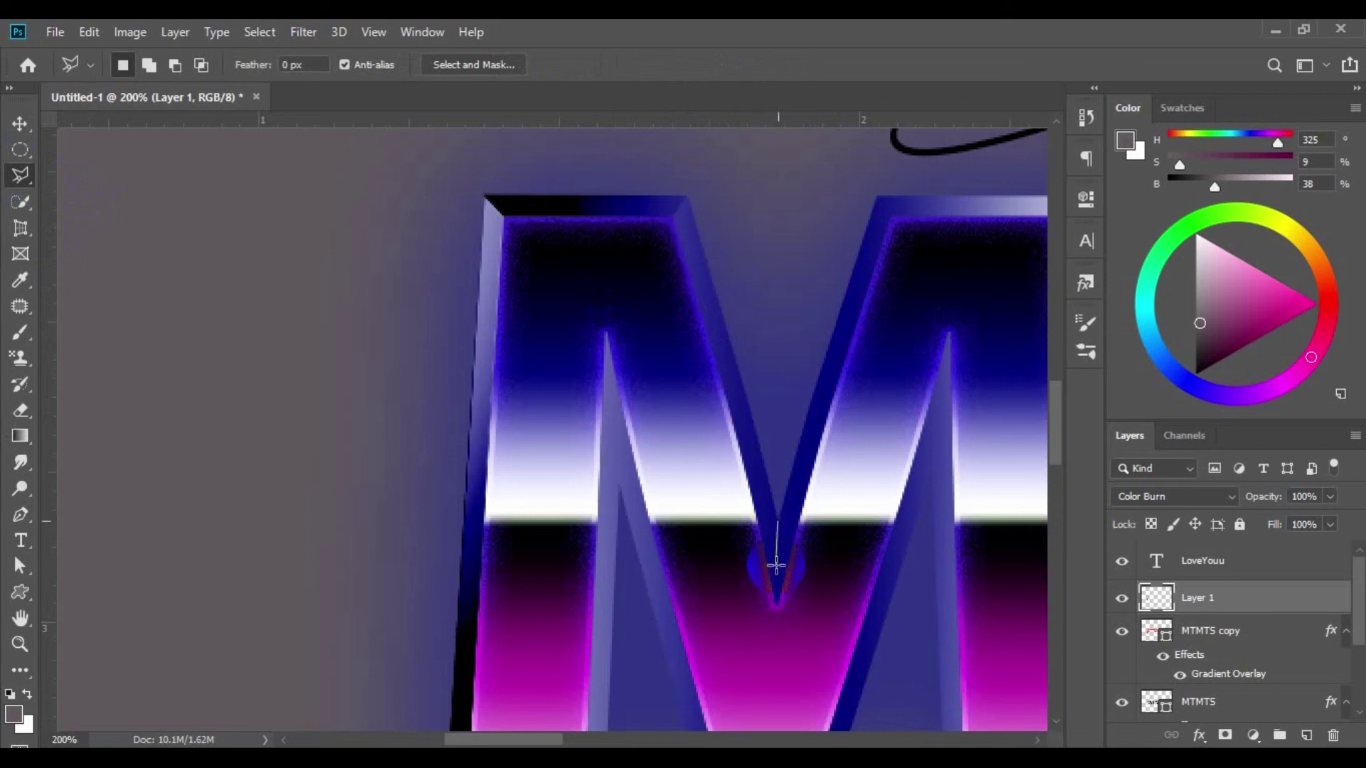
{"action": "left_click", "coordinate": [778, 603]}
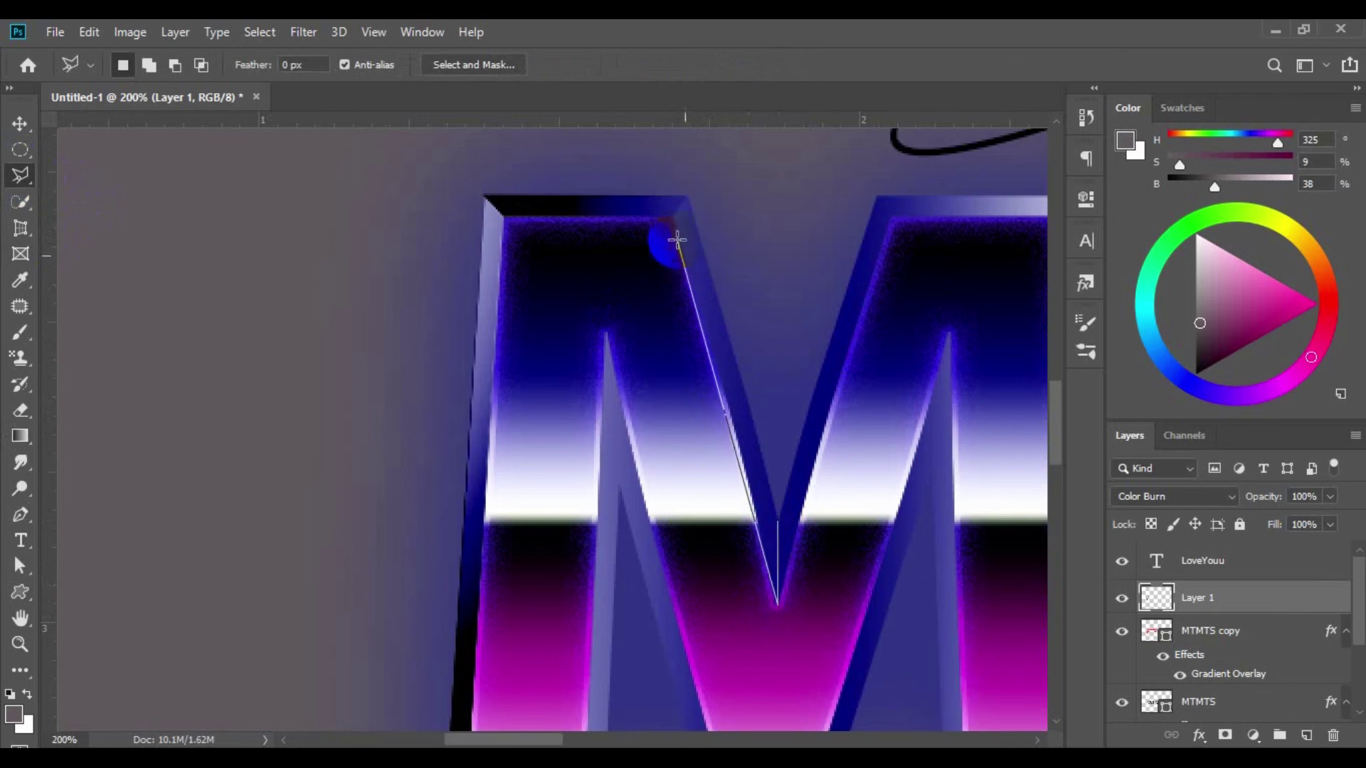
{"action": "left_click", "coordinate": [689, 194]}
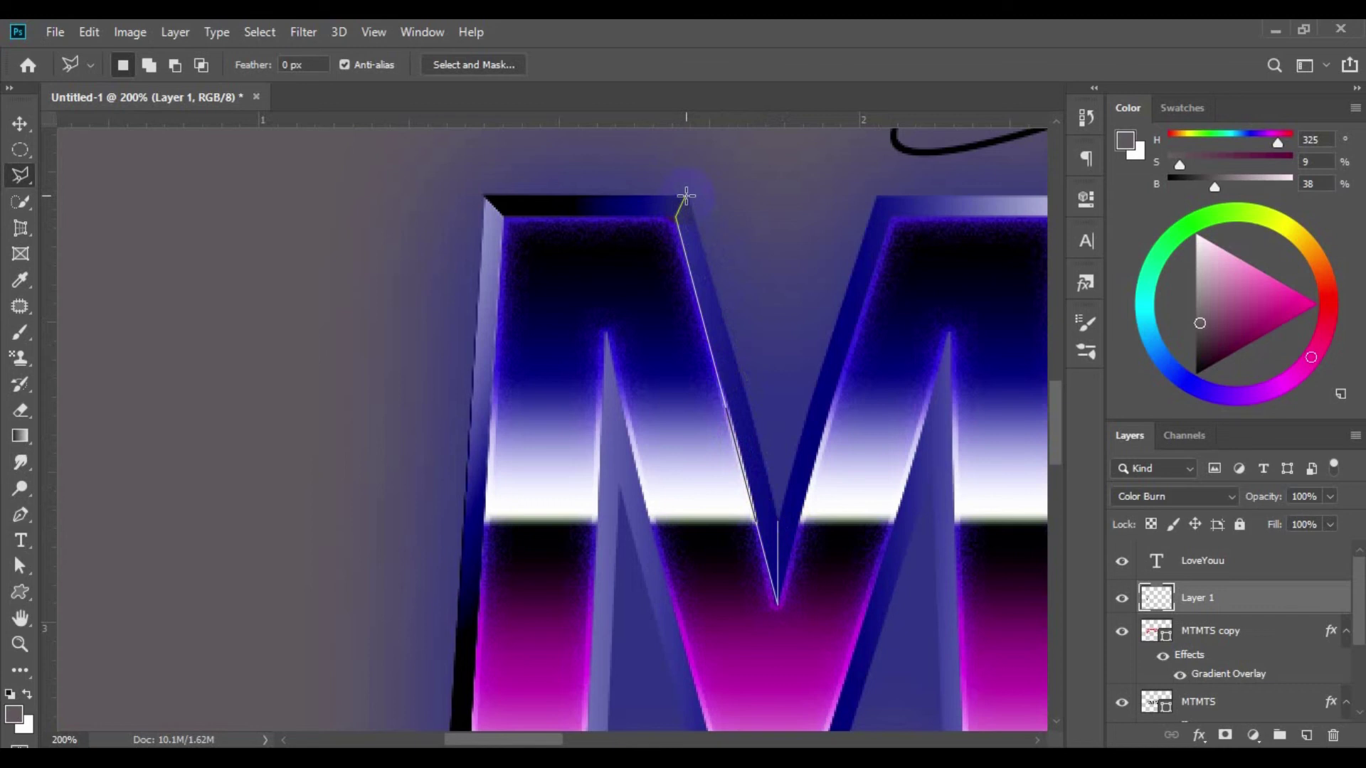
{"action": "left_click", "coordinate": [687, 195]}
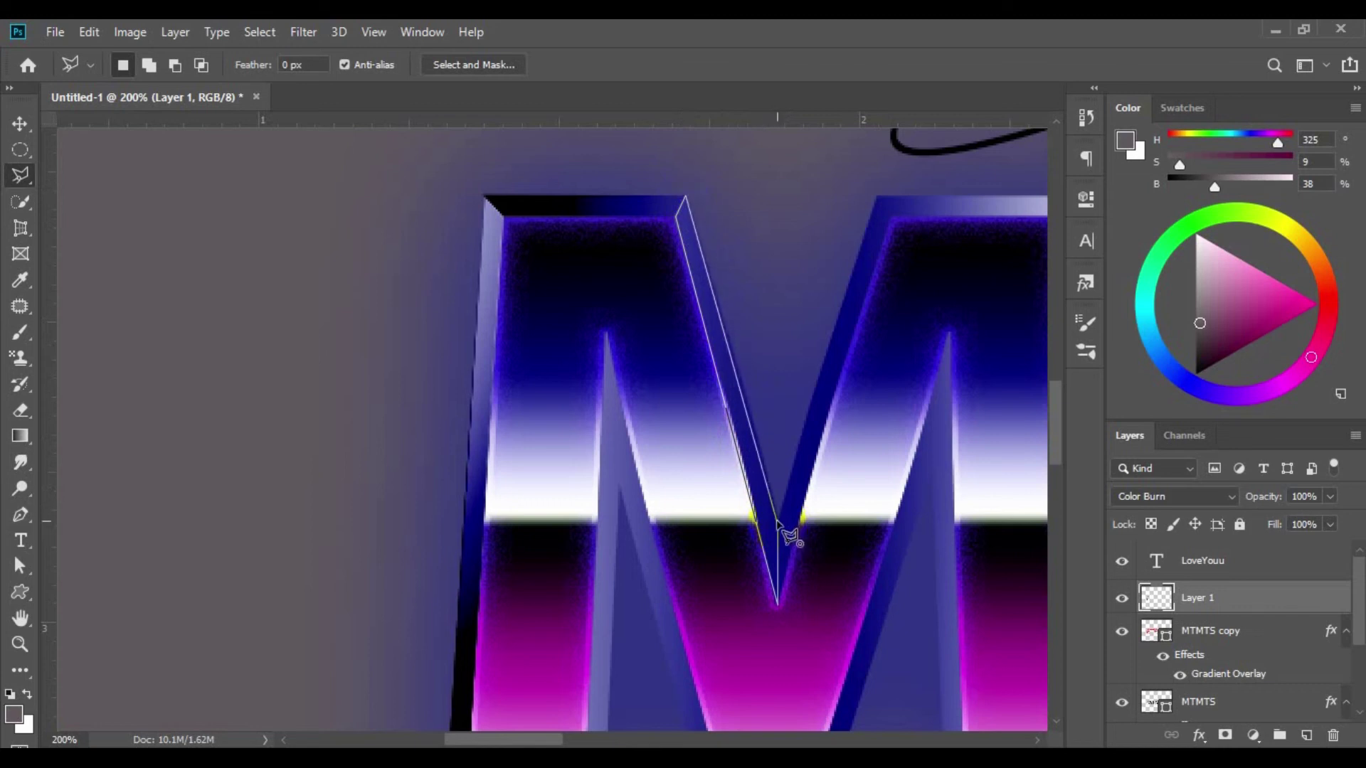
{"action": "left_click", "coordinate": [777, 522]}
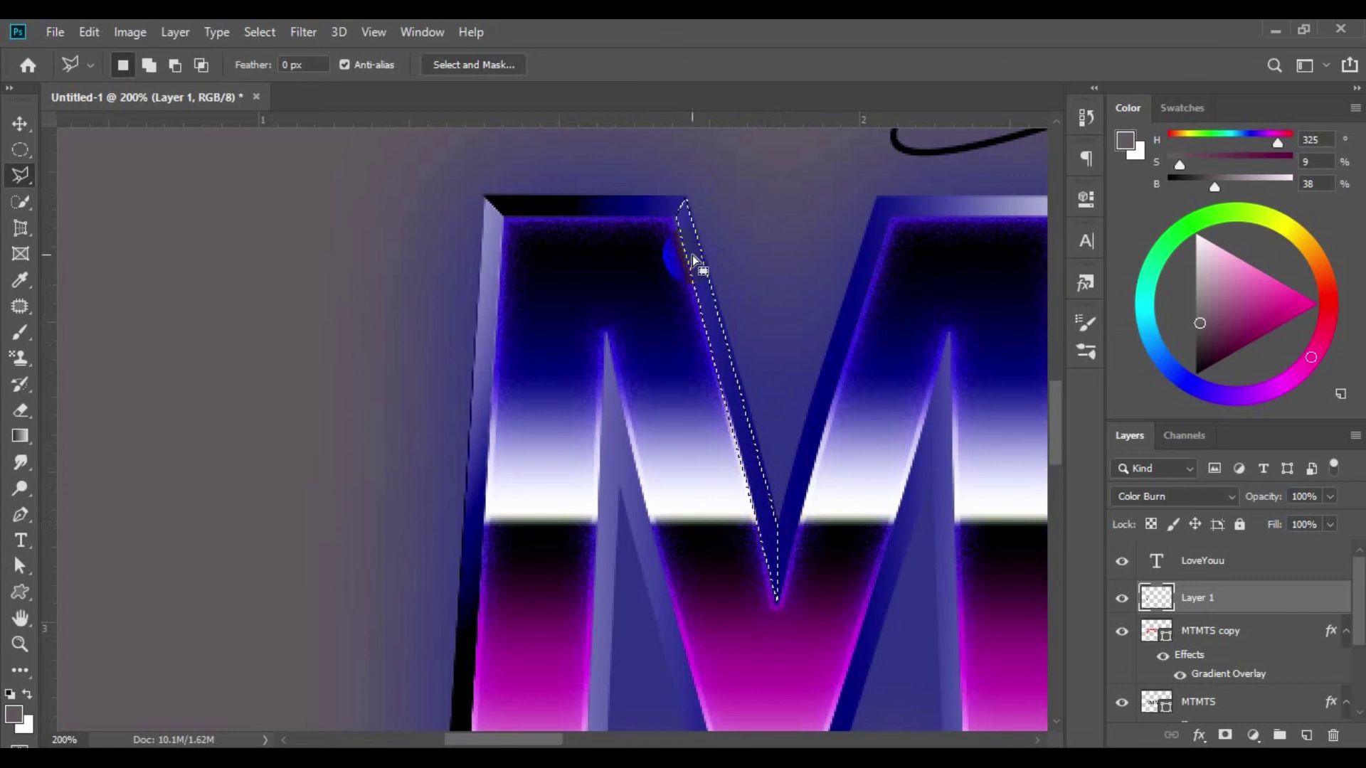
{"action": "left_click", "coordinate": [20, 436]}
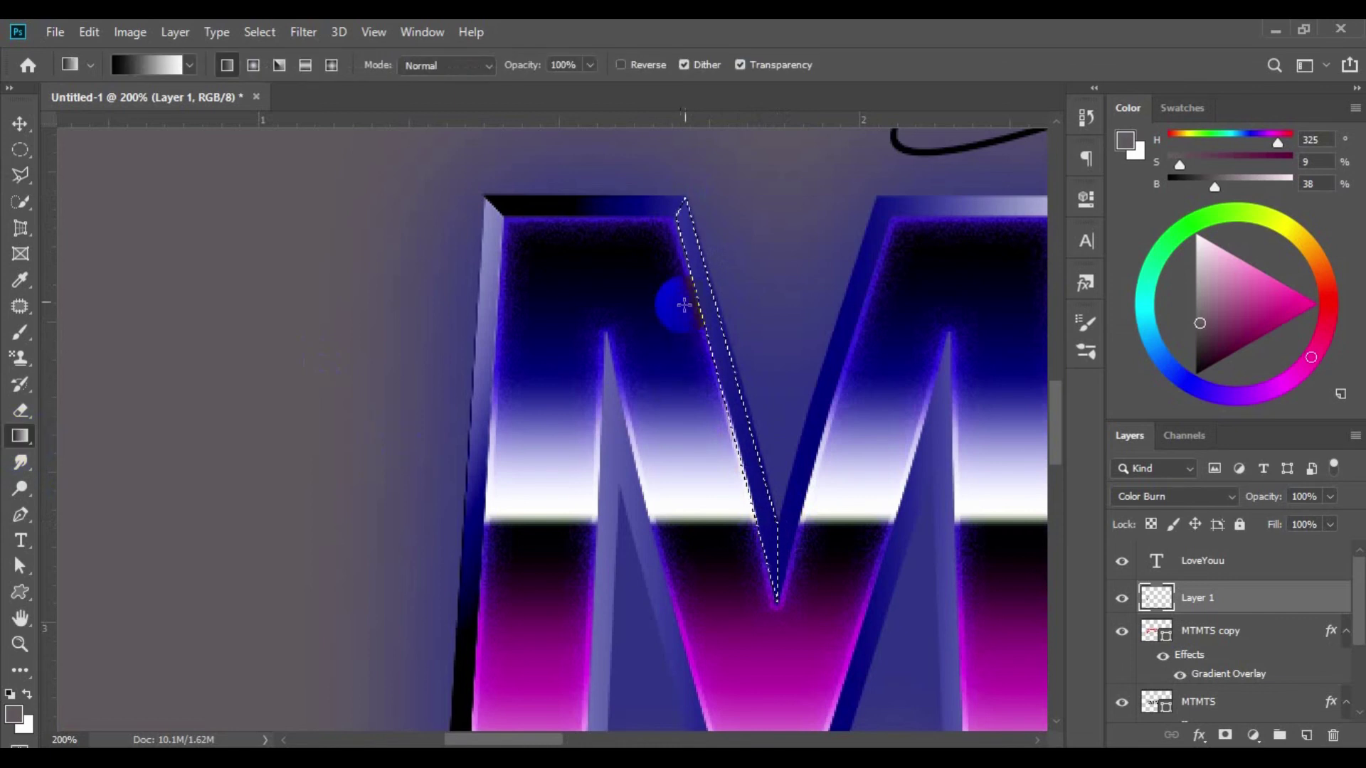
{"action": "mouse_move", "coordinate": [701, 268]}
{"action": "left_mouse_down"}
{"action": "mouse_move", "coordinate": [789, 543]}
{"action": "mouse_move", "coordinate": [681, 272]}
{"action": "left_mouse_up"}
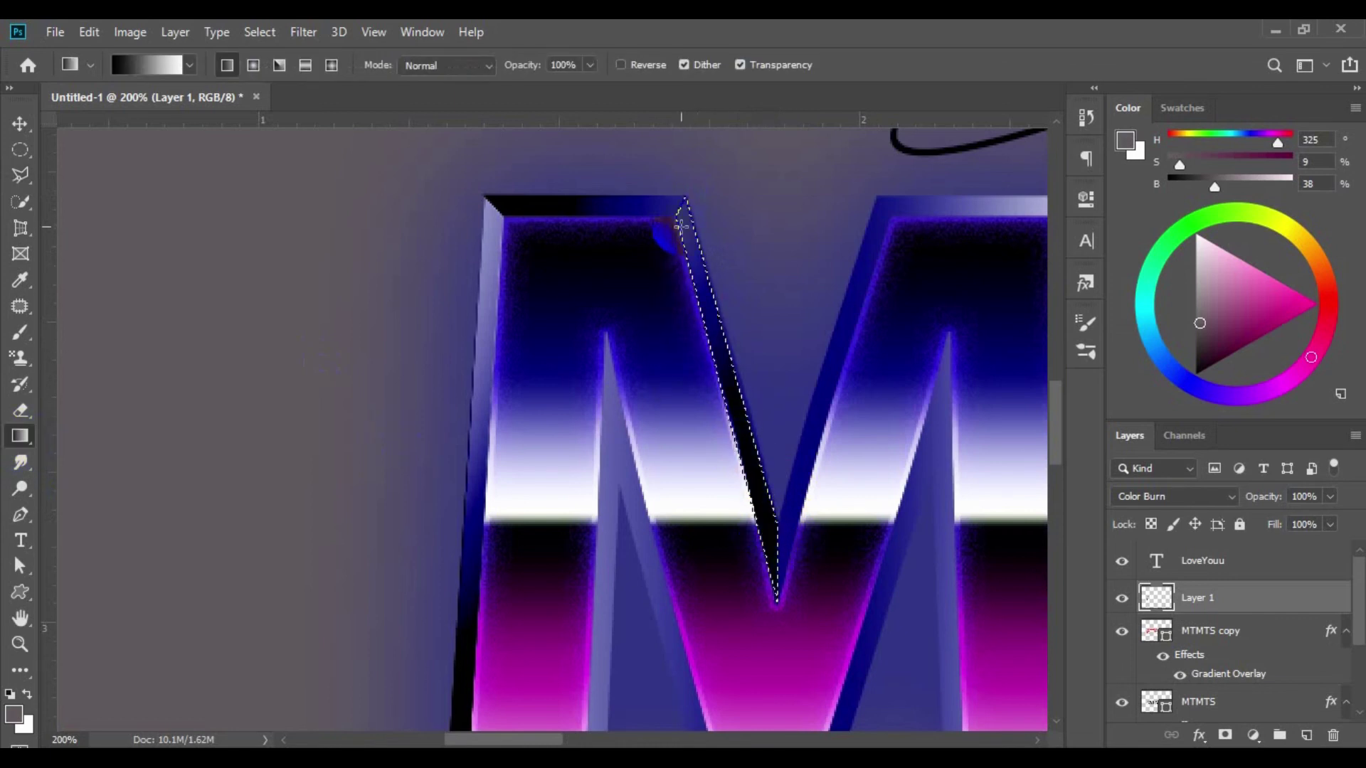
{"action": "left_click_drag", "start_coordinate": [678, 207], "coordinate": [745, 426]}
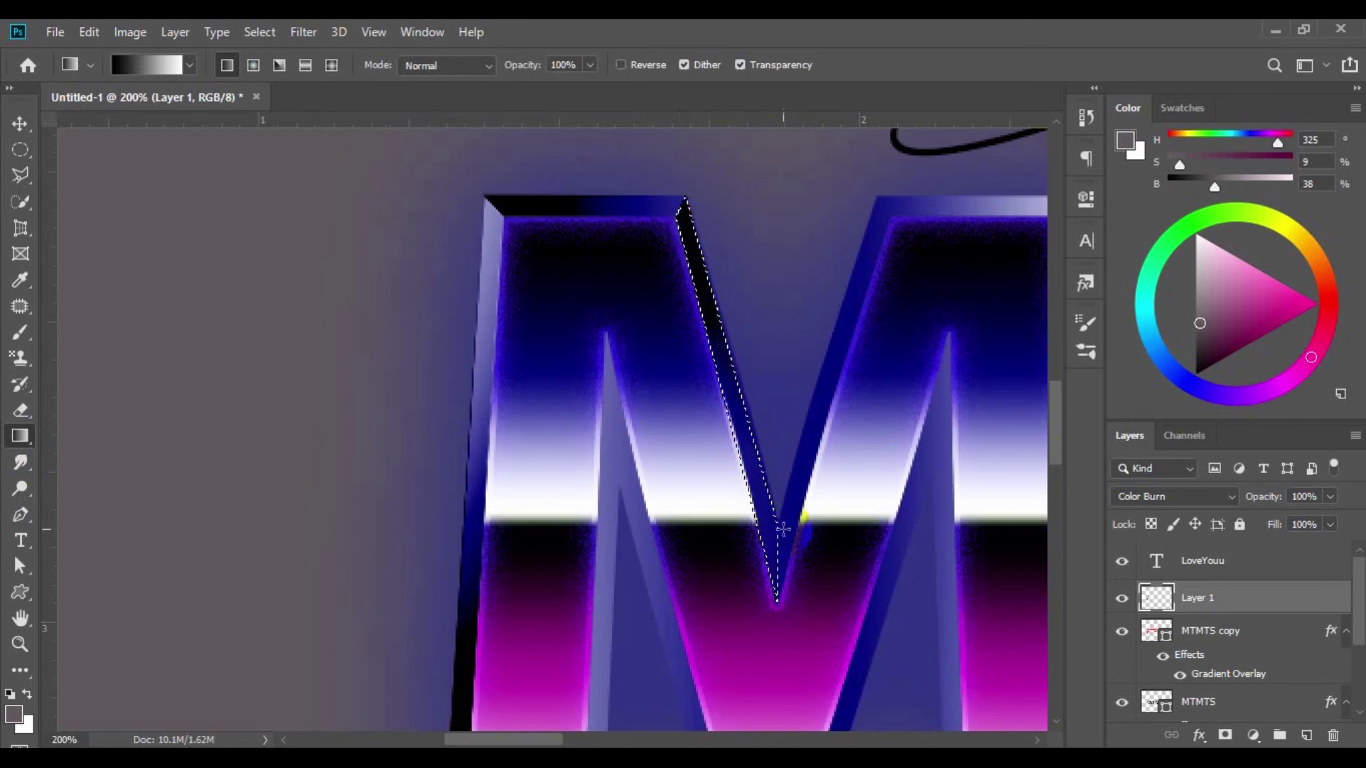
{"action": "left_click_drag", "start_coordinate": [677, 268], "coordinate": [774, 503]}
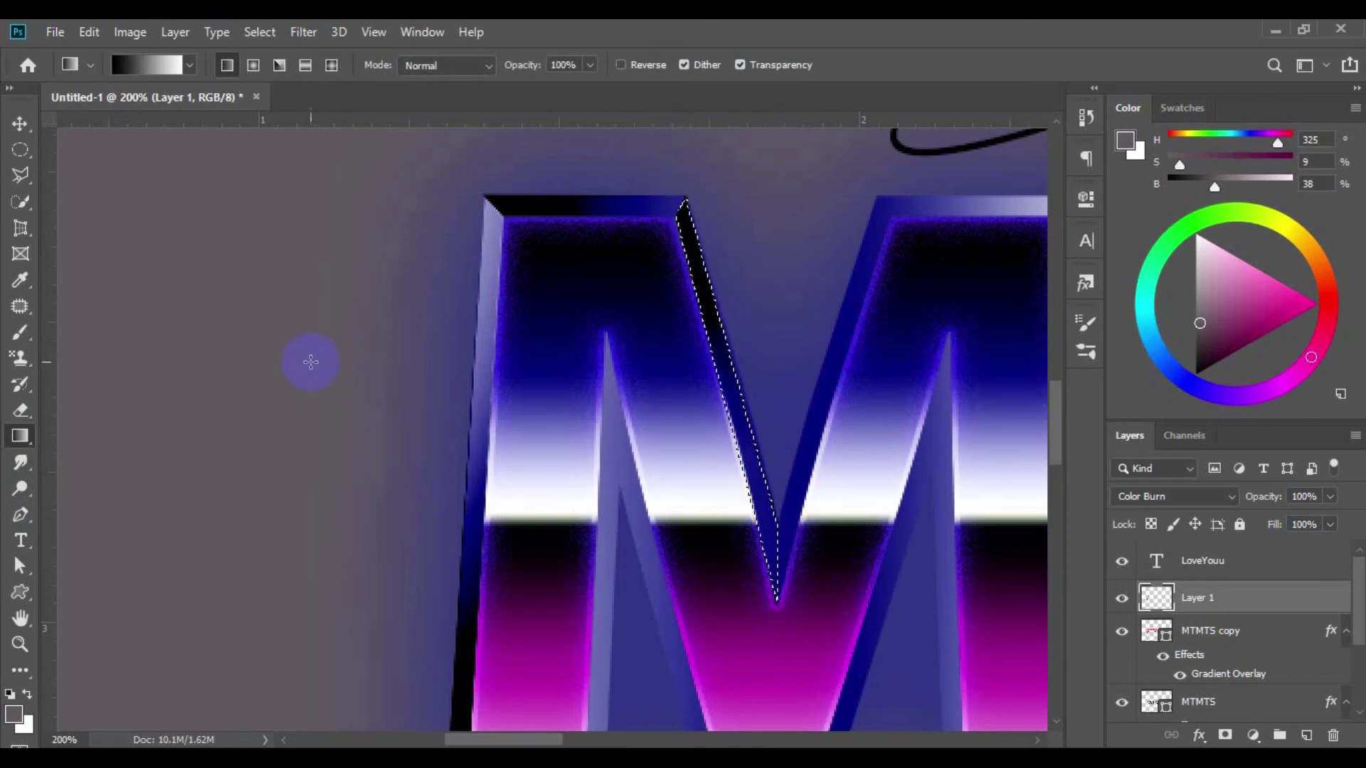
Outline the second diagonal facet down into the V and shade it dark
{"action": "left_click", "coordinate": [20, 176]}
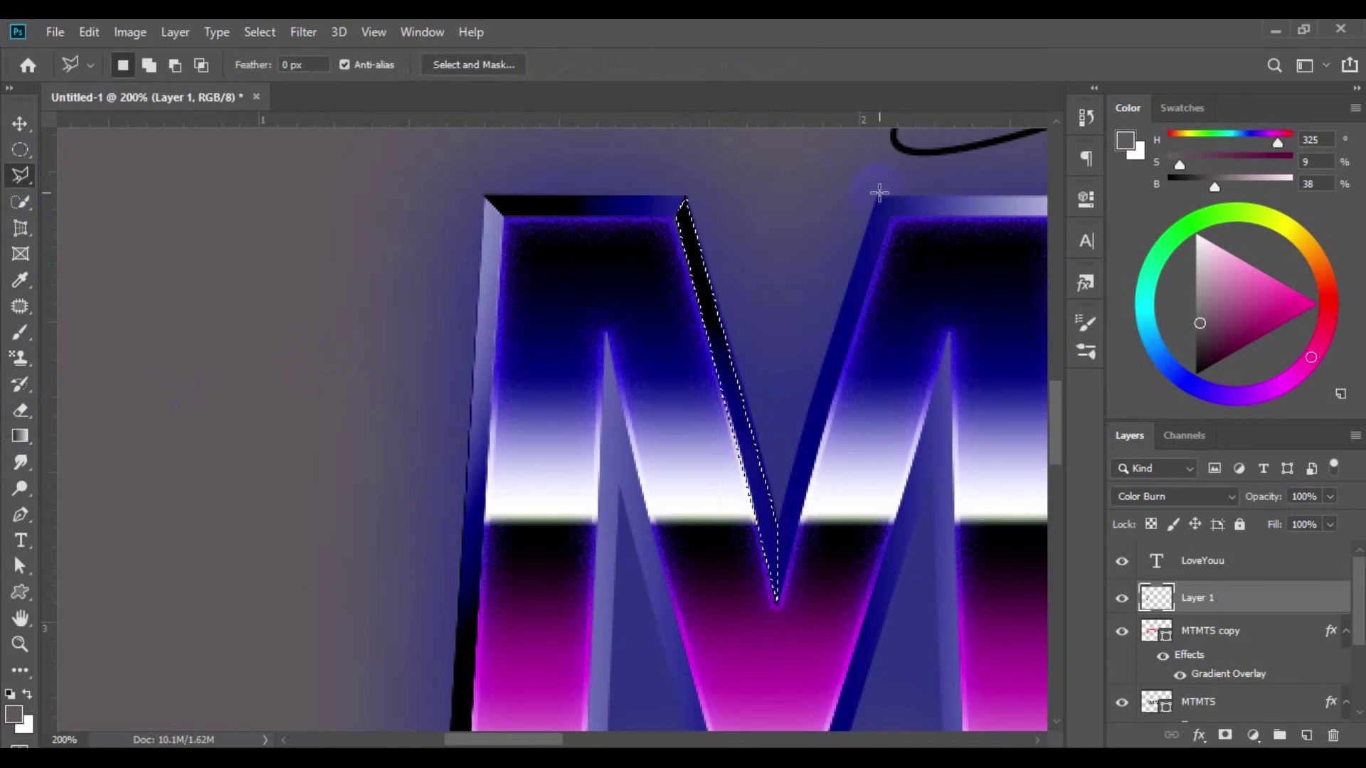
{"action": "left_click_drag", "start_coordinate": [879, 192], "coordinate": [534, 253]}
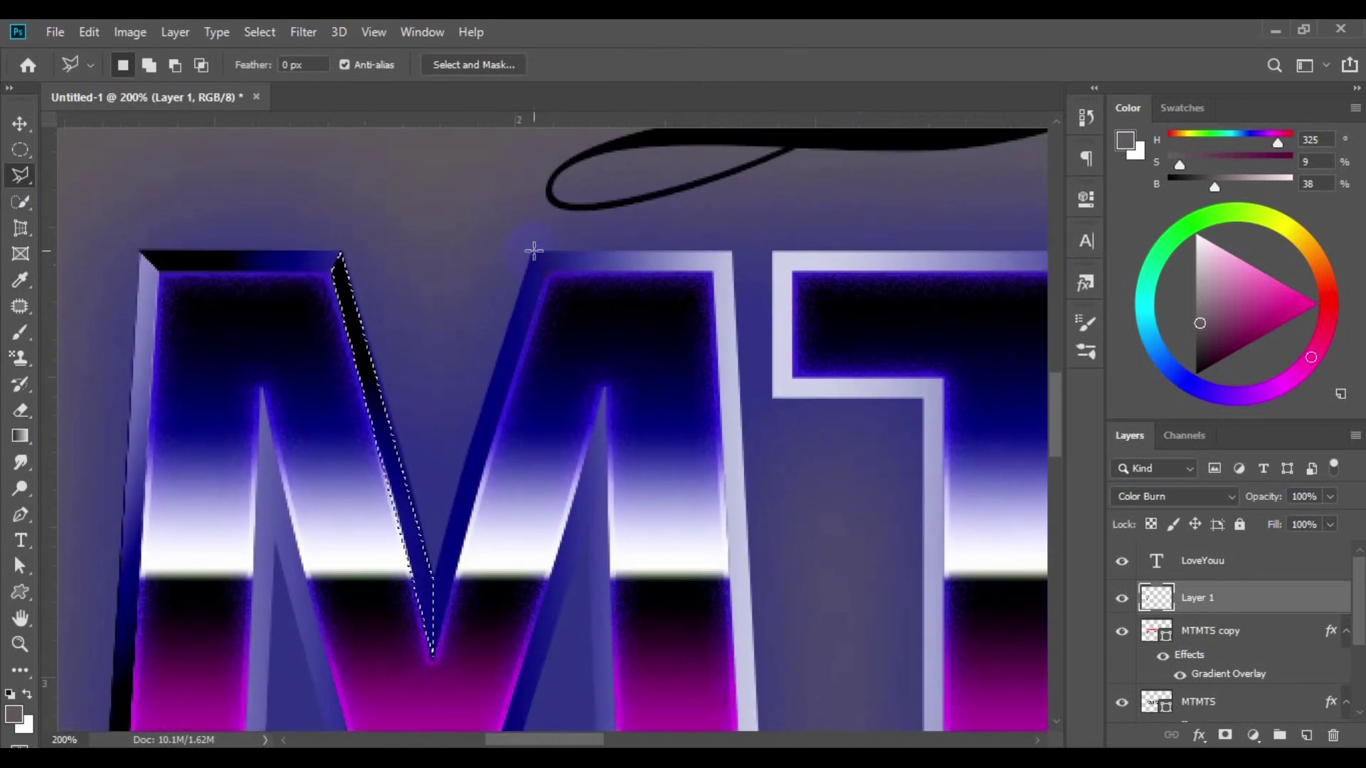
{"action": "left_click", "coordinate": [532, 253]}
{"action": "left_click", "coordinate": [546, 273]}
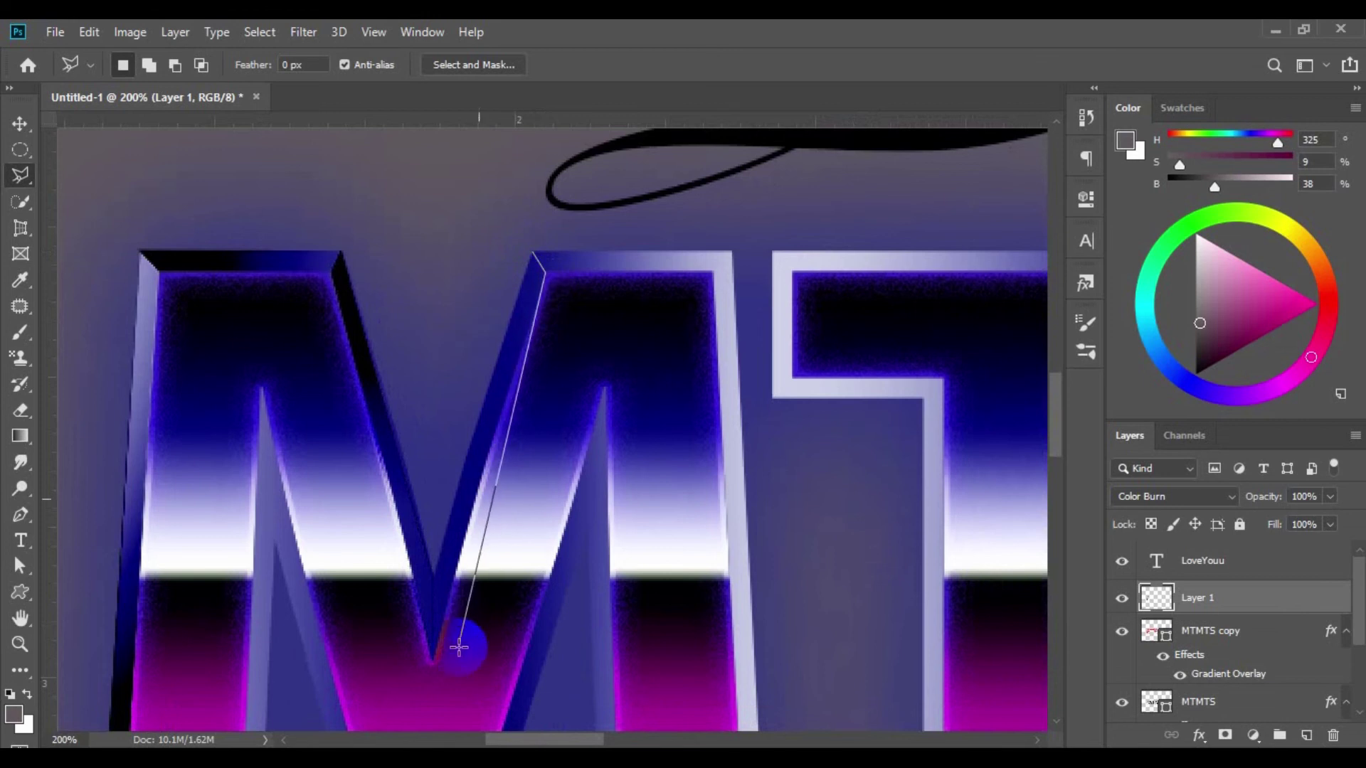
{"action": "left_click", "coordinate": [434, 660]}
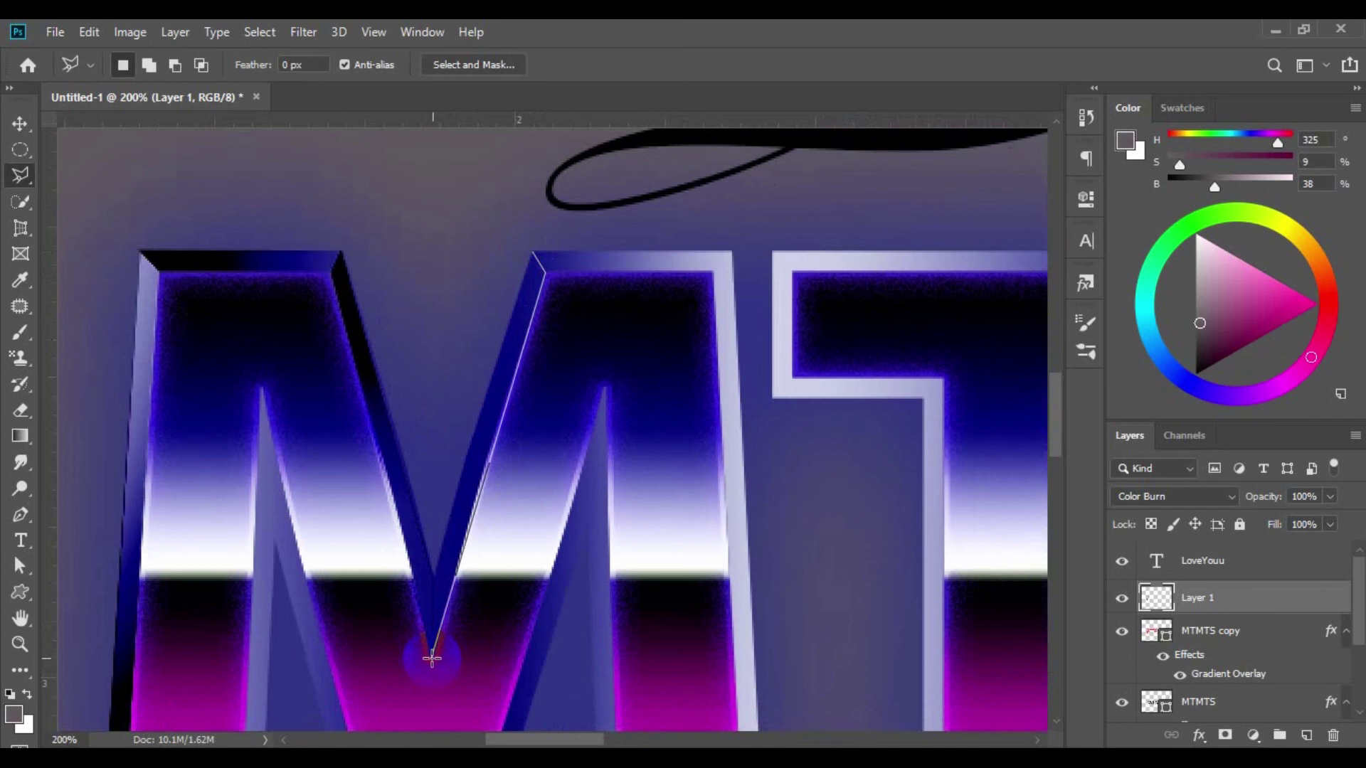
{"action": "left_click", "coordinate": [432, 658]}
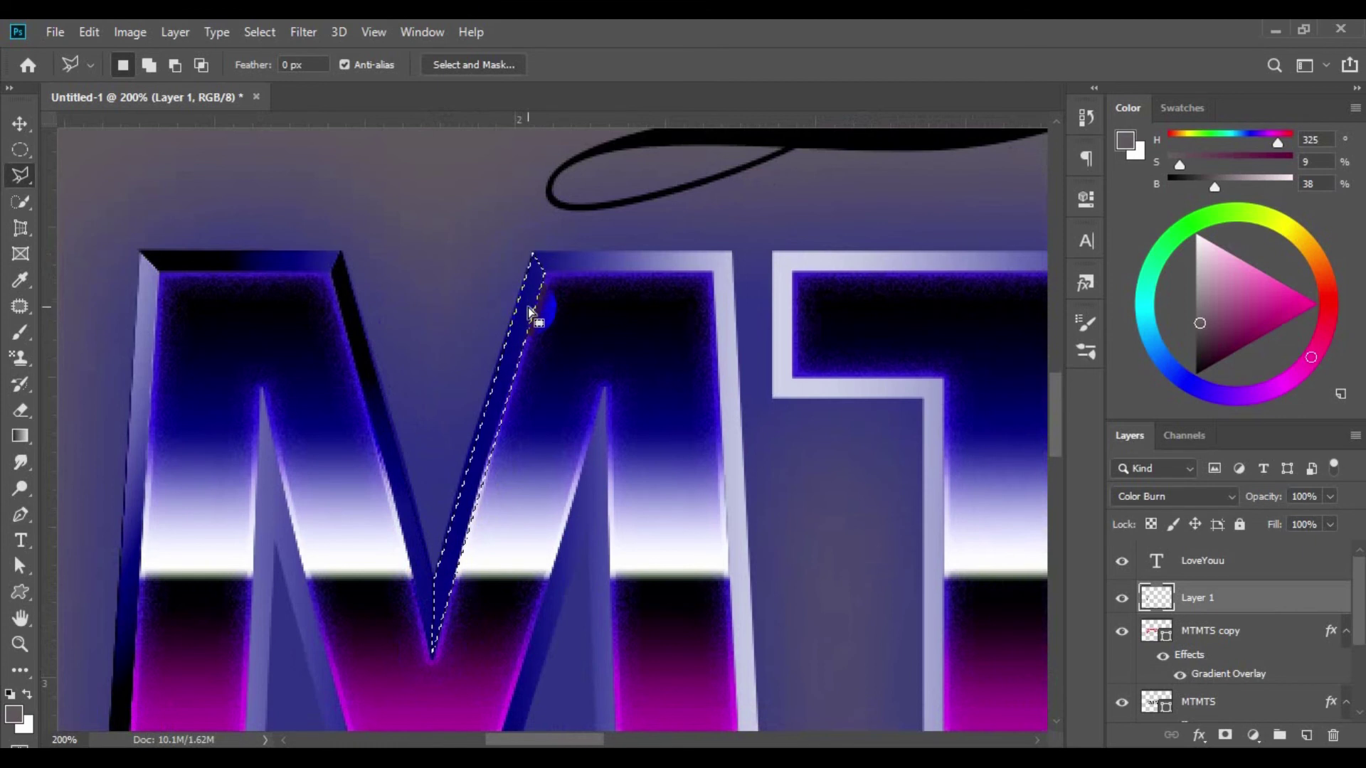
{"action": "left_click", "coordinate": [20, 436]}
{"action": "left_click_drag", "start_coordinate": [534, 327], "coordinate": [441, 592]}
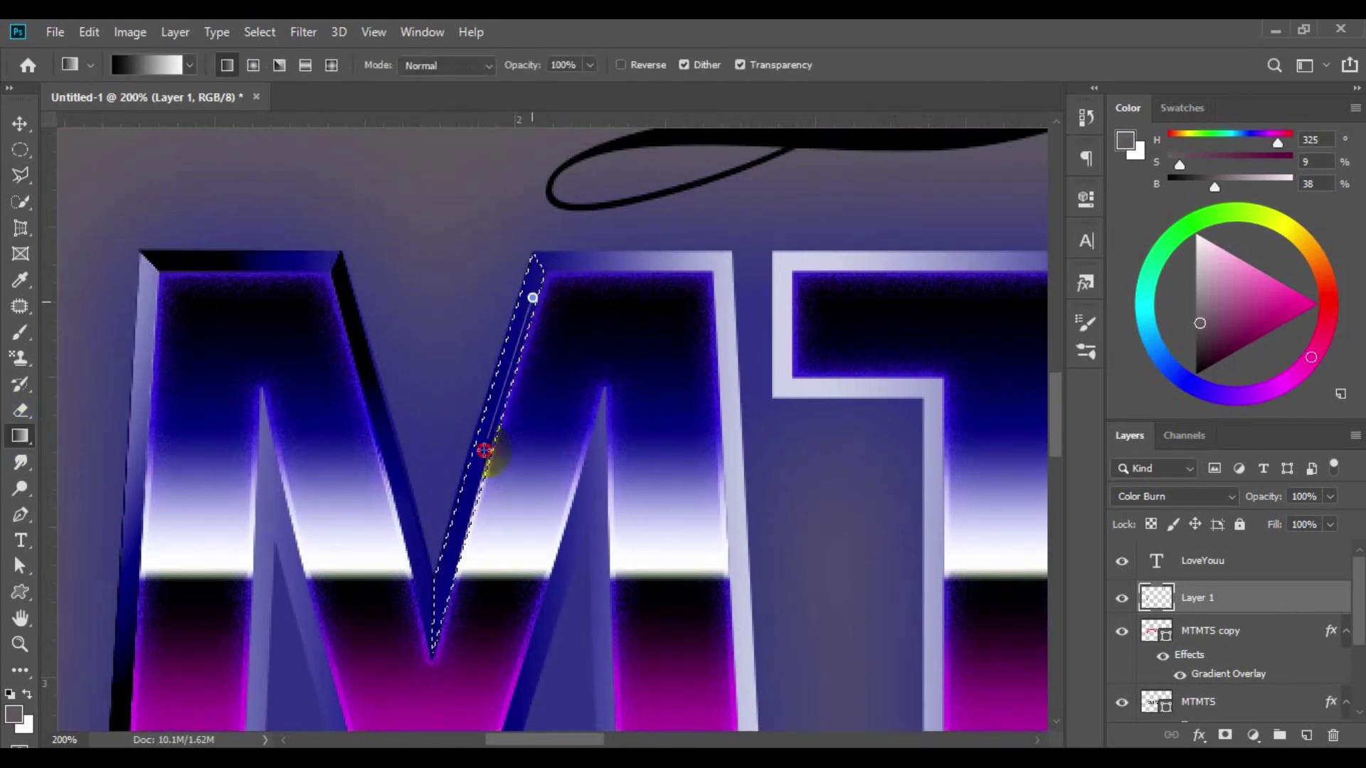
{"action": "left_click_drag", "start_coordinate": [492, 429], "coordinate": [519, 301]}
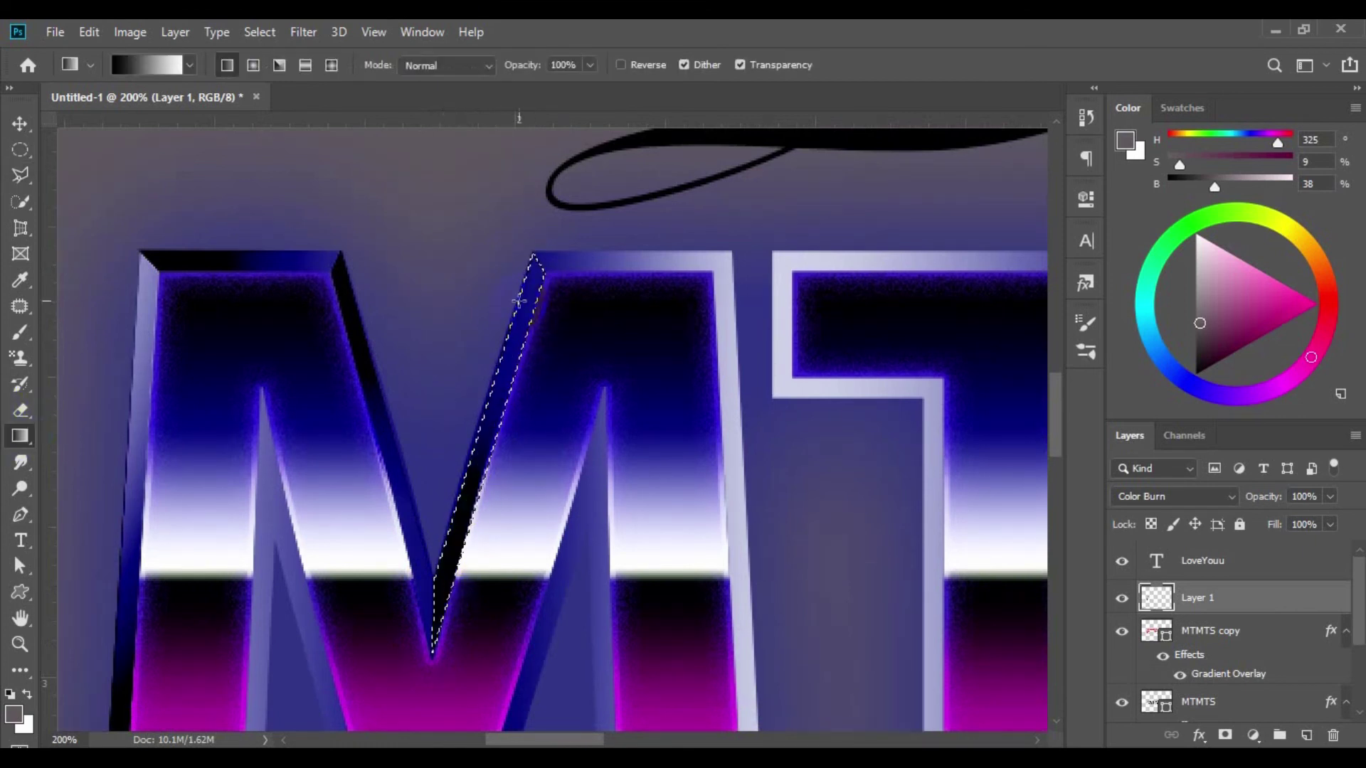
{"action": "left_click_drag", "start_coordinate": [723, 269], "coordinate": [715, 269]}
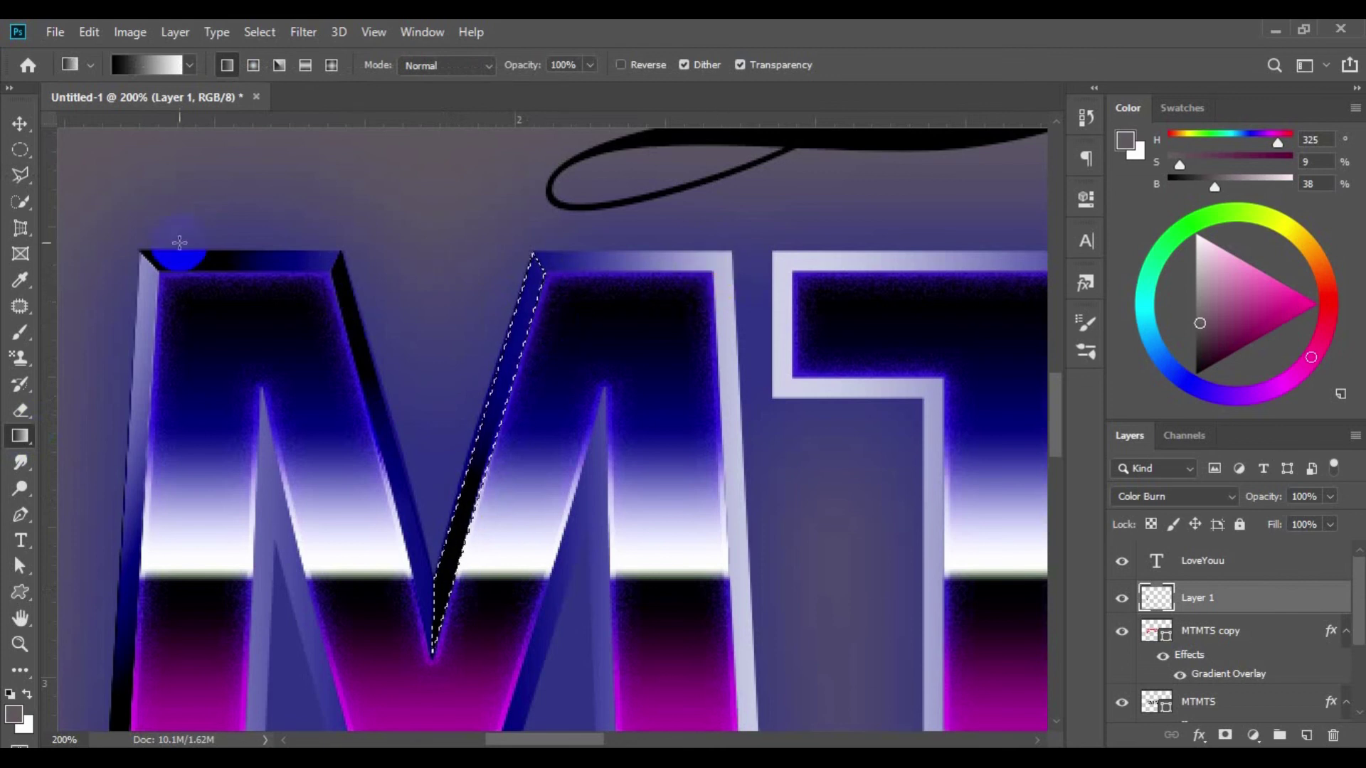
Trace the top bevel of the M's right stroke and fill it dark-to-light
{"action": "left_click", "coordinate": [20, 176]}
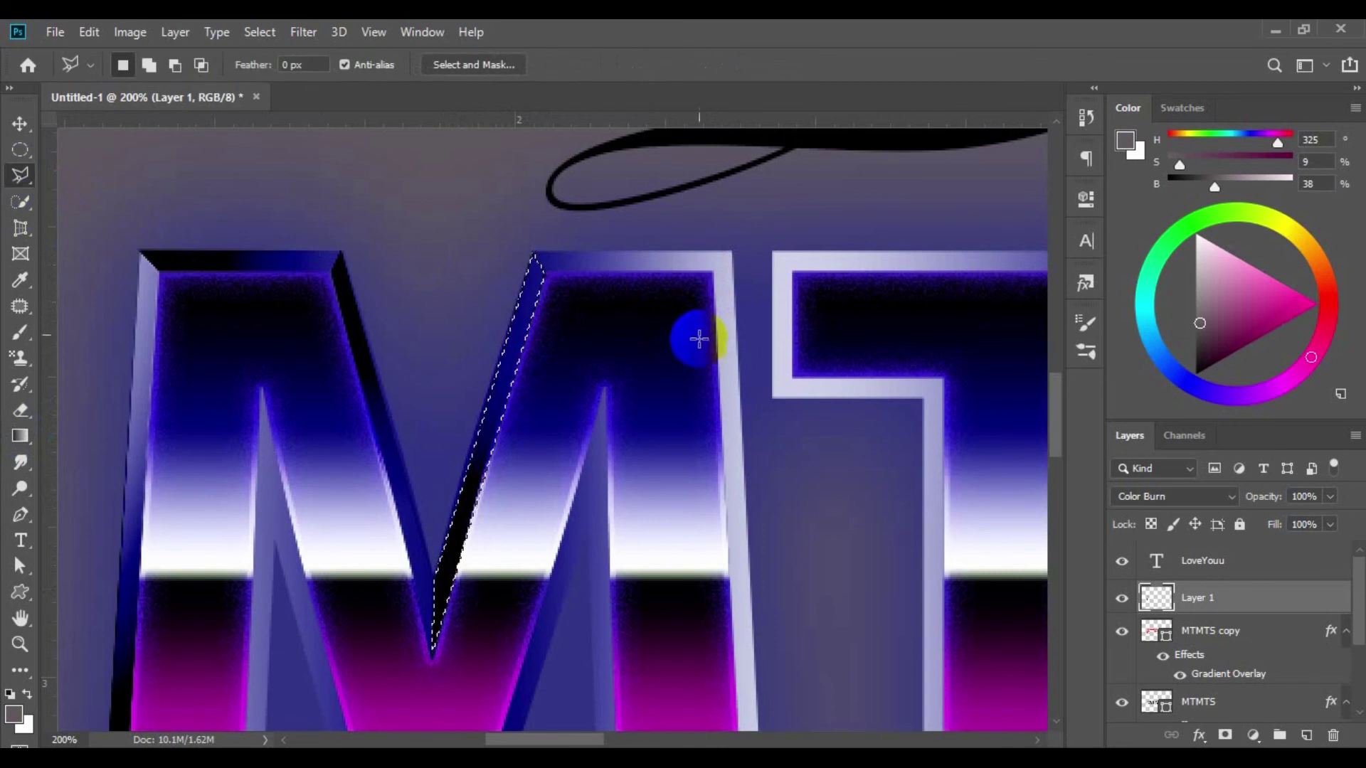
{"action": "key", "text": "ctrl+d"}
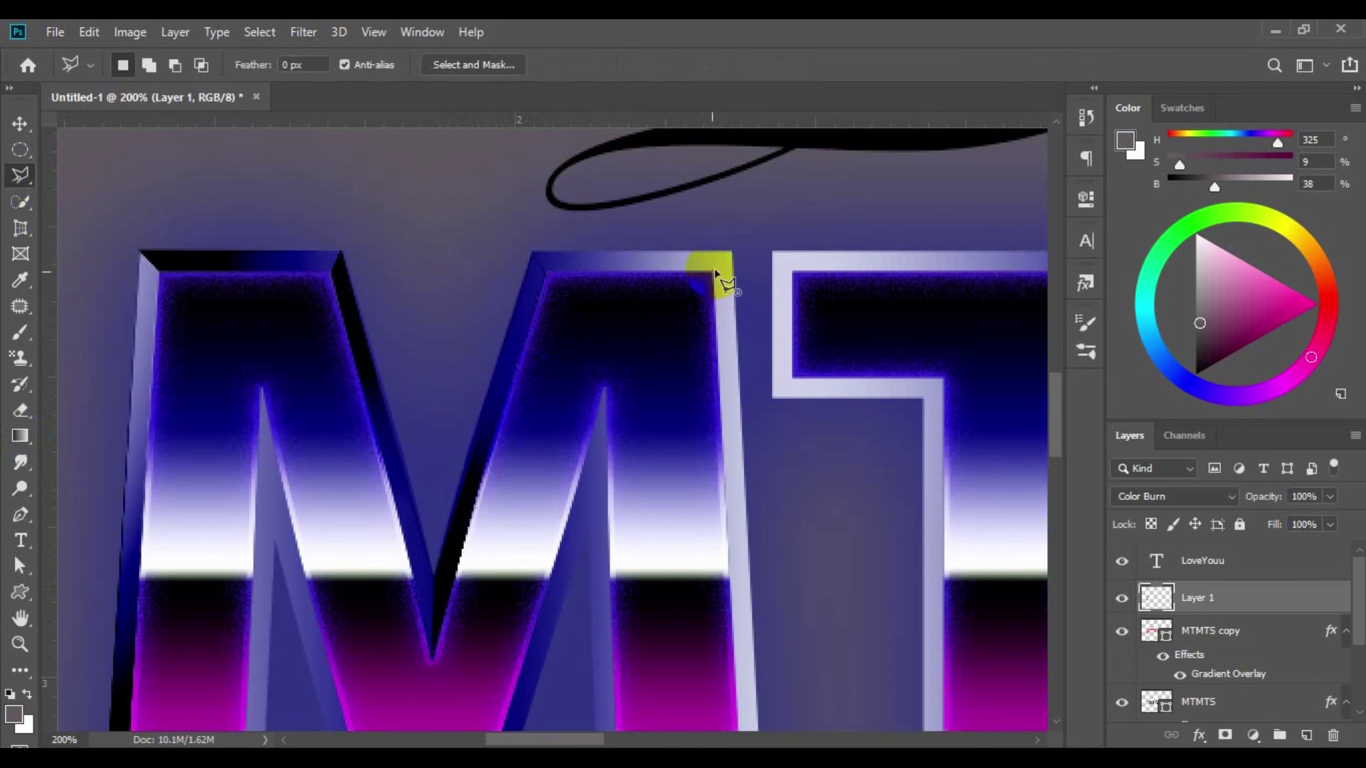
{"action": "left_click", "coordinate": [732, 250]}
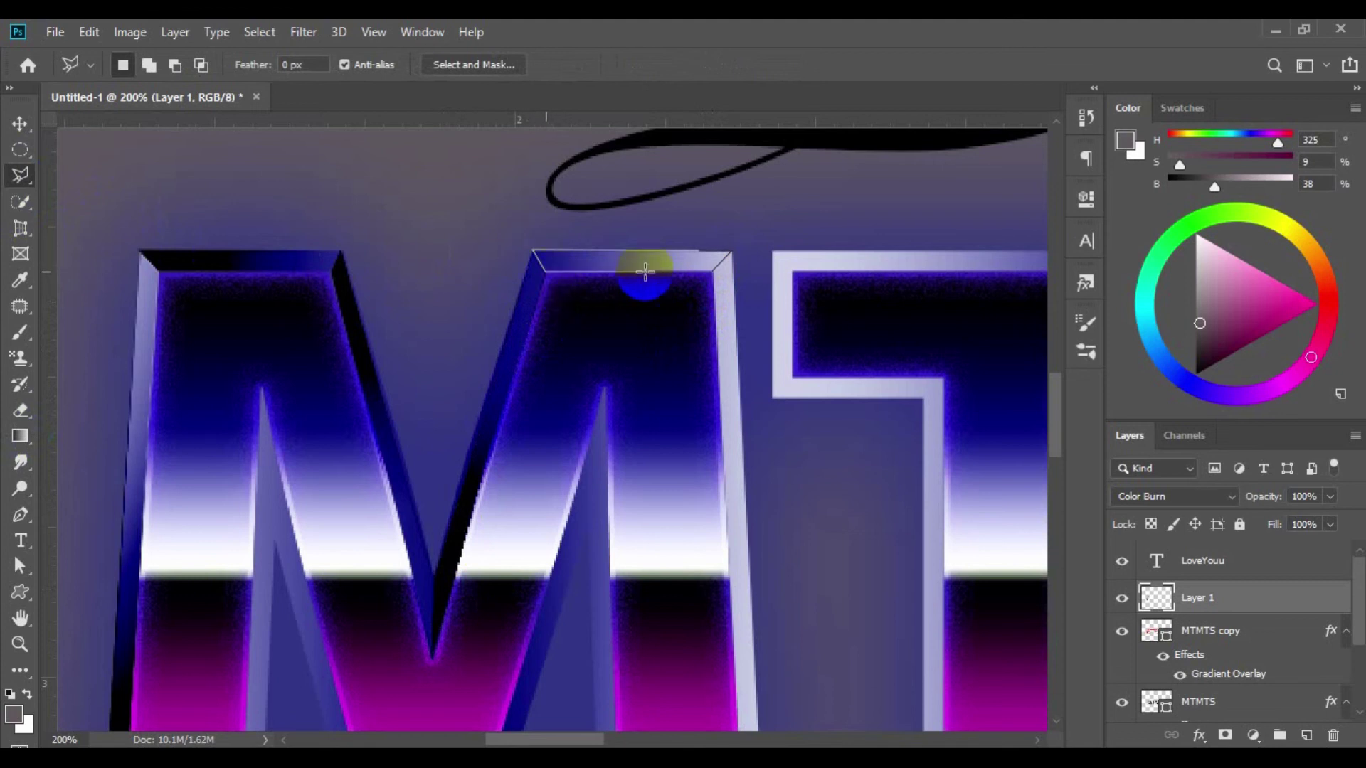
{"action": "left_click", "coordinate": [713, 272]}
{"action": "double_click", "coordinate": [714, 273]}
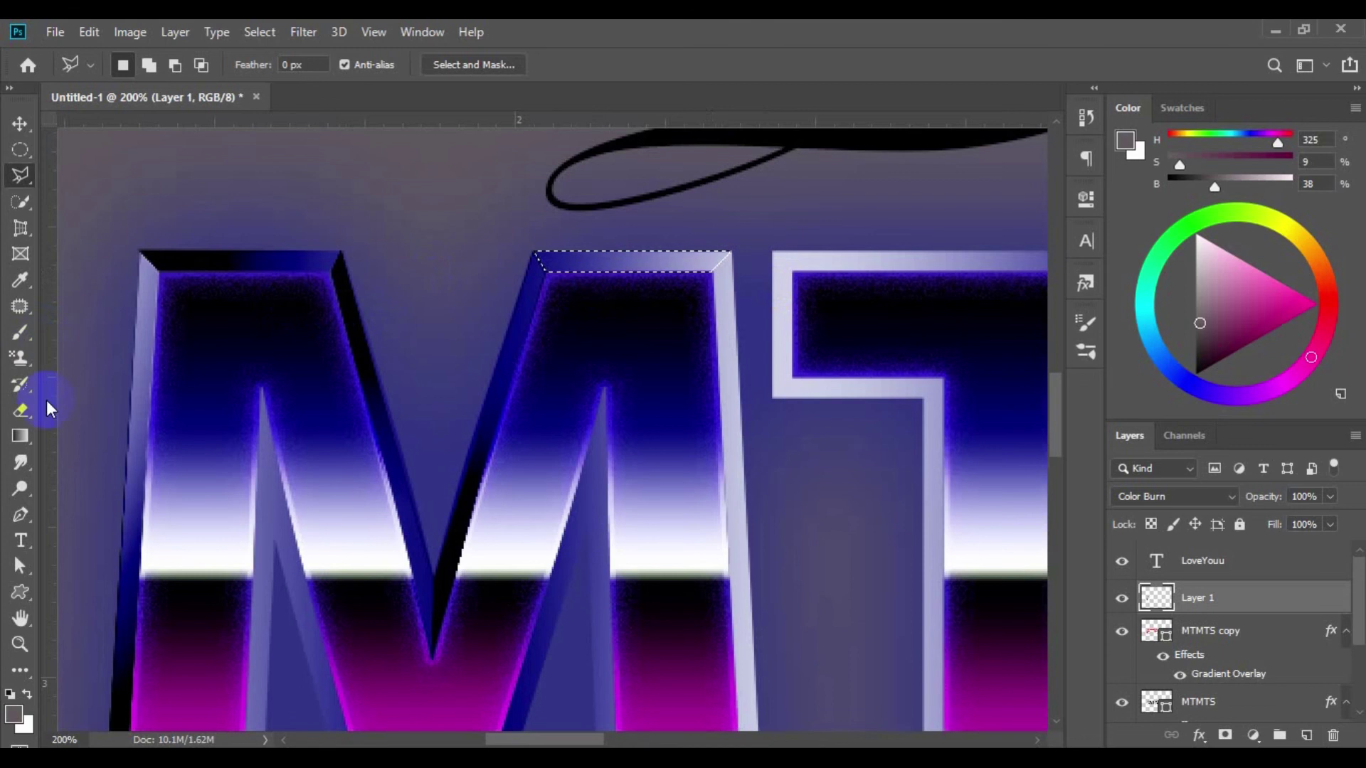
{"action": "left_click", "coordinate": [20, 435]}
{"action": "mouse_move", "coordinate": [646, 266]}
{"action": "left_mouse_down"}
{"action": "mouse_move", "coordinate": [696, 266]}
{"action": "mouse_move", "coordinate": [565, 260]}
{"action": "left_mouse_up"}
{"action": "left_click_drag", "start_coordinate": [702, 265], "coordinate": [473, 255]}
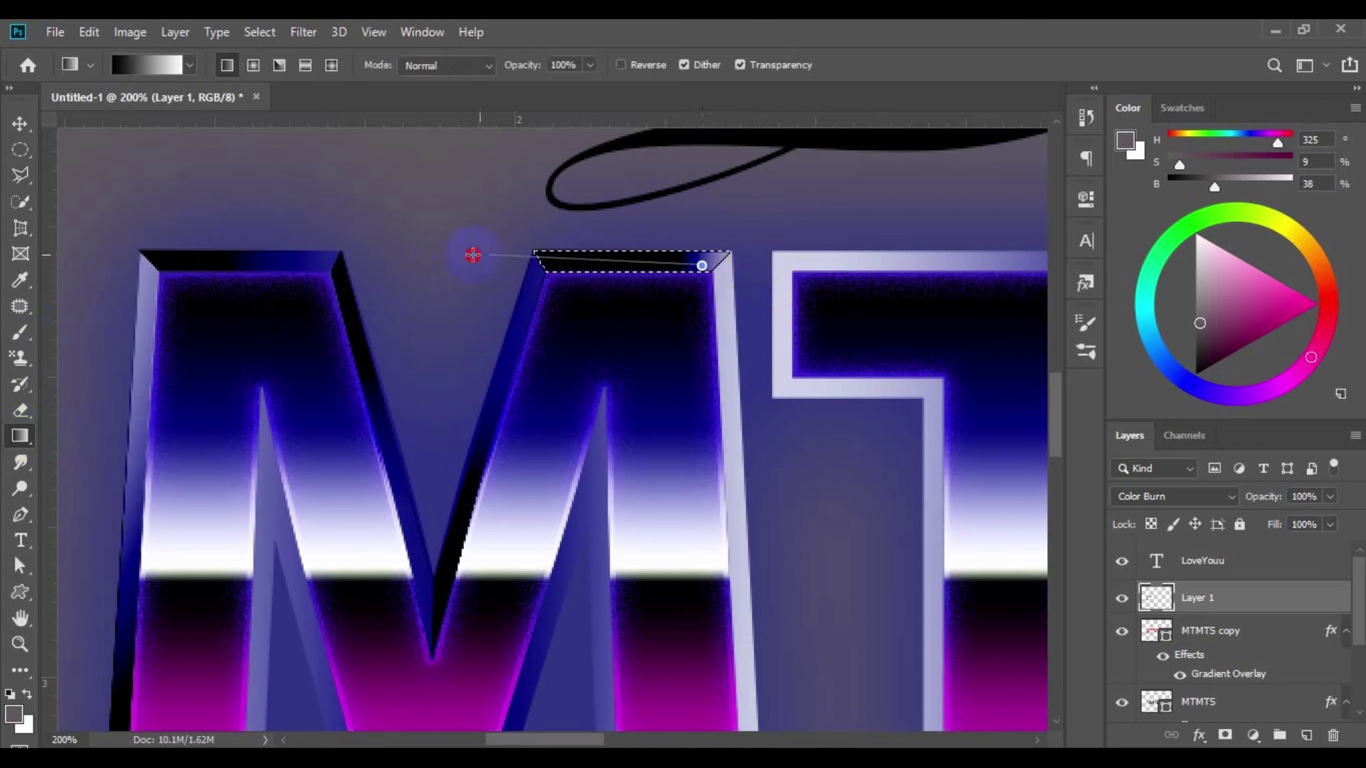
Bring the bottom-left corner of the first M into view
{"action": "scroll", "coordinate": [704, 498], "scroll_direction": "down", "scroll_amount": 2}
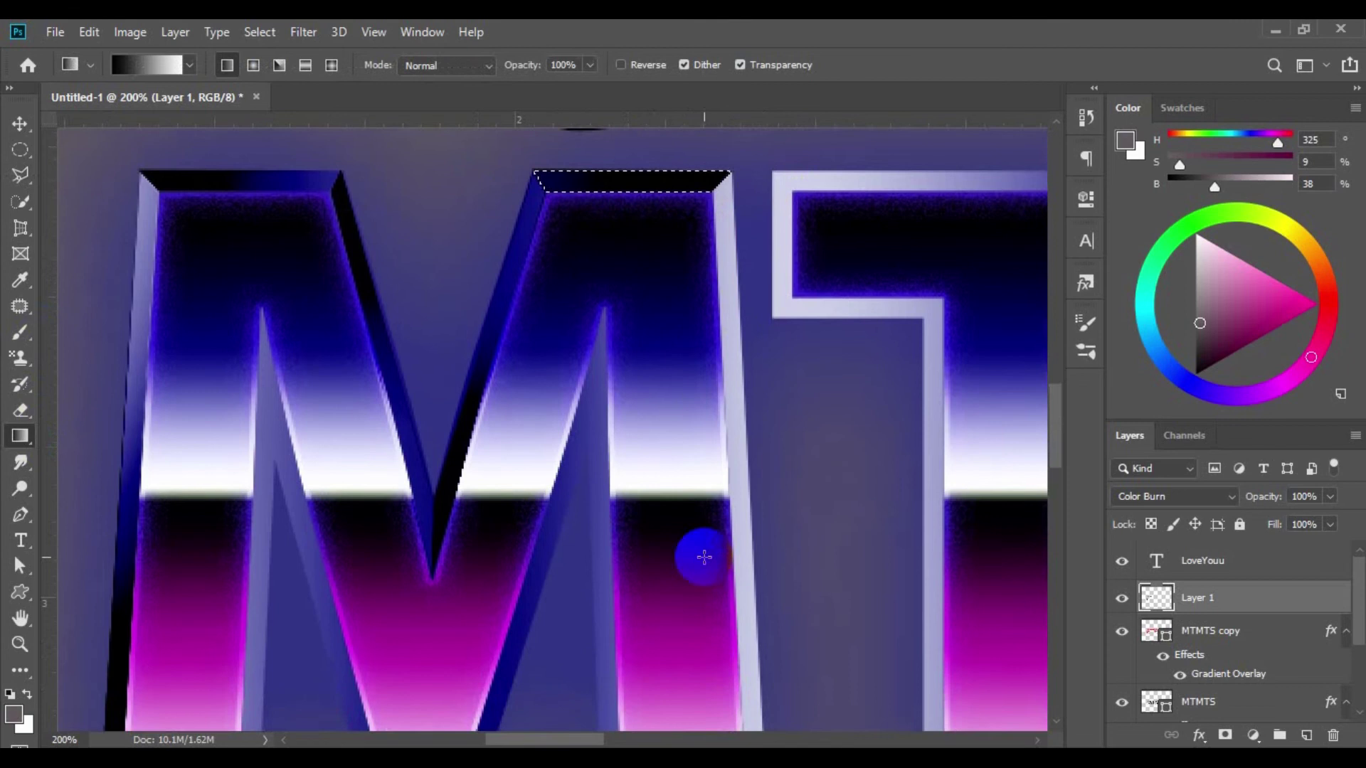
{"action": "scroll", "coordinate": [705, 557], "scroll_direction": "down", "scroll_amount": 2}
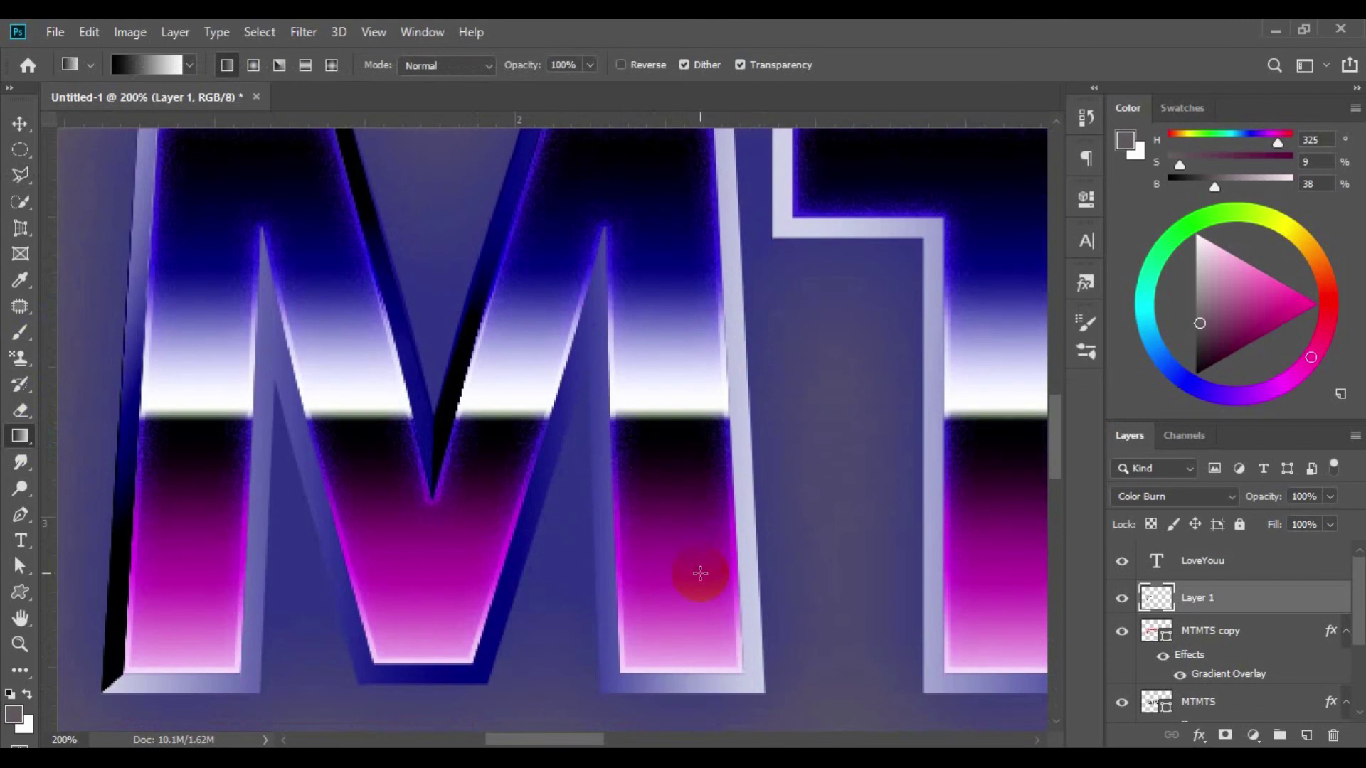
{"action": "left_click_drag", "start_coordinate": [700, 582], "coordinate": [779, 580]}
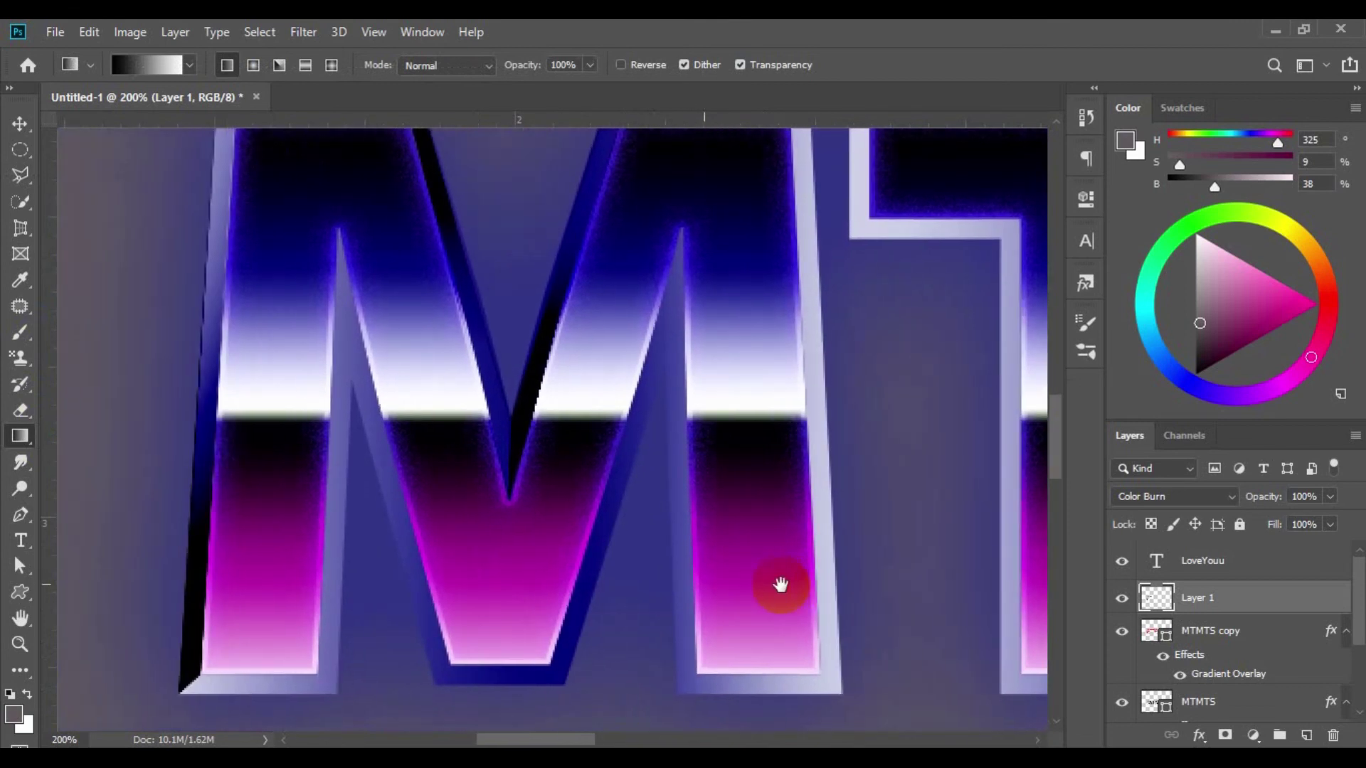
{"action": "left_click", "coordinate": [186, 694]}
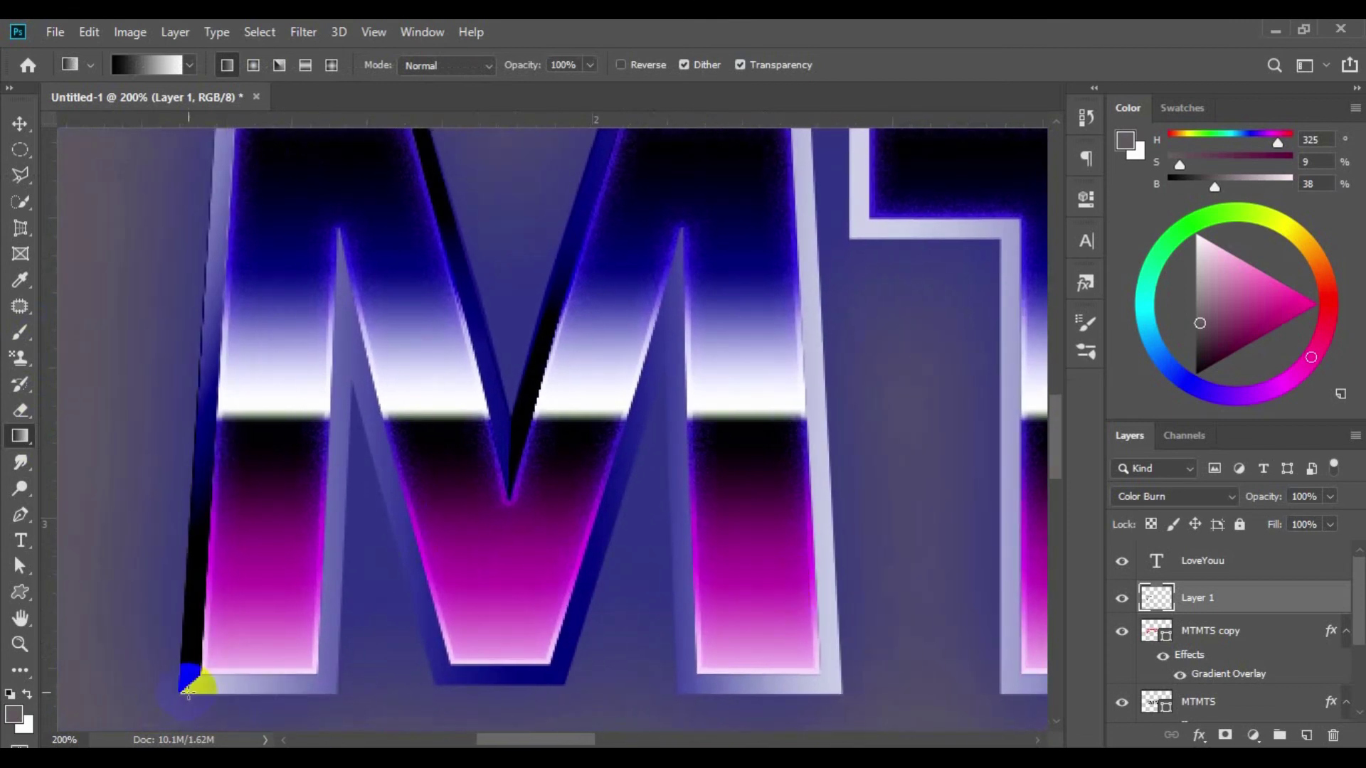
{"action": "scroll", "coordinate": [320, 524], "scroll_direction": "down", "scroll_amount": 5}
{"action": "scroll", "coordinate": [366, 387], "scroll_direction": "down", "scroll_amount": 3}
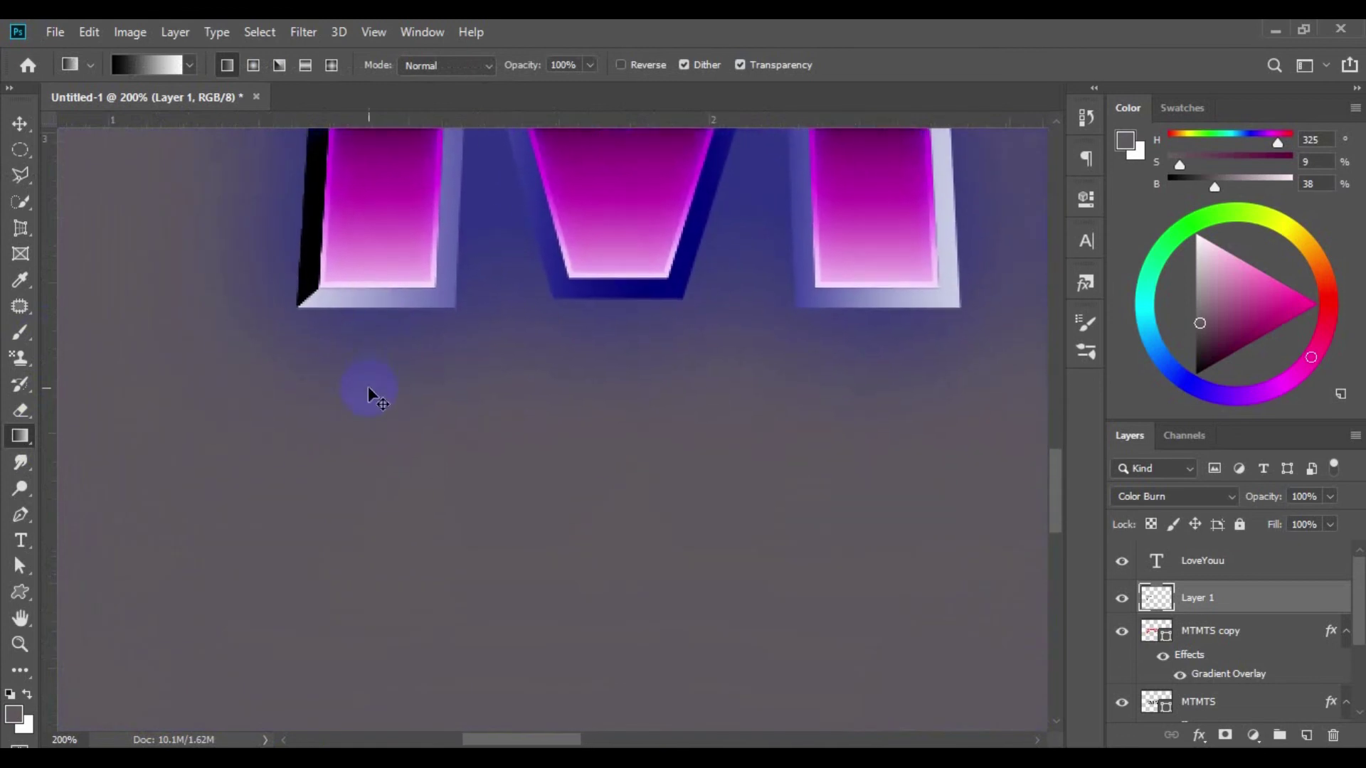
{"action": "scroll", "coordinate": [368, 394], "scroll_direction": "right", "scroll_amount": 2}
{"action": "scroll", "coordinate": [209, 392], "scroll_direction": "up", "scroll_amount": 1}
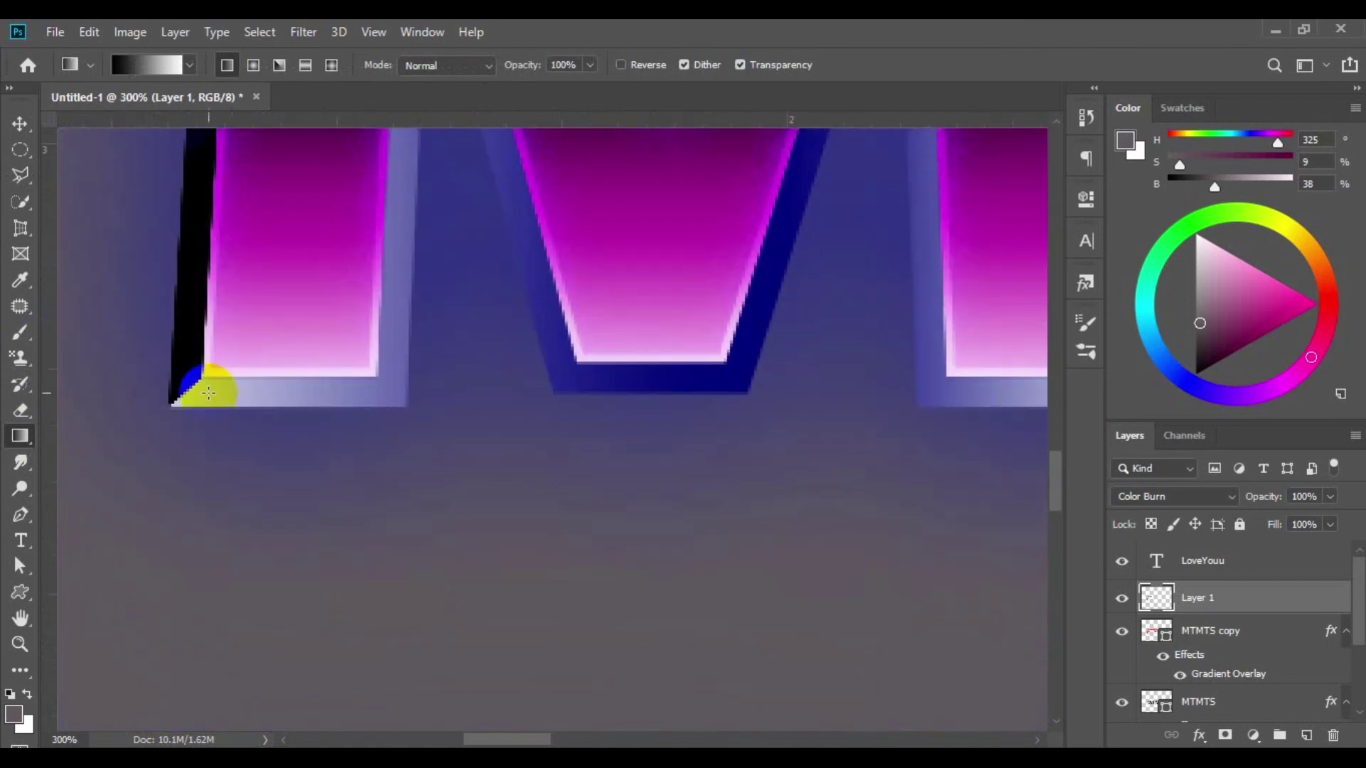
Outline the bottom bevel strip under the left leg and fill it black-to-blue
{"action": "left_click", "coordinate": [22, 175]}
{"action": "left_click", "coordinate": [171, 404]}
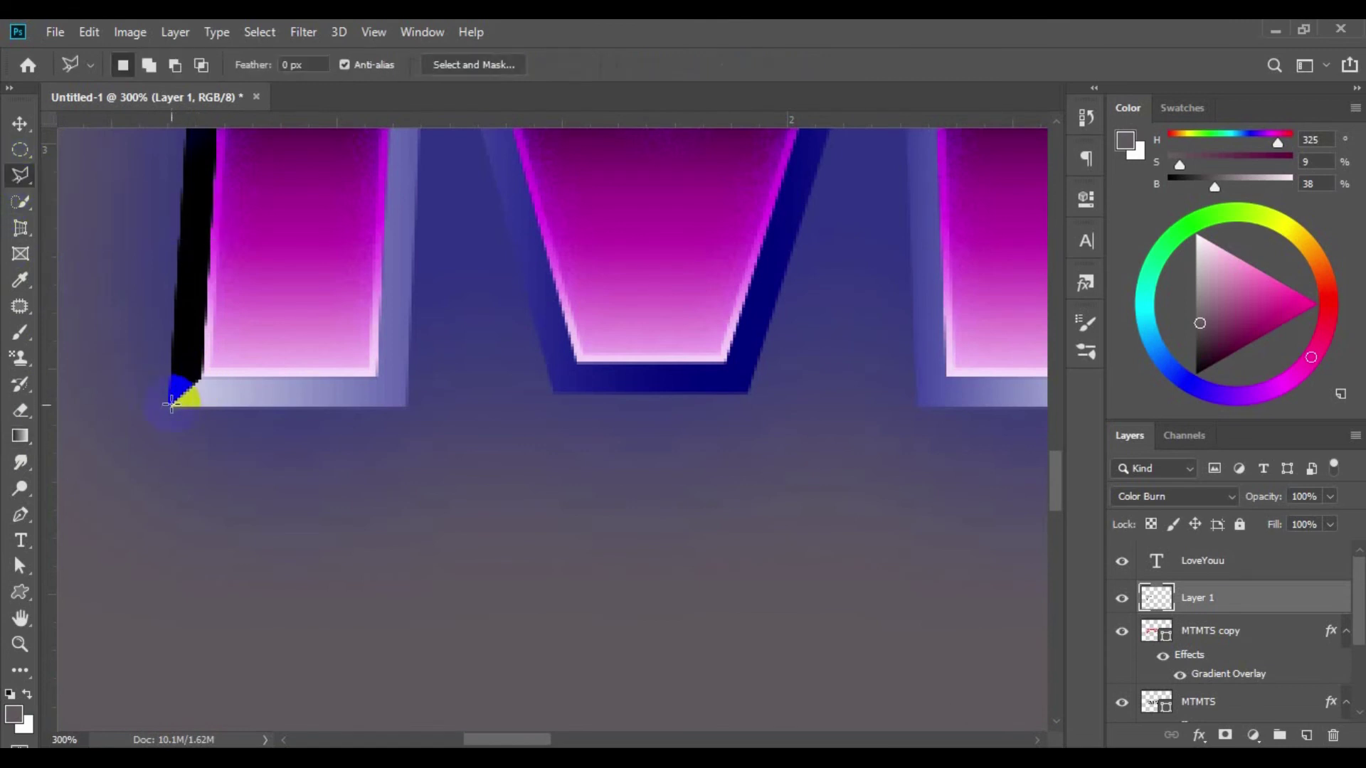
{"action": "left_click", "coordinate": [198, 382]}
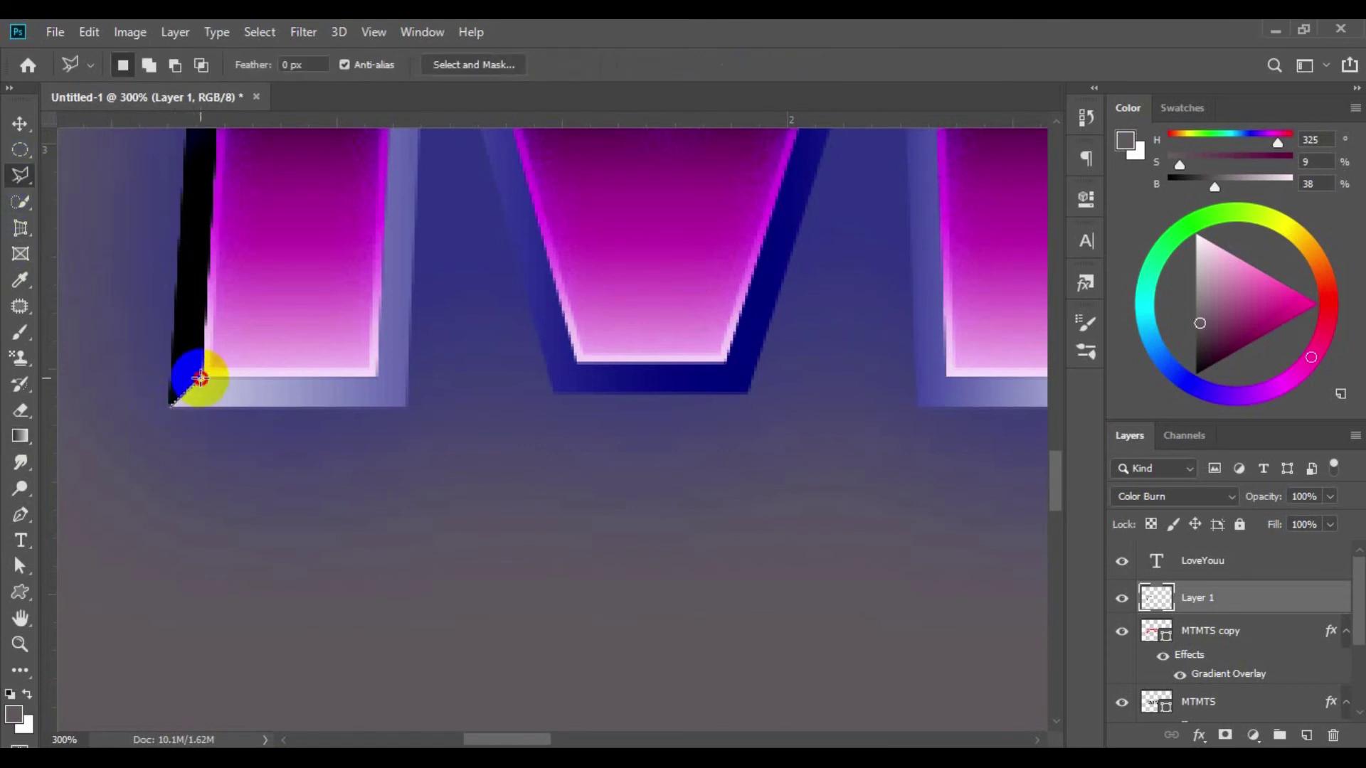
{"action": "left_click", "coordinate": [378, 378]}
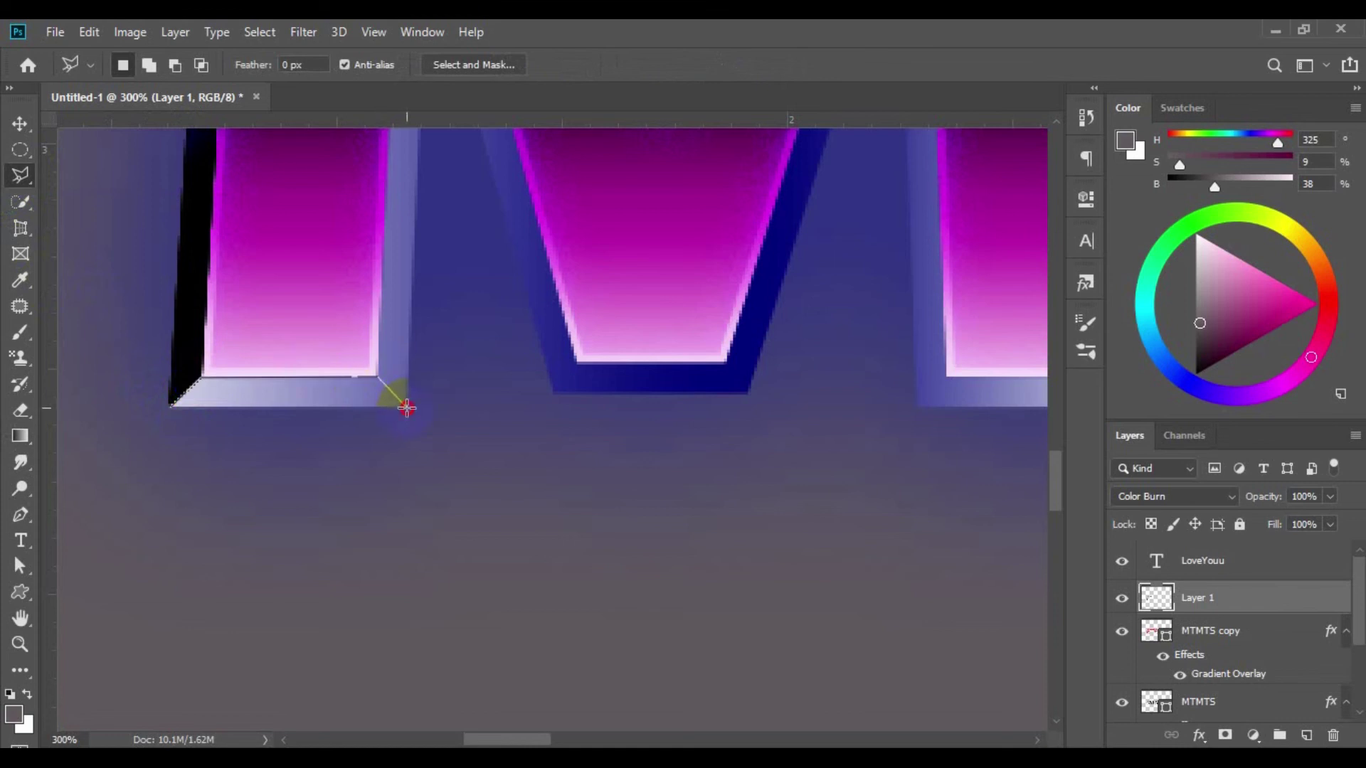
{"action": "left_click", "coordinate": [172, 407]}
{"action": "left_click", "coordinate": [173, 407]}
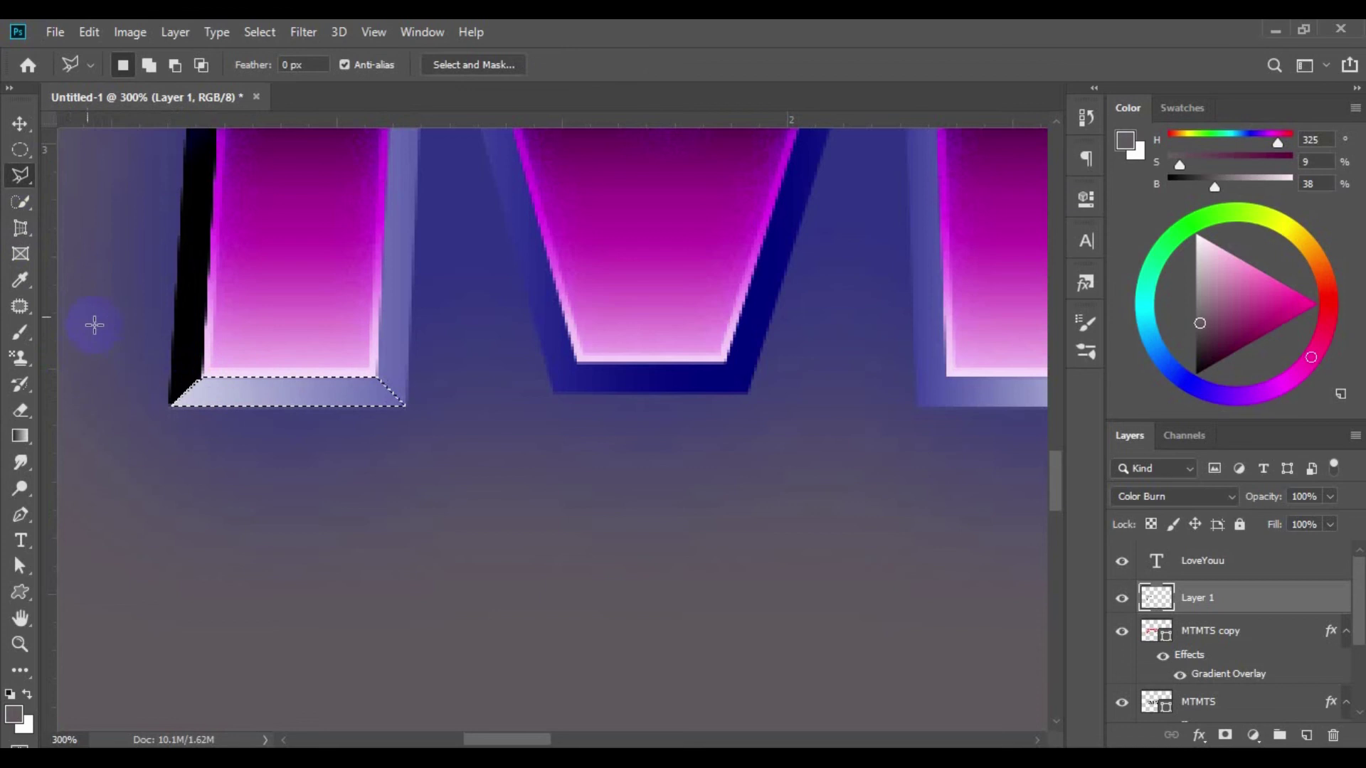
{"action": "left_click", "coordinate": [20, 436]}
{"action": "left_click_drag", "start_coordinate": [194, 396], "coordinate": [433, 397]}
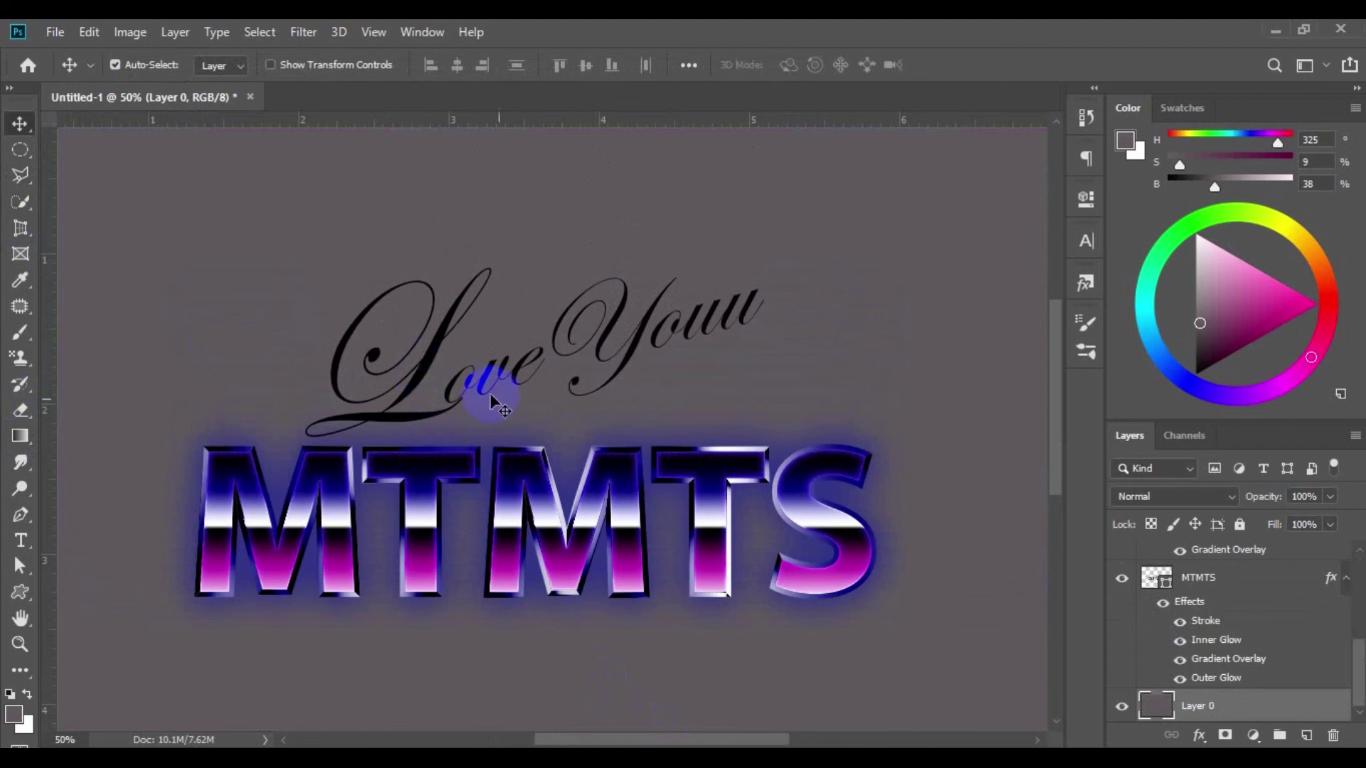
Open Layer Style for the LoveYouu text and enable Gradient Overlay
{"action": "left_click", "coordinate": [1355, 666]}
{"action": "scroll", "coordinate": [1224, 656], "scroll_direction": "up", "scroll_amount": 3}
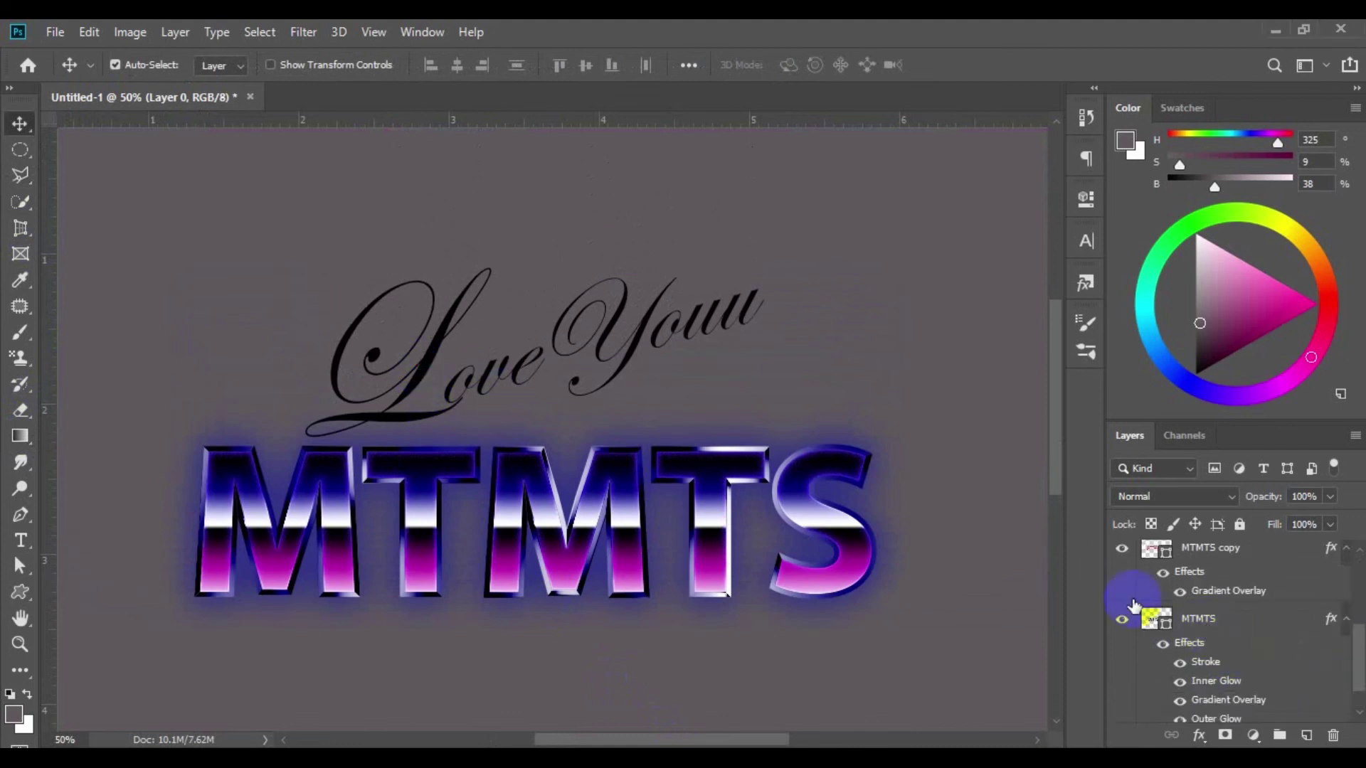
{"action": "scroll", "coordinate": [1219, 613], "scroll_direction": "up", "scroll_amount": 3}
{"action": "left_click", "coordinate": [1279, 567]}
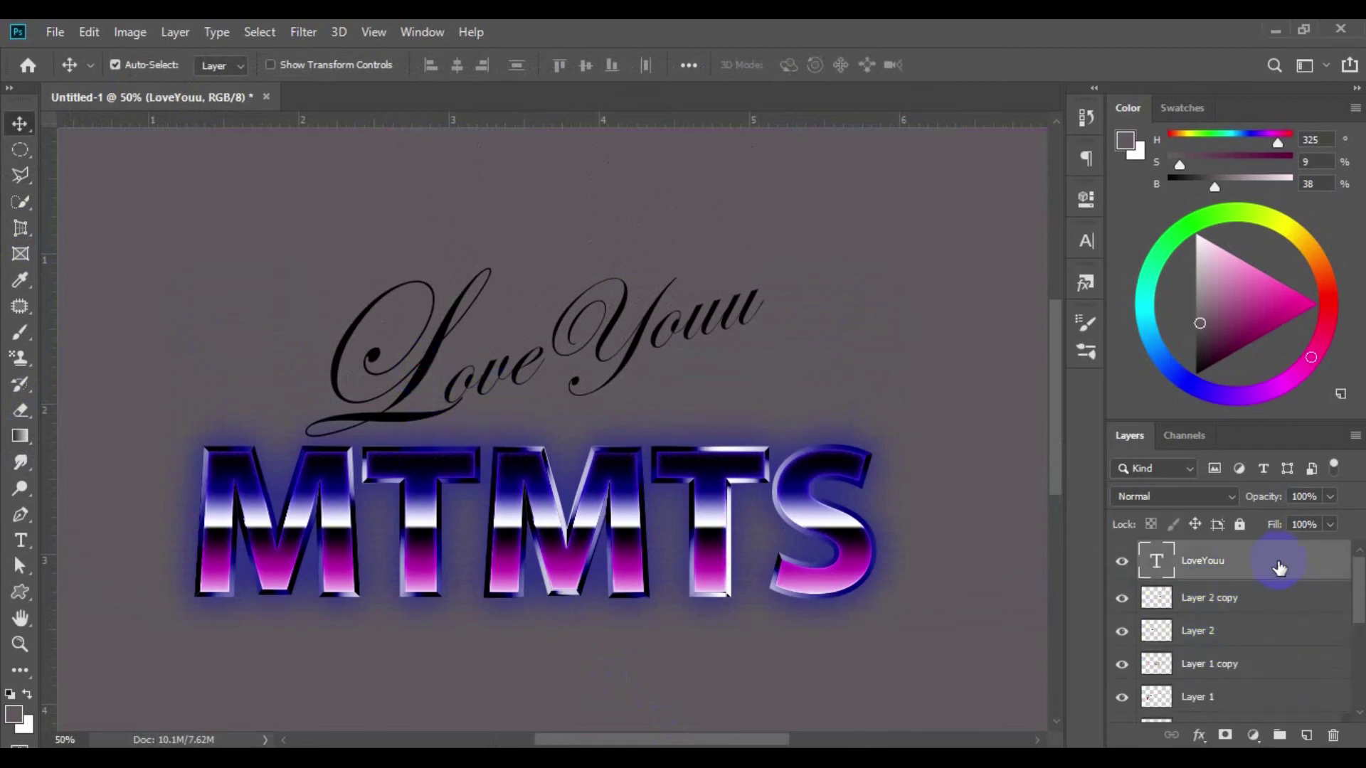
{"action": "double_click", "coordinate": [1276, 572]}
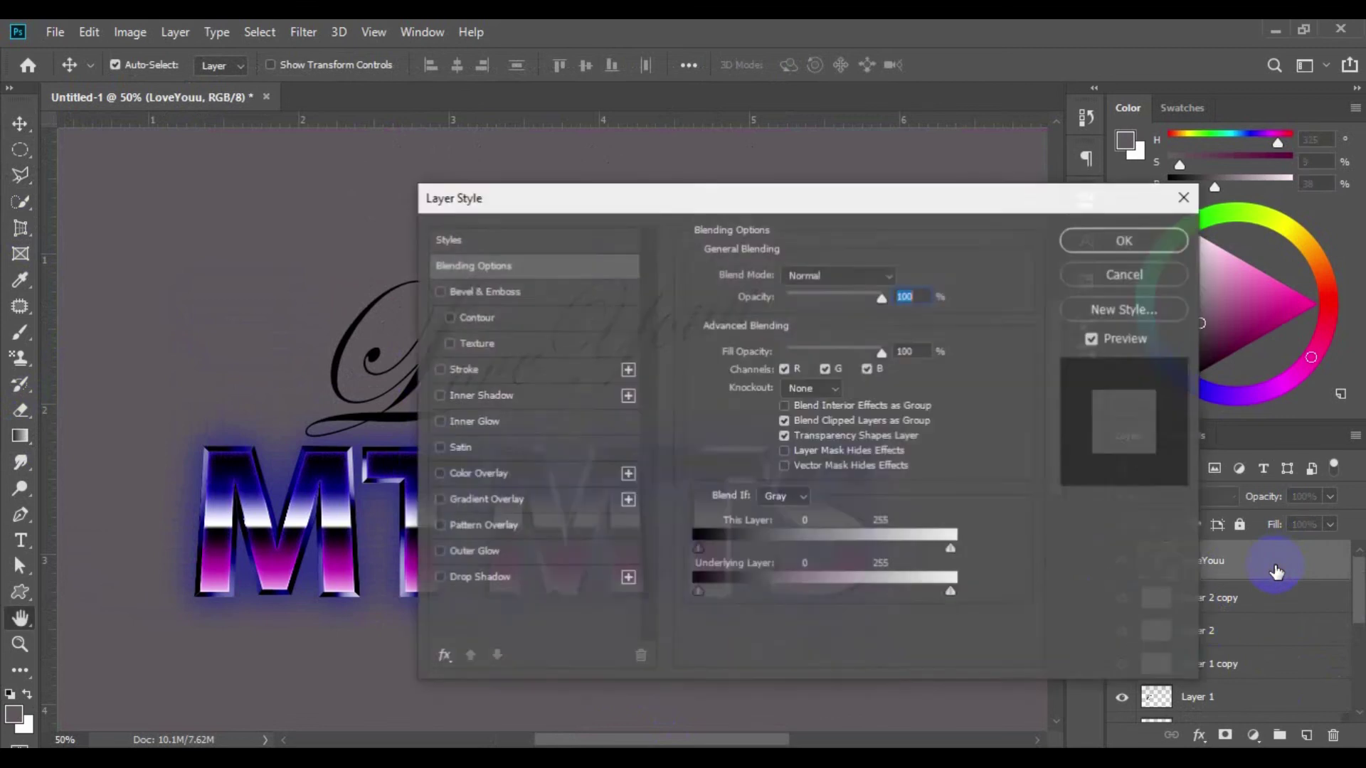
{"action": "left_click_drag", "start_coordinate": [797, 207], "coordinate": [1017, 151]}
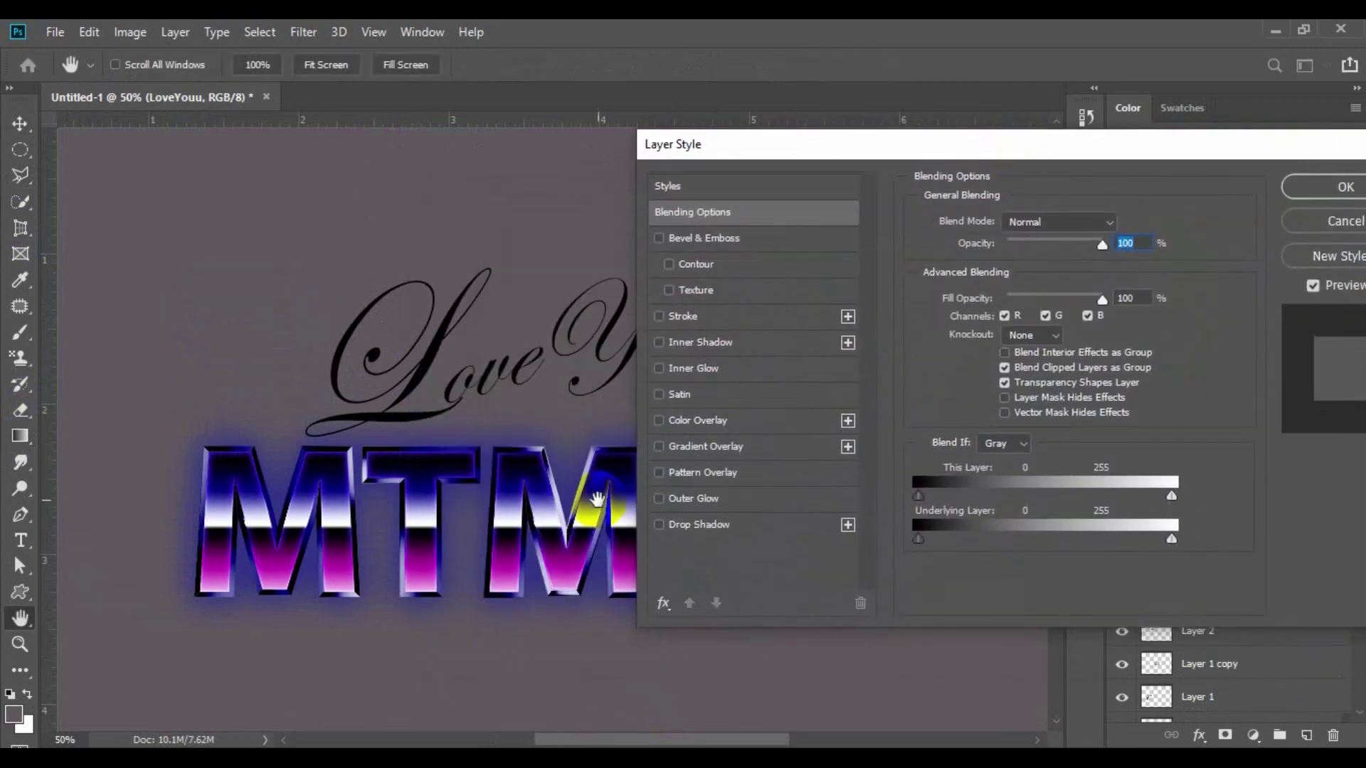
{"action": "left_click", "coordinate": [659, 447]}
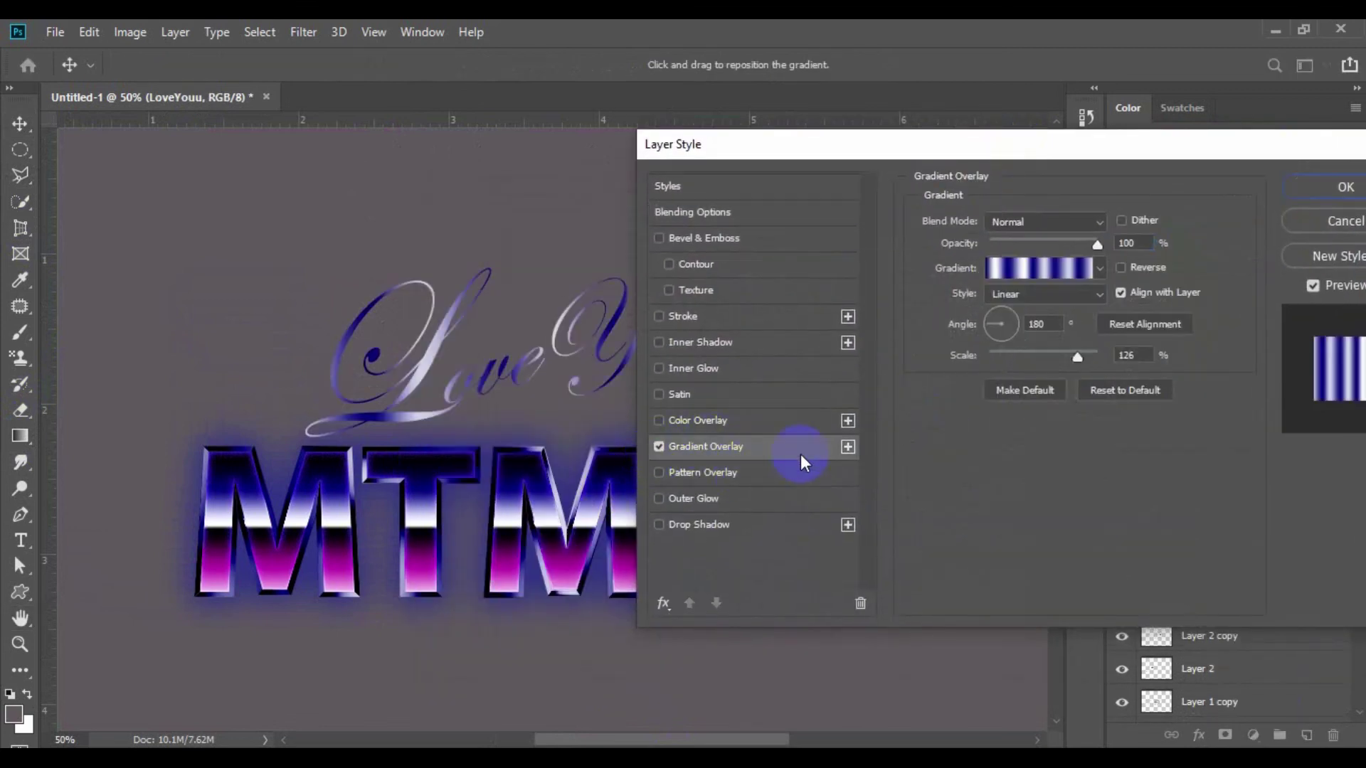
Save the gradient as a preset, remove extra stops and sample magenta as the start colour
{"action": "left_click", "coordinate": [1039, 271]}
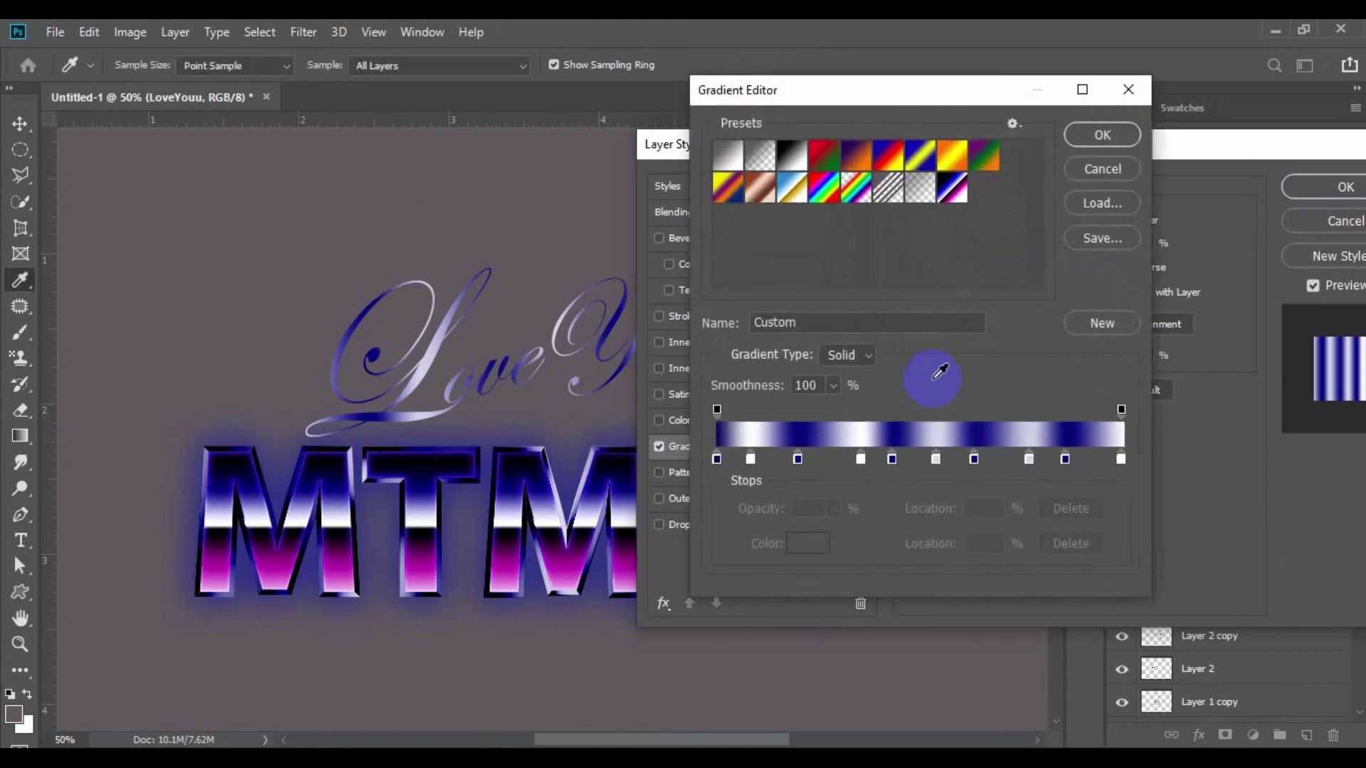
{"action": "left_click", "coordinate": [1107, 321]}
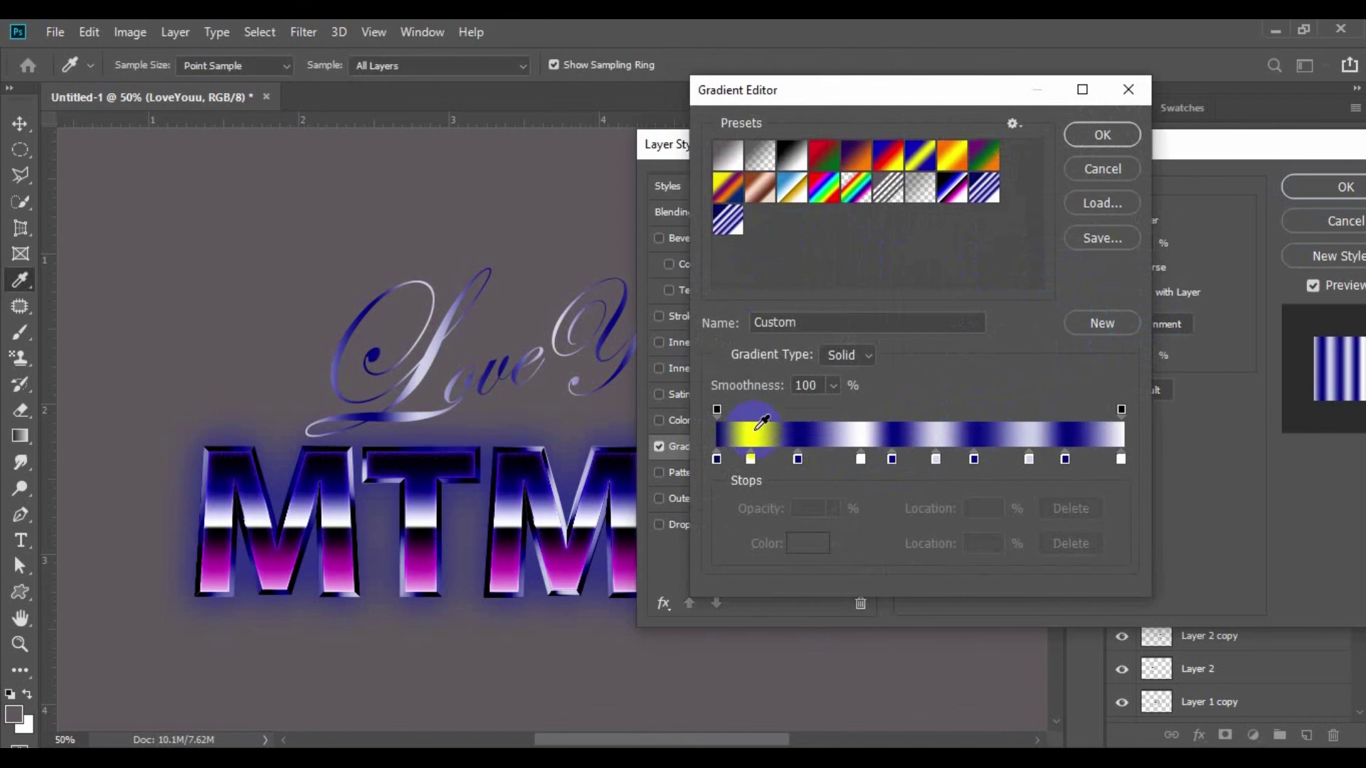
{"action": "mouse_move", "coordinate": [750, 459]}
{"action": "left_mouse_down"}
{"action": "mouse_move", "coordinate": [748, 492]}
{"action": "mouse_move", "coordinate": [866, 477]}
{"action": "mouse_move", "coordinate": [1034, 497]}
{"action": "left_mouse_up"}
{"action": "left_click", "coordinate": [974, 461]}
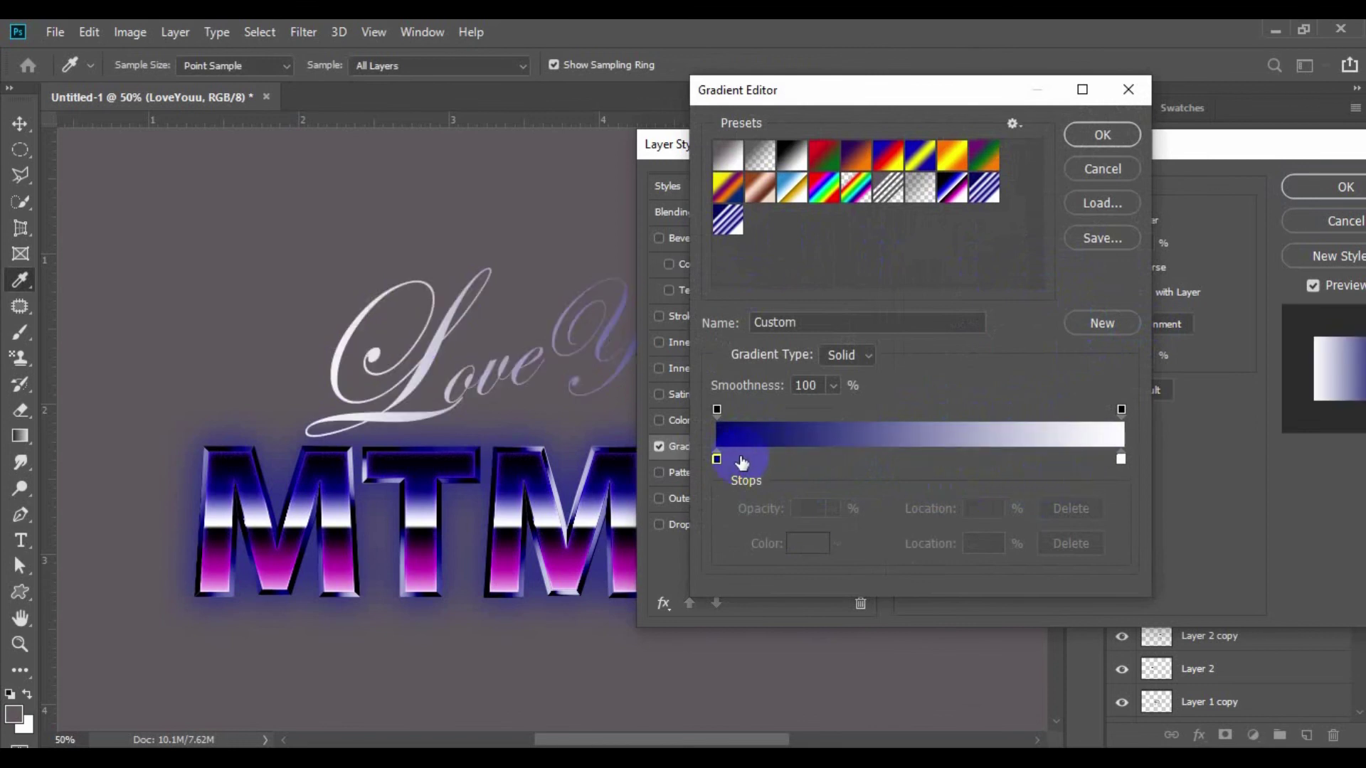
{"action": "left_click", "coordinate": [717, 460]}
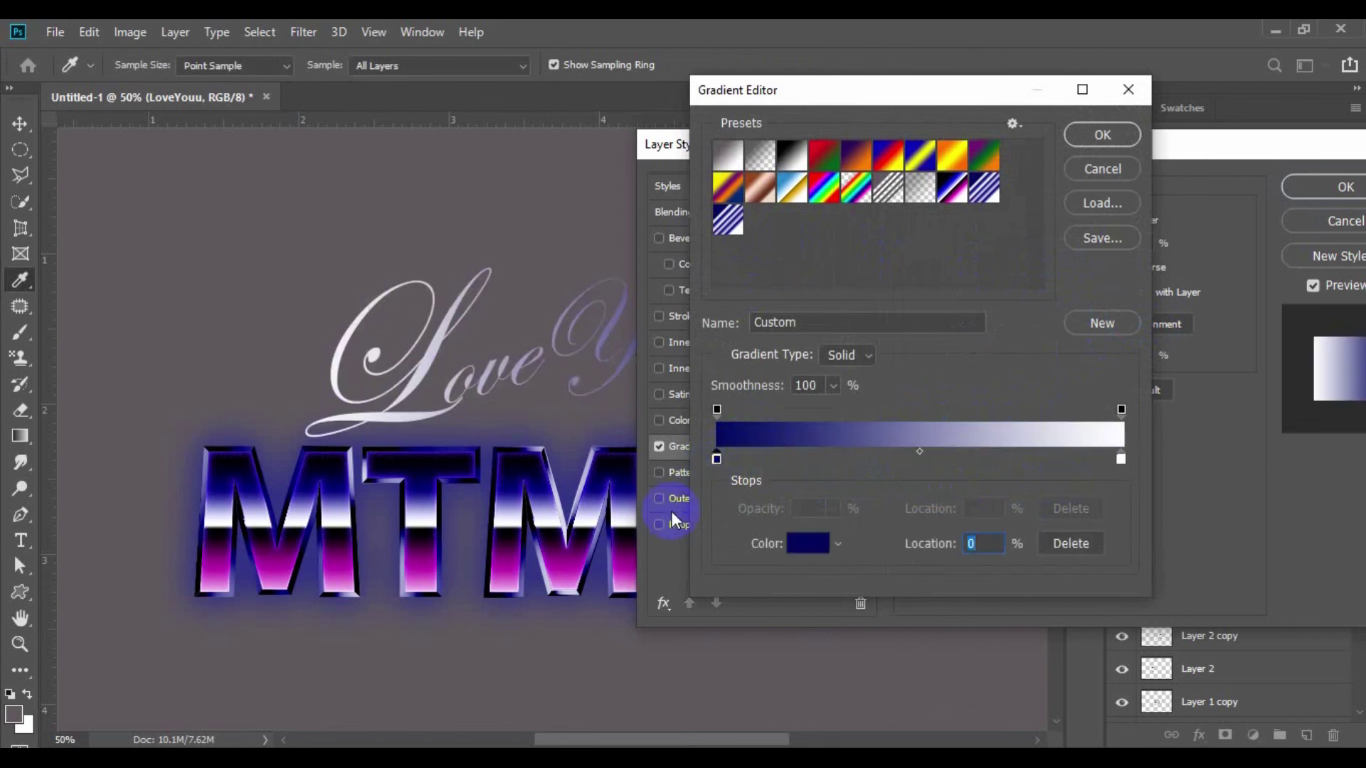
{"action": "left_click_drag", "start_coordinate": [672, 511], "coordinate": [565, 565]}
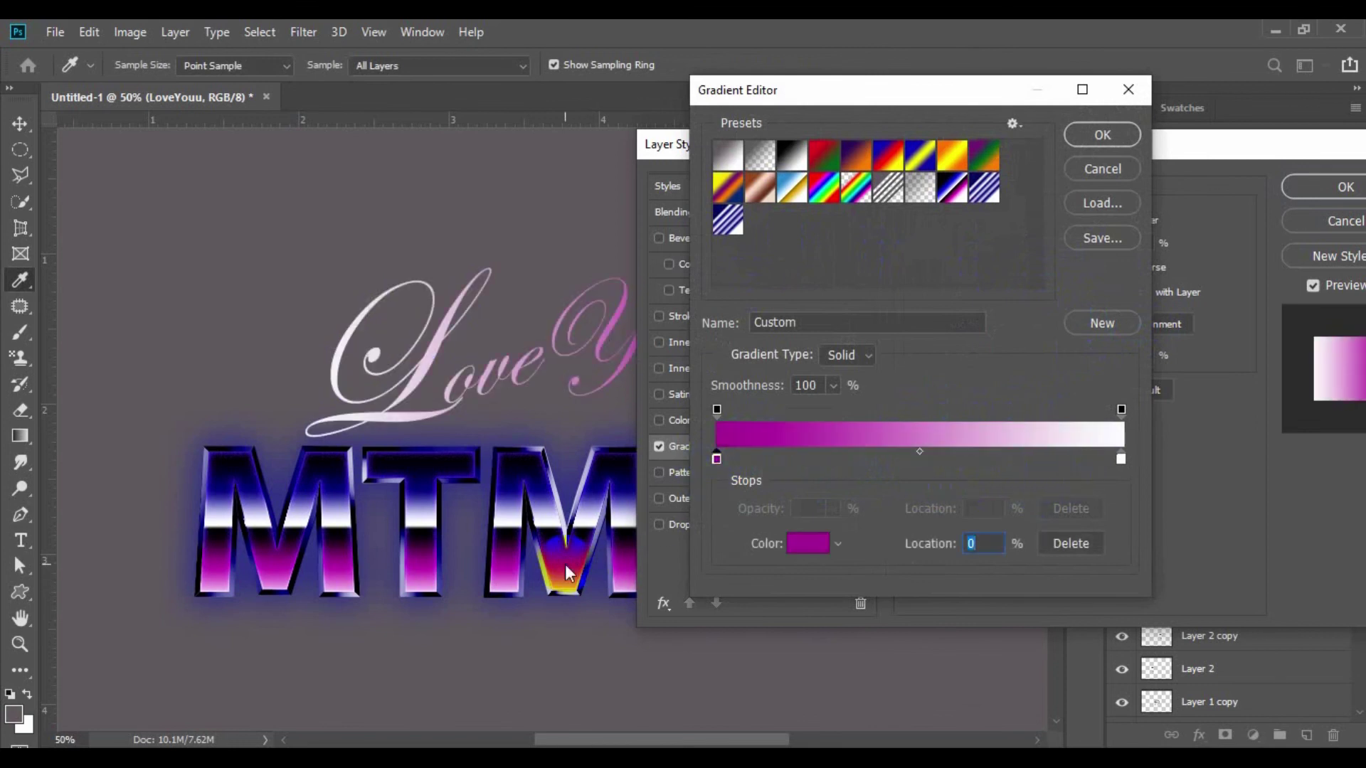
Shift the midpoint to 75%, add a magenta stop at 55%, and accept the gradient
{"action": "left_click", "coordinate": [920, 457]}
{"action": "left_click_drag", "start_coordinate": [920, 450], "coordinate": [1022, 453]}
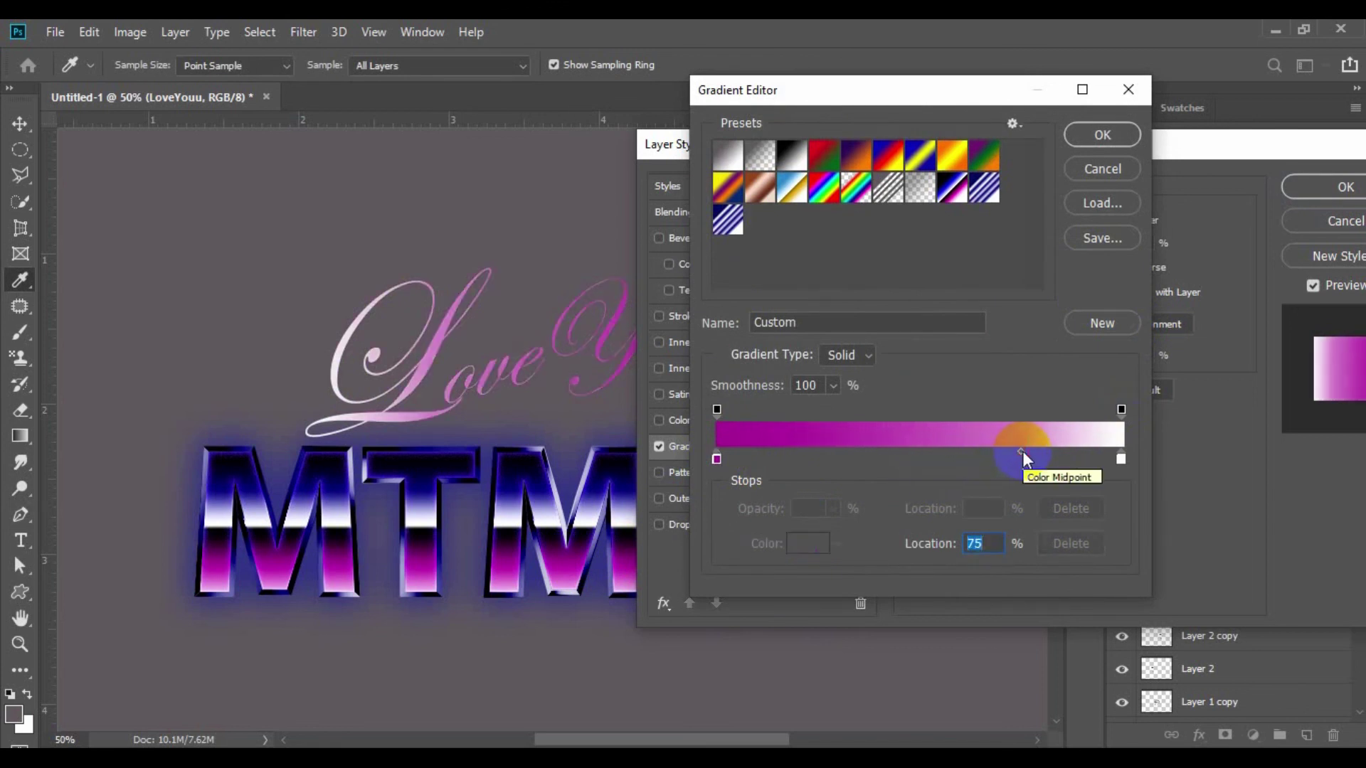
{"action": "left_click", "coordinate": [984, 459]}
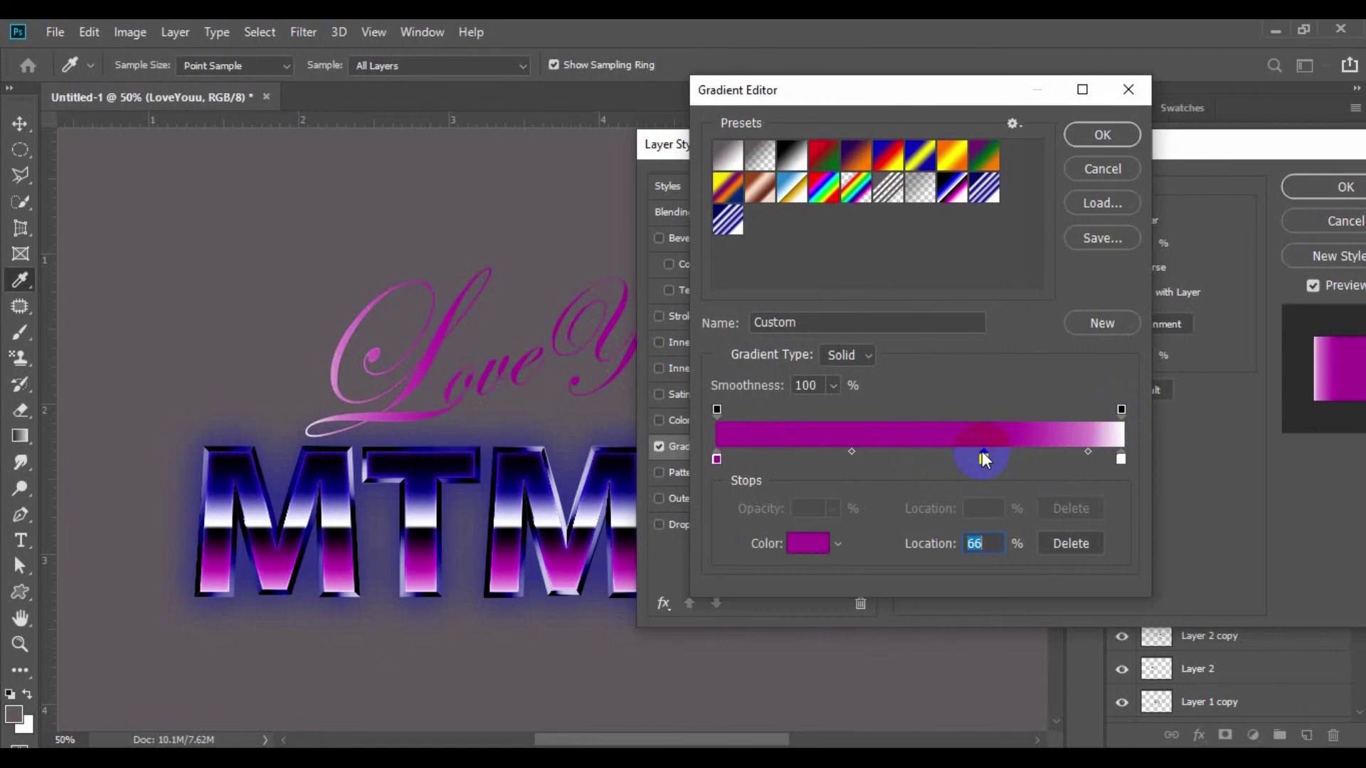
{"action": "left_click_drag", "start_coordinate": [981, 456], "coordinate": [939, 457]}
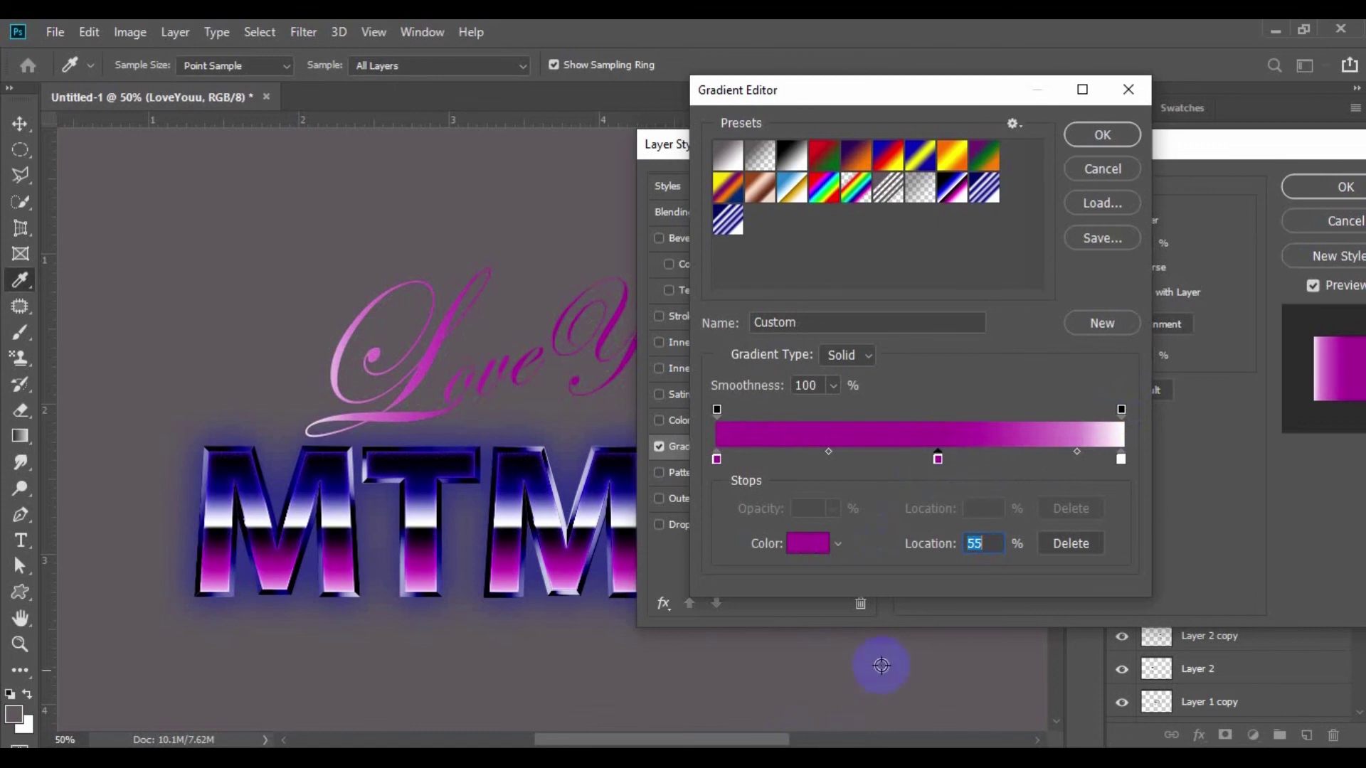
{"action": "left_click", "coordinate": [1102, 135]}
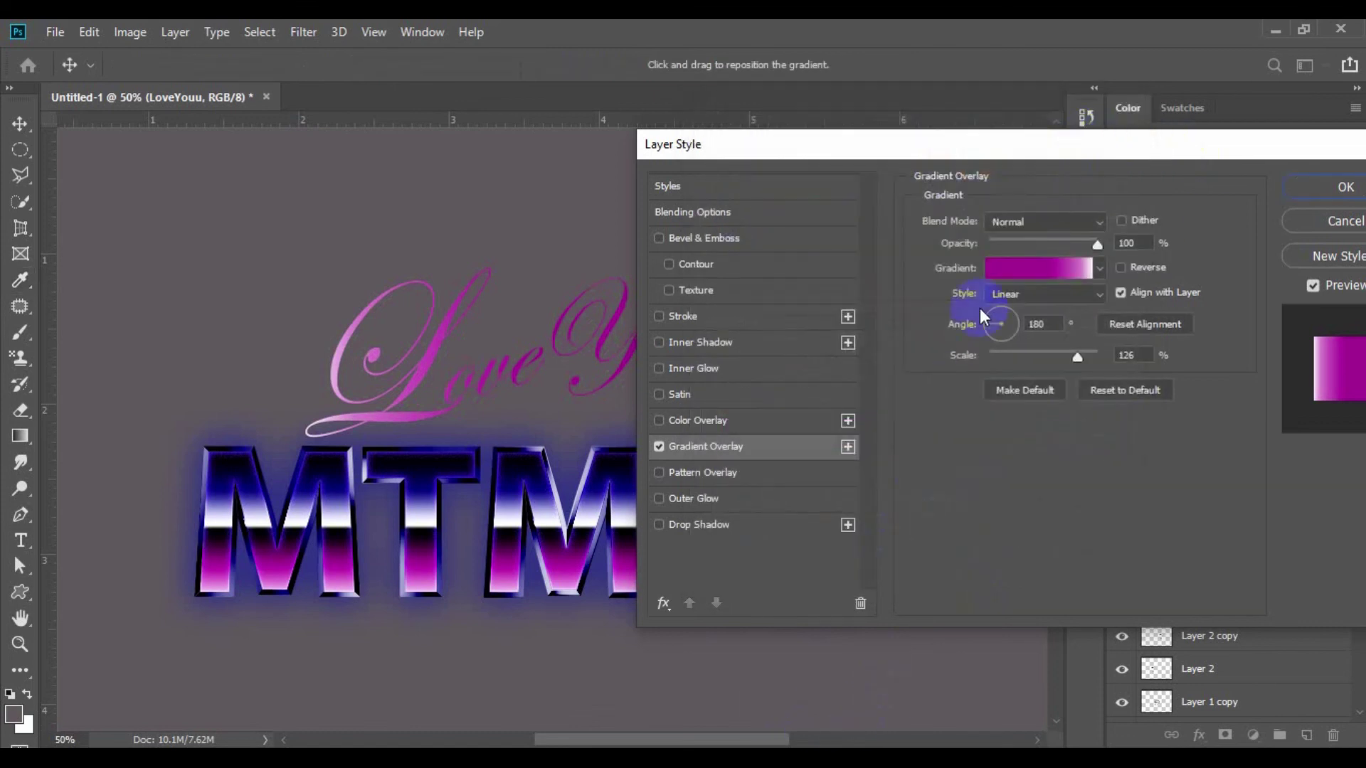
Delete the middle magenta stop from the LoveYouu overlay gradient
{"action": "left_click_drag", "start_coordinate": [1083, 144], "coordinate": [935, 129]}
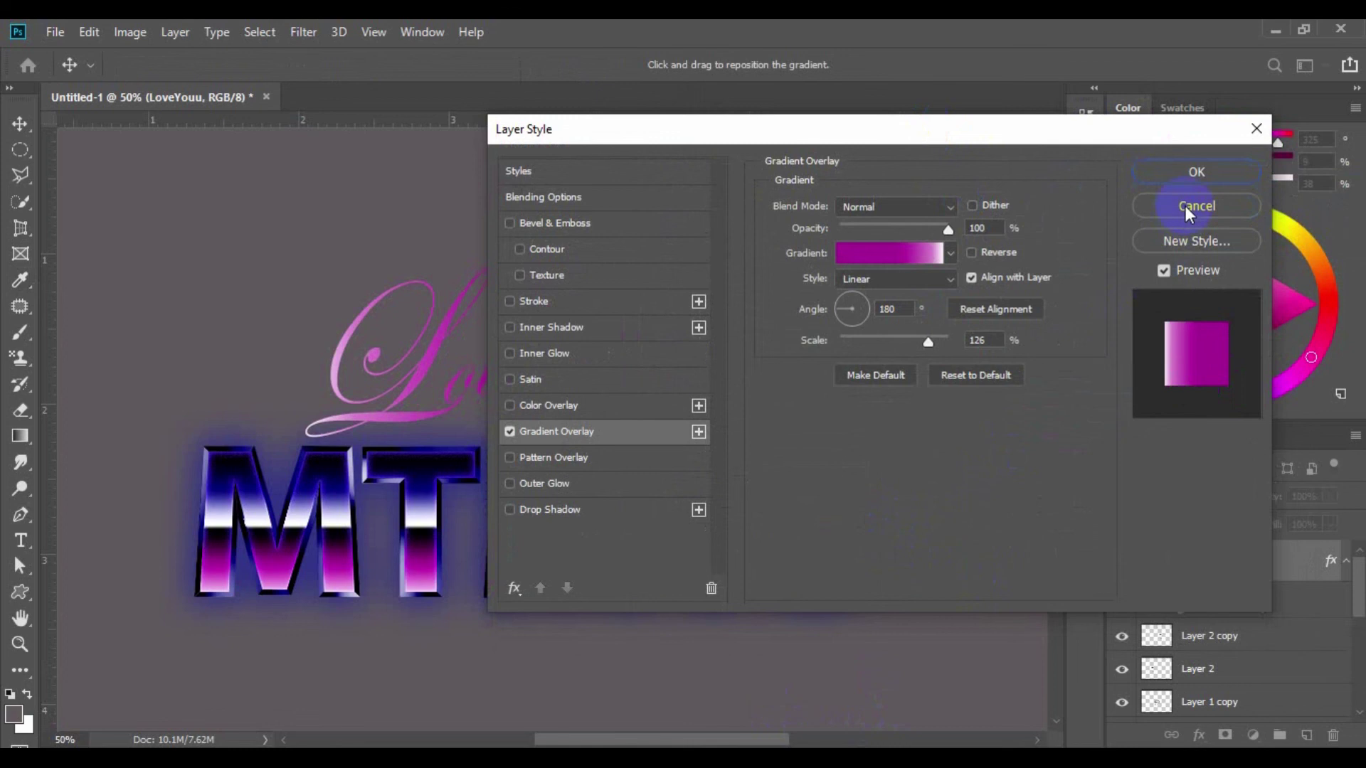
{"action": "left_click", "coordinate": [842, 314]}
{"action": "left_click_drag", "start_coordinate": [845, 318], "coordinate": [856, 332]}
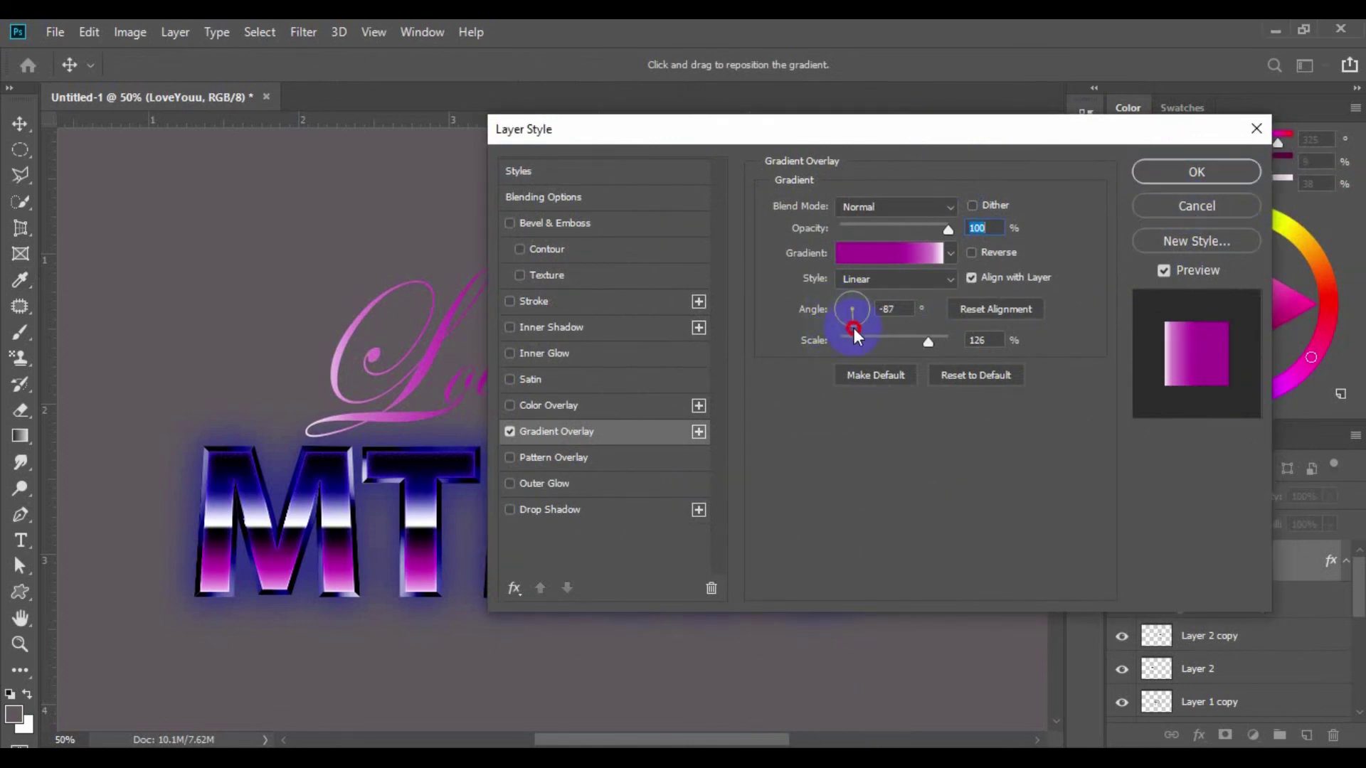
{"action": "left_click_drag", "start_coordinate": [904, 135], "coordinate": [972, 60]}
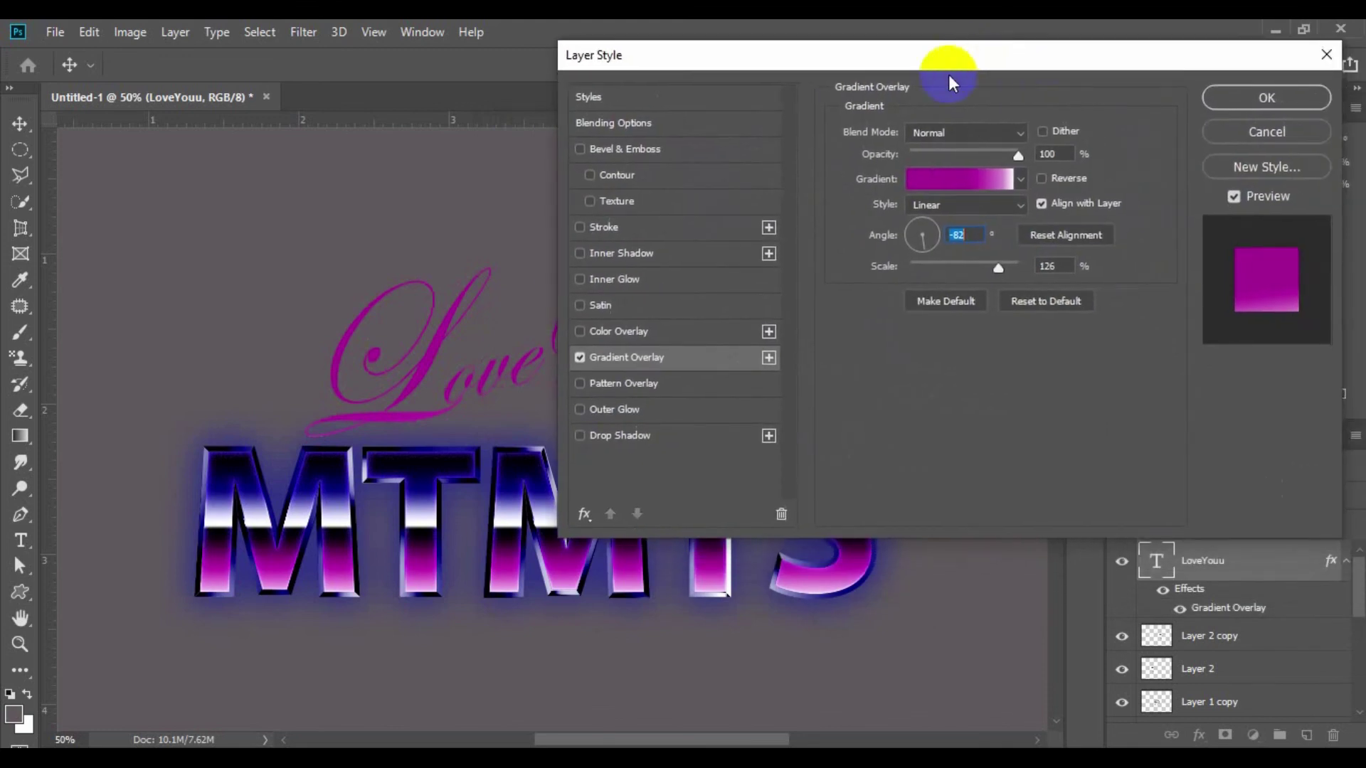
{"action": "left_click", "coordinate": [1004, 182]}
{"action": "left_click_drag", "start_coordinate": [937, 461], "coordinate": [939, 488]}
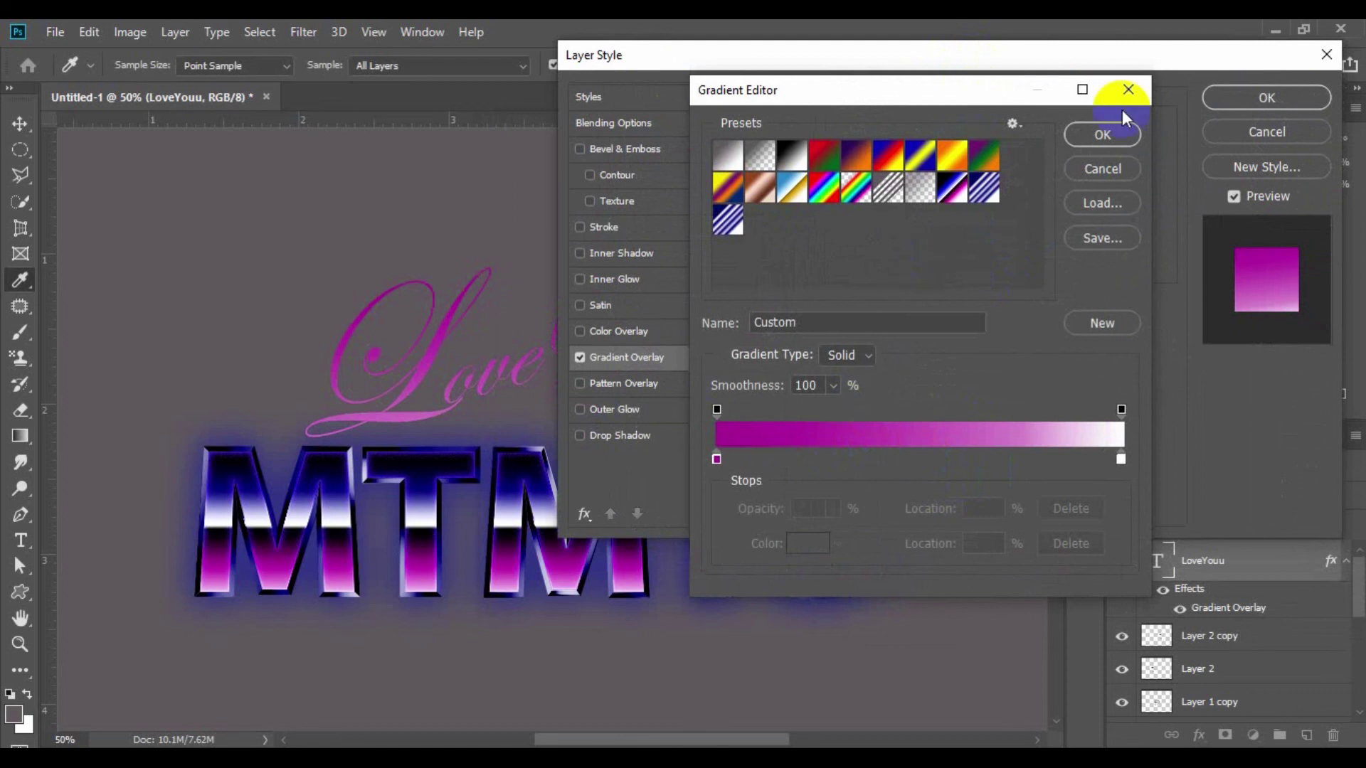
{"action": "left_click", "coordinate": [1104, 135]}
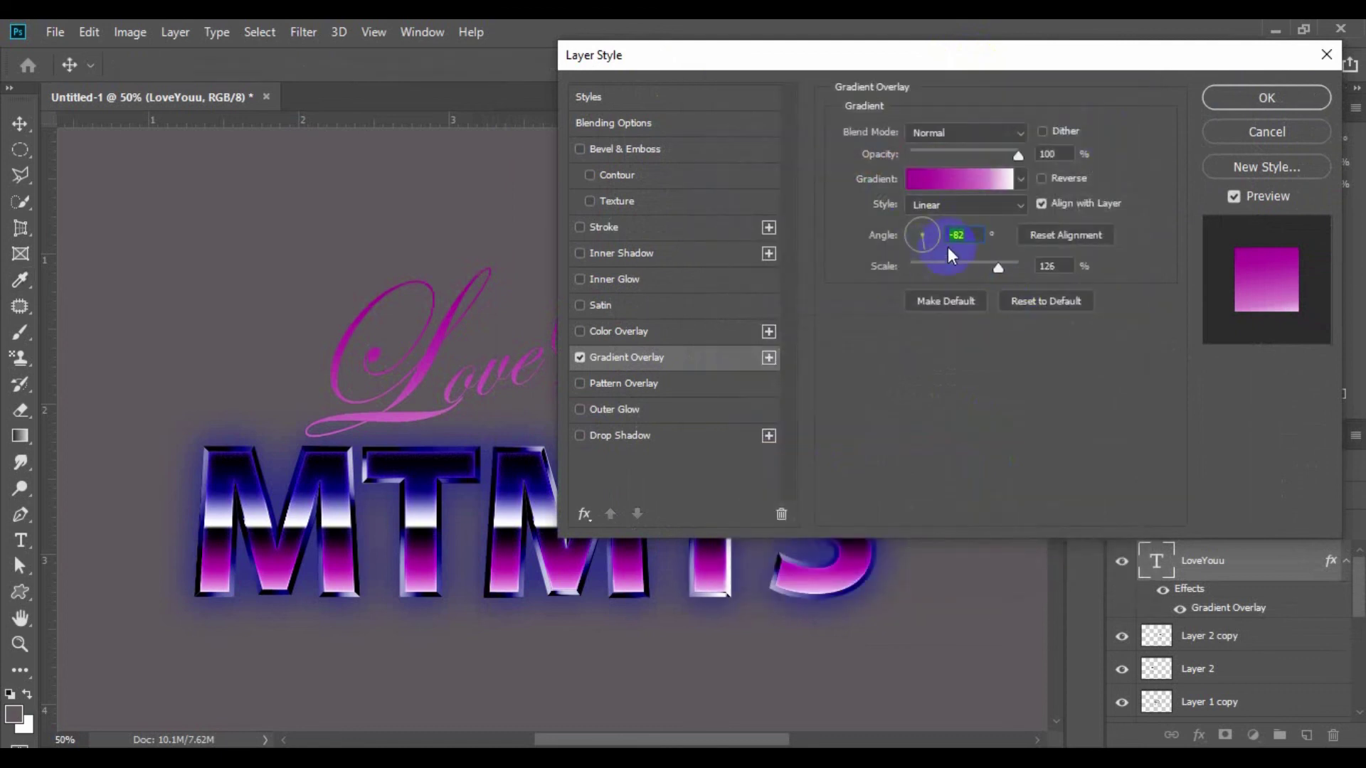
Set the gradient overlay angle to 90°
{"action": "left_click_drag", "start_coordinate": [923, 245], "coordinate": [919, 219]}
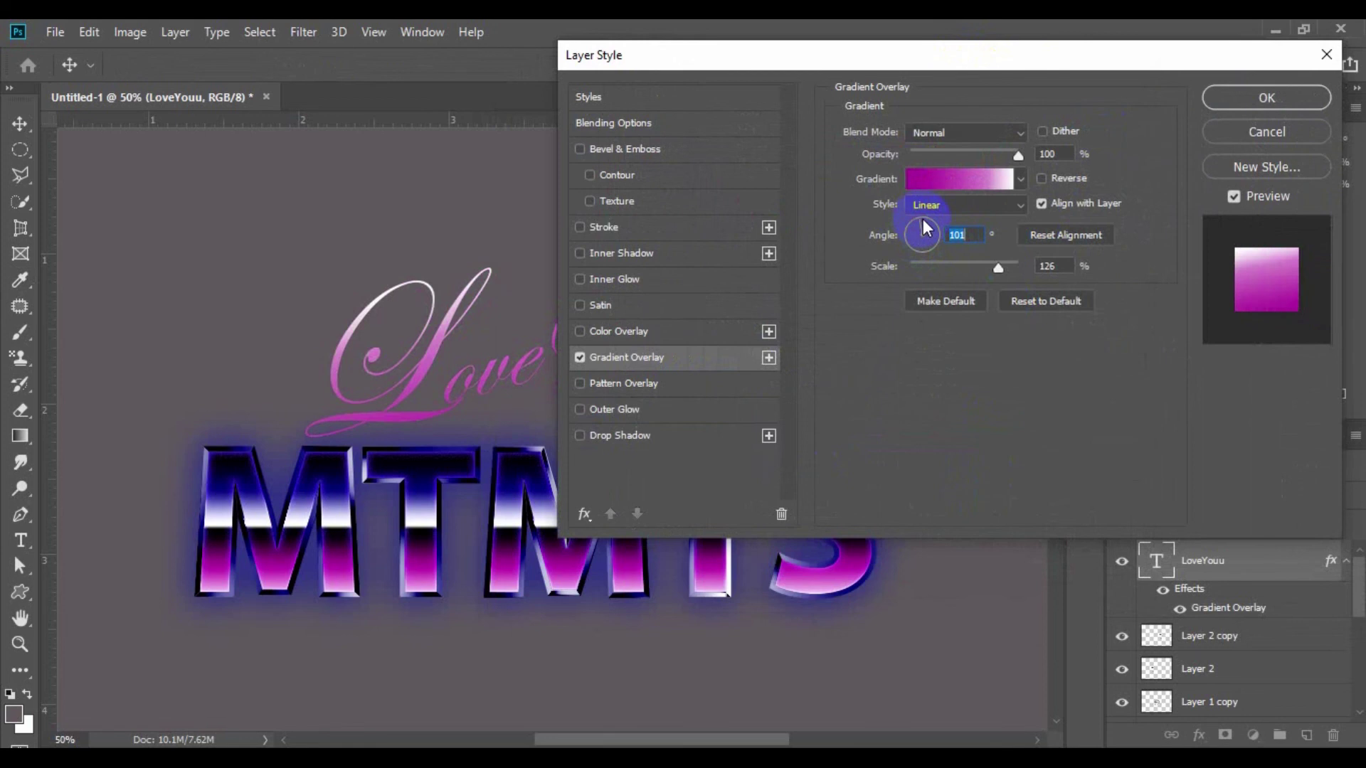
{"action": "left_click", "coordinate": [920, 219]}
{"action": "left_click_drag", "start_coordinate": [919, 219], "coordinate": [924, 217]}
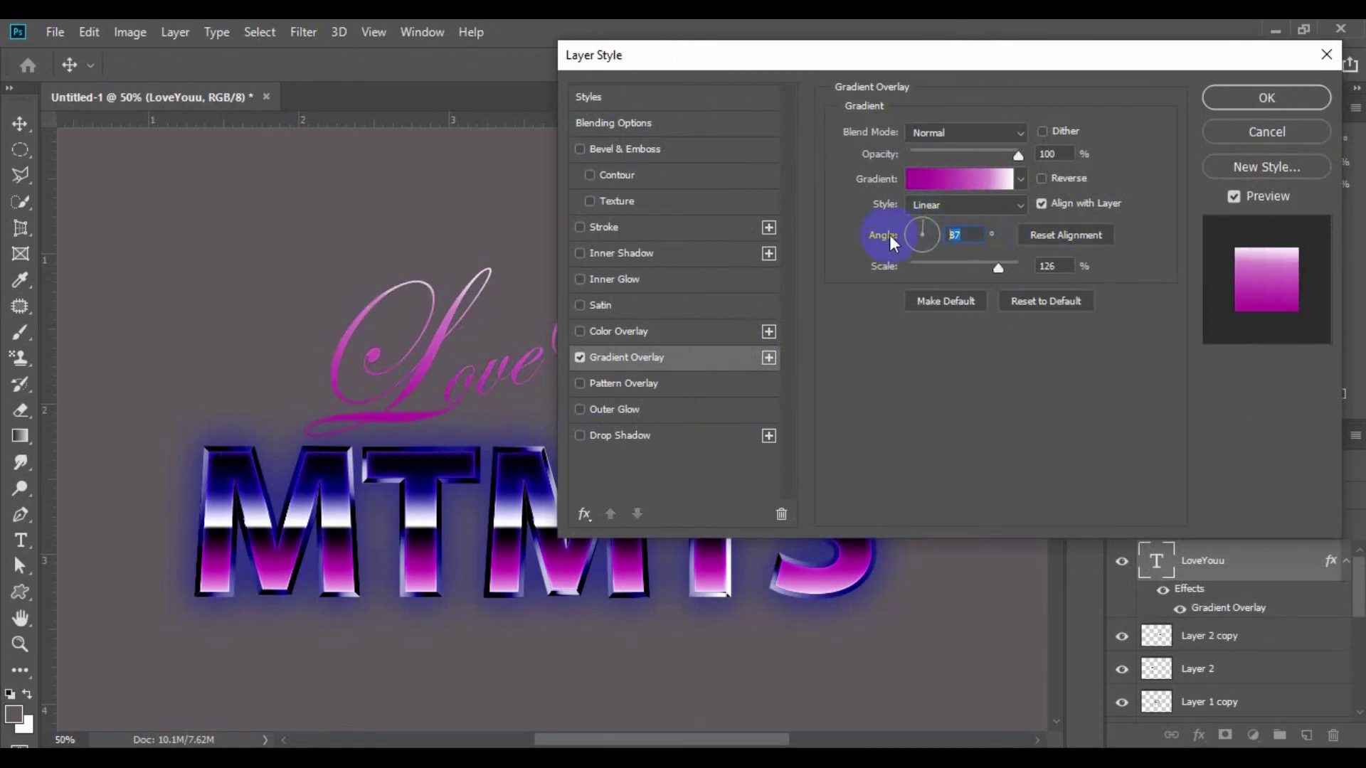
{"action": "type", "text": "90"}
Enable Bevel & Emboss on LoveYouu with Direction Down and 63% depth
{"action": "left_click", "coordinate": [579, 149]}
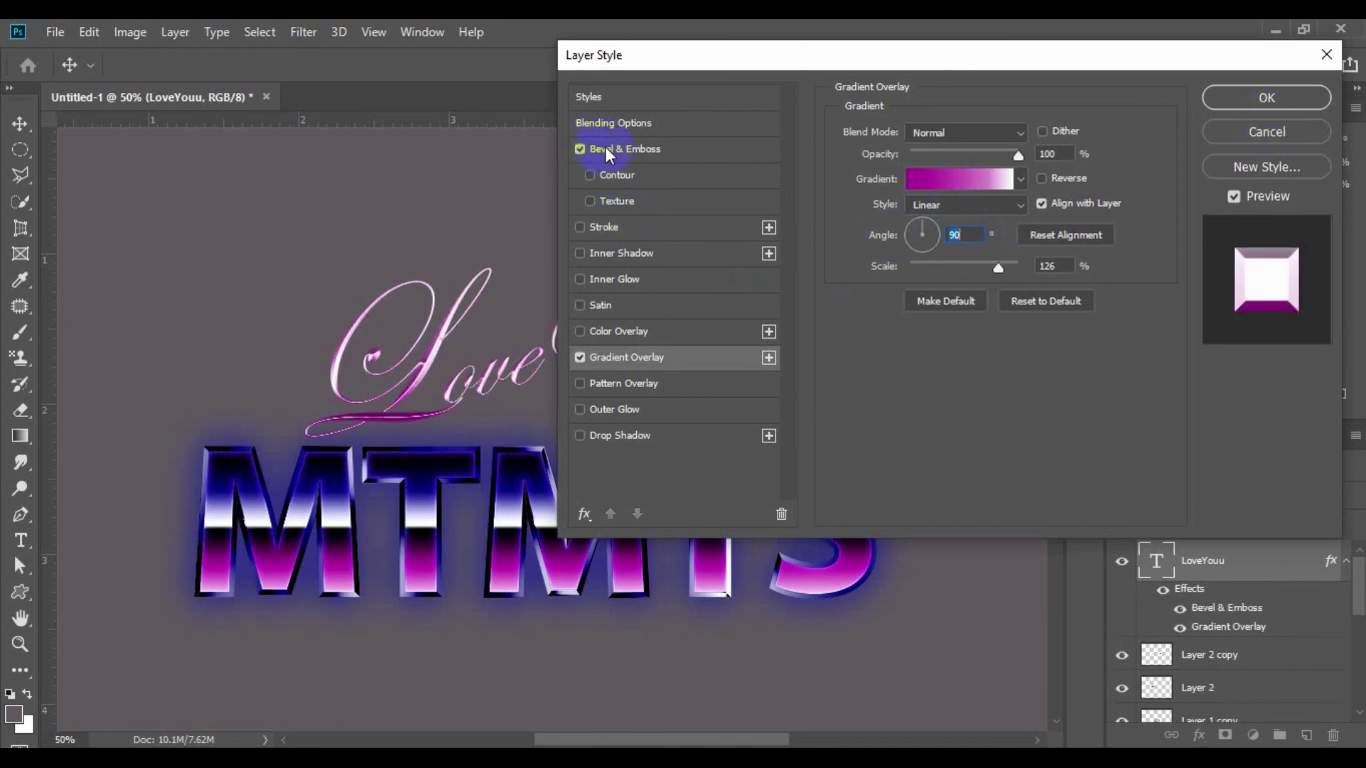
{"action": "left_click", "coordinate": [634, 148]}
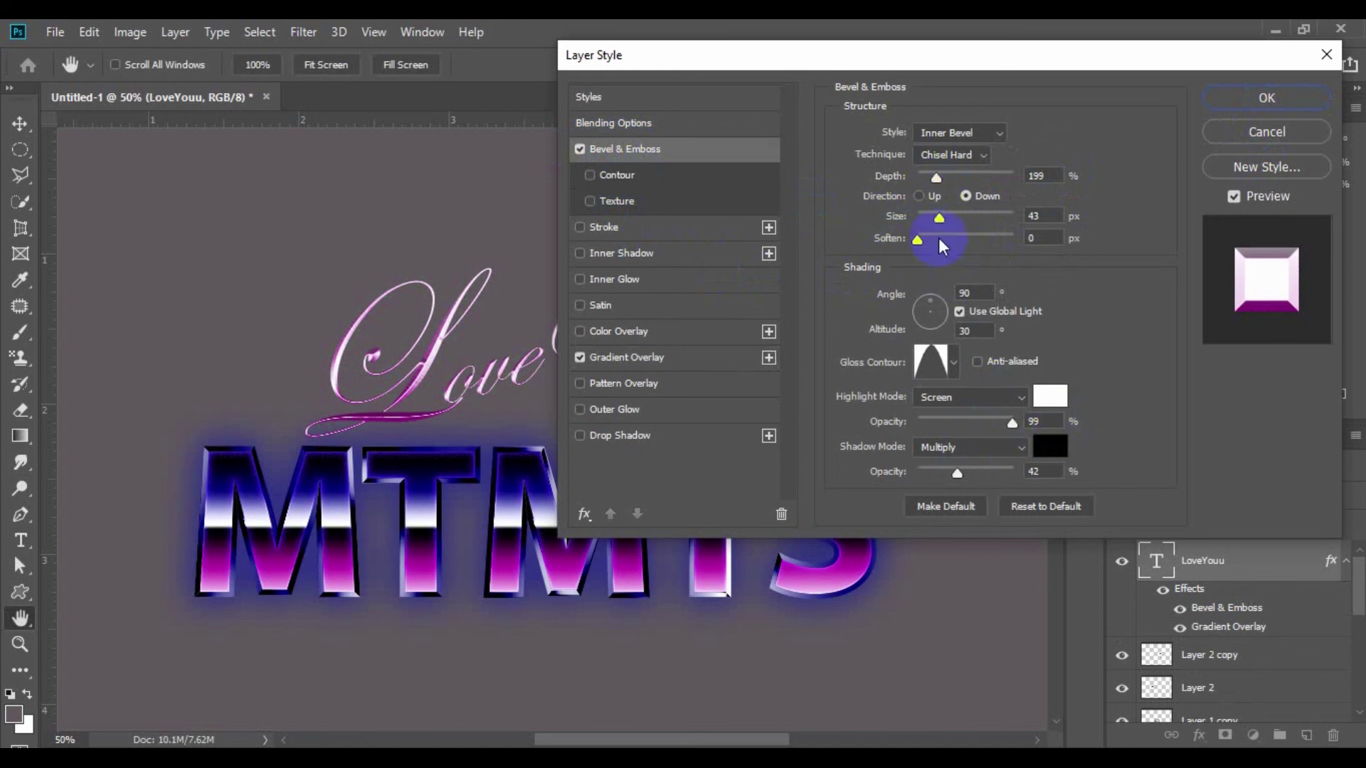
{"action": "left_click", "coordinate": [920, 196]}
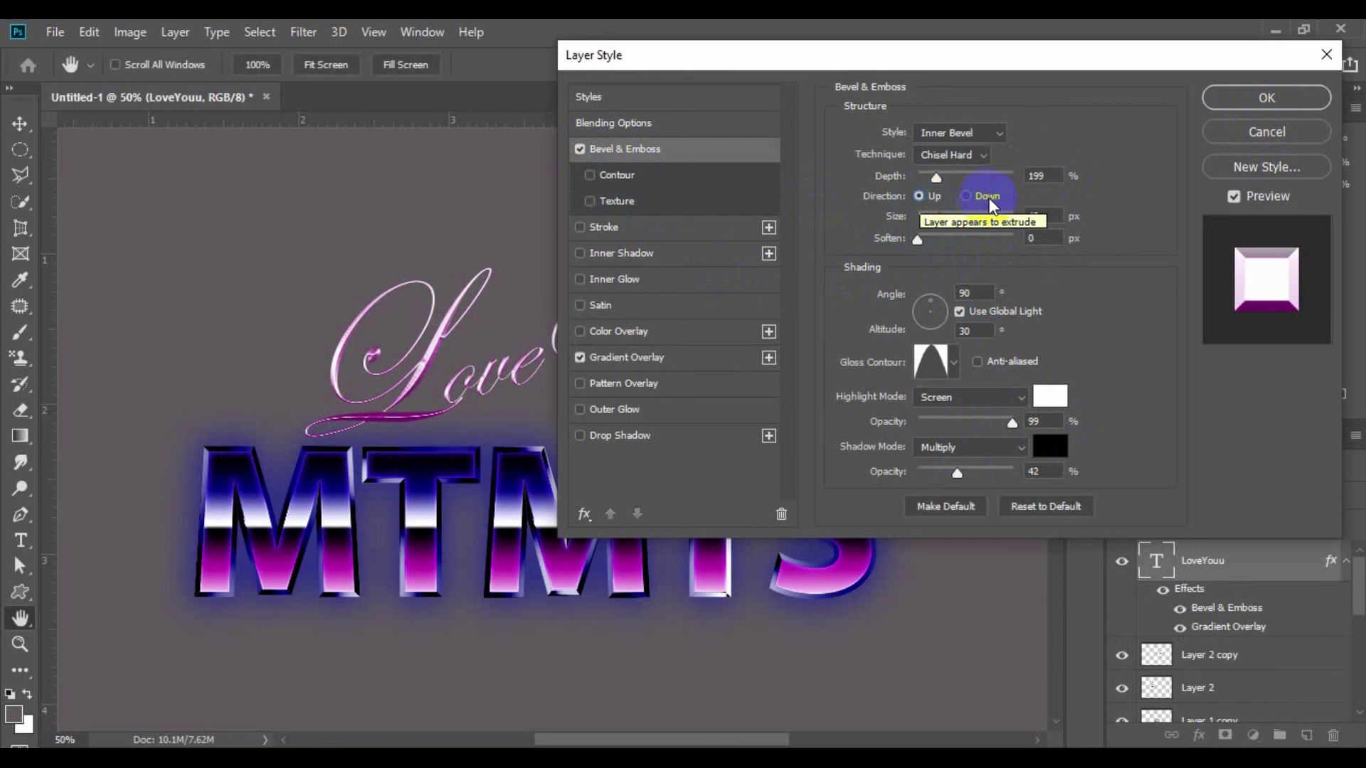
{"action": "left_click", "coordinate": [964, 196]}
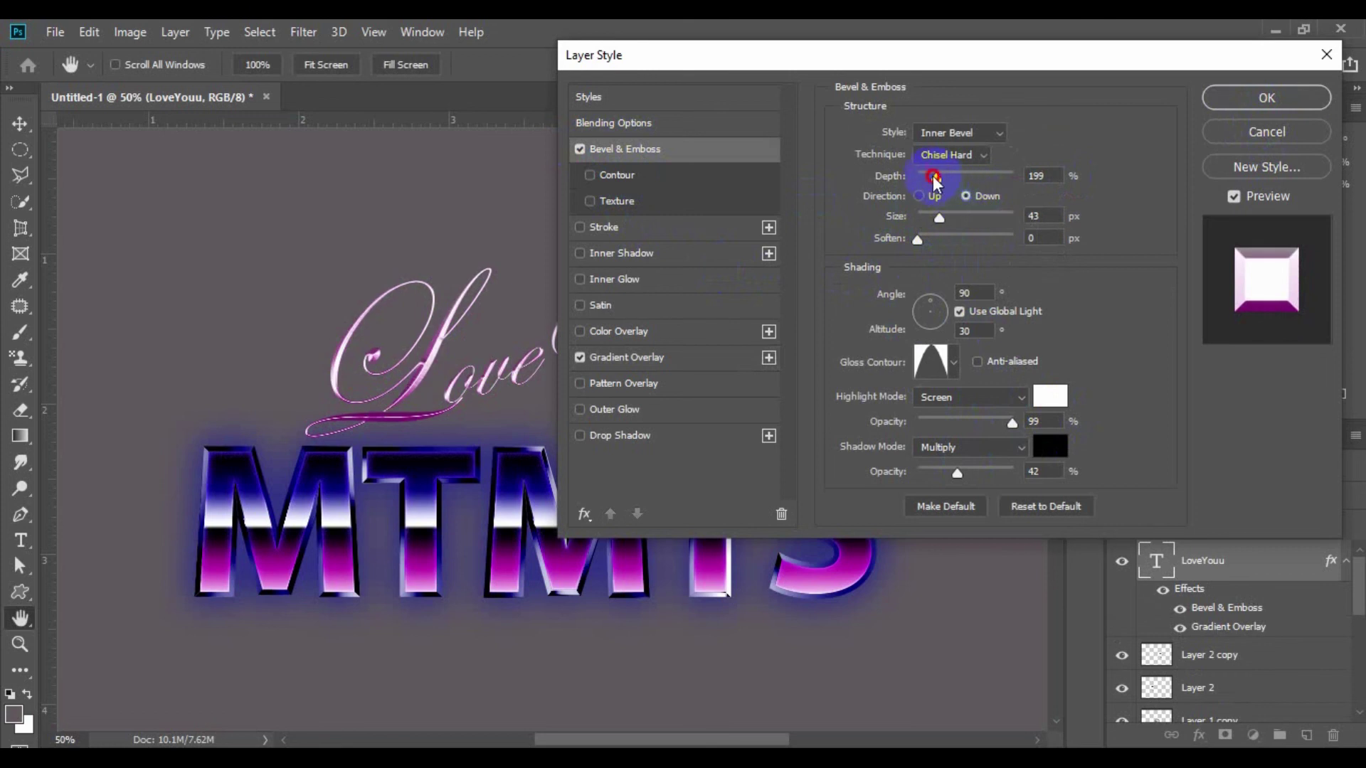
{"action": "left_click_drag", "start_coordinate": [936, 177], "coordinate": [914, 177]}
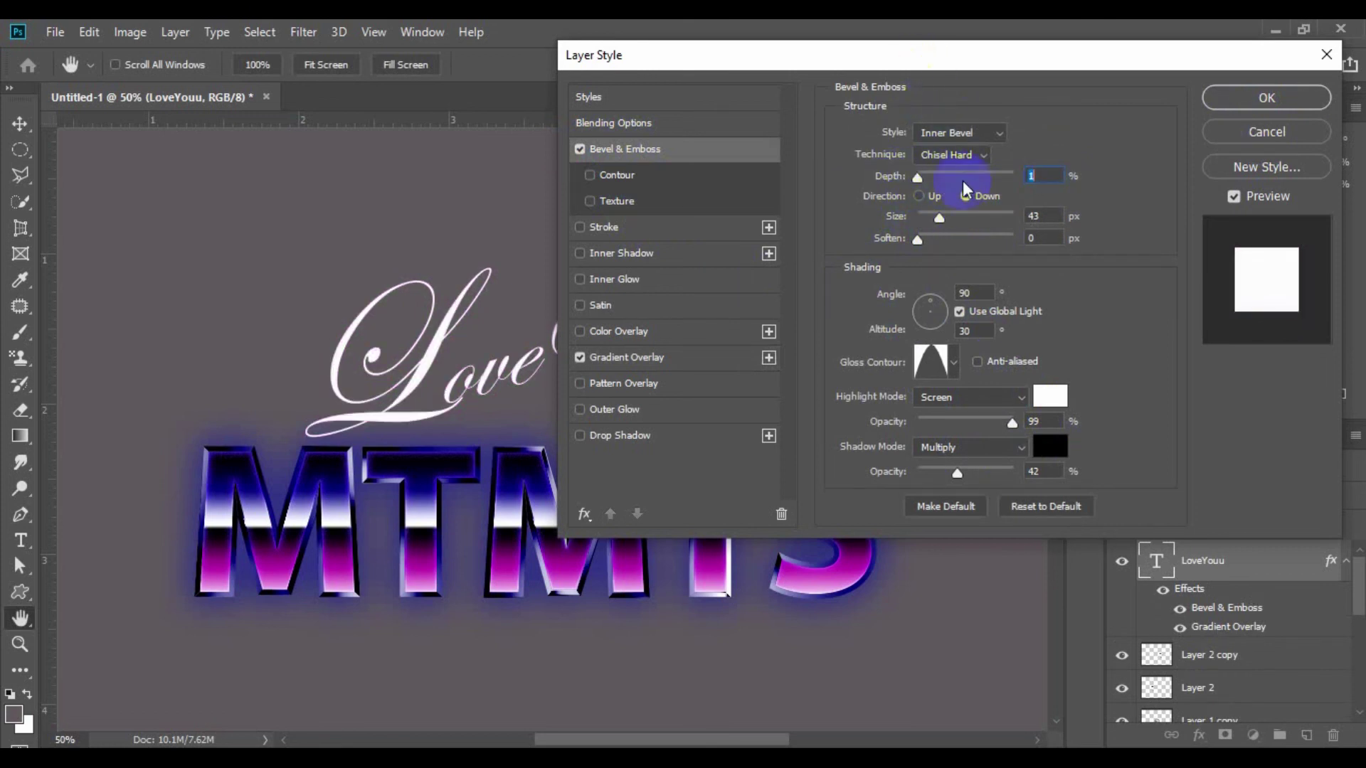
{"action": "mouse_move", "coordinate": [916, 176]}
{"action": "left_mouse_down"}
{"action": "mouse_move", "coordinate": [937, 178]}
{"action": "mouse_move", "coordinate": [922, 178]}
{"action": "left_mouse_up"}
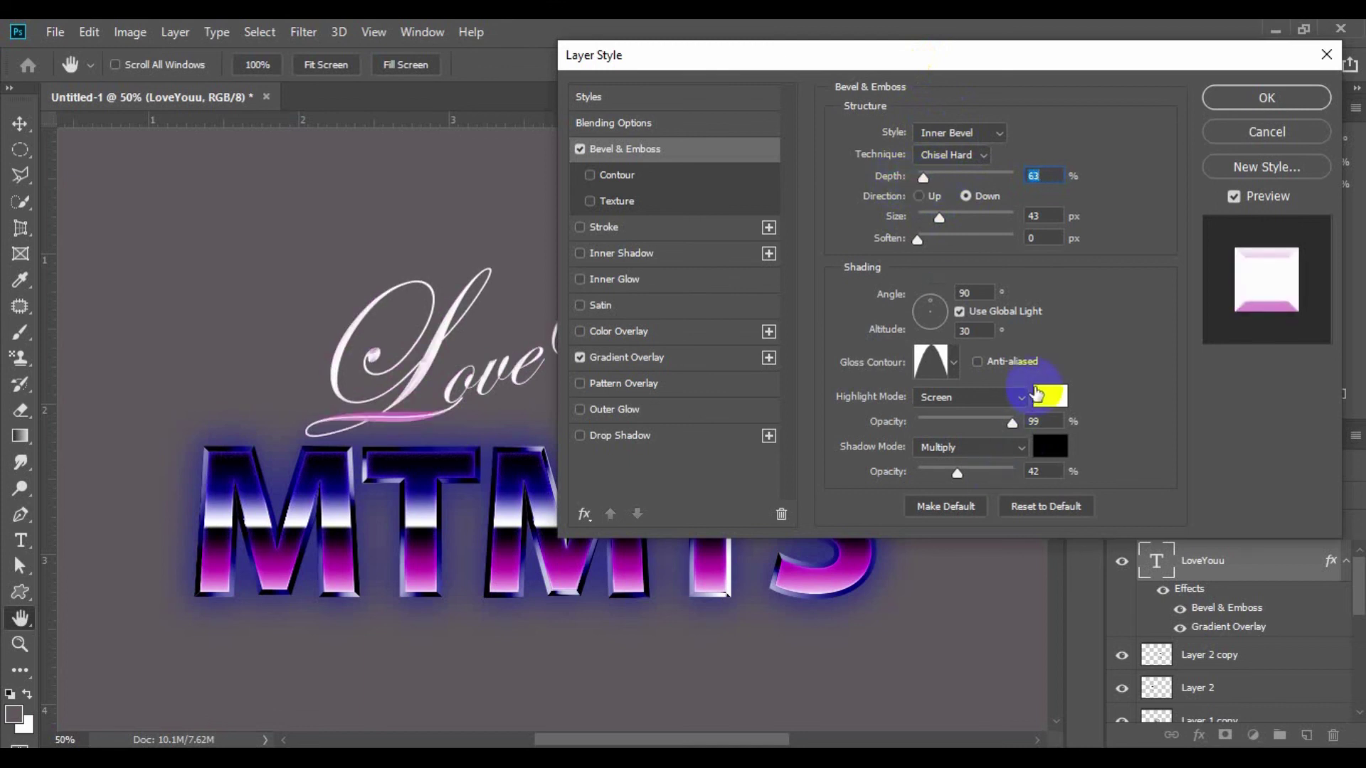
Apply the Linear gloss contour and begin choosing the bevel highlight colour
{"action": "left_click", "coordinate": [955, 365]}
{"action": "left_click", "coordinate": [898, 405]}
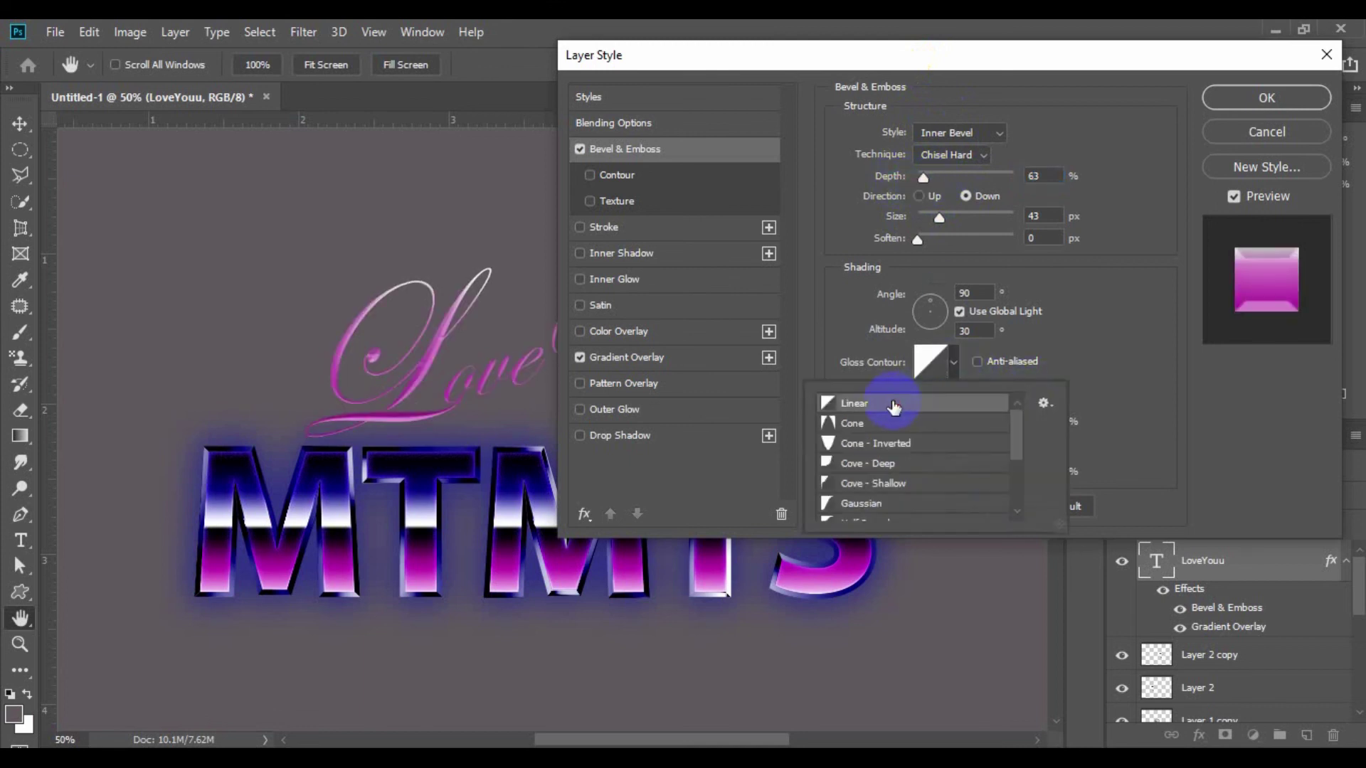
{"action": "double_click", "coordinate": [985, 331]}
{"action": "left_click", "coordinate": [1078, 323]}
{"action": "left_click", "coordinate": [1047, 394]}
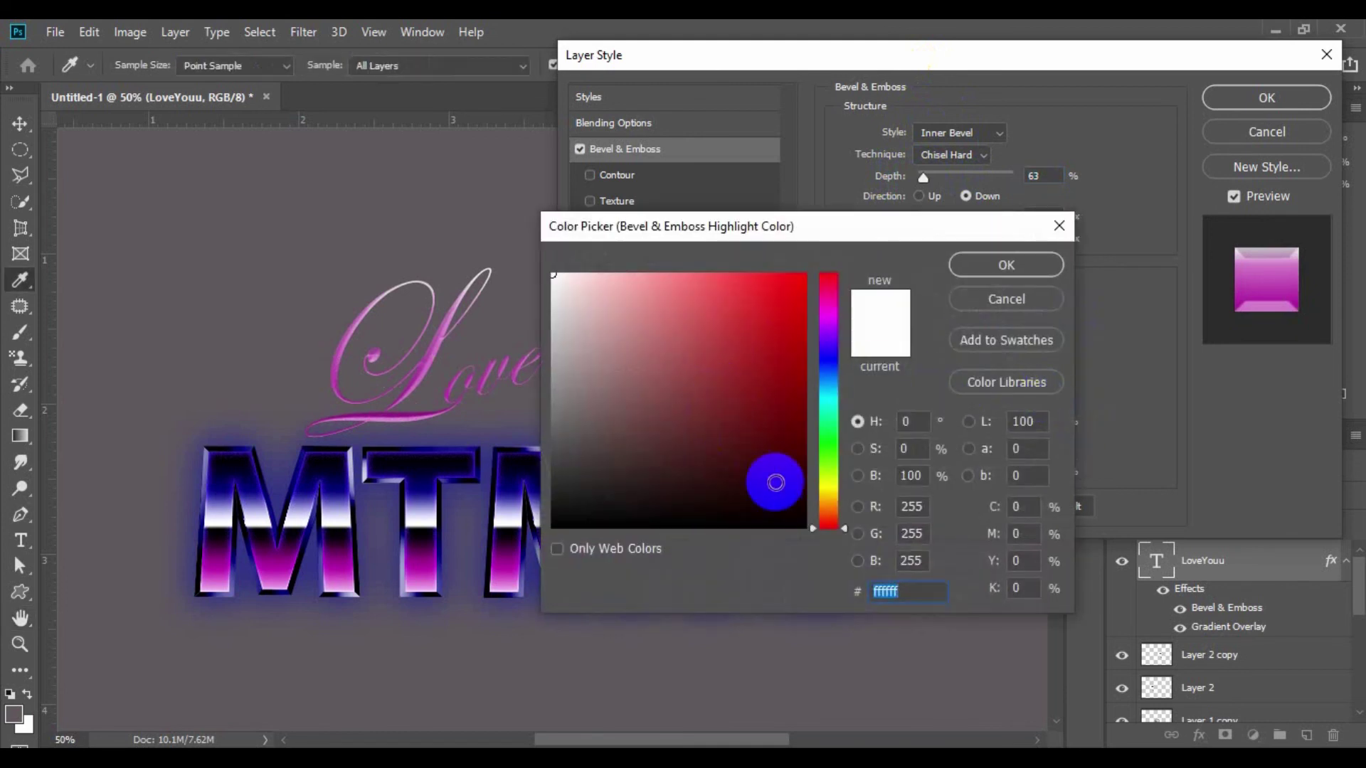
Set the bevel highlight colour to a golden yellow
{"action": "left_click", "coordinate": [829, 495]}
{"action": "mouse_move", "coordinate": [774, 481]}
{"action": "left_mouse_down"}
{"action": "mouse_move", "coordinate": [785, 395]}
{"action": "mouse_move", "coordinate": [736, 288]}
{"action": "left_mouse_up"}
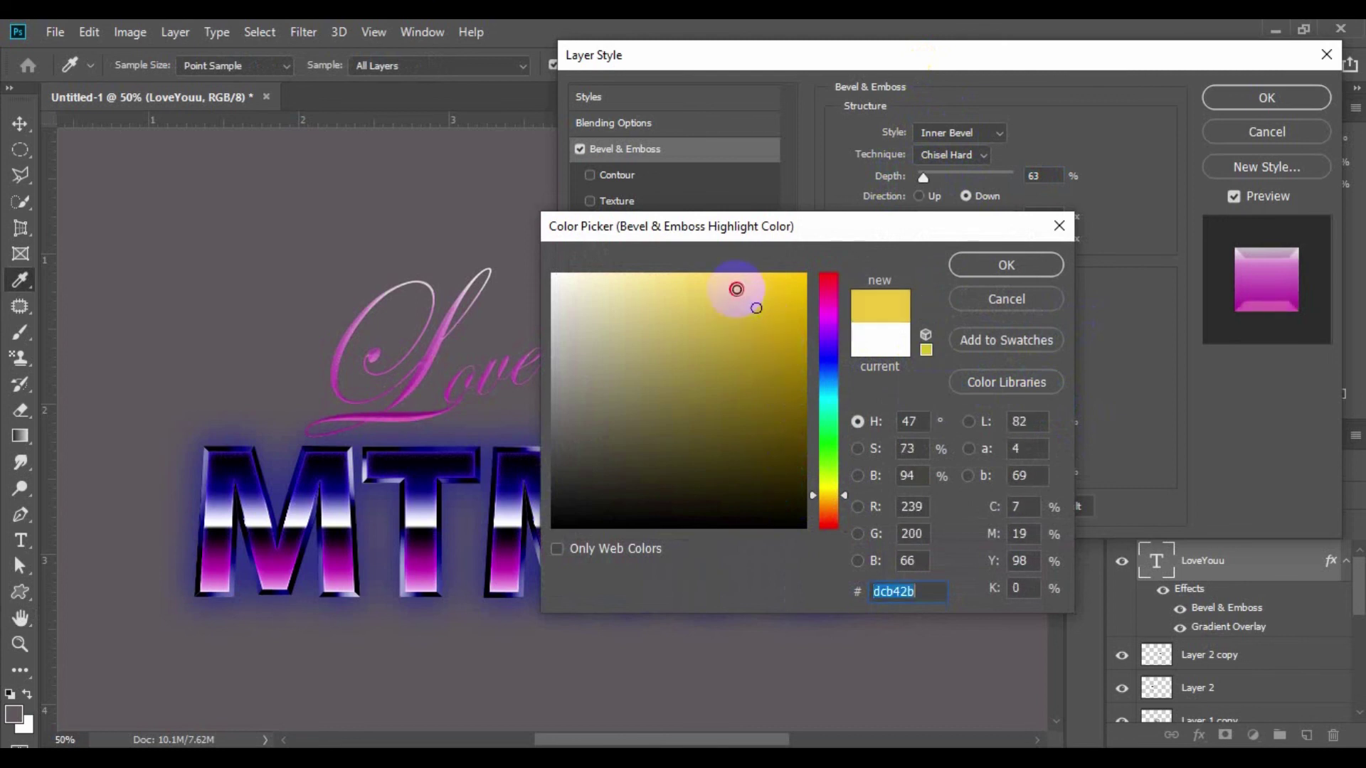
{"action": "left_click", "coordinate": [771, 281]}
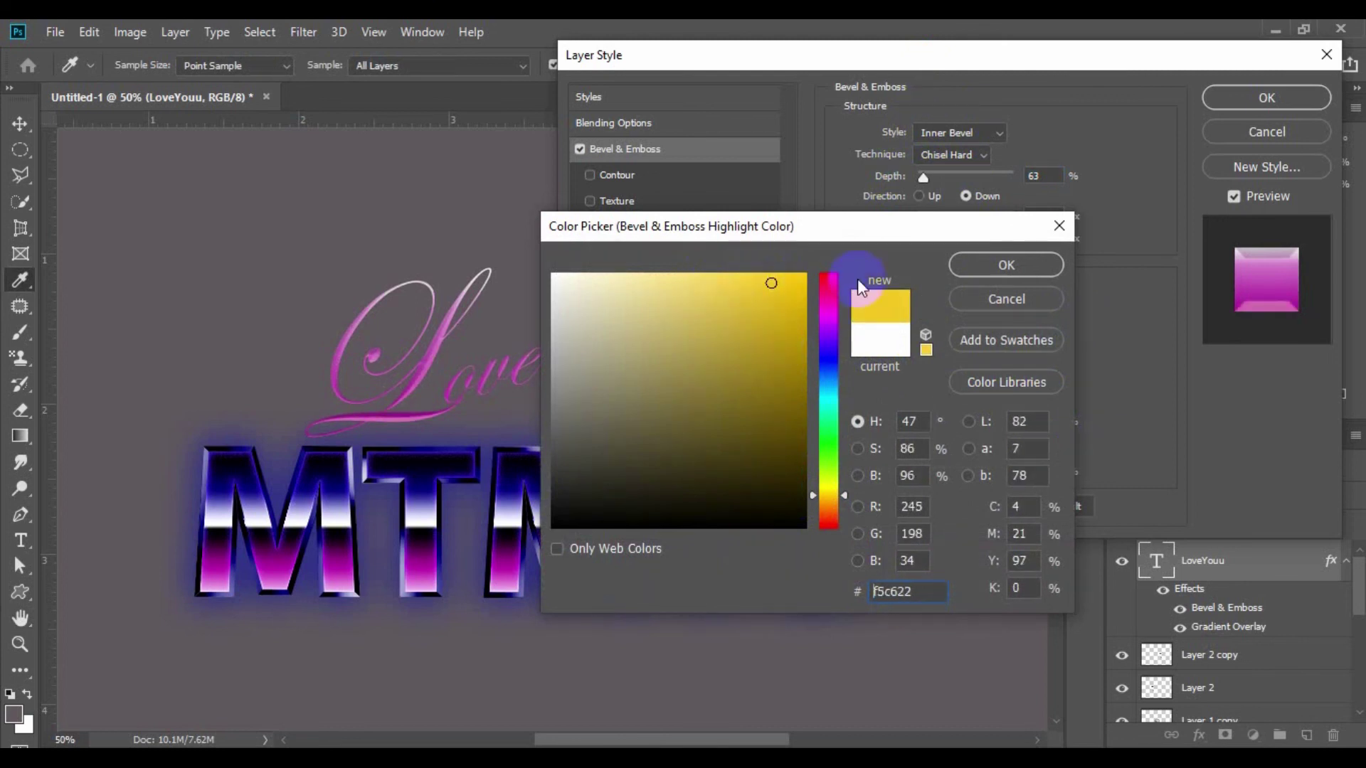
{"action": "left_click", "coordinate": [1006, 265]}
Set the bevel shadow colour to a dark, muted red
{"action": "left_click", "coordinate": [1043, 446]}
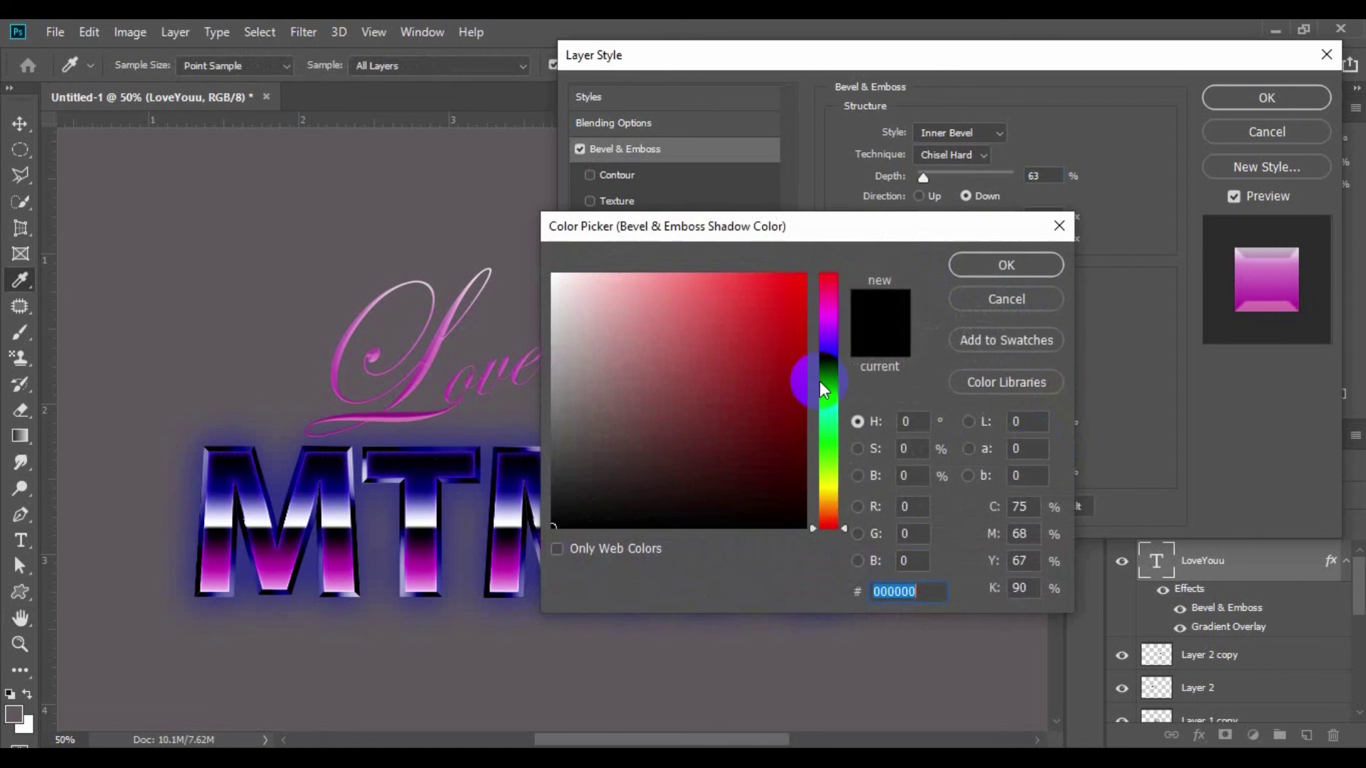
{"action": "left_click", "coordinate": [787, 360]}
{"action": "mouse_move", "coordinate": [760, 328]}
{"action": "left_mouse_down"}
{"action": "mouse_move", "coordinate": [586, 408]}
{"action": "mouse_move", "coordinate": [783, 473]}
{"action": "left_mouse_up"}
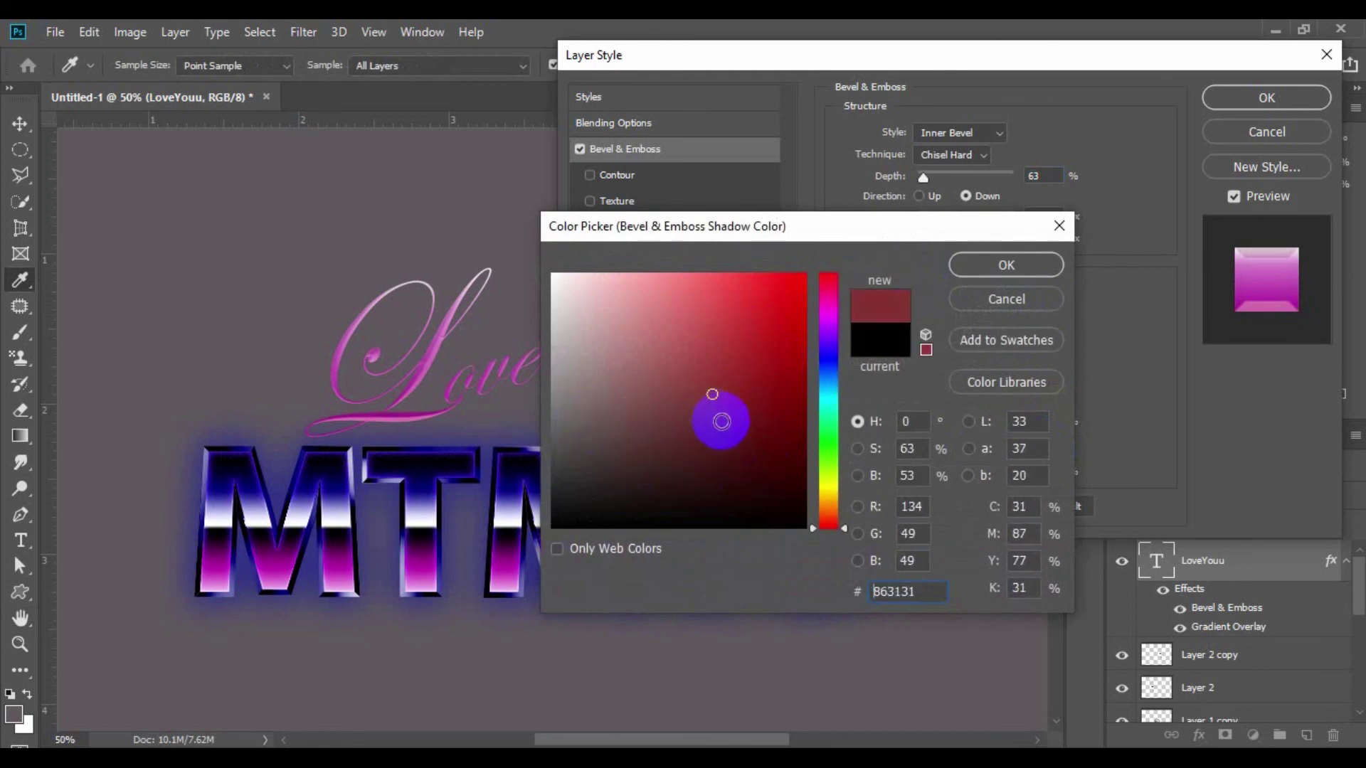
{"action": "left_click", "coordinate": [1004, 268]}
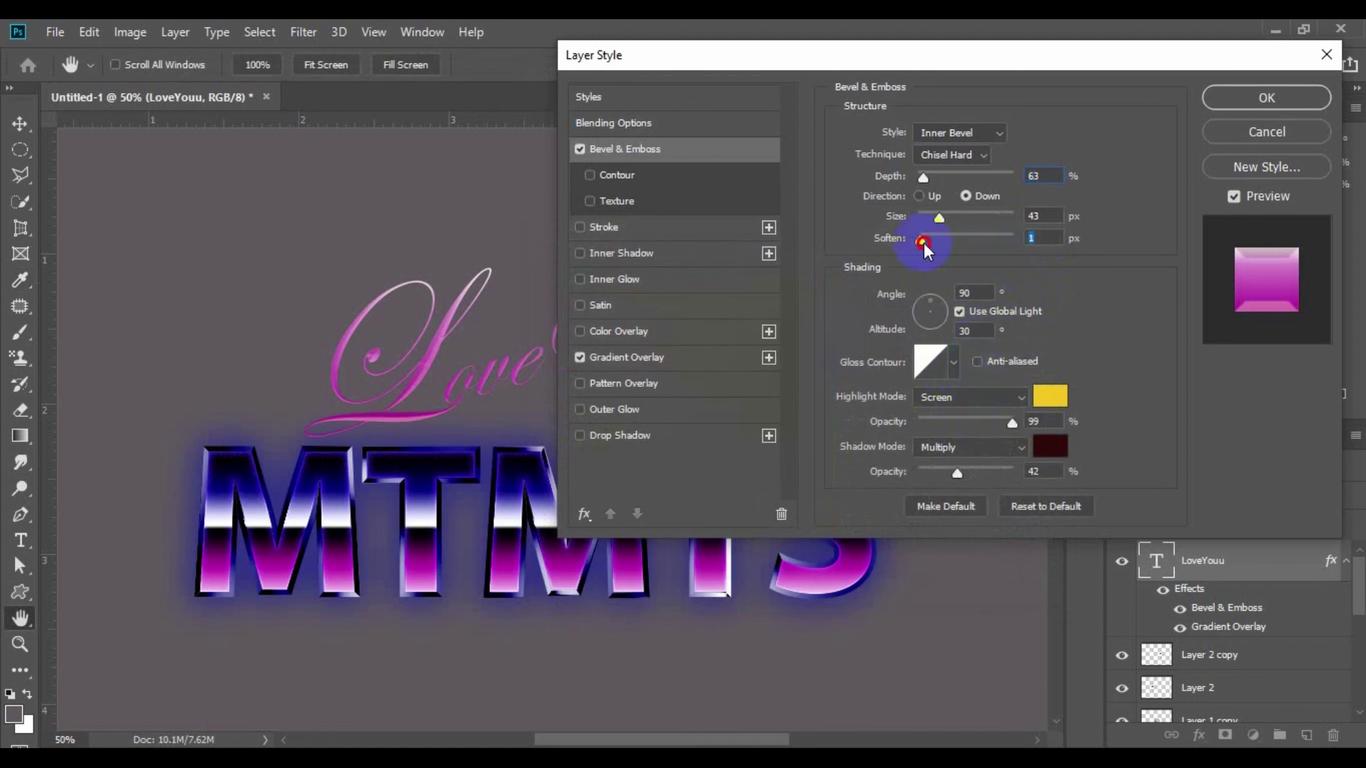
Increase bevel softening and toggle Direction to Up, then back to Down
{"action": "left_click_drag", "start_coordinate": [924, 242], "coordinate": [999, 236]}
{"action": "mouse_move", "coordinate": [1049, 54]}
{"action": "left_mouse_down"}
{"action": "mouse_move", "coordinate": [1053, 345]}
{"action": "mouse_move", "coordinate": [1058, 145]}
{"action": "left_mouse_up"}
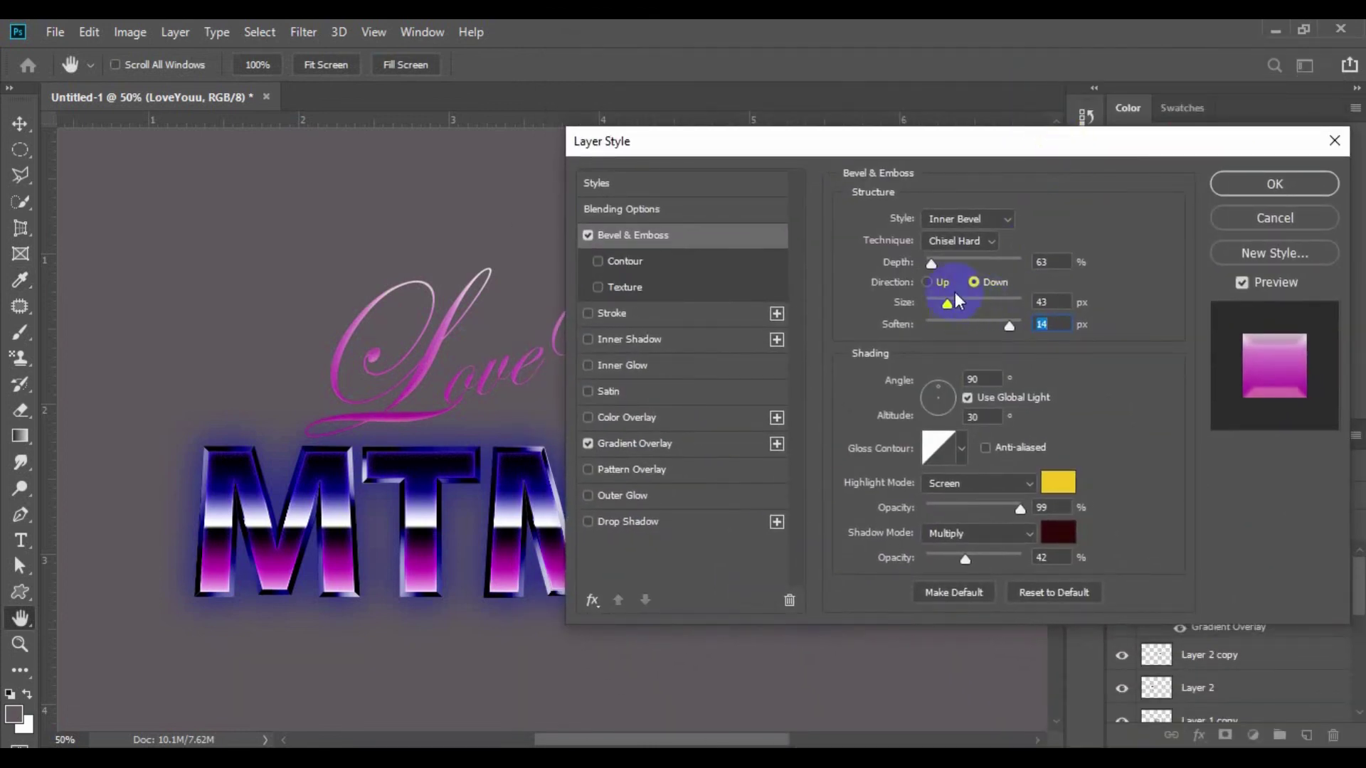
{"action": "left_click", "coordinate": [928, 282]}
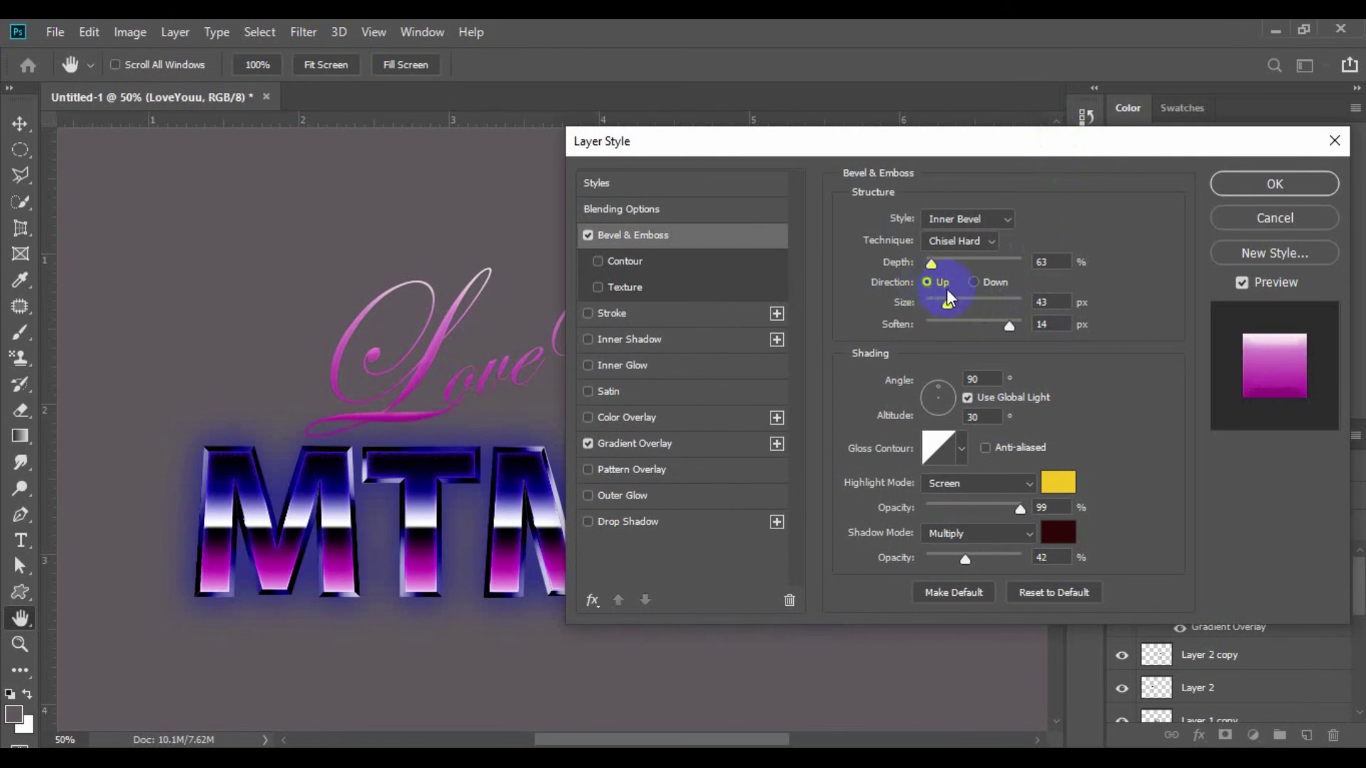
{"action": "left_click", "coordinate": [973, 282]}
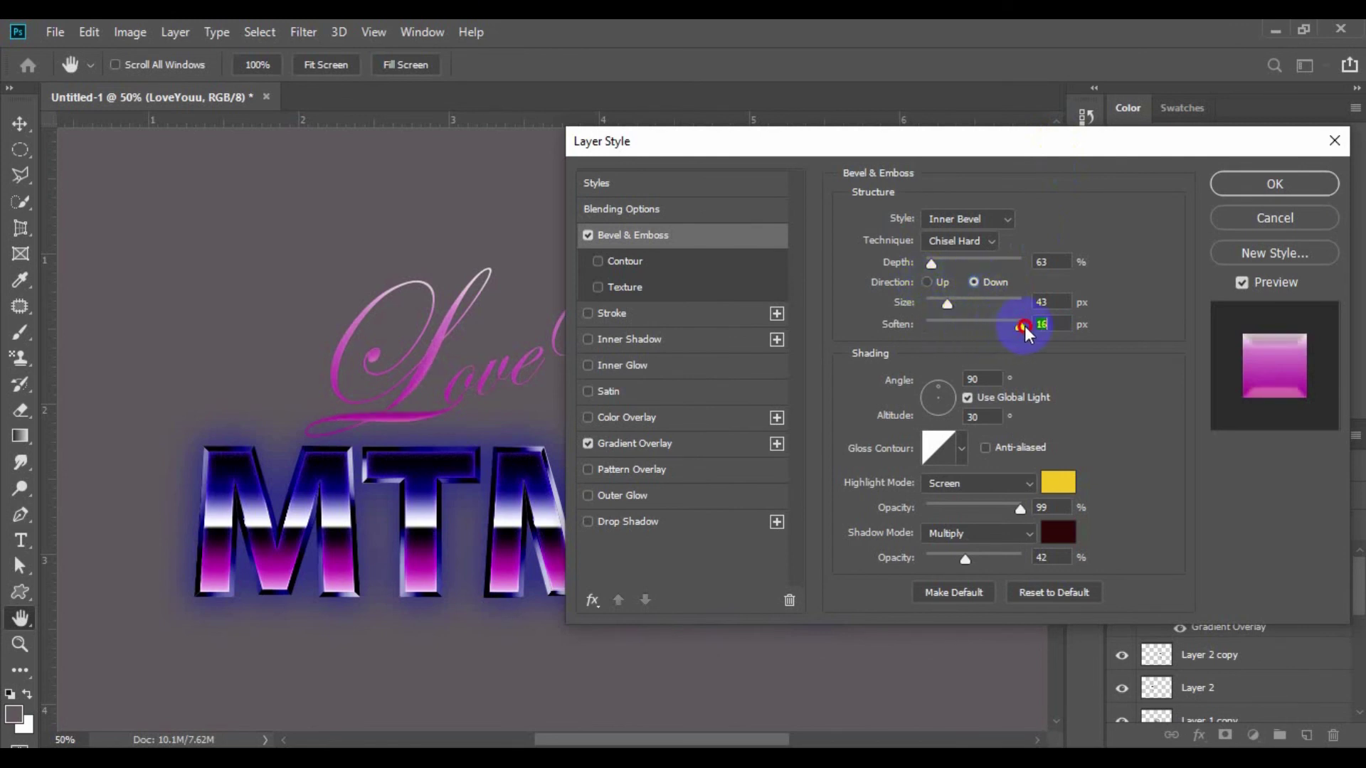
Push Soften to its 16 px maximum and enlarge the bevel Size to 120 px
{"action": "left_click_drag", "start_coordinate": [1010, 327], "coordinate": [1022, 327]}
{"action": "type", "text": "20"}
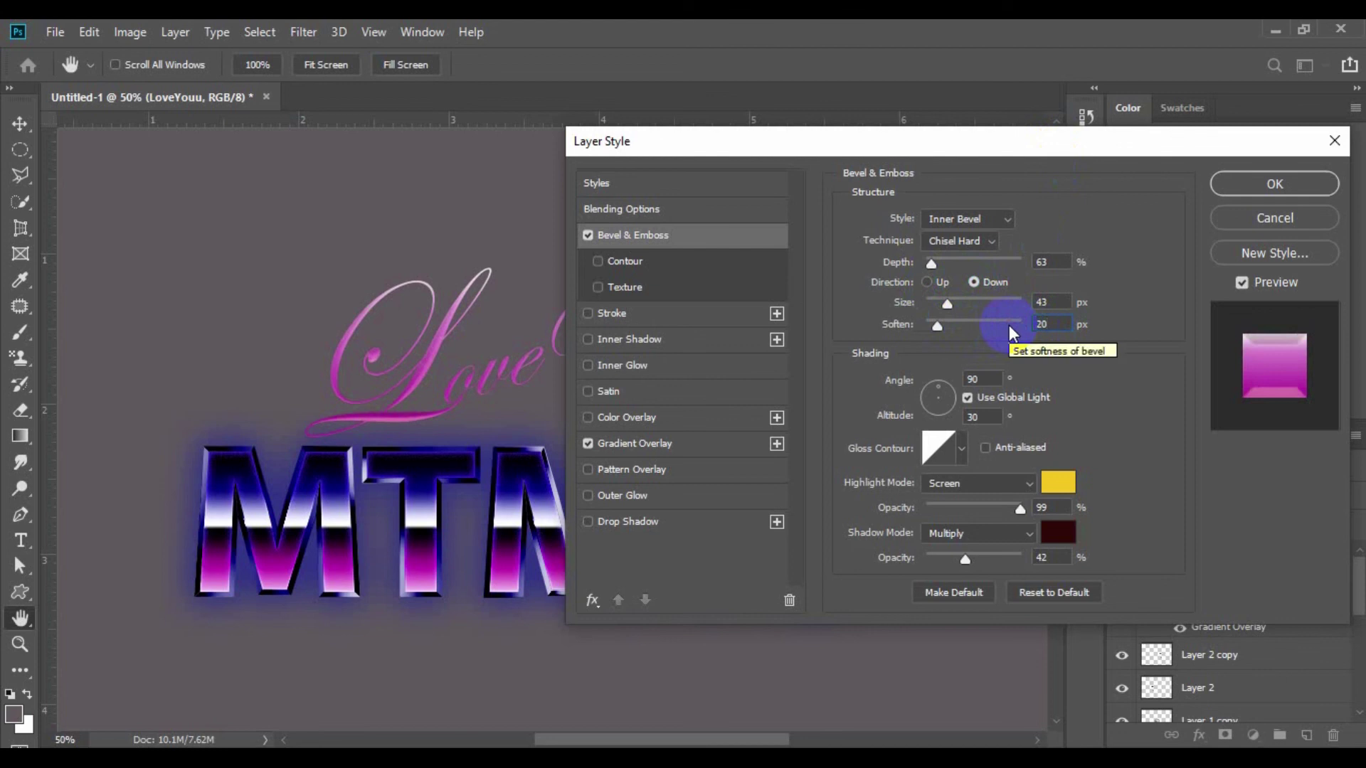
{"action": "key", "text": "Return"}
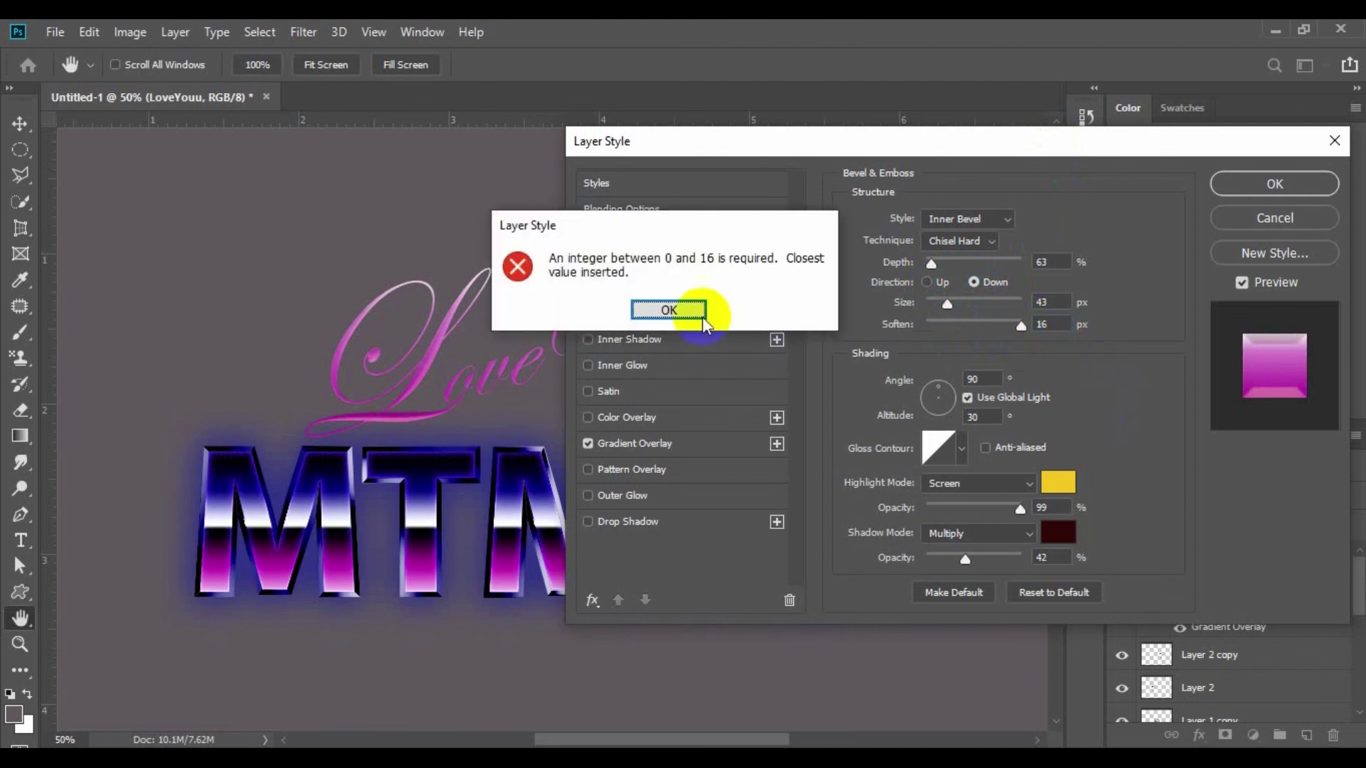
{"action": "left_click", "coordinate": [702, 317]}
{"action": "mouse_move", "coordinate": [947, 304]}
{"action": "left_mouse_down"}
{"action": "mouse_move", "coordinate": [972, 302]}
{"action": "mouse_move", "coordinate": [918, 310]}
{"action": "mouse_move", "coordinate": [968, 297]}
{"action": "left_mouse_up"}
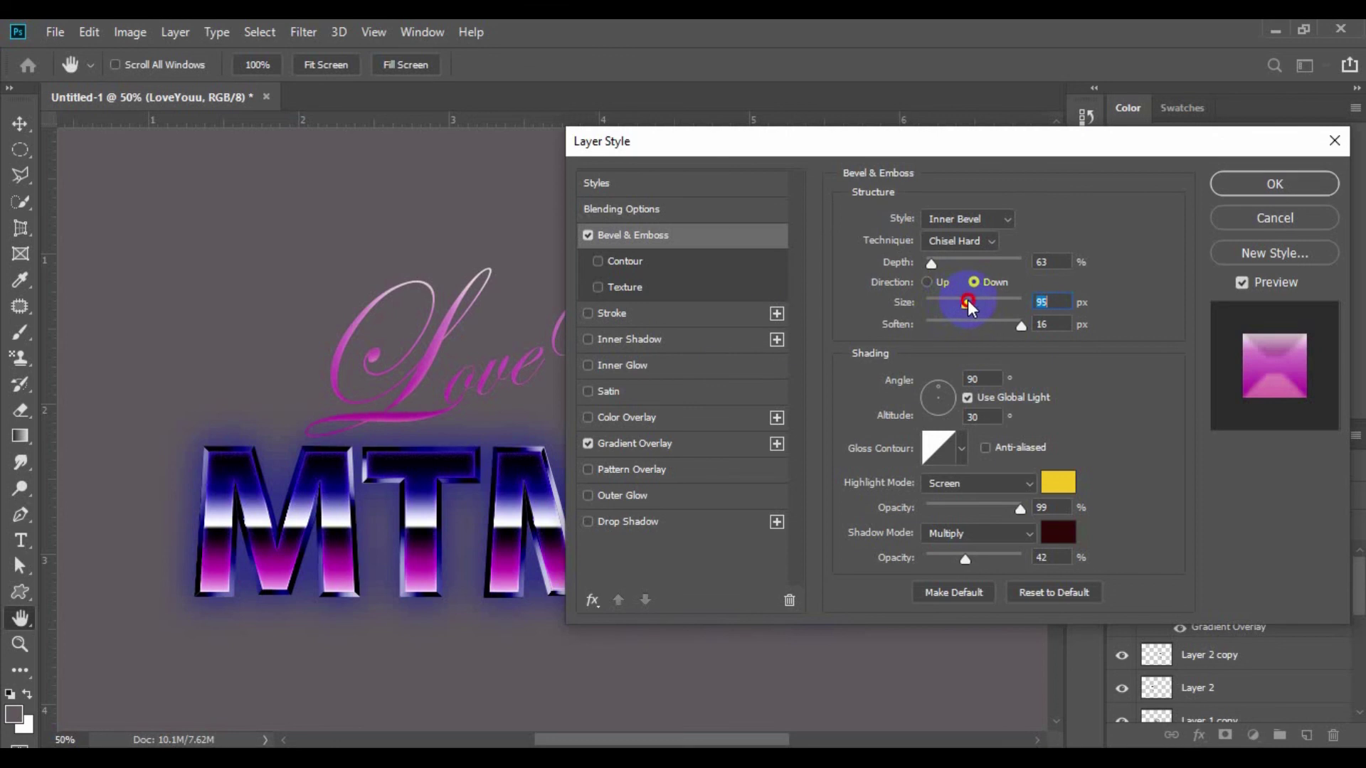
{"action": "left_click_drag", "start_coordinate": [968, 301], "coordinate": [976, 301]}
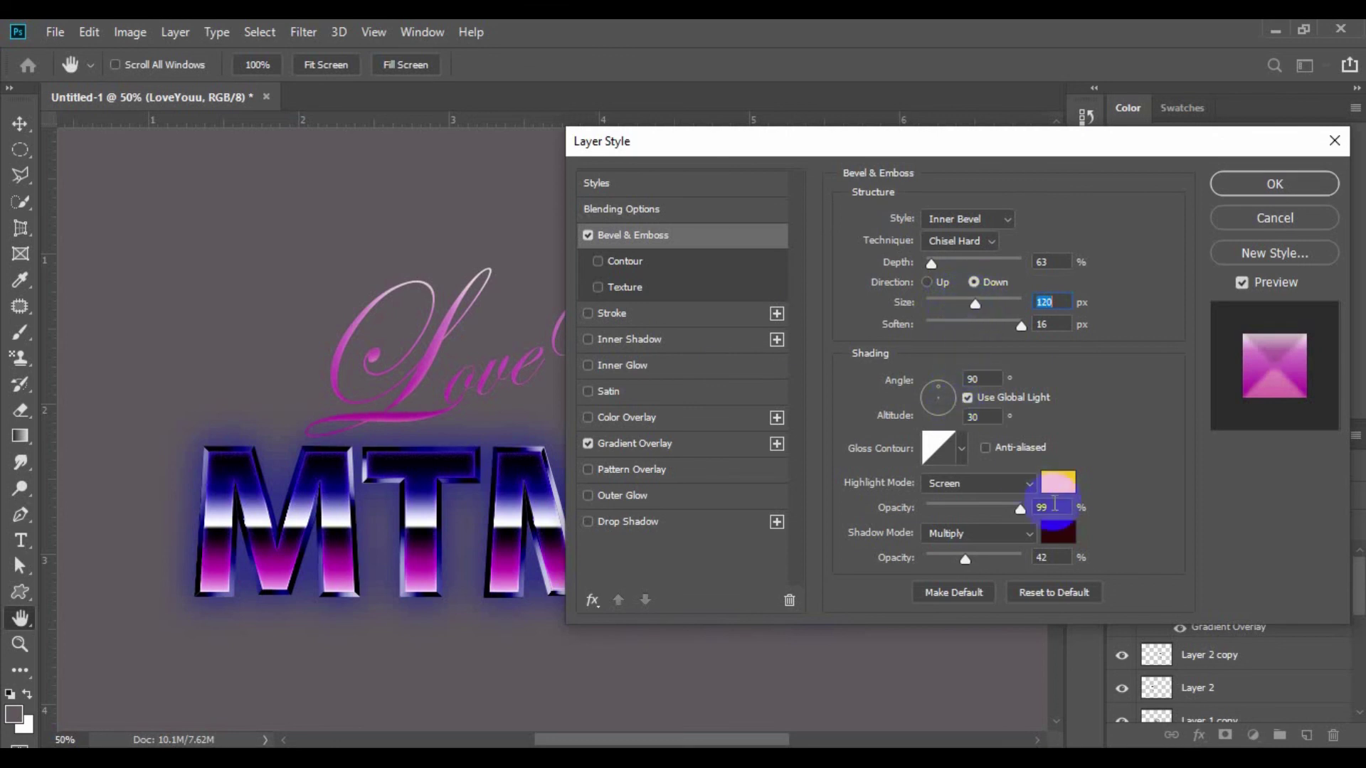
Make the bevel highlight a near-black navy and lower its opacity
{"action": "left_click_drag", "start_coordinate": [977, 139], "coordinate": [1073, 76]}
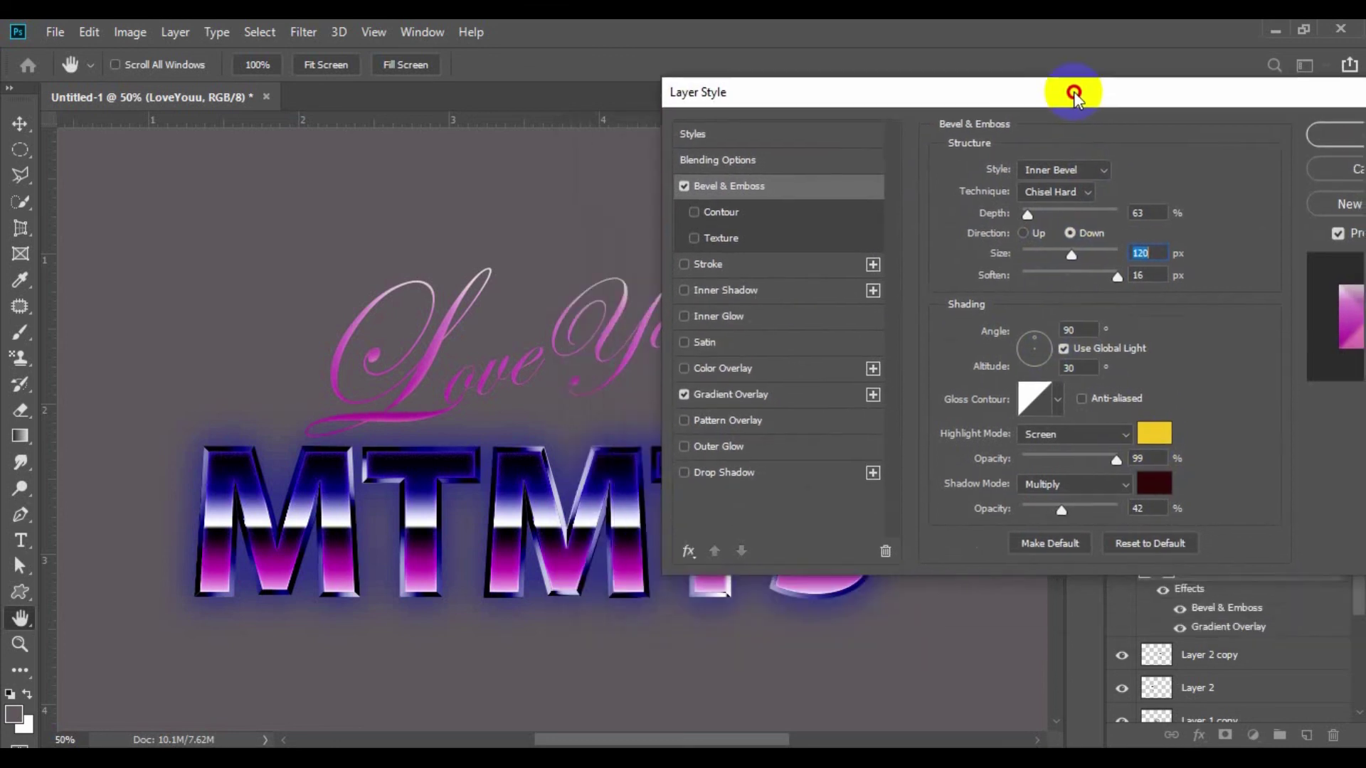
{"action": "left_click", "coordinate": [1154, 421]}
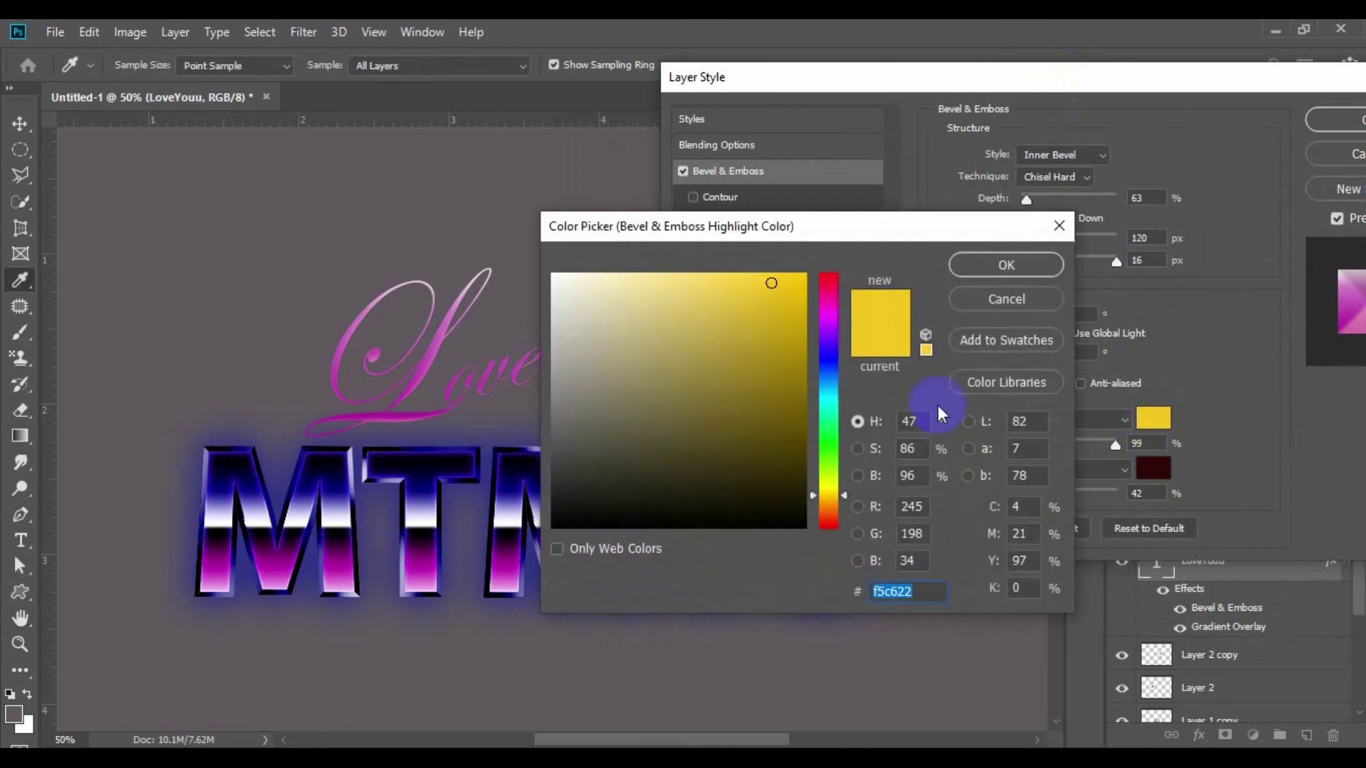
{"action": "left_click_drag", "start_coordinate": [831, 286], "coordinate": [830, 374]}
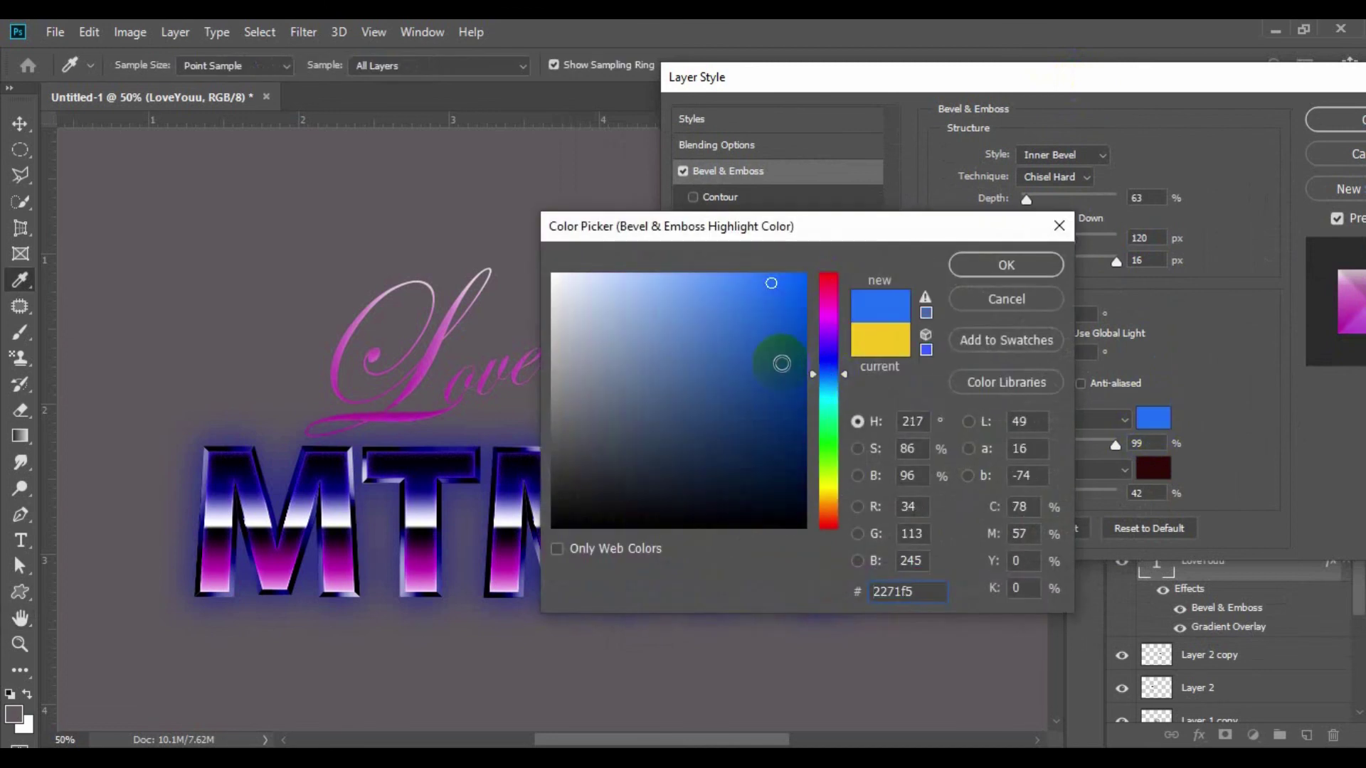
{"action": "left_click_drag", "start_coordinate": [782, 364], "coordinate": [784, 510]}
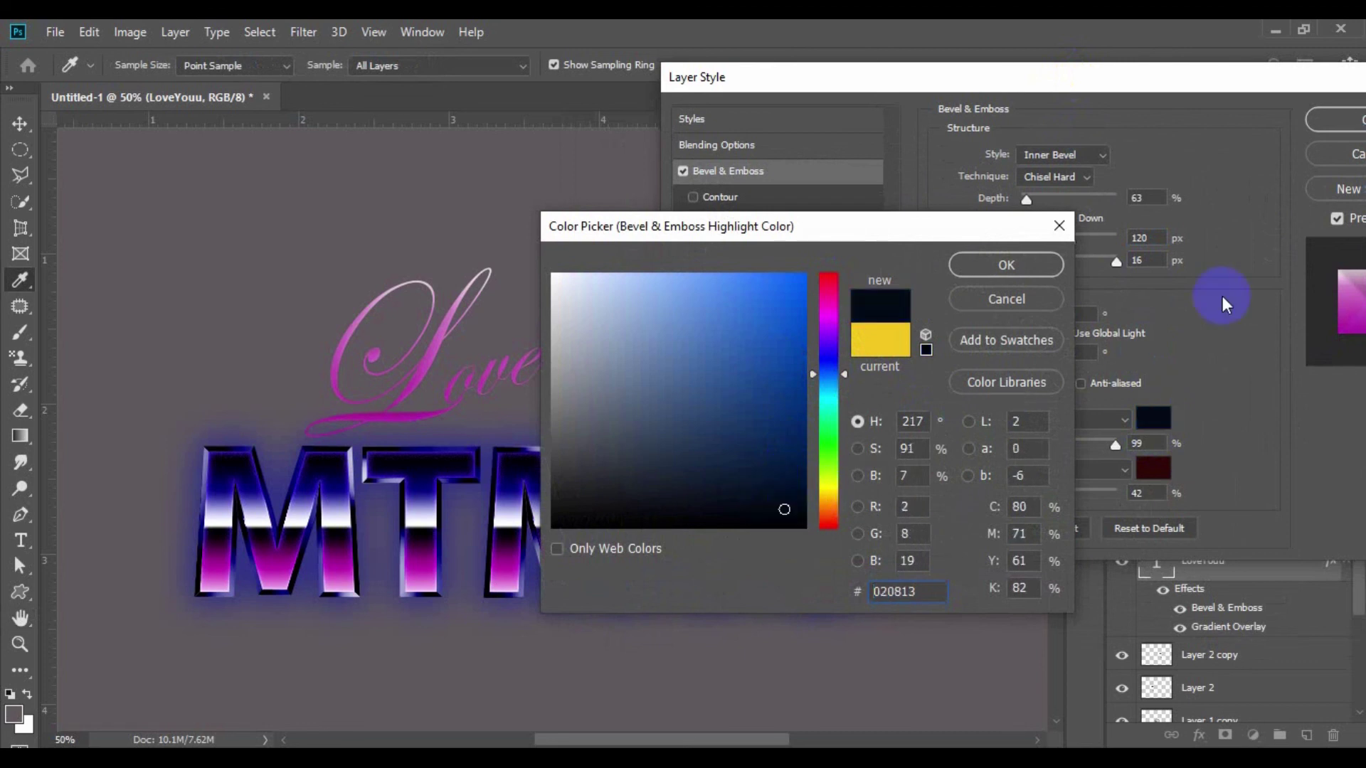
{"action": "left_click", "coordinate": [1025, 265]}
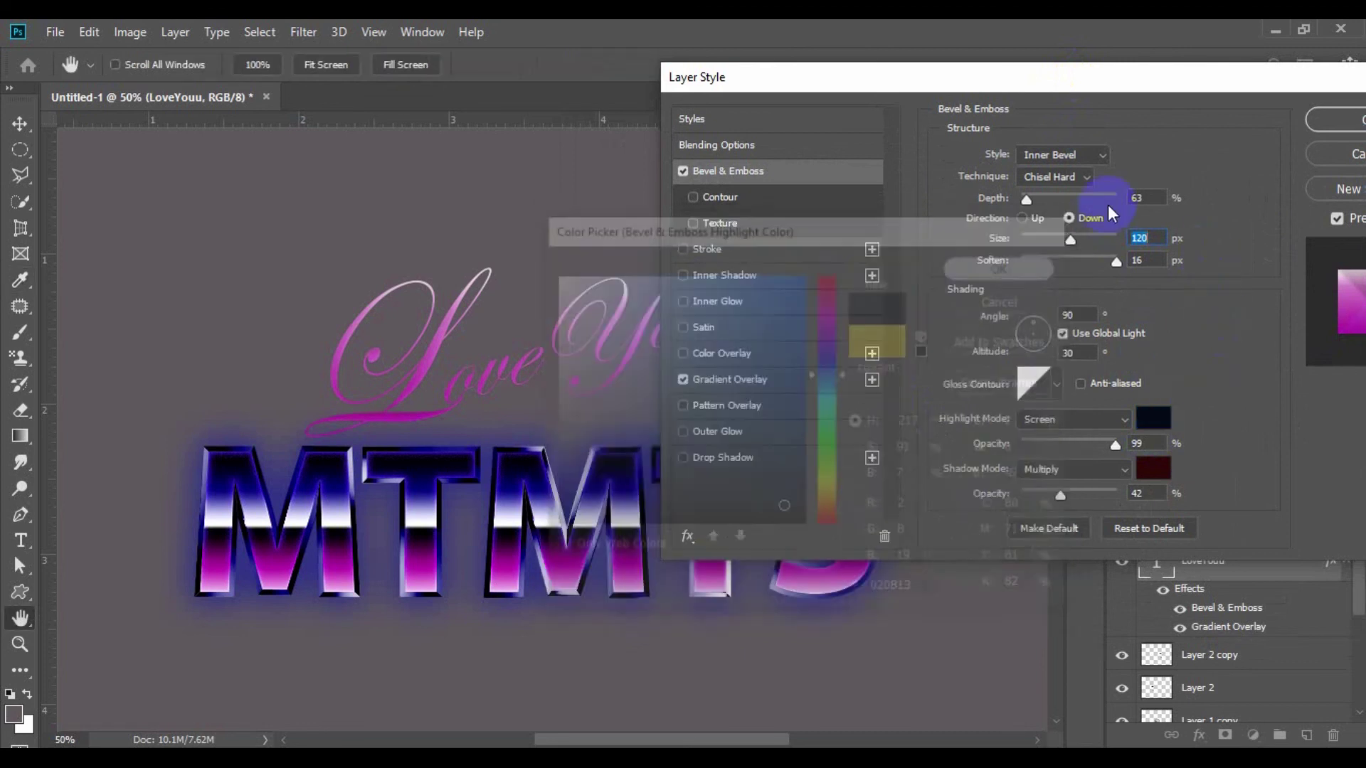
{"action": "left_click_drag", "start_coordinate": [1113, 78], "coordinate": [1060, 76]}
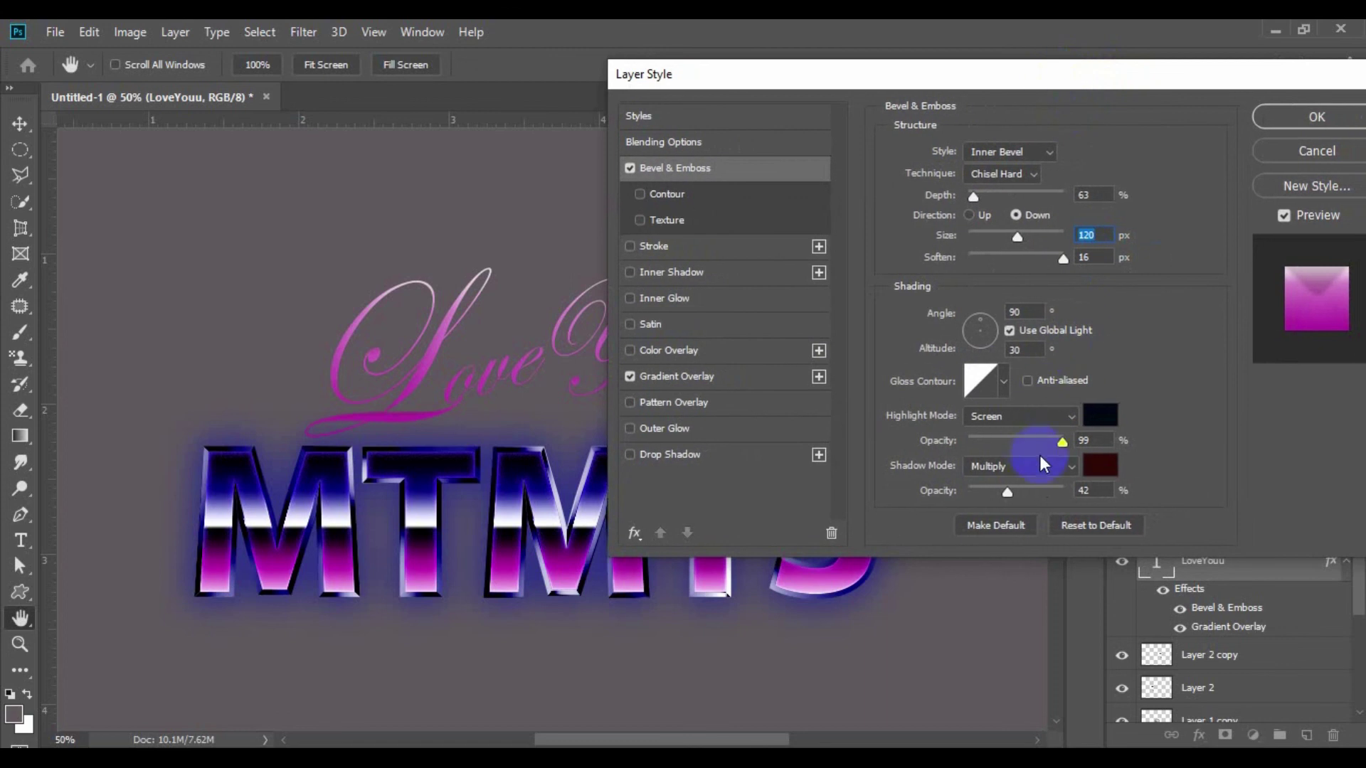
{"action": "left_click_drag", "start_coordinate": [1064, 442], "coordinate": [971, 444]}
Try the Cone gloss contour, then revert it to Linear
{"action": "left_click", "coordinate": [1003, 381]}
{"action": "left_click", "coordinate": [962, 447]}
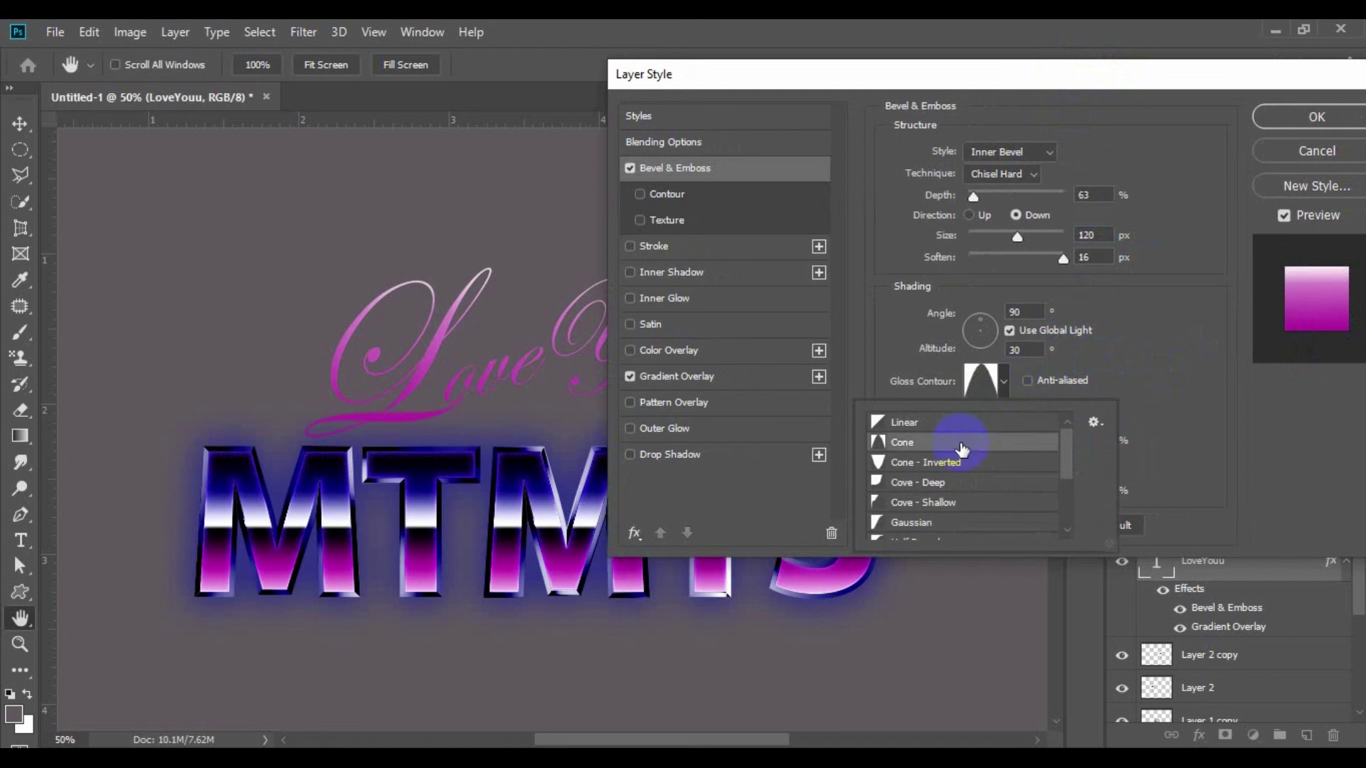
{"action": "left_click", "coordinate": [1001, 388]}
{"action": "left_click", "coordinate": [1004, 384]}
{"action": "left_click", "coordinate": [925, 422]}
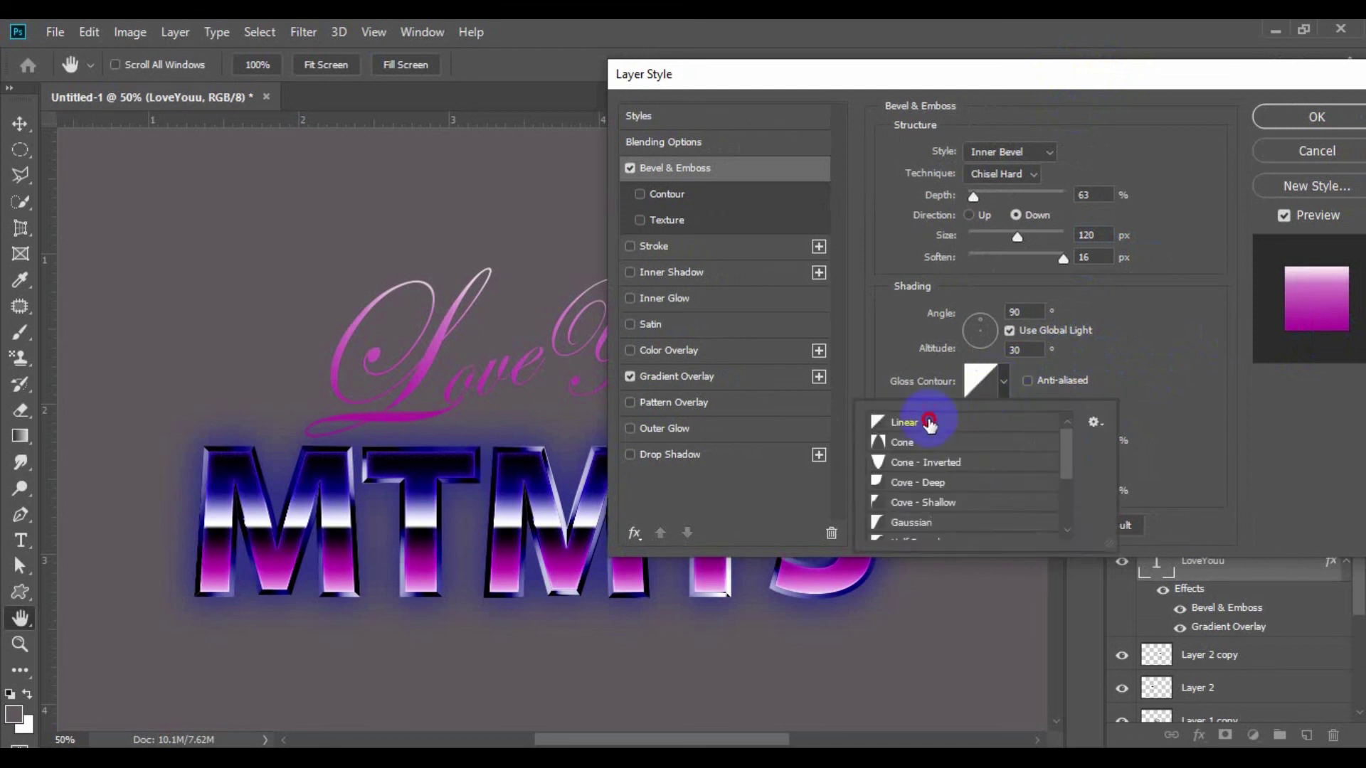
Set the bevel shadow colour to a bright red
{"action": "left_click", "coordinate": [1270, 431]}
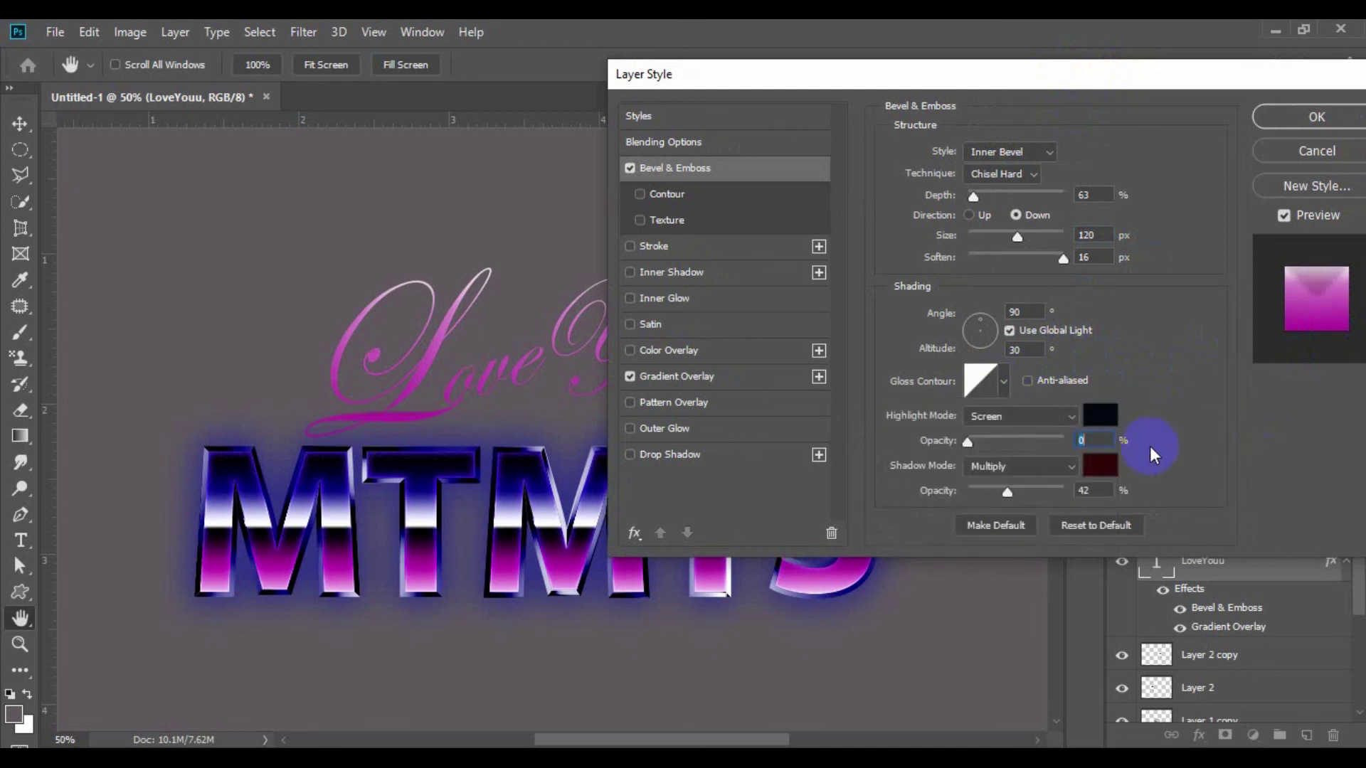
{"action": "left_click", "coordinate": [1101, 464]}
{"action": "left_click", "coordinate": [614, 279]}
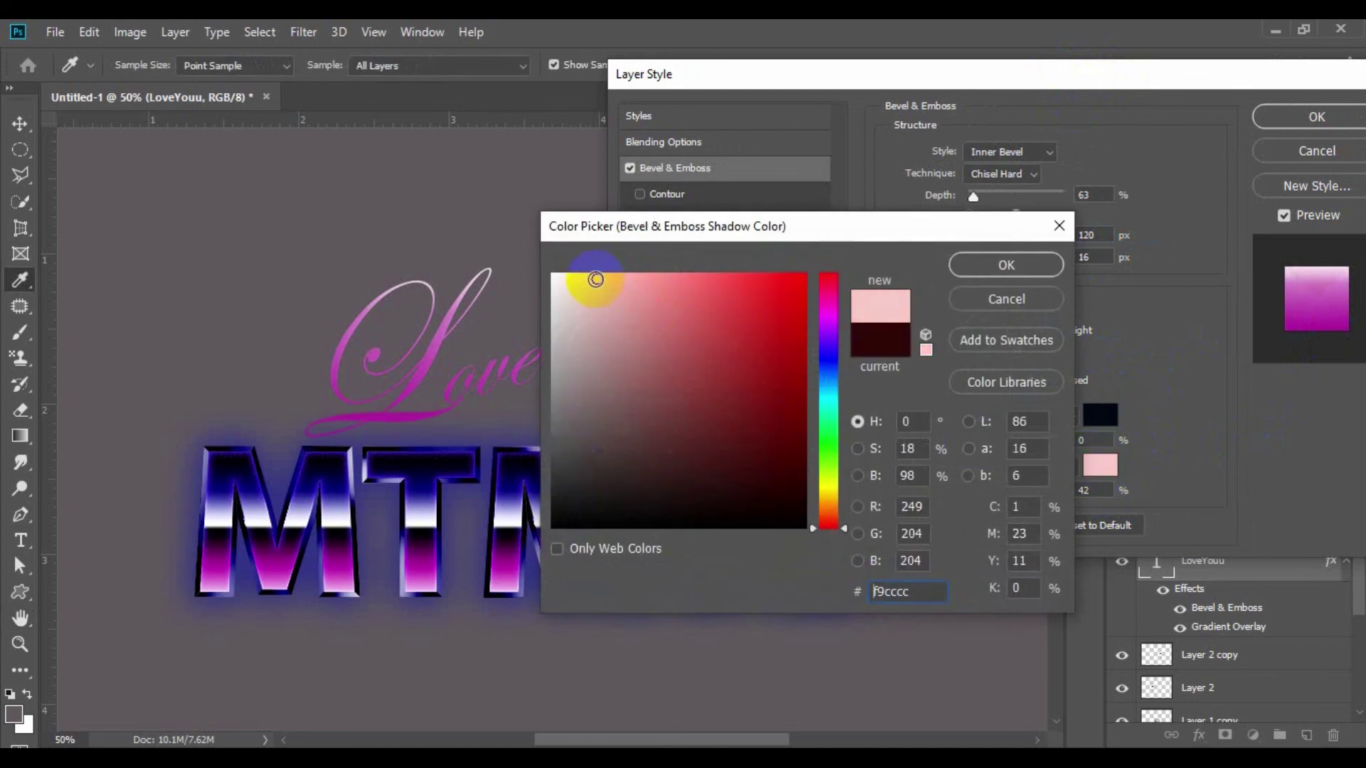
{"action": "left_click_drag", "start_coordinate": [613, 279], "coordinate": [665, 416]}
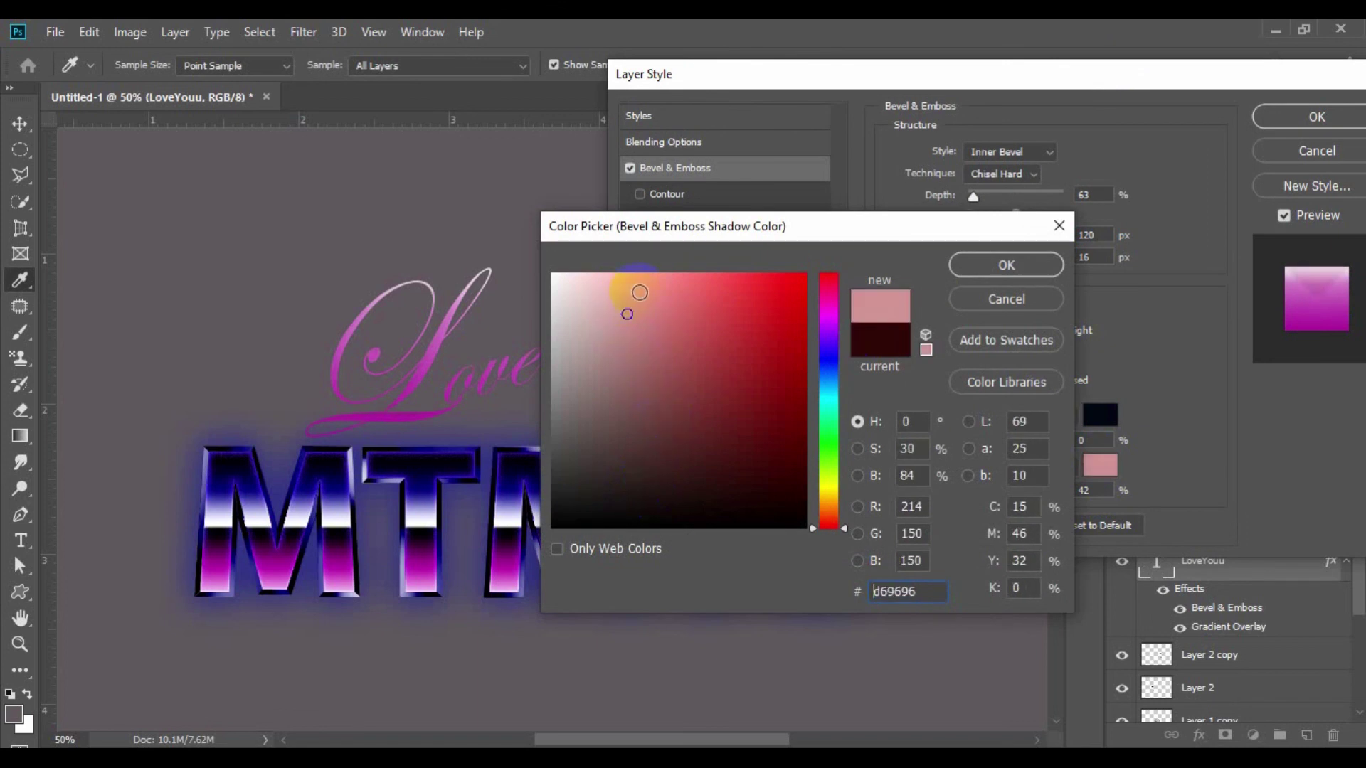
{"action": "mouse_move", "coordinate": [665, 417]}
{"action": "left_mouse_down"}
{"action": "mouse_move", "coordinate": [704, 285]}
{"action": "mouse_move", "coordinate": [730, 313]}
{"action": "left_mouse_up"}
{"action": "left_click", "coordinate": [1006, 264]}
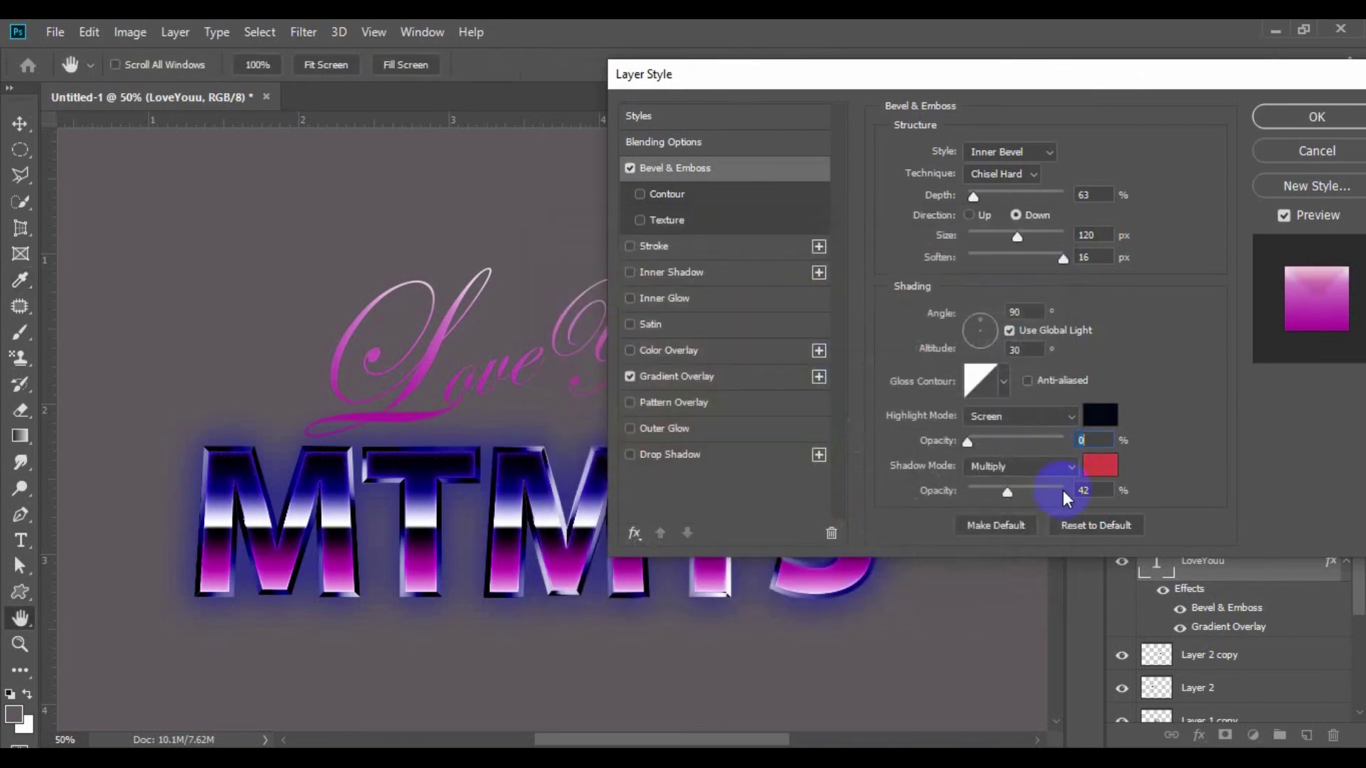
Raise both highlight and shadow opacity to 100%
{"action": "left_click_drag", "start_coordinate": [1013, 493], "coordinate": [1046, 493]}
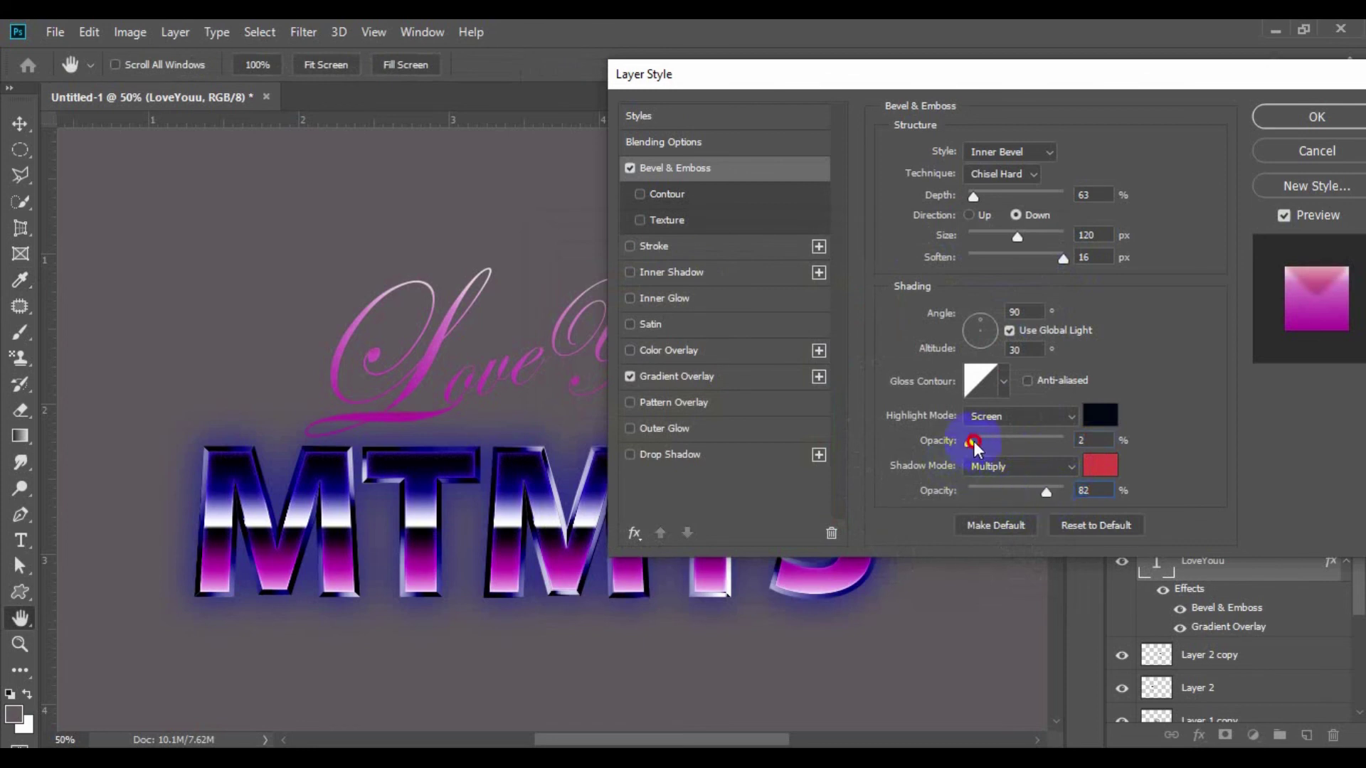
{"action": "left_click_drag", "start_coordinate": [968, 442], "coordinate": [1133, 461]}
{"action": "left_click_drag", "start_coordinate": [1045, 498], "coordinate": [1152, 478]}
Shrink the bevel size and change the shadow colour to a dark magenta
{"action": "left_click_drag", "start_coordinate": [1030, 76], "coordinate": [1121, 110]}
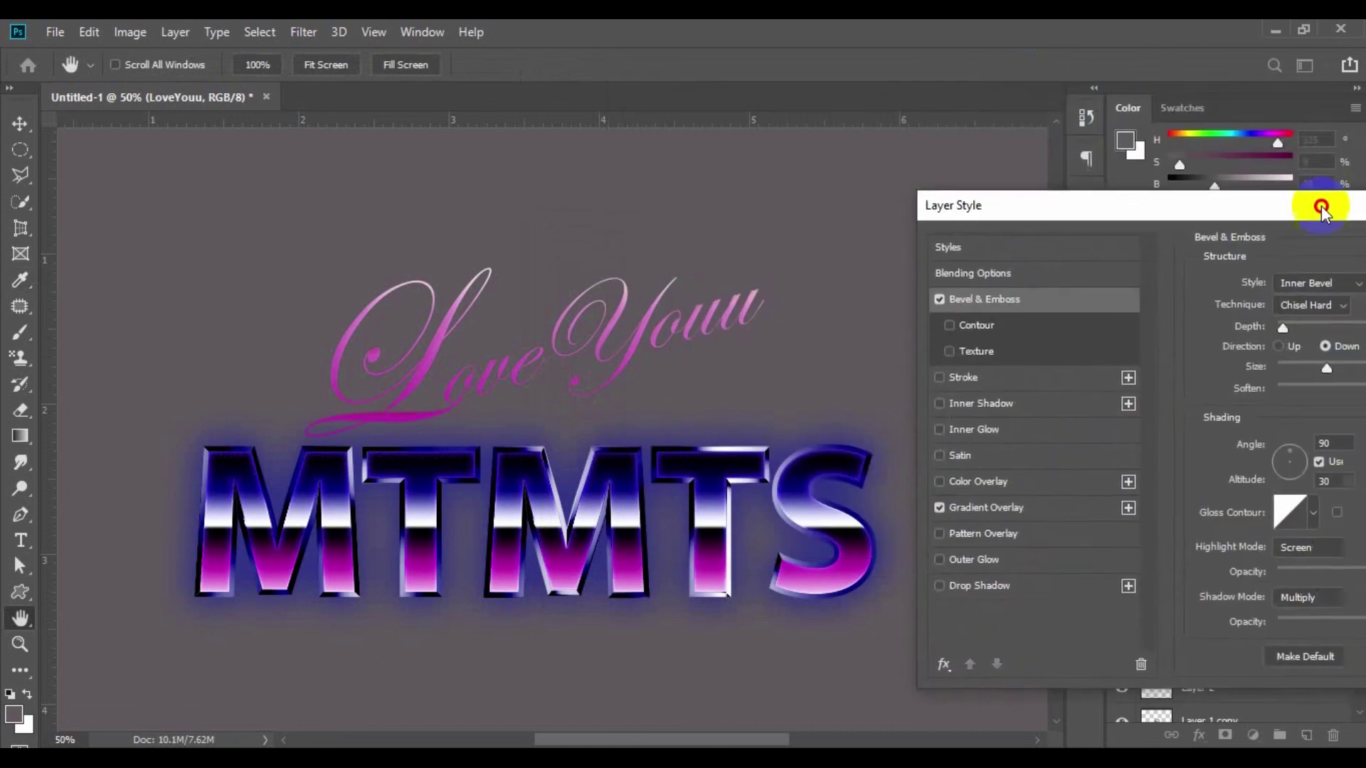
{"action": "mouse_move", "coordinate": [1118, 279]}
{"action": "left_mouse_down"}
{"action": "mouse_move", "coordinate": [1055, 278]}
{"action": "mouse_move", "coordinate": [1166, 270]}
{"action": "mouse_move", "coordinate": [1036, 300]}
{"action": "mouse_move", "coordinate": [994, 294]}
{"action": "left_mouse_up"}
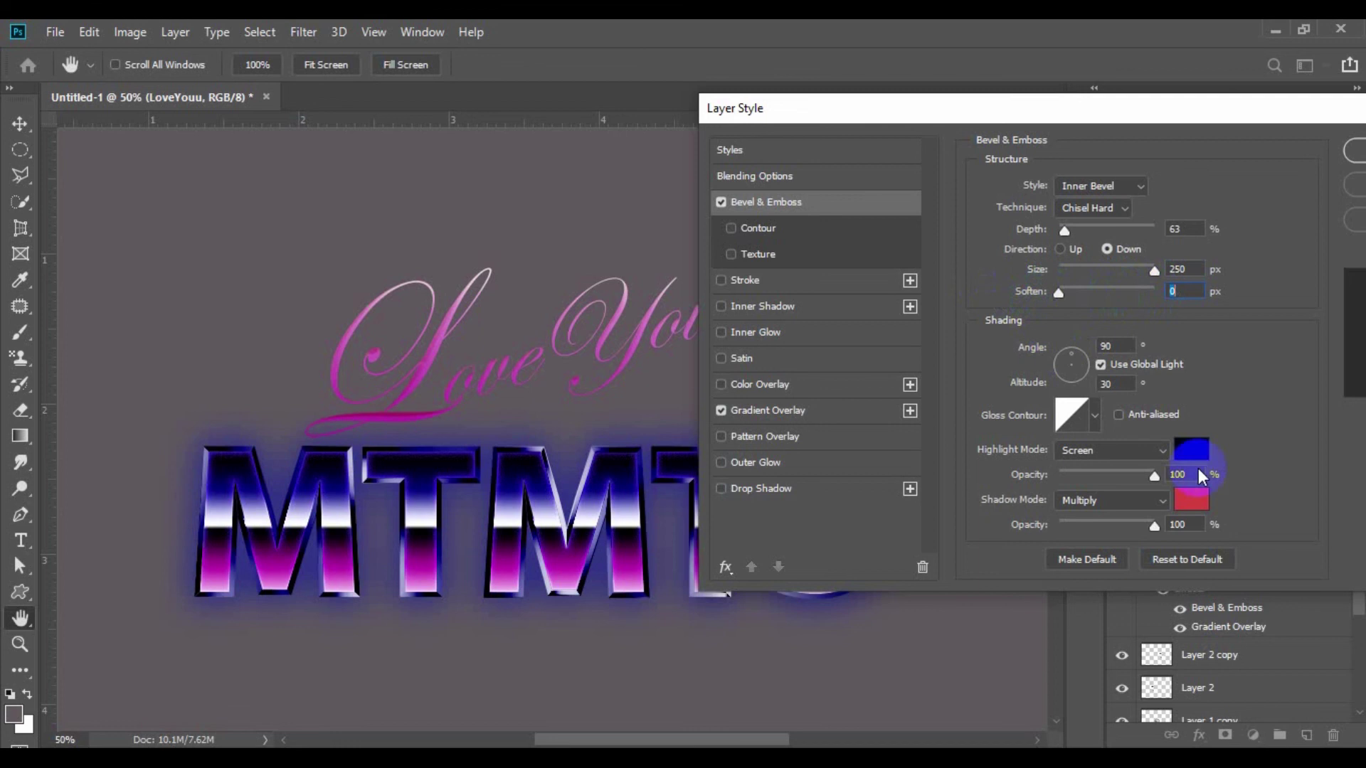
{"action": "left_click", "coordinate": [1196, 501]}
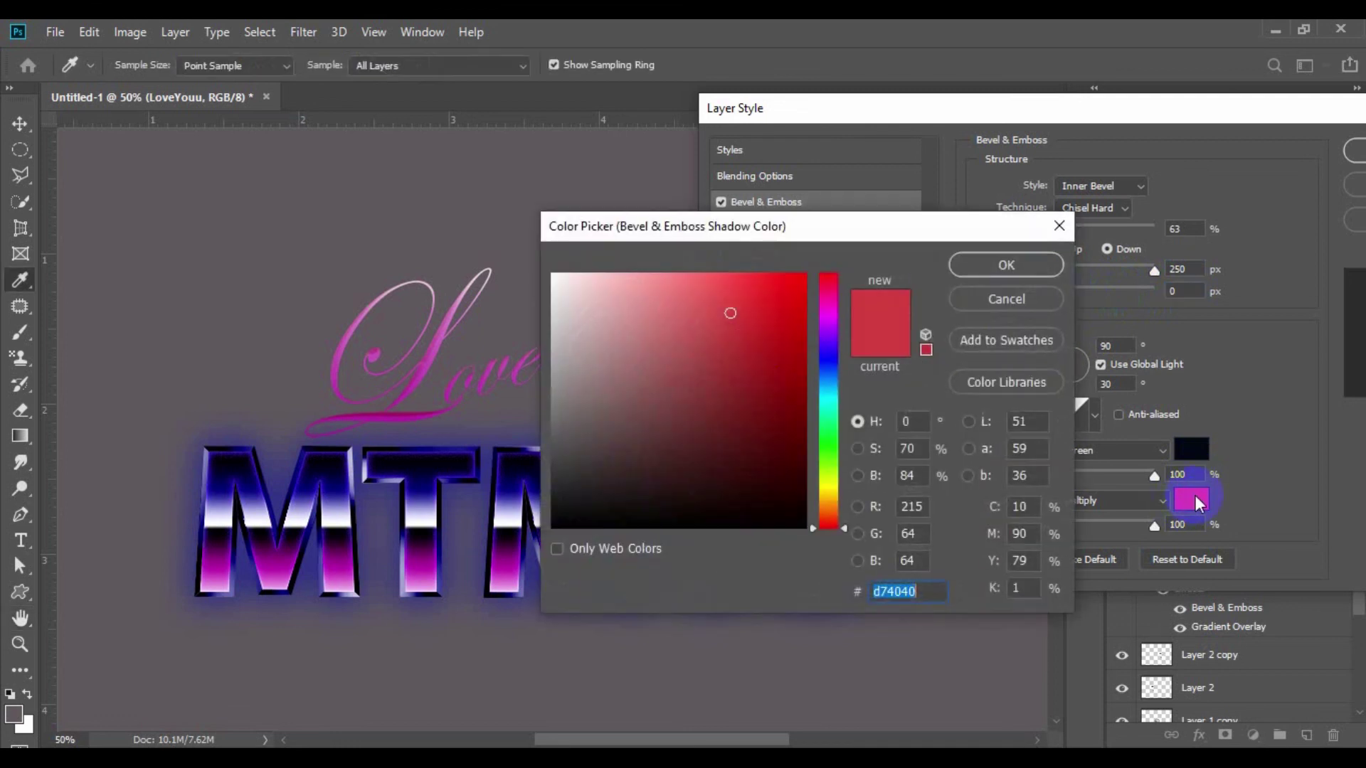
{"action": "left_click", "coordinate": [830, 362]}
{"action": "left_click", "coordinate": [764, 394]}
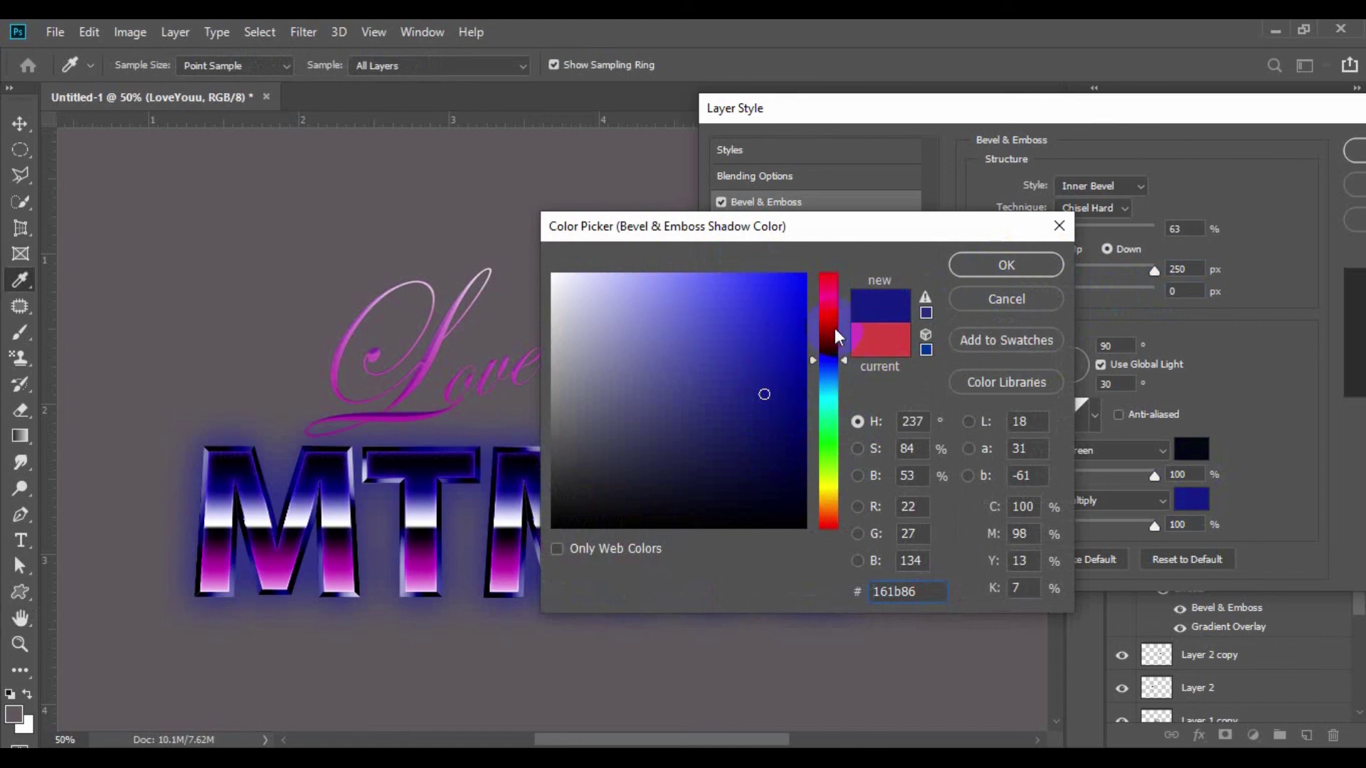
{"action": "left_click_drag", "start_coordinate": [834, 327], "coordinate": [834, 297]}
{"action": "left_click_drag", "start_coordinate": [837, 300], "coordinate": [834, 295]}
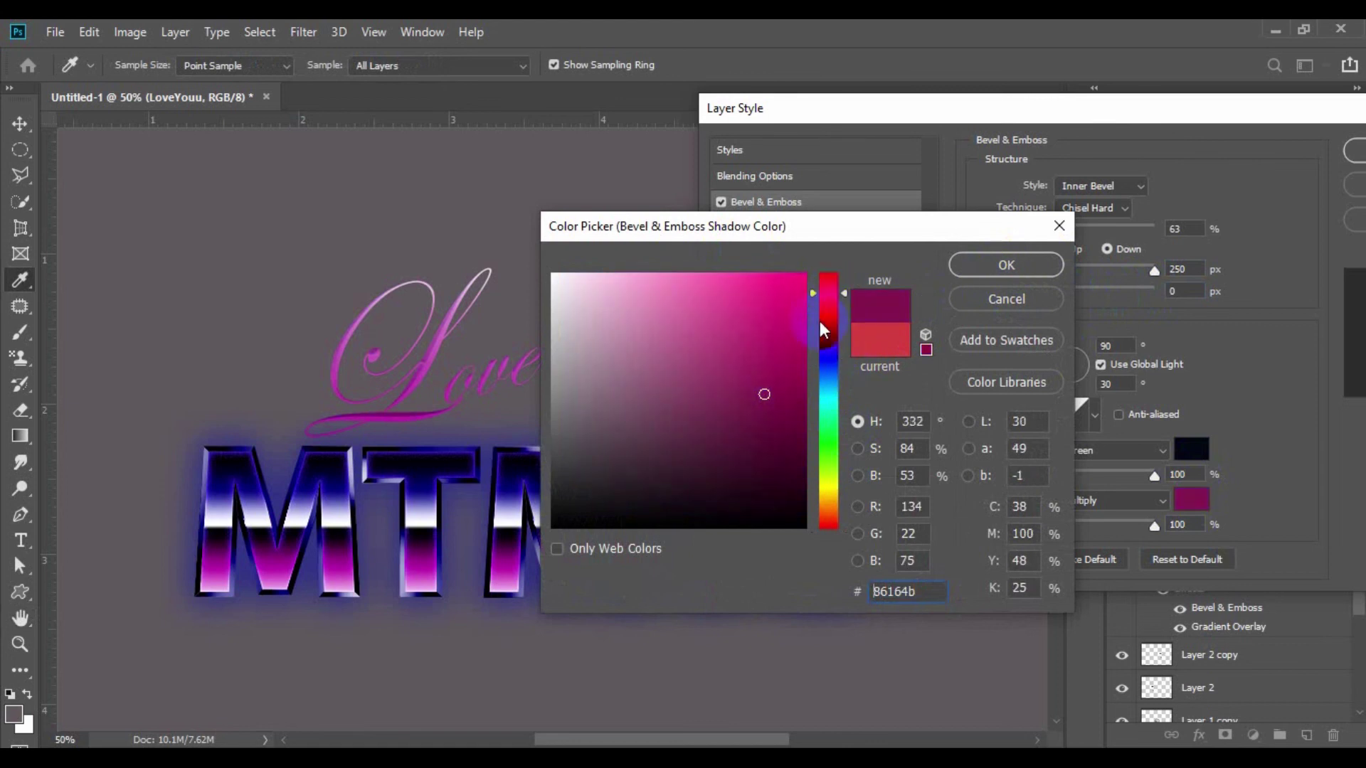
{"action": "left_click", "coordinate": [781, 454]}
{"action": "left_click", "coordinate": [978, 274]}
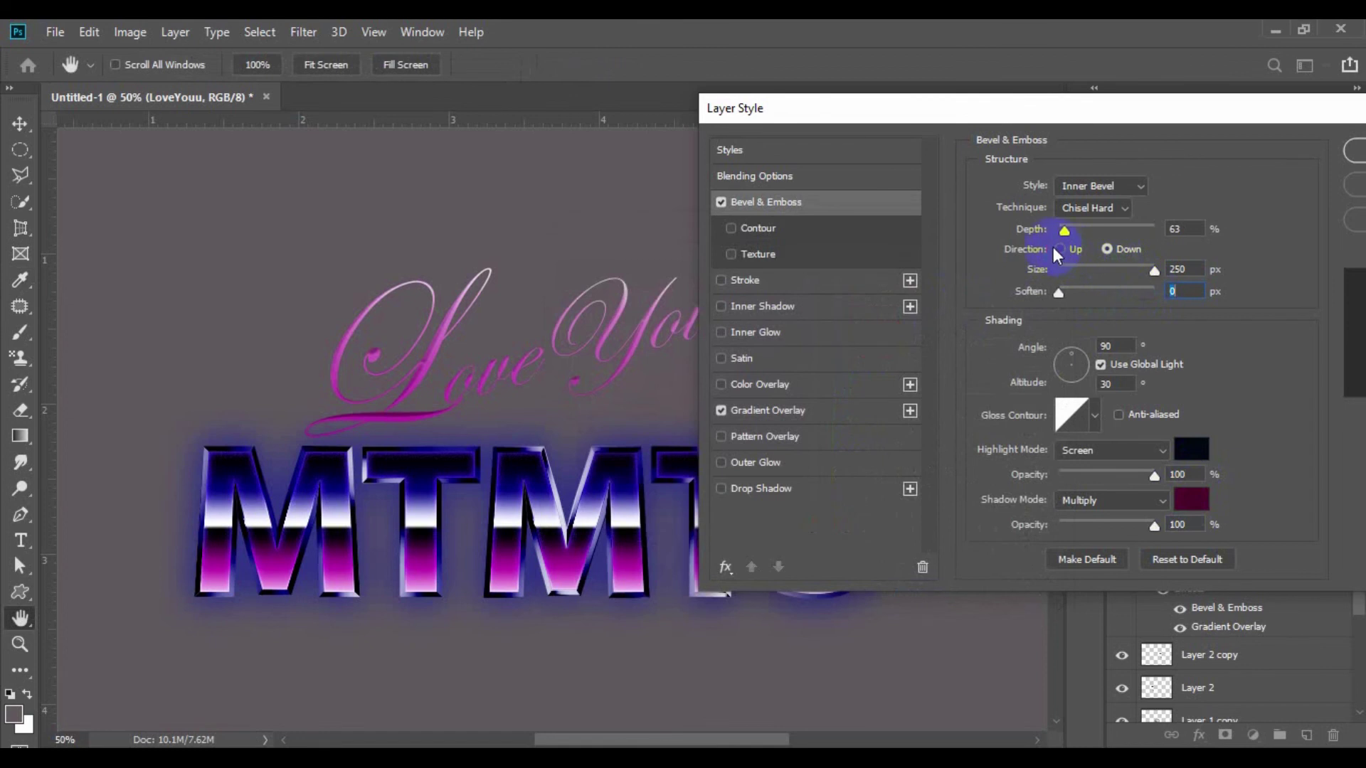
Flip the bevel Direction to Up, zero shadow opacity, reduce size, add slight softening
{"action": "left_click", "coordinate": [1060, 249]}
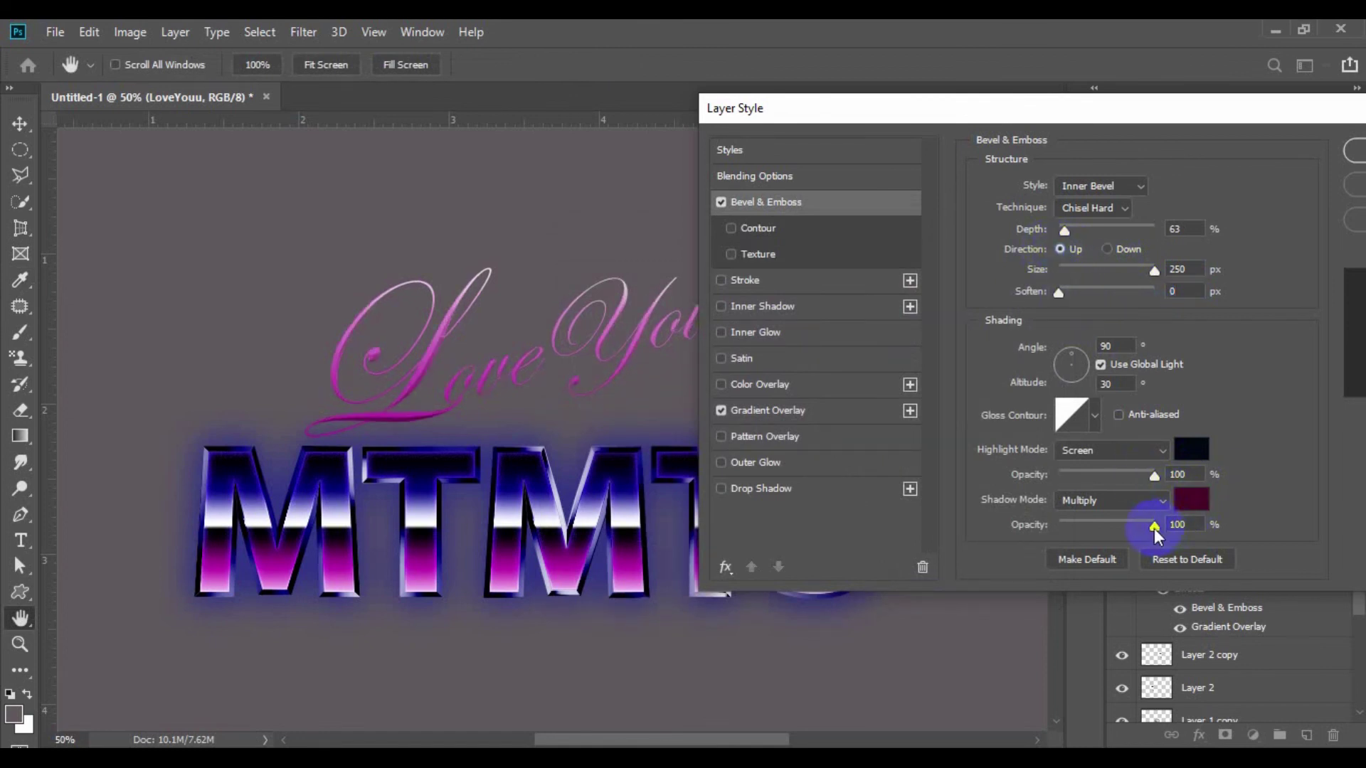
{"action": "mouse_move", "coordinate": [1154, 525]}
{"action": "left_mouse_down"}
{"action": "mouse_move", "coordinate": [1036, 524]}
{"action": "mouse_move", "coordinate": [1181, 526]}
{"action": "left_mouse_up"}
{"action": "mouse_move", "coordinate": [1155, 270]}
{"action": "left_mouse_down"}
{"action": "mouse_move", "coordinate": [1011, 275]}
{"action": "mouse_move", "coordinate": [1109, 270]}
{"action": "mouse_move", "coordinate": [1090, 271]}
{"action": "left_mouse_up"}
{"action": "left_click_drag", "start_coordinate": [1103, 288], "coordinate": [1115, 288]}
Set the bevel highlight to medium blue and increase the Depth
{"action": "left_click", "coordinate": [1192, 449]}
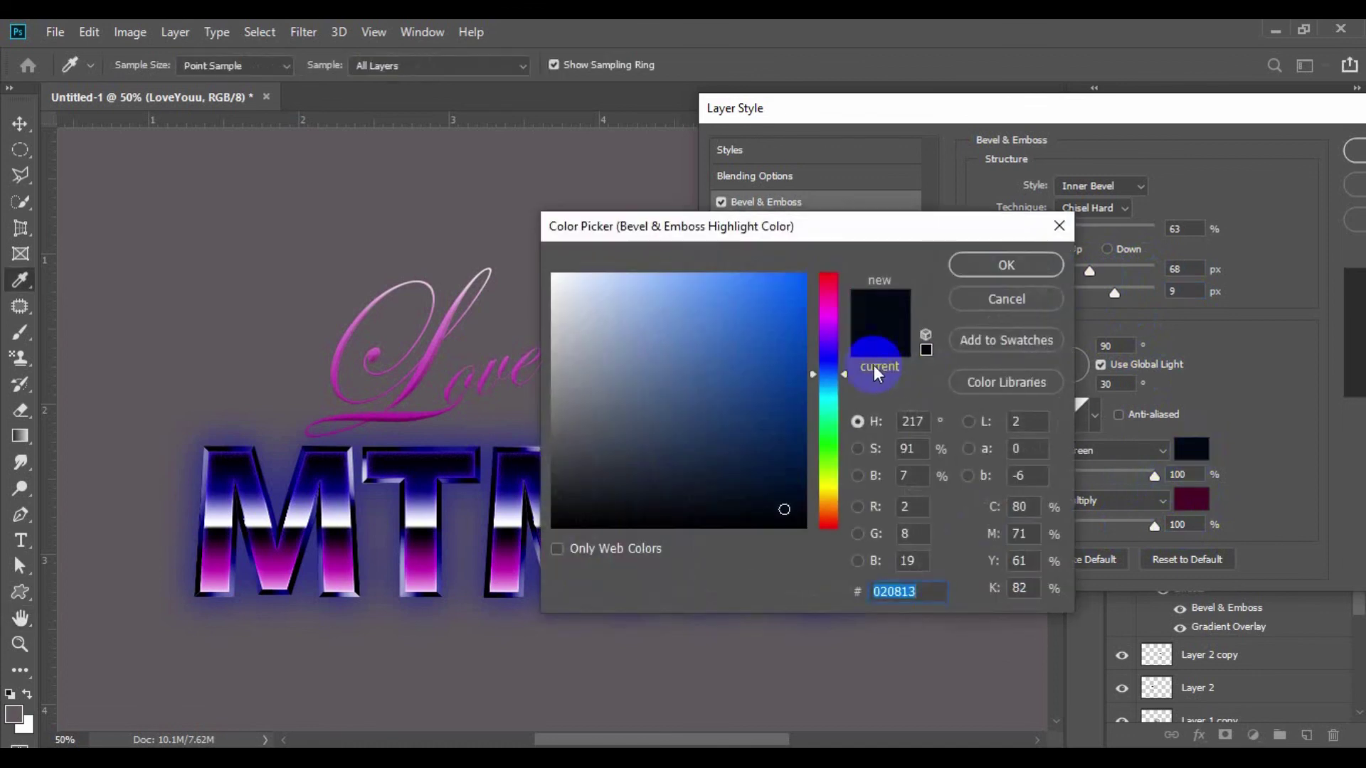
{"action": "left_click", "coordinate": [768, 329]}
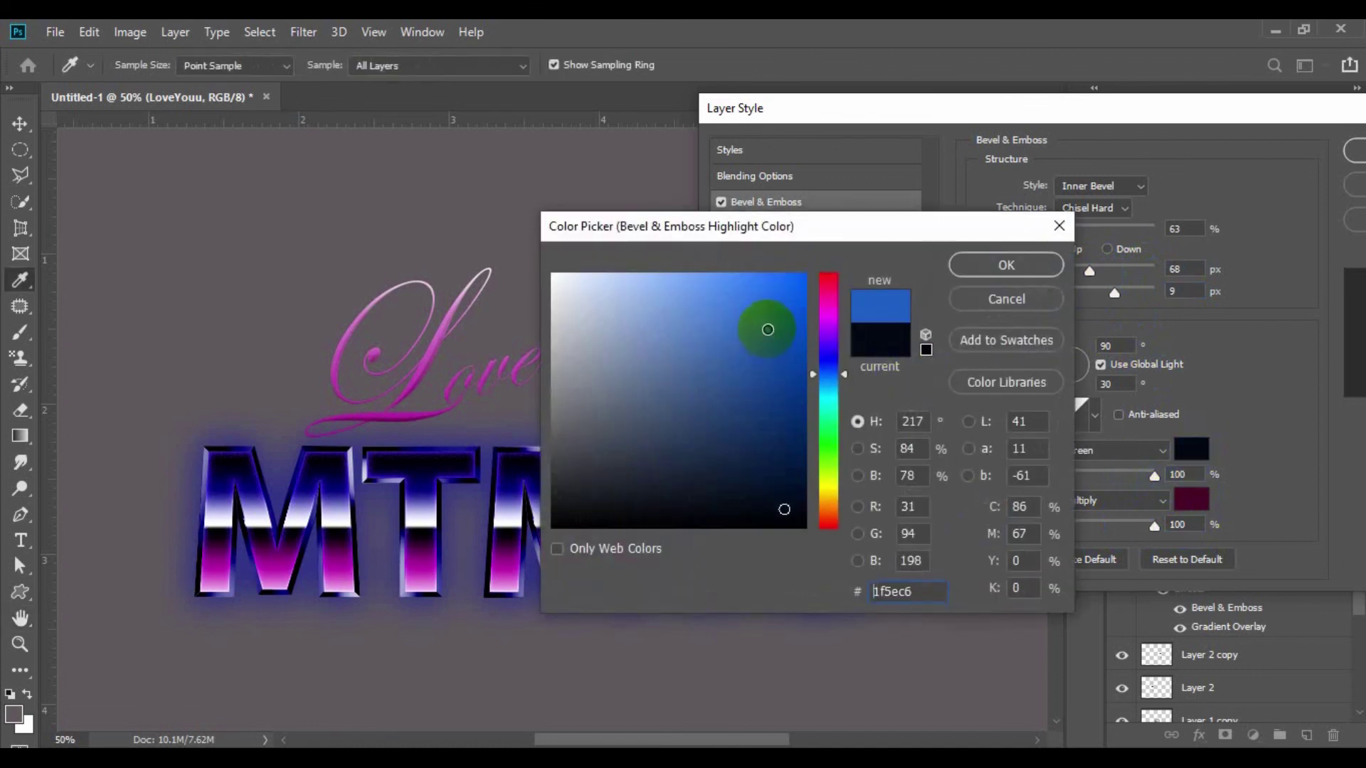
{"action": "left_click", "coordinate": [1017, 269]}
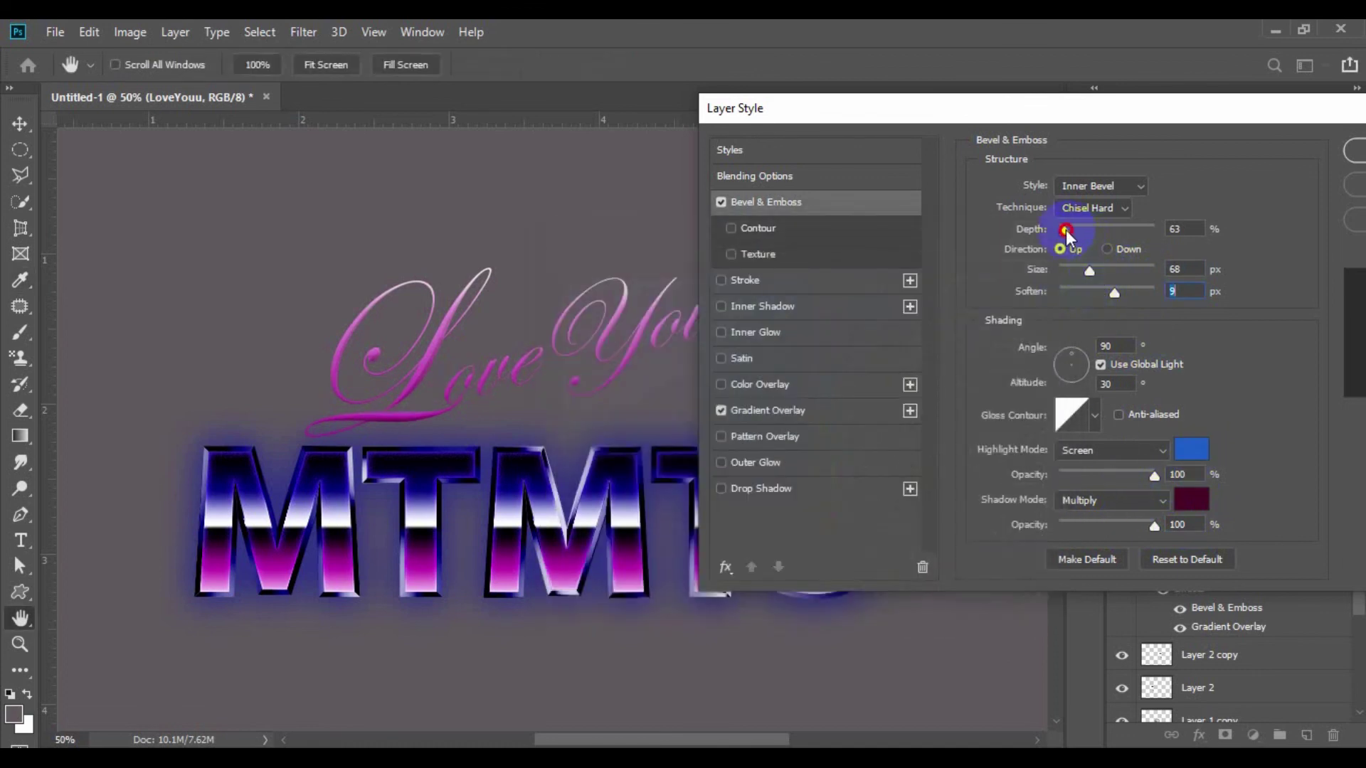
{"action": "mouse_move", "coordinate": [1067, 233]}
{"action": "left_mouse_down"}
{"action": "mouse_move", "coordinate": [1148, 235]}
{"action": "mouse_move", "coordinate": [1112, 231]}
{"action": "left_mouse_up"}
Apply the bevel style and nudge LoveYouu up two steps
{"action": "mouse_move", "coordinate": [1074, 112]}
{"action": "left_mouse_down"}
{"action": "mouse_move", "coordinate": [1333, 284]}
{"action": "mouse_move", "coordinate": [979, 192]}
{"action": "mouse_move", "coordinate": [980, 169]}
{"action": "left_mouse_up"}
{"action": "left_click", "coordinate": [1313, 208]}
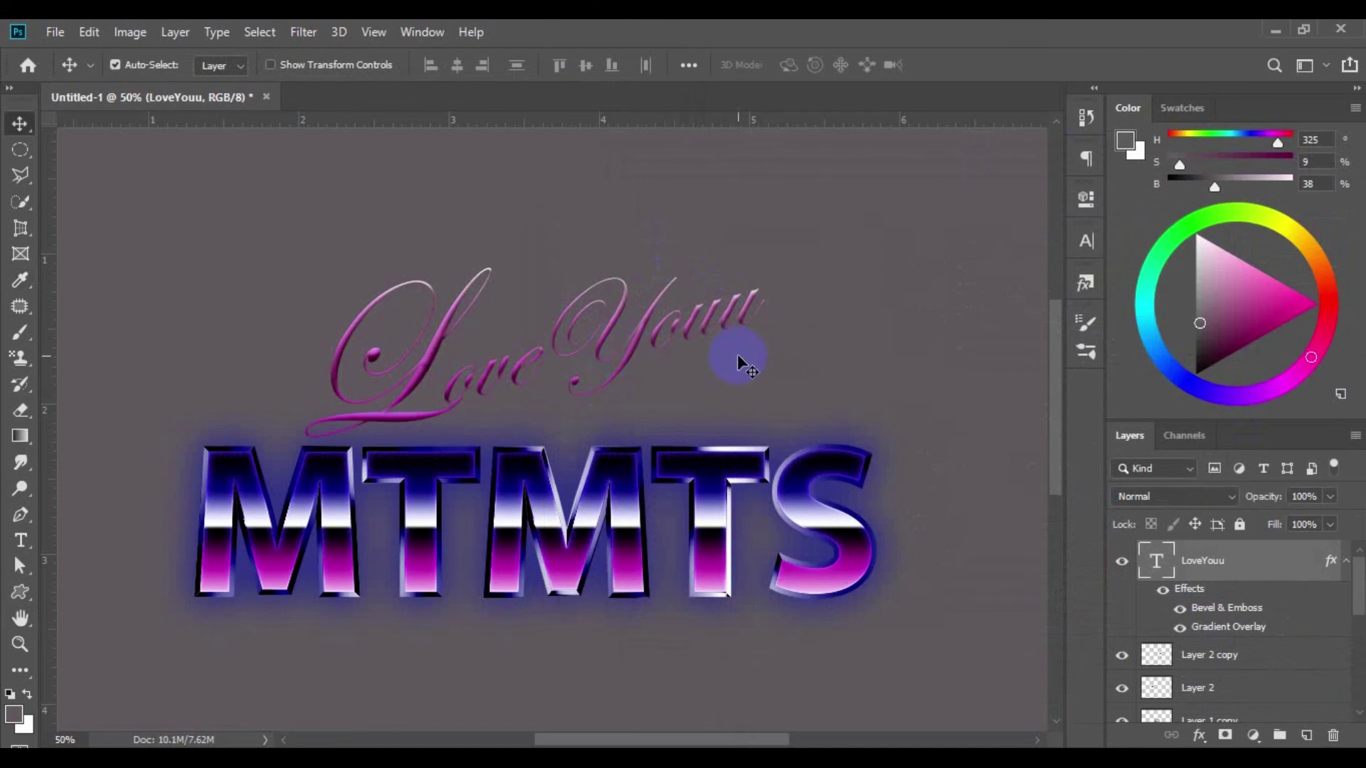
{"action": "key", "text": "Up"}
{"action": "key", "text": "Up"}
{"action": "key", "text": "Up"}
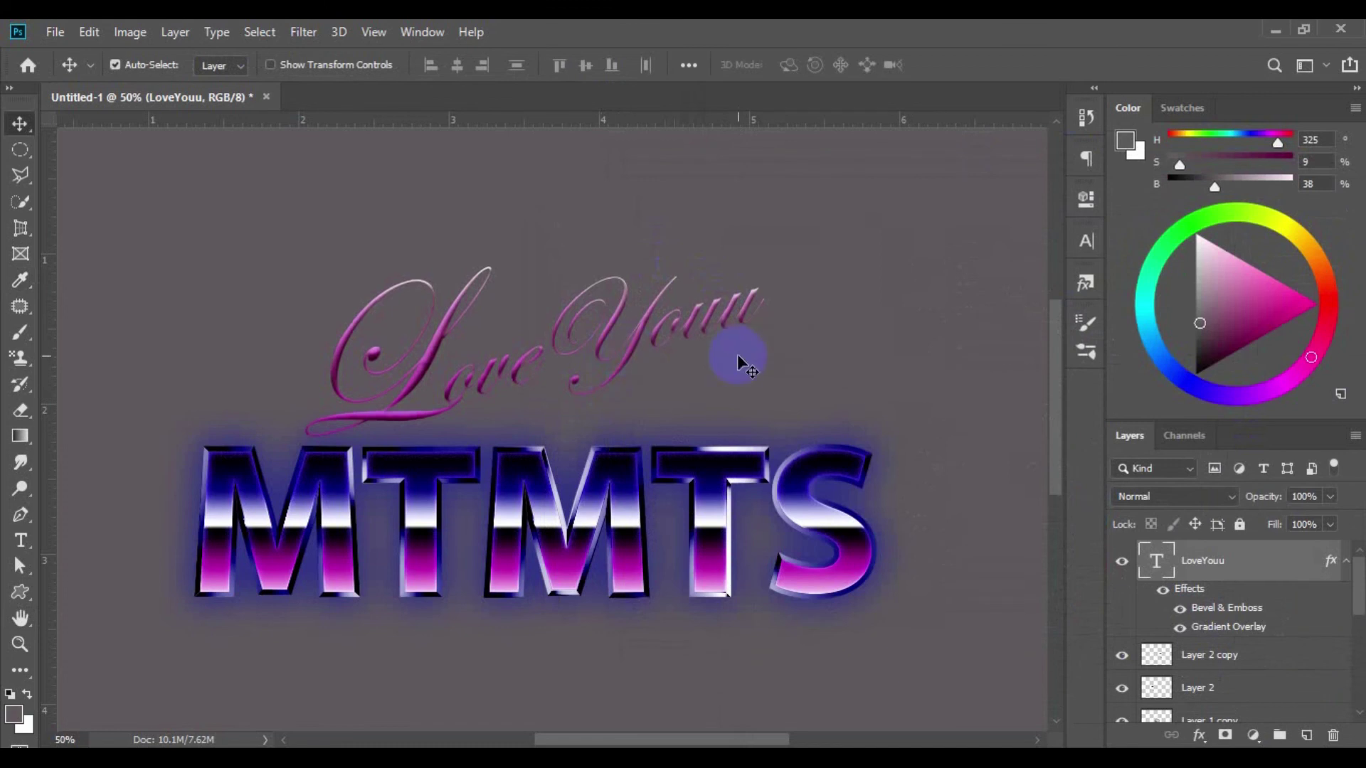
{"action": "key", "text": "Up"}
{"action": "key", "text": "Up"}
{"action": "key", "text": "Up"}
{"action": "key", "text": "Up"}
{"action": "key", "text": "Up"}
{"action": "key", "text": "Up"}
{"action": "key", "text": "Up"}
{"action": "key", "text": "Up"}
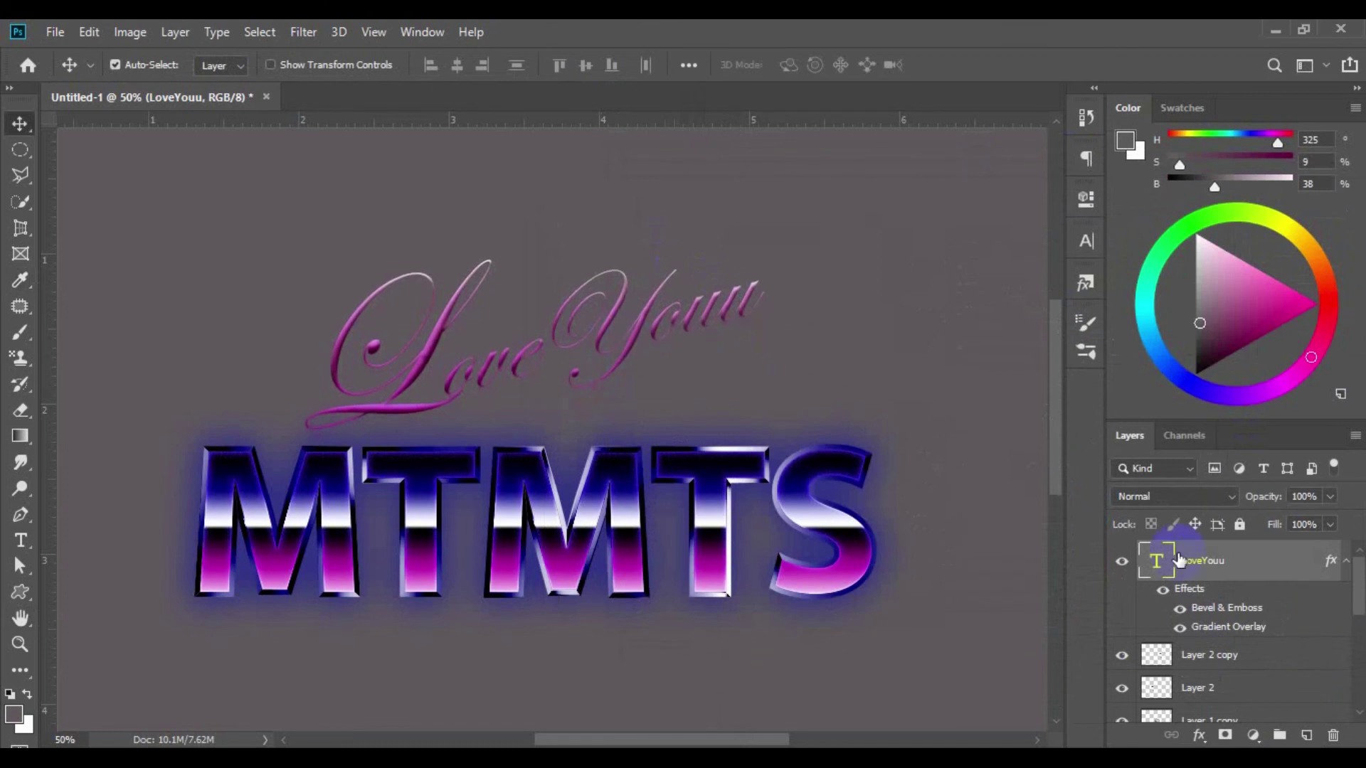
Enable Outer Glow on the LoveYouu layer with magenta colour ba229f
{"action": "left_click", "coordinate": [1238, 563]}
{"action": "double_click", "coordinate": [1234, 562]}
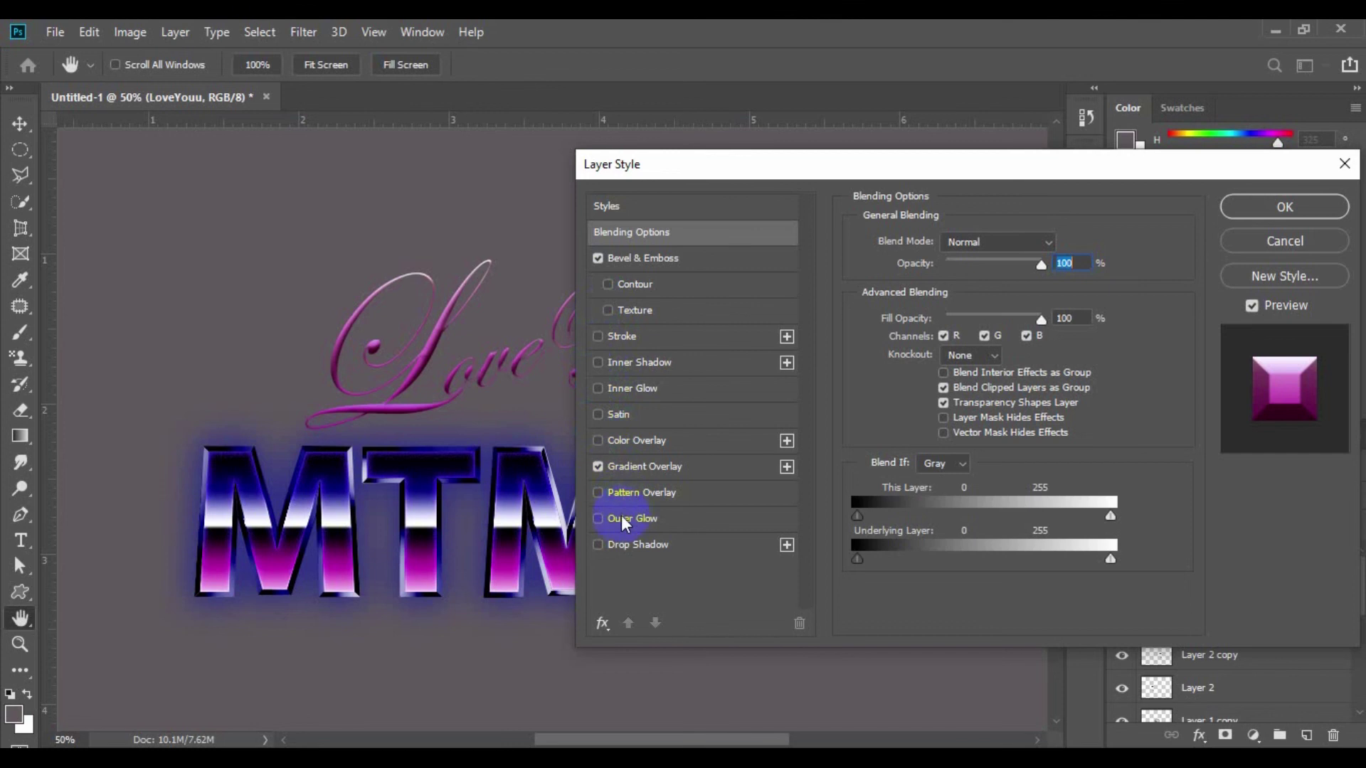
{"action": "left_click", "coordinate": [598, 518]}
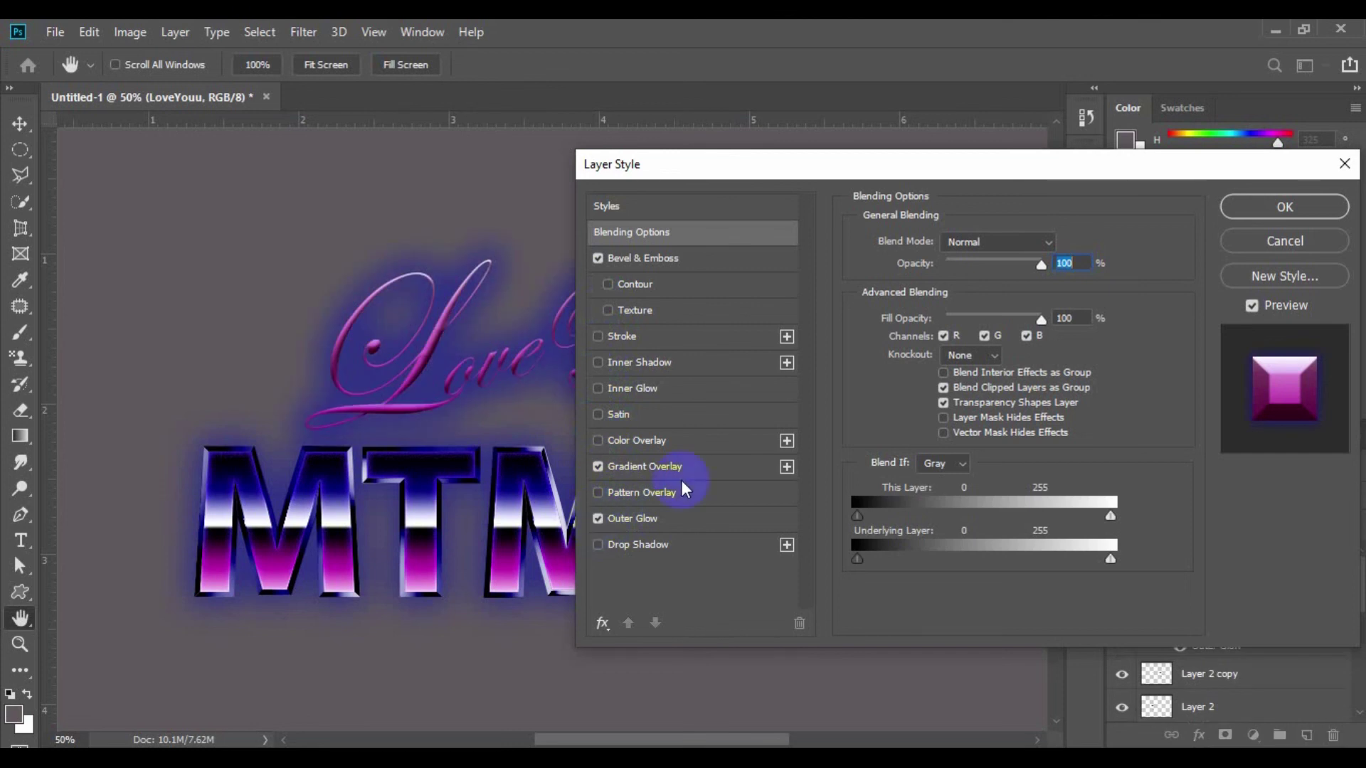
{"action": "left_click", "coordinate": [634, 518]}
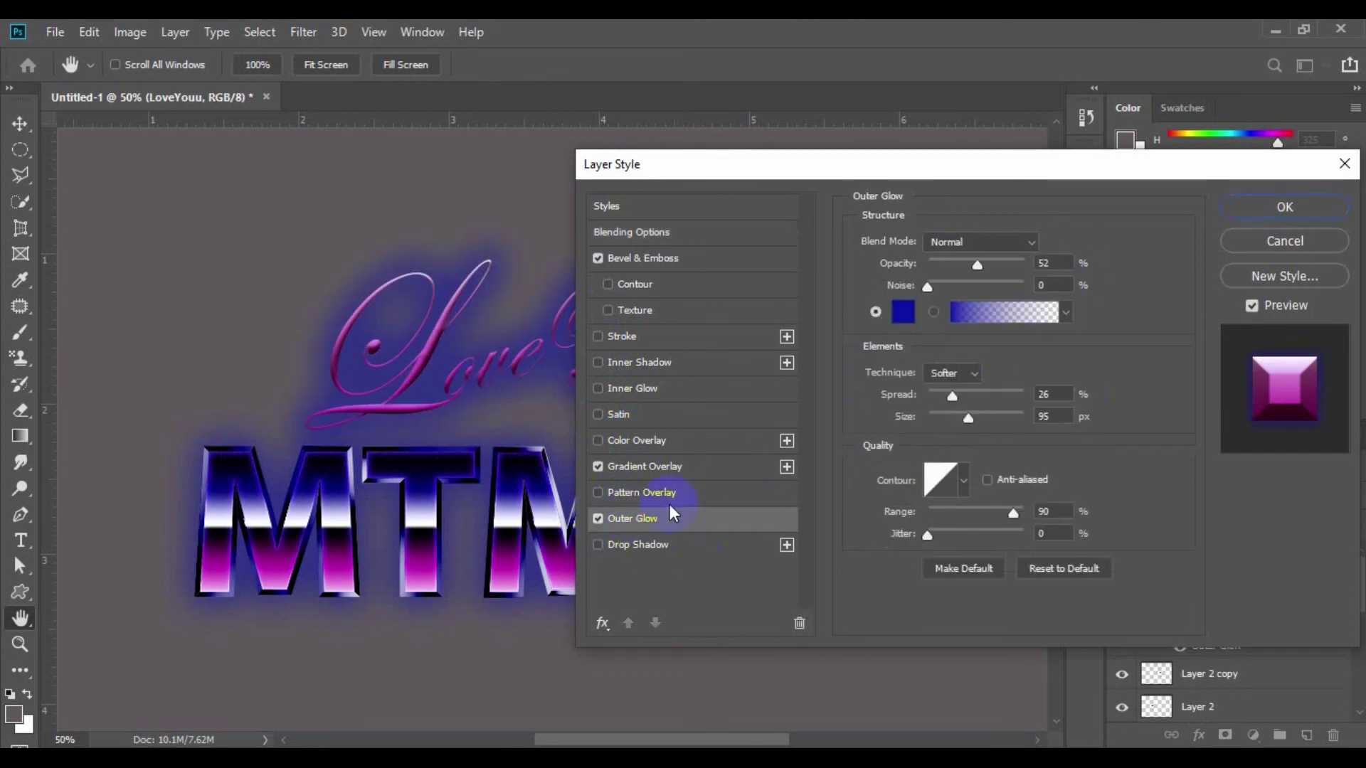
{"action": "left_click", "coordinate": [904, 311]}
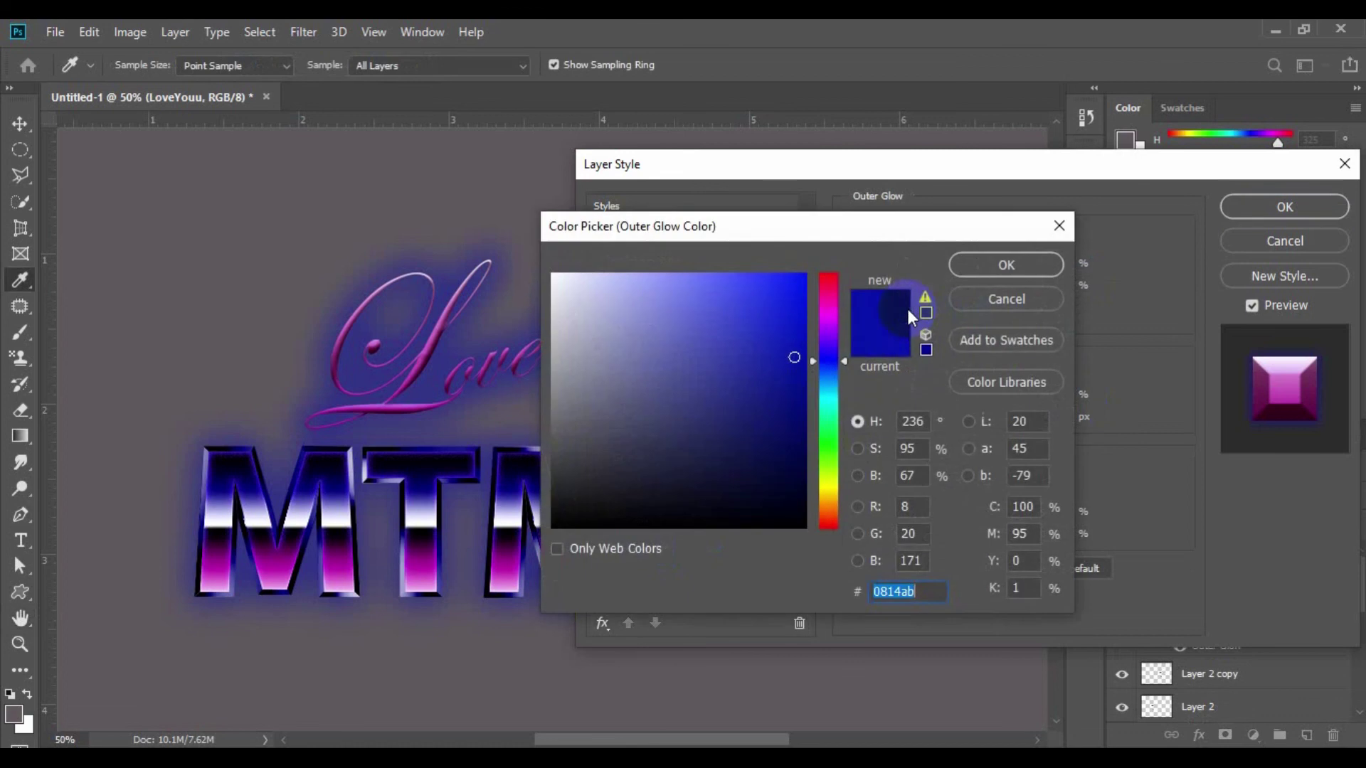
{"action": "left_click", "coordinate": [417, 371]}
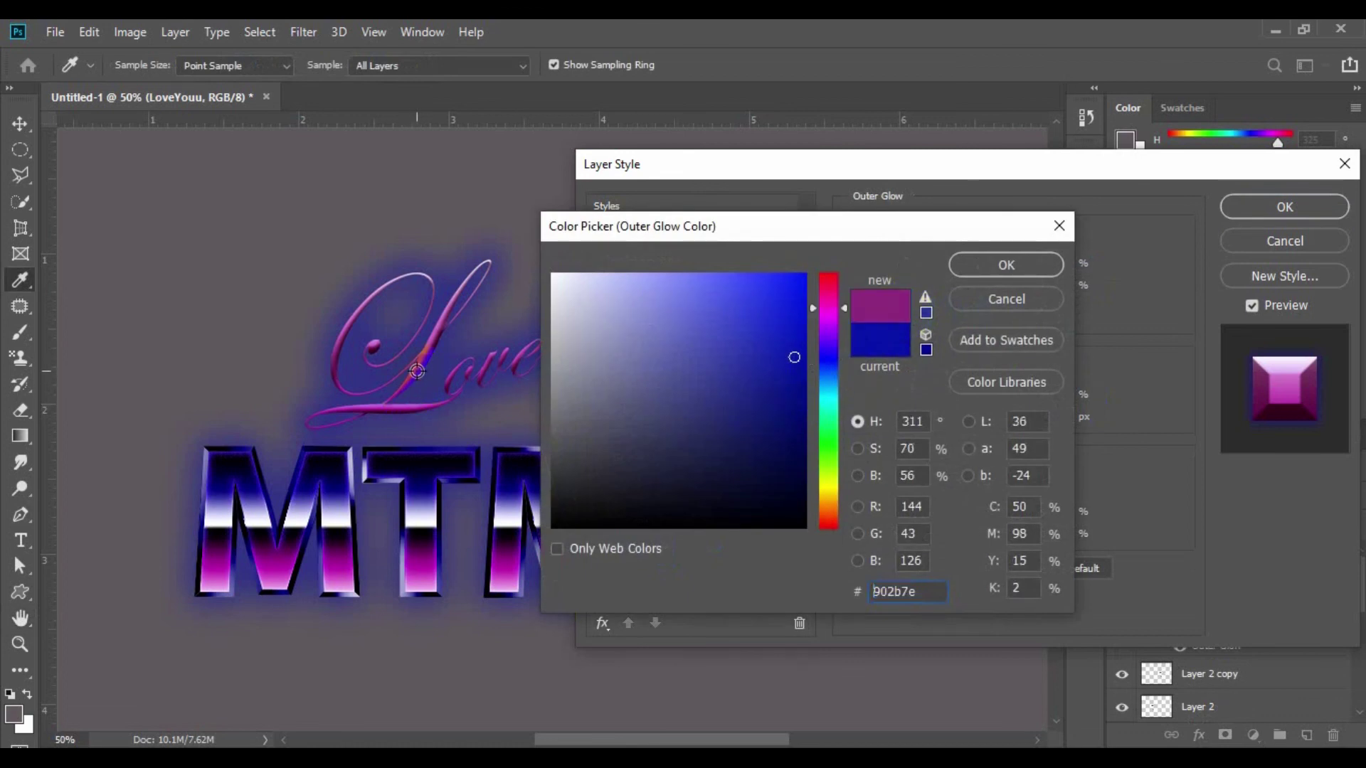
{"action": "left_click", "coordinate": [762, 335]}
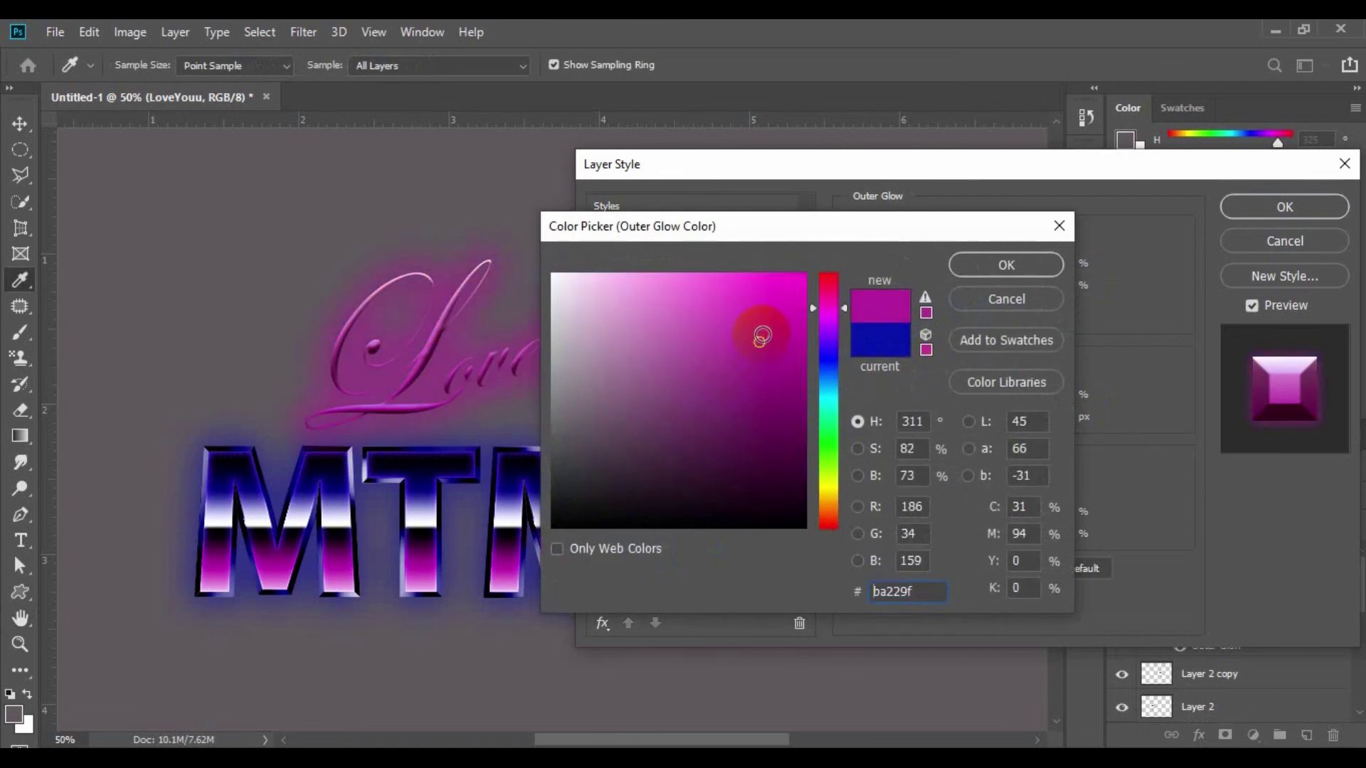
{"action": "left_click", "coordinate": [1005, 264]}
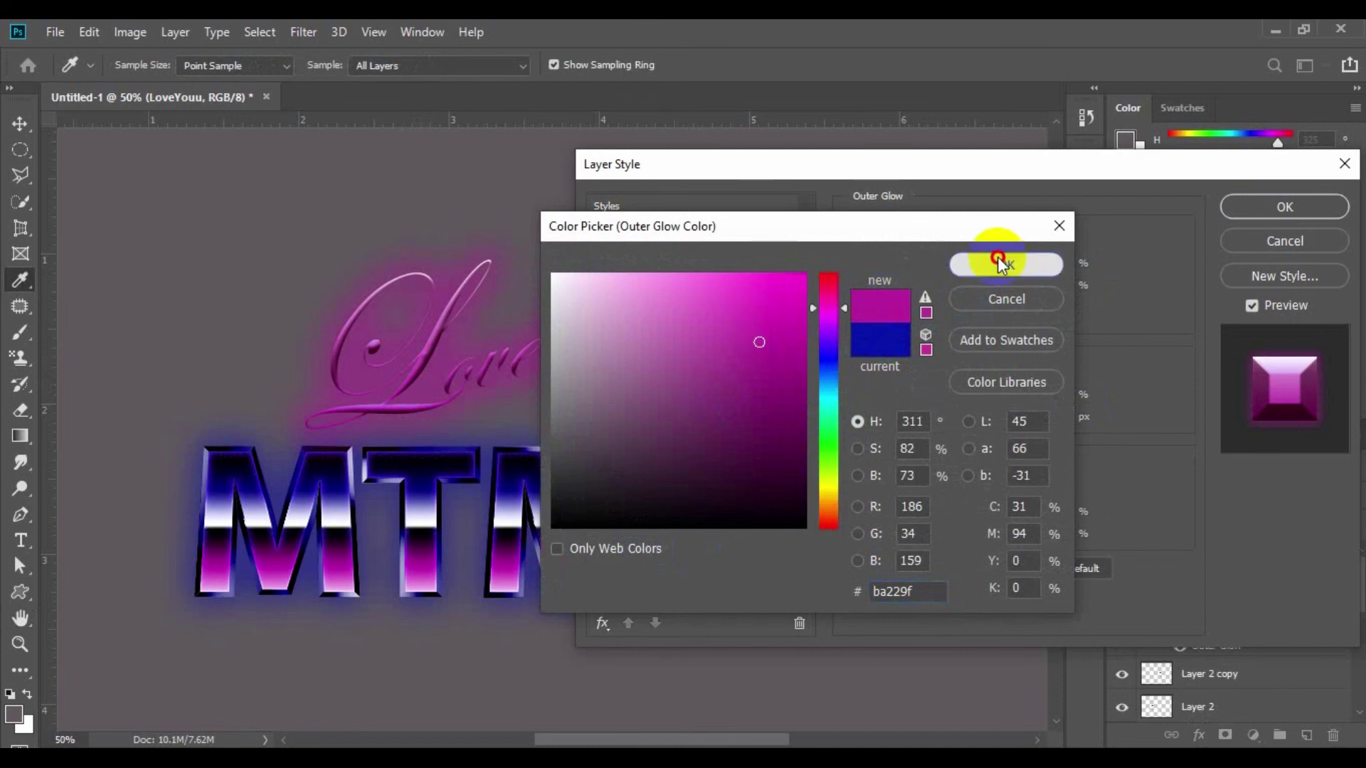
Keep the glow a solid colour, reduce Spread to 7%, and apply the style
{"action": "mouse_move", "coordinate": [970, 168]}
{"action": "left_mouse_down"}
{"action": "mouse_move", "coordinate": [1030, 171]}
{"action": "mouse_move", "coordinate": [1137, 111]}
{"action": "left_mouse_up"}
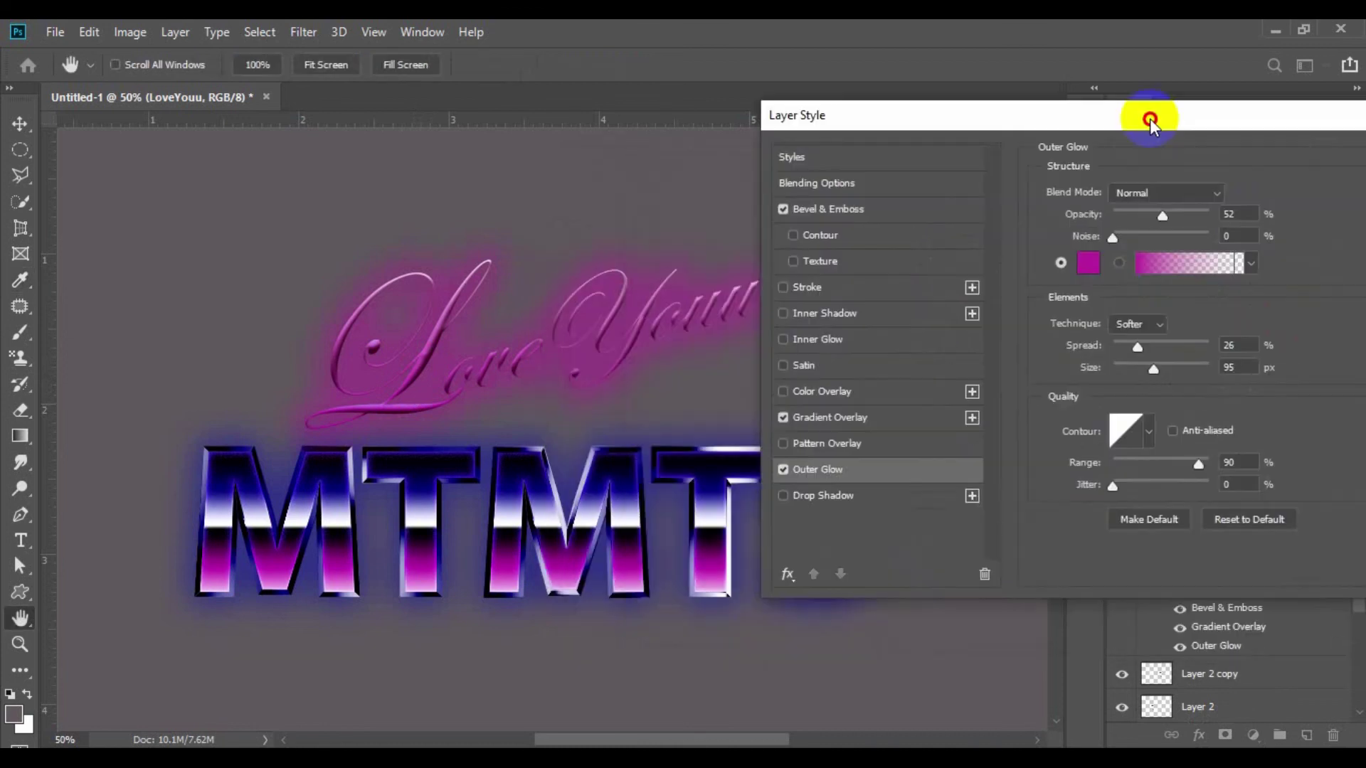
{"action": "left_click", "coordinate": [1100, 252]}
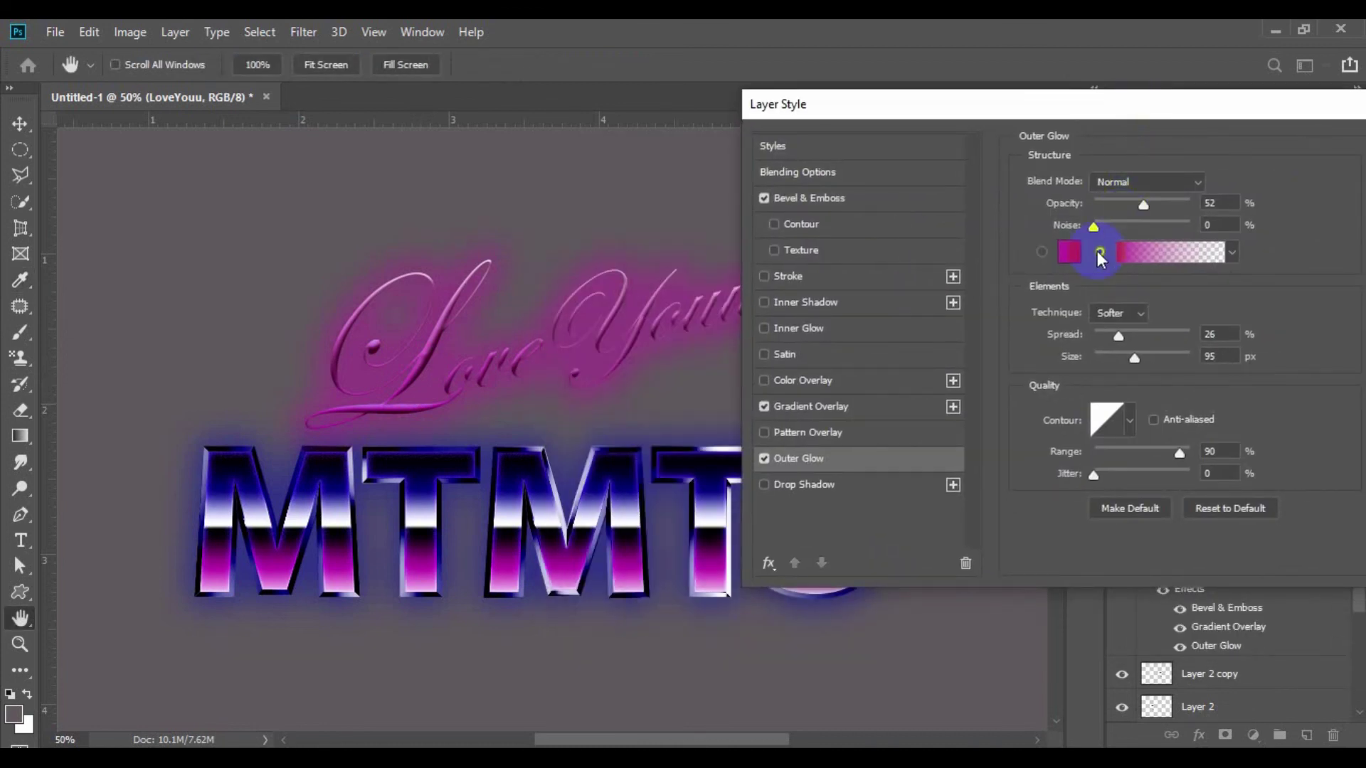
{"action": "left_click", "coordinate": [1041, 253]}
{"action": "left_click_drag", "start_coordinate": [1120, 336], "coordinate": [1103, 339]}
{"action": "left_click_drag", "start_coordinate": [1088, 101], "coordinate": [845, 110]}
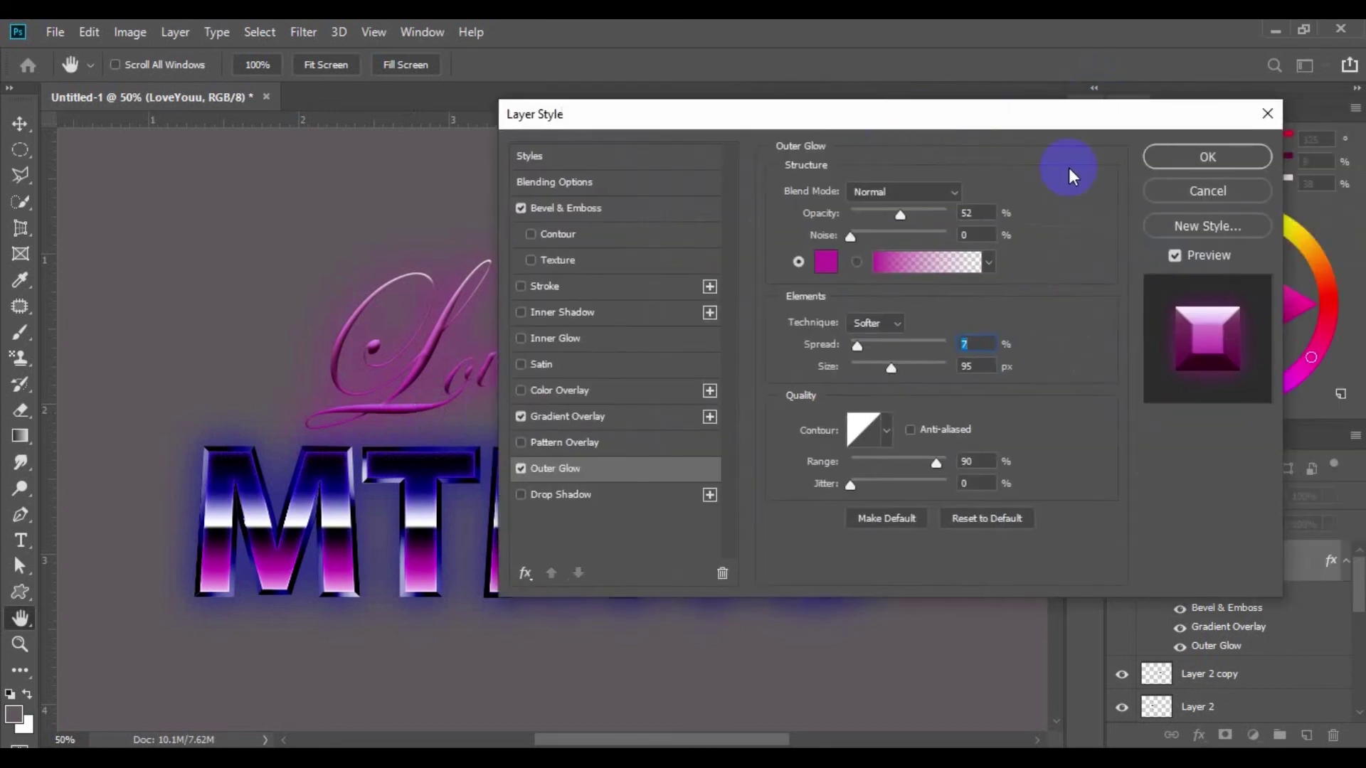
{"action": "left_click", "coordinate": [1210, 158]}
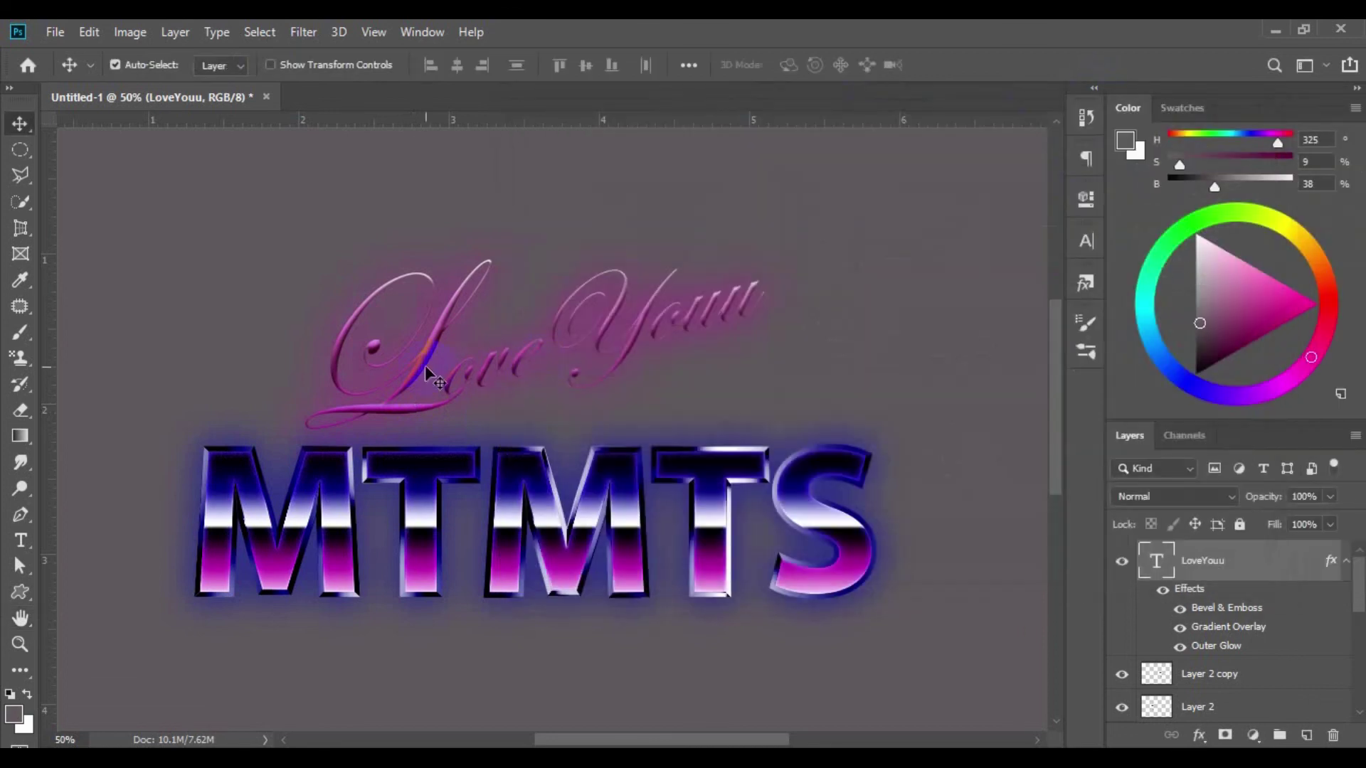
Nudge the LoveYouu text back down two steps
{"action": "key", "text": "Down"}
{"action": "key", "text": "Down"}
{"action": "key", "text": "Down"}
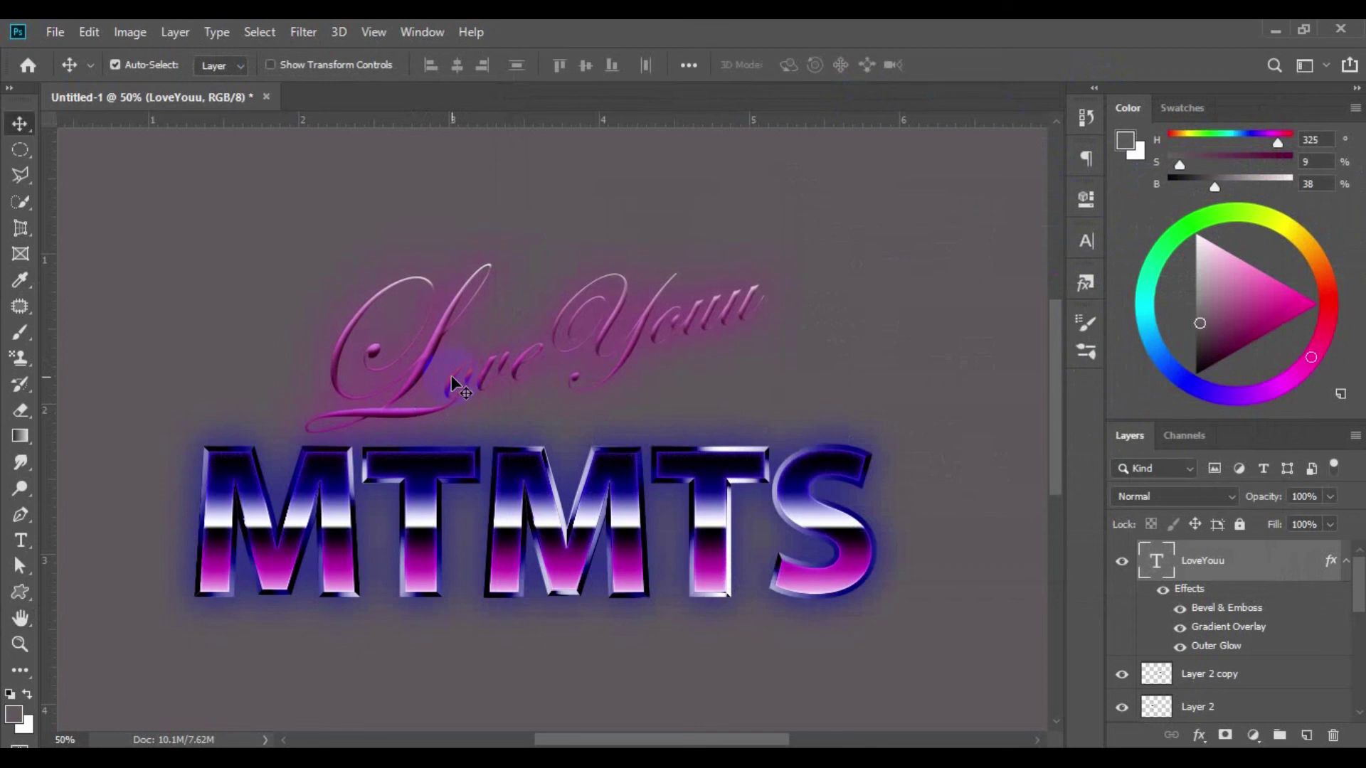
{"action": "key", "text": "Down"}
{"action": "key", "text": "Down"}
{"action": "key", "text": "Down"}
{"action": "key", "text": "Down"}
{"action": "key", "text": "Down"}
{"action": "key", "text": "Down"}
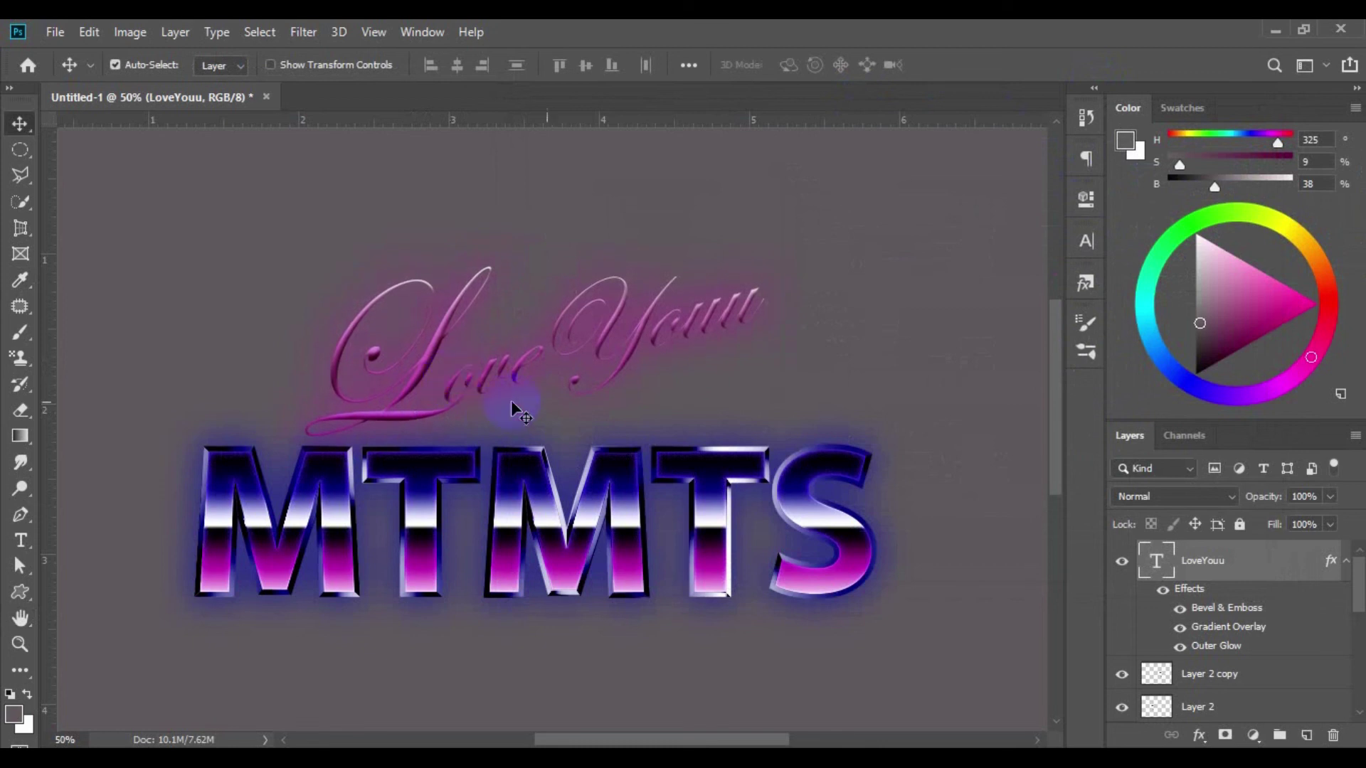
{"action": "scroll", "coordinate": [1122, 598], "scroll_direction": "down", "scroll_amount": 5}
{"action": "scroll", "coordinate": [527, 498], "scroll_direction": "up", "scroll_amount": 1}
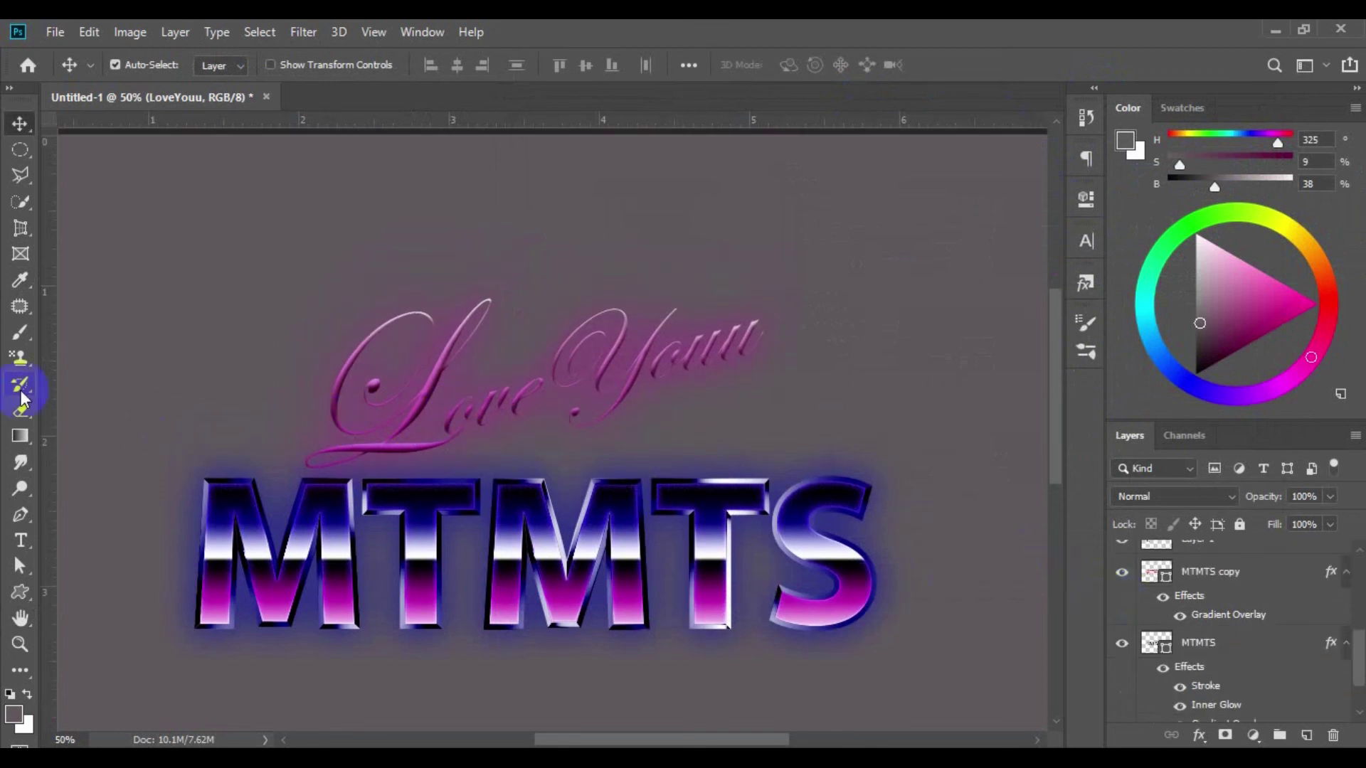
Switch to the Brush tool
{"action": "left_click", "coordinate": [21, 332]}
{"action": "scroll", "coordinate": [1270, 633], "scroll_direction": "up", "scroll_amount": 5}
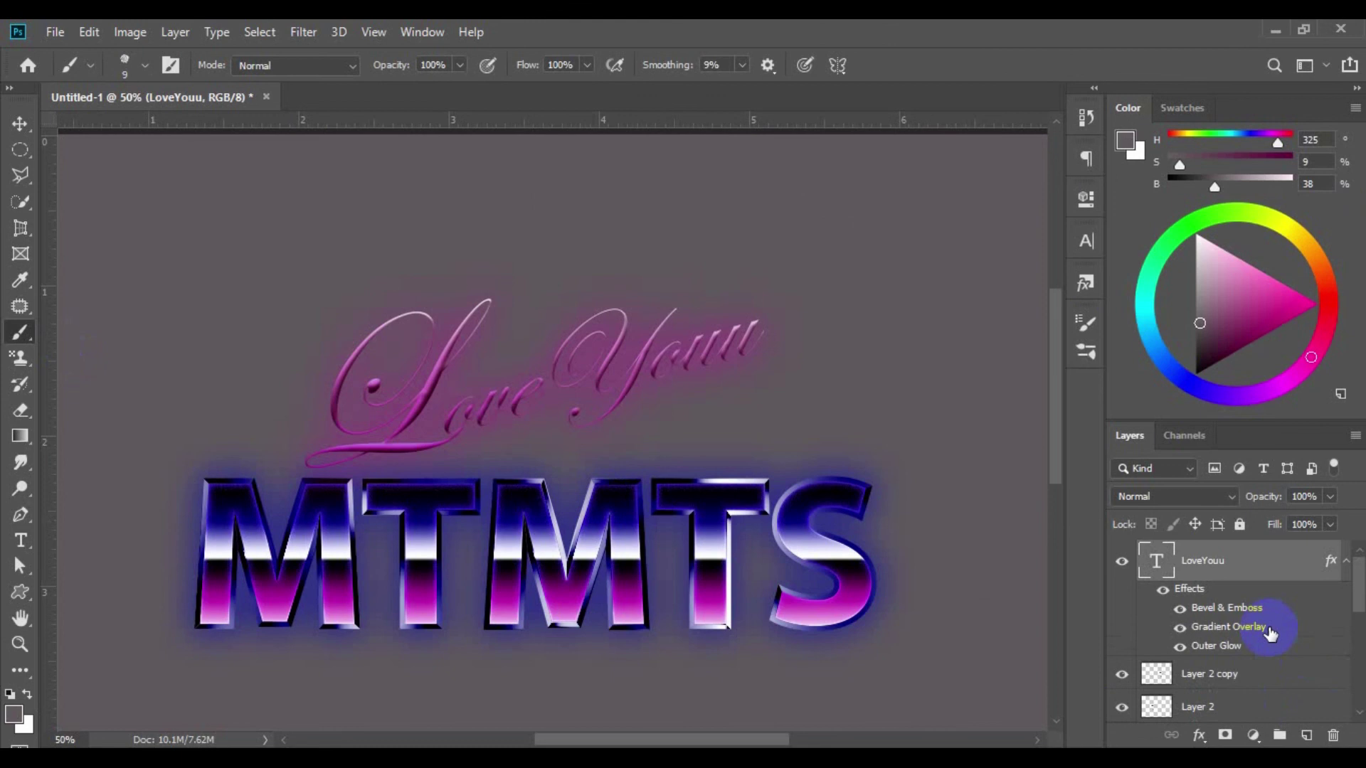
{"action": "scroll", "coordinate": [1270, 633], "scroll_direction": "down", "scroll_amount": 7}
{"action": "scroll", "coordinate": [1270, 633], "scroll_direction": "up", "scroll_amount": 6}
{"action": "scroll", "coordinate": [1238, 626], "scroll_direction": "down", "scroll_amount": 2}
{"action": "scroll", "coordinate": [1231, 622], "scroll_direction": "down", "scroll_amount": 2}
{"action": "scroll", "coordinate": [1232, 630], "scroll_direction": "up", "scroll_amount": 3}
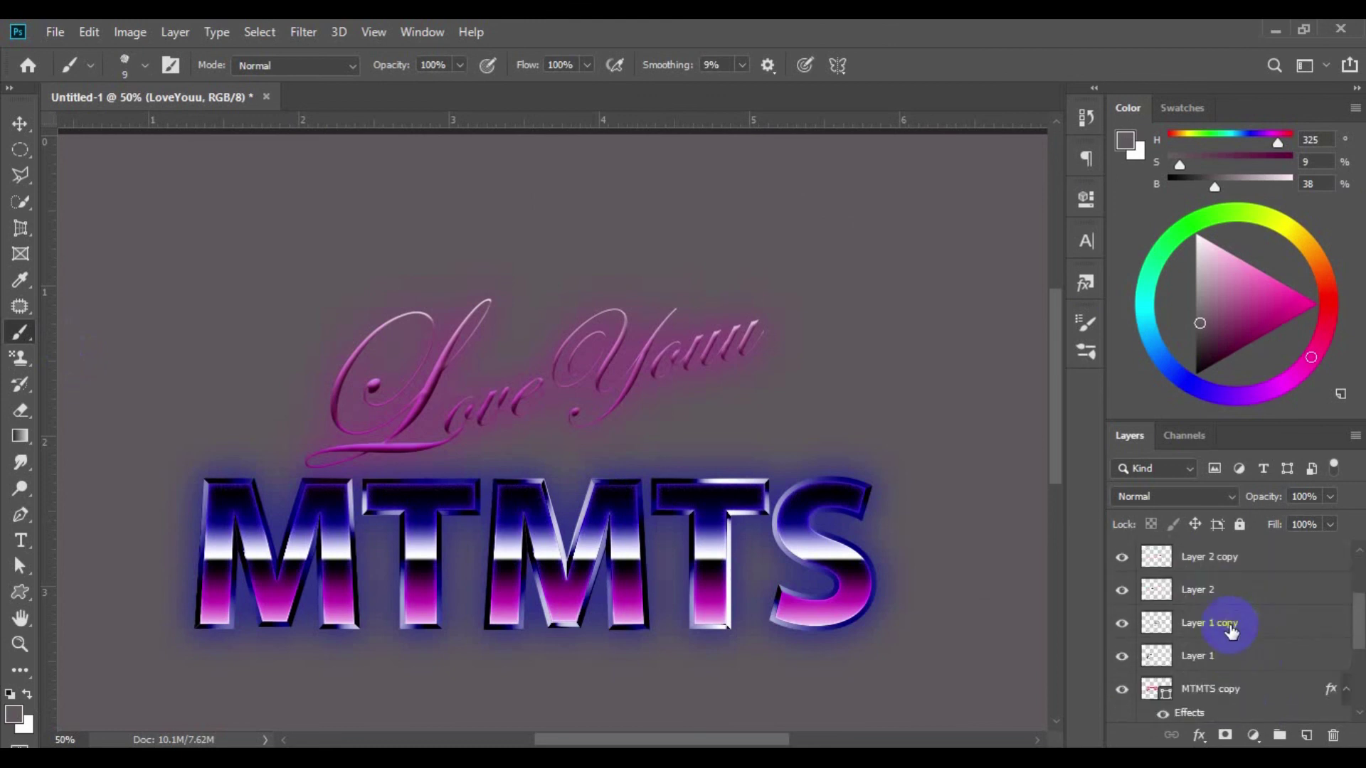
{"action": "scroll", "coordinate": [1202, 633], "scroll_direction": "up", "scroll_amount": 3}
{"action": "scroll", "coordinate": [1224, 647], "scroll_direction": "down", "scroll_amount": 3}
{"action": "scroll", "coordinate": [1224, 647], "scroll_direction": "up", "scroll_amount": 3}
Add a new empty Layer 3 above Layer 2 copy
{"action": "left_click", "coordinate": [1227, 676]}
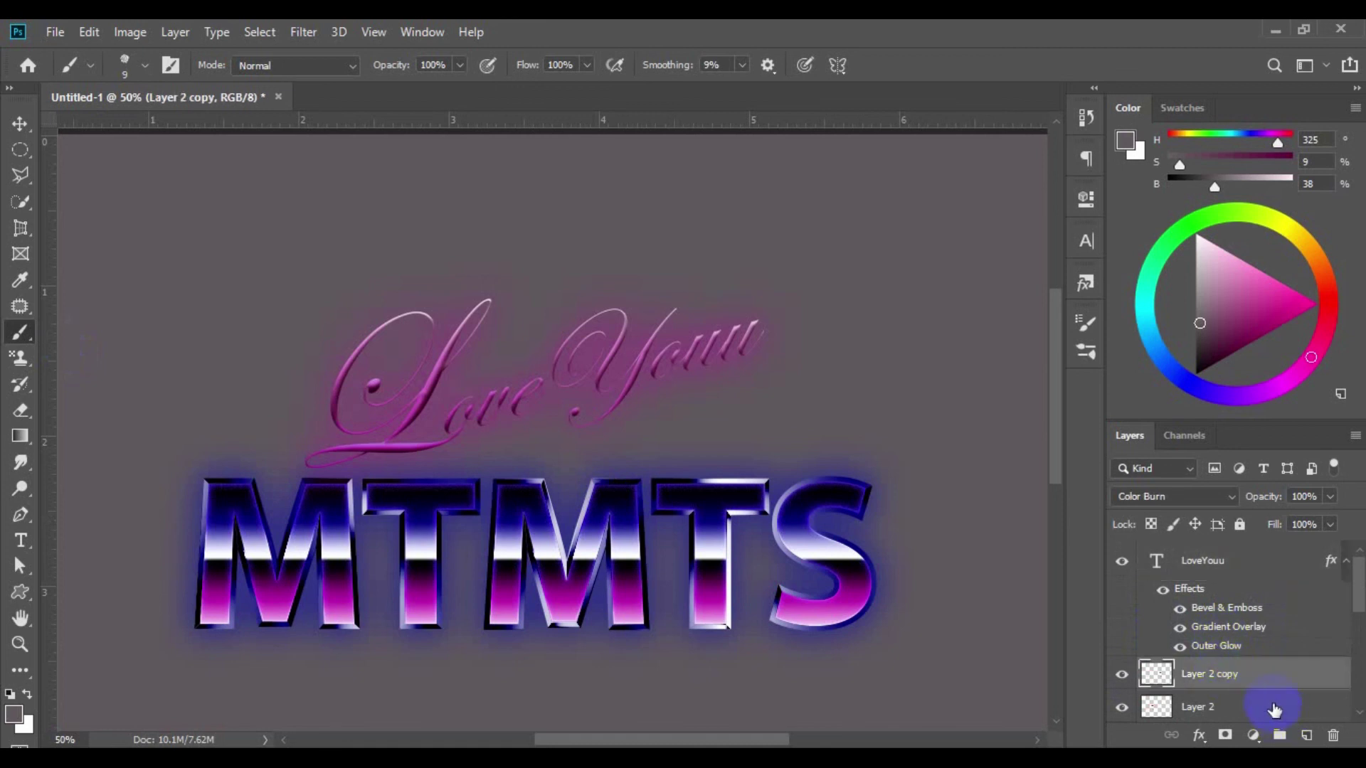
{"action": "scroll", "coordinate": [1260, 697], "scroll_direction": "down", "scroll_amount": 2}
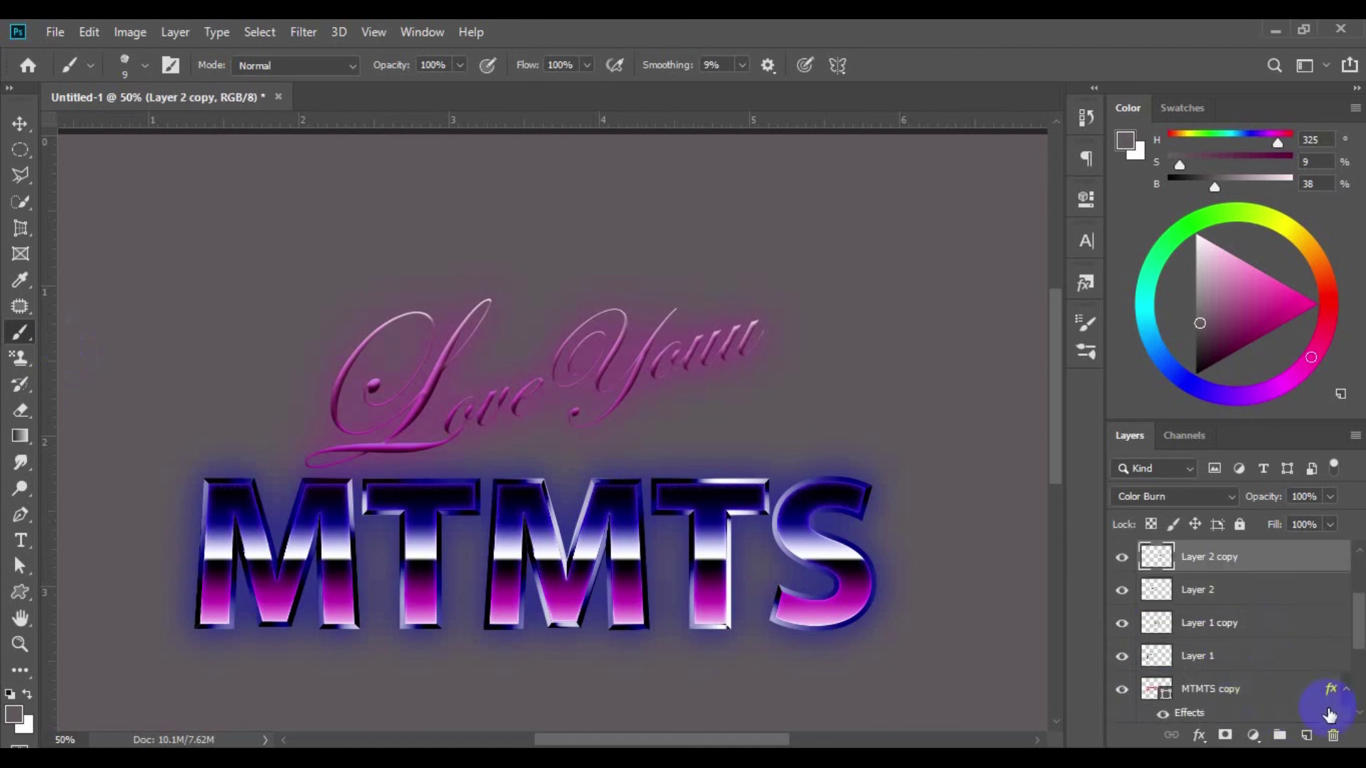
{"action": "left_click", "coordinate": [1306, 736]}
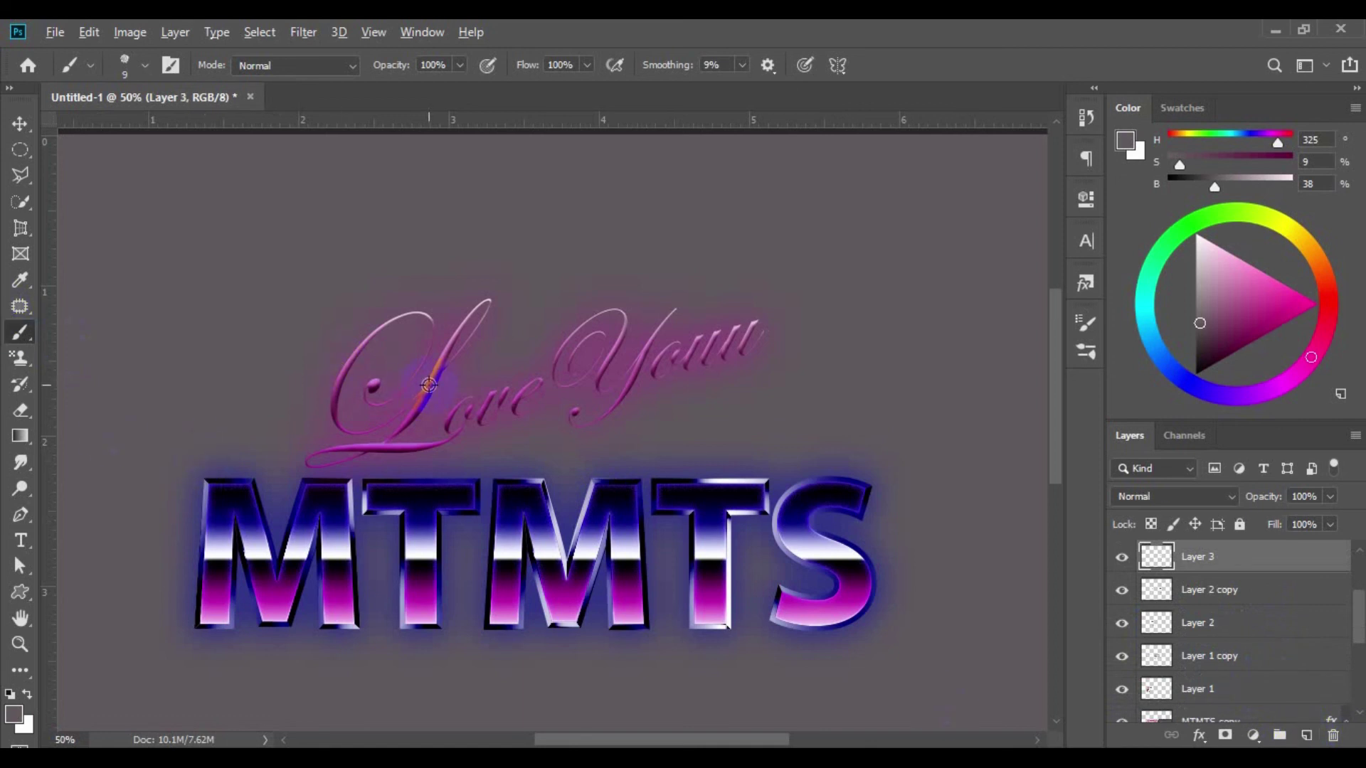
Sample the Love text's pink as brush colour and undo a test dab
{"action": "left_click", "coordinate": [428, 385], "text": "alt"}
{"action": "key", "text": "bracketright"}
{"action": "key", "text": "bracketright"}
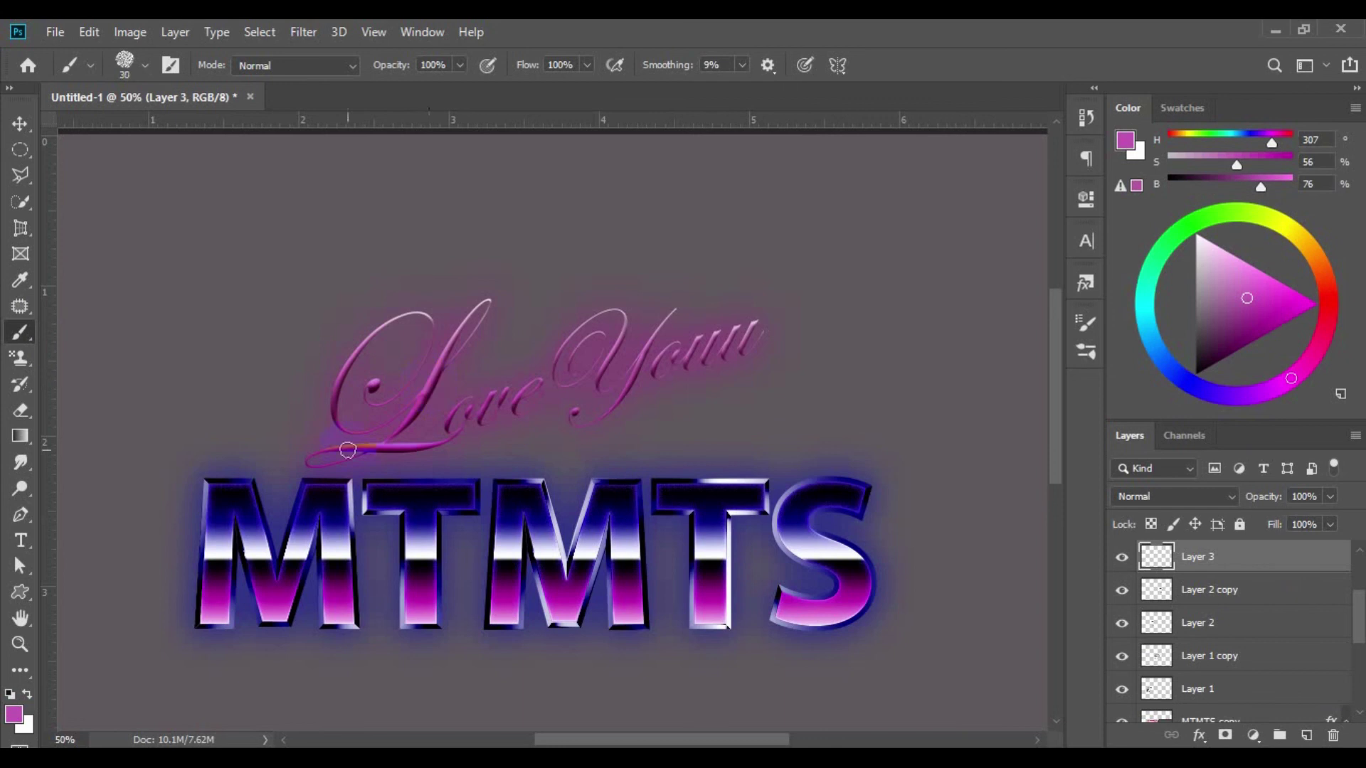
{"action": "left_click", "coordinate": [211, 483]}
{"action": "key", "text": "bracketright"}
{"action": "key", "text": "bracketright"}
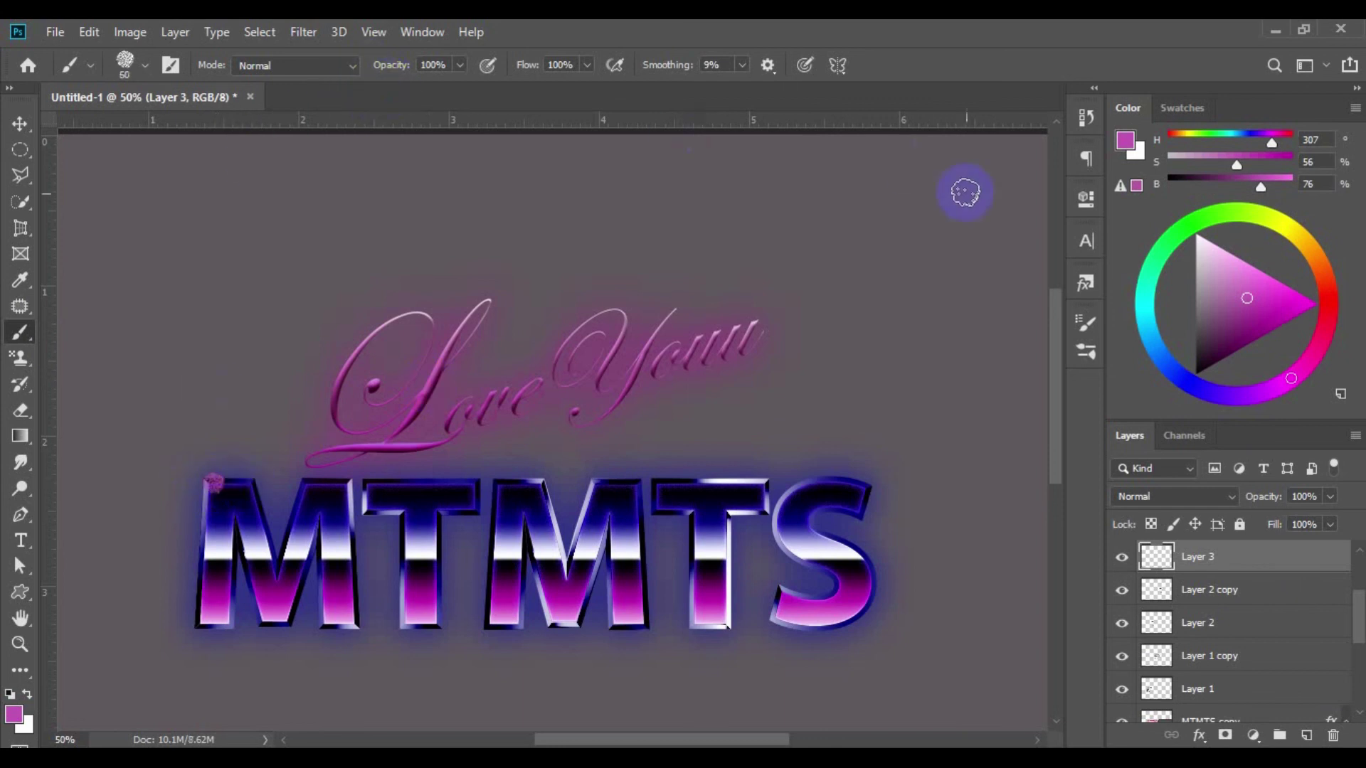
{"action": "key", "text": "ctrl+z"}
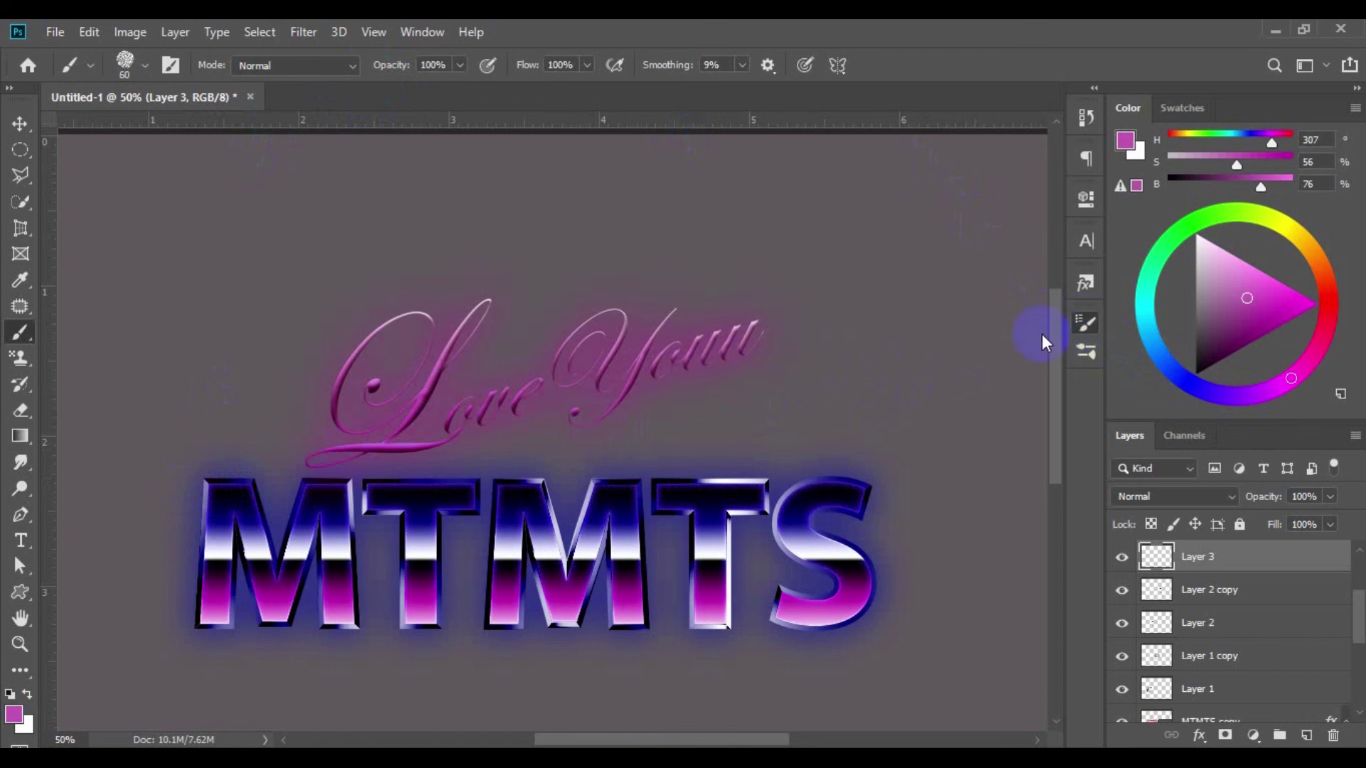
Reset the brush settings and choose a large soft round brush
{"action": "left_click", "coordinate": [1085, 323]}
{"action": "left_click", "coordinate": [1053, 215]}
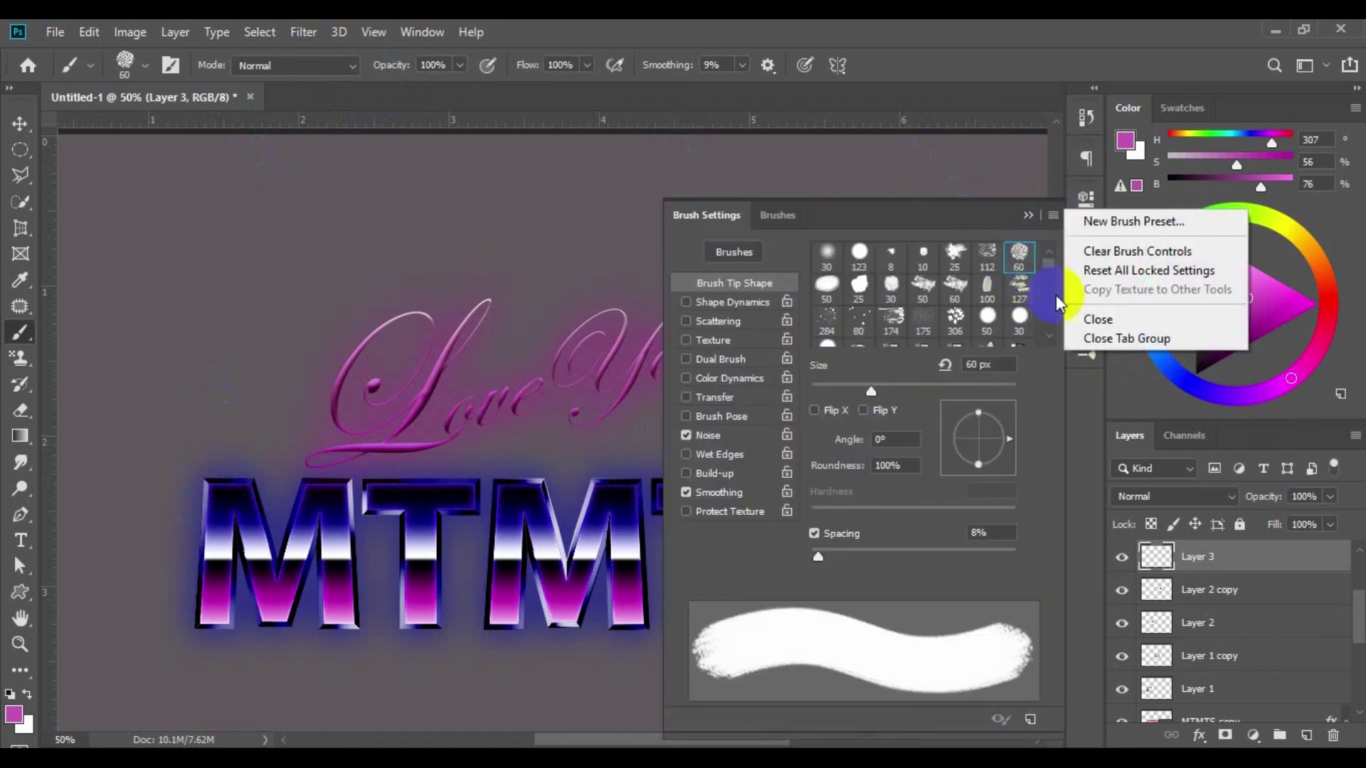
{"action": "left_click", "coordinate": [1124, 252]}
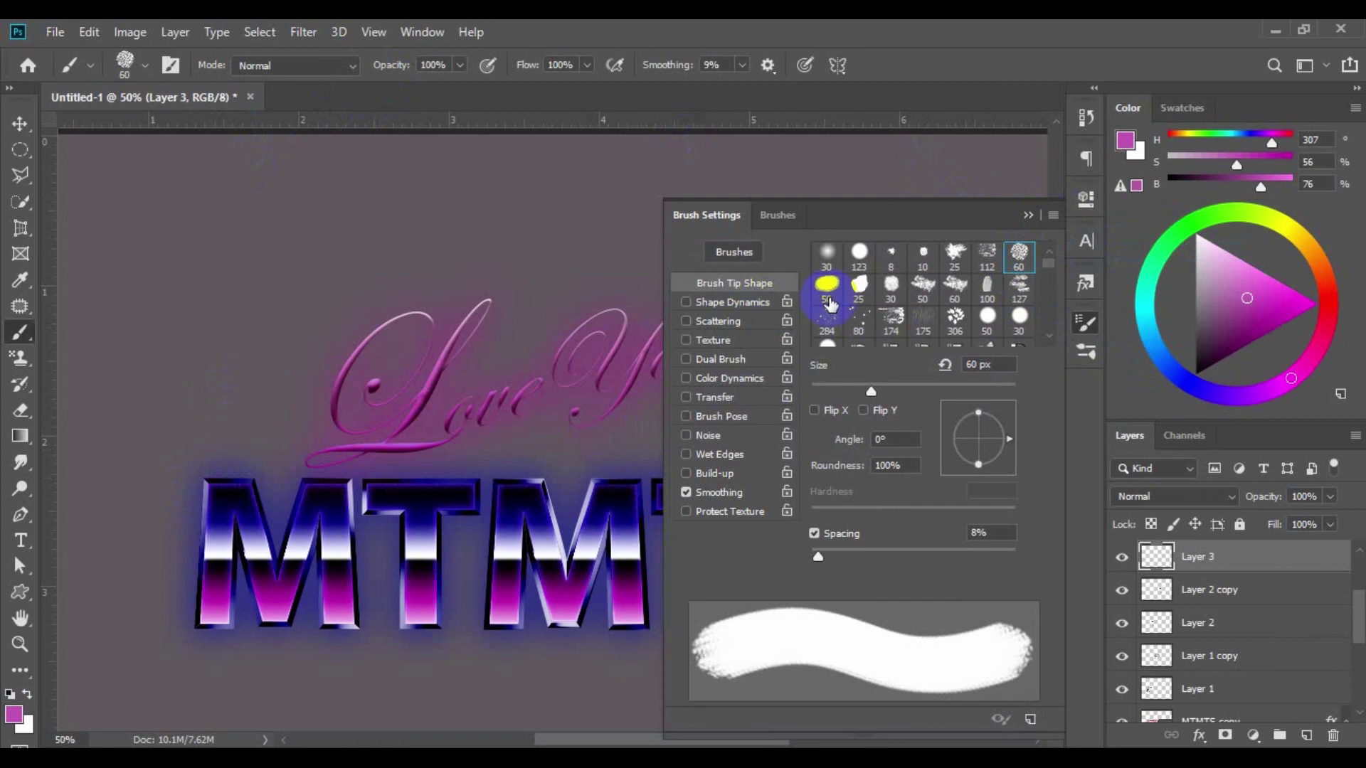
{"action": "left_click", "coordinate": [826, 252]}
{"action": "left_click", "coordinate": [1028, 215]}
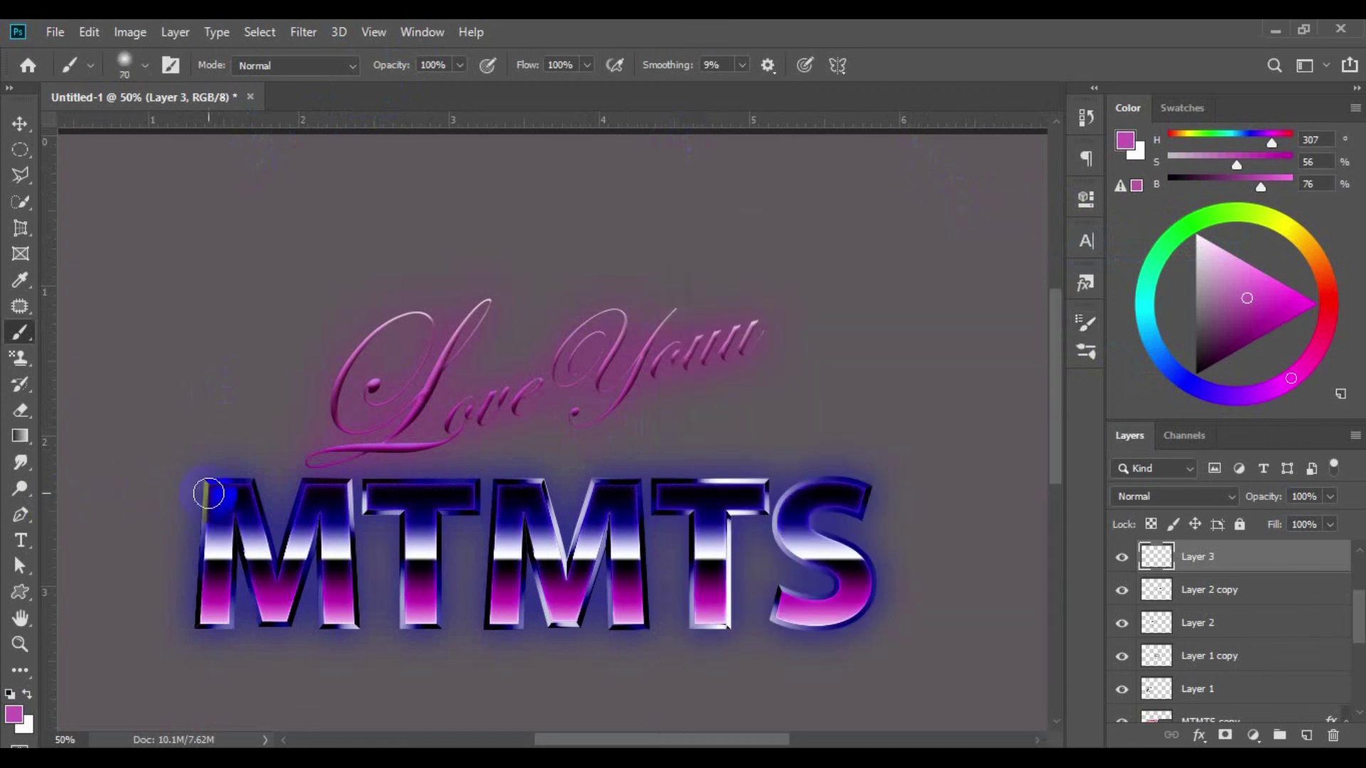
{"action": "key", "text": "bracketright"}
{"action": "key", "text": "bracketright"}
{"action": "key", "text": "bracketright"}
Paint soft pink dabs along the tops of the M, T and M letters
{"action": "left_click_drag", "start_coordinate": [206, 484], "coordinate": [263, 483]}
{"action": "left_click", "coordinate": [274, 473]}
{"action": "left_click", "coordinate": [392, 480]}
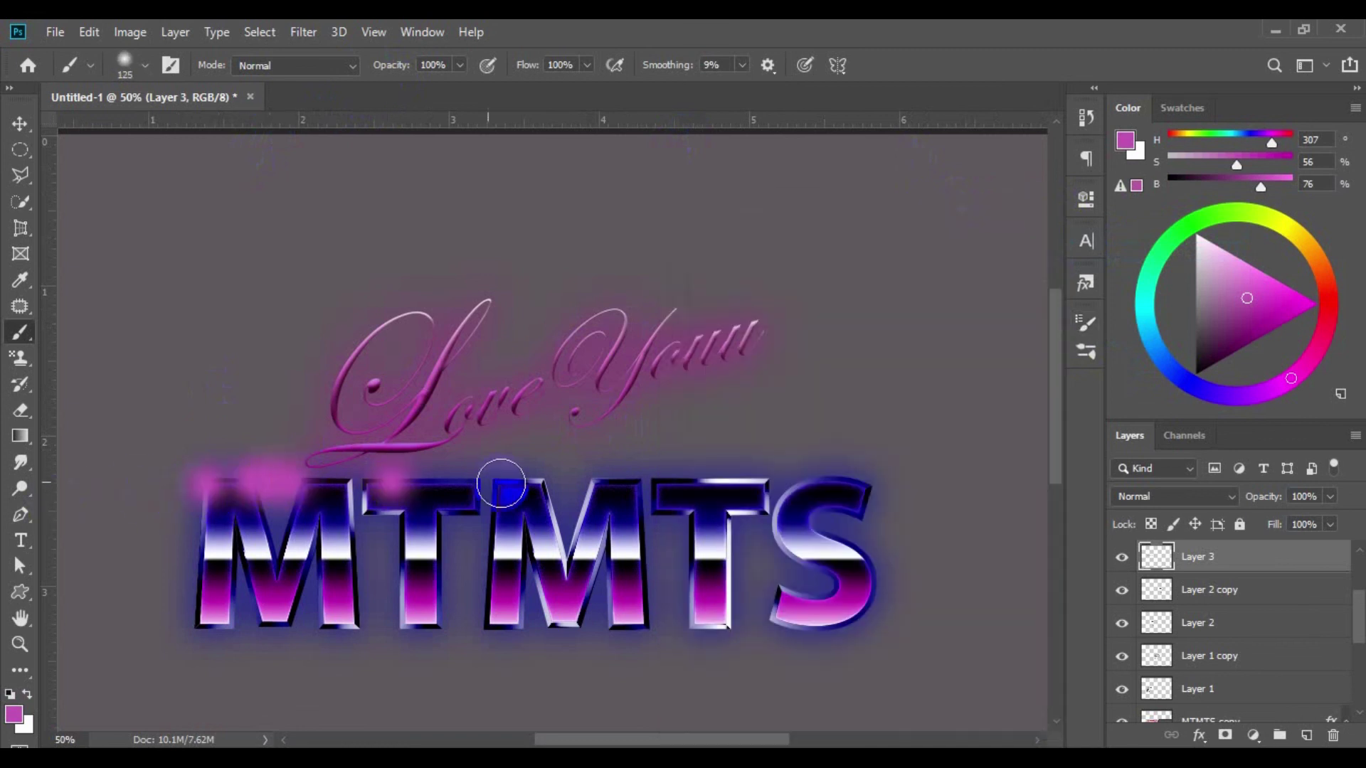
{"action": "left_click", "coordinate": [501, 480]}
{"action": "left_click", "coordinate": [679, 487]}
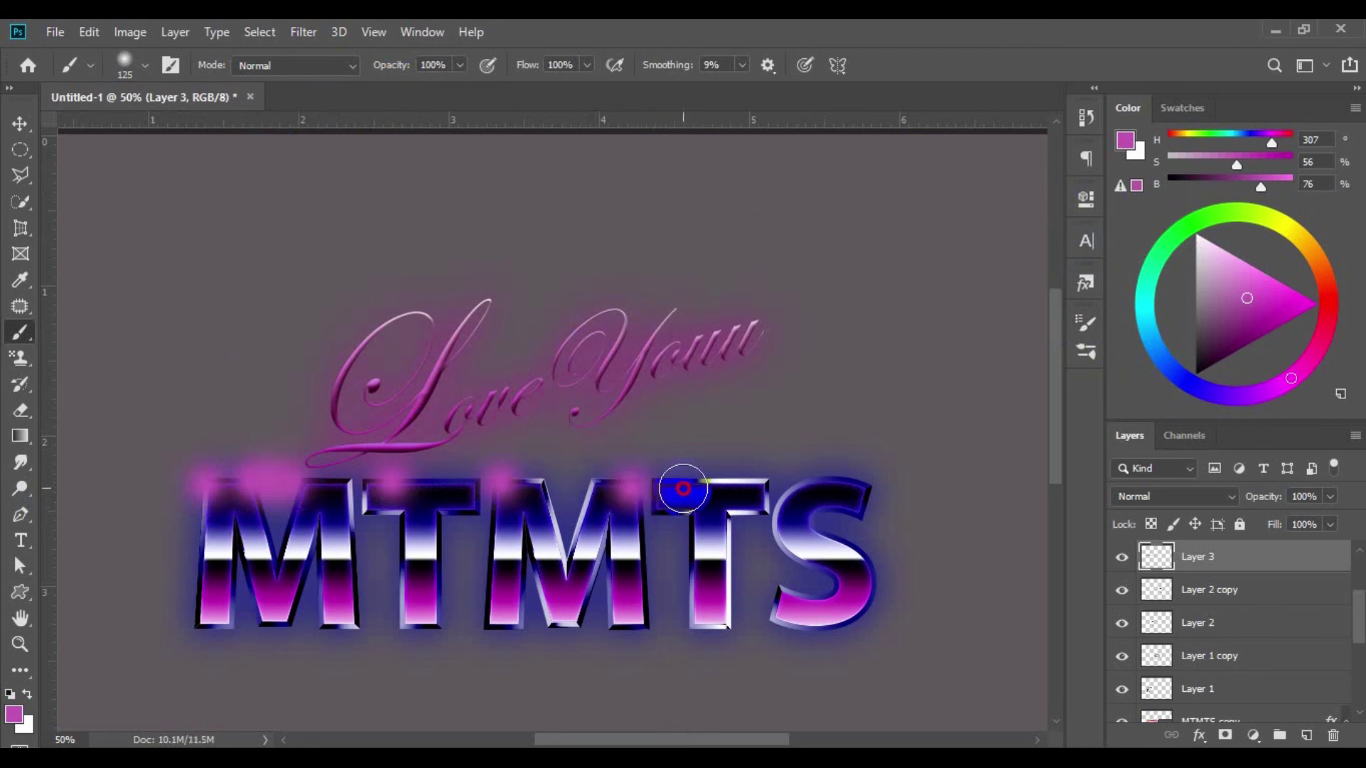
{"action": "left_click", "coordinate": [597, 490]}
{"action": "key", "text": "bracketright"}
{"action": "key", "text": "bracketright"}
{"action": "mouse_move", "coordinate": [536, 488]}
{"action": "left_mouse_down"}
{"action": "mouse_move", "coordinate": [512, 475]}
{"action": "mouse_move", "coordinate": [198, 491]}
{"action": "left_mouse_up"}
Select Layer 2 copy and load the MTMTS letter outlines as a selection
{"action": "scroll", "coordinate": [1181, 626], "scroll_direction": "down", "scroll_amount": 5}
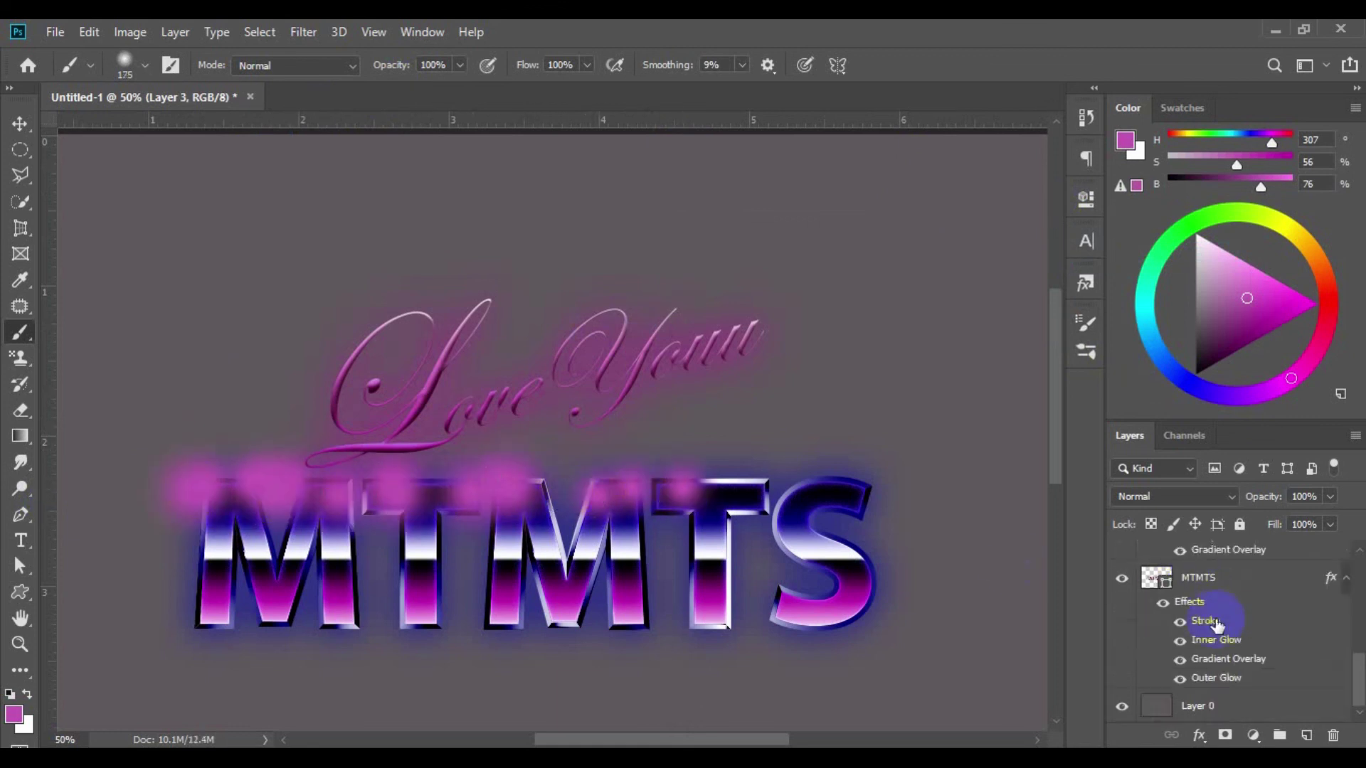
{"action": "scroll", "coordinate": [1181, 641], "scroll_direction": "up", "scroll_amount": 5}
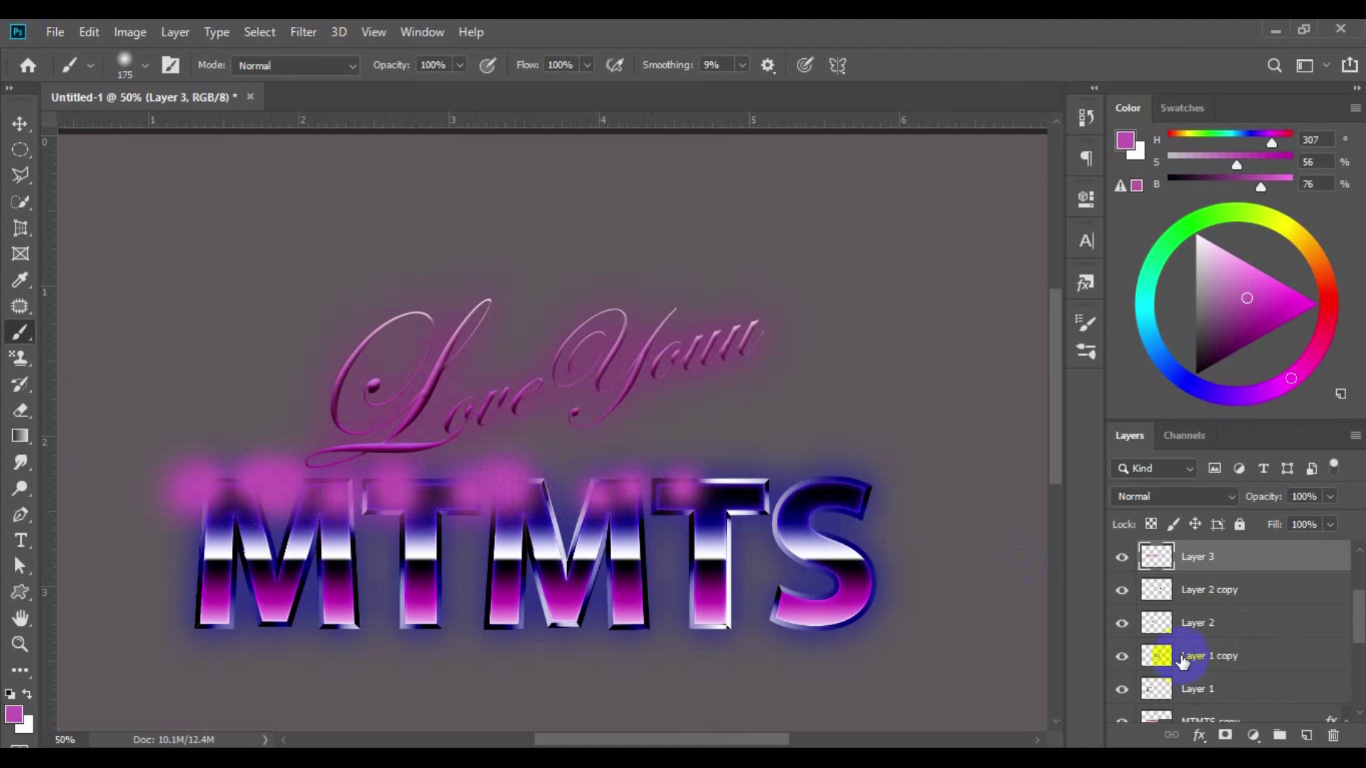
{"action": "left_click", "coordinate": [1203, 593]}
{"action": "left_click", "coordinate": [1155, 597]}
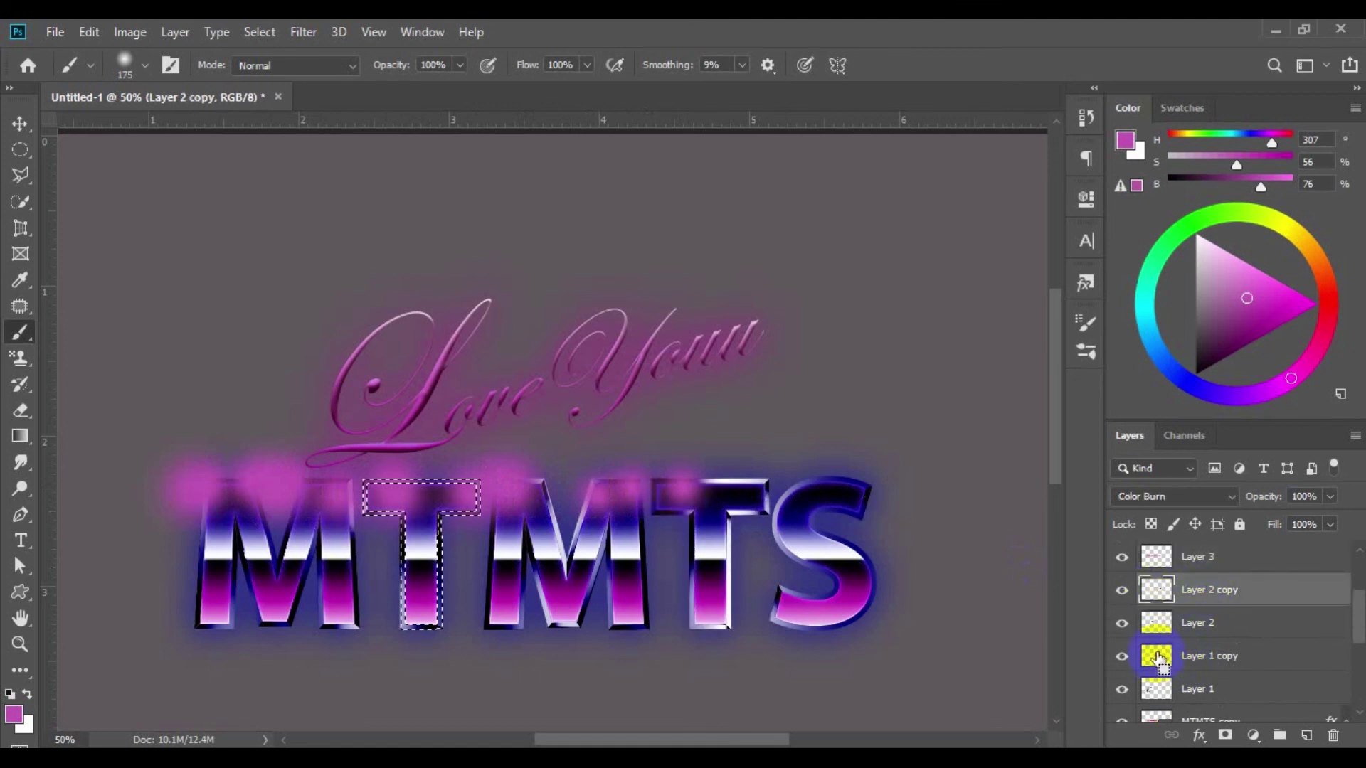
{"action": "left_click", "coordinate": [1158, 594], "text": "ctrl"}
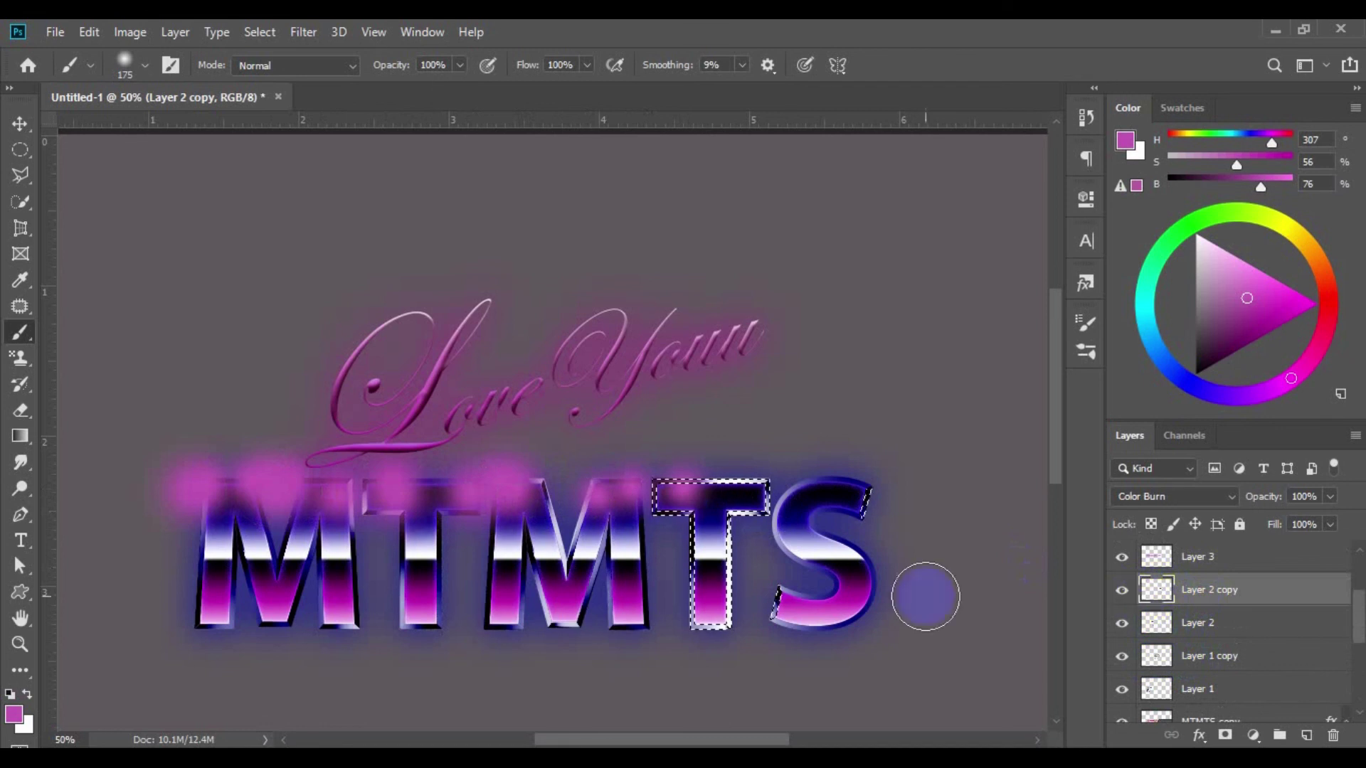
{"action": "left_click", "coordinate": [1149, 625], "text": "ctrl"}
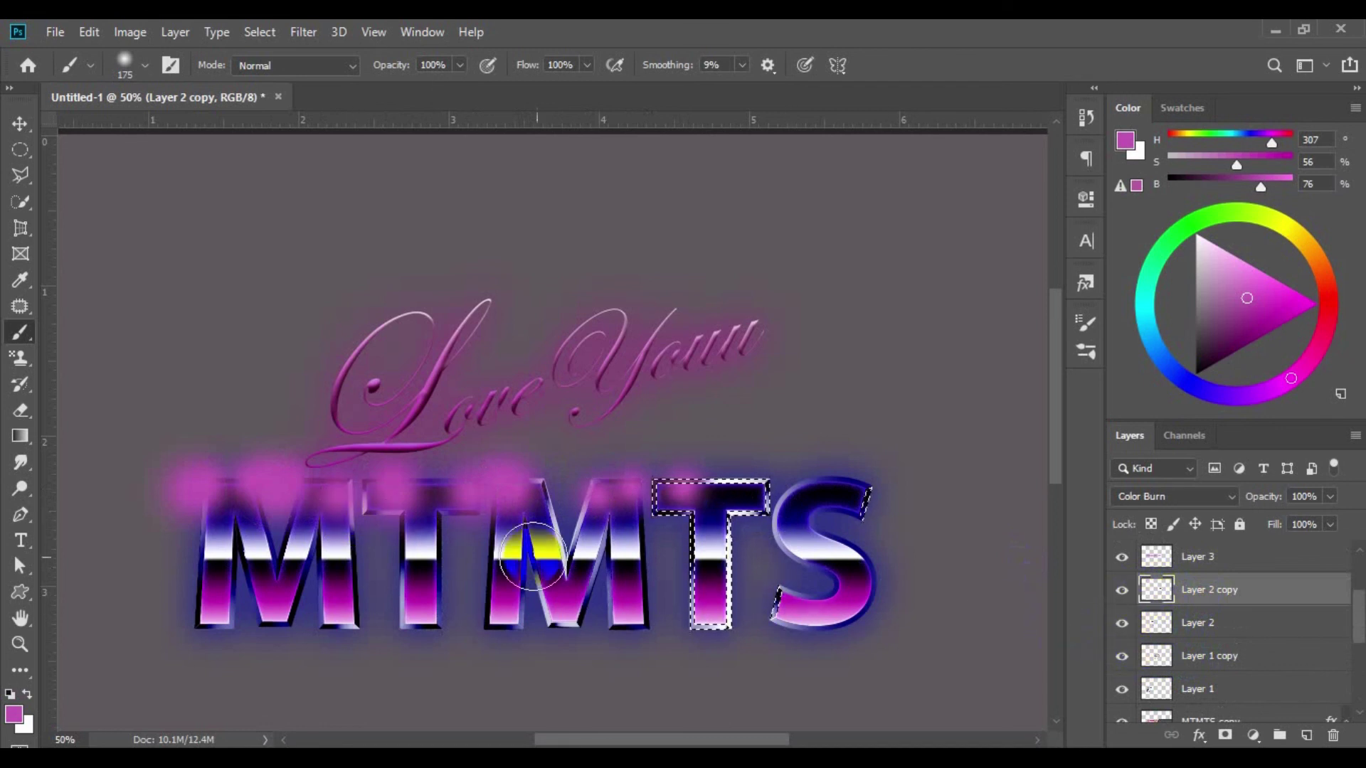
{"action": "scroll", "coordinate": [1149, 625], "scroll_direction": "down", "scroll_amount": 3}
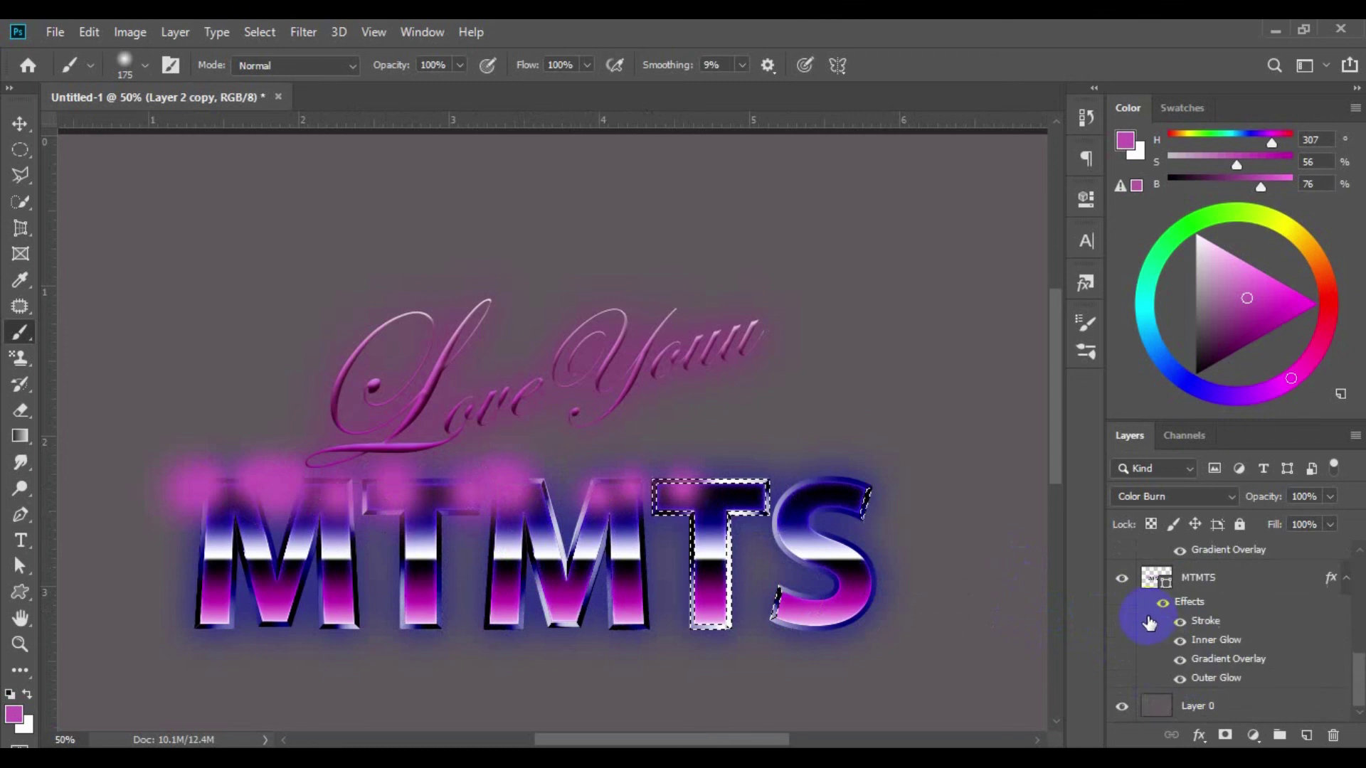
{"action": "left_click", "coordinate": [1151, 624], "text": "ctrl"}
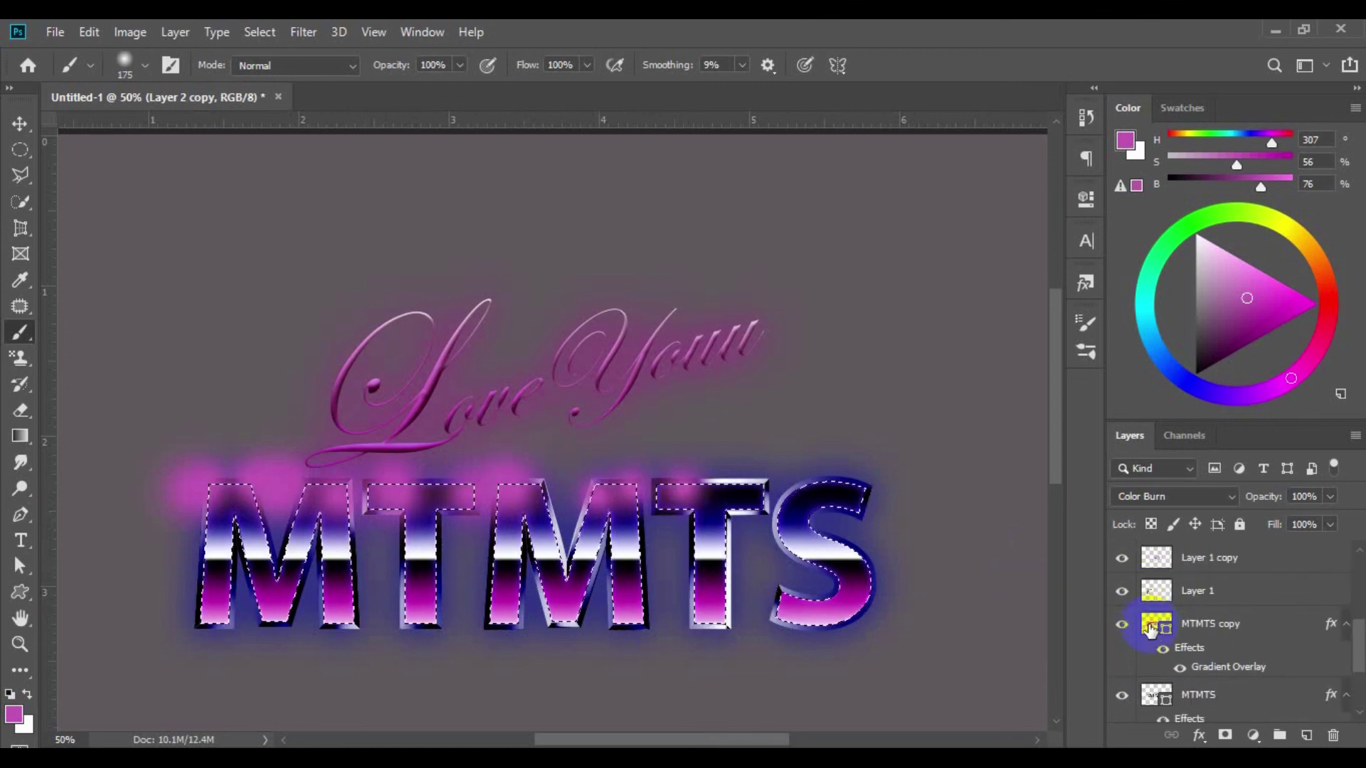
Narrow the selection to only the first M's outline
{"action": "left_click", "coordinate": [1154, 595], "text": "ctrl"}
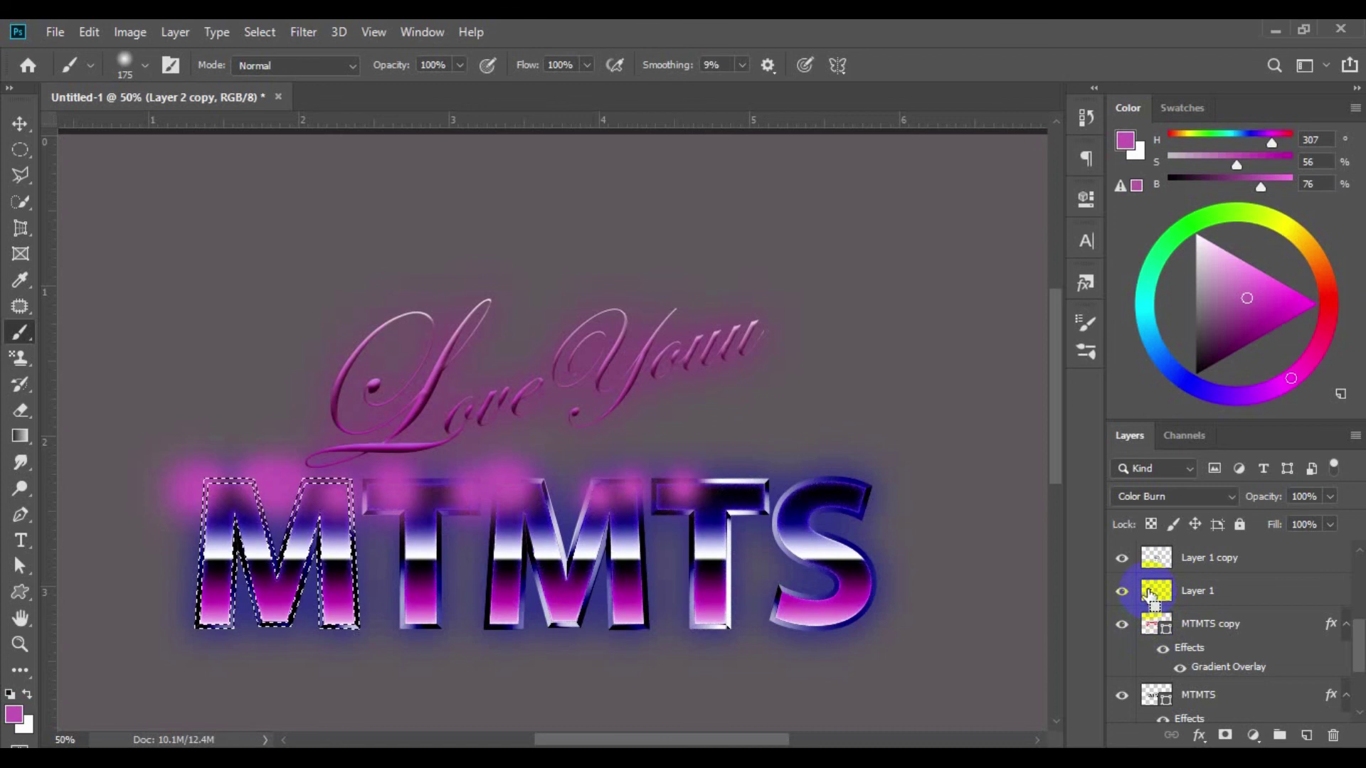
{"action": "left_click", "coordinate": [1153, 626], "text": "ctrl"}
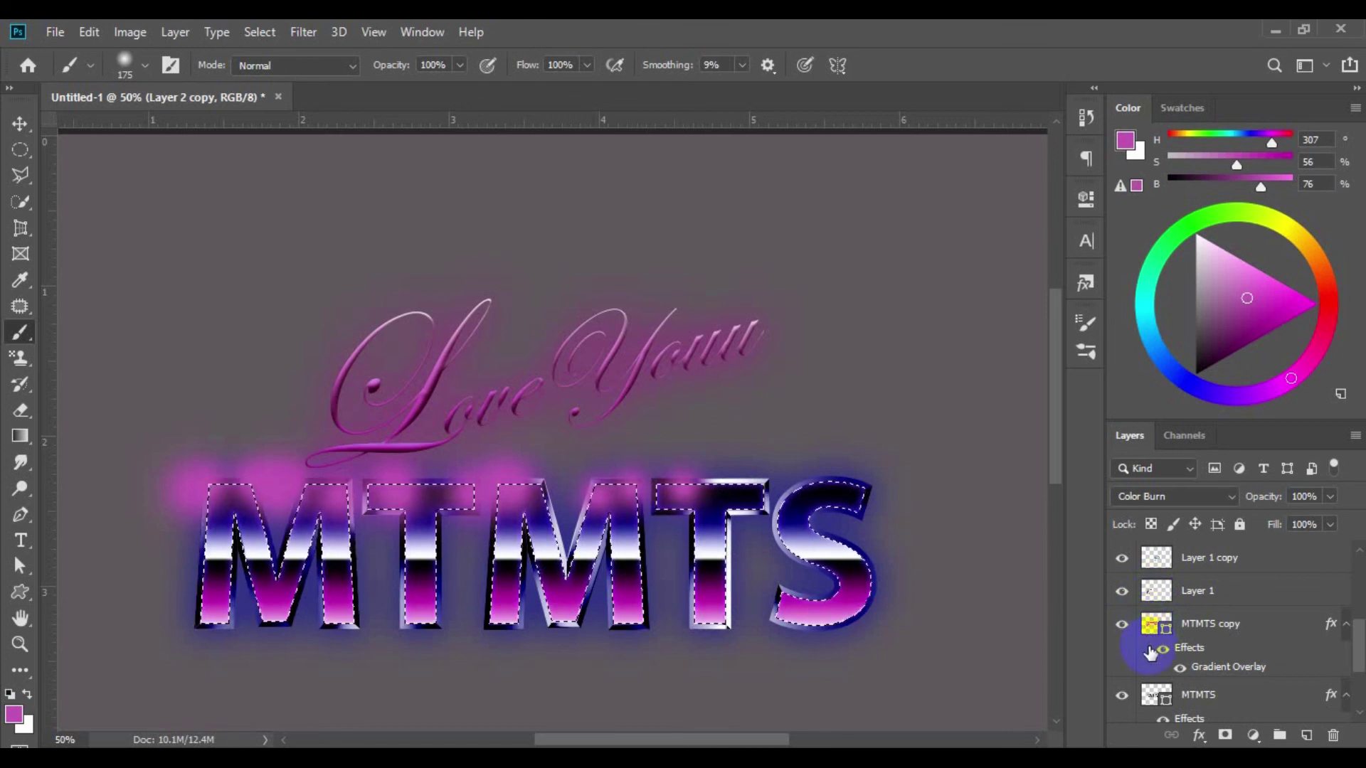
{"action": "left_click", "coordinate": [1148, 701], "text": "ctrl"}
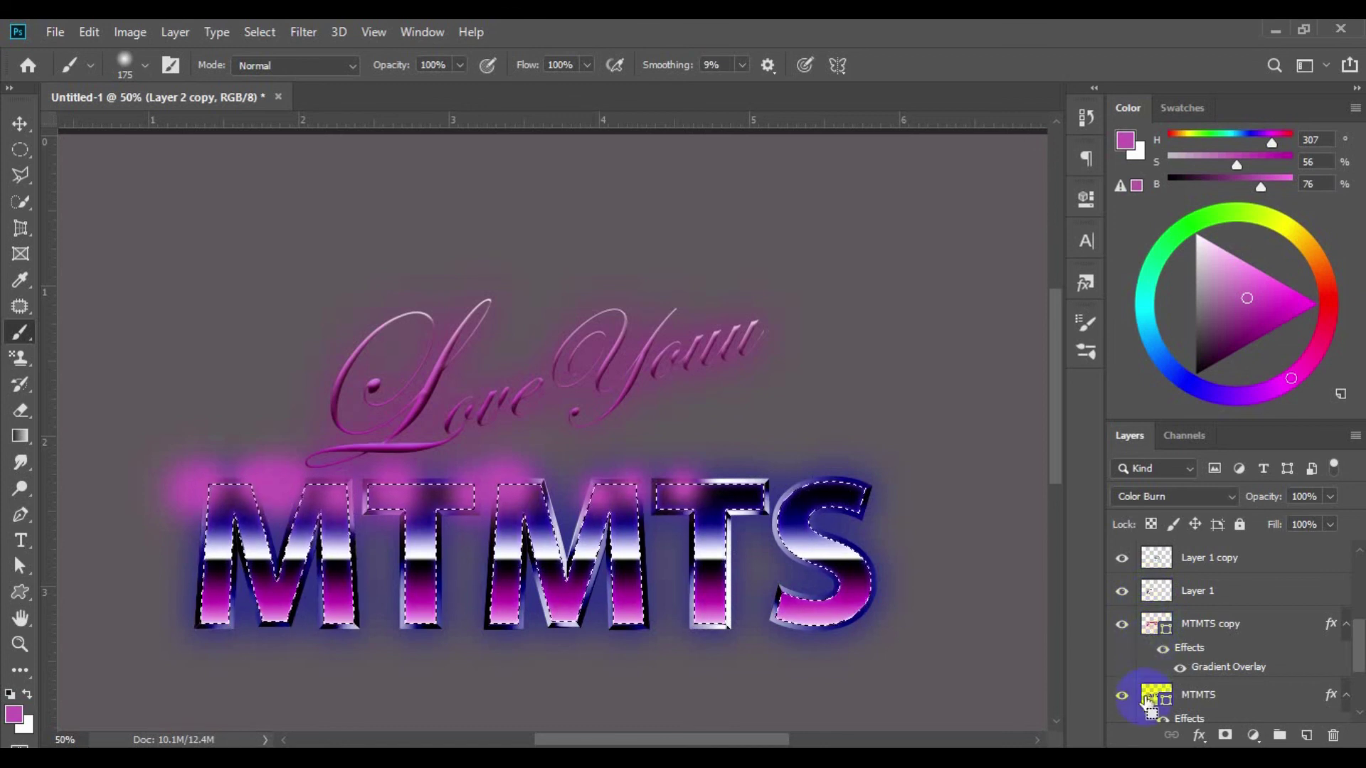
{"action": "left_click", "coordinate": [1151, 697], "text": "ctrl"}
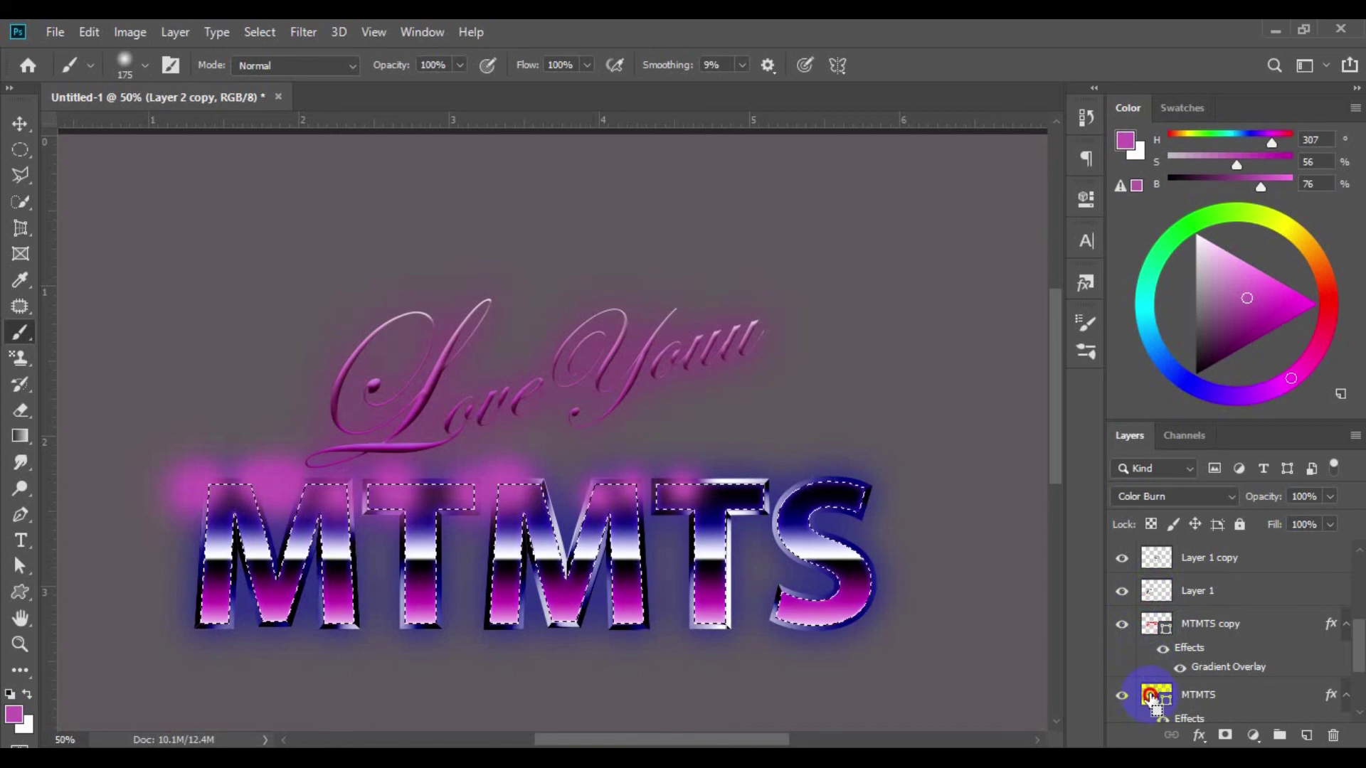
{"action": "left_click", "coordinate": [1154, 627], "text": "ctrl"}
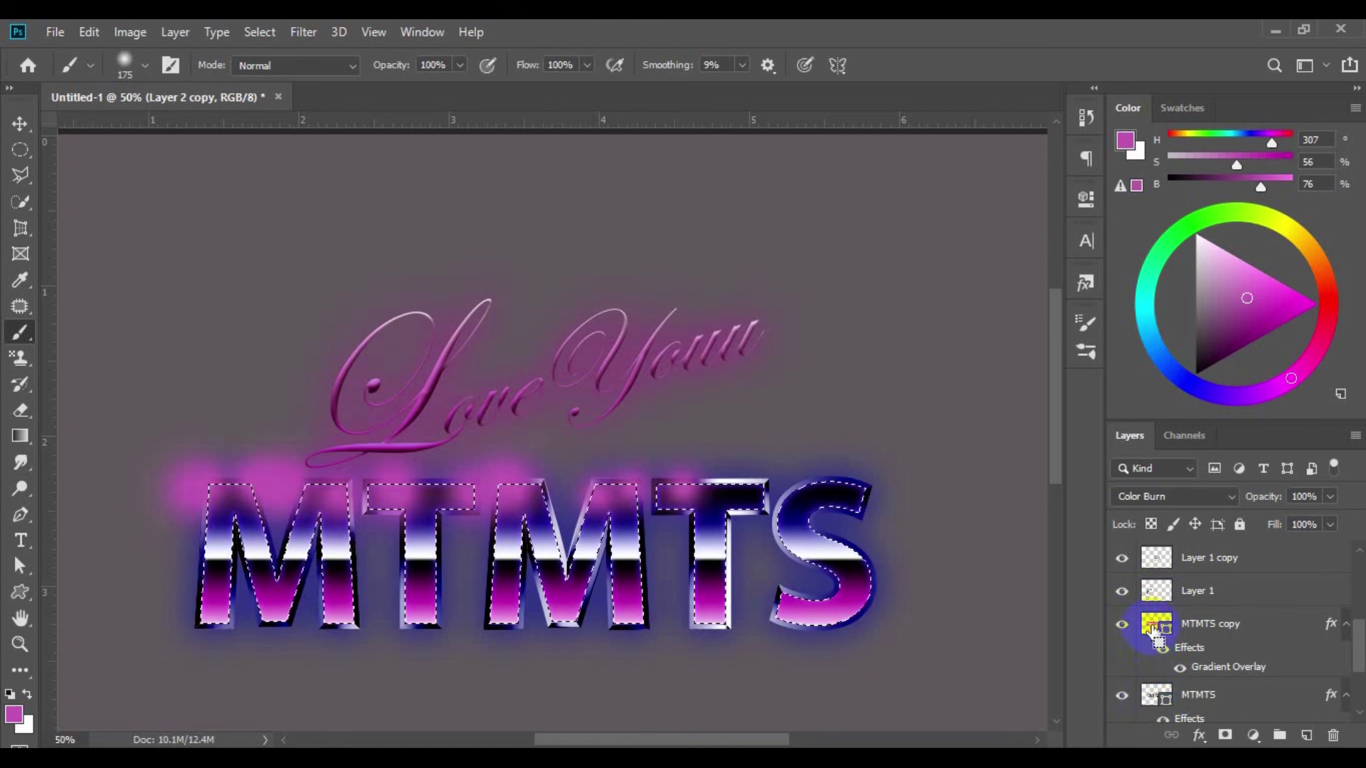
{"action": "left_click", "coordinate": [1158, 598], "text": "ctrl"}
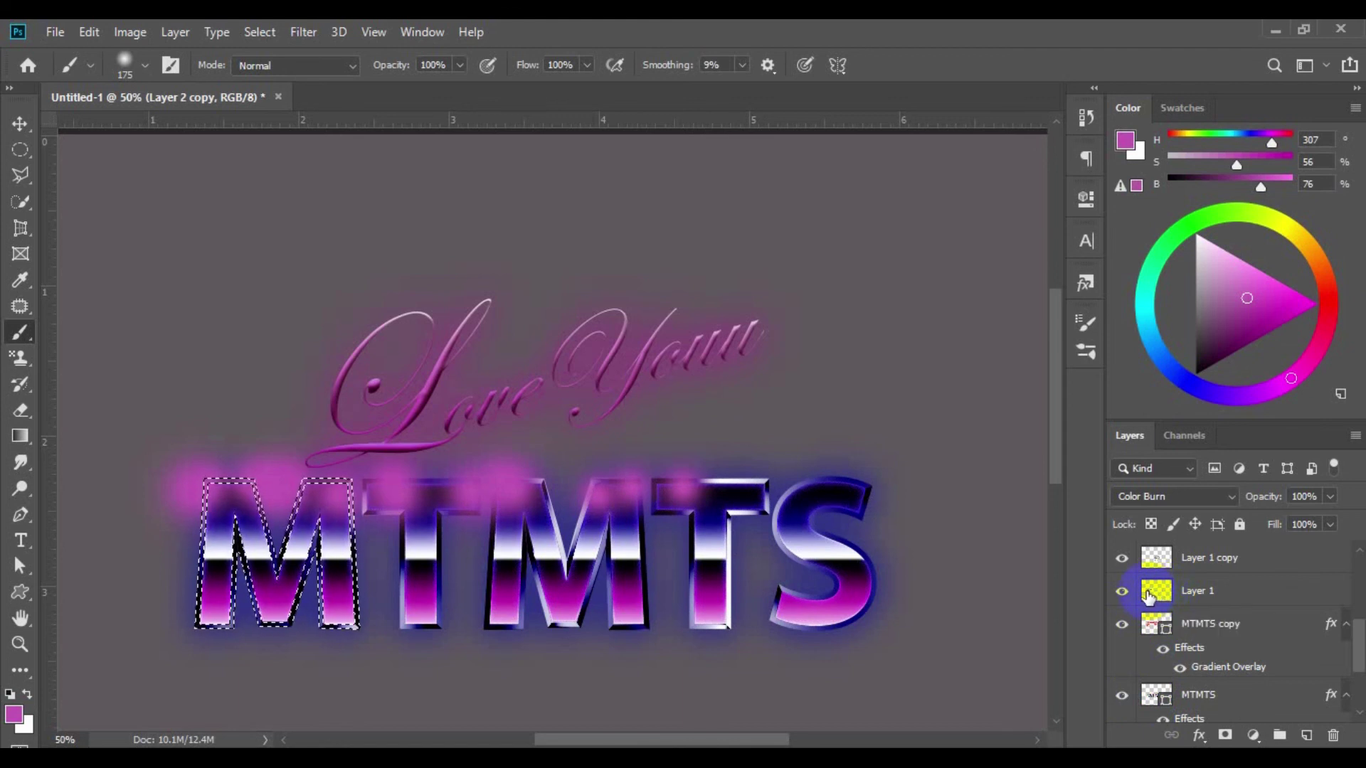
Invert the selection and clear the pink glow outside the first M
{"action": "scroll", "coordinate": [1149, 598], "scroll_direction": "up", "scroll_amount": 2}
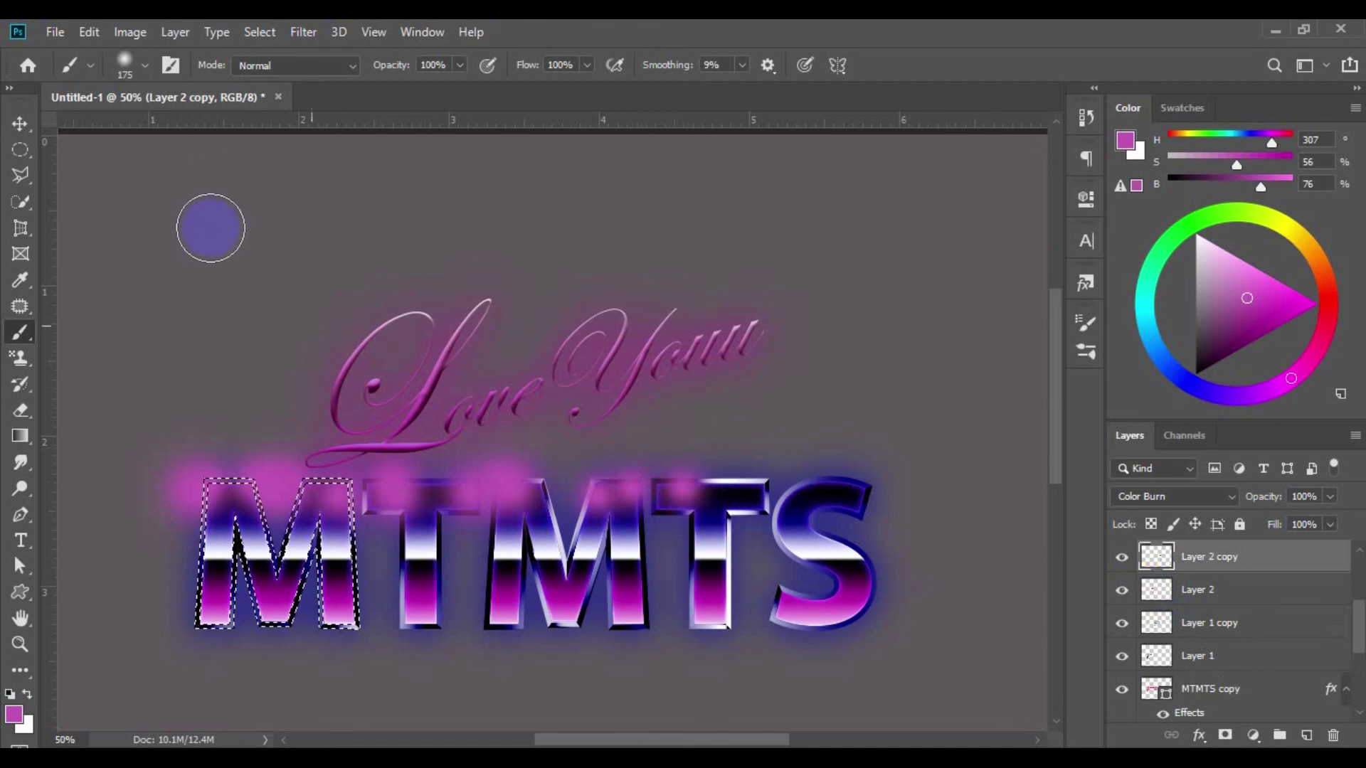
{"action": "left_click", "coordinate": [307, 34]}
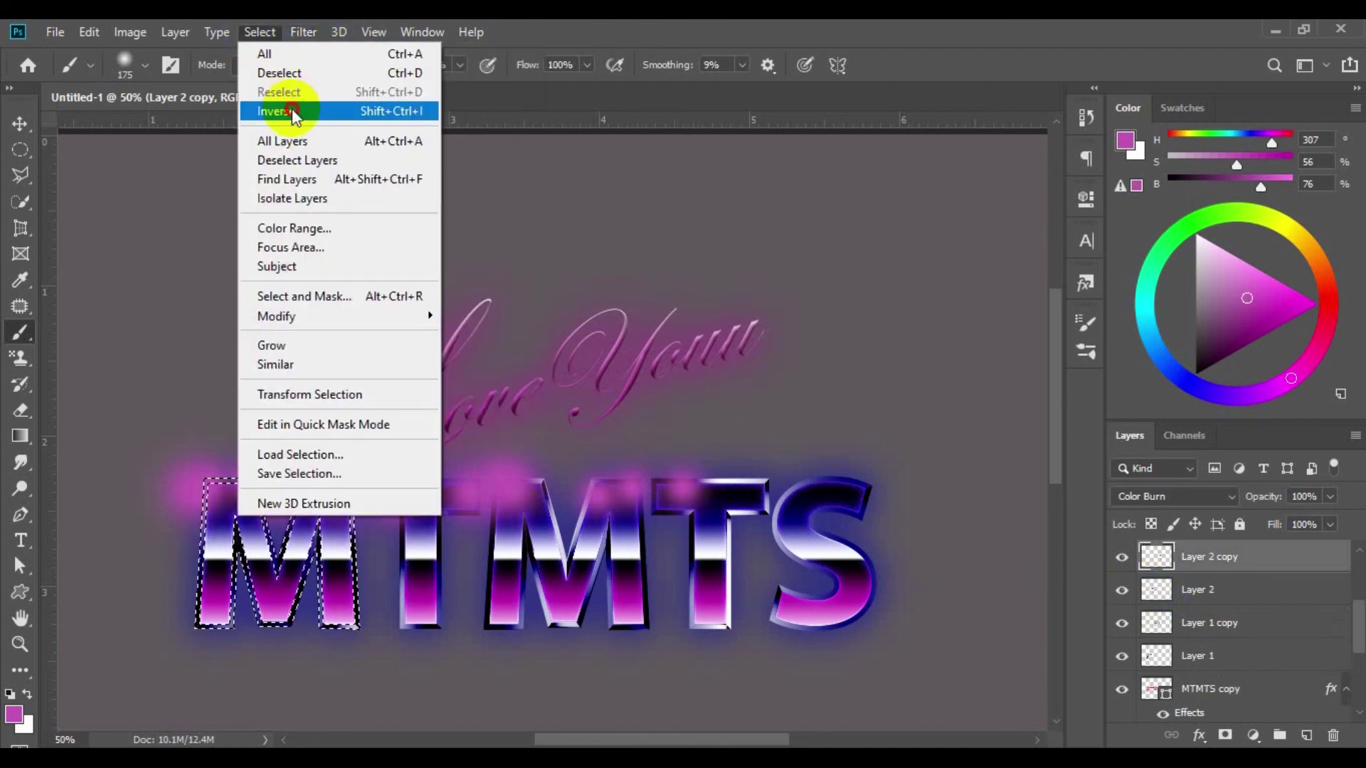
{"action": "left_click", "coordinate": [293, 113]}
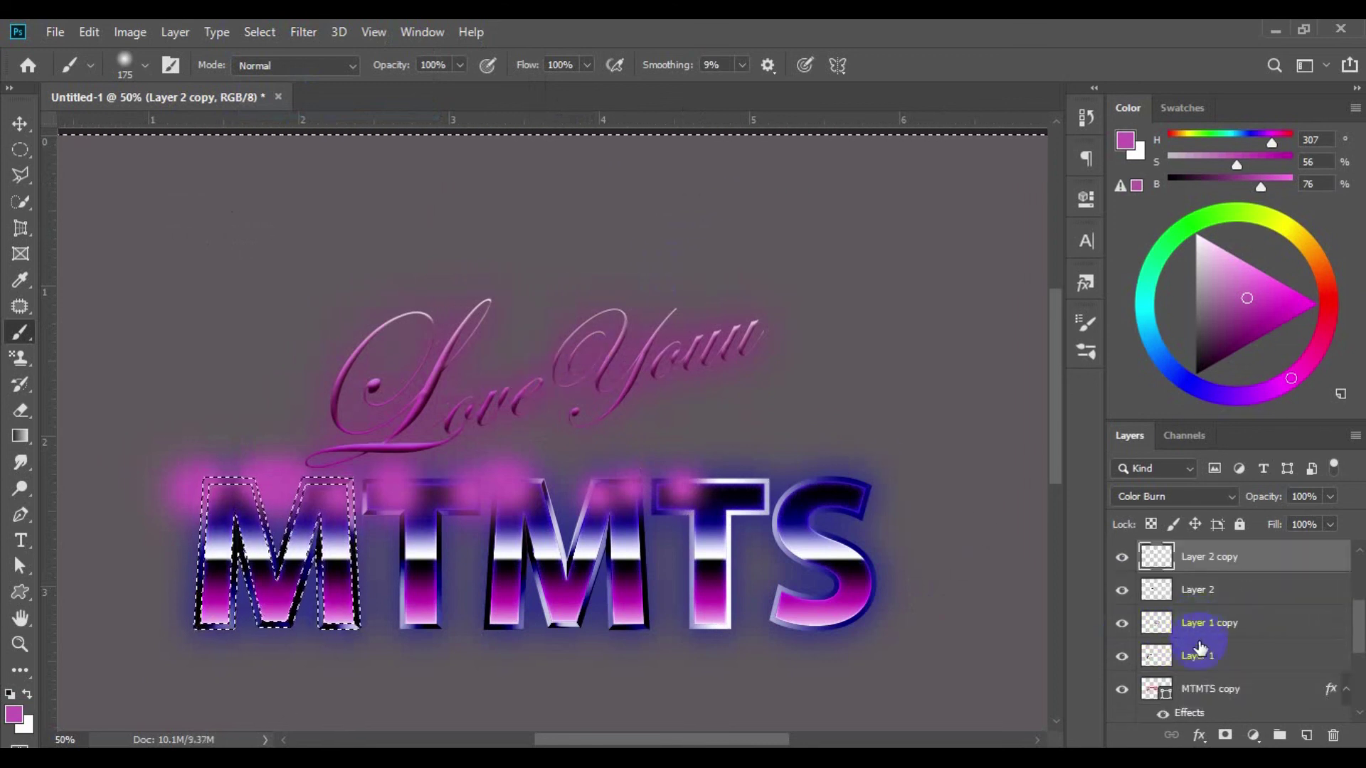
{"action": "scroll", "coordinate": [1201, 648], "scroll_direction": "up", "scroll_amount": 2}
{"action": "key", "text": "ctrl+shift+alt+n"}
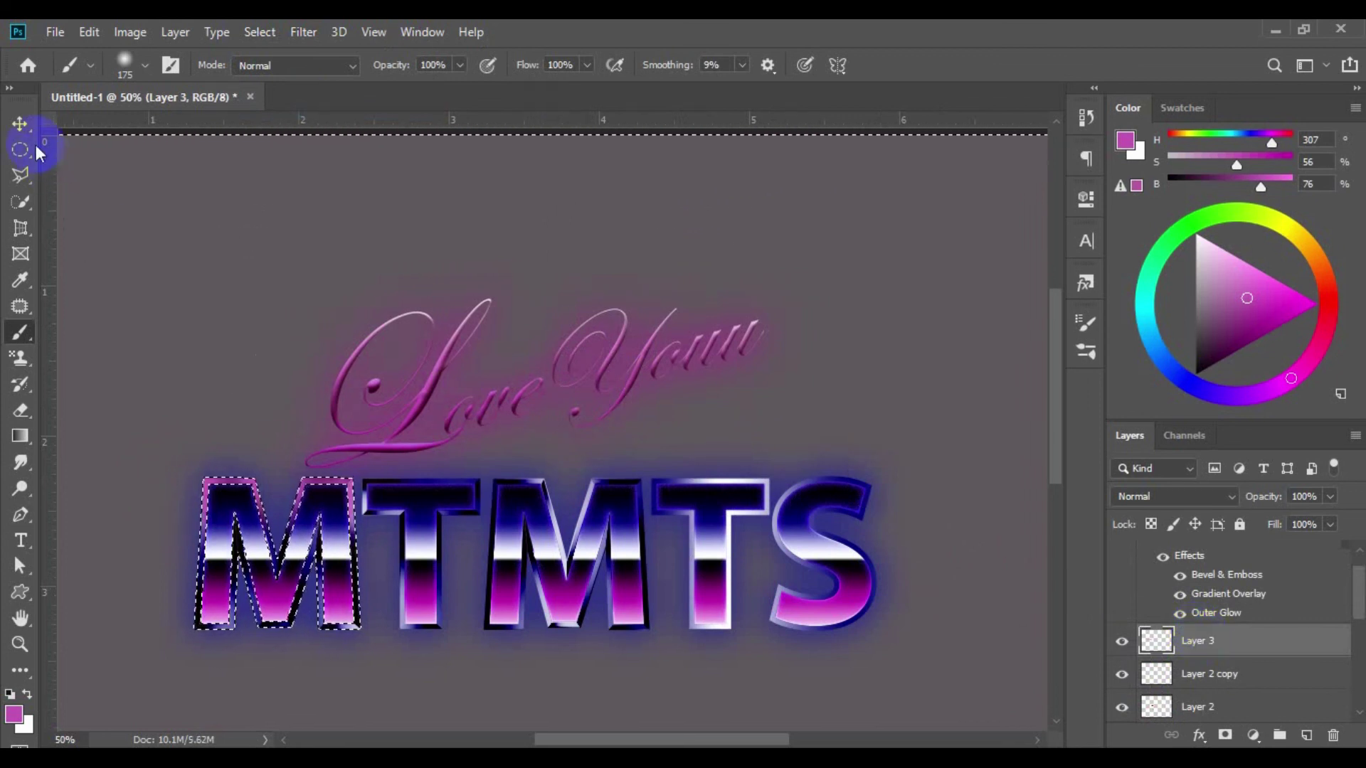
Clear the selection around the first M and zoom back in on the lettering
{"action": "left_click", "coordinate": [21, 124]}
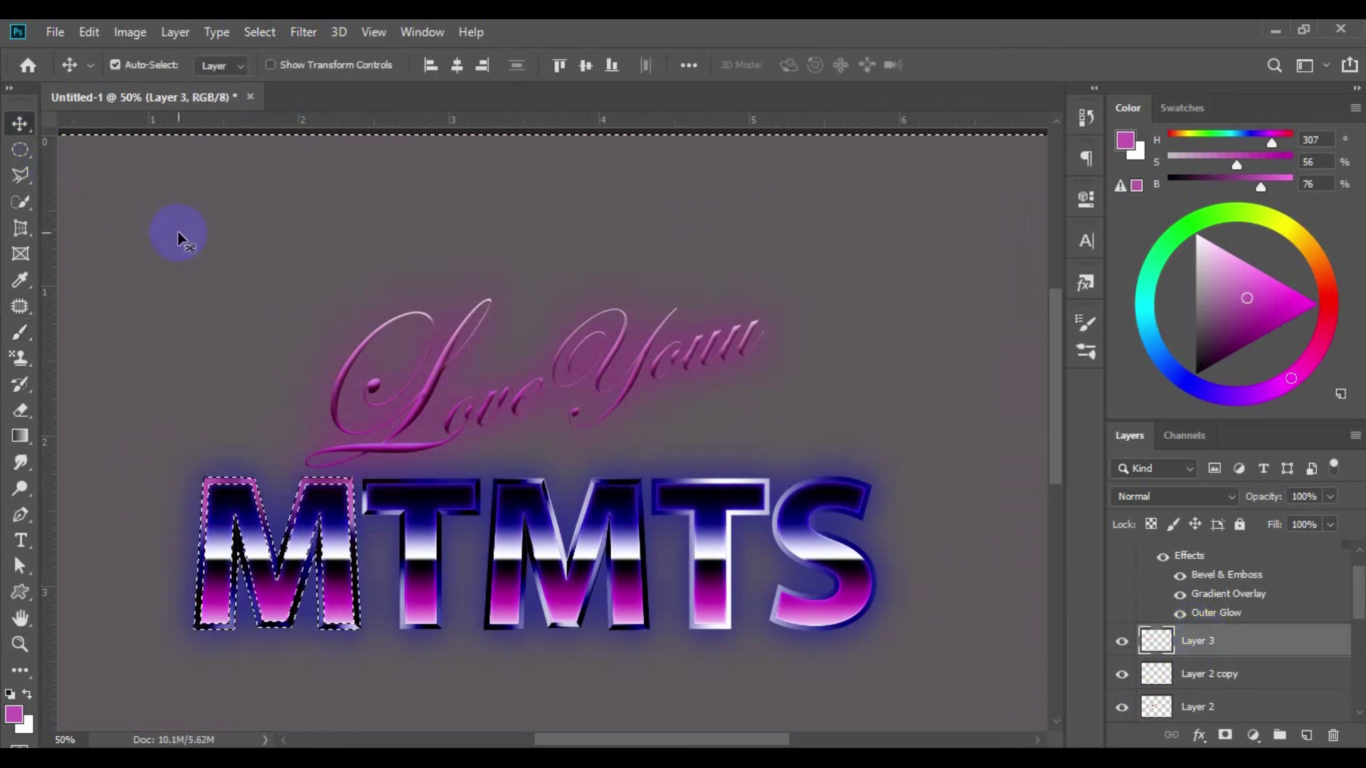
{"action": "key", "text": "ctrl"}
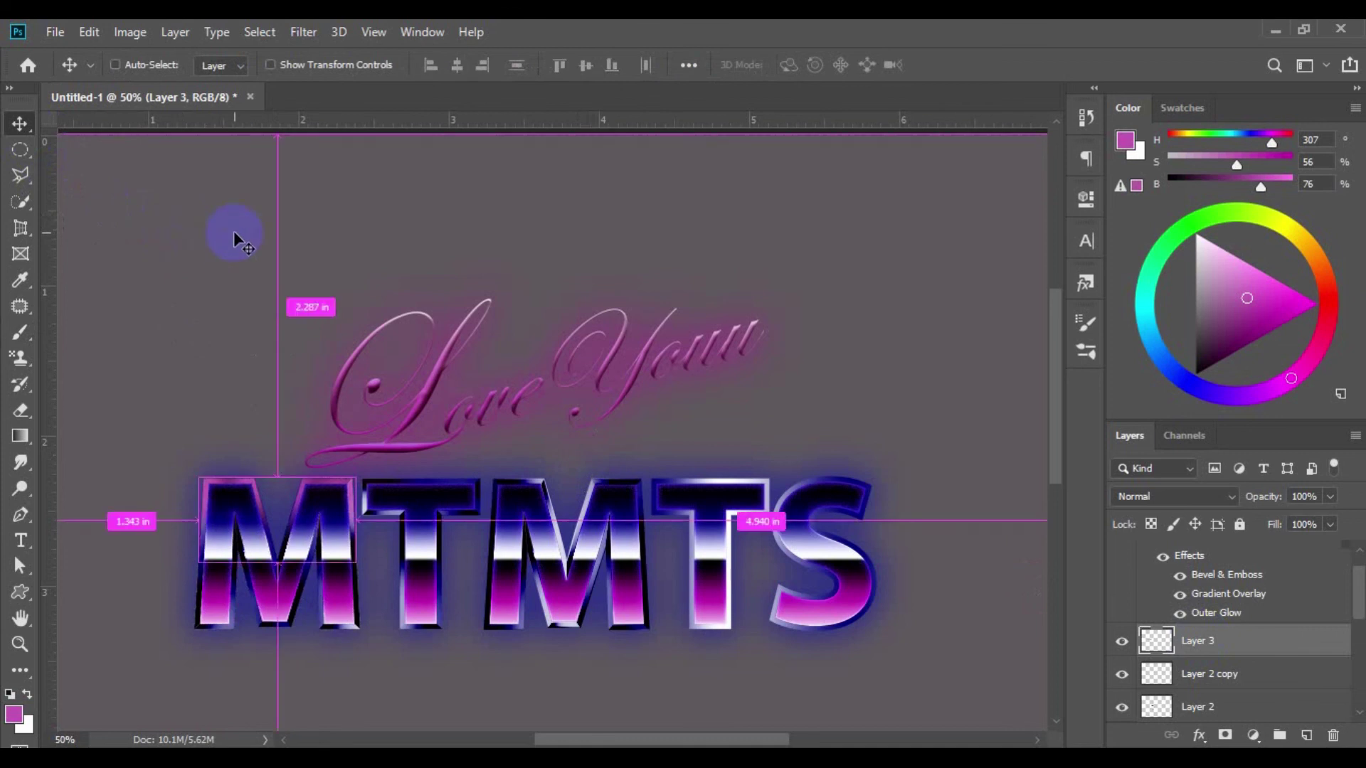
{"action": "key", "text": "ctrl+minus"}
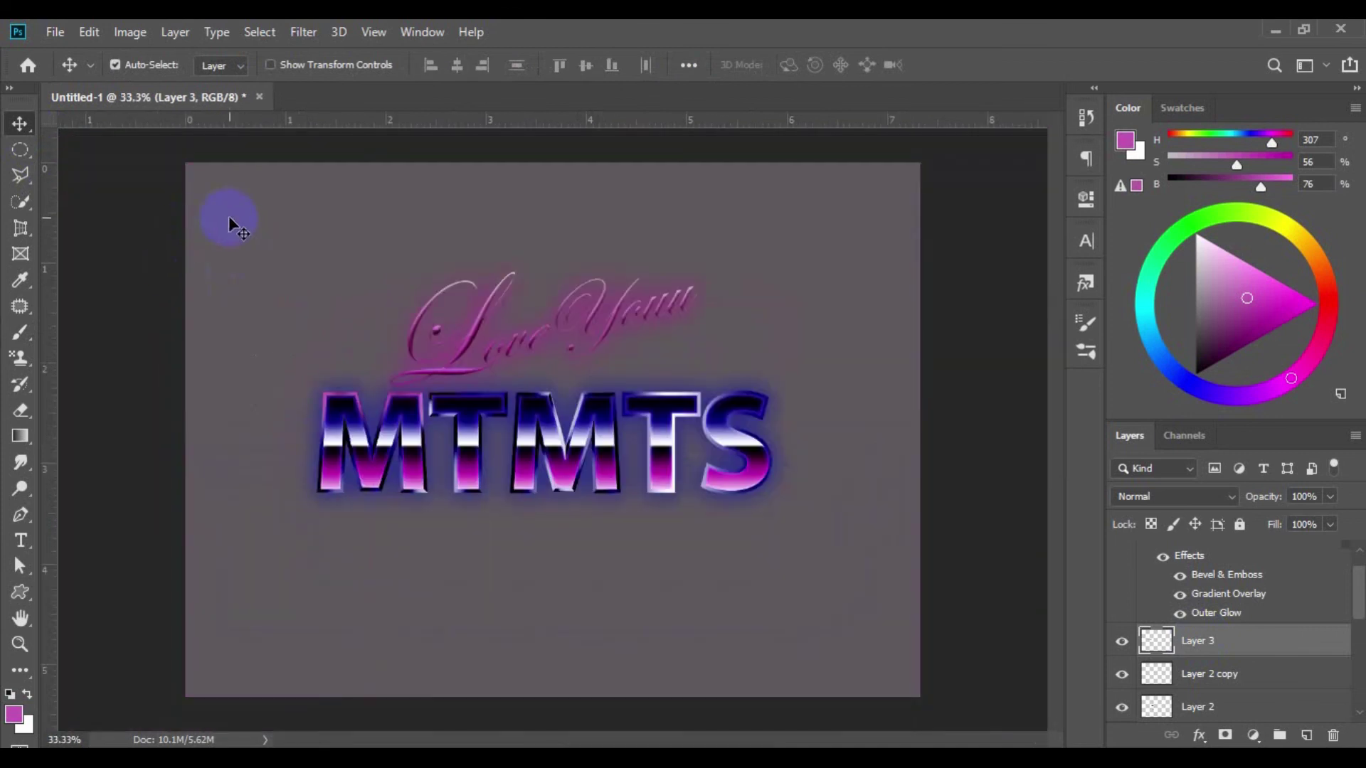
{"action": "left_click", "coordinate": [229, 215]}
{"action": "key", "text": "ctrl+plus"}
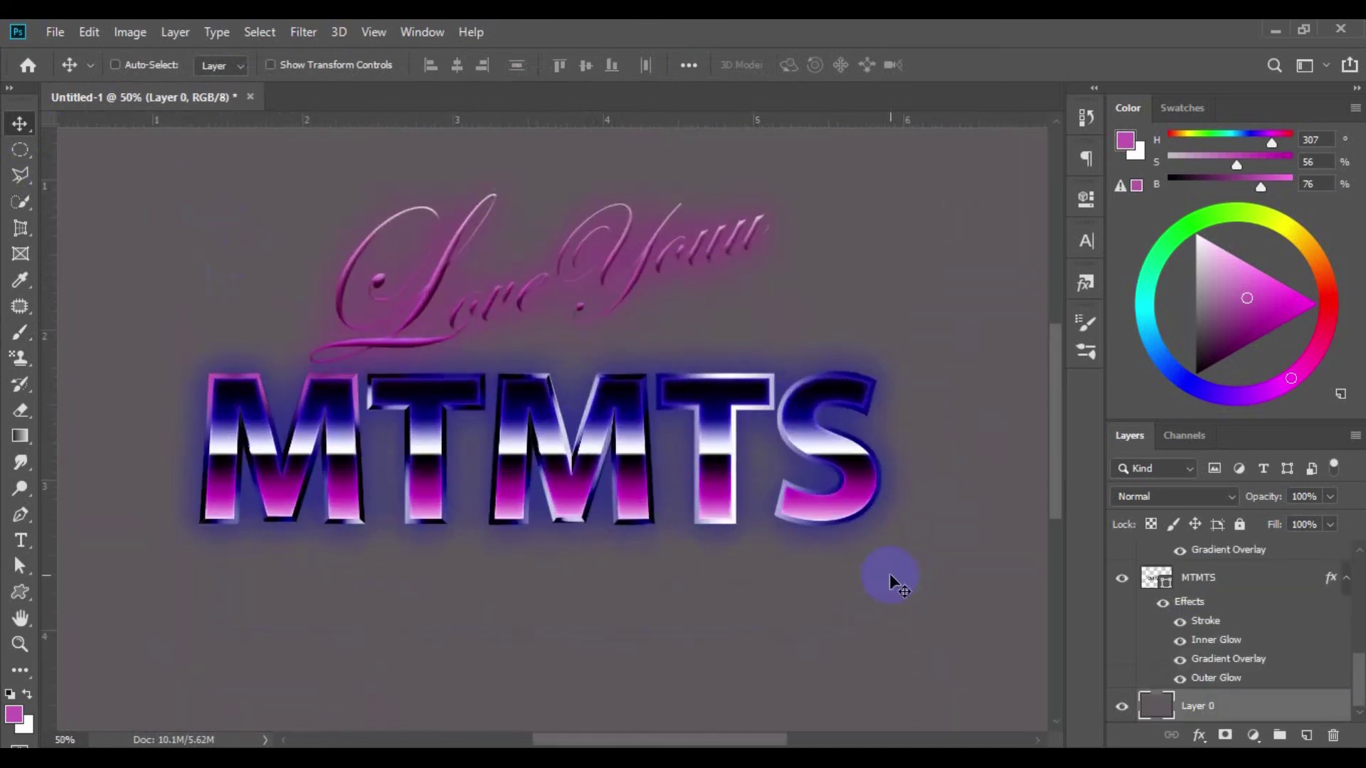
{"action": "key", "text": "ctrl+plus"}
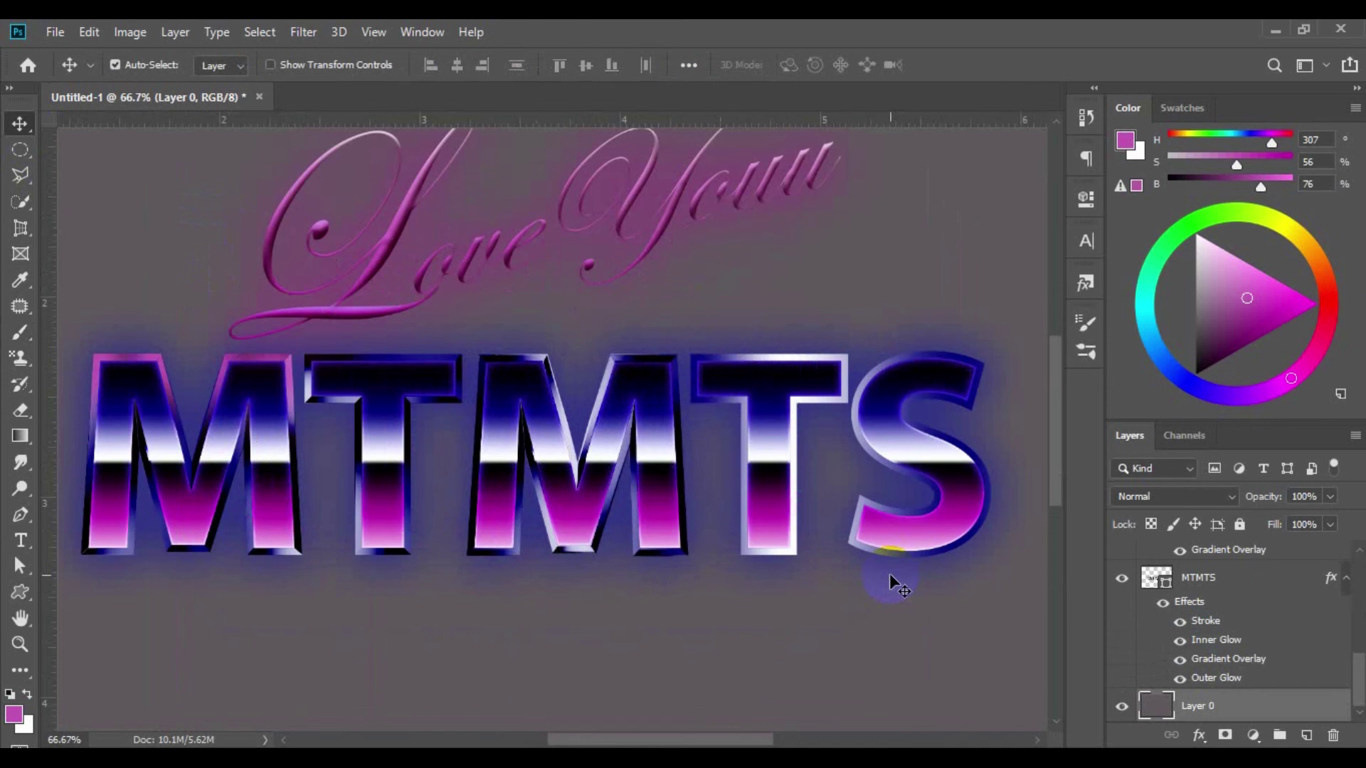
On Color Burn Layer 2, brush a dark shadow just above the first T
{"action": "left_click", "coordinate": [388, 367]}
{"action": "left_click_drag", "start_coordinate": [1186, 598], "coordinate": [1129, 566]}
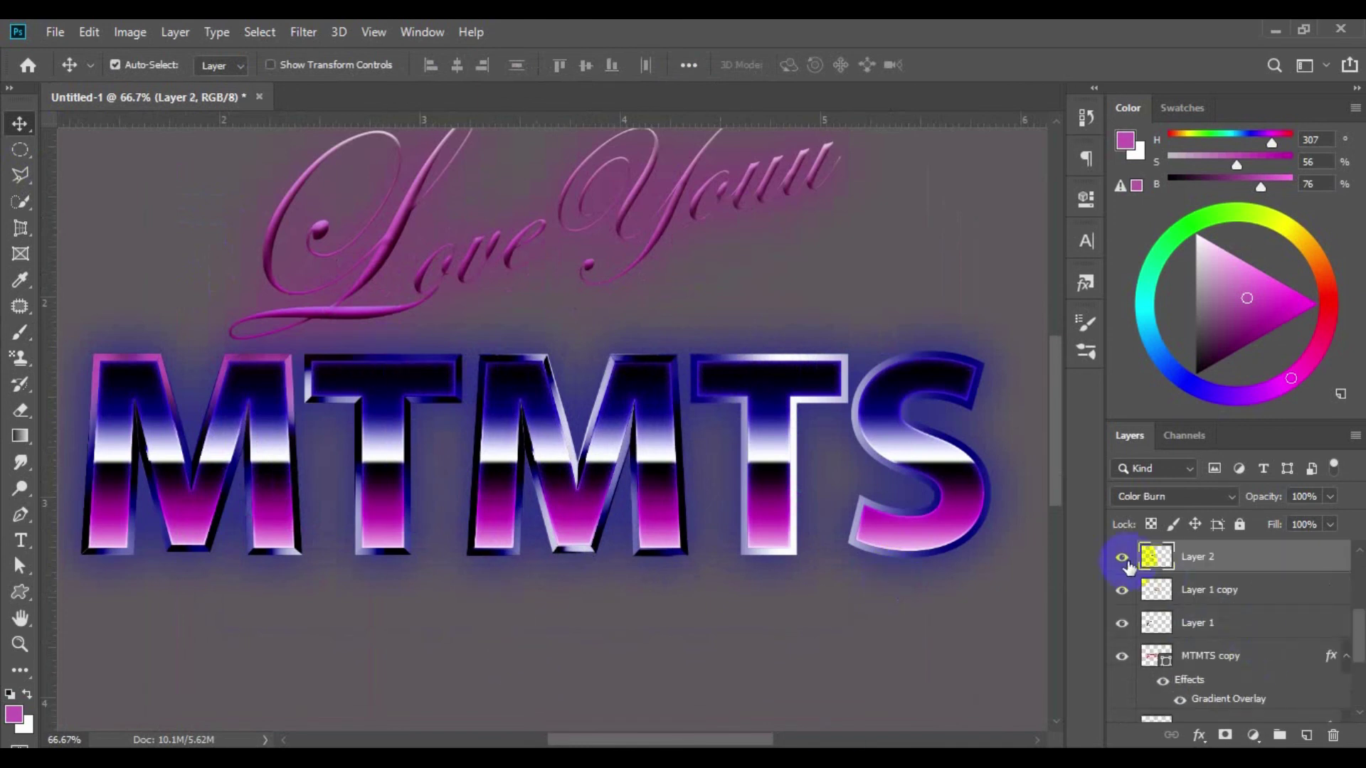
{"action": "left_click", "coordinate": [1124, 559]}
{"action": "left_click", "coordinate": [27, 335]}
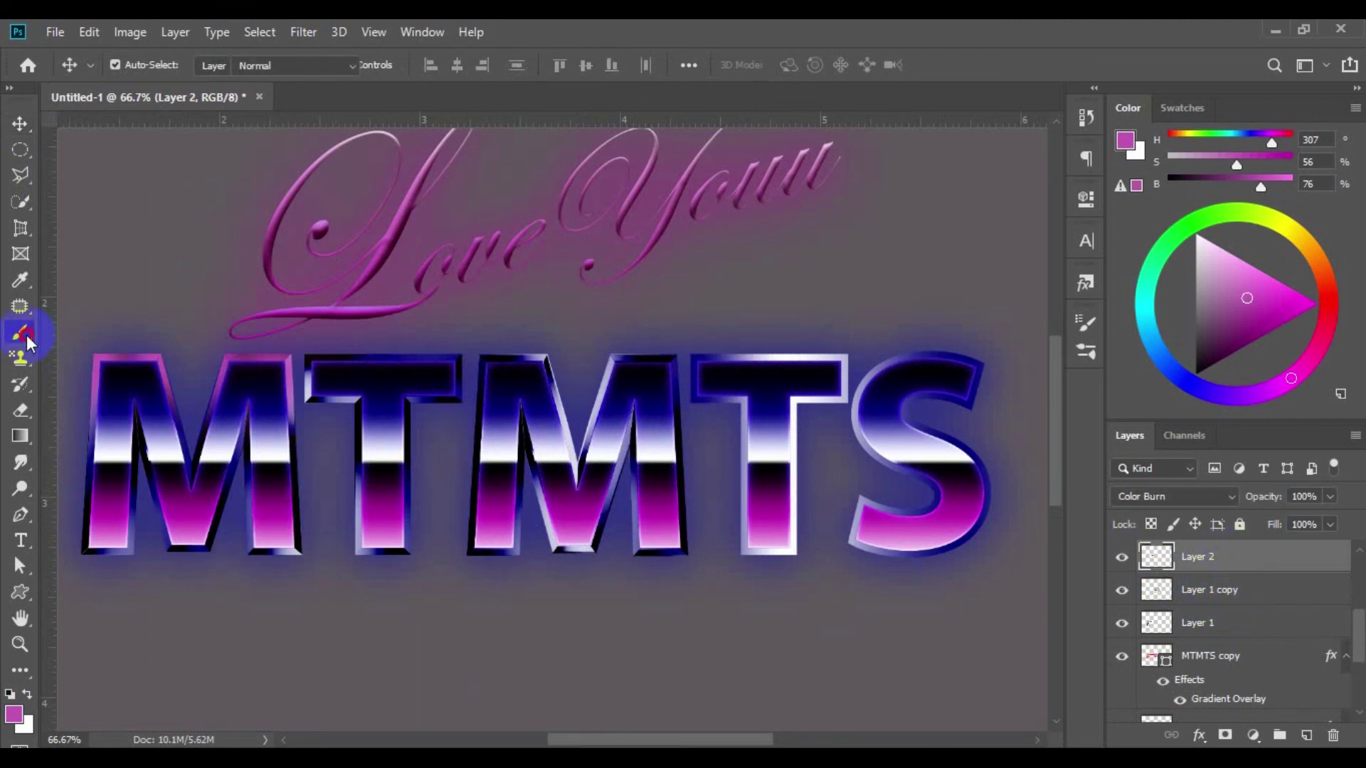
{"action": "left_click", "coordinate": [383, 361]}
{"action": "left_click_drag", "start_coordinate": [383, 360], "coordinate": [458, 391]}
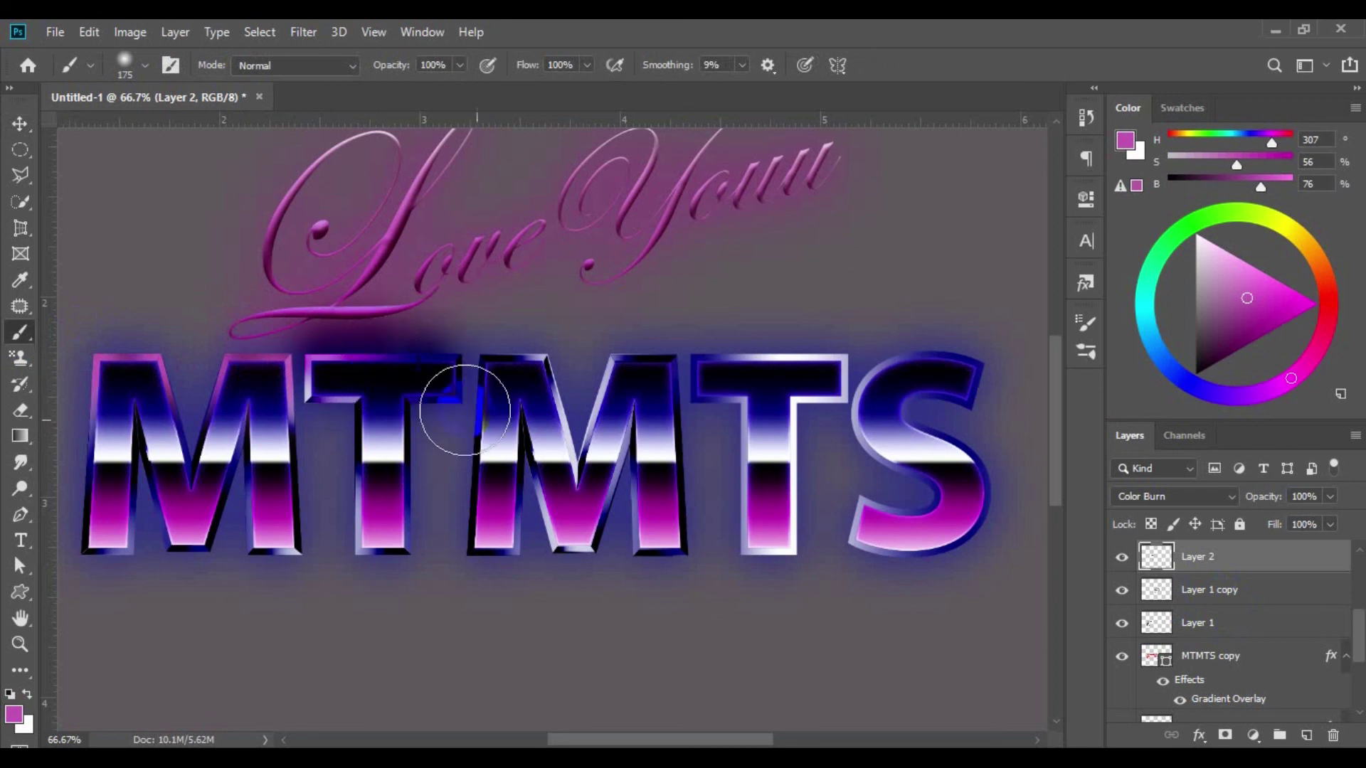
{"action": "scroll", "coordinate": [1233, 635], "scroll_direction": "up", "scroll_amount": 3}
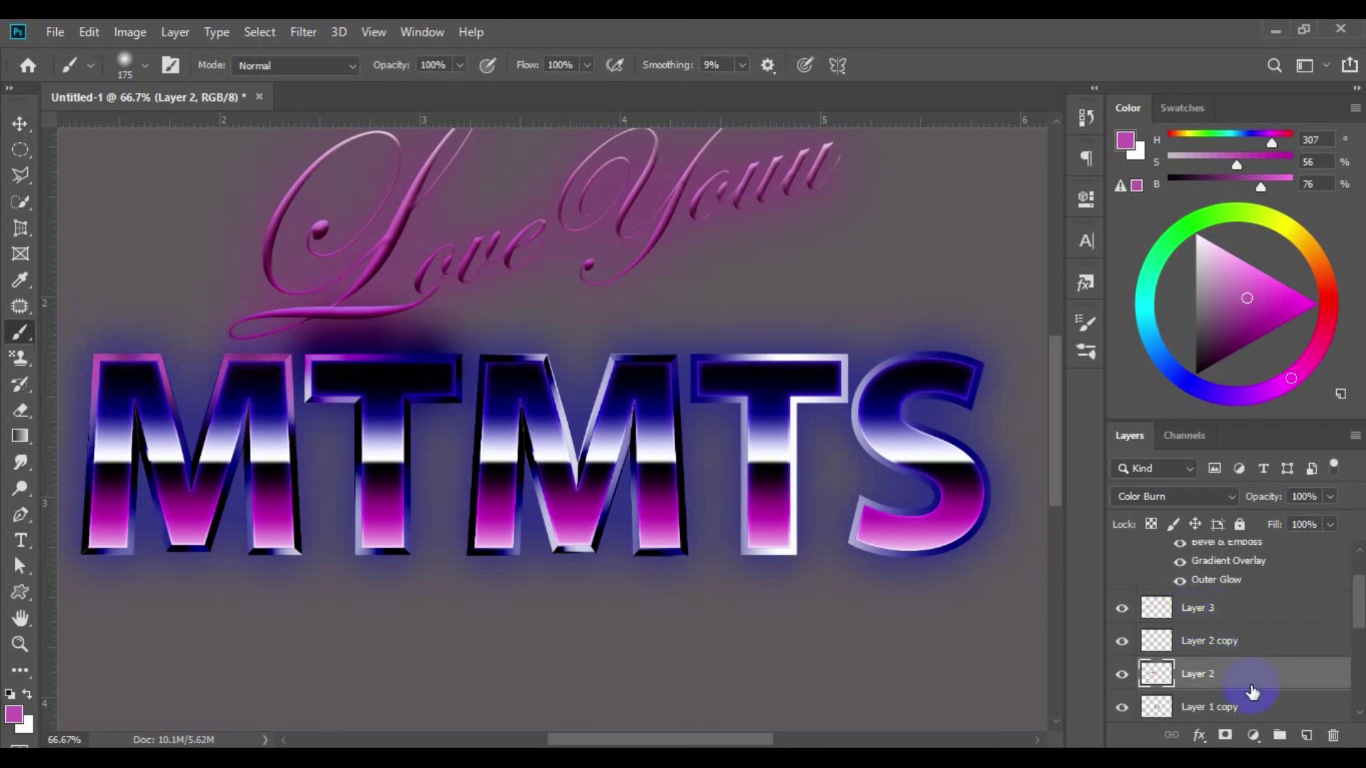
Undo the dark shading, show Layer 3 and try, then undo, a pink glow stroke on the T
{"action": "key", "text": "ctrl+z"}
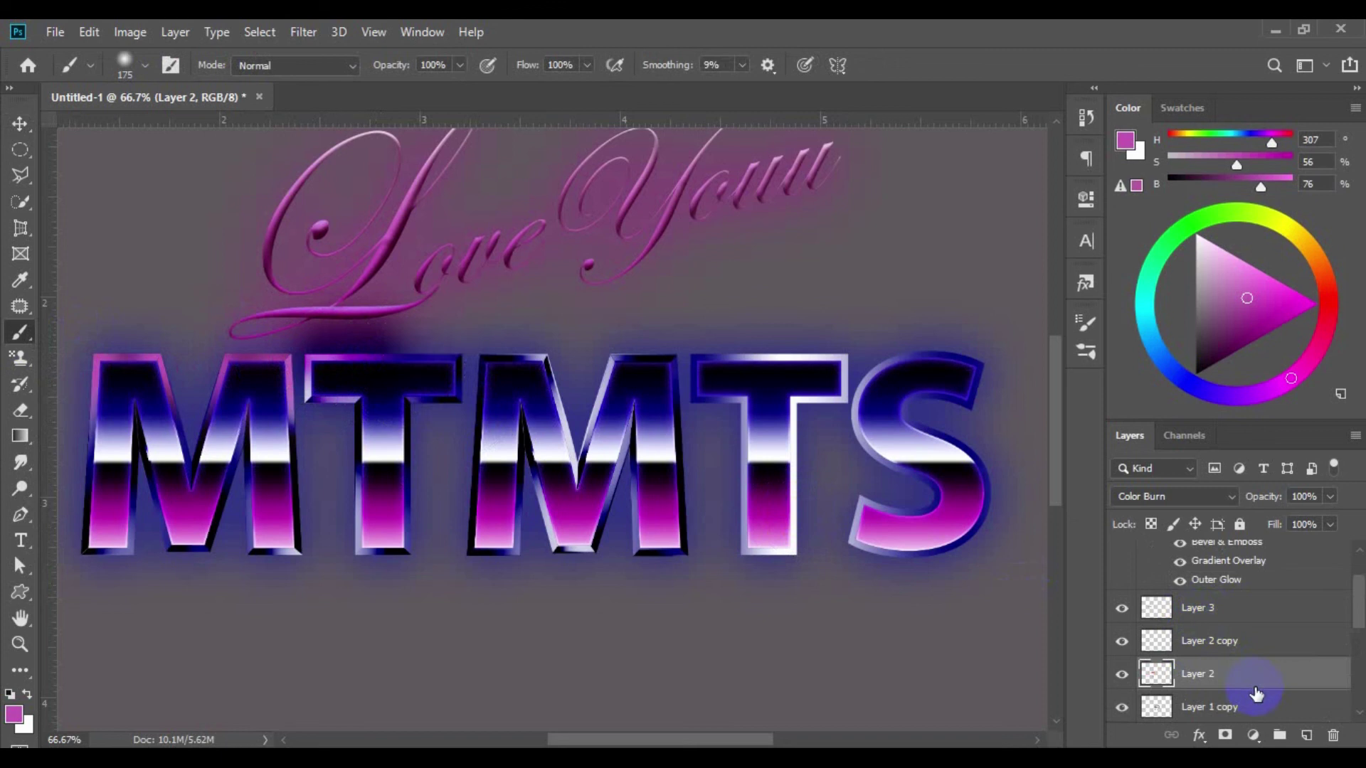
{"action": "key", "text": "ctrl+z"}
{"action": "key", "text": "ctrl+z"}
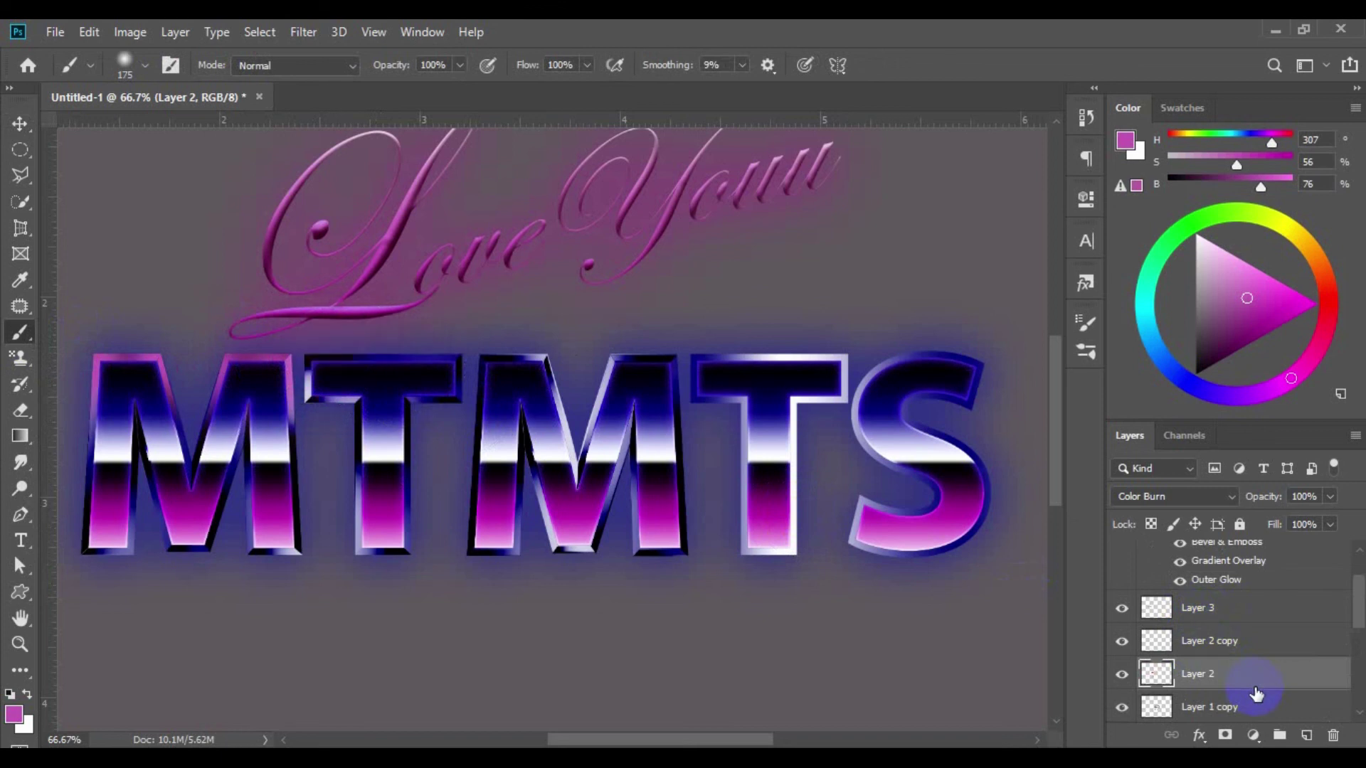
{"action": "left_click", "coordinate": [1123, 609]}
{"action": "left_click", "coordinate": [1212, 611]}
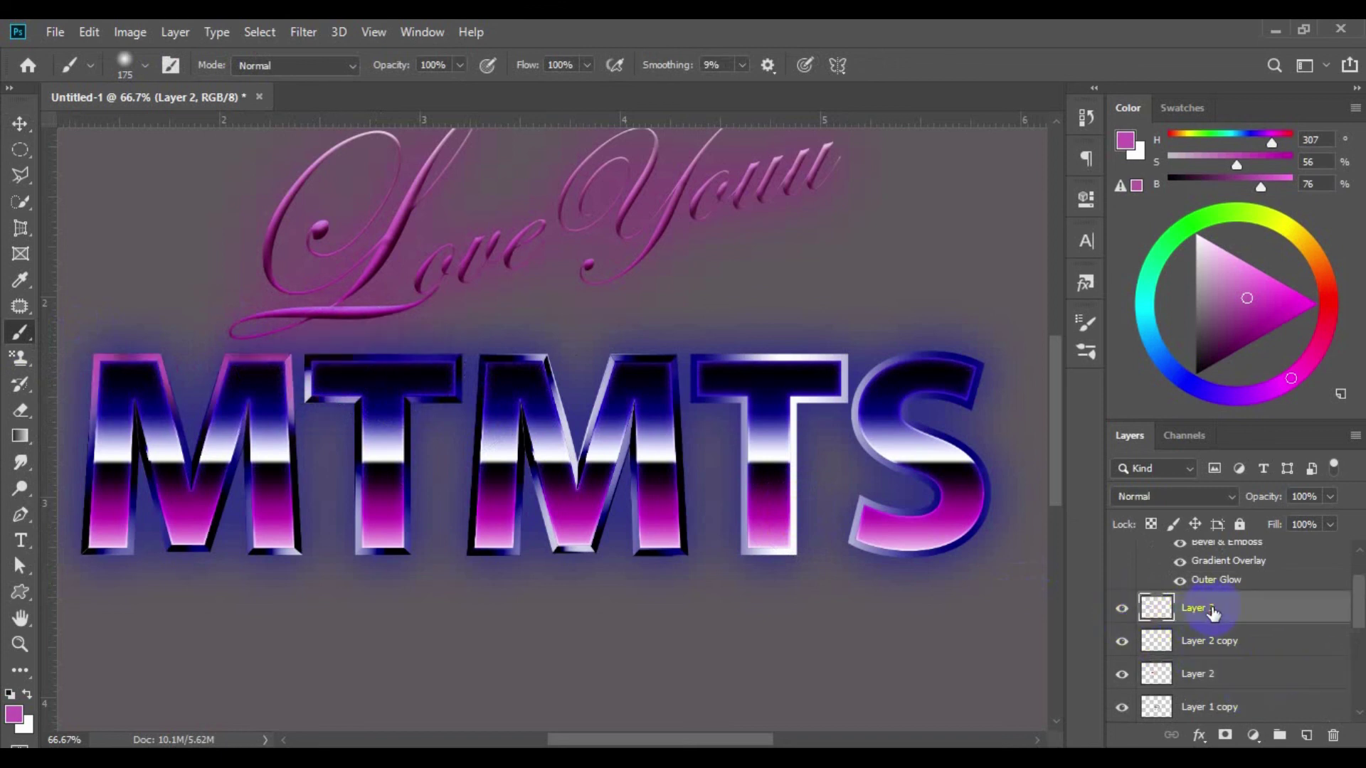
{"action": "left_click", "coordinate": [349, 376]}
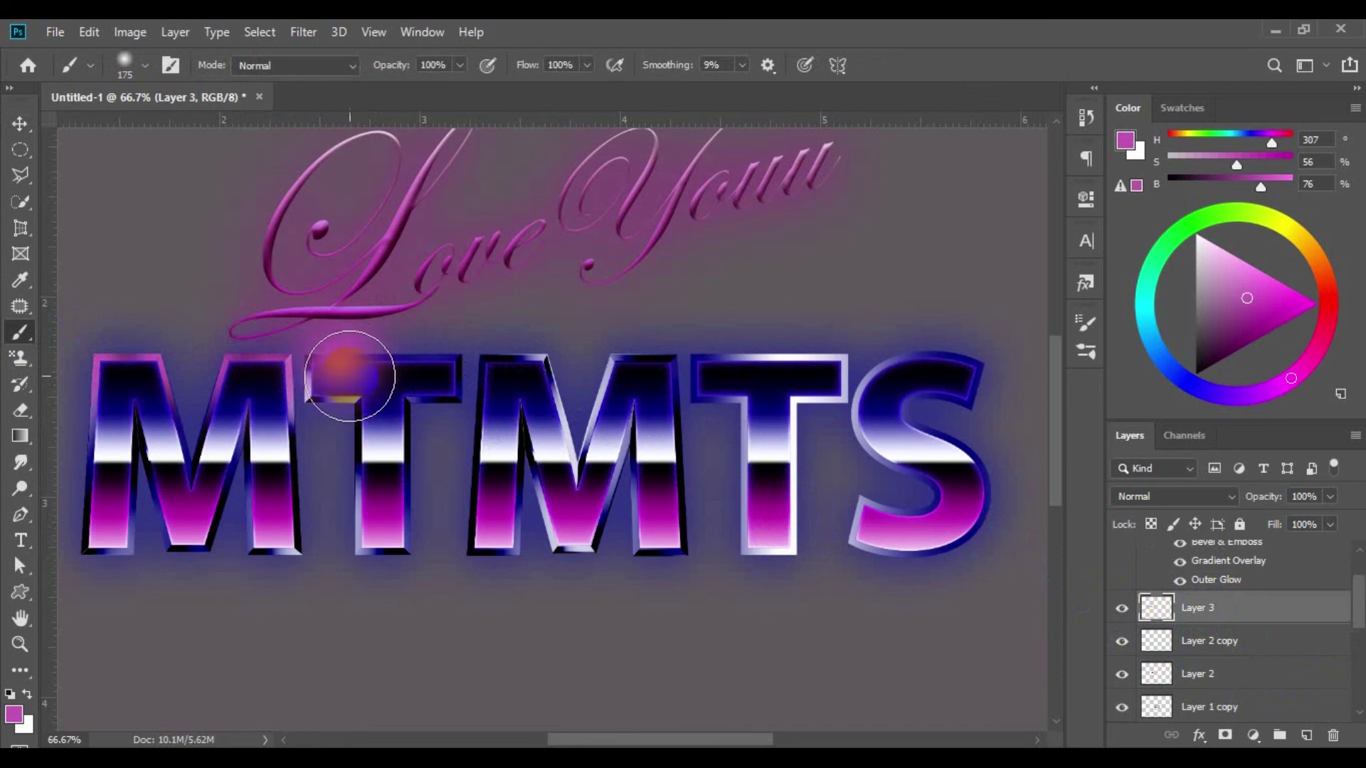
{"action": "mouse_move", "coordinate": [349, 376]}
{"action": "left_mouse_down"}
{"action": "mouse_move", "coordinate": [427, 345]}
{"action": "mouse_move", "coordinate": [351, 406]}
{"action": "left_mouse_up"}
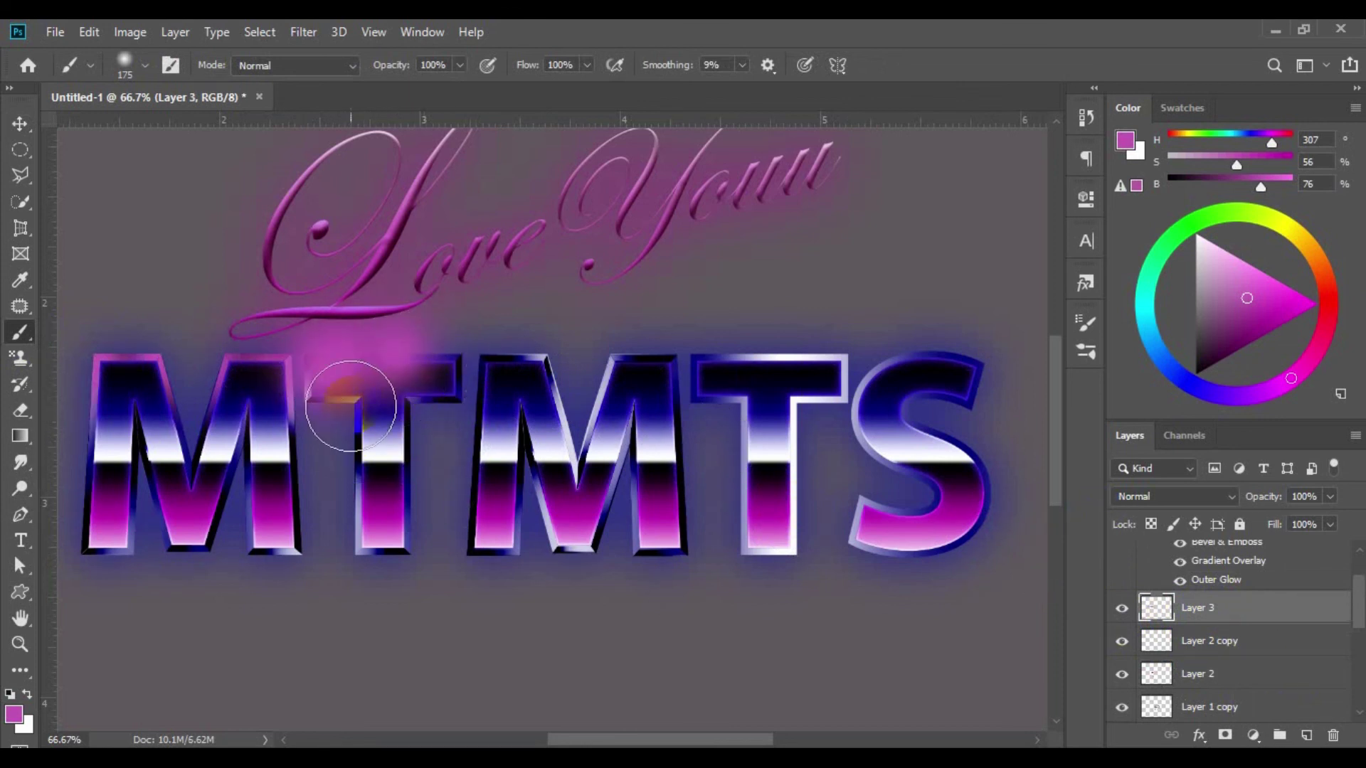
{"action": "key", "text": "ctrl+z"}
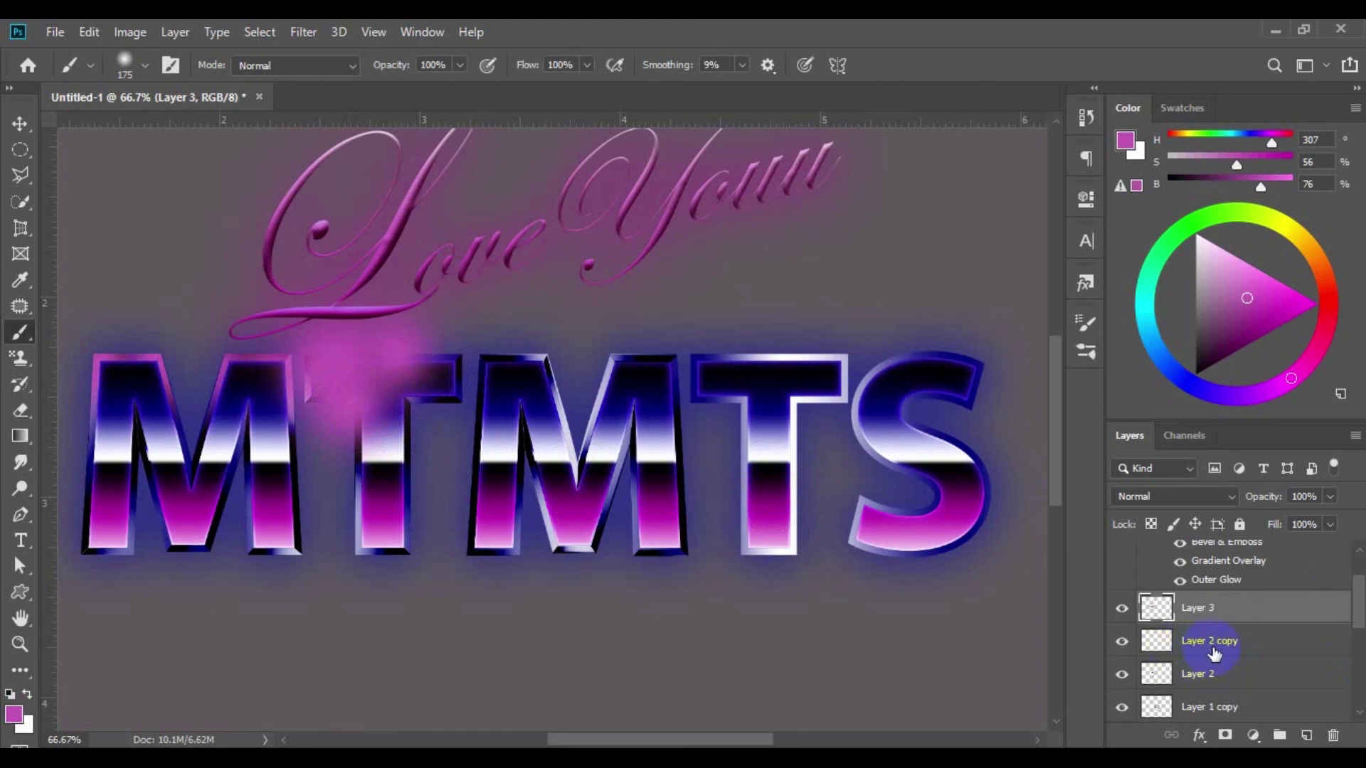
{"action": "scroll", "coordinate": [1218, 649], "scroll_direction": "down", "scroll_amount": 3}
{"action": "scroll", "coordinate": [1212, 629], "scroll_direction": "up", "scroll_amount": 3}
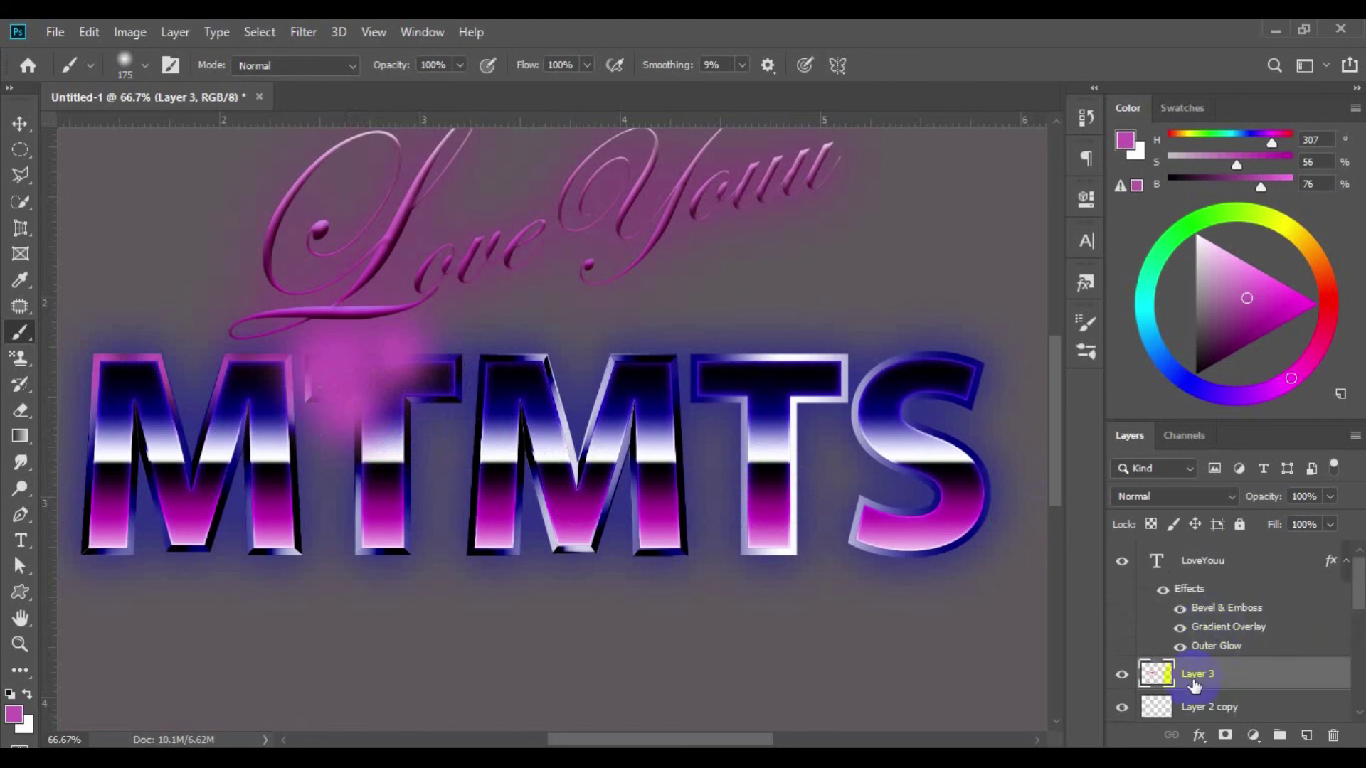
{"action": "scroll", "coordinate": [1213, 681], "scroll_direction": "down", "scroll_amount": 2}
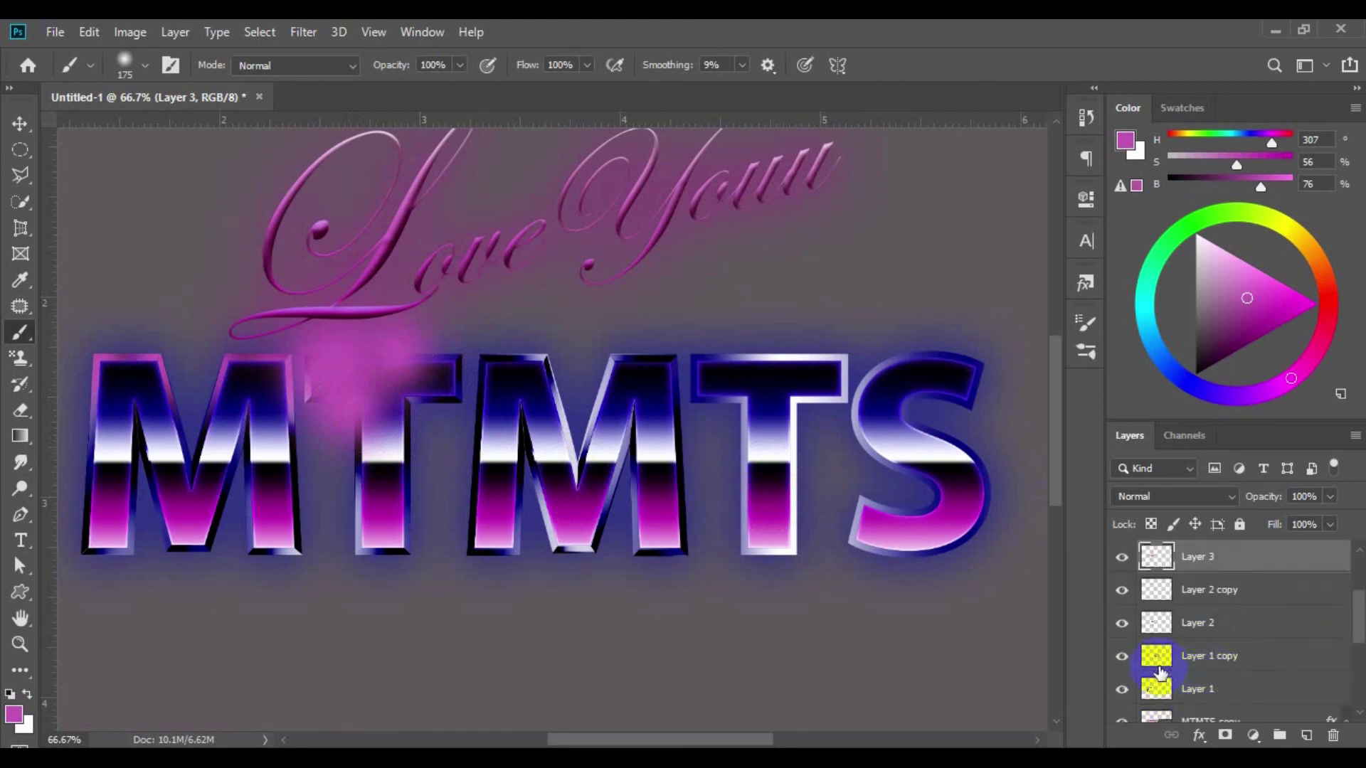
Delete the pink glow outside the T using its inverted outline selection, then deselect
{"action": "left_click", "coordinate": [1154, 626], "text": "ctrl"}
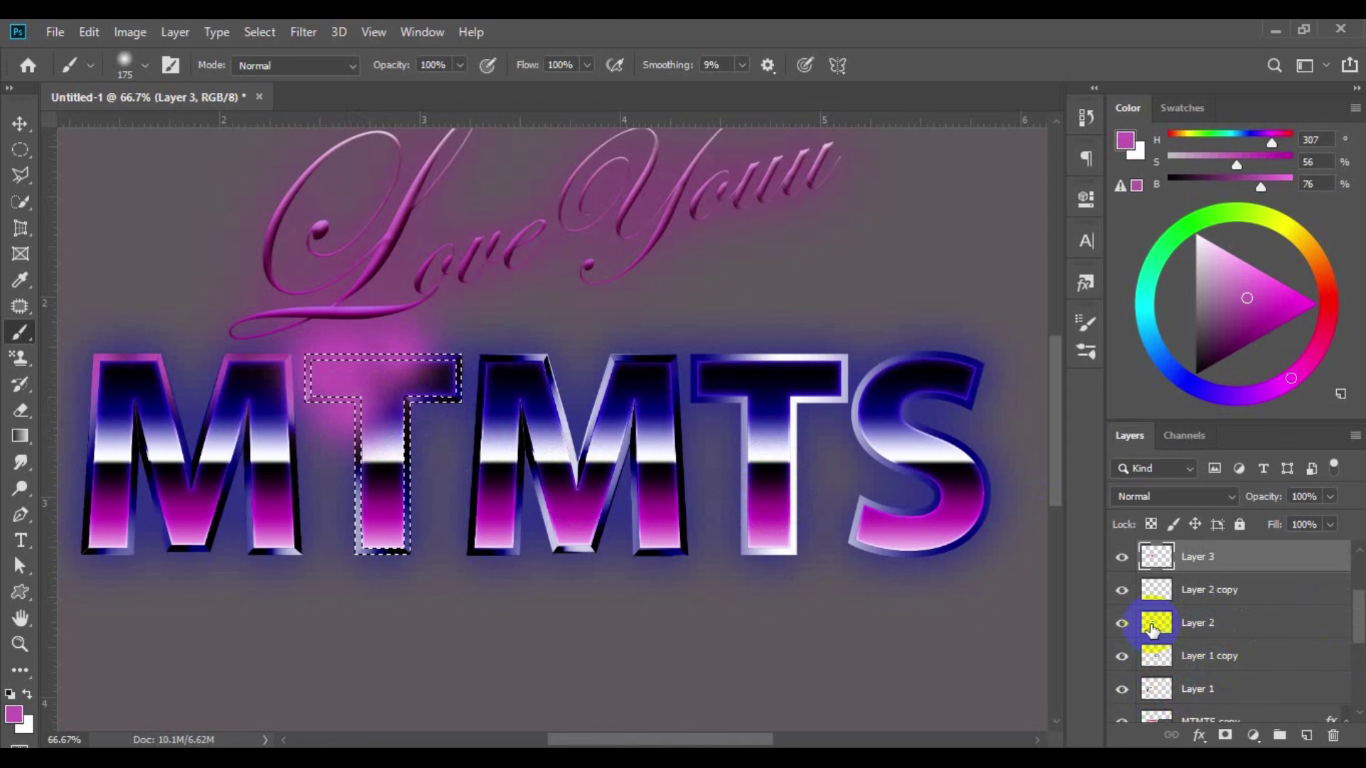
{"action": "left_click", "coordinate": [259, 32]}
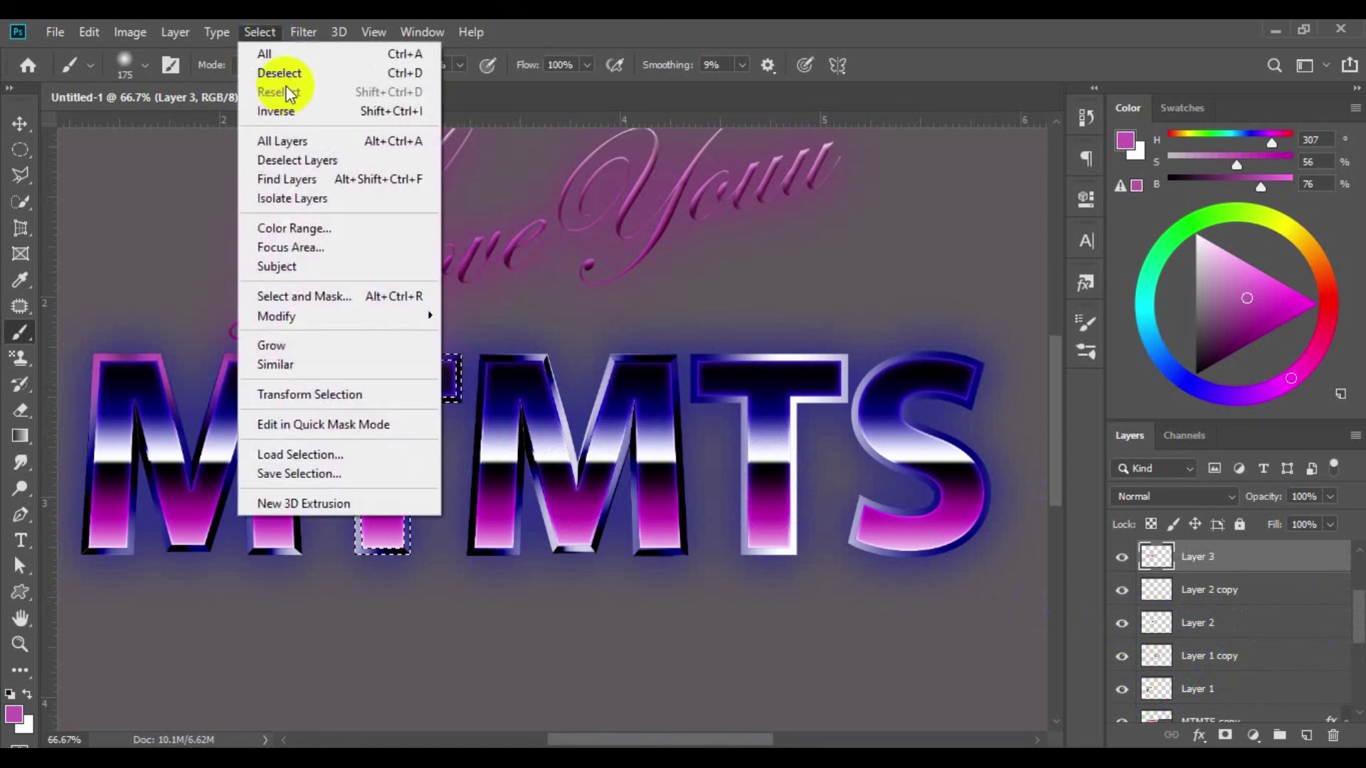
{"action": "left_click", "coordinate": [277, 111]}
{"action": "key", "text": "Delete"}
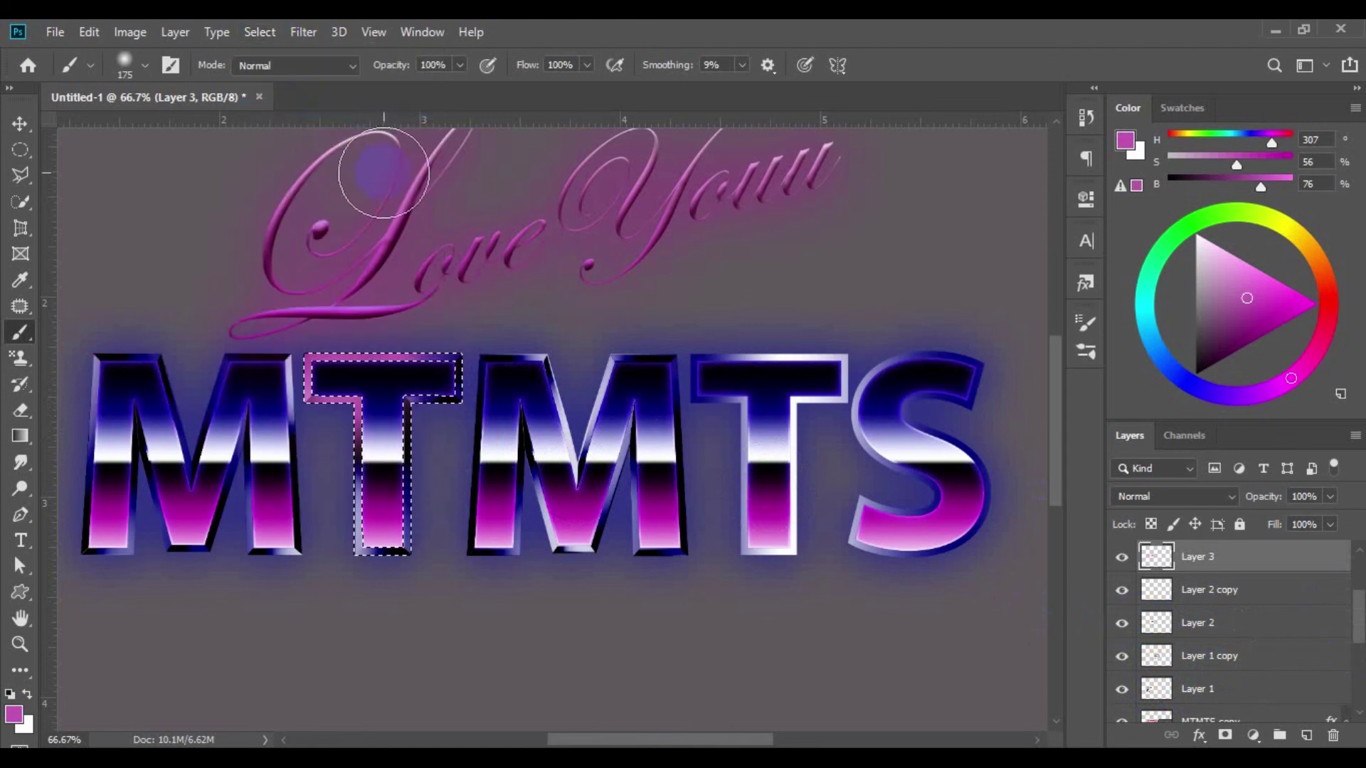
{"action": "left_click", "coordinate": [23, 128]}
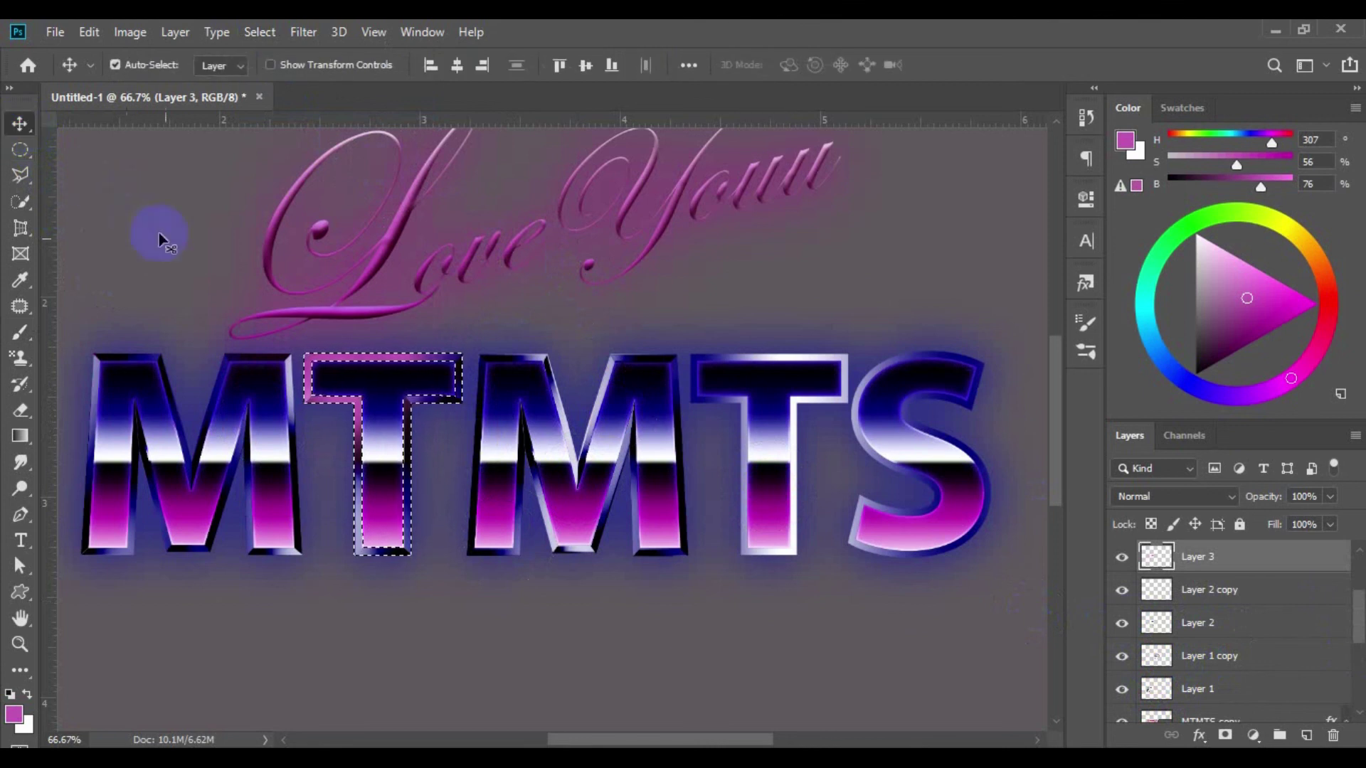
{"action": "left_click", "coordinate": [396, 551]}
{"action": "key", "text": "ctrl+d"}
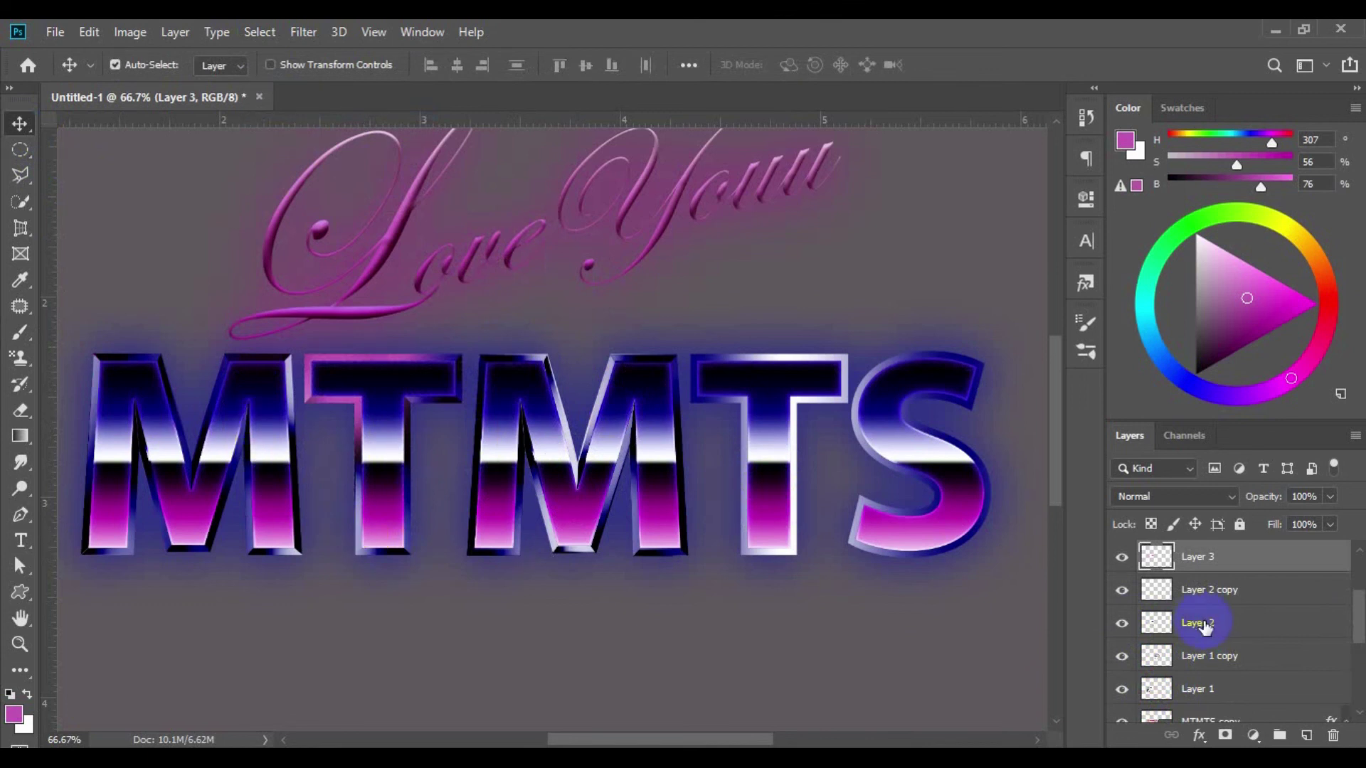
Reload the T selection to rework the glow, then deselect and add Layer 4 above Layer 3
{"action": "left_click", "coordinate": [892, 552]}
{"action": "key", "text": "ctrl+shift+d"}
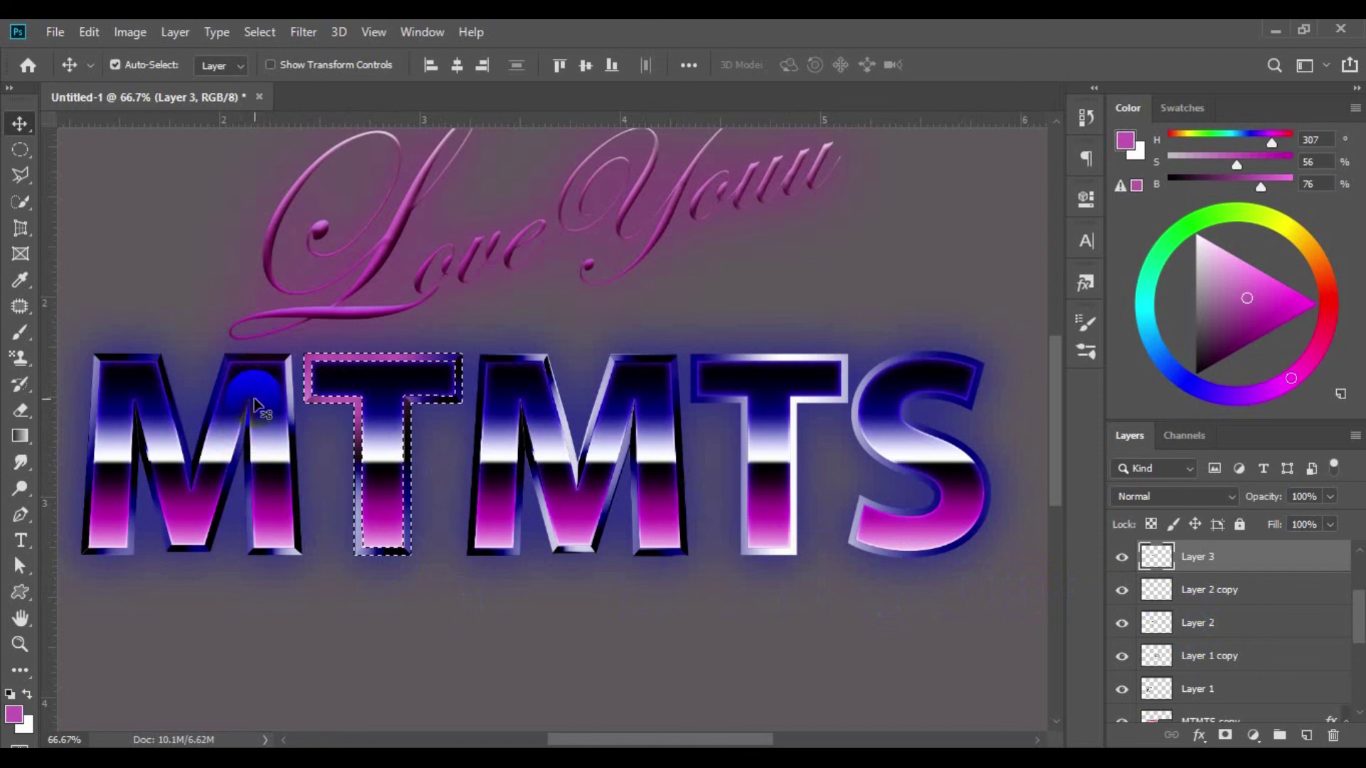
{"action": "left_click_drag", "start_coordinate": [255, 406], "coordinate": [484, 530]}
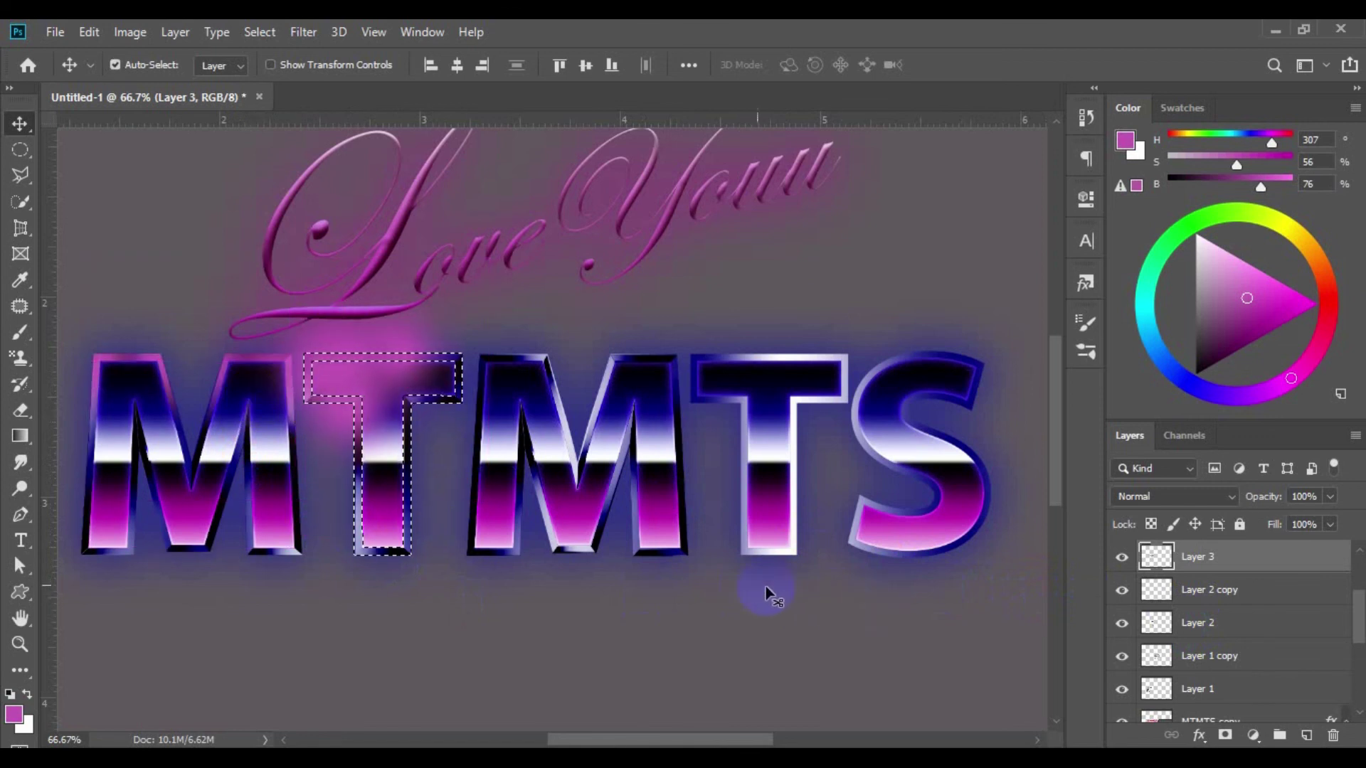
{"action": "left_click", "coordinate": [459, 502]}
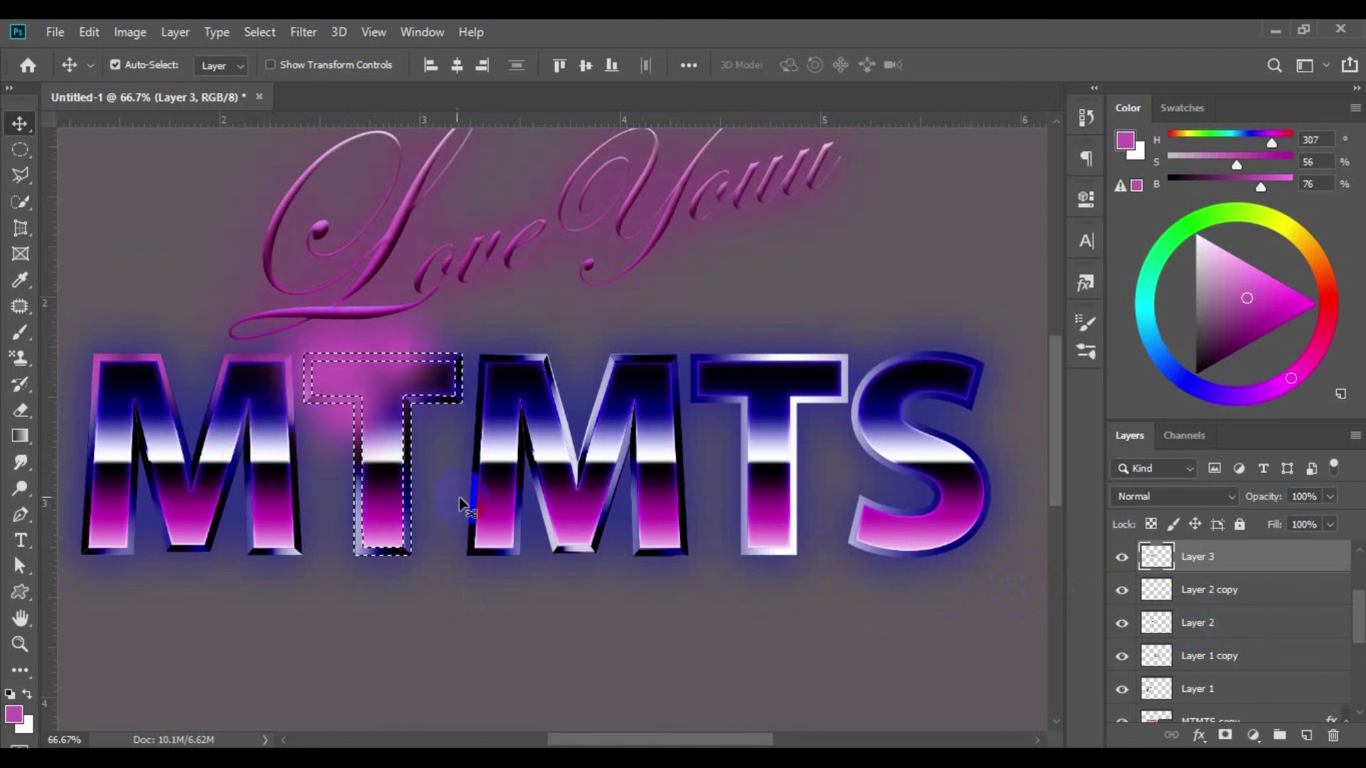
{"action": "left_click", "coordinate": [1218, 590]}
{"action": "key", "text": "ctrl"}
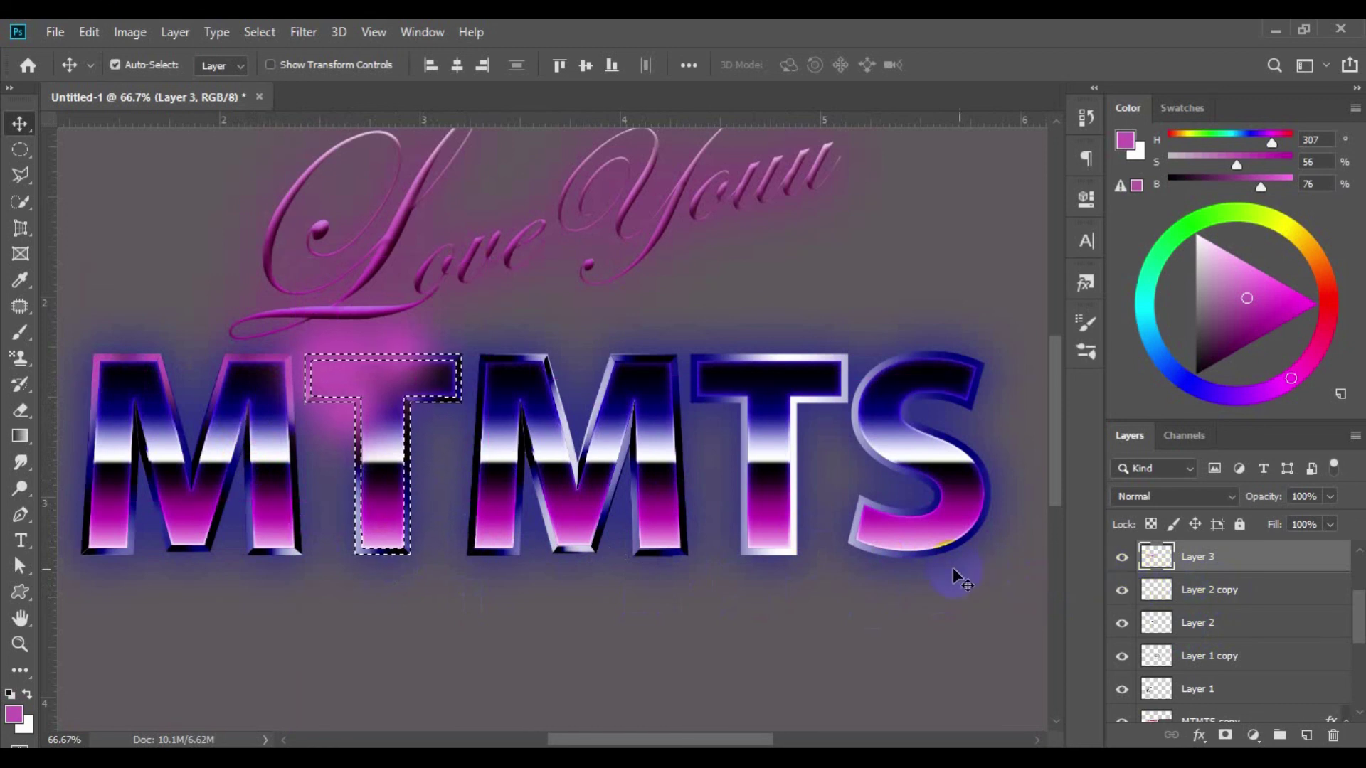
{"action": "left_click", "coordinate": [1130, 591]}
{"action": "key", "text": "ctrl+d"}
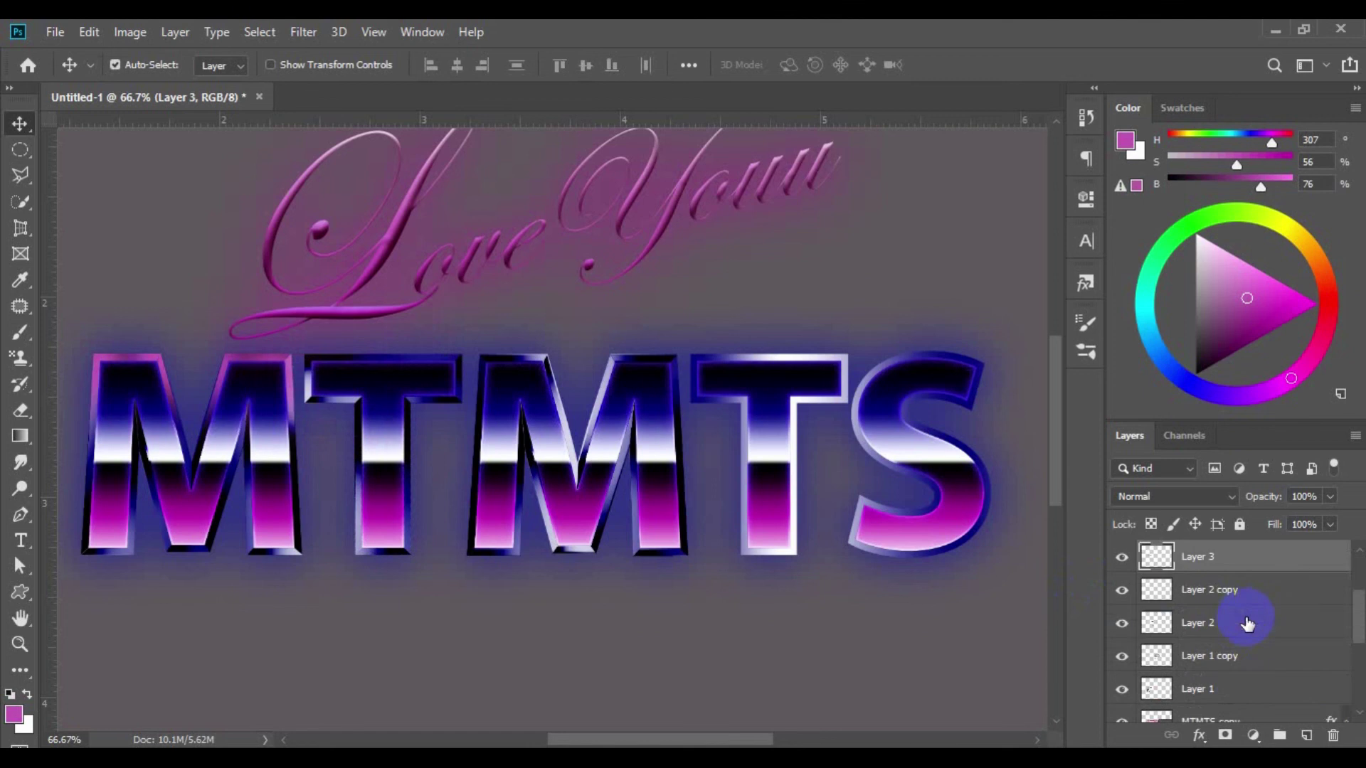
{"action": "left_click", "coordinate": [1306, 736]}
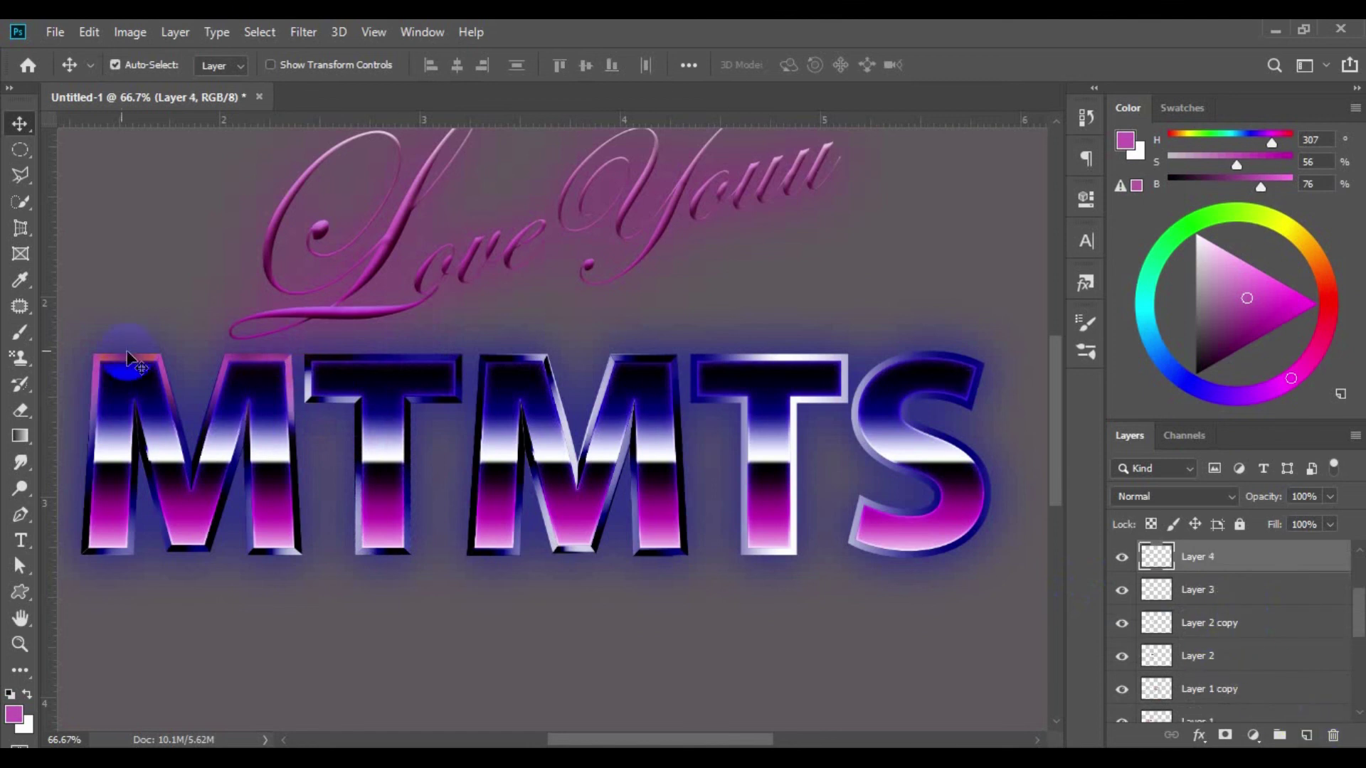
Paint a soft magenta glow over the top of the first T on Layer 4
{"action": "left_click", "coordinate": [9, 337]}
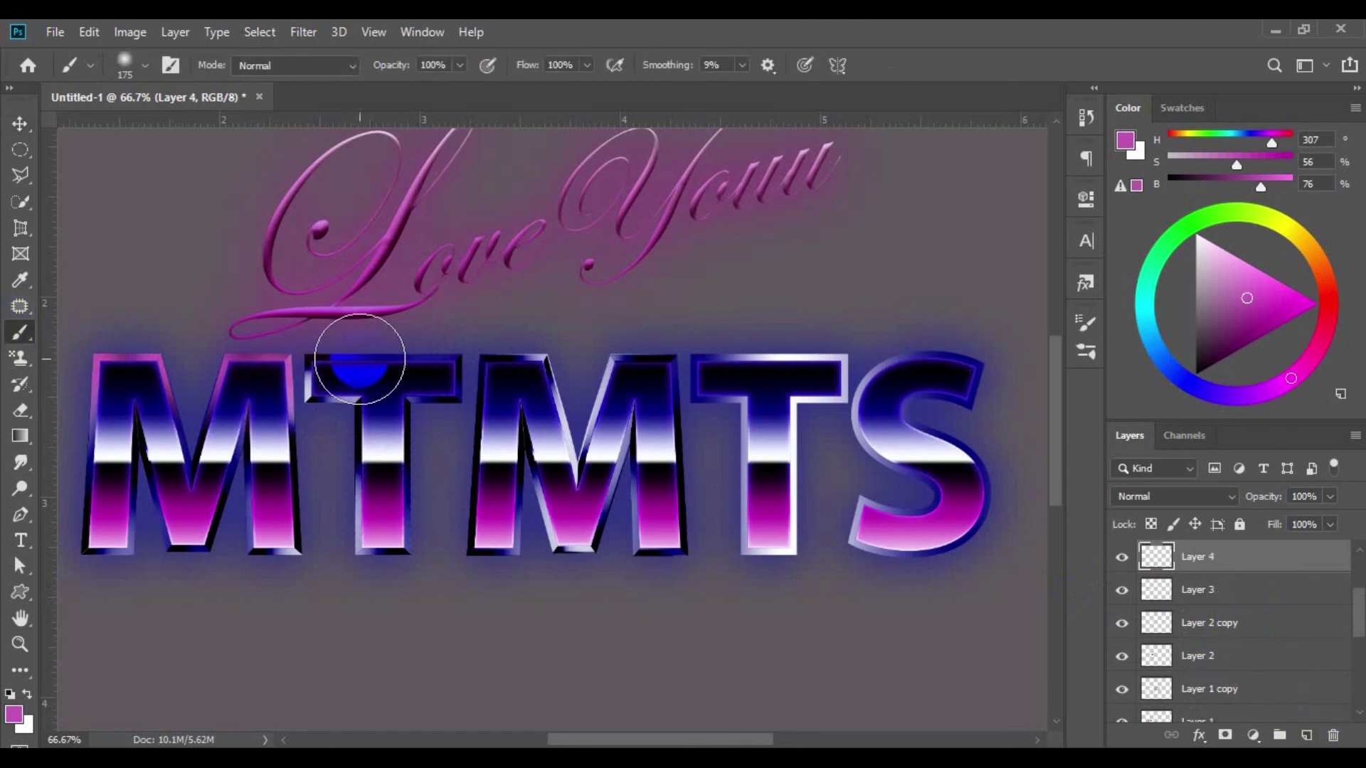
{"action": "mouse_move", "coordinate": [383, 370]}
{"action": "left_mouse_down"}
{"action": "mouse_move", "coordinate": [344, 396]}
{"action": "mouse_move", "coordinate": [313, 372]}
{"action": "mouse_move", "coordinate": [382, 372]}
{"action": "mouse_move", "coordinate": [441, 397]}
{"action": "mouse_move", "coordinate": [406, 360]}
{"action": "left_mouse_up"}
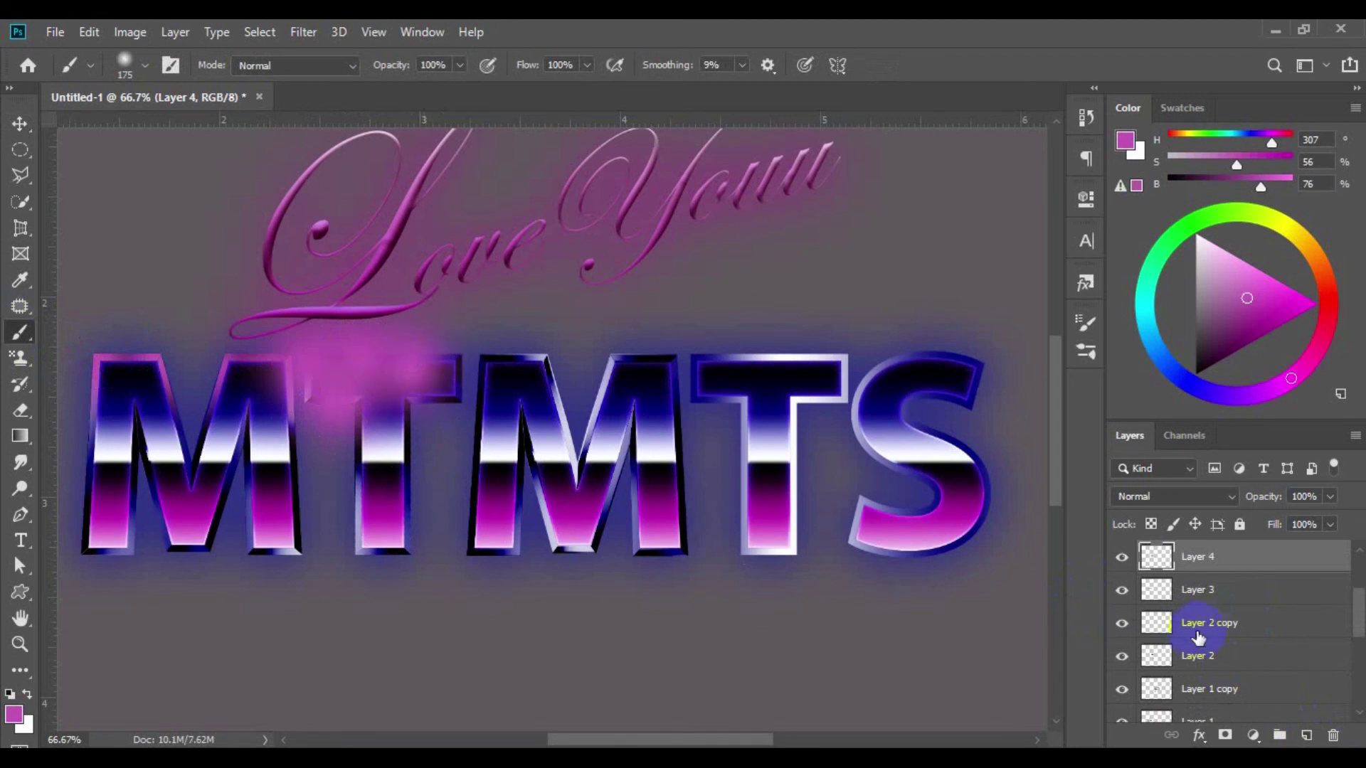
{"action": "scroll", "coordinate": [1166, 669], "scroll_direction": "down", "scroll_amount": 3}
{"action": "scroll", "coordinate": [1164, 655], "scroll_direction": "up", "scroll_amount": 3}
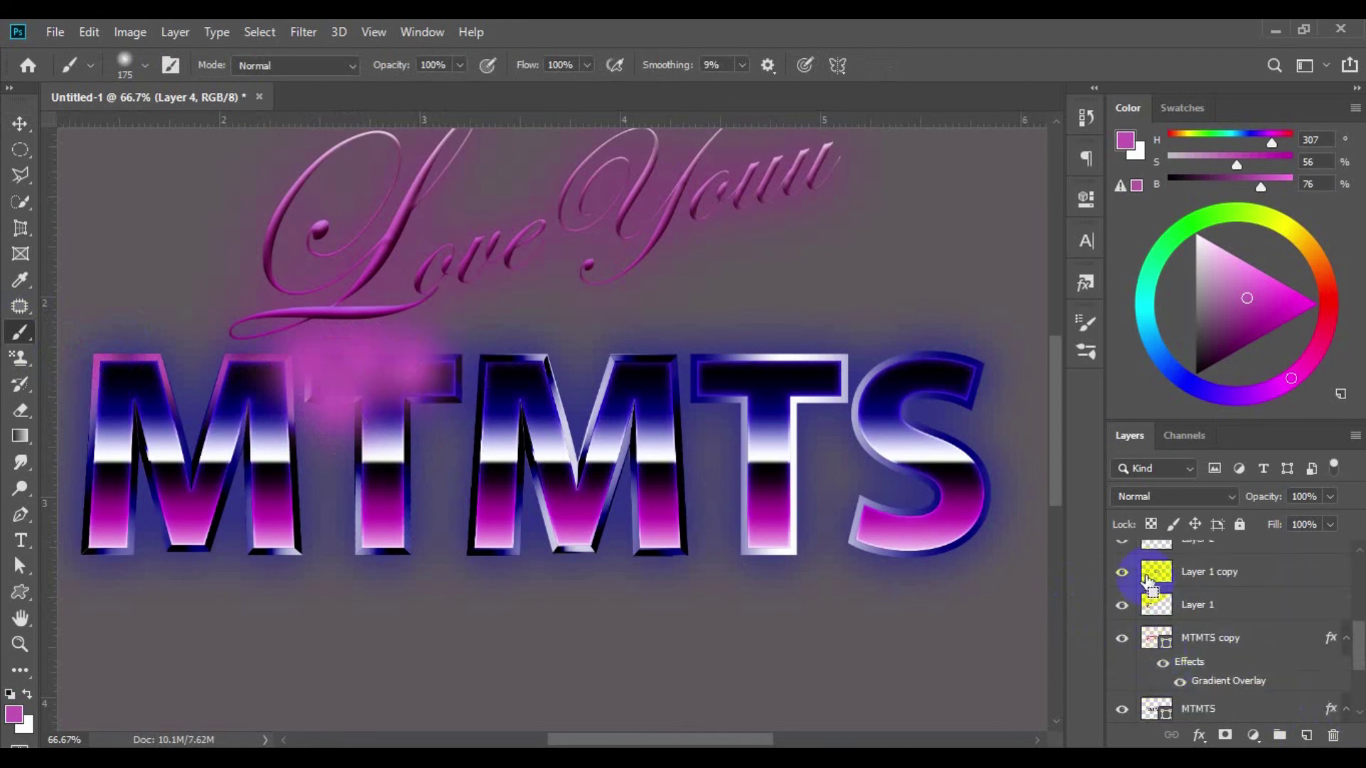
Load the first T's outline as a selection and invert it to trim the spill
{"action": "left_click", "coordinate": [1158, 589], "text": "ctrl"}
{"action": "left_click", "coordinate": [1156, 623], "text": "ctrl"}
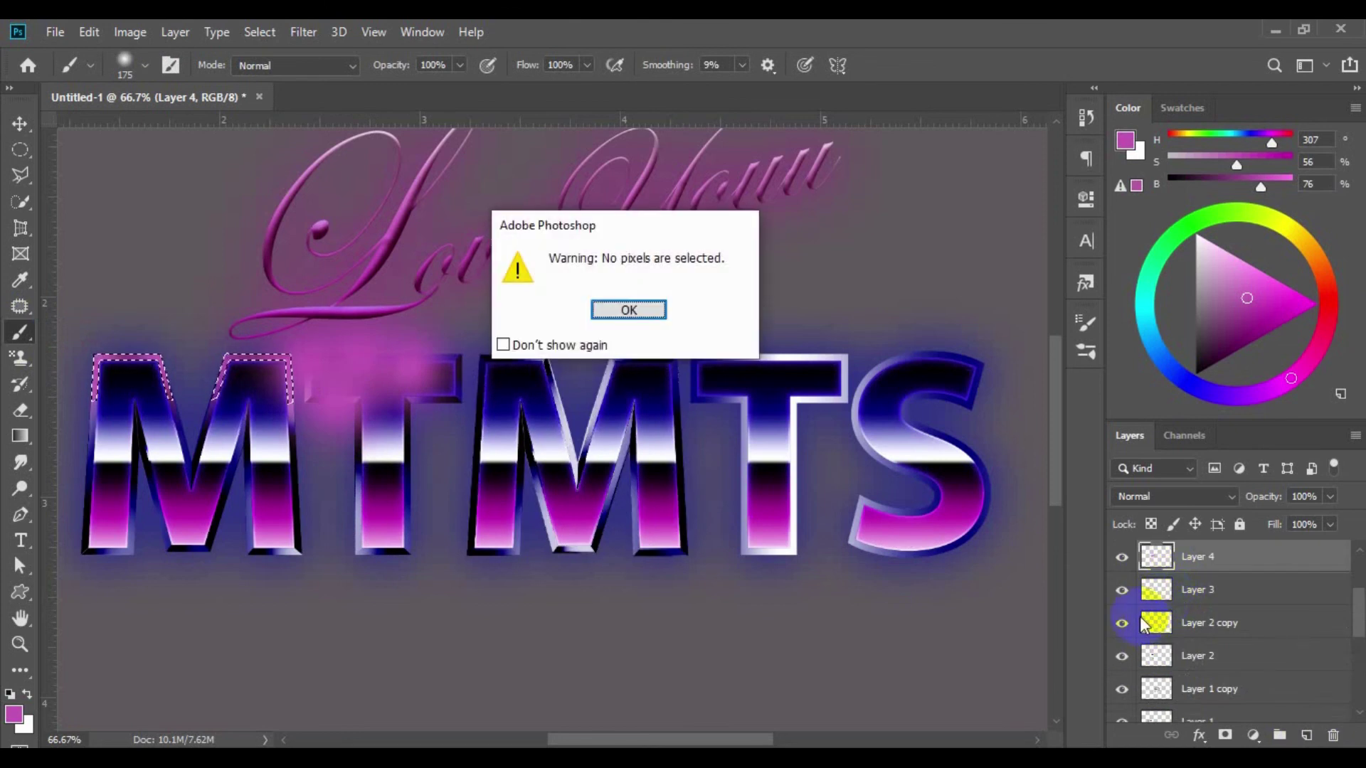
{"action": "left_click", "coordinate": [626, 313]}
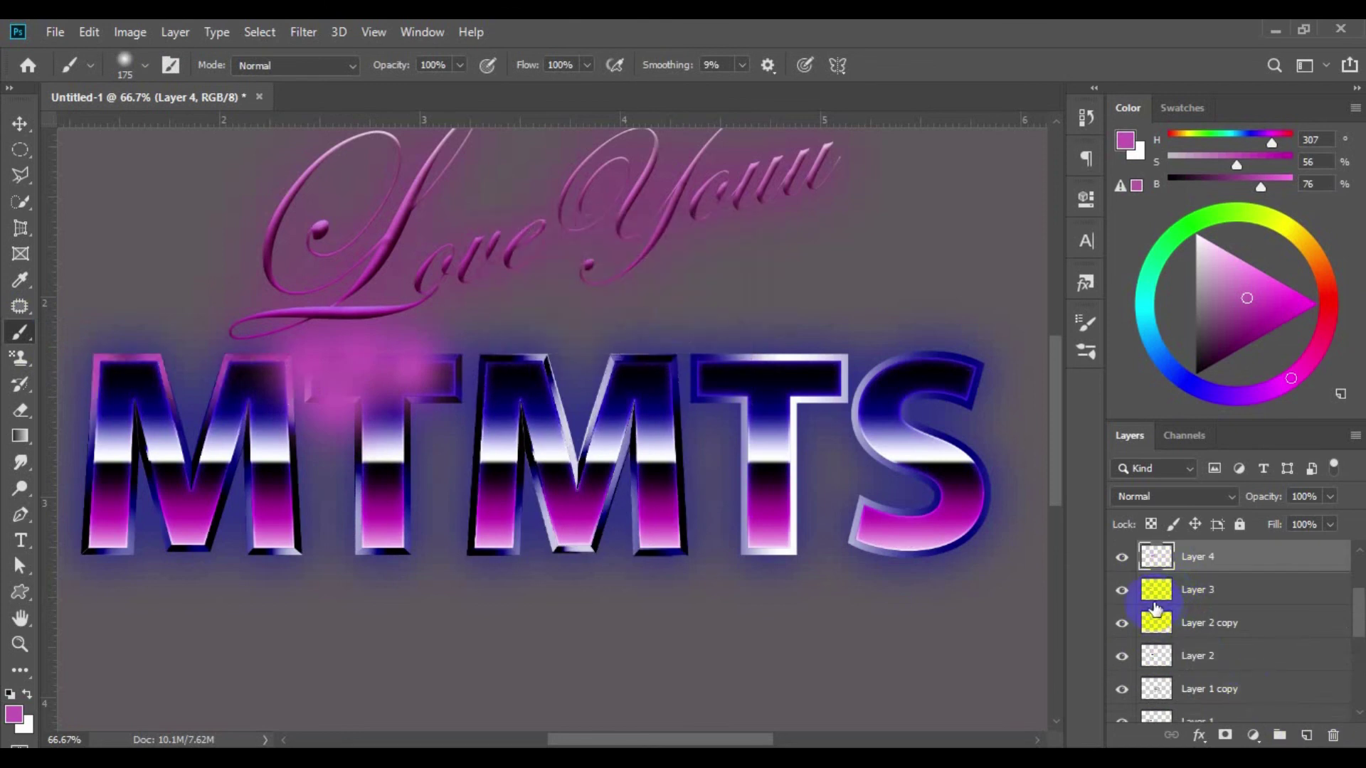
{"action": "left_click", "coordinate": [1154, 660], "text": "ctrl"}
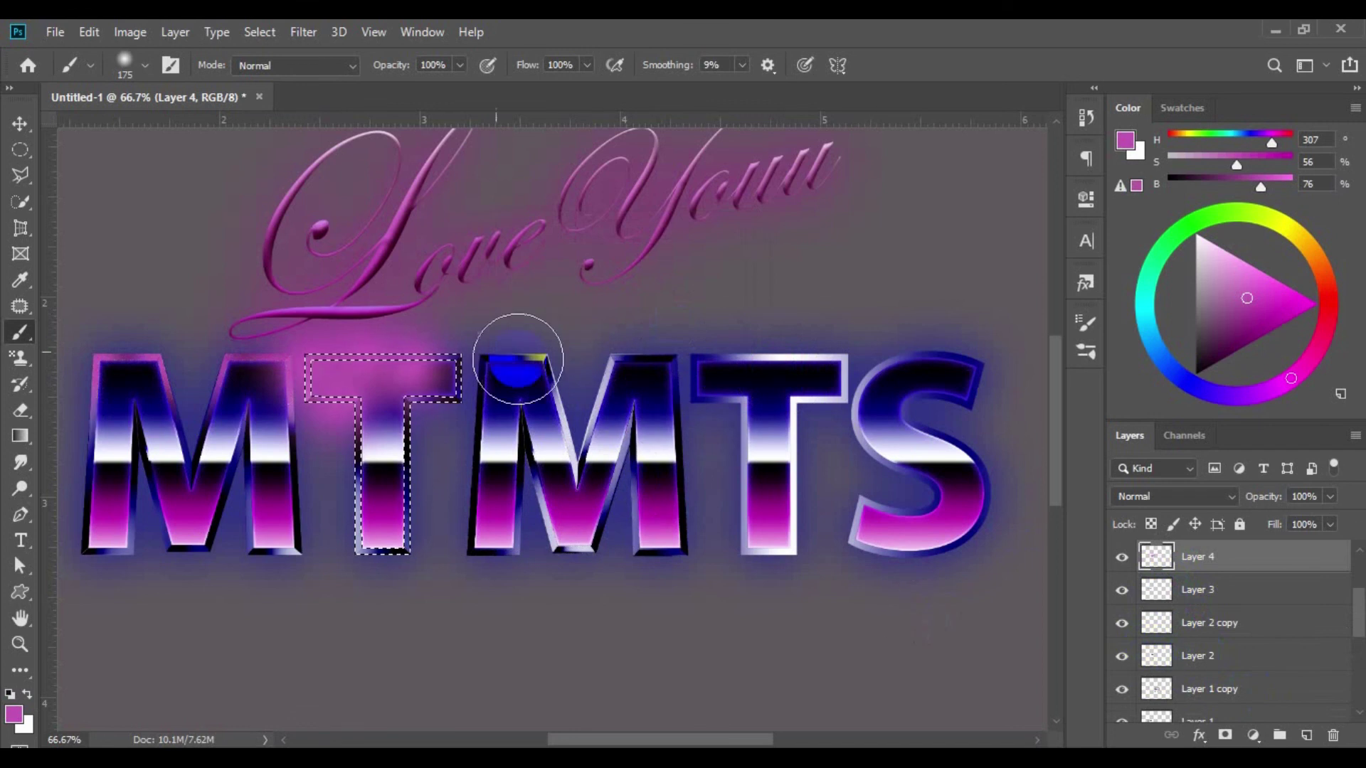
{"action": "left_click", "coordinate": [260, 35]}
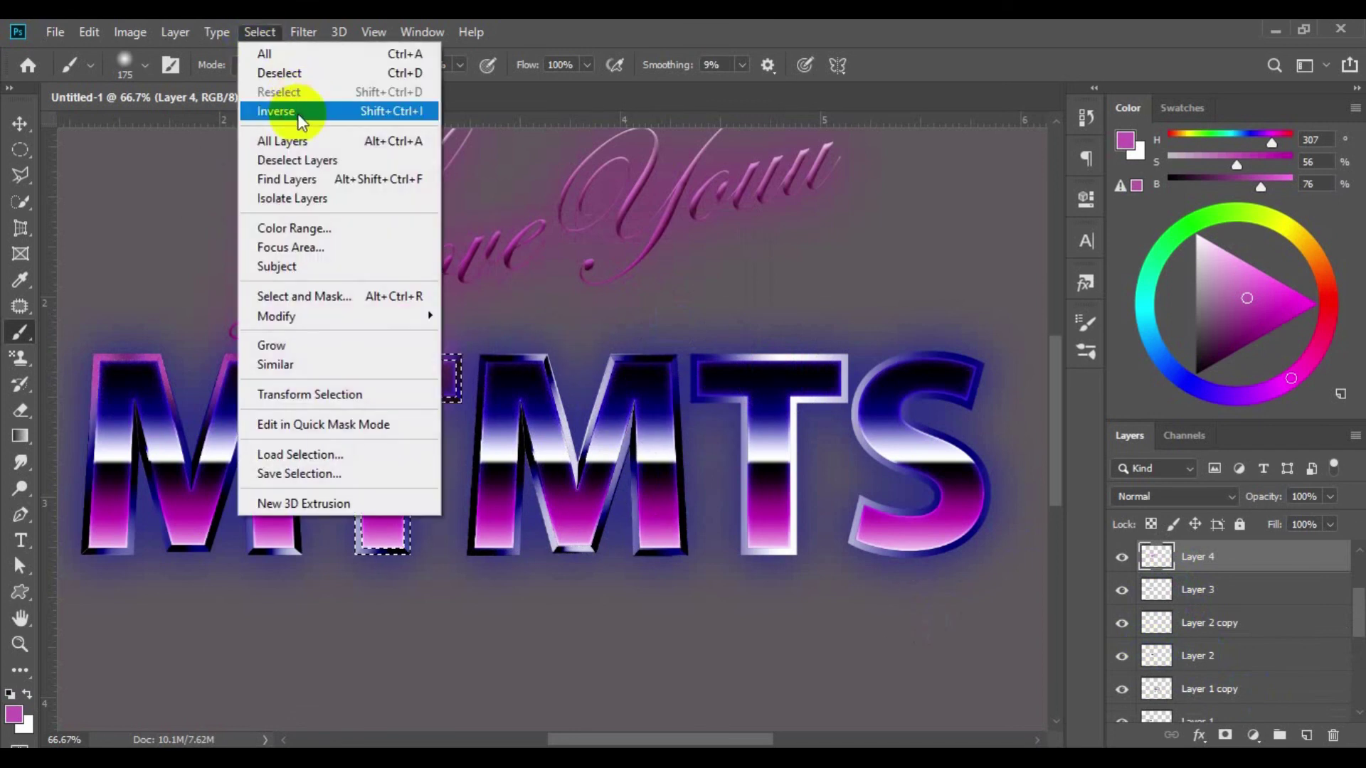
{"action": "left_click", "coordinate": [276, 111]}
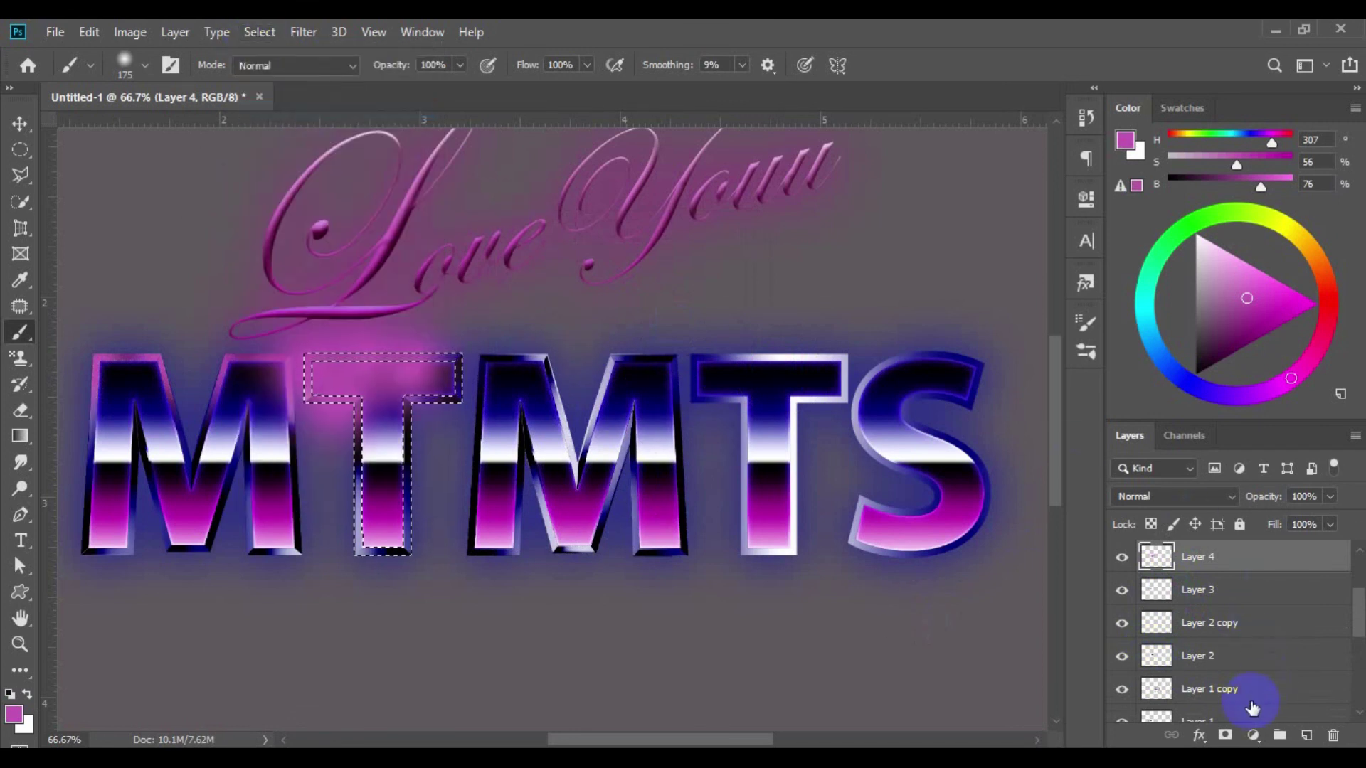
{"action": "key", "text": "ctrl+z"}
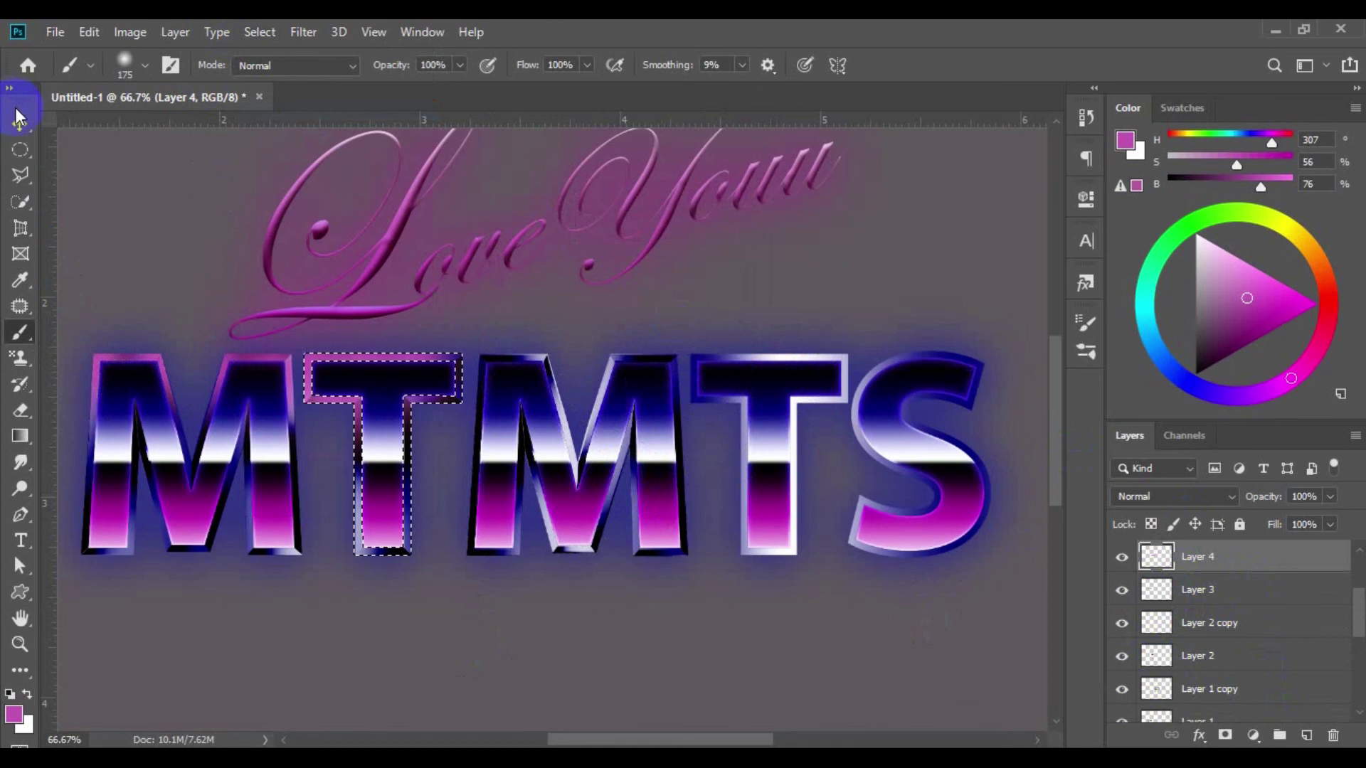
Deselect, pick the grey Layer 0 and undo its accidental shift so it fills the canvas
{"action": "left_click", "coordinate": [20, 123]}
{"action": "key", "text": "ctrl+d"}
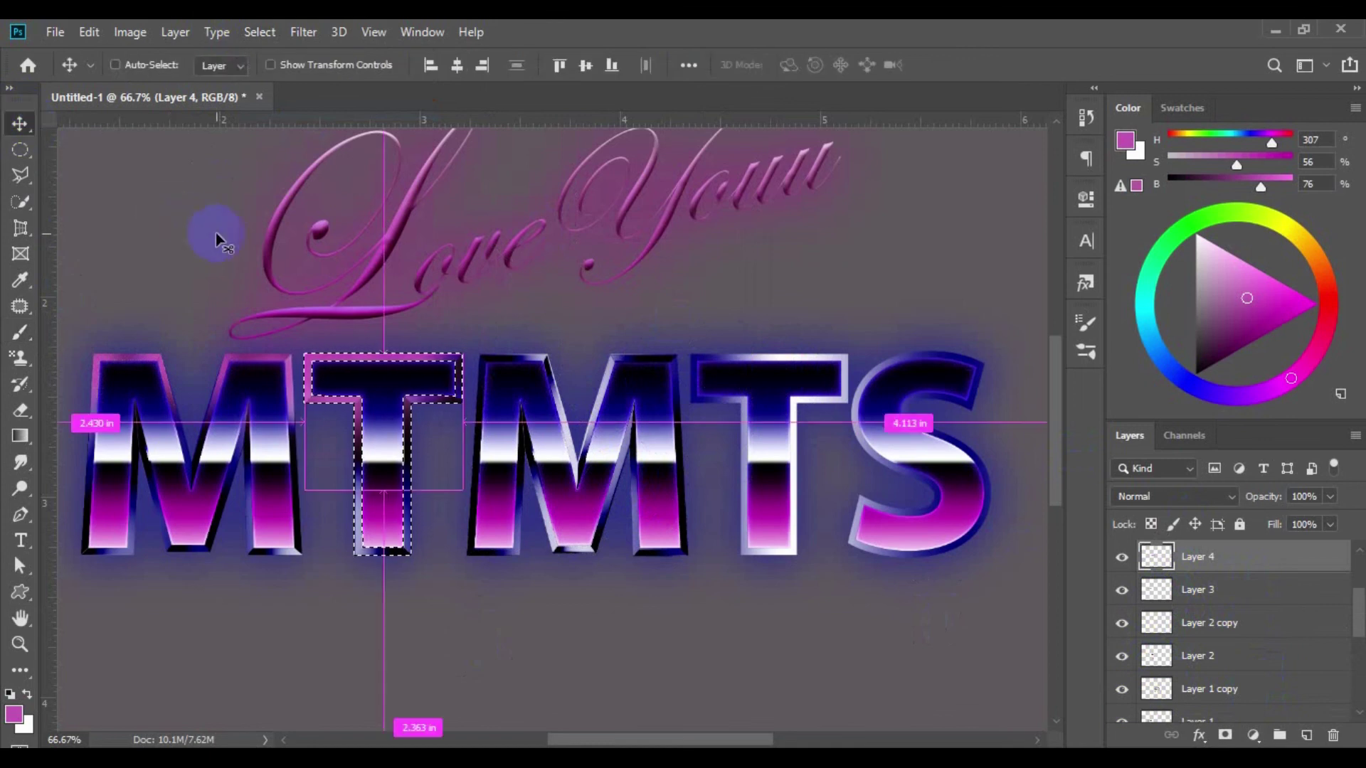
{"action": "key", "text": "ctrl+minus"}
{"action": "key", "text": "ctrl+minus"}
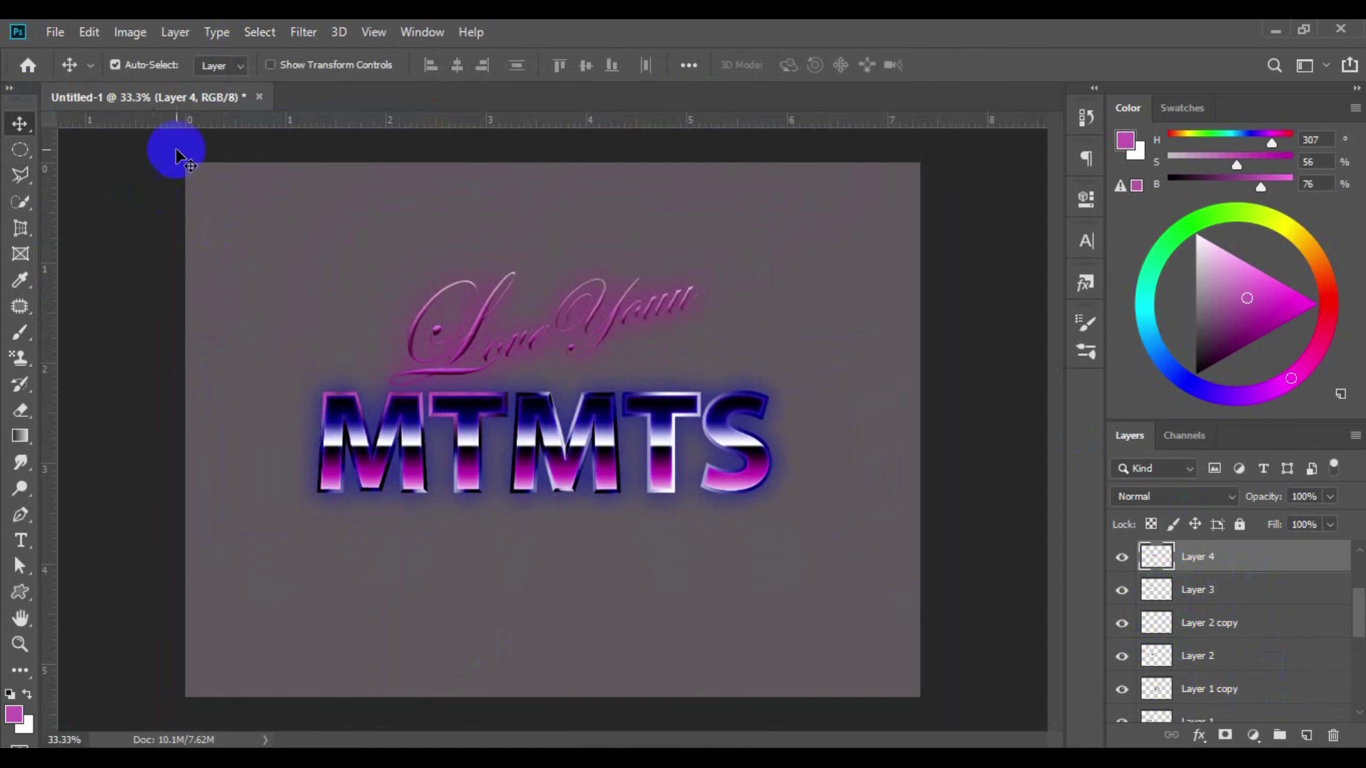
{"action": "left_click", "coordinate": [858, 299]}
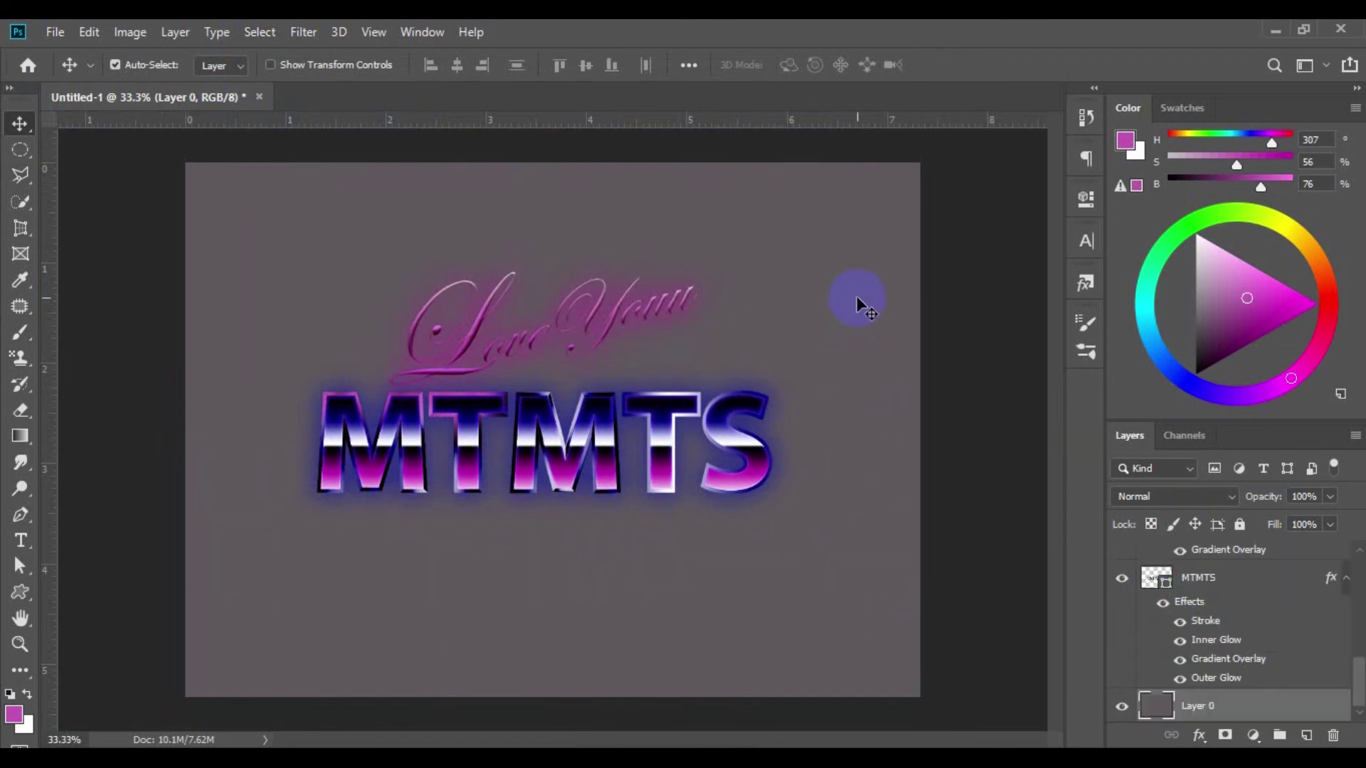
{"action": "key", "text": "ctrl+plus"}
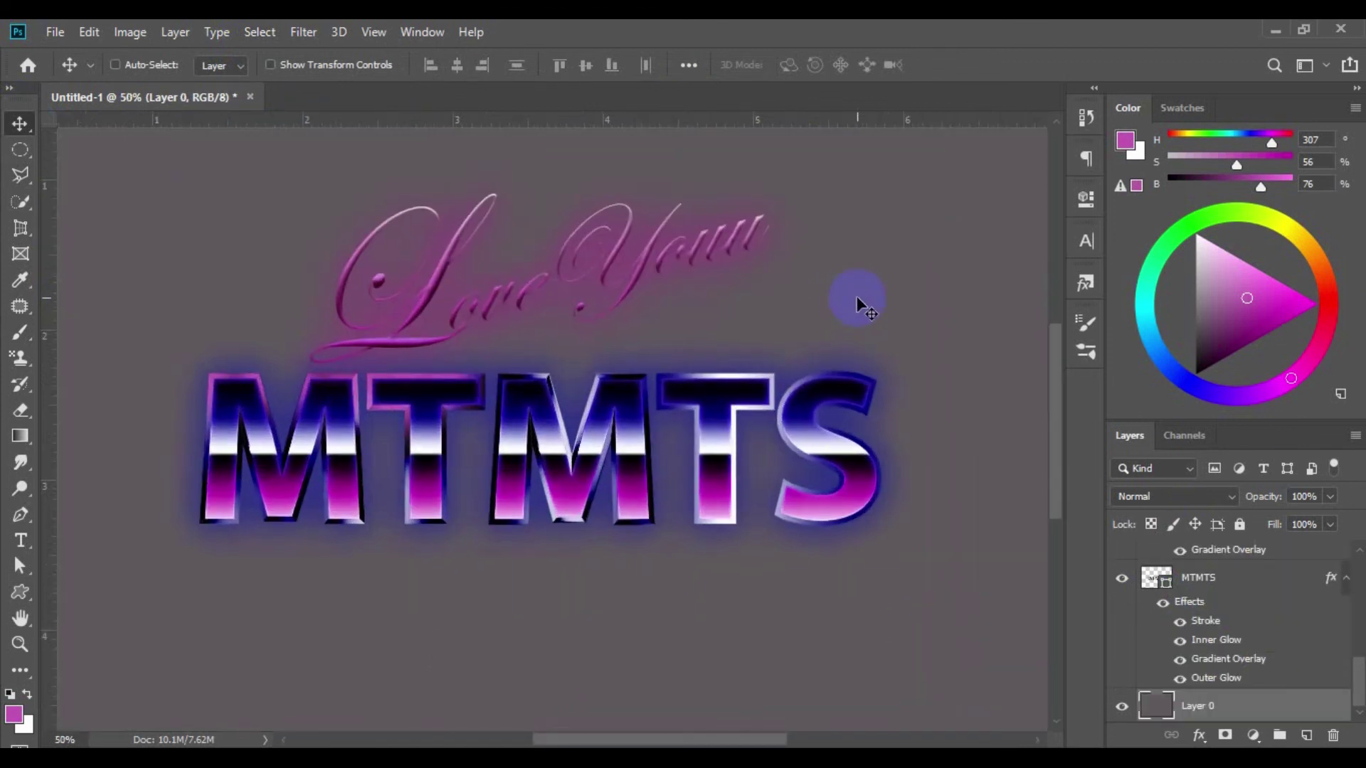
{"action": "key", "text": "ctrl+minus"}
{"action": "key", "text": "ctrl+plus"}
{"action": "key", "text": "ctrl+minus"}
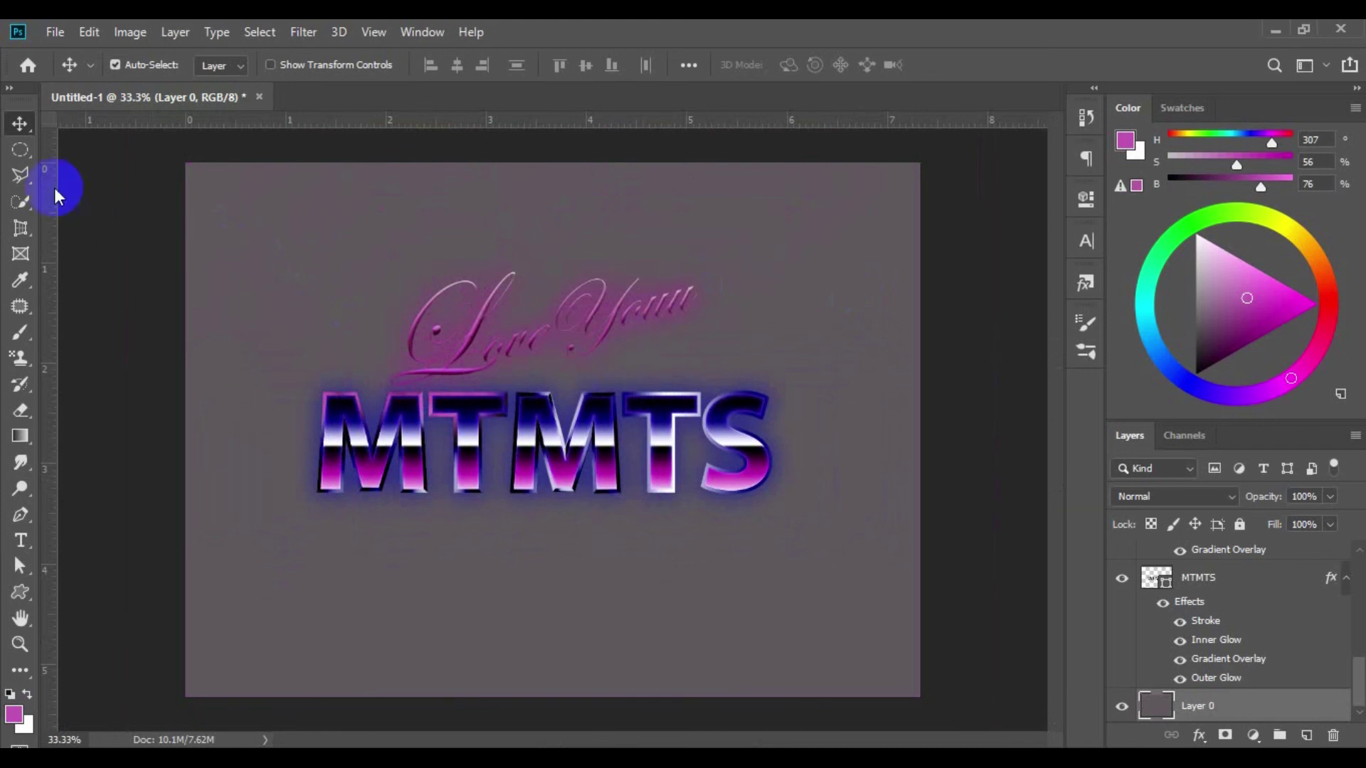
{"action": "left_click_drag", "start_coordinate": [215, 224], "coordinate": [435, 393]}
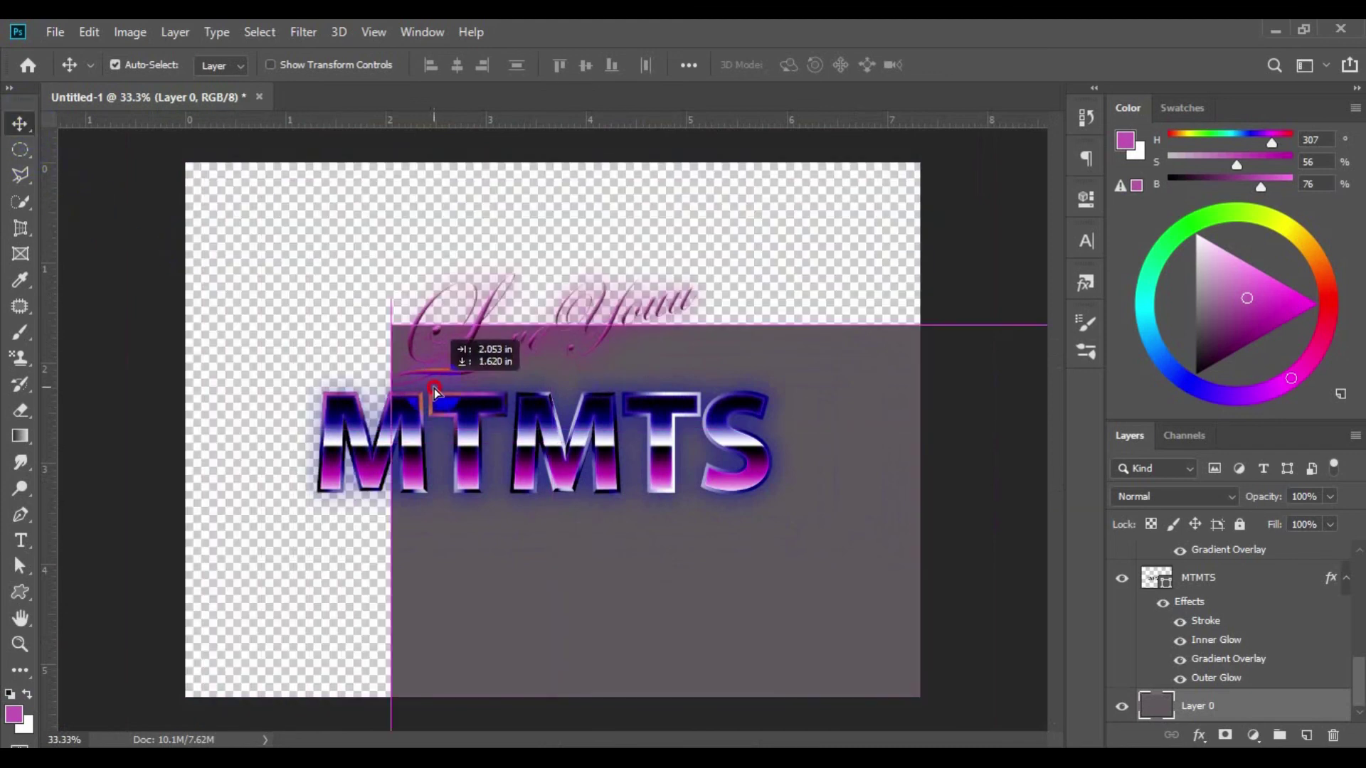
{"action": "key", "text": "ctrl+z"}
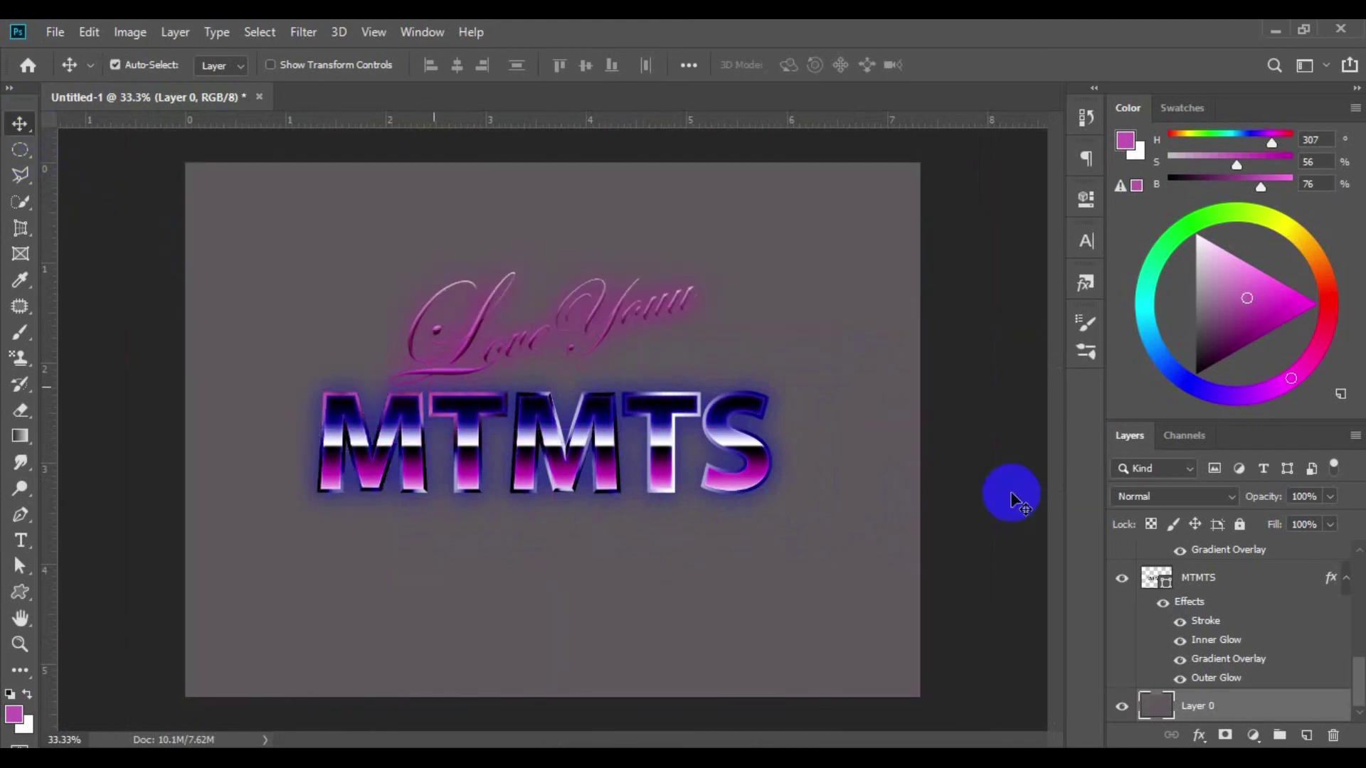
Lock Layer 0 and nudge both text layers right with three Shift+Right presses
{"action": "left_click", "coordinate": [1238, 527]}
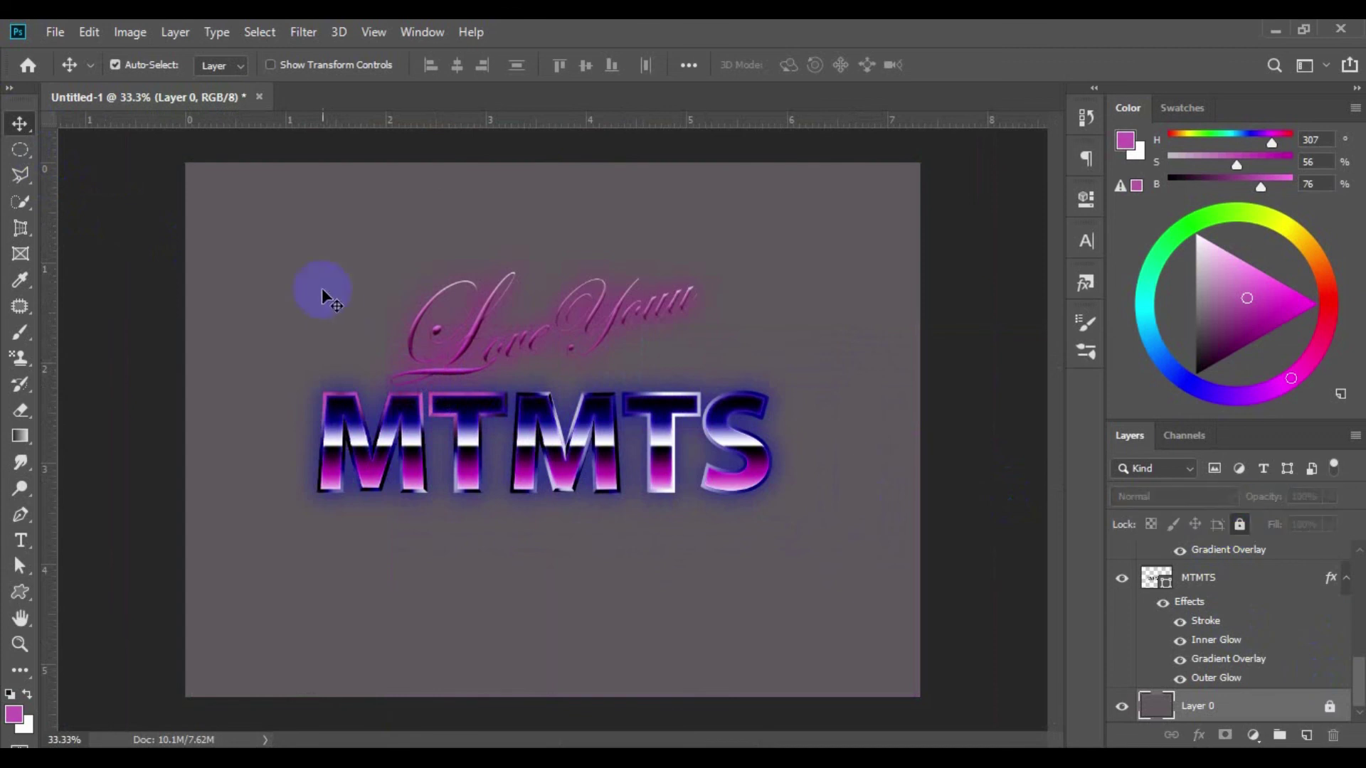
{"action": "left_click_drag", "start_coordinate": [218, 205], "coordinate": [811, 573]}
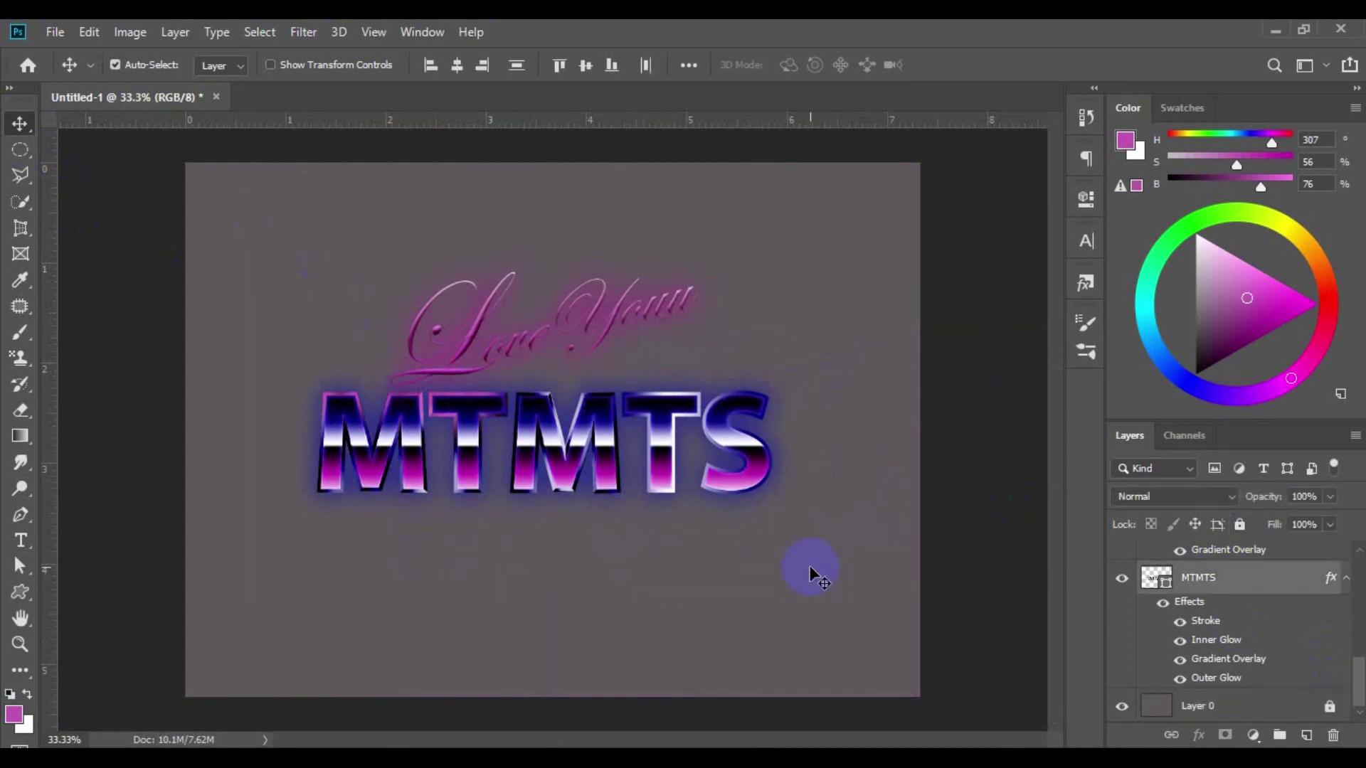
{"action": "key", "text": "shift+Right"}
{"action": "key", "text": "shift+Right"}
{"action": "key", "text": "shift+Right"}
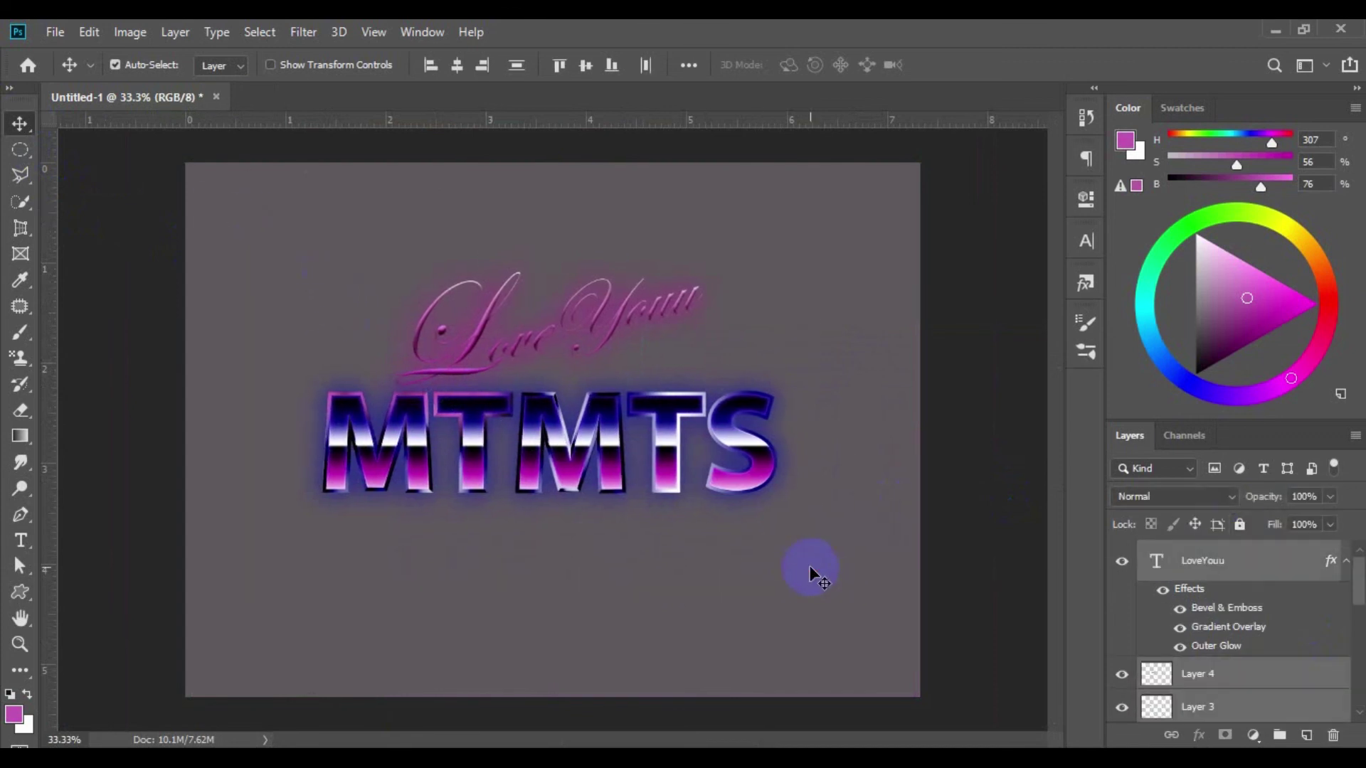
{"action": "key", "text": "shift+Right"}
{"action": "key", "text": "shift+Right"}
{"action": "key", "text": "shift+Right"}
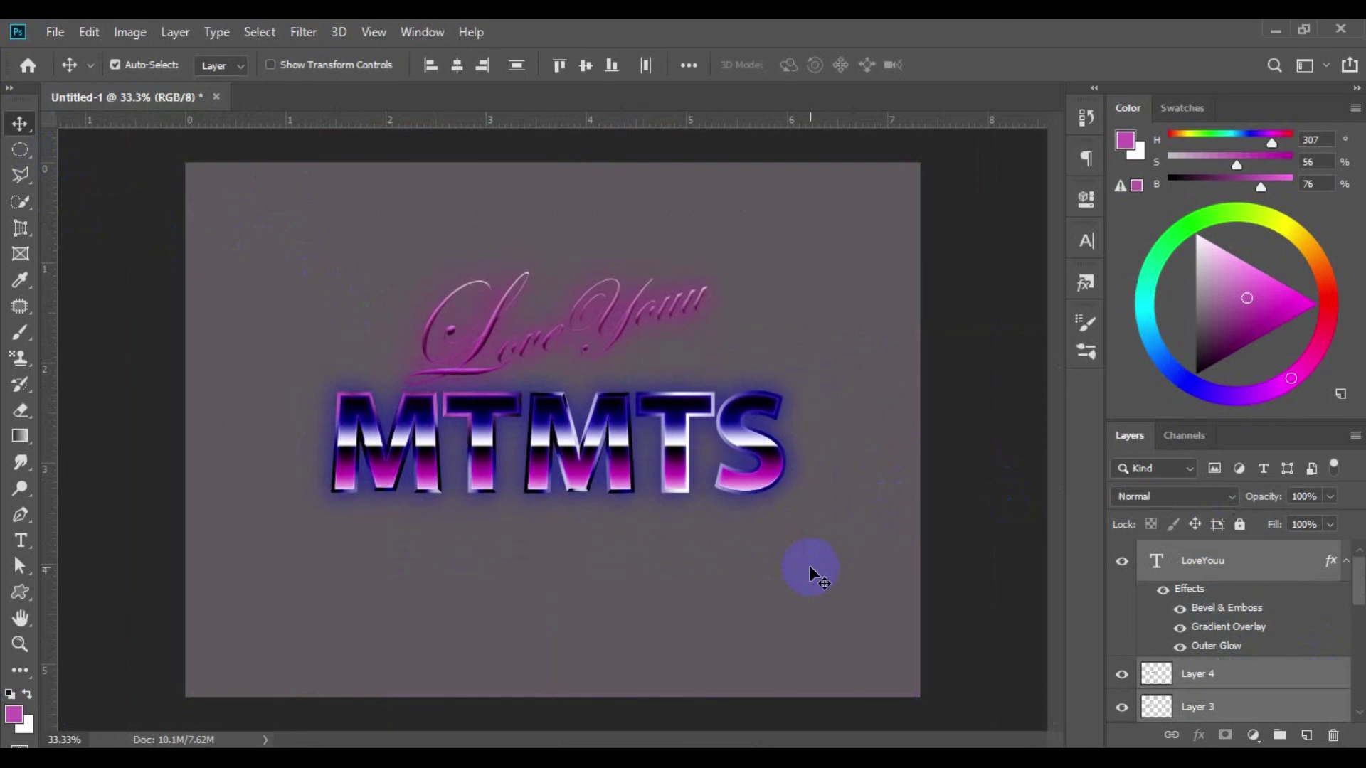
{"action": "key", "text": "shift+Right"}
{"action": "left_click", "coordinate": [1006, 498]}
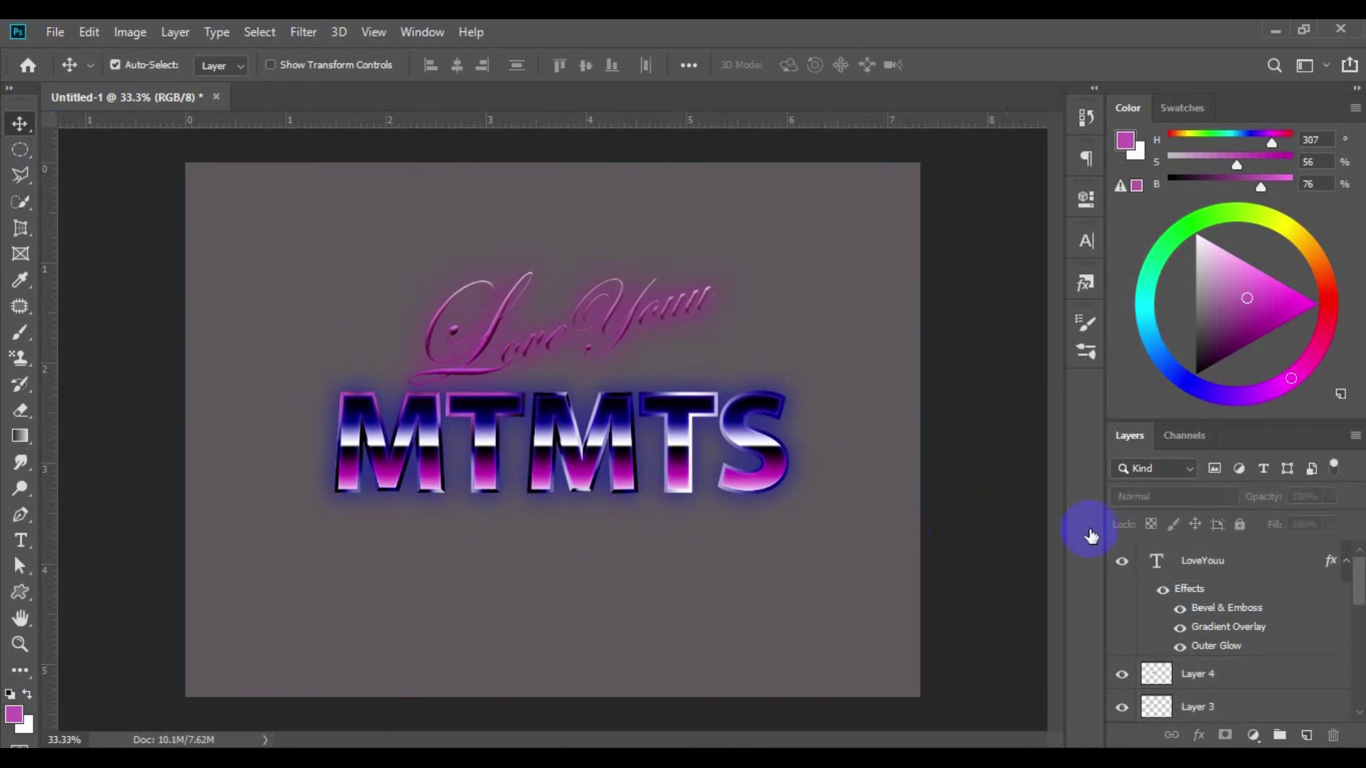
{"action": "scroll", "coordinate": [1192, 633], "scroll_direction": "down", "scroll_amount": 5}
{"action": "scroll", "coordinate": [1203, 641], "scroll_direction": "up", "scroll_amount": 5}
{"action": "scroll", "coordinate": [1210, 665], "scroll_direction": "down", "scroll_amount": 3}
{"action": "scroll", "coordinate": [1229, 658], "scroll_direction": "down", "scroll_amount": 3}
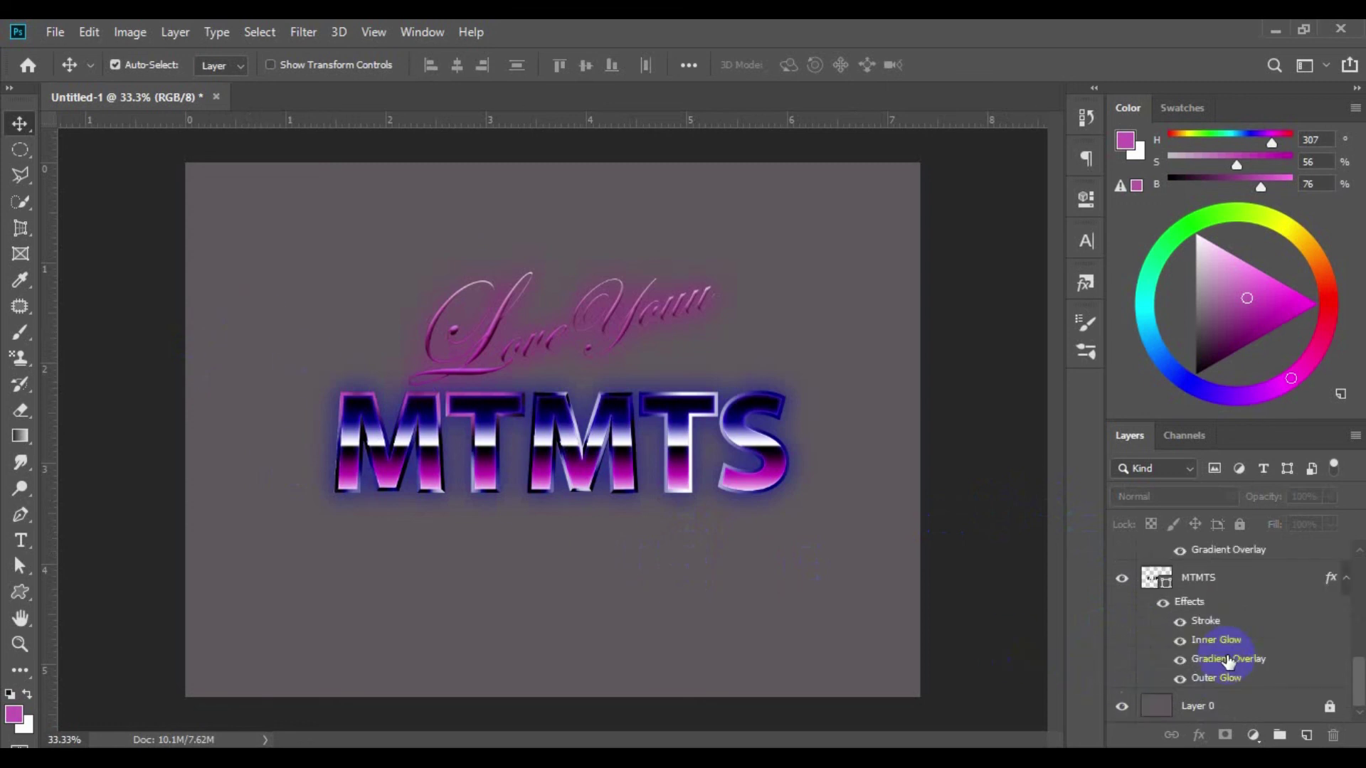
Unlock Layer 0 and fill it with a green foreground colour
{"action": "left_click", "coordinate": [1200, 709]}
{"action": "left_click", "coordinate": [1330, 708]}
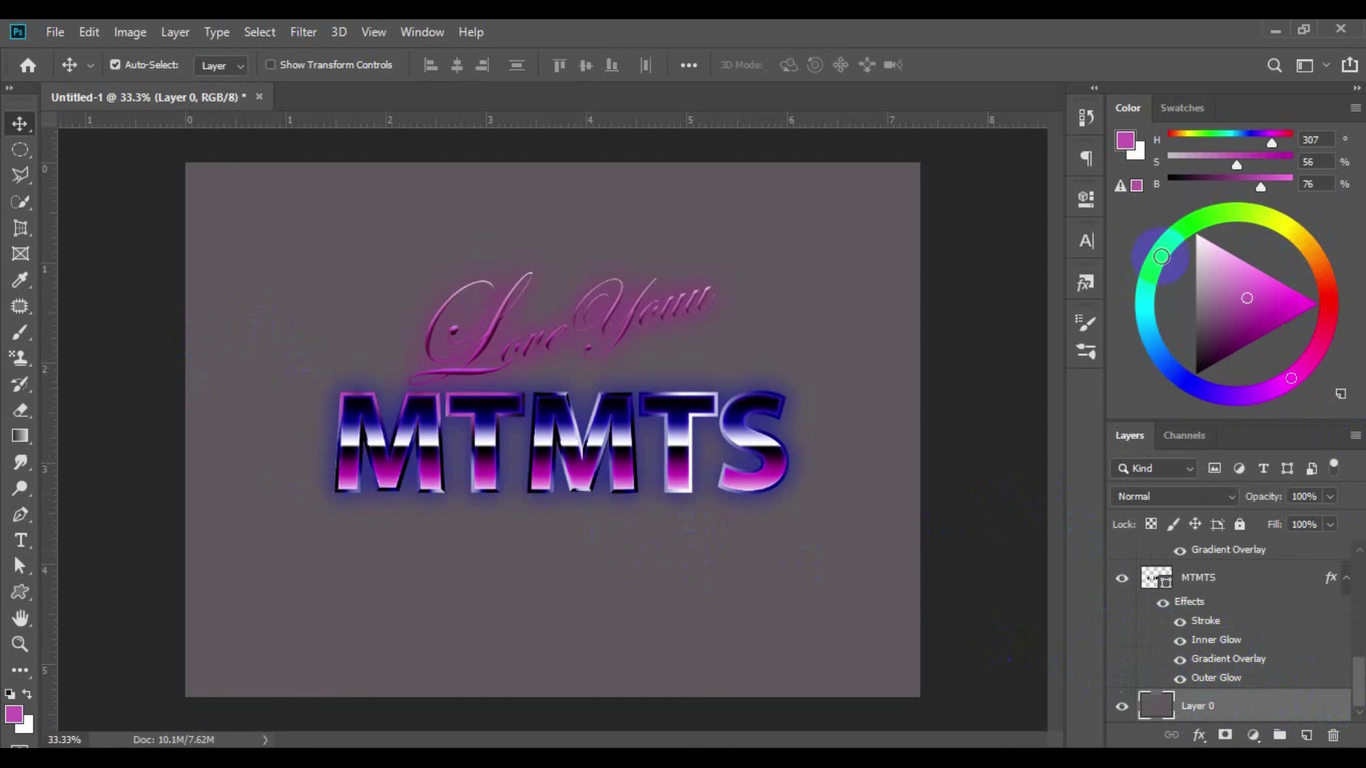
{"action": "left_click", "coordinate": [1161, 256]}
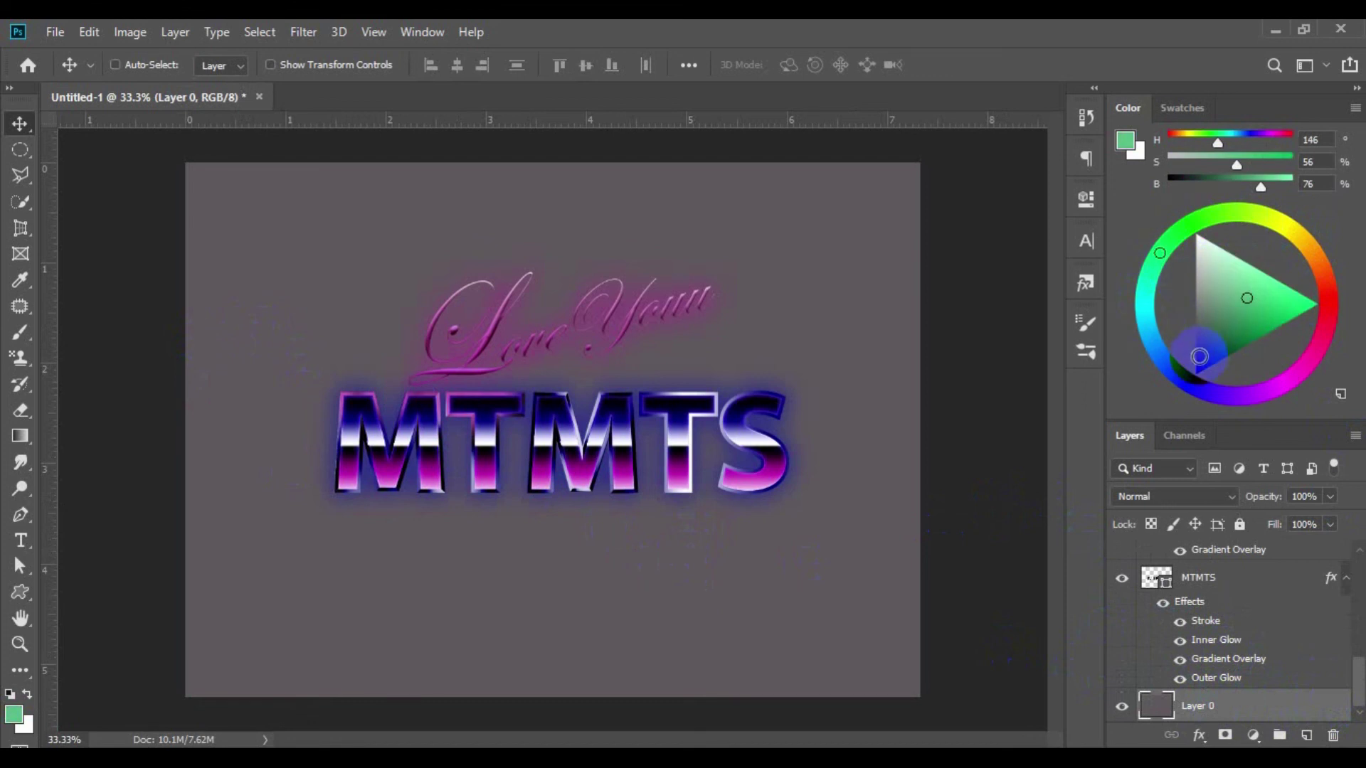
{"action": "key", "text": "alt+BackSpace"}
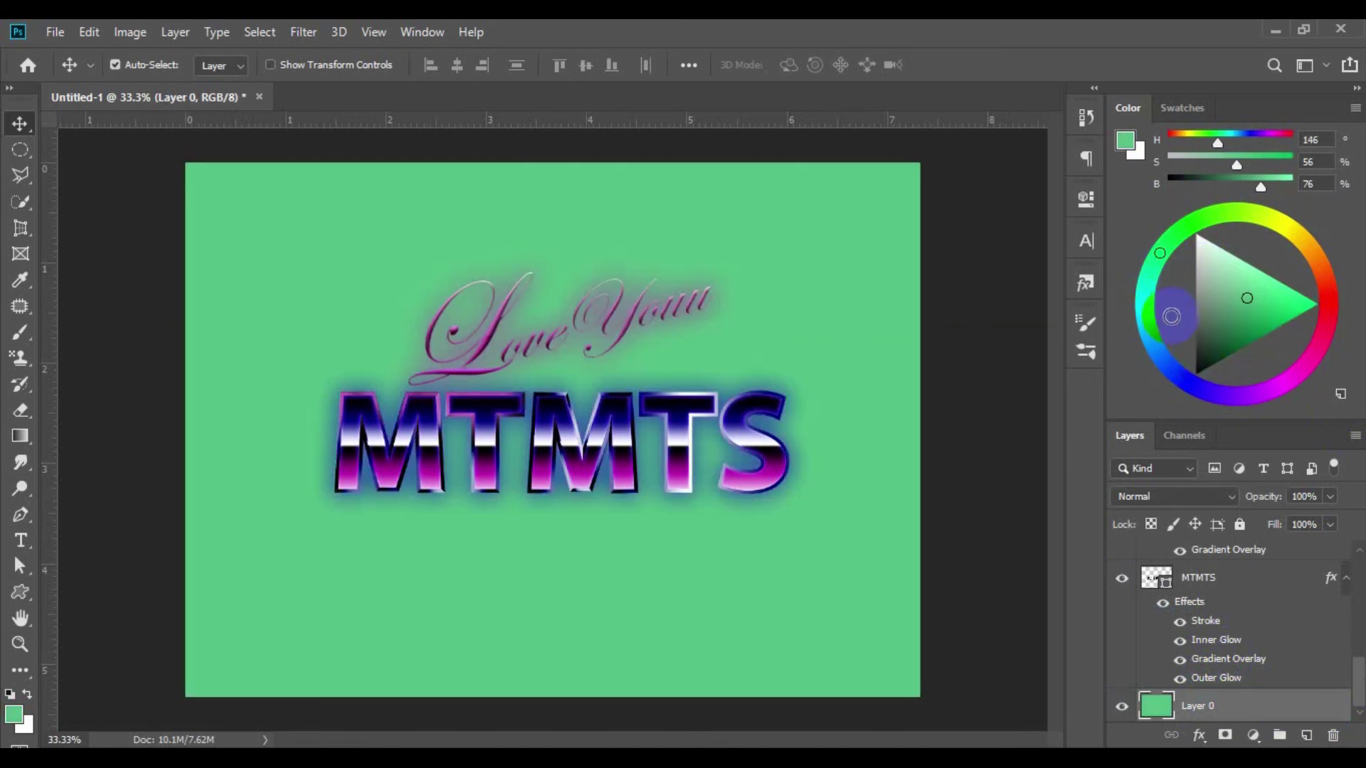
Refill Layer 0 with a blue foreground colour and zoom to check the canvas
{"action": "left_click", "coordinate": [1151, 336]}
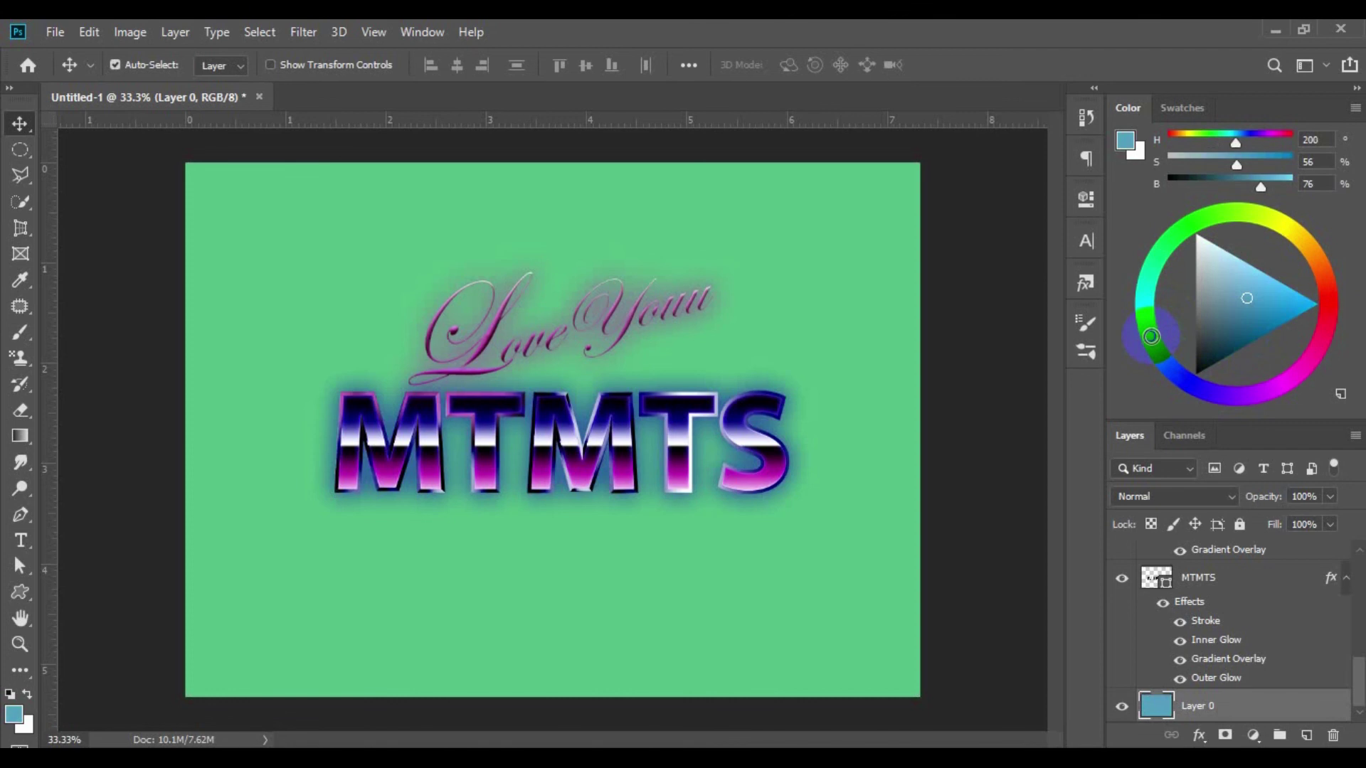
{"action": "key", "text": "alt+BackSpace"}
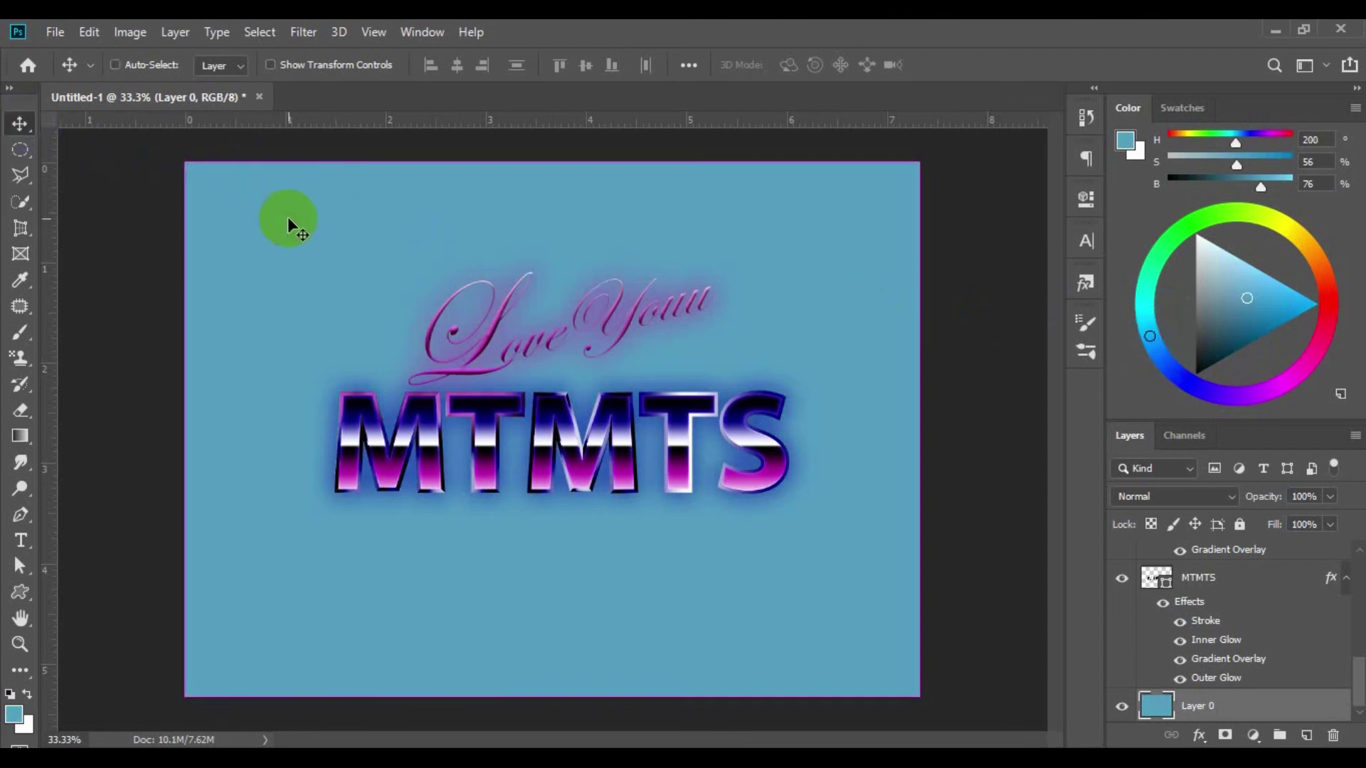
{"action": "key", "text": "ctrl+minus"}
{"action": "key", "text": "ctrl+plus"}
{"action": "key", "text": "ctrl+plus"}
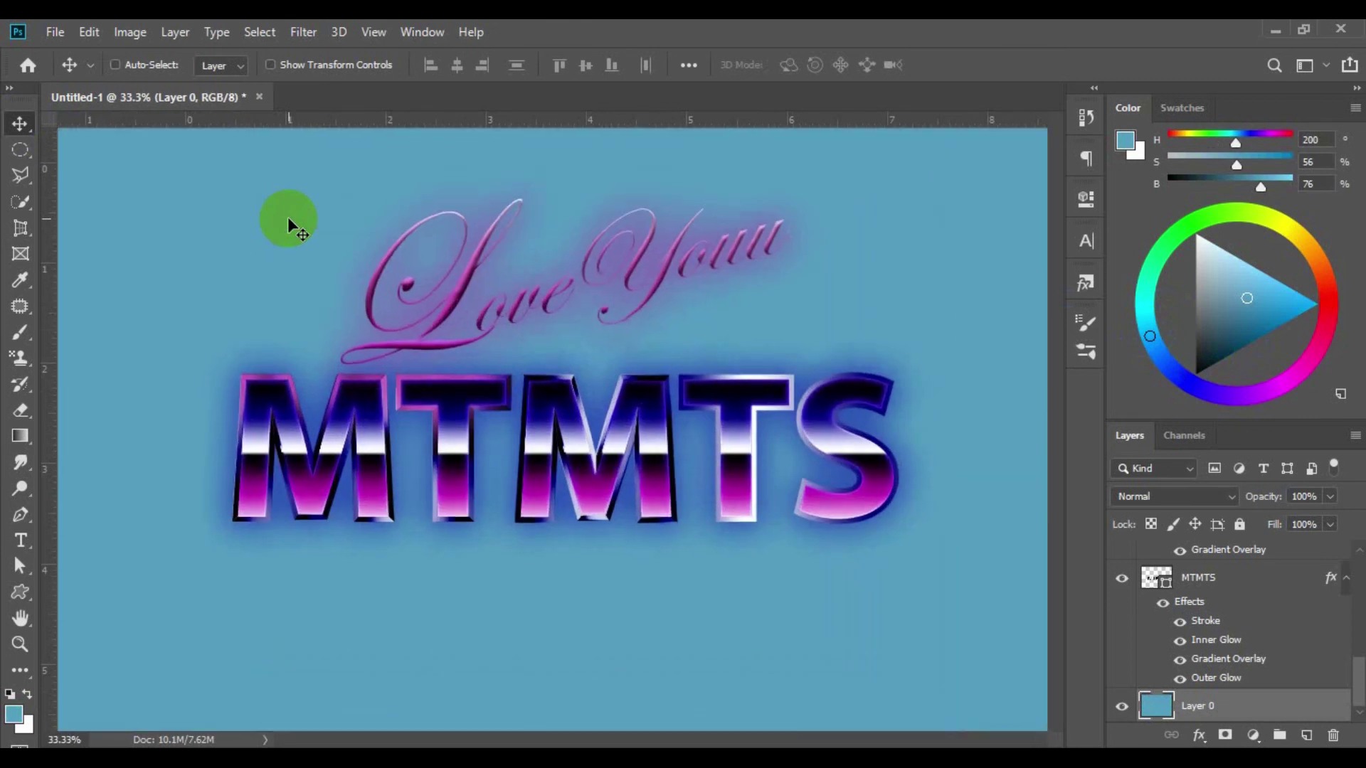
{"action": "key", "text": "ctrl+minus"}
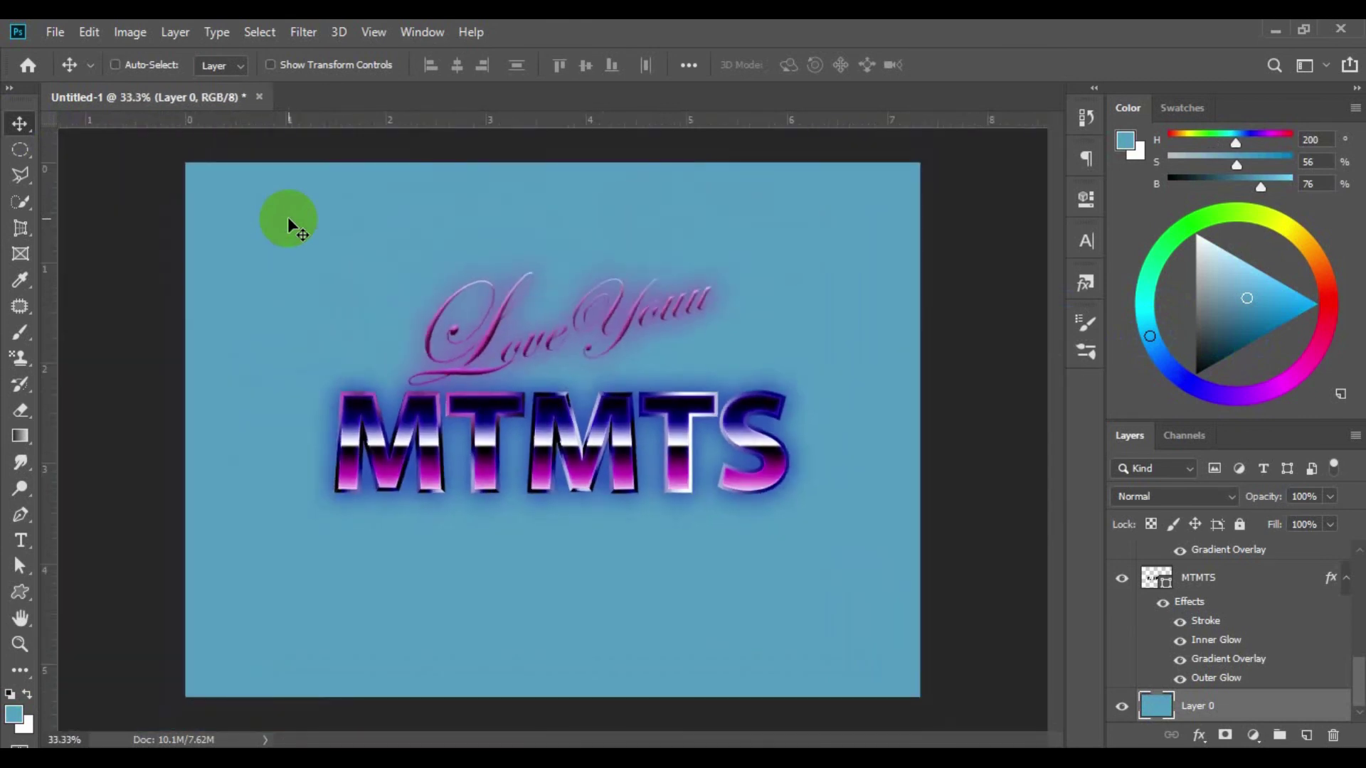
{"action": "key", "text": "ctrl+minus"}
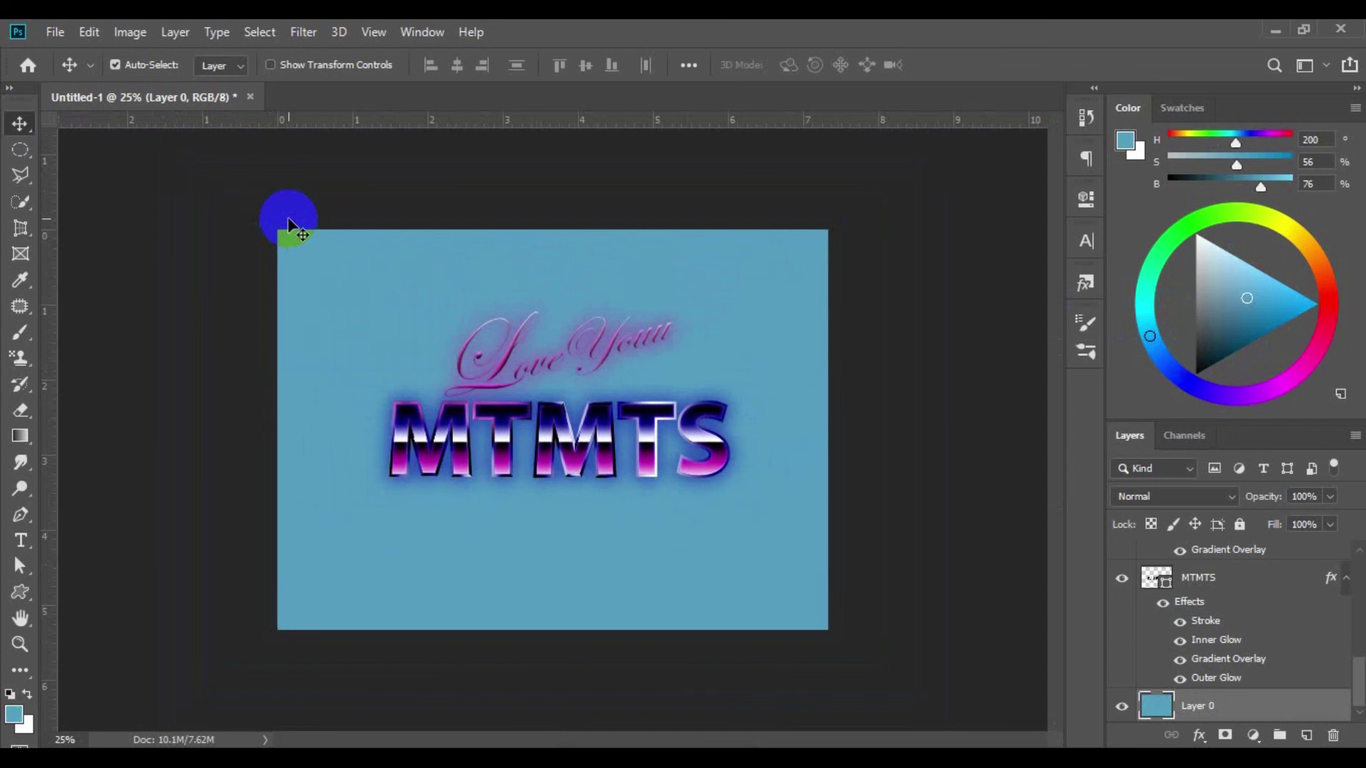
{"action": "key", "text": "ctrl+plus"}
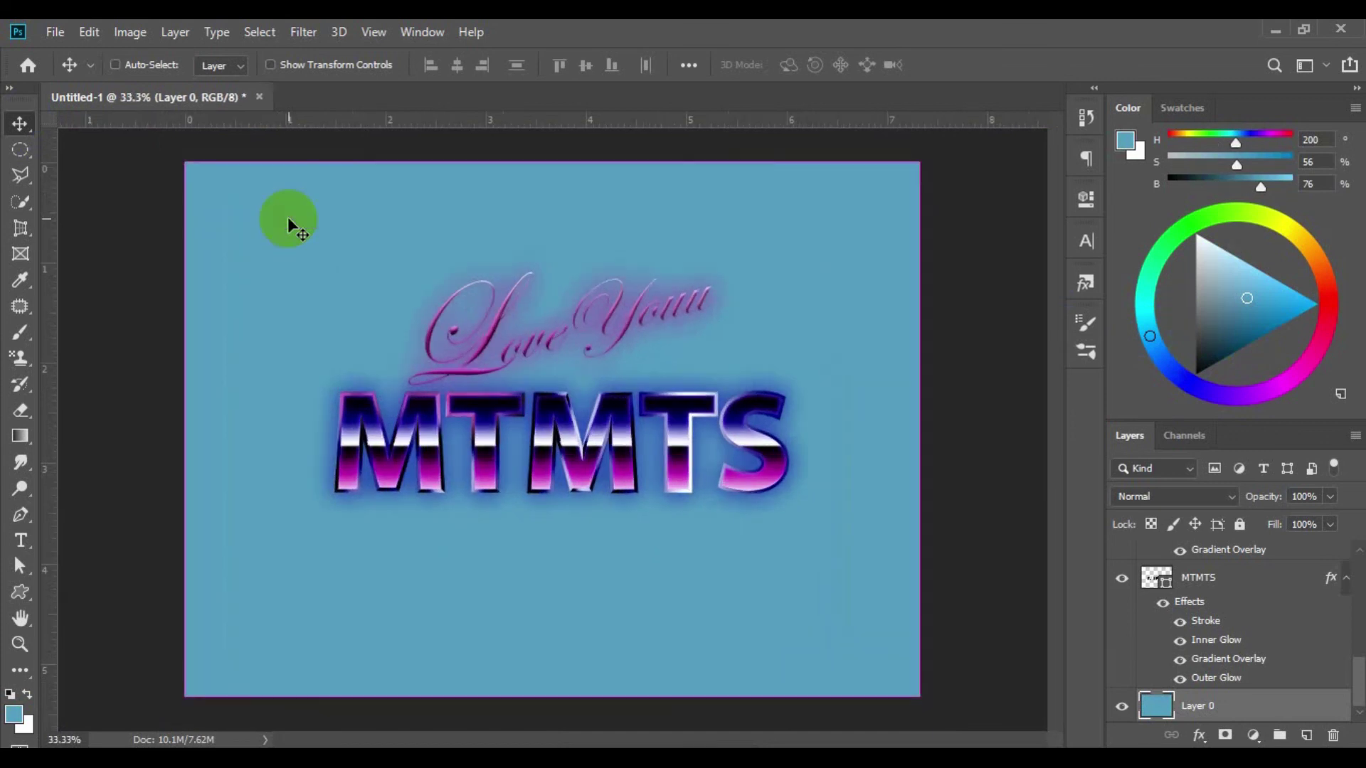
{"action": "key", "text": "ctrl+plus"}
Open the LoveYouu script layer for Type editing and delete its trailing u
{"action": "scroll", "coordinate": [1241, 570], "scroll_direction": "up", "scroll_amount": 5}
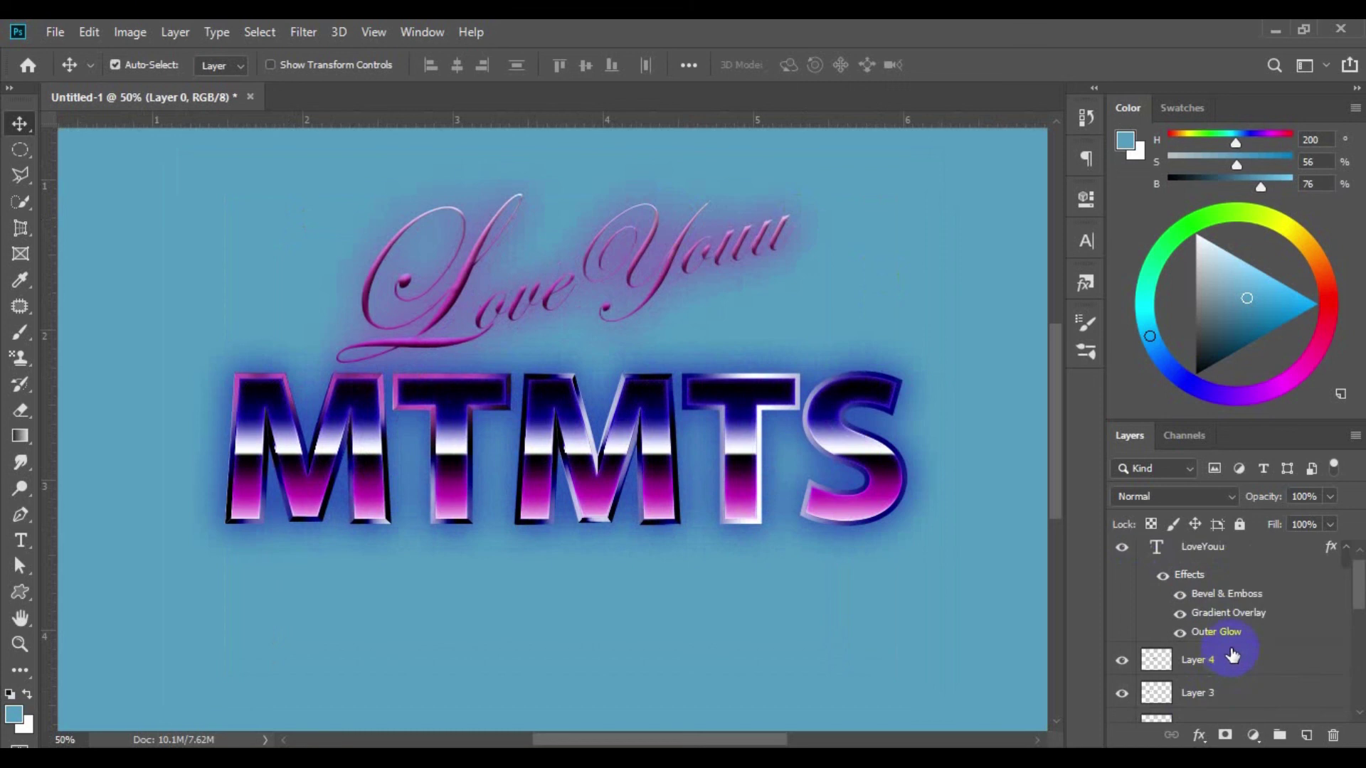
{"action": "scroll", "coordinate": [1241, 603], "scroll_direction": "up", "scroll_amount": 2}
{"action": "left_click", "coordinate": [1247, 565]}
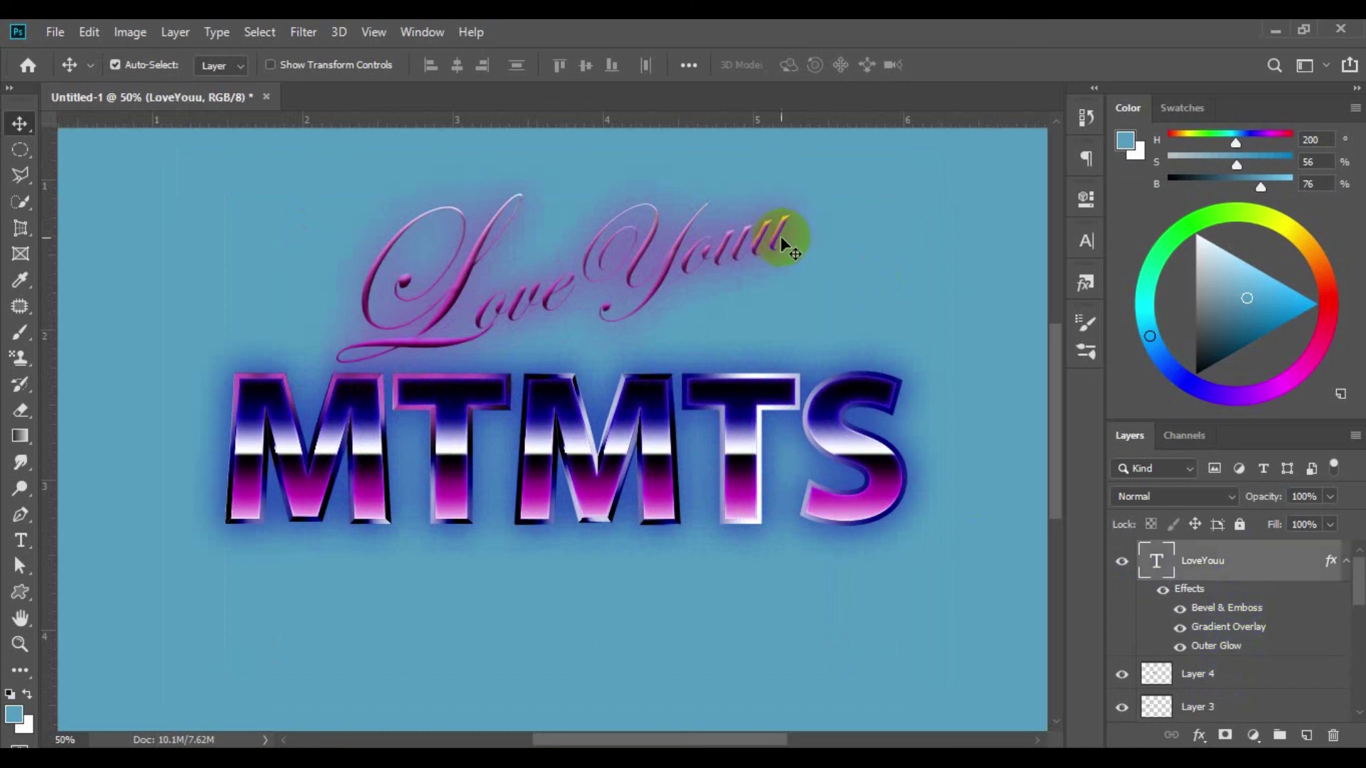
{"action": "key", "text": "t"}
{"action": "double_click", "coordinate": [780, 237]}
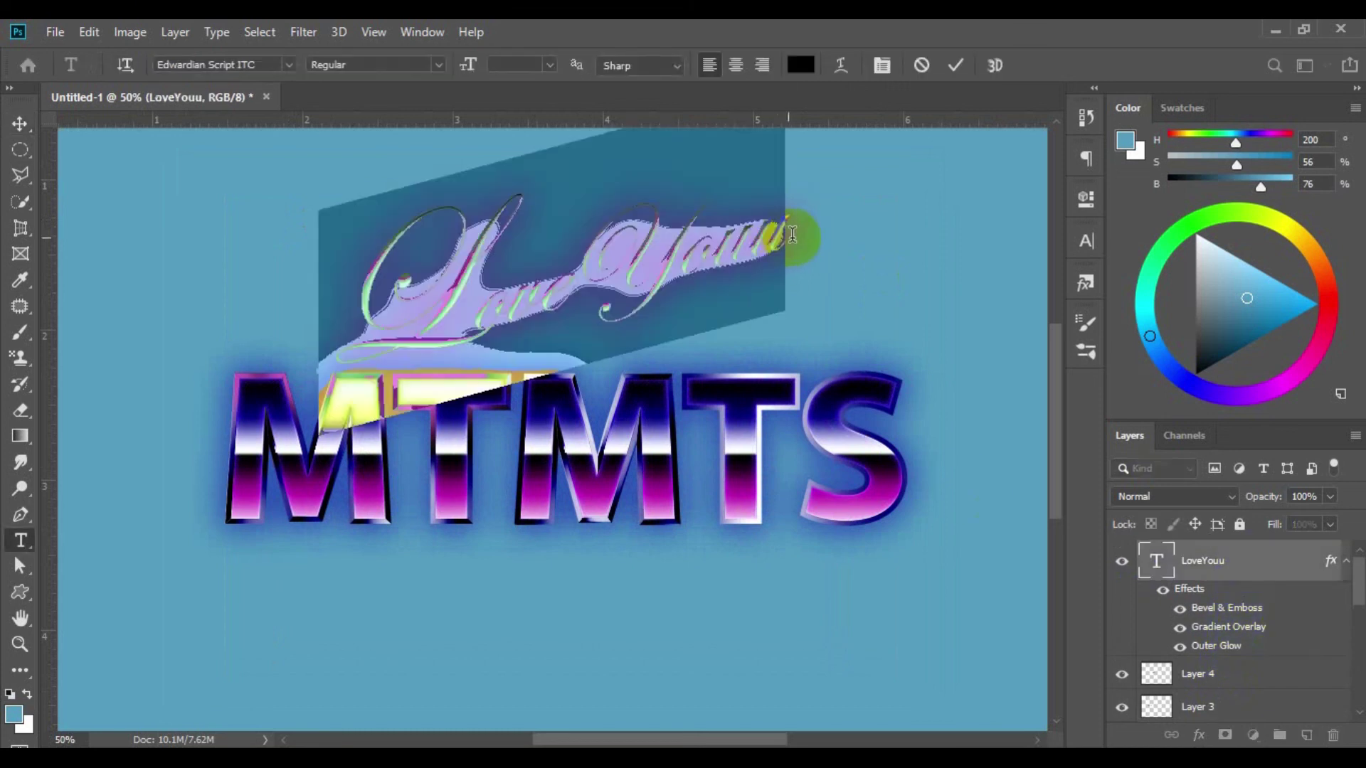
{"action": "left_click", "coordinate": [786, 232]}
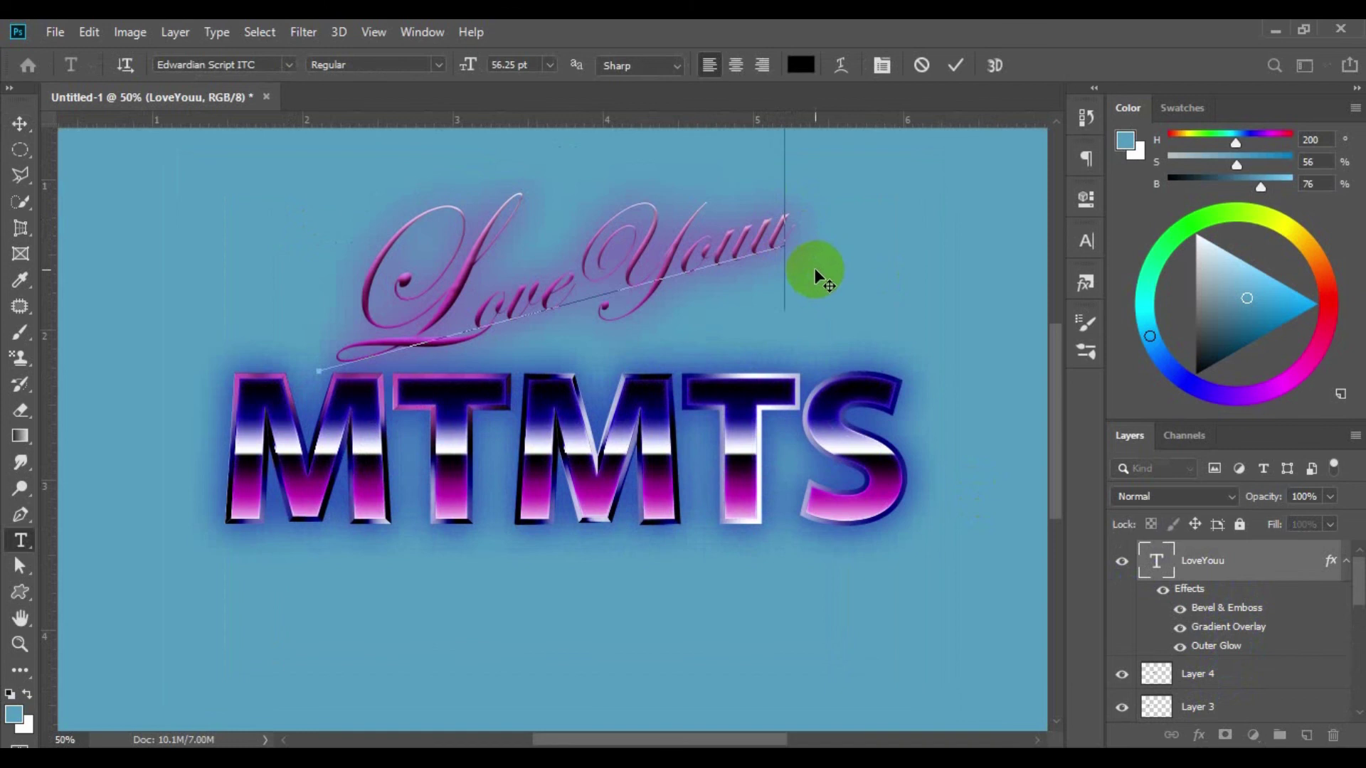
{"action": "key", "text": "BackSpace"}
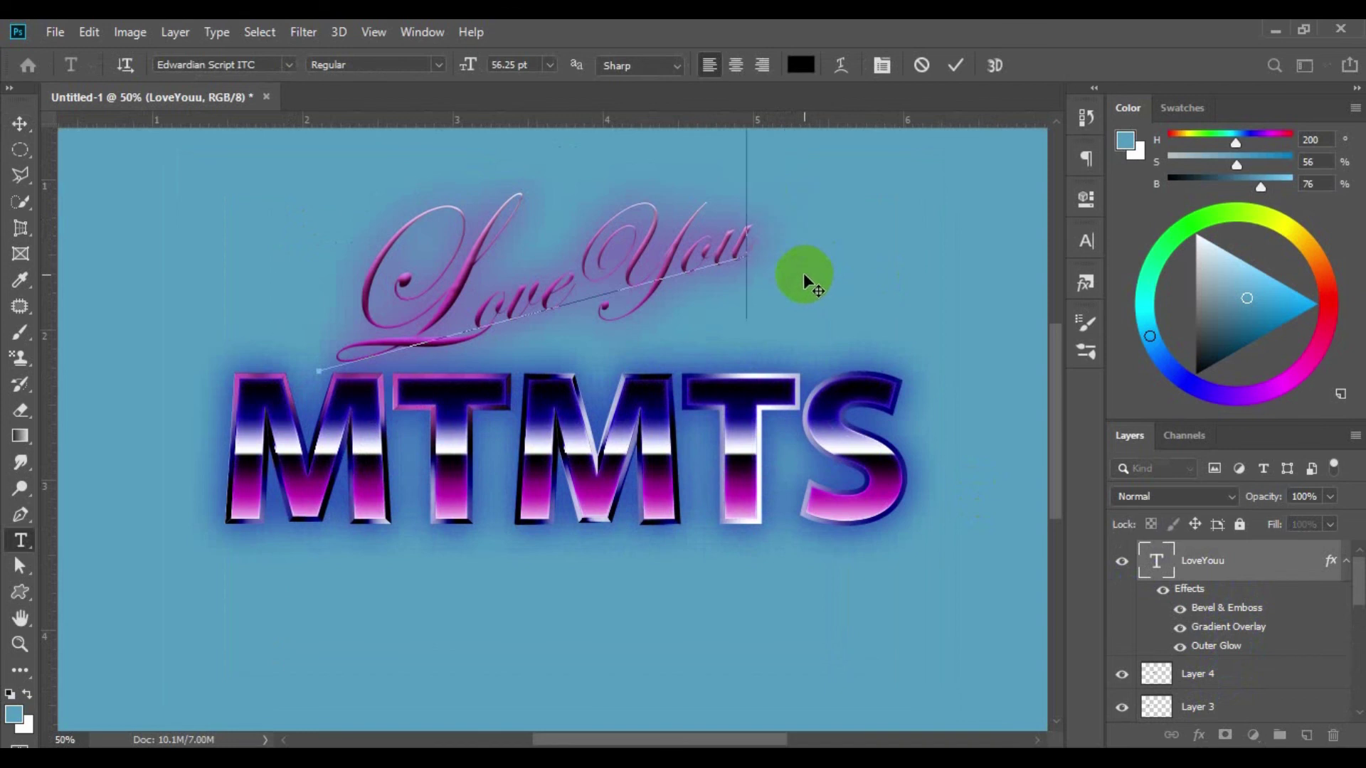
{"action": "type", "text": "ြ၆ြ"}
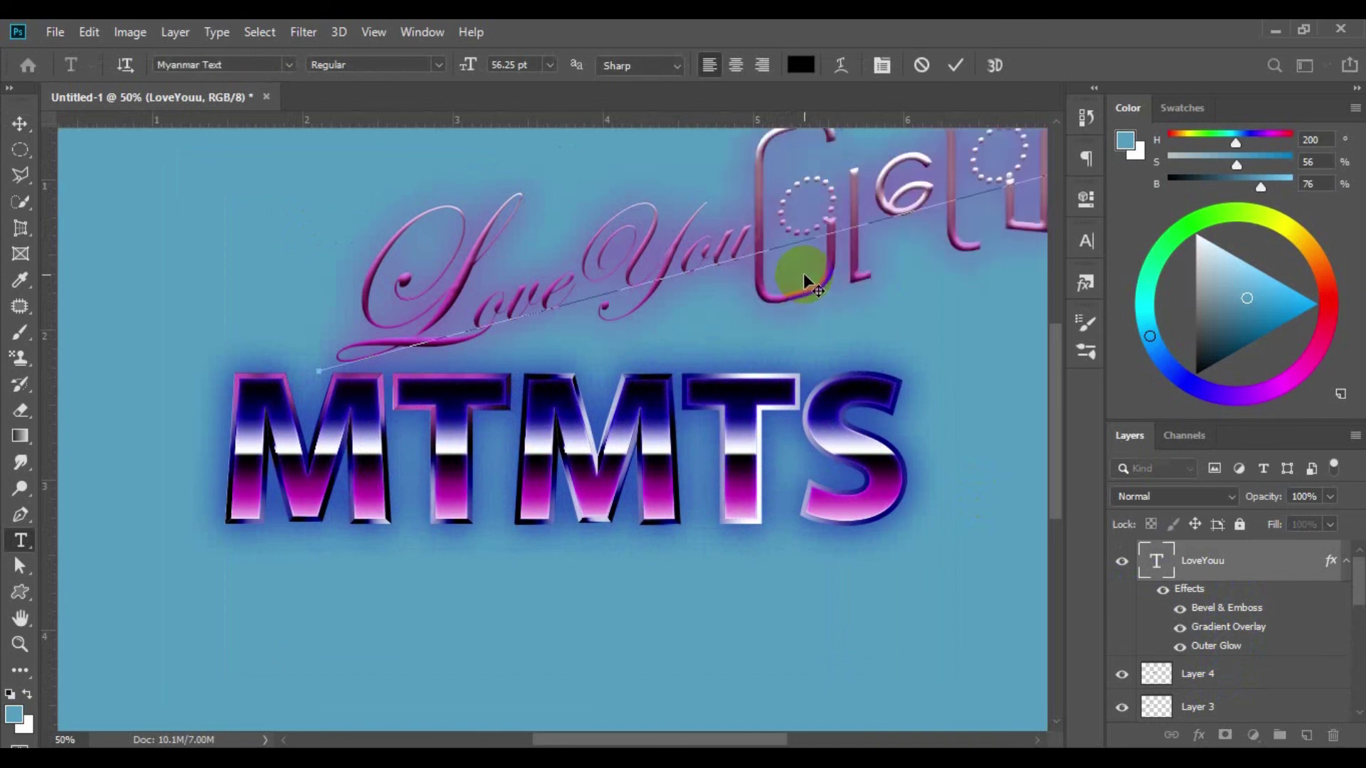
Clear the stray characters after 'Love' and retype so the script reads 'LoveYou'
{"action": "key", "text": "Left"}
{"action": "key", "text": "Left"}
{"action": "key", "text": "Left"}
{"action": "key", "text": "Left"}
{"action": "key", "text": "Left"}
{"action": "key", "text": "Left"}
{"action": "key", "text": "Left"}
{"action": "key", "text": "Left"}
{"action": "key", "text": "shift+End"}
{"action": "key", "text": "Delete"}
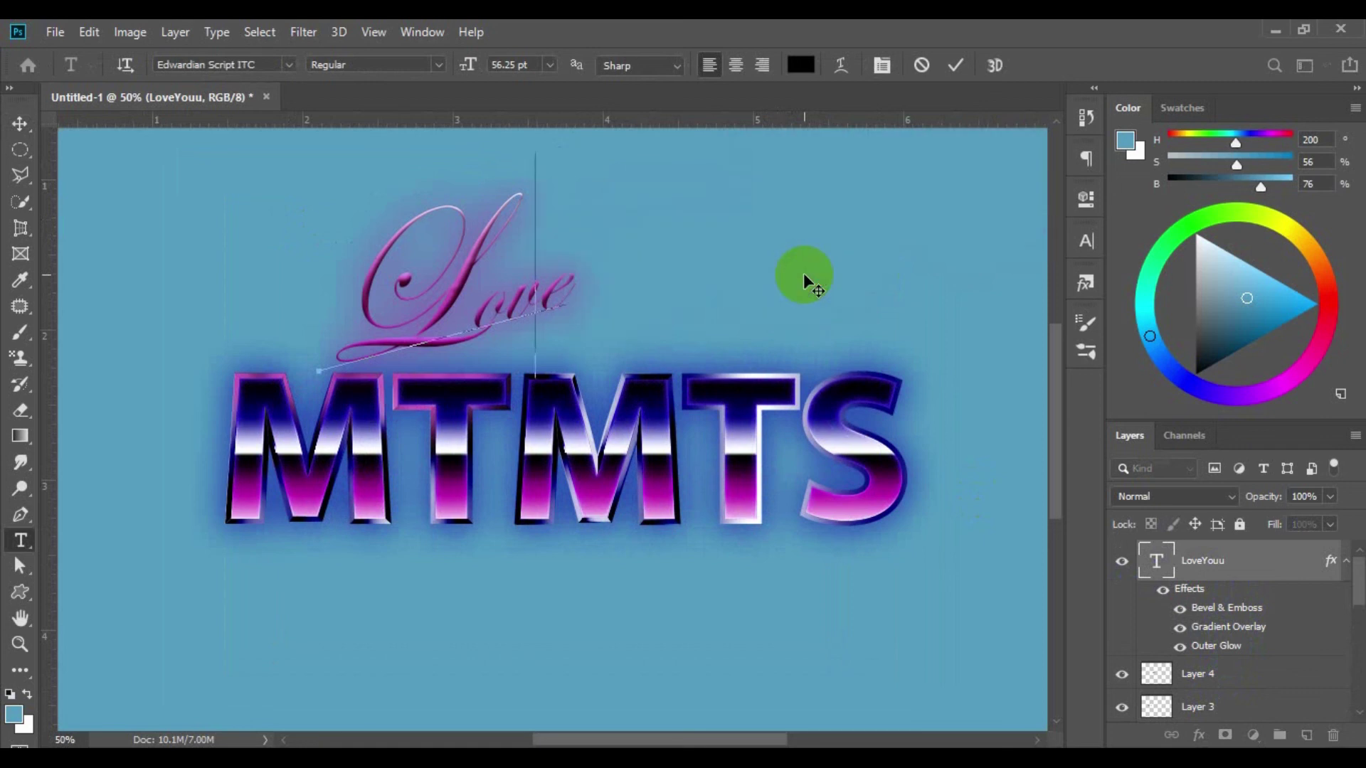
{"action": "type", "text": "Youu"}
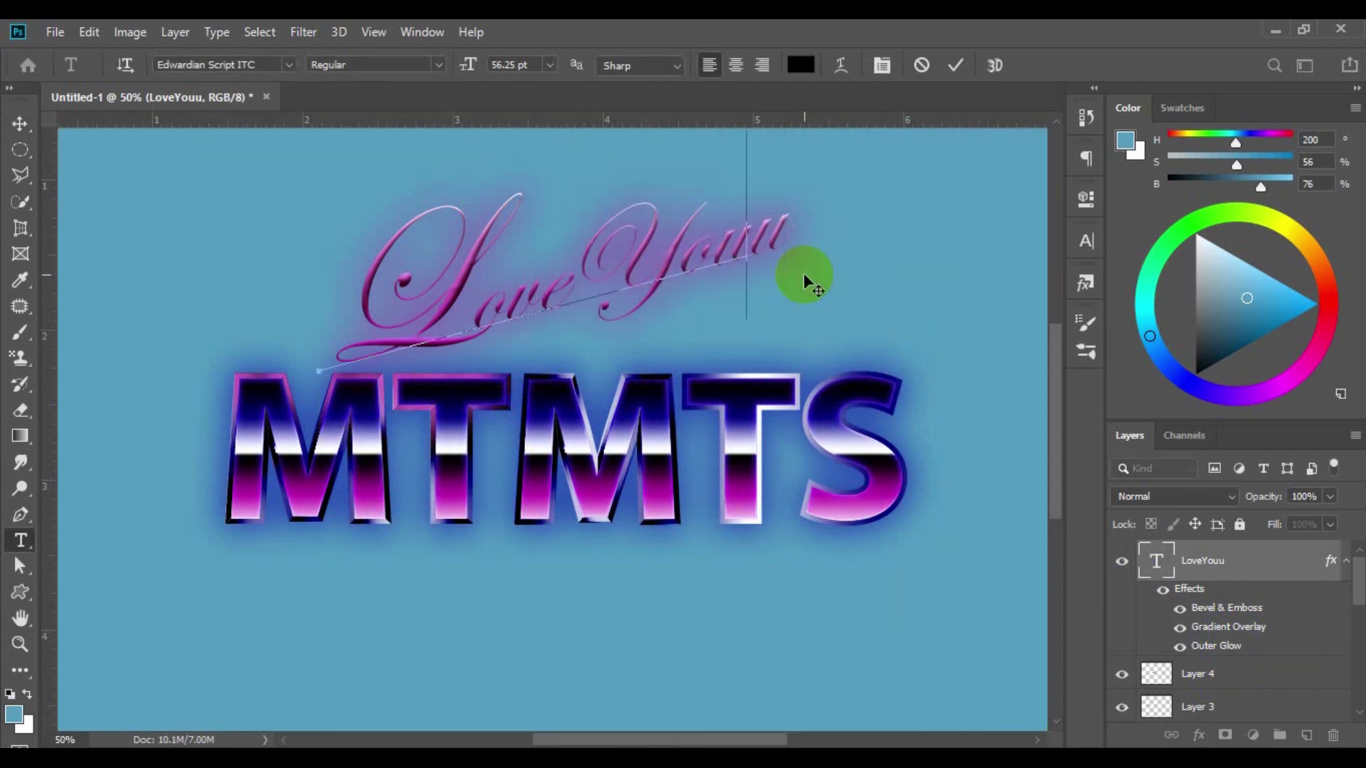
{"action": "key", "text": "BackSpace"}
{"action": "key", "text": "ctrl+minus"}
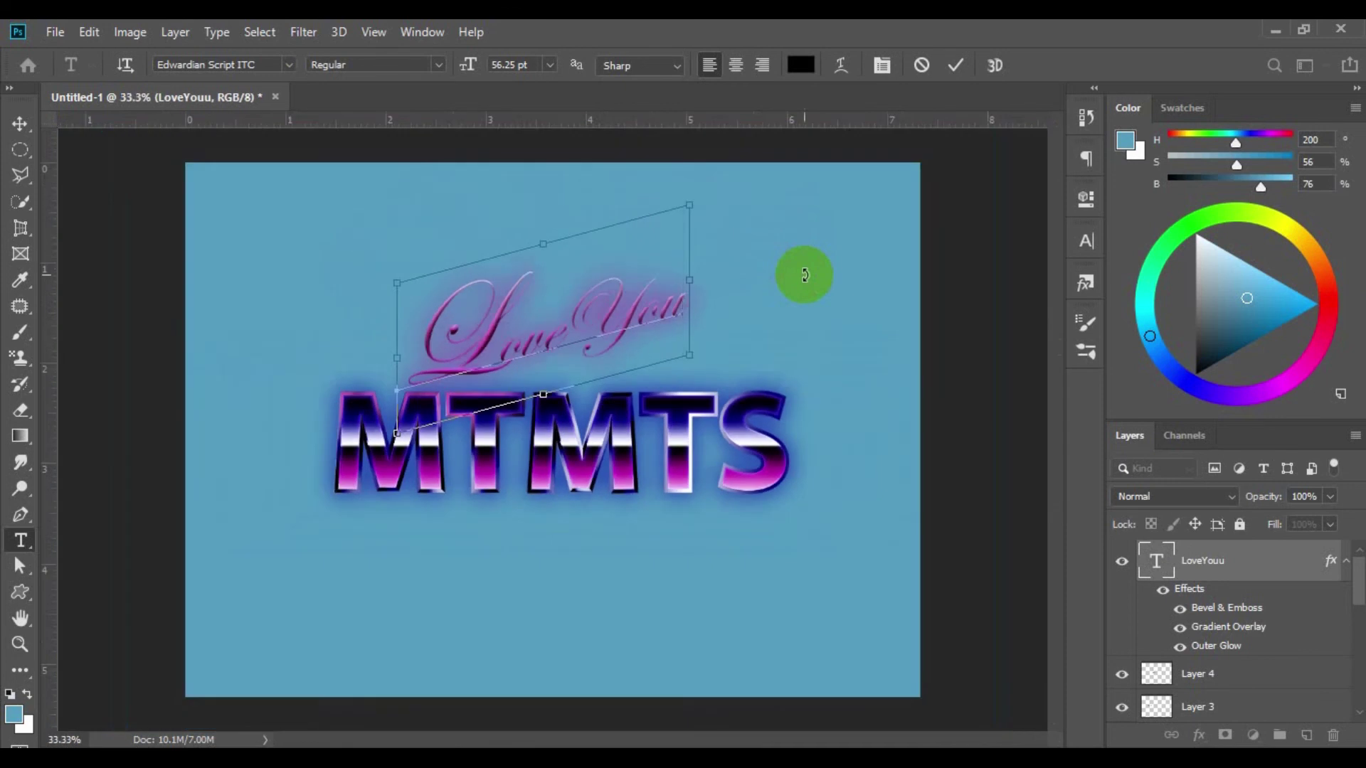
{"action": "key", "text": "ctrl+minus"}
Commit the text edit and nudge the LoveYou layer left with three Shift+Left presses
{"action": "left_click", "coordinate": [20, 123]}
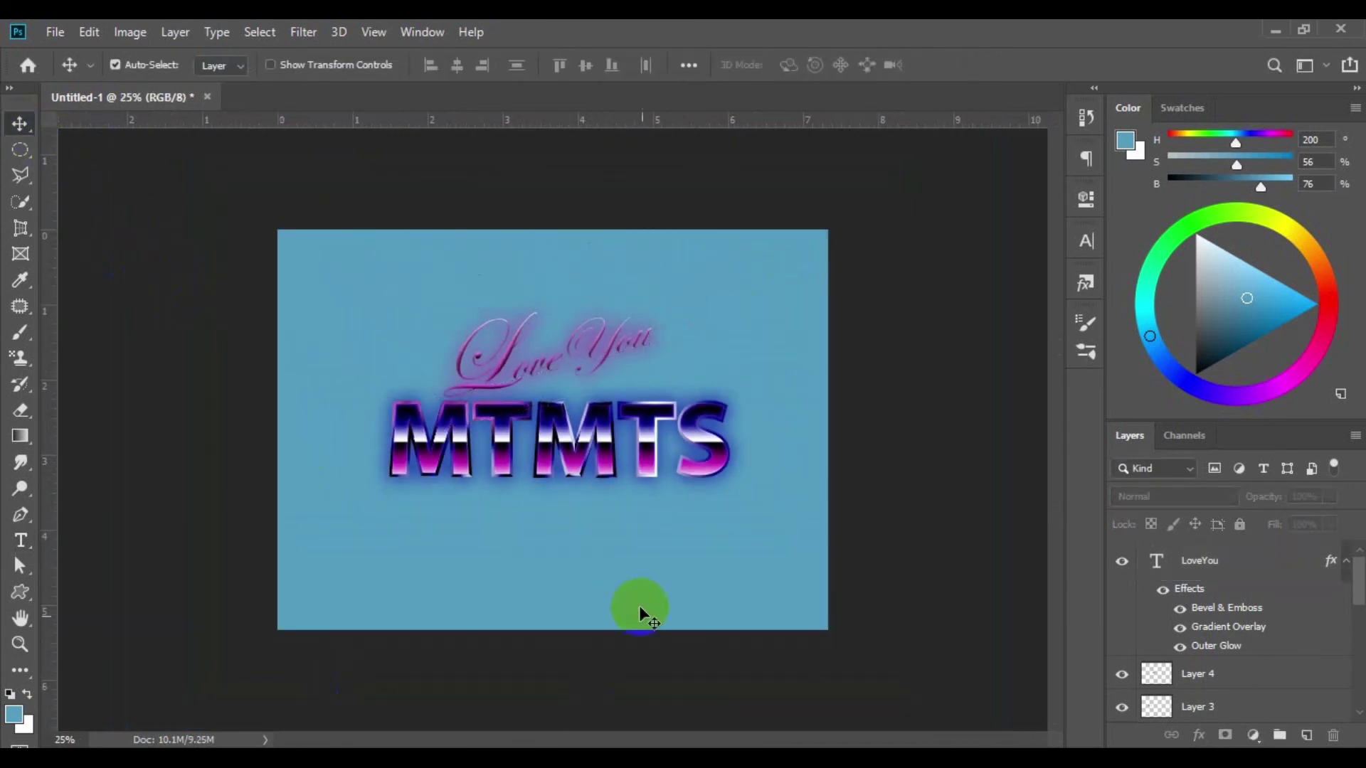
{"action": "left_click", "coordinate": [492, 386]}
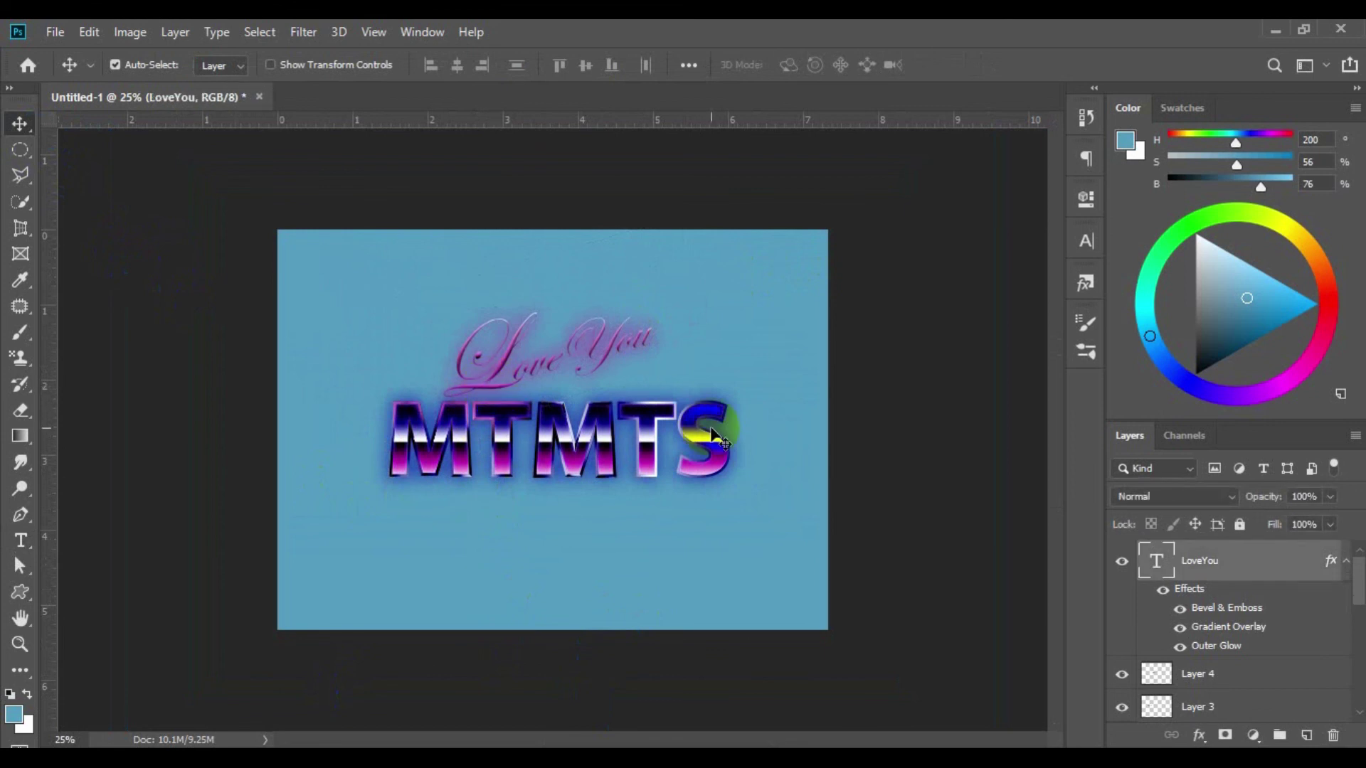
{"action": "key", "text": "shift+Left"}
{"action": "key", "text": "shift+Left"}
{"action": "key", "text": "shift+Left"}
{"action": "key", "text": "shift+Left"}
{"action": "key", "text": "shift+Left"}
{"action": "key", "text": "shift+Left"}
{"action": "key", "text": "shift+Left"}
{"action": "key", "text": "shift+Left"}
{"action": "key", "text": "shift+Left"}
{"action": "key", "text": "shift+Left"}
{"action": "key", "text": "shift+Left"}
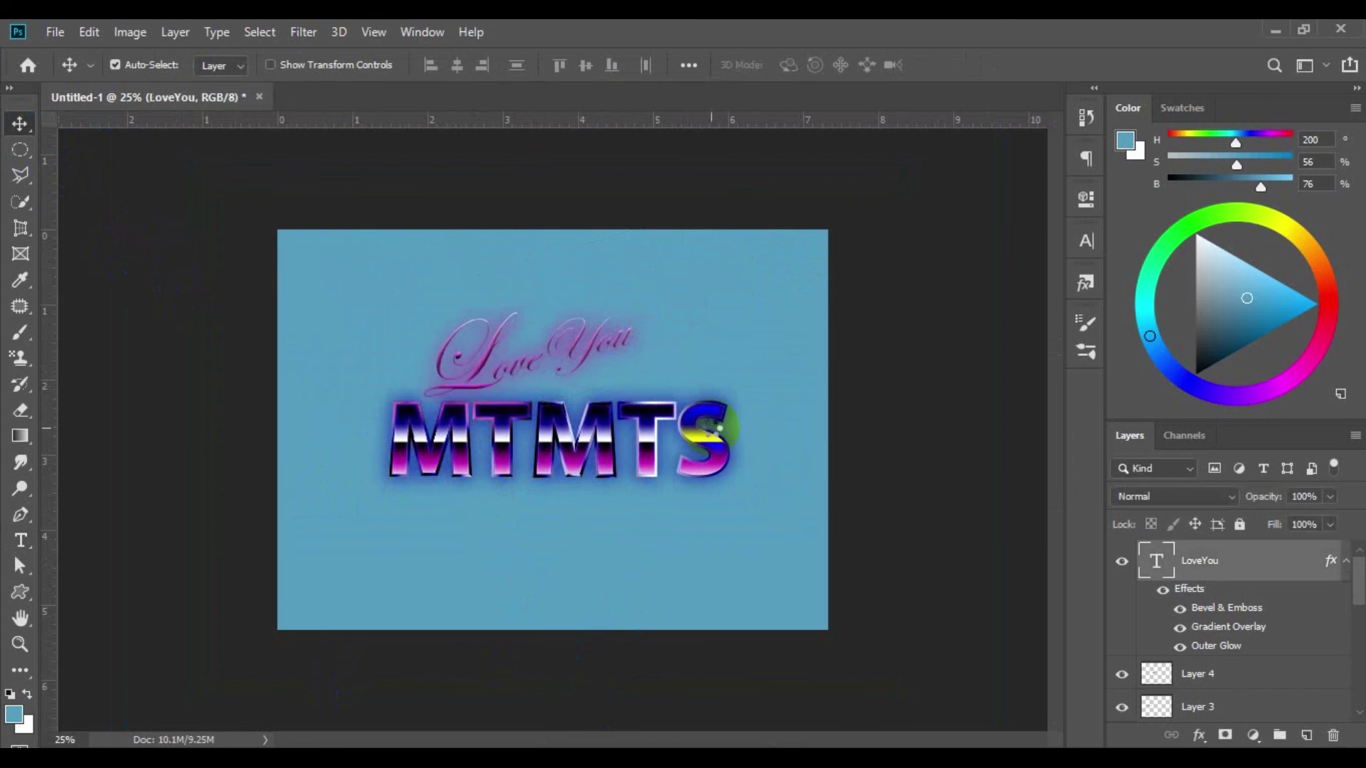
{"action": "key", "text": "shift+Left"}
{"action": "key", "text": "shift+Left"}
{"action": "key", "text": "shift+Left"}
{"action": "key", "text": "shift+Left"}
{"action": "key", "text": "shift+Left"}
{"action": "key", "text": "shift+Left"}
{"action": "key", "text": "shift+Left"}
{"action": "key", "text": "shift+Left"}
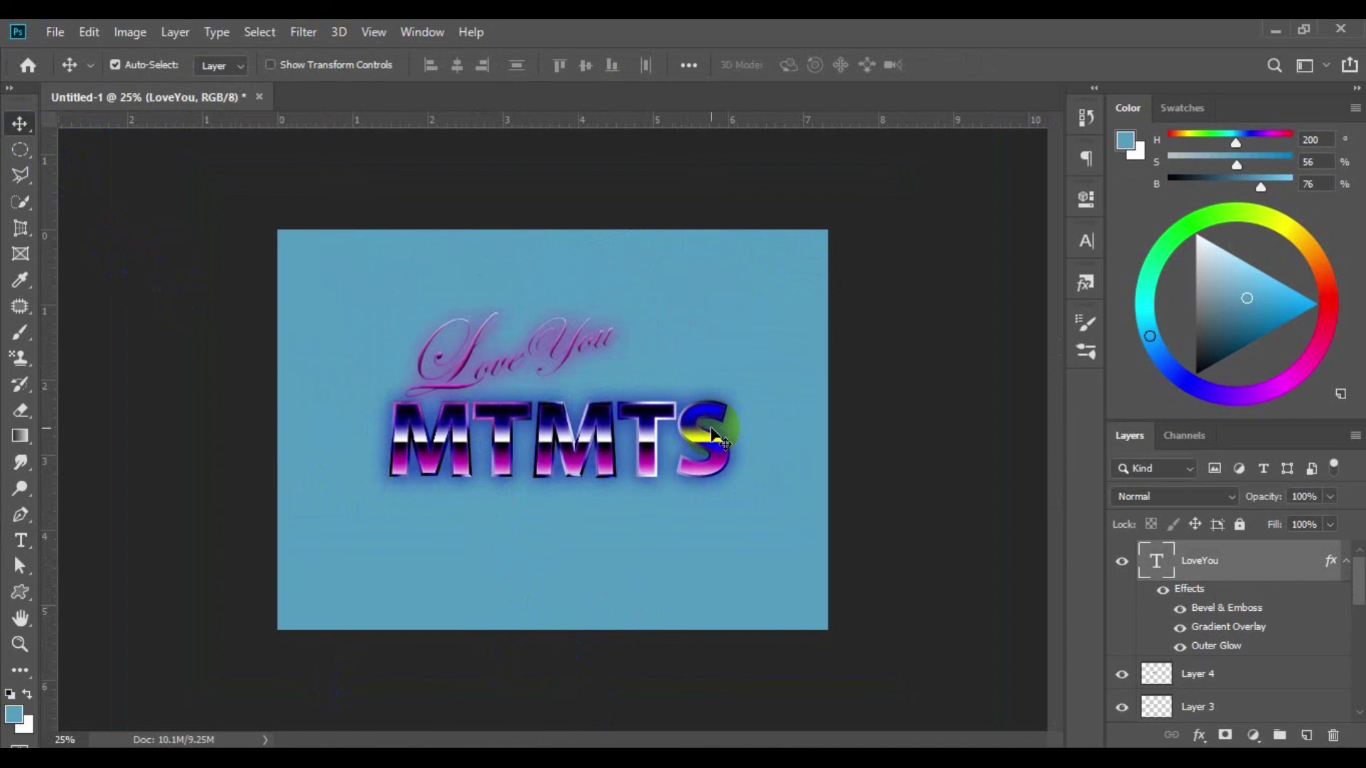
{"action": "key", "text": "shift+Left"}
{"action": "key", "text": "shift+Left"}
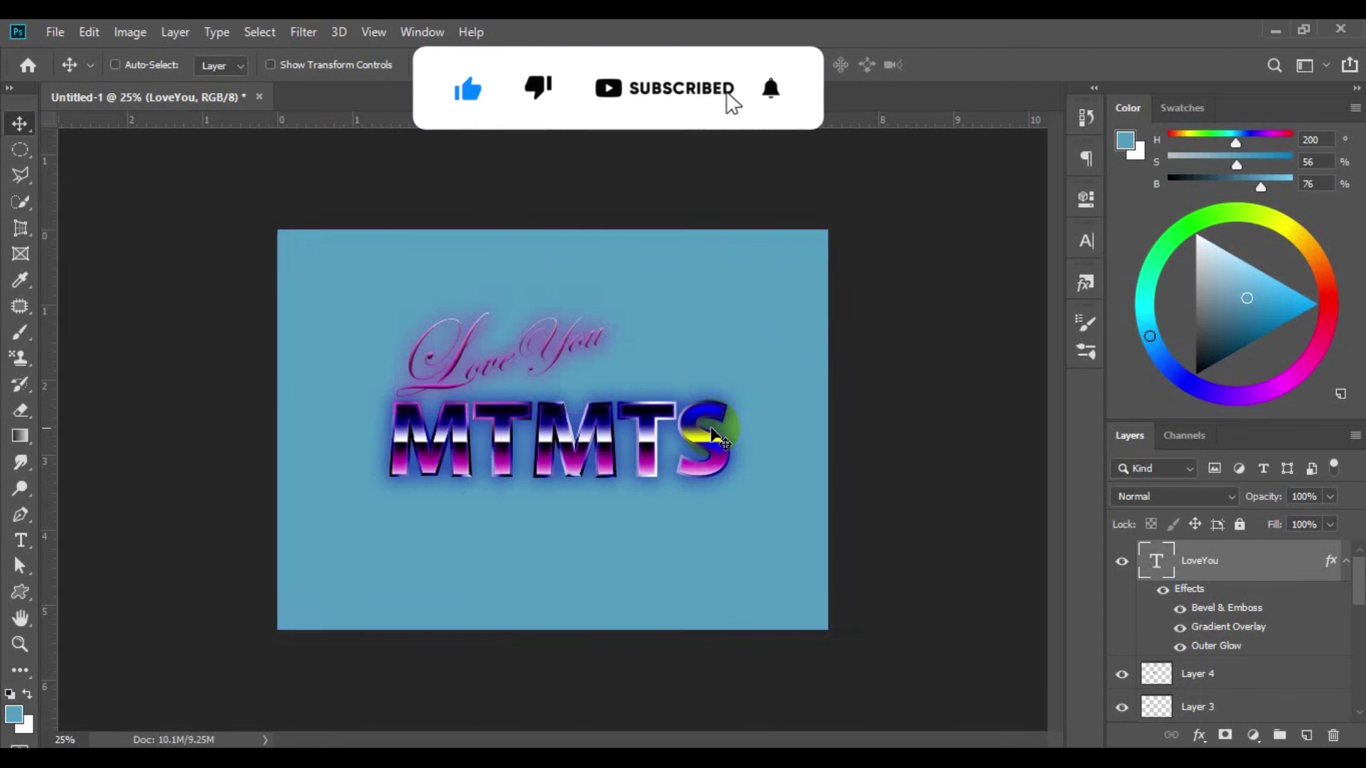
{"action": "key", "text": "ctrl+plus"}
{"action": "key", "text": "ctrl+plus"}
{"action": "key", "text": "ctrl+minus"}
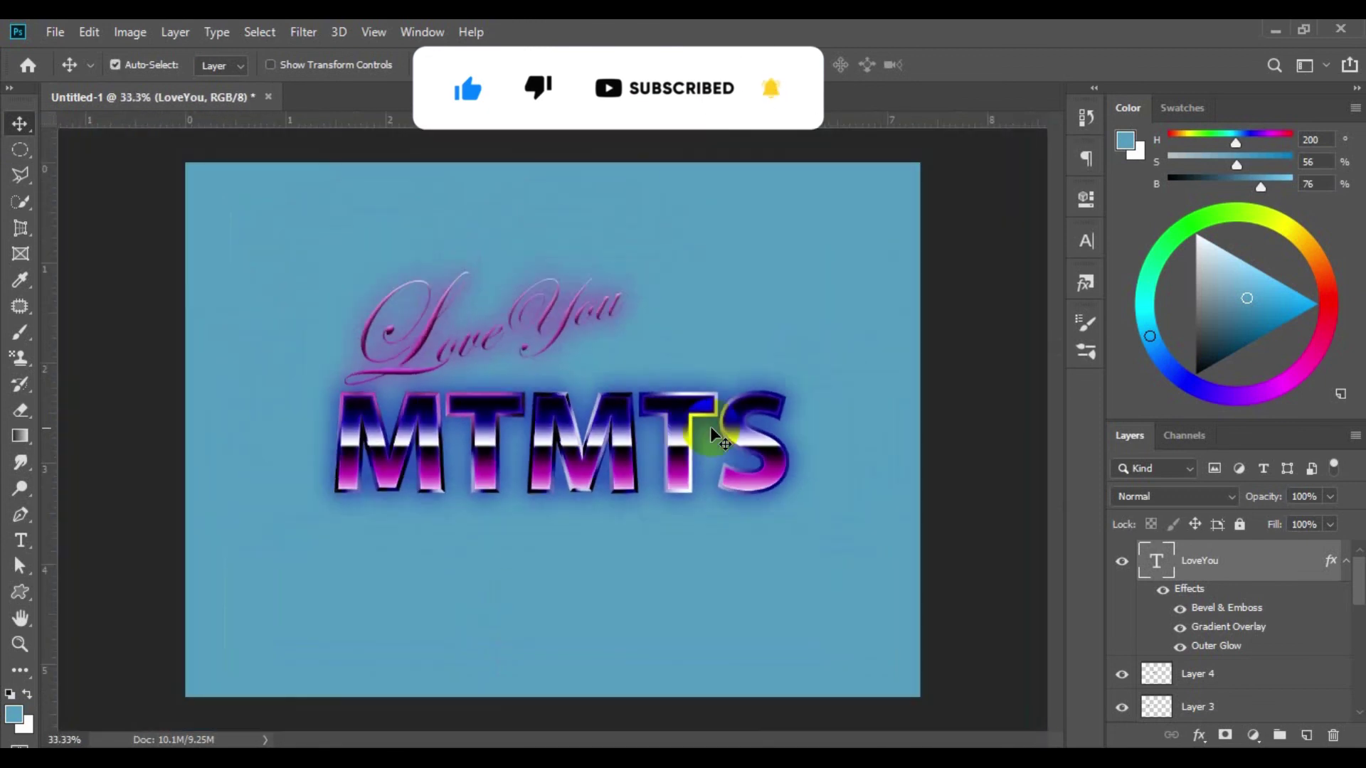